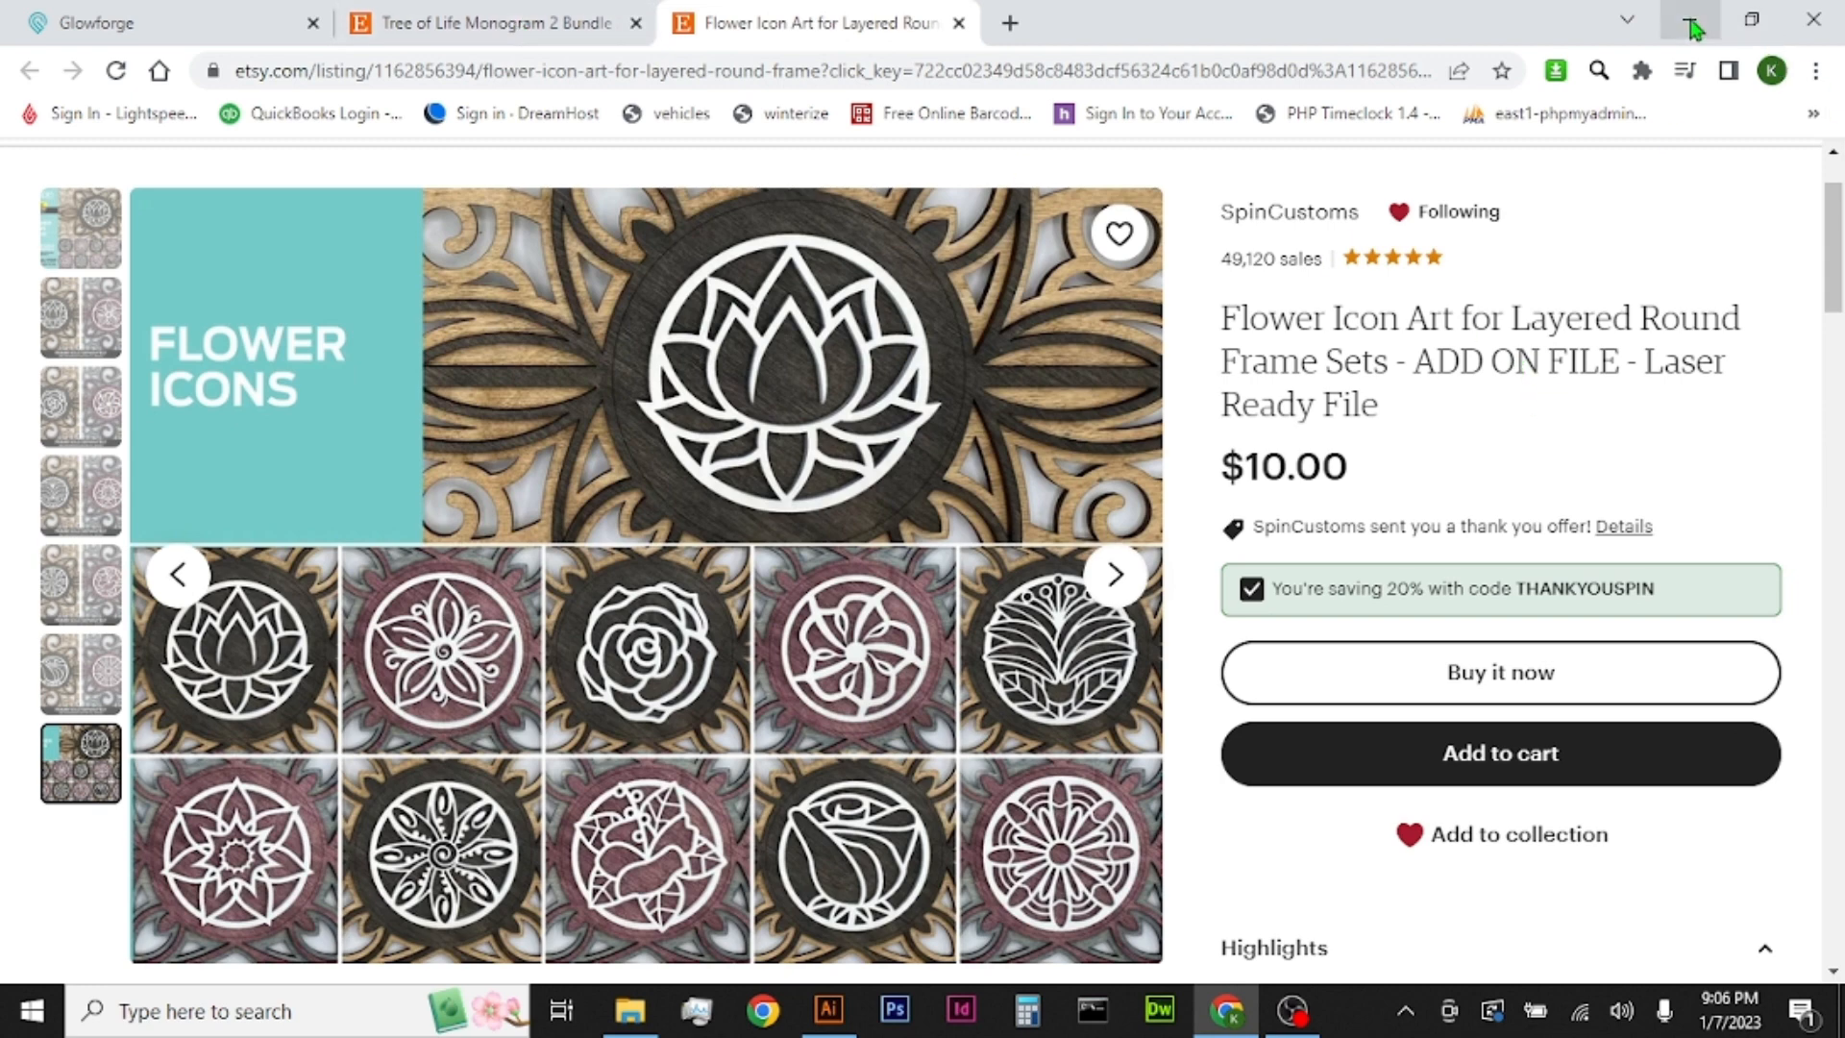
# Step: Switch to Illustrator and open the All Flowers file from the Flower Inserts SVG folder
pyautogui.click(829, 1009)
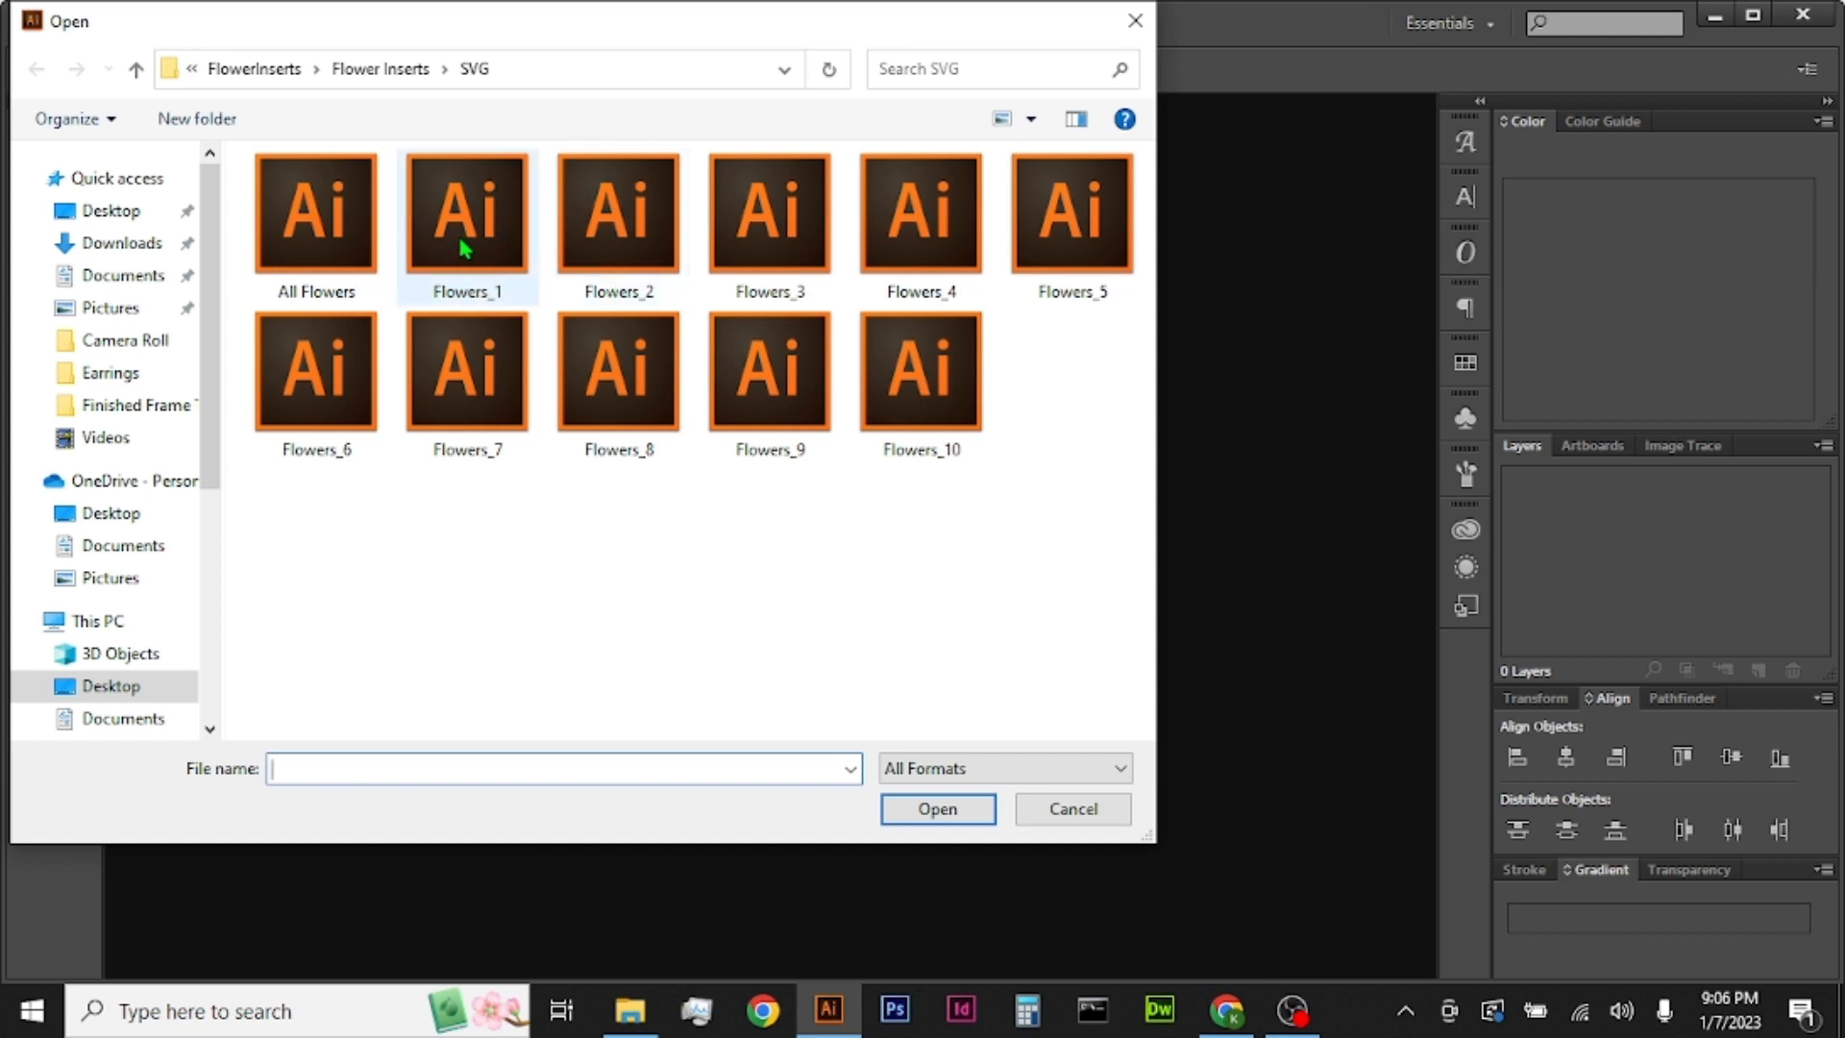
pyautogui.doubleClick(288, 271)
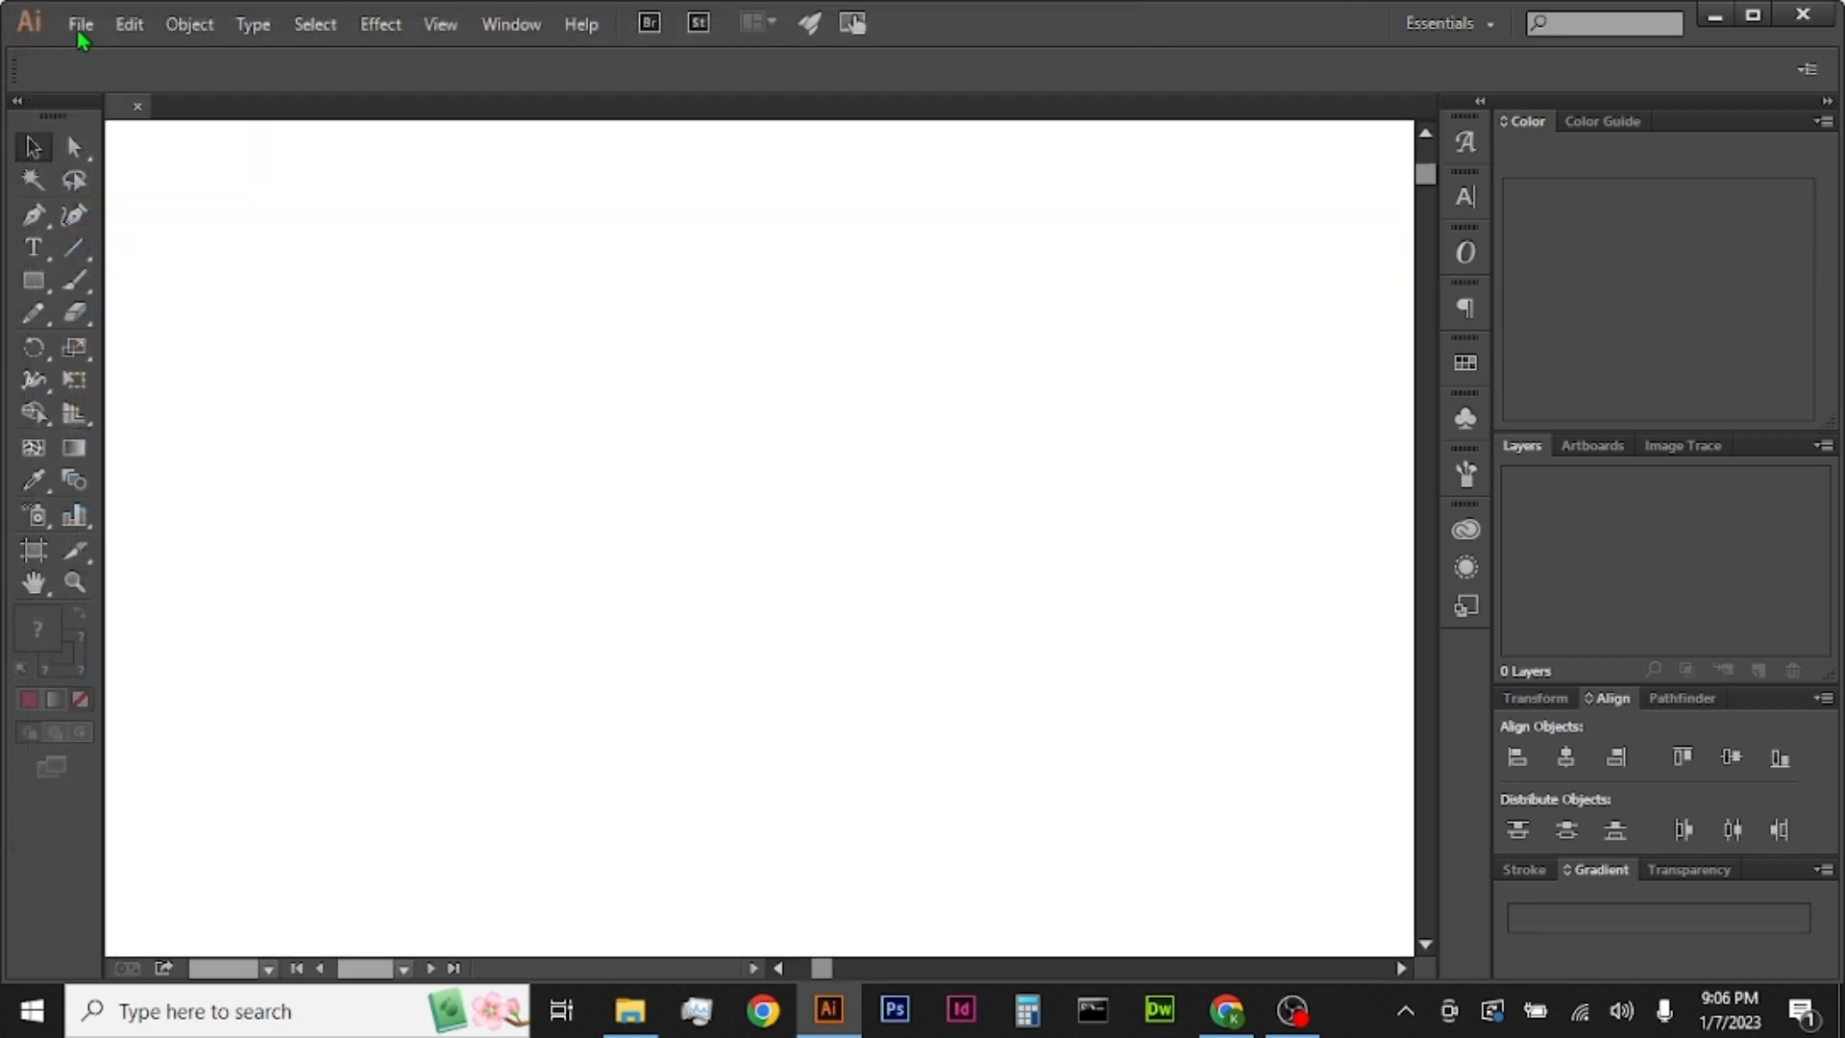
# Step: Open the BLANK SVG file from the BLANK folder inside TOL_VERTICAL on the Desktop
pyautogui.click(80, 29)
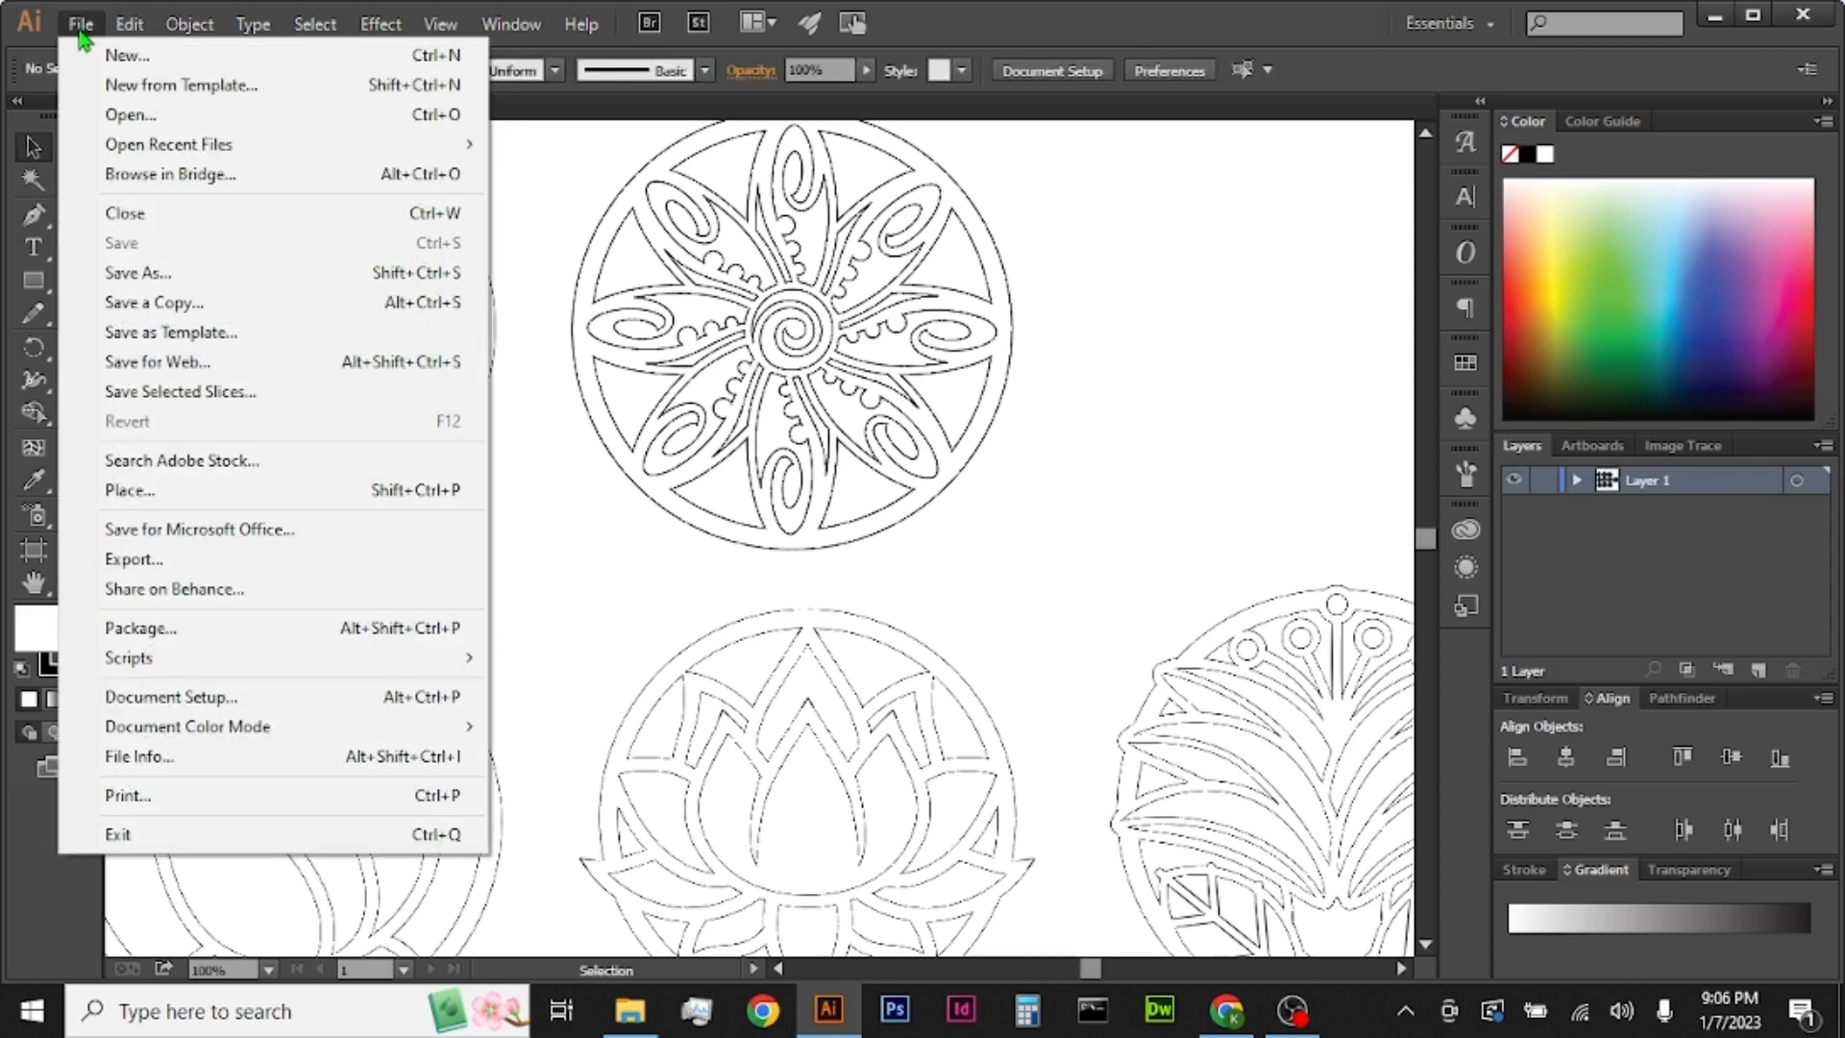
pyautogui.click(245, 116)
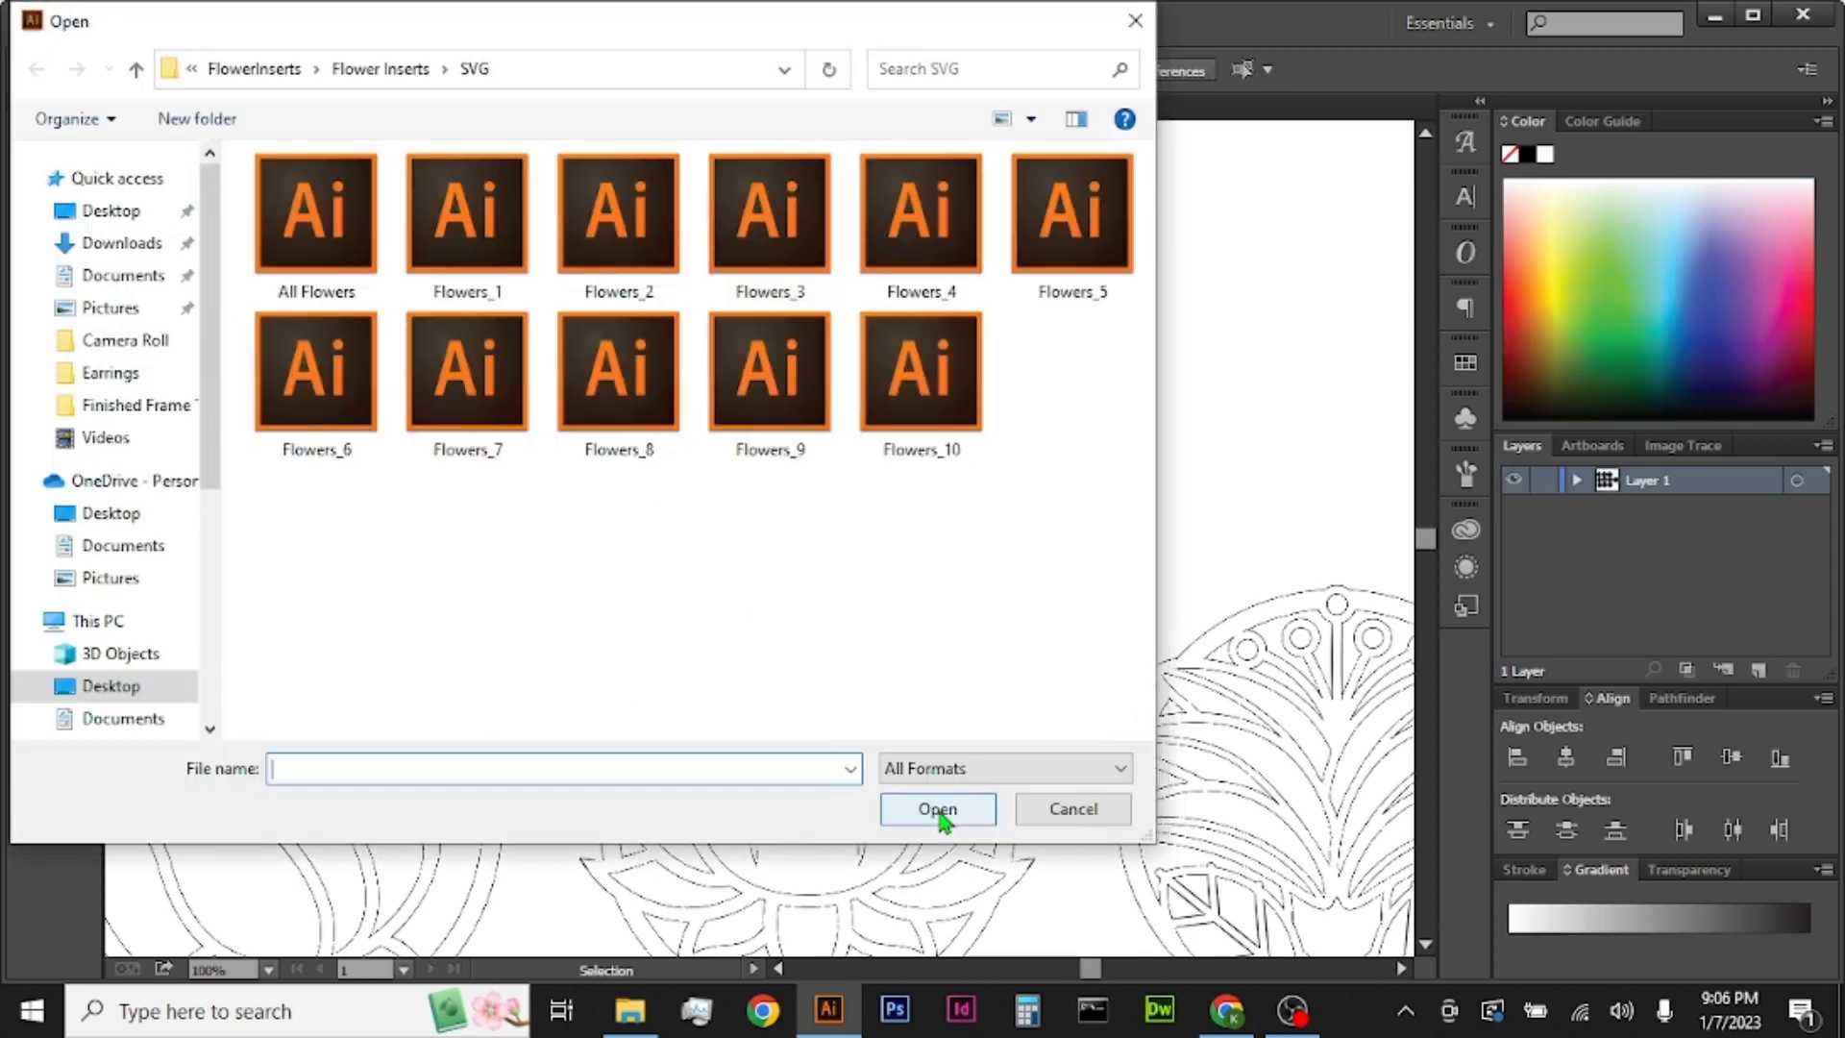
pyautogui.click(274, 69)
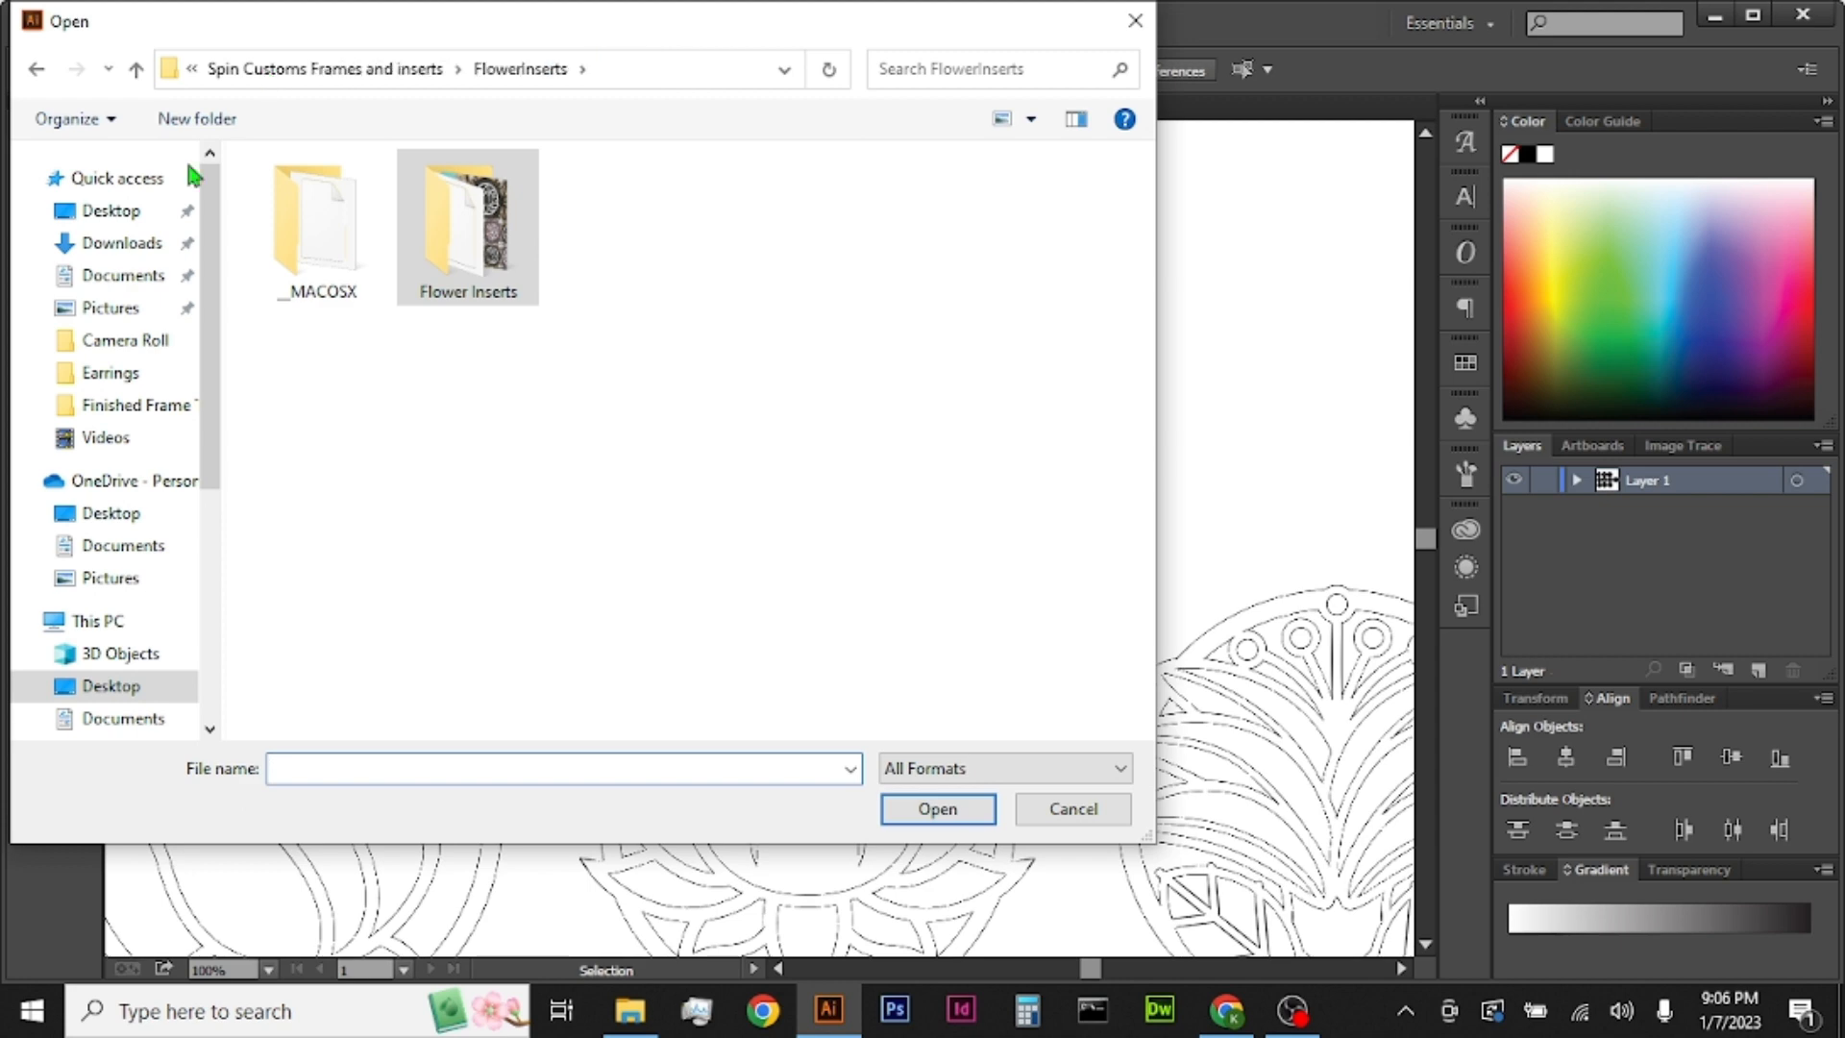
pyautogui.click(120, 214)
pyautogui.doubleClick(1019, 375)
pyautogui.doubleClick(344, 223)
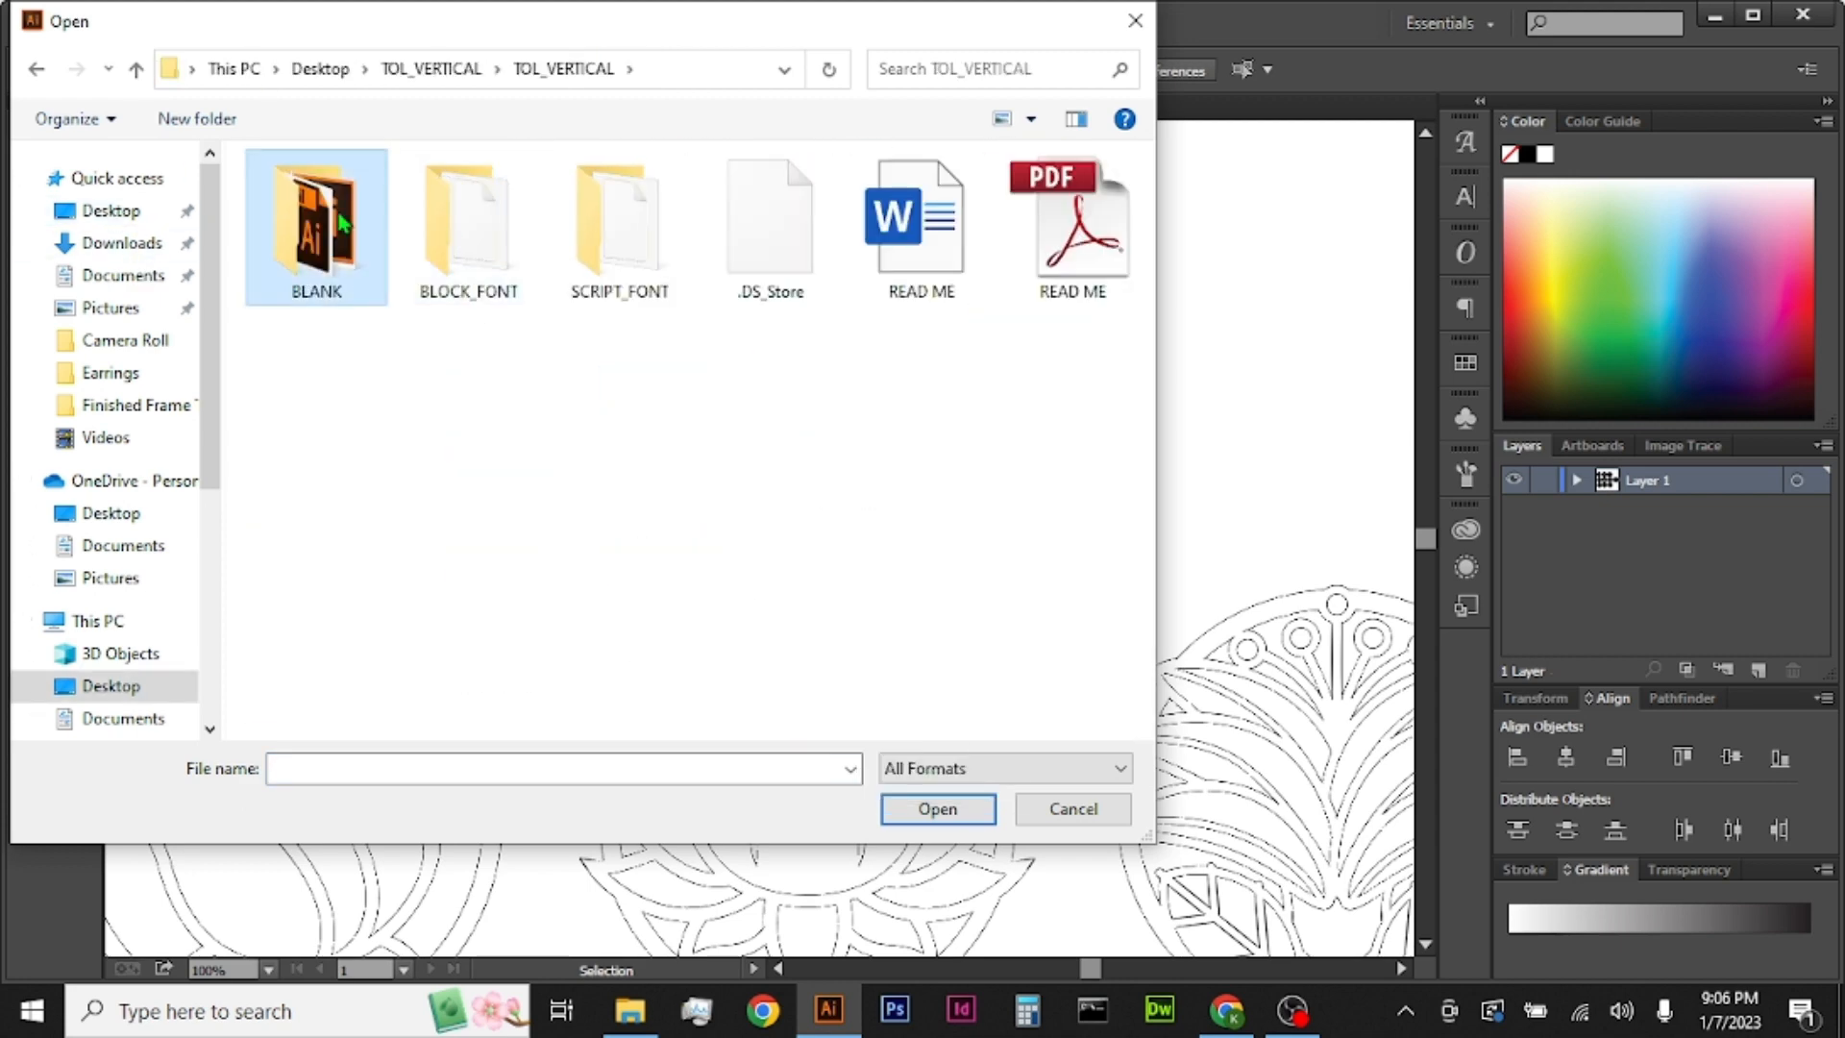
pyautogui.doubleClick(343, 223)
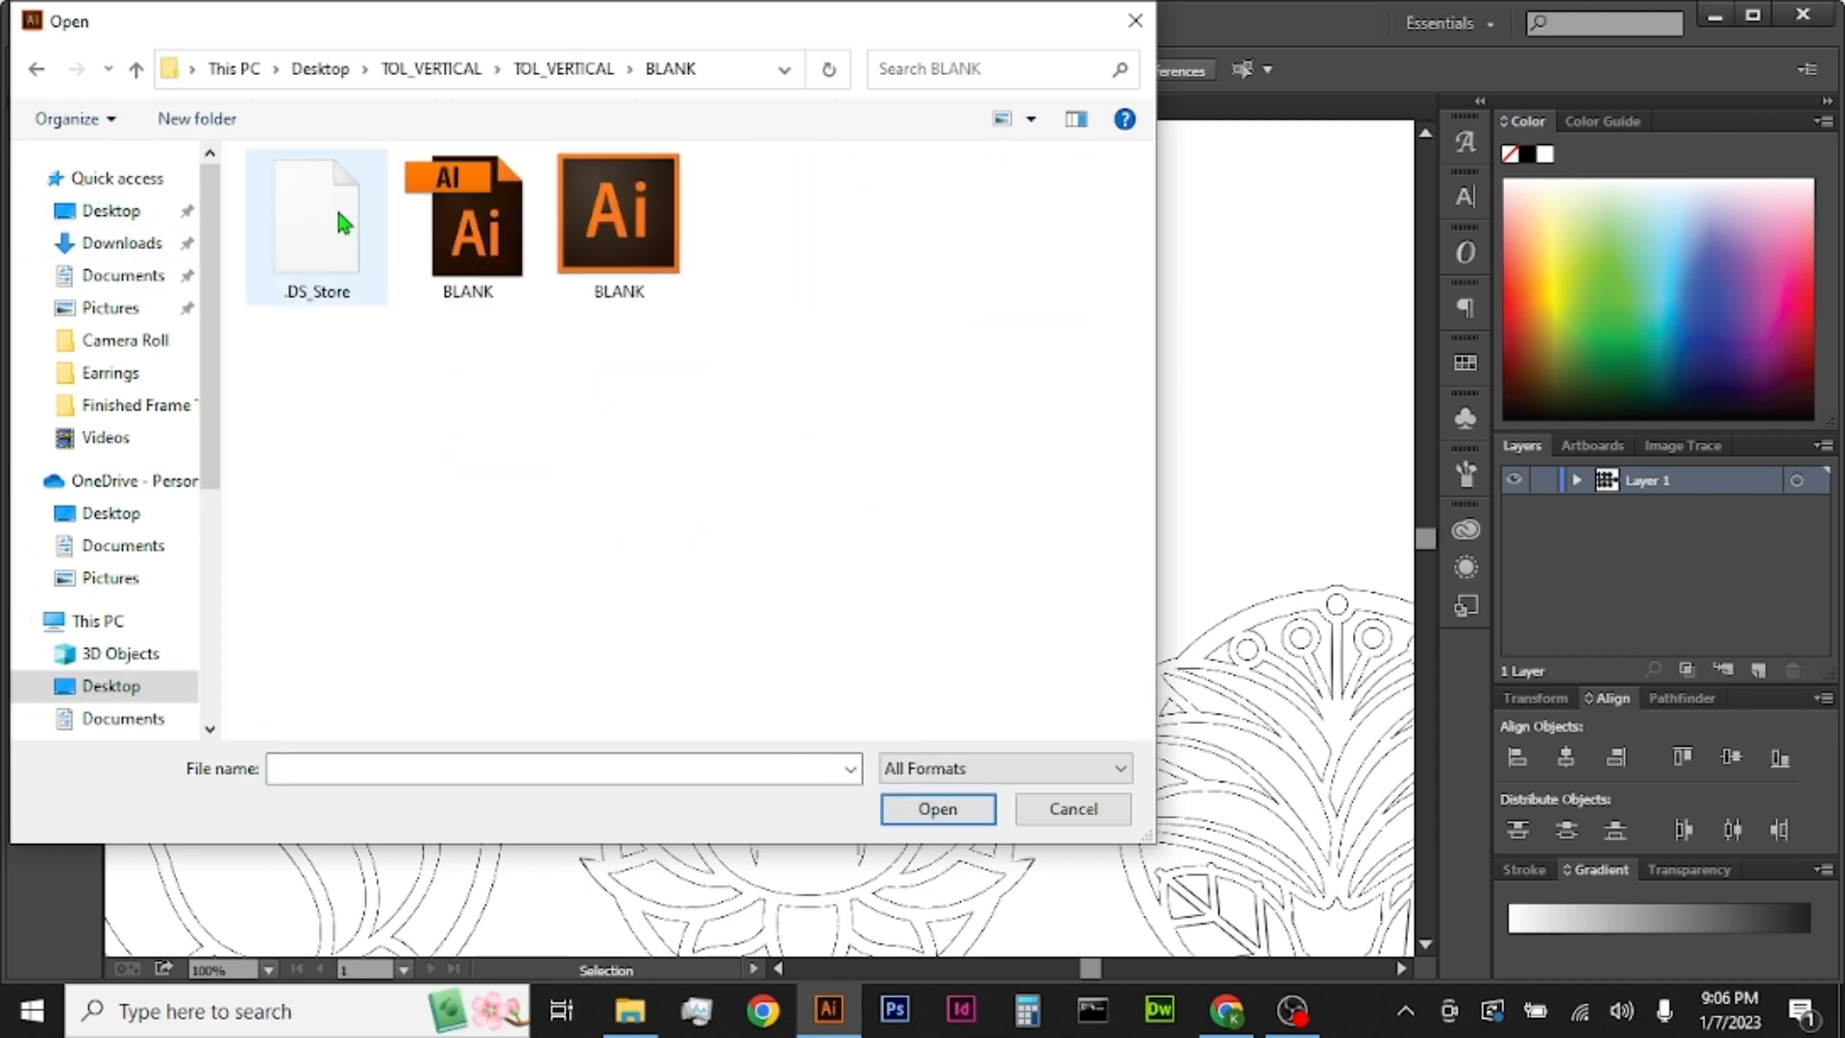
pyautogui.doubleClick(647, 262)
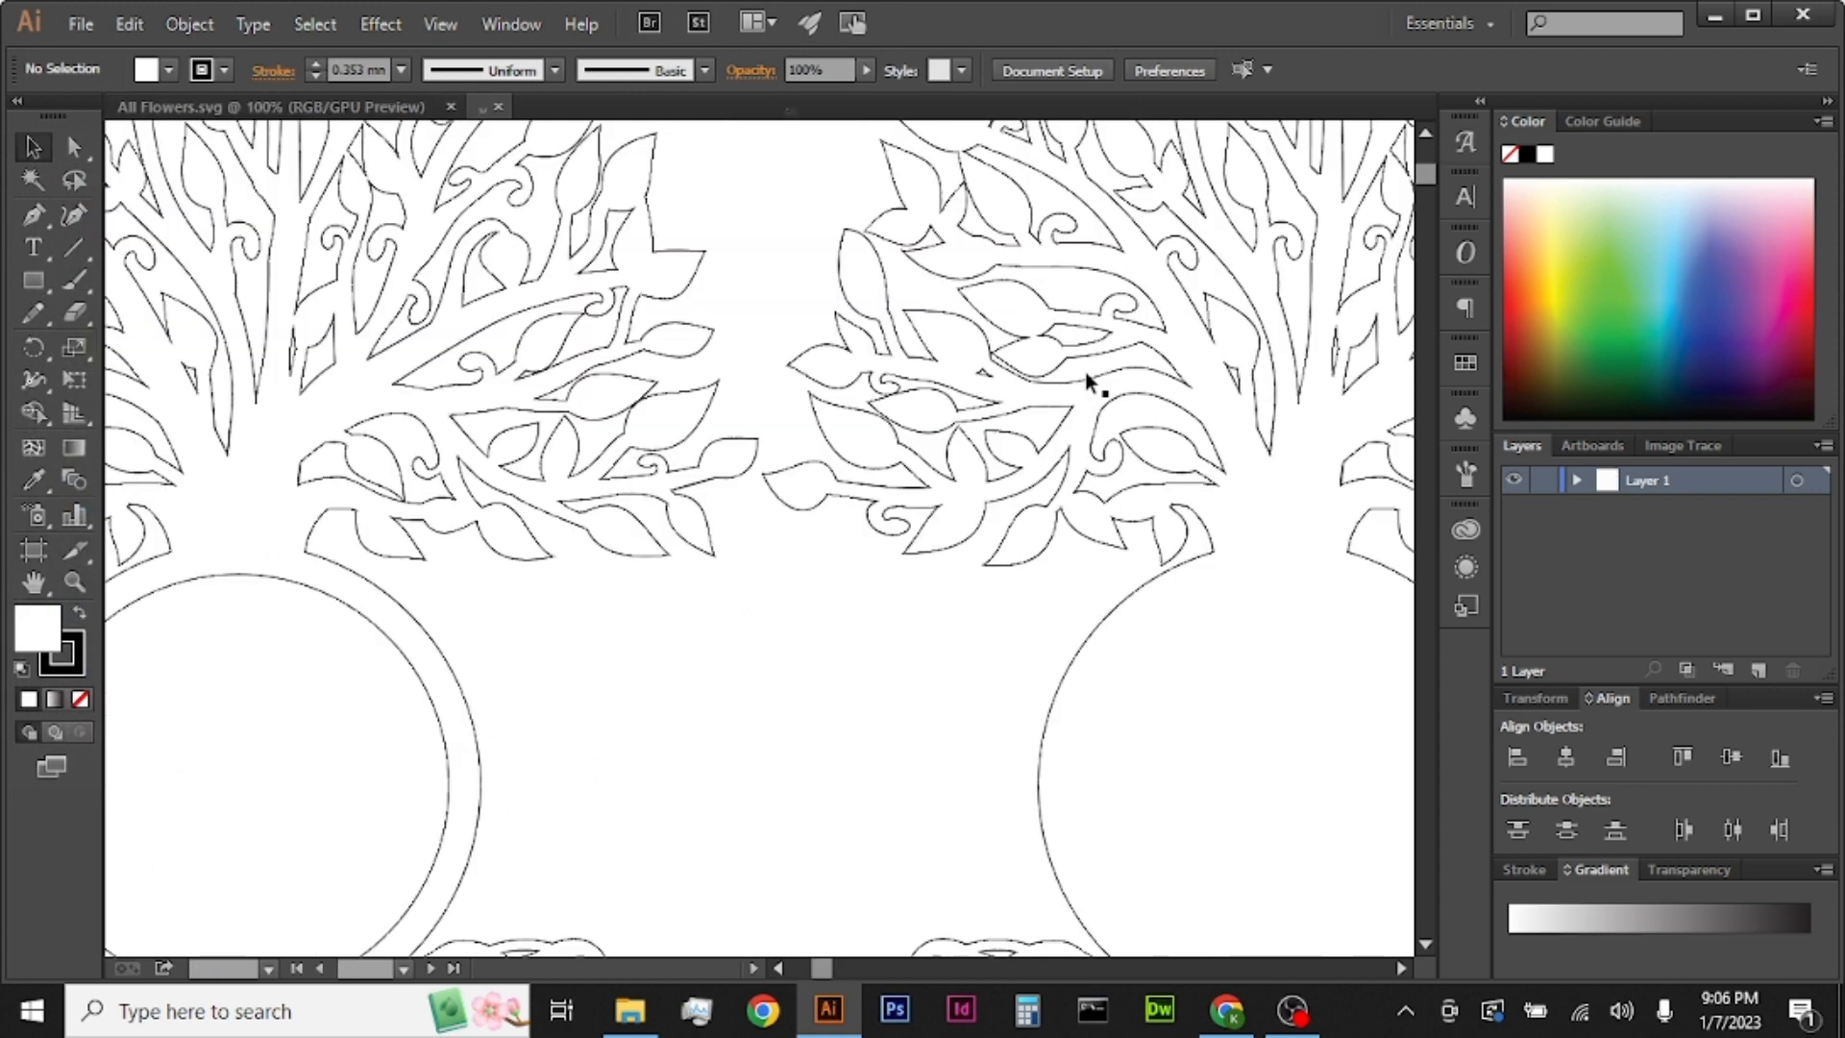
pyautogui.scroll(1, 1173, 733)
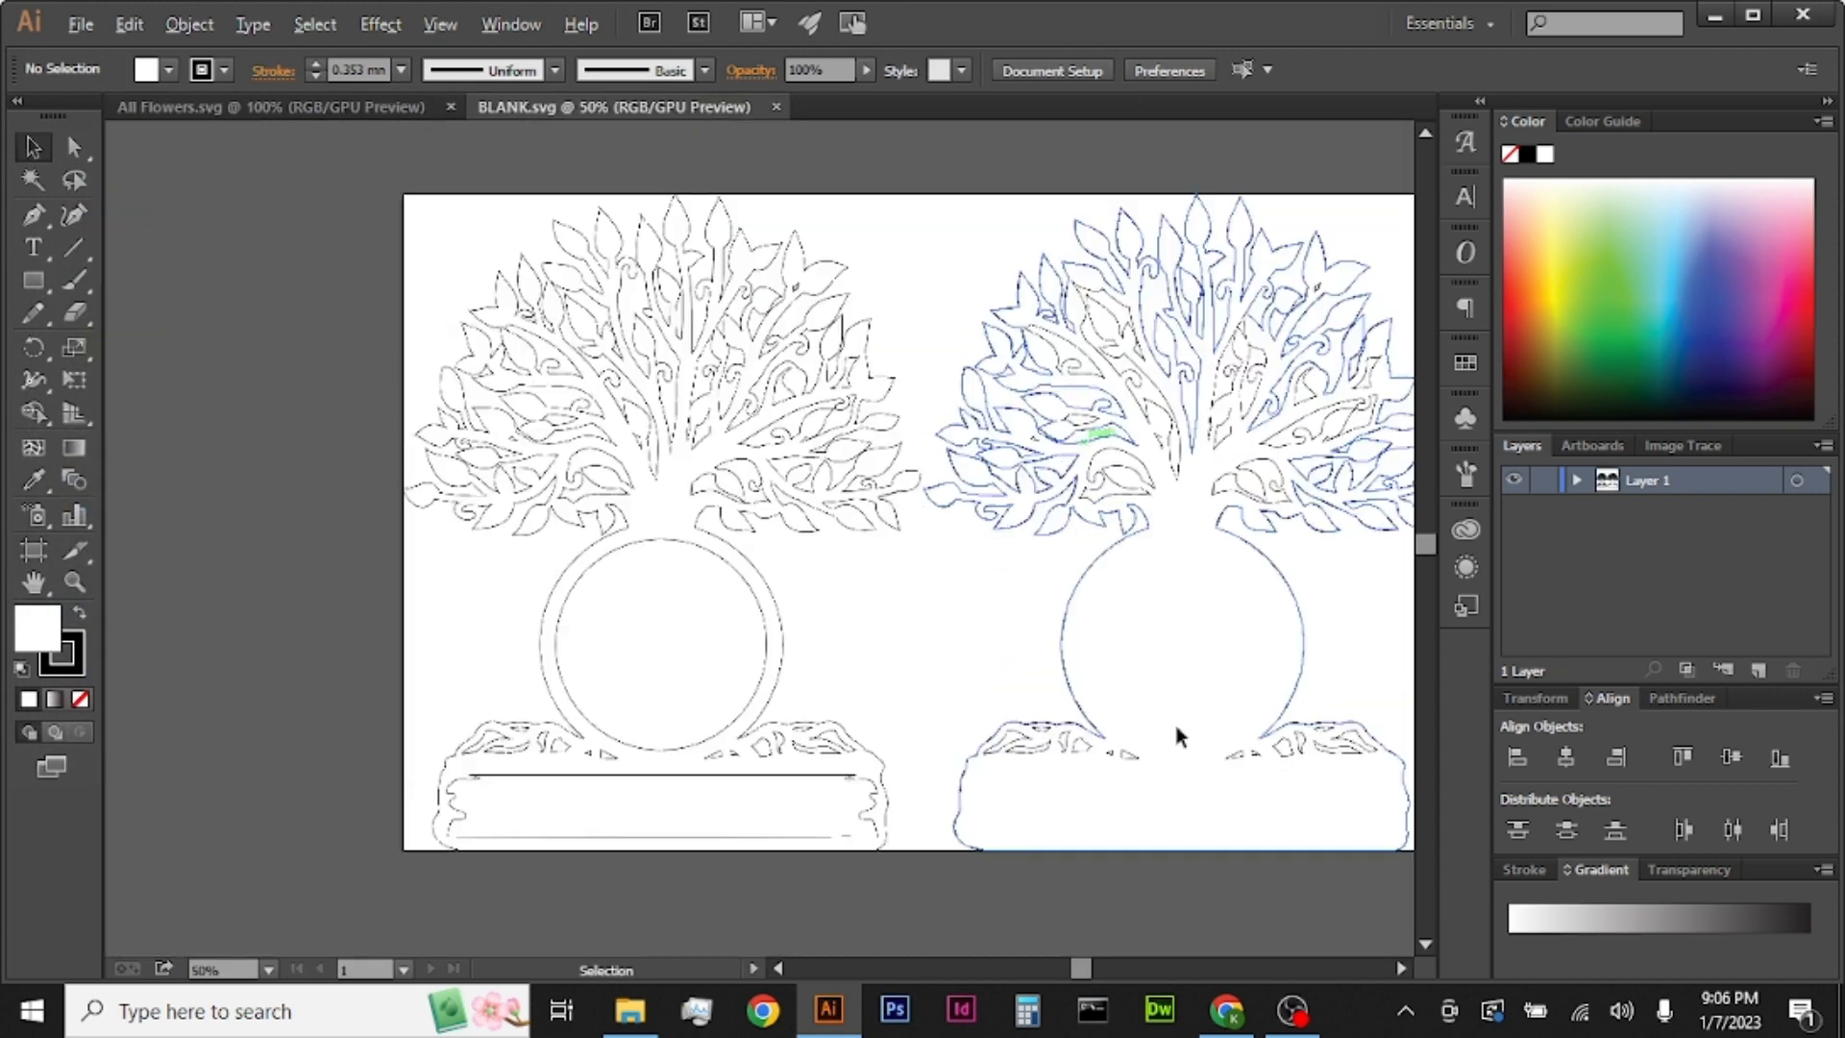
pyautogui.click(1401, 969)
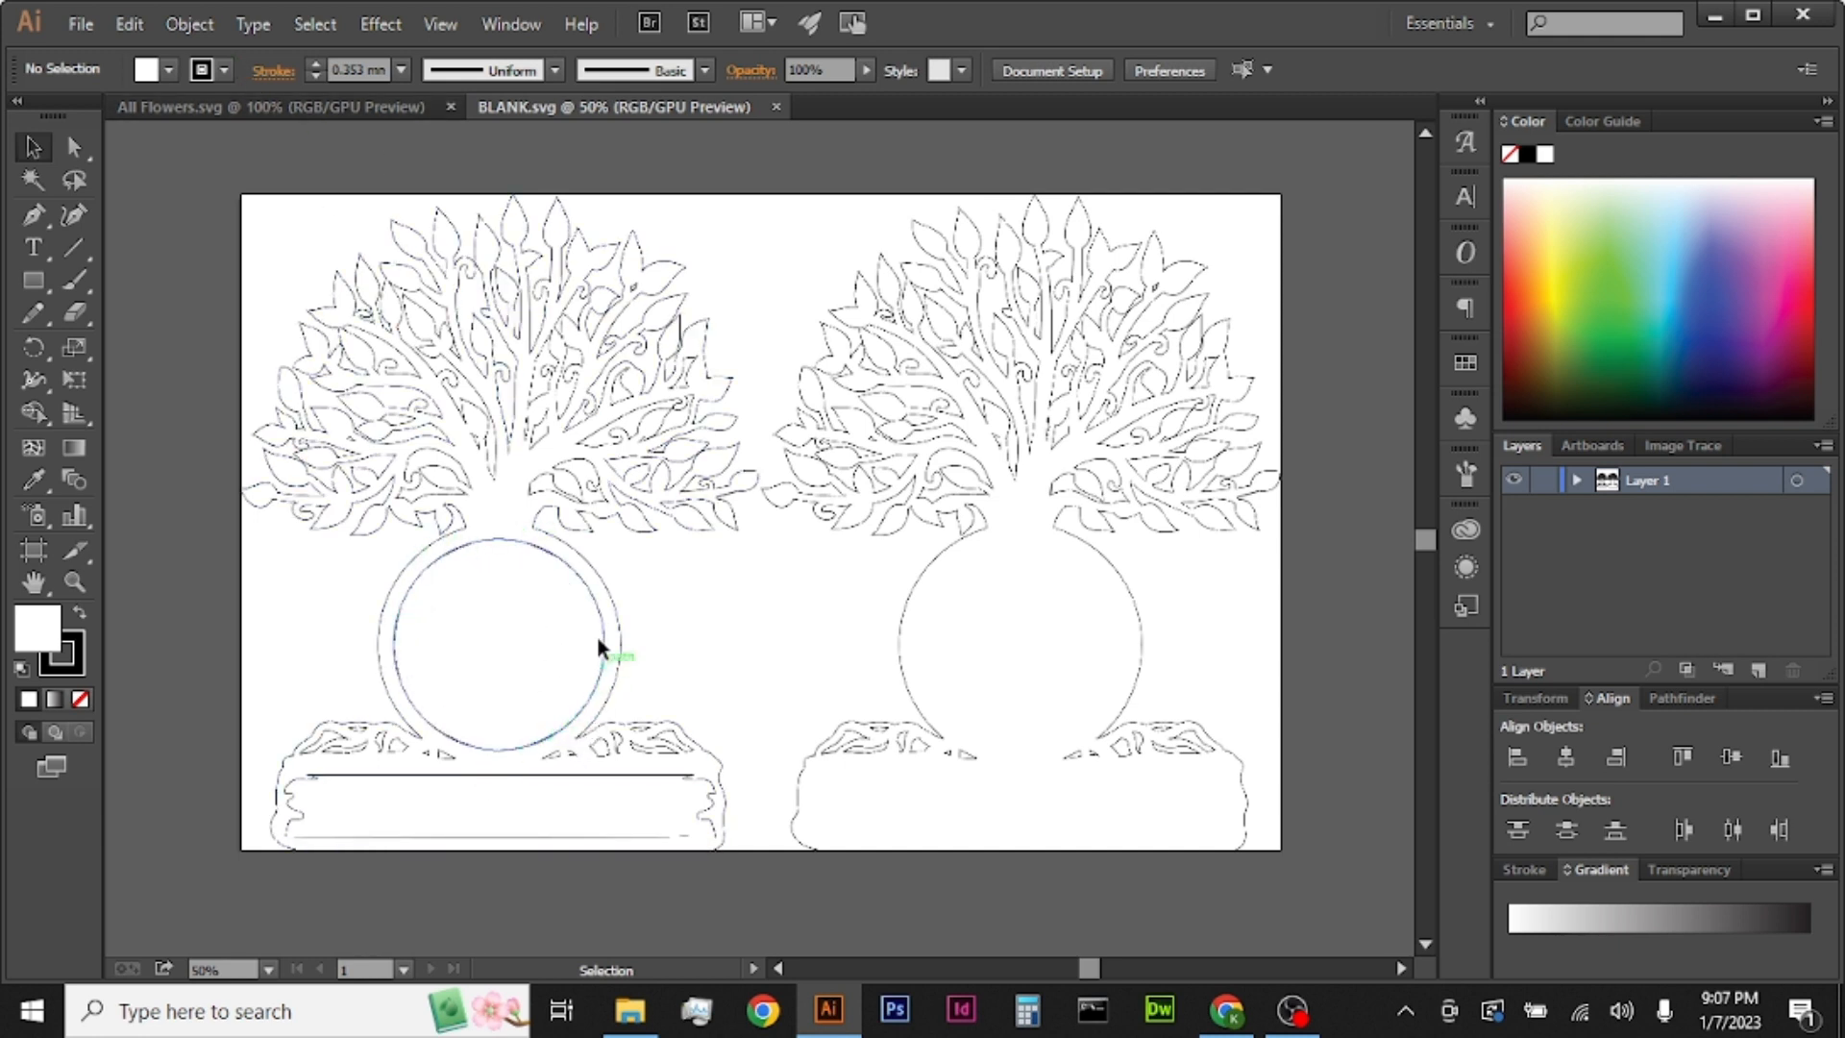
# Step: In the All Flowers document, move the whole set of flower icons so it lies fully on the artboard
pyautogui.click(321, 109)
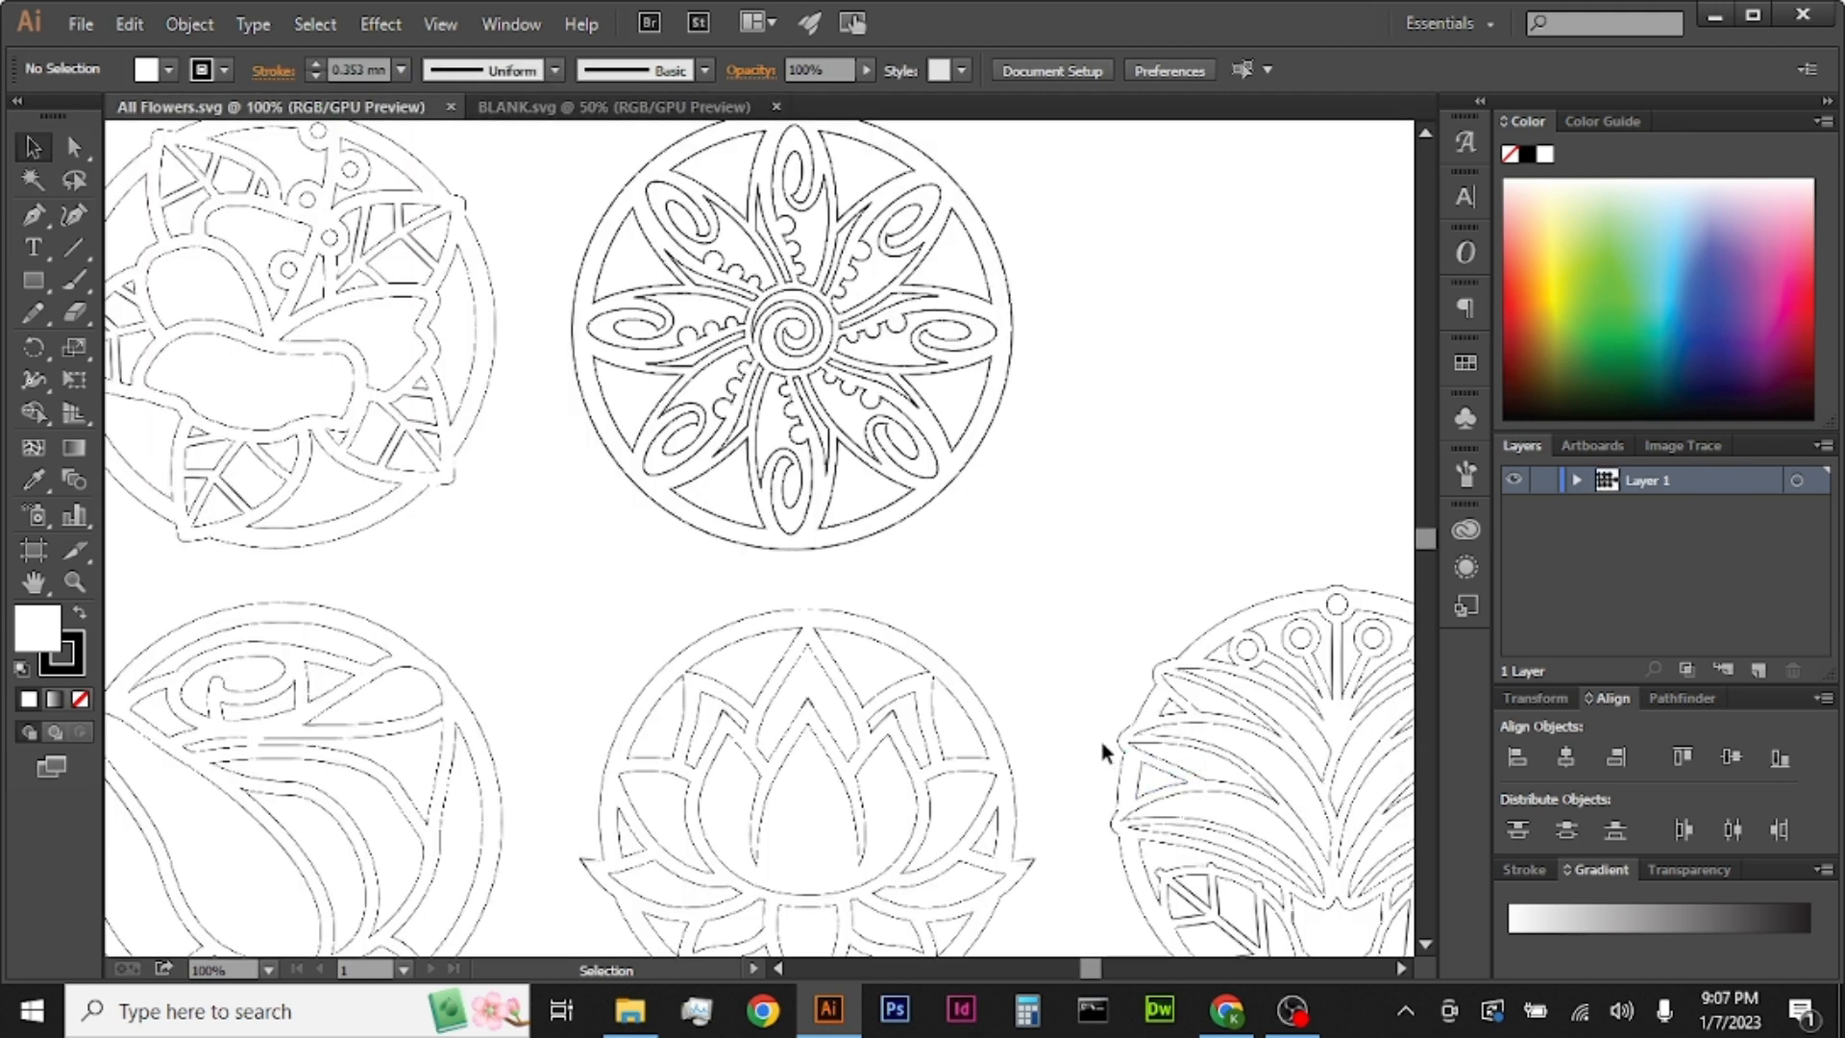
pyautogui.scroll(-2, 1099, 736)
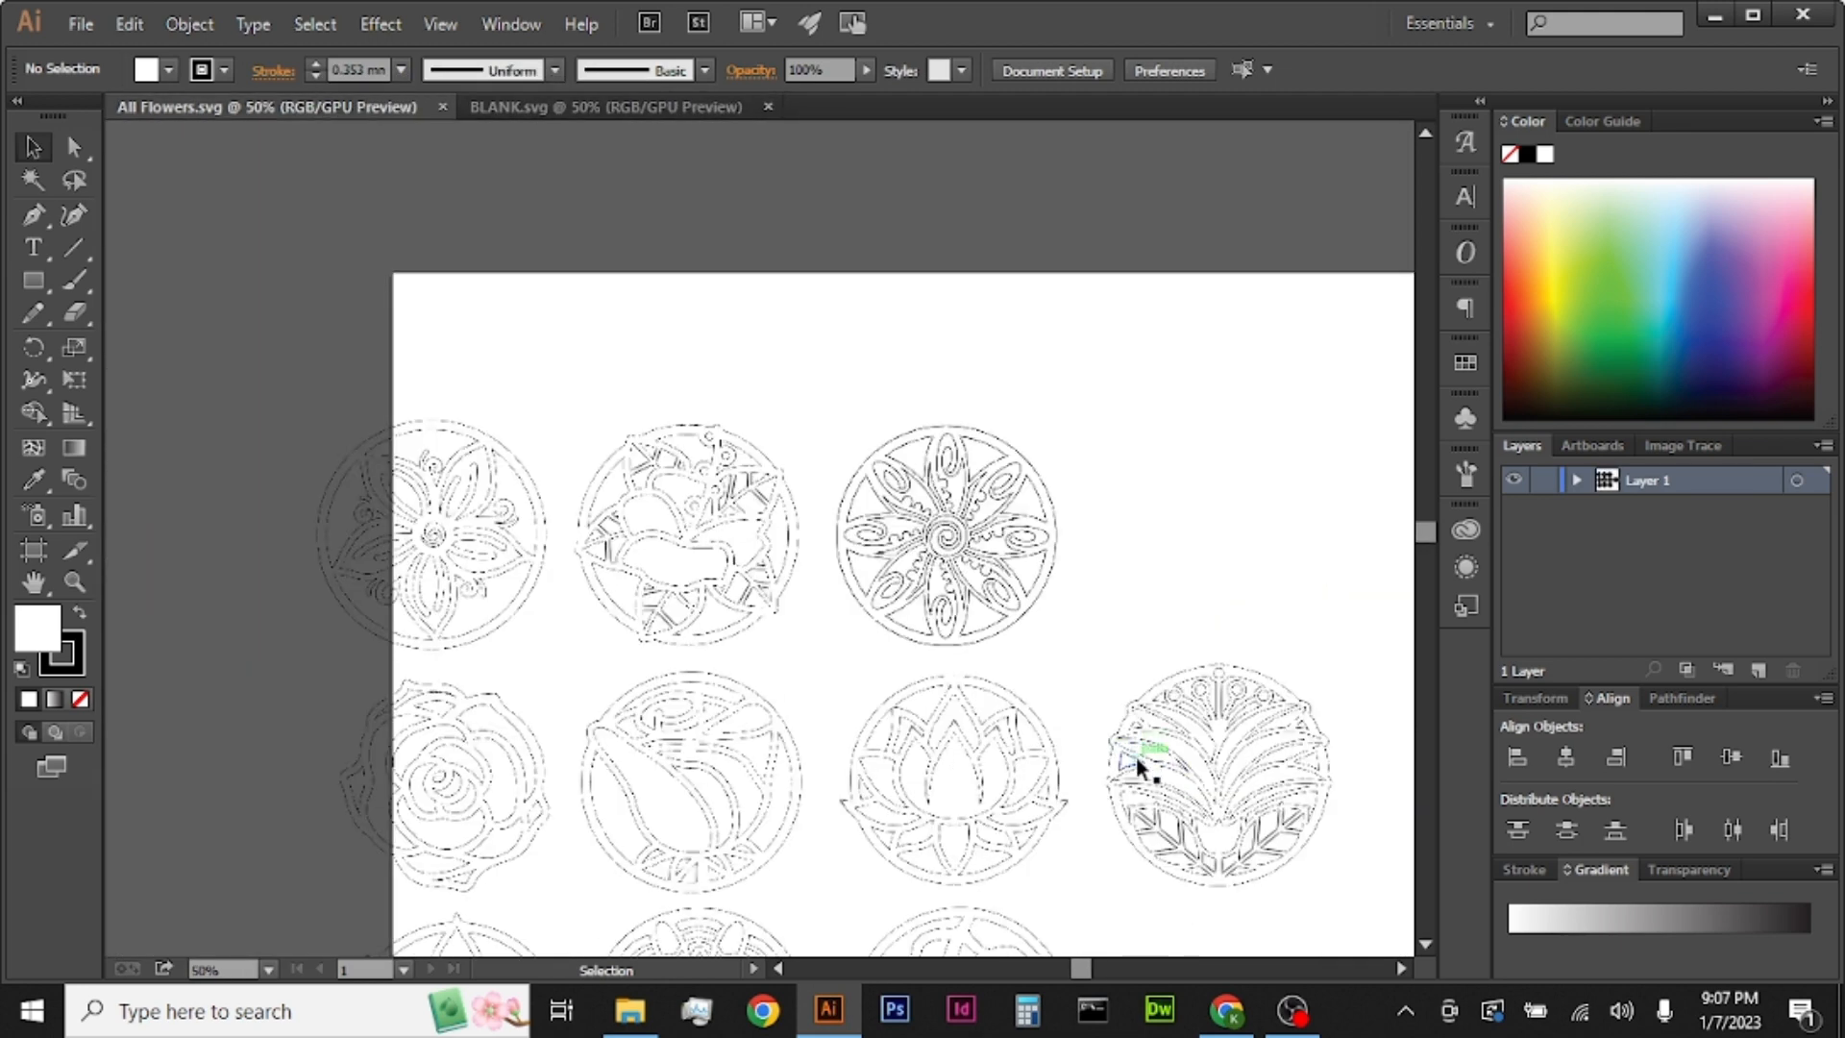
pyautogui.scroll(-1, 1139, 764)
pyautogui.scroll(-2, 1373, 334)
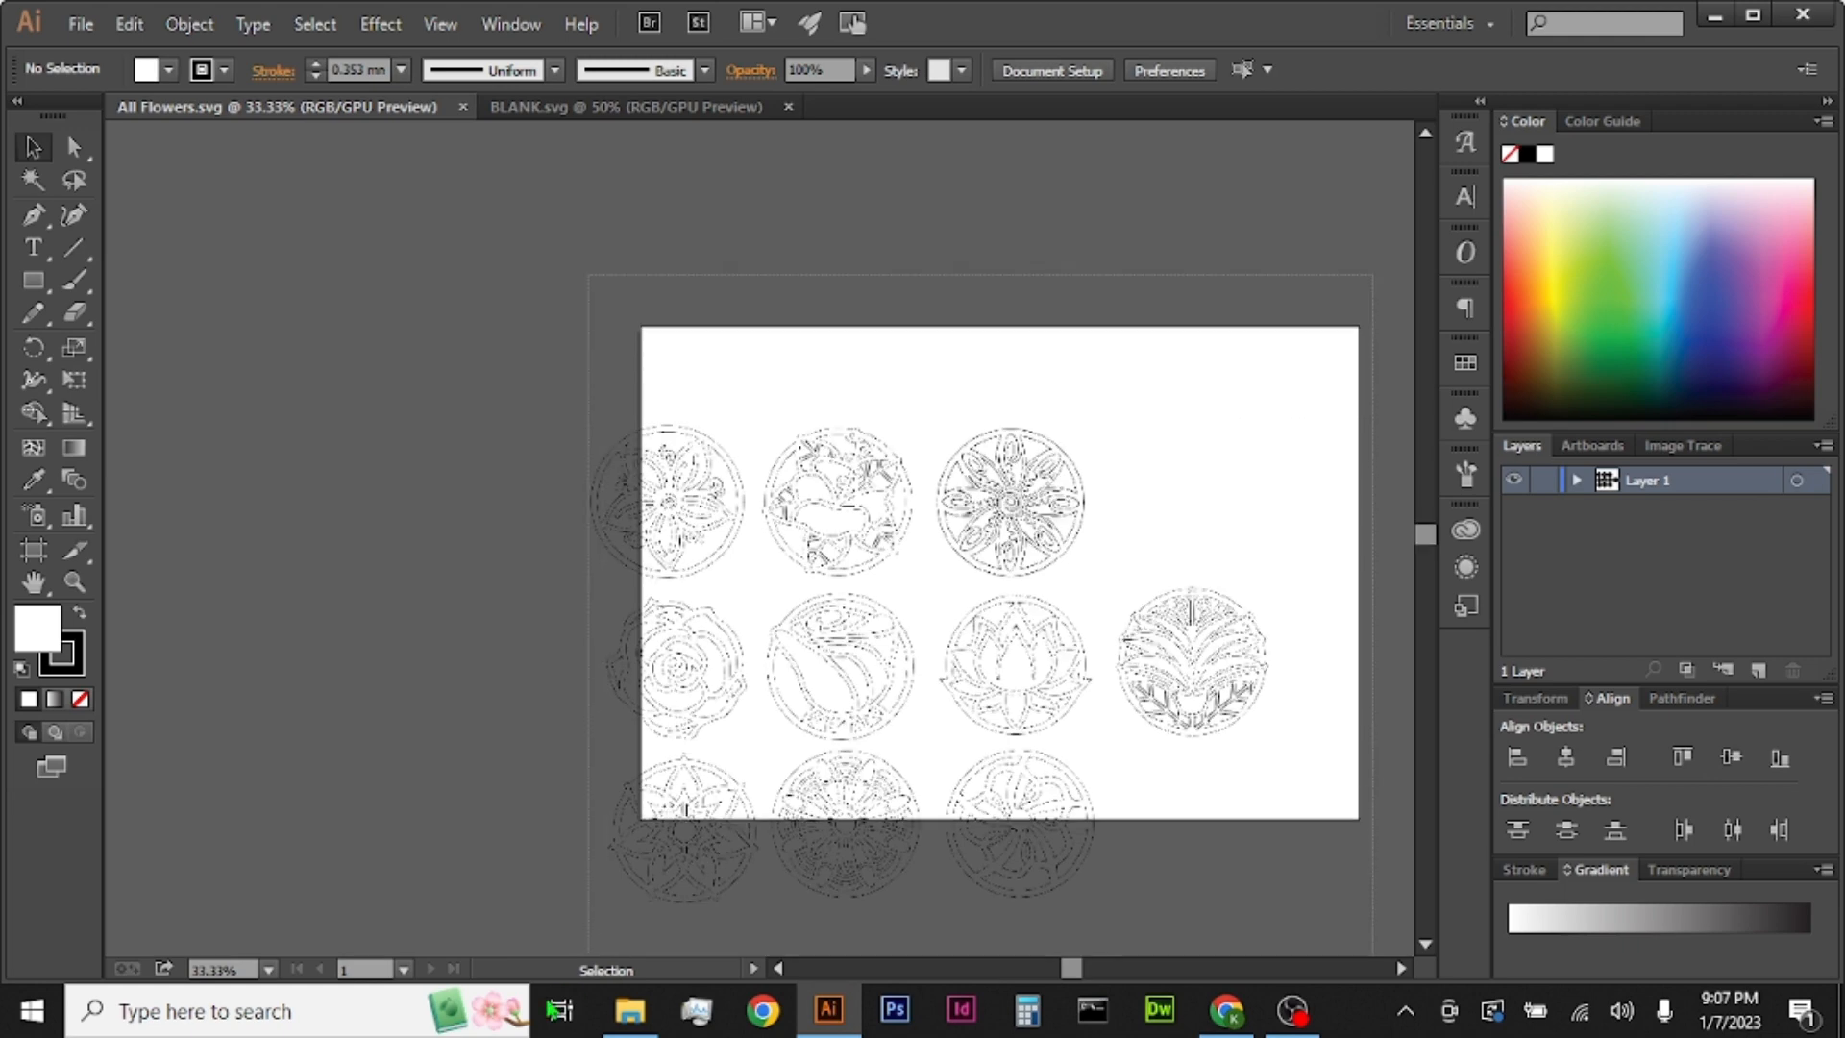
pyautogui.moveTo(683, 828); pyautogui.dragTo(753, 733)
pyautogui.click(650, 679)
pyautogui.scroll(1, 1186, 613)
pyautogui.scroll(1, 1280, 651)
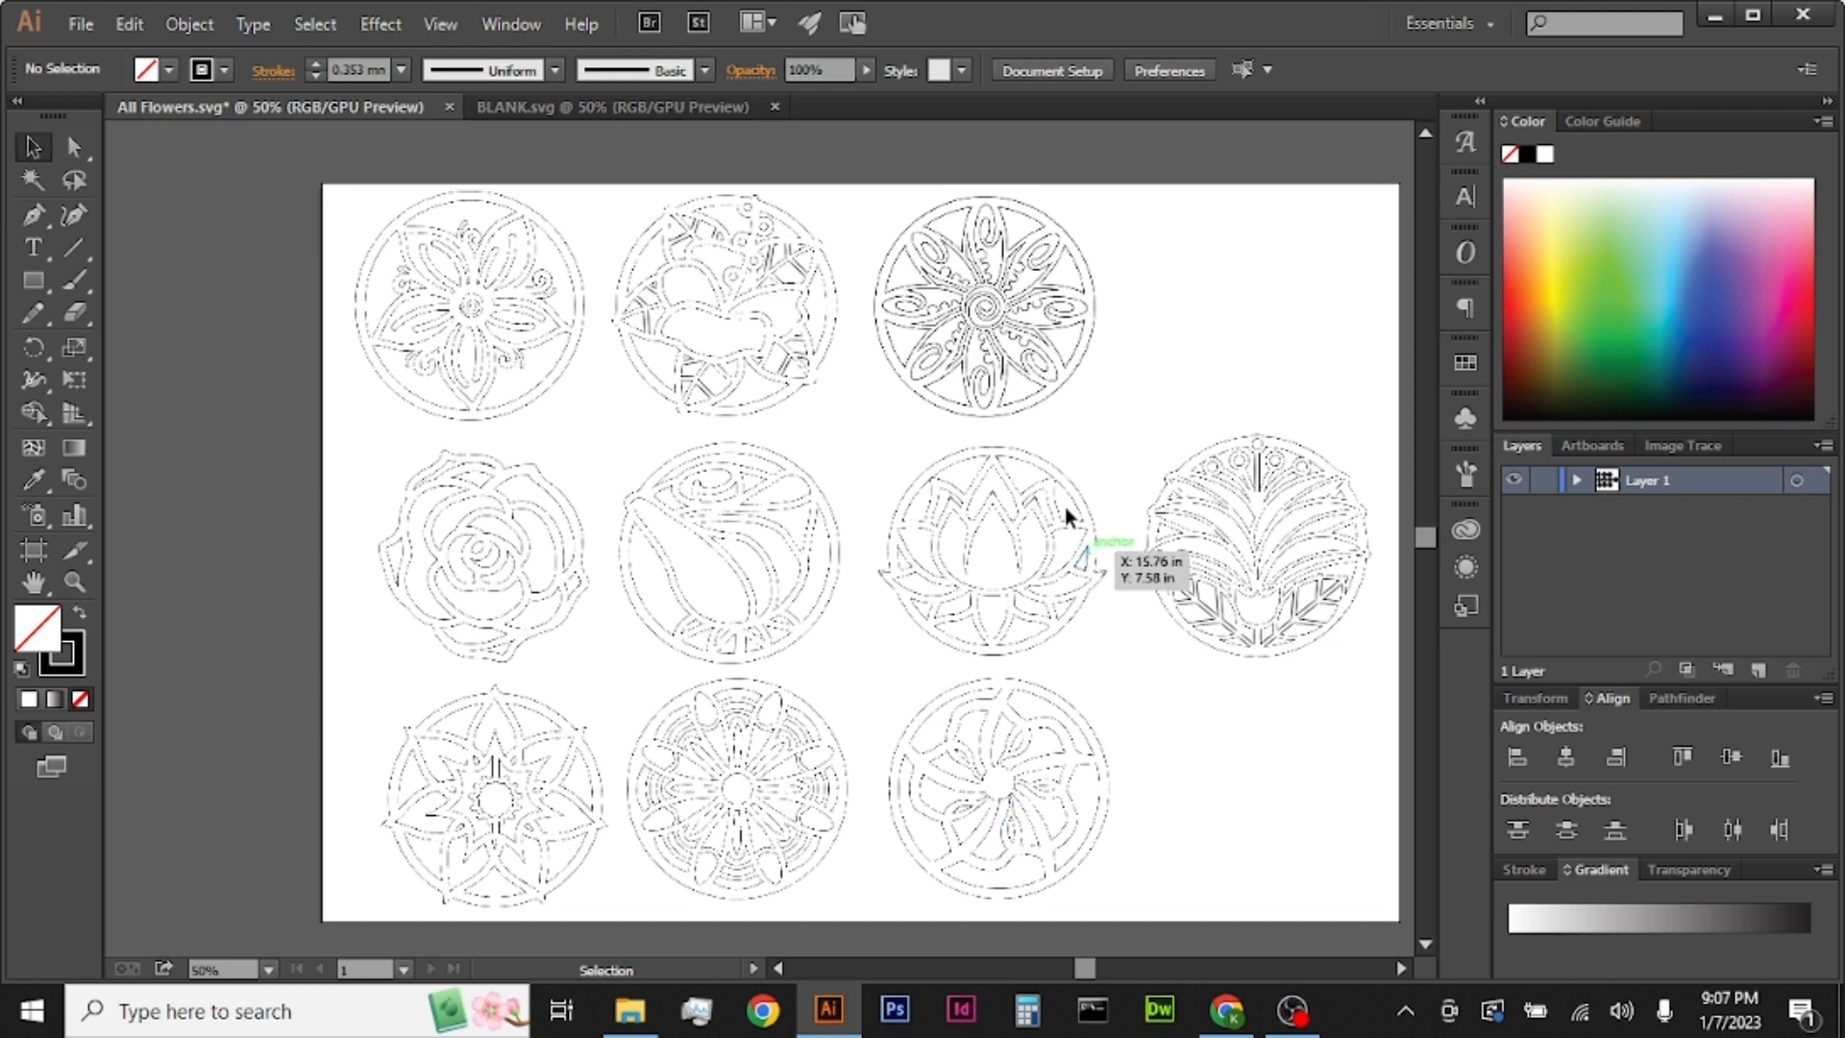
# Step: Bring the lotus icon from All Flowers into the BLANK document and place it beside the left tree's circle, overlapping the artboard's left edge
pyautogui.moveTo(1091, 438); pyautogui.dragTo(892, 646)
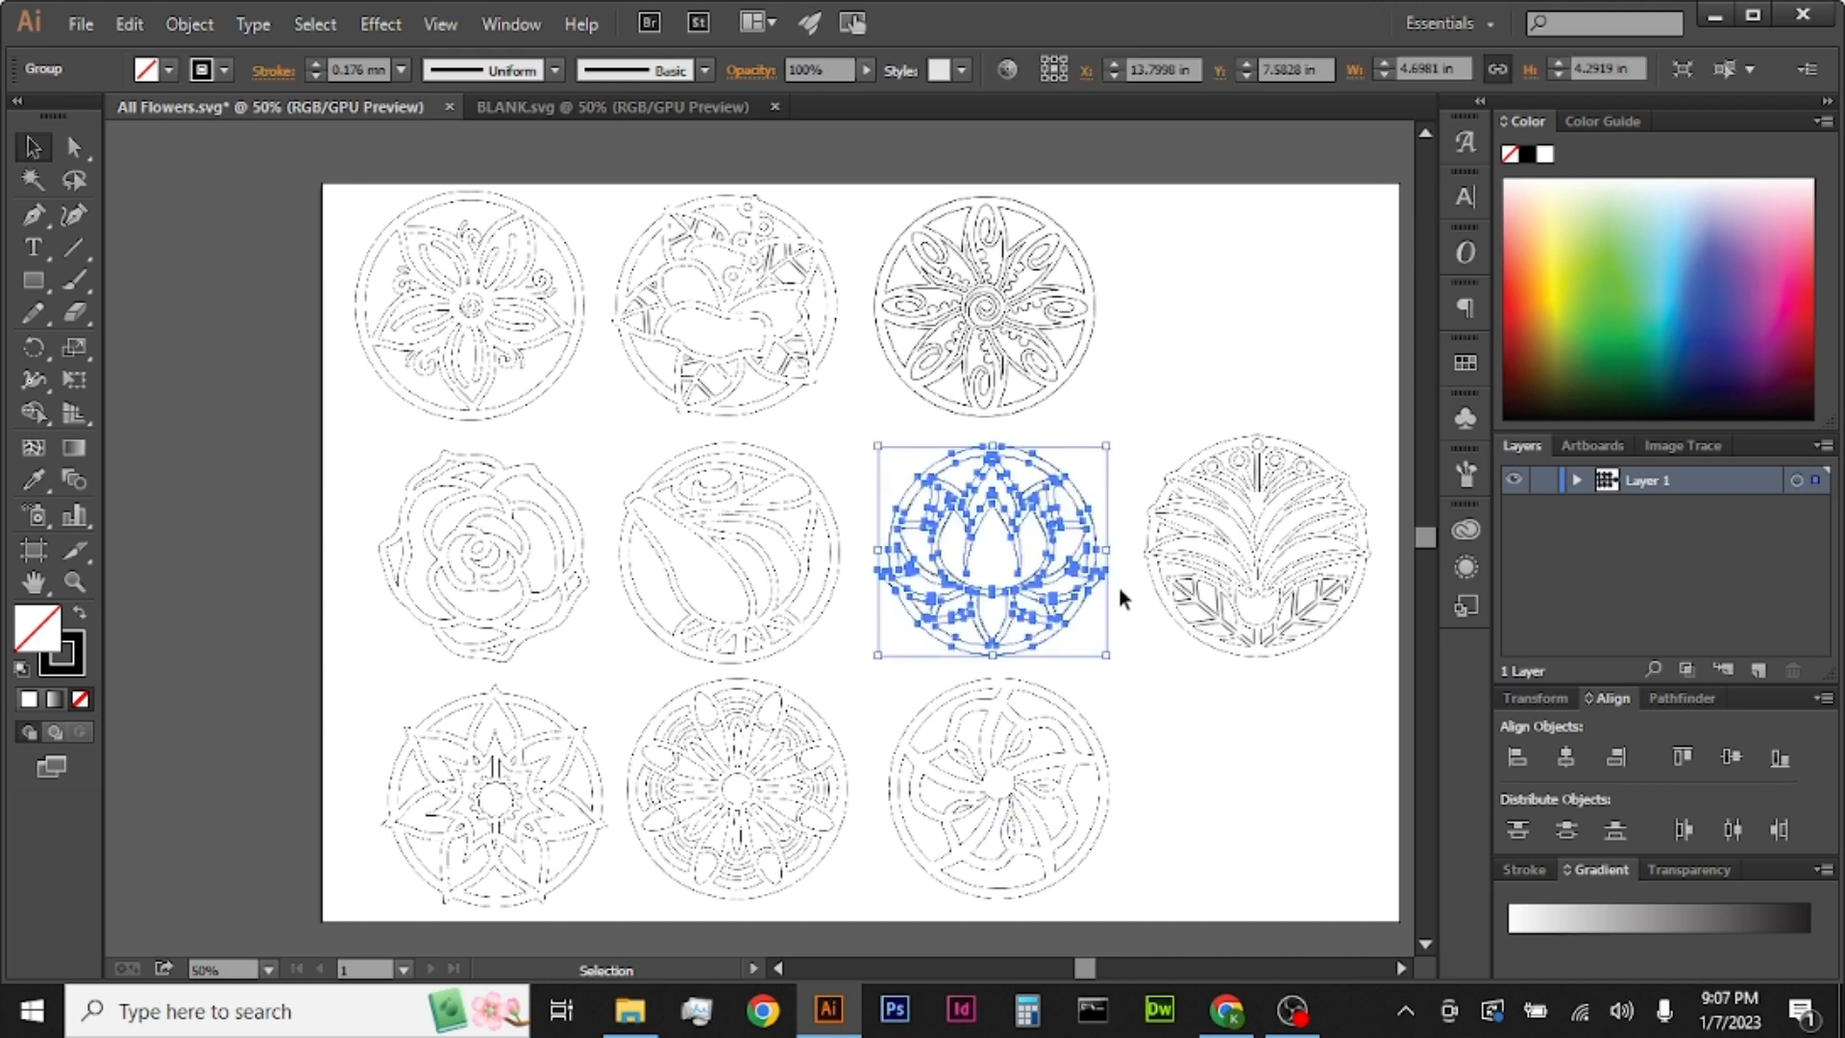
pyautogui.moveTo(1096, 580); pyautogui.dragTo(564, 642)
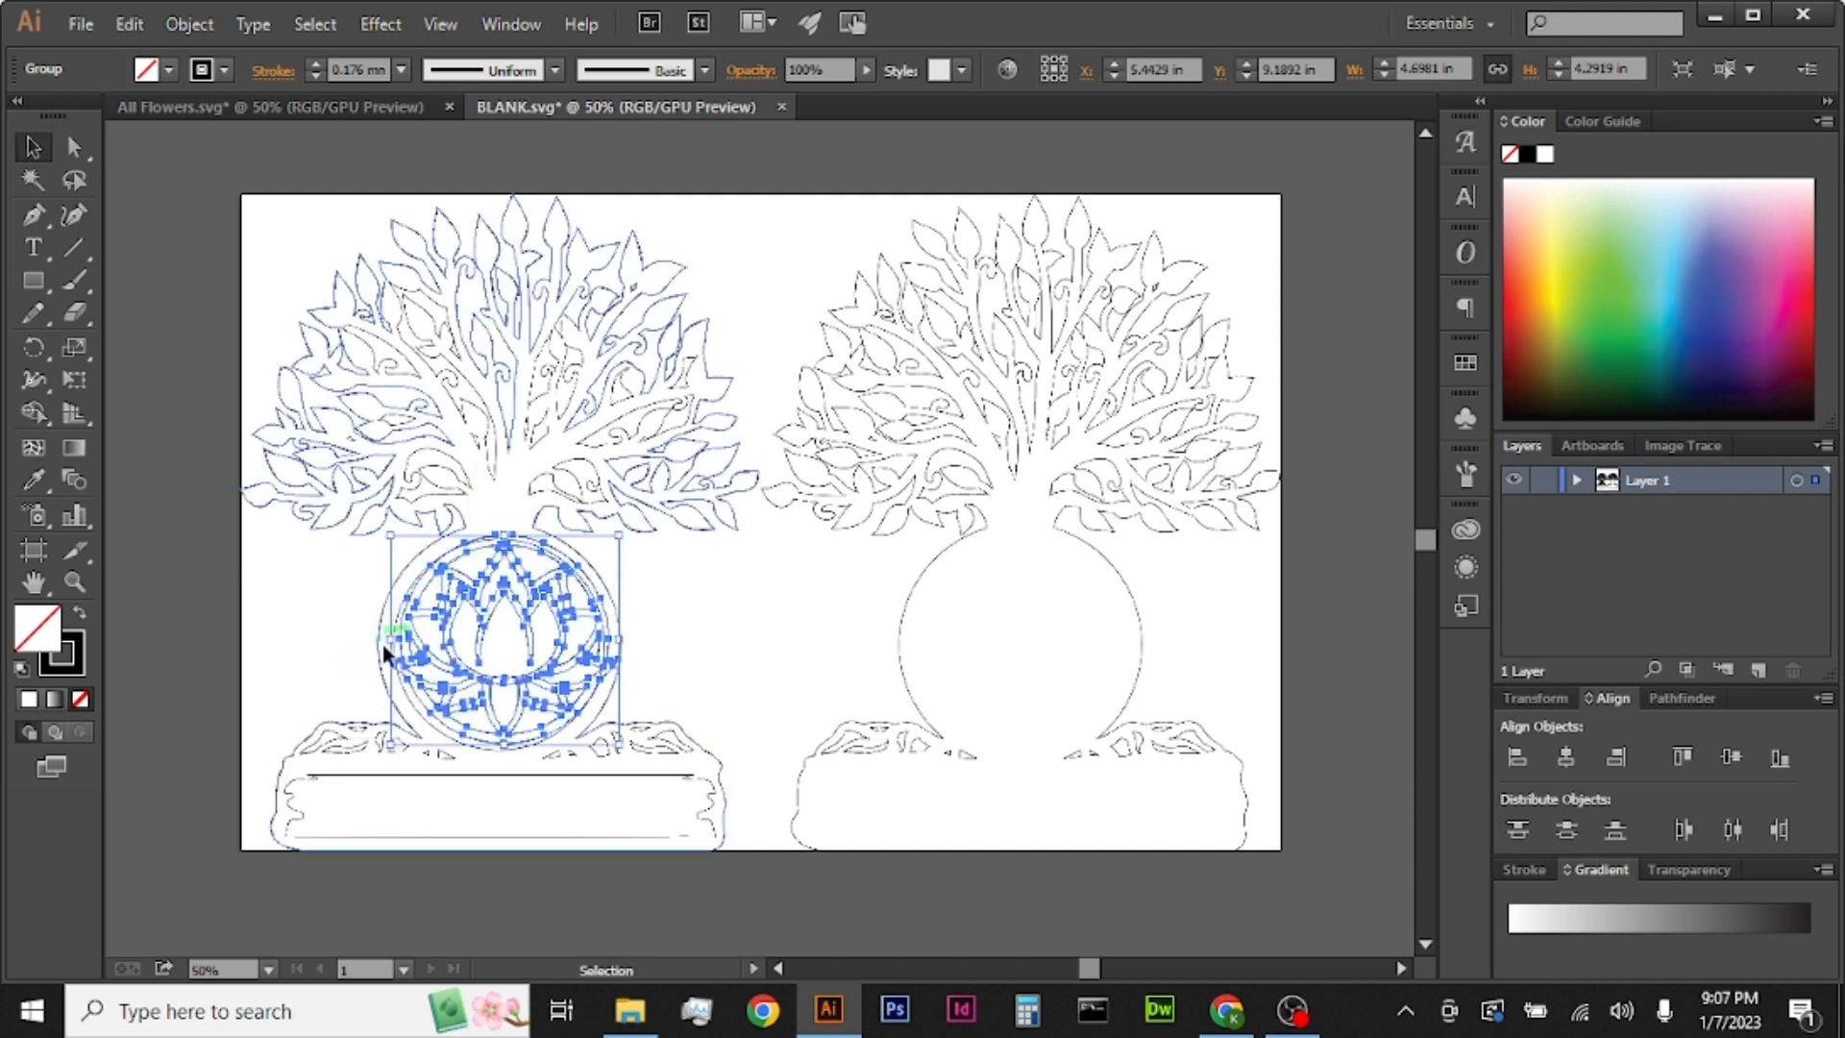
pyautogui.moveTo(589, 661); pyautogui.dragTo(253, 649)
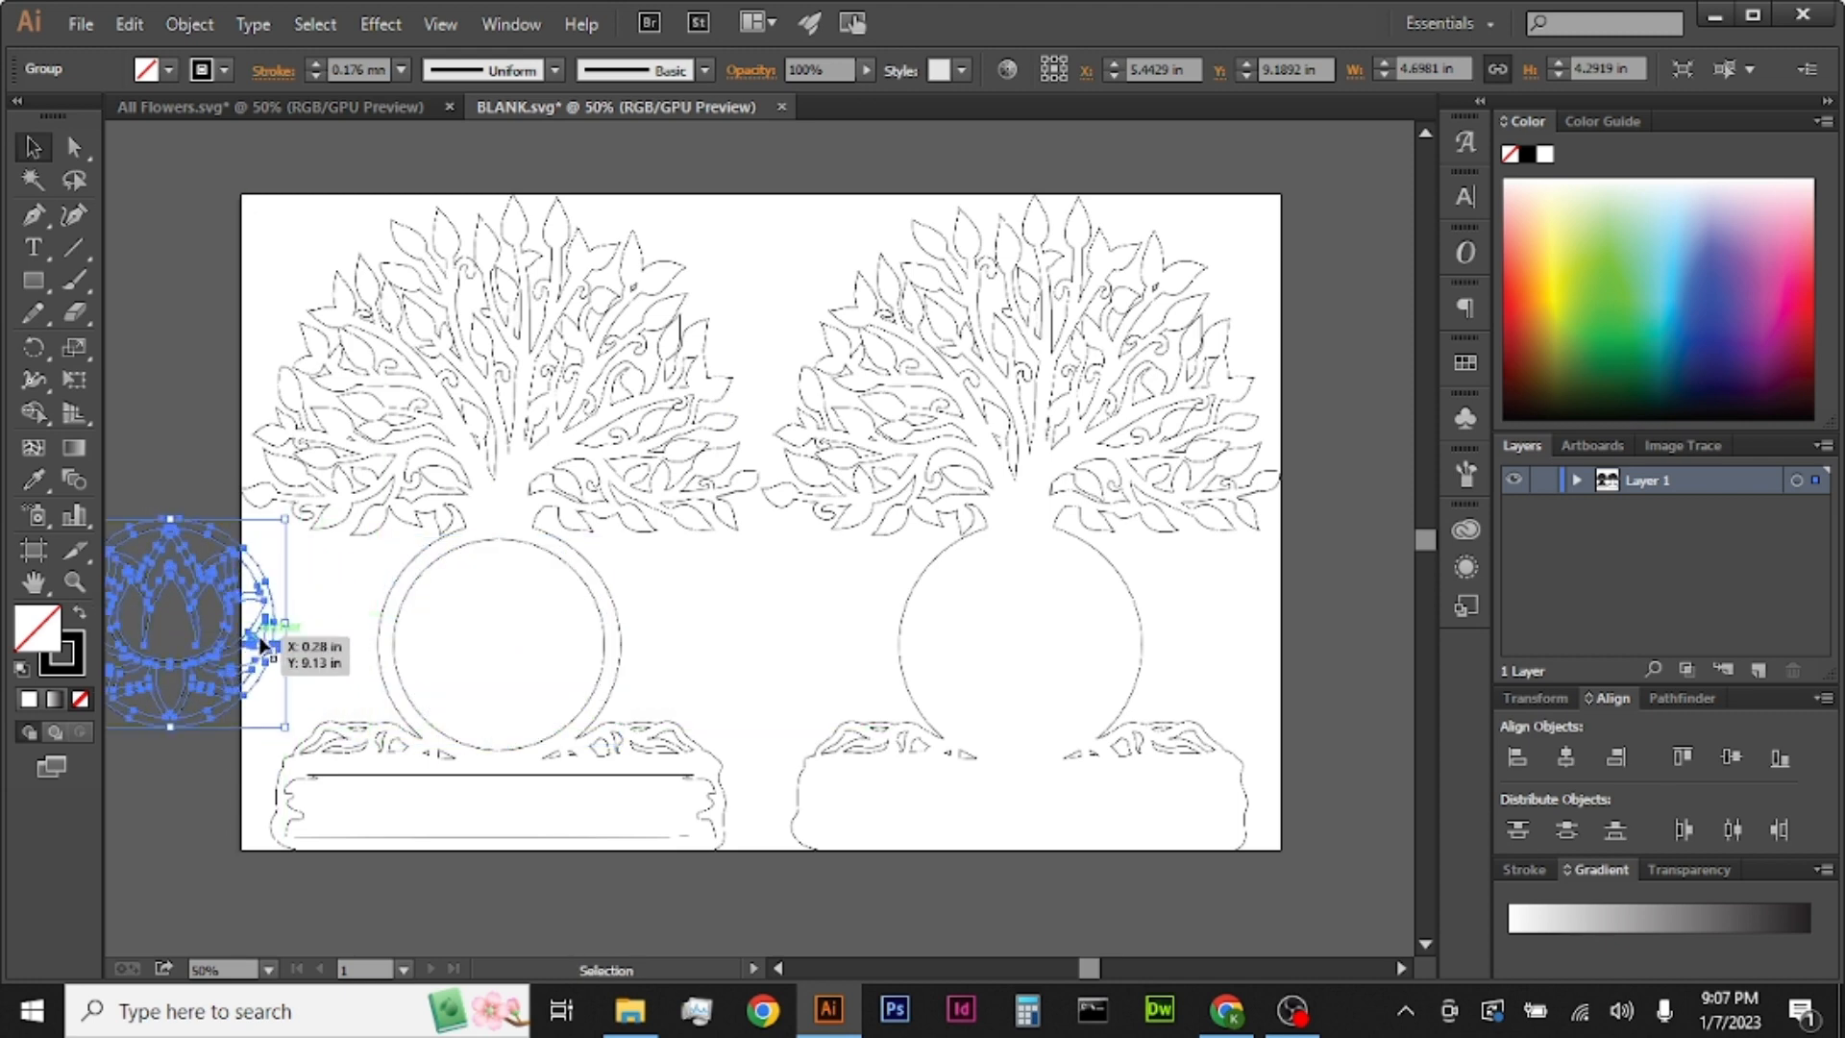
pyautogui.click(735, 673)
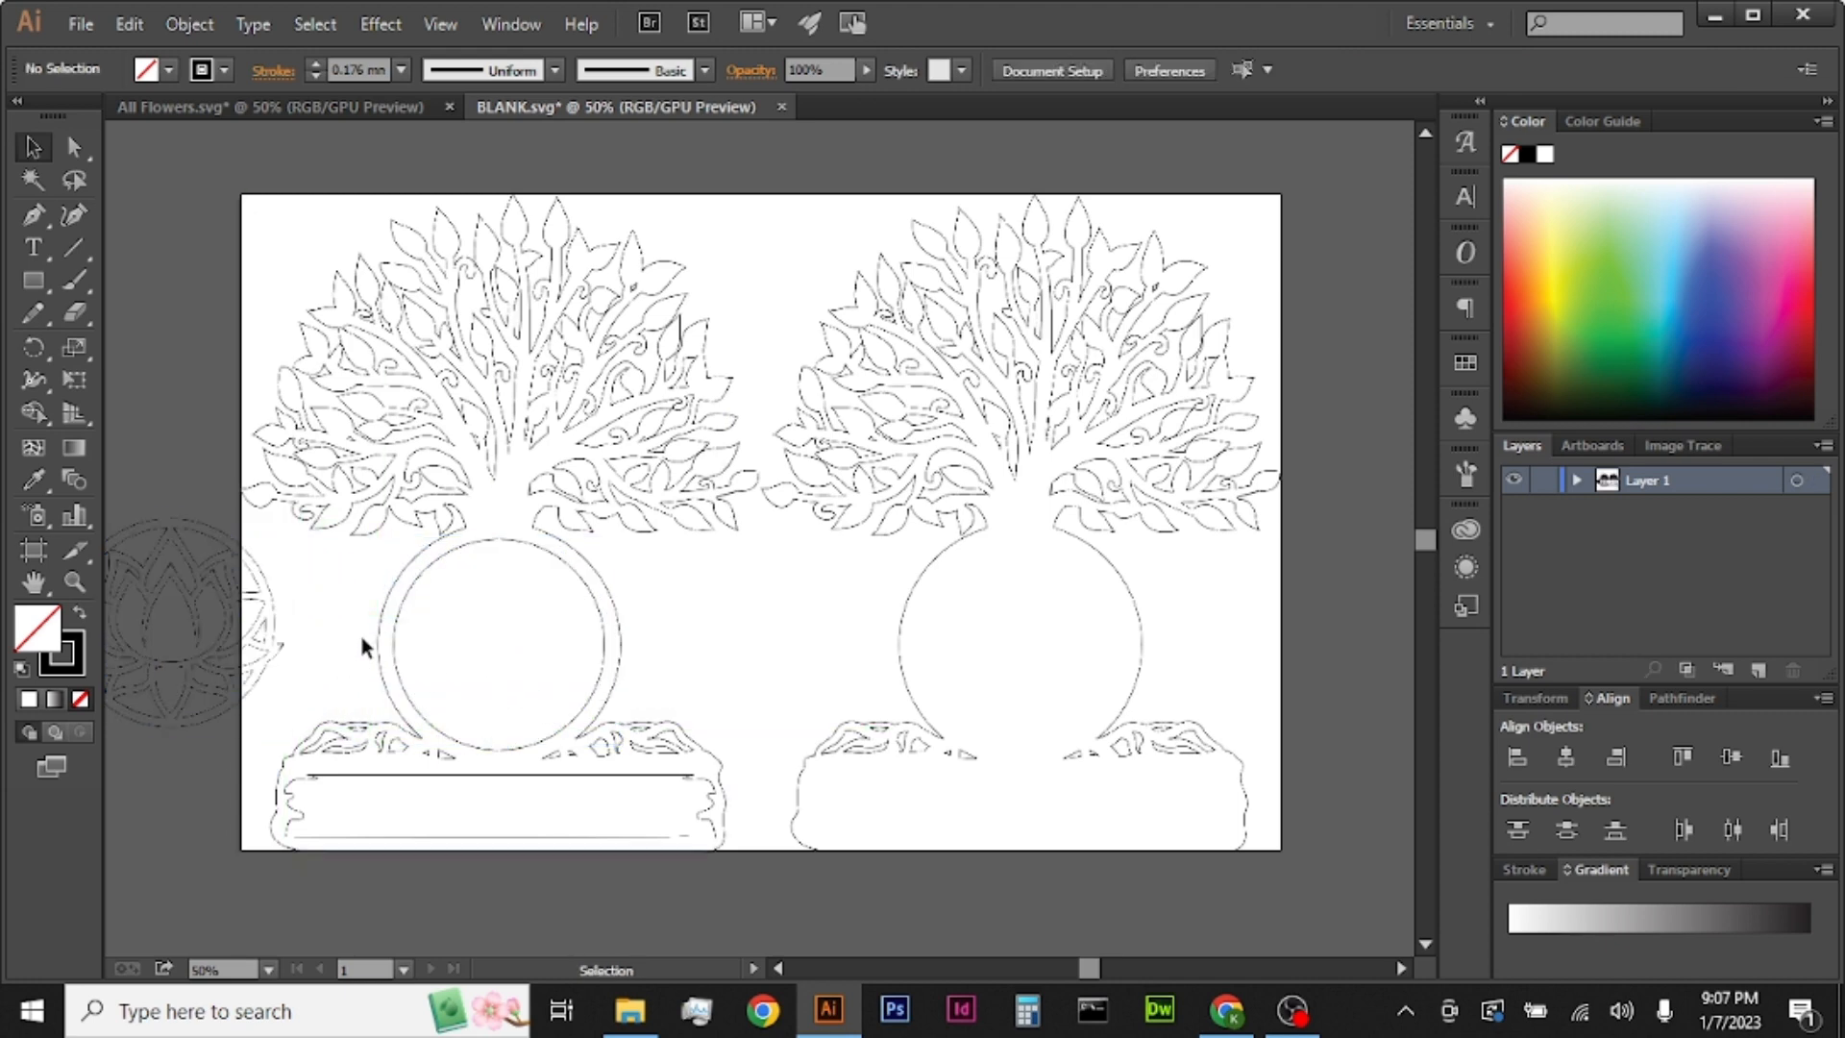
# Step: Draw a straight horizontal line about 4.99 in long across the outer circle of the left tree with the Pen tool
pyautogui.scroll(3, 417, 698)
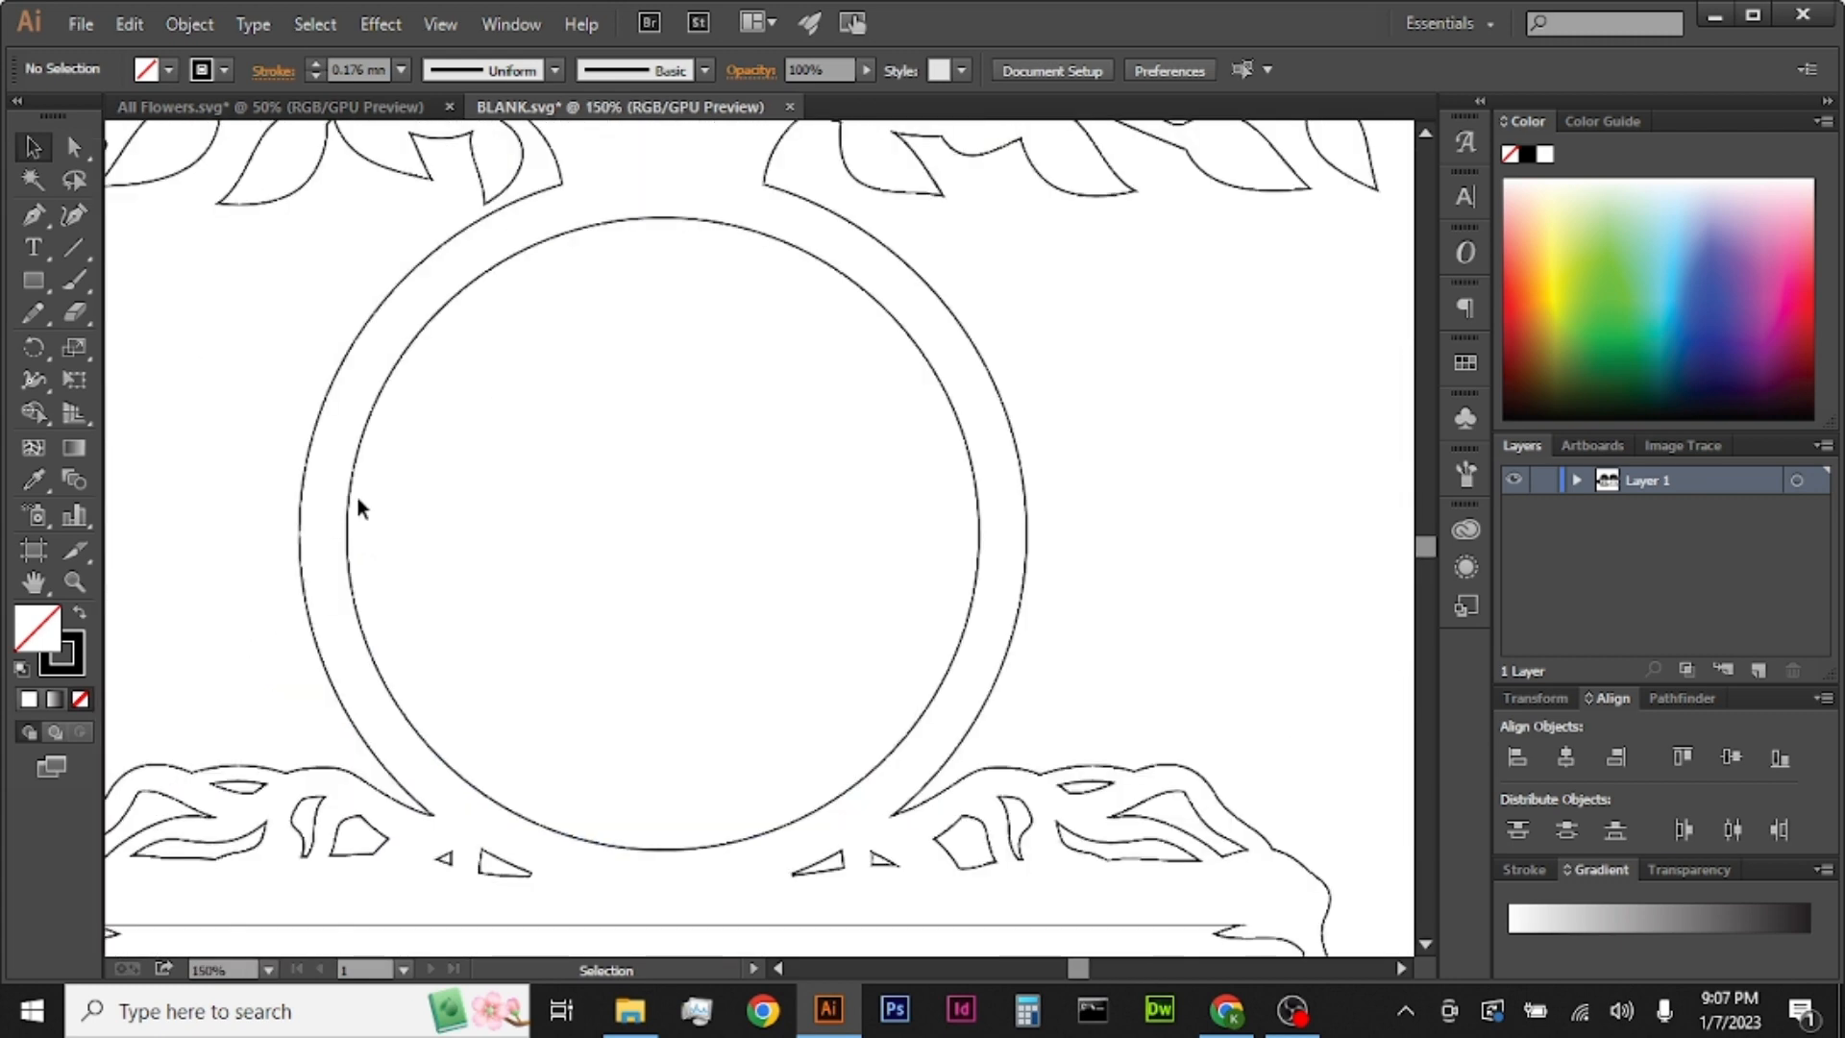
pyautogui.click(33, 216)
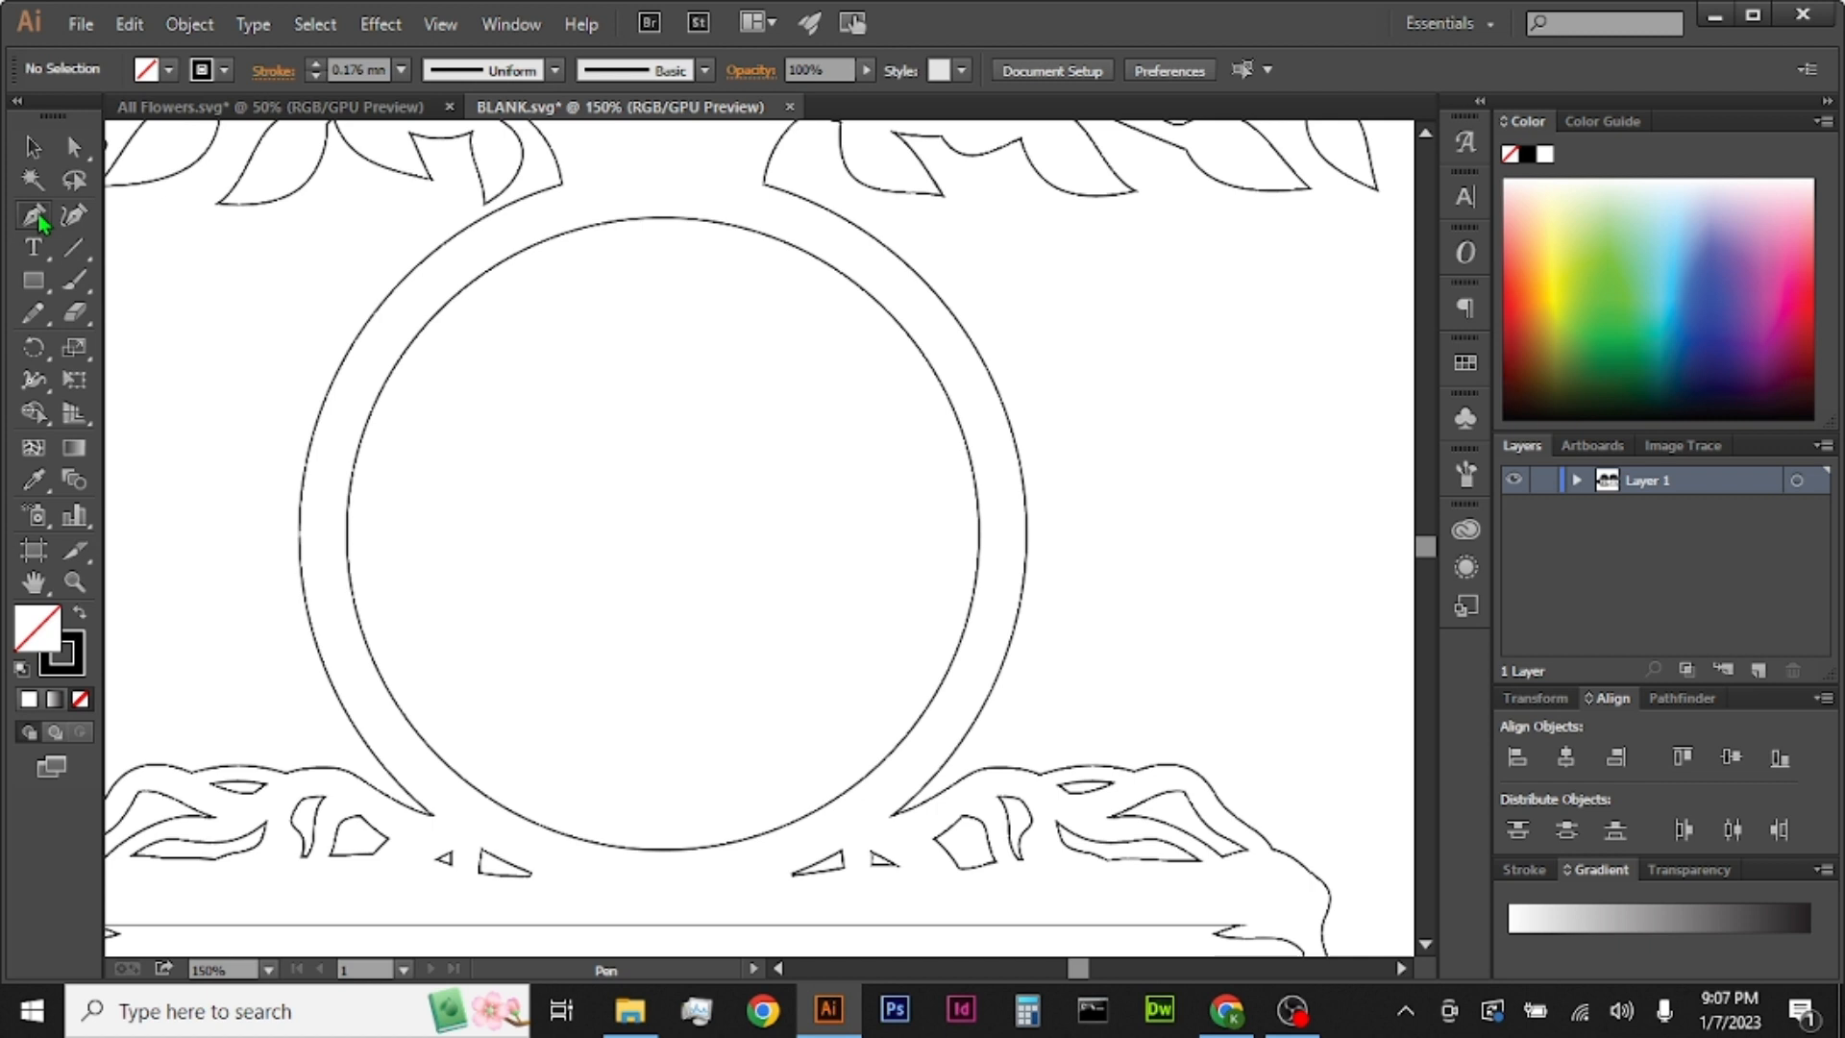
pyautogui.click(299, 535)
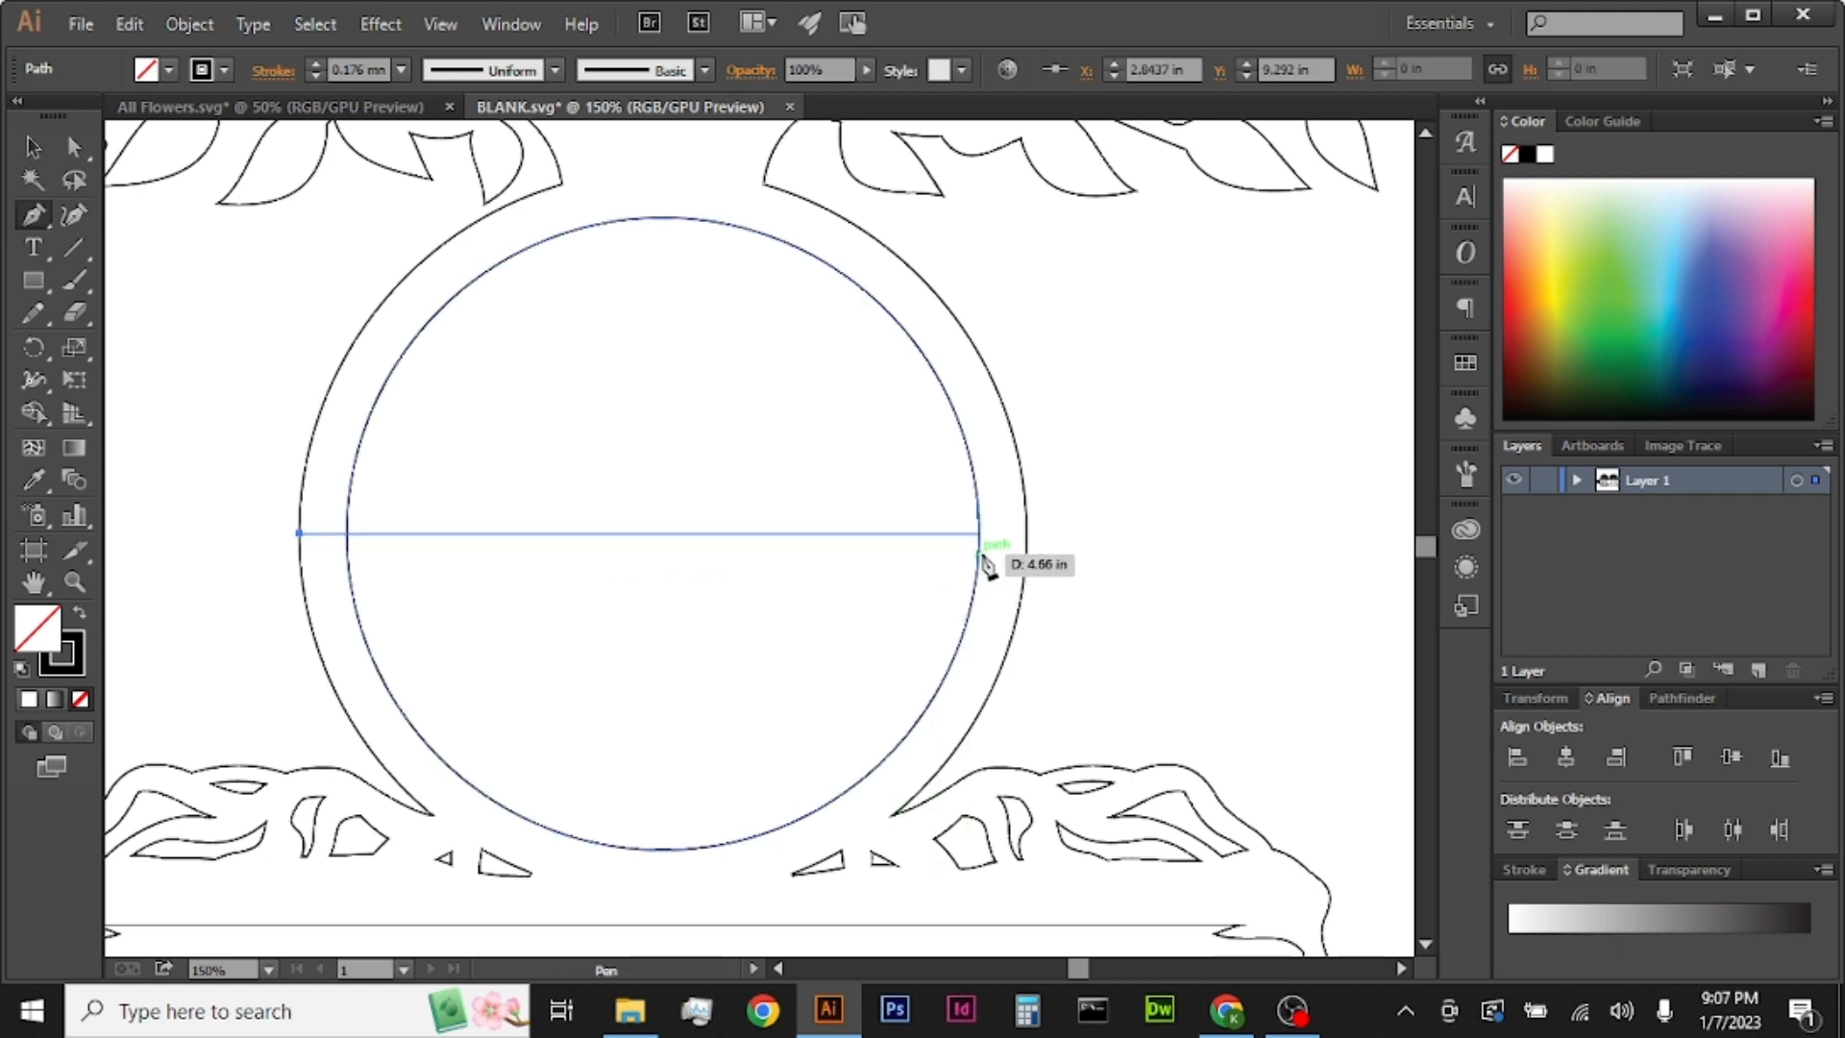
pyautogui.click(1026, 534)
pyautogui.press('Escape')
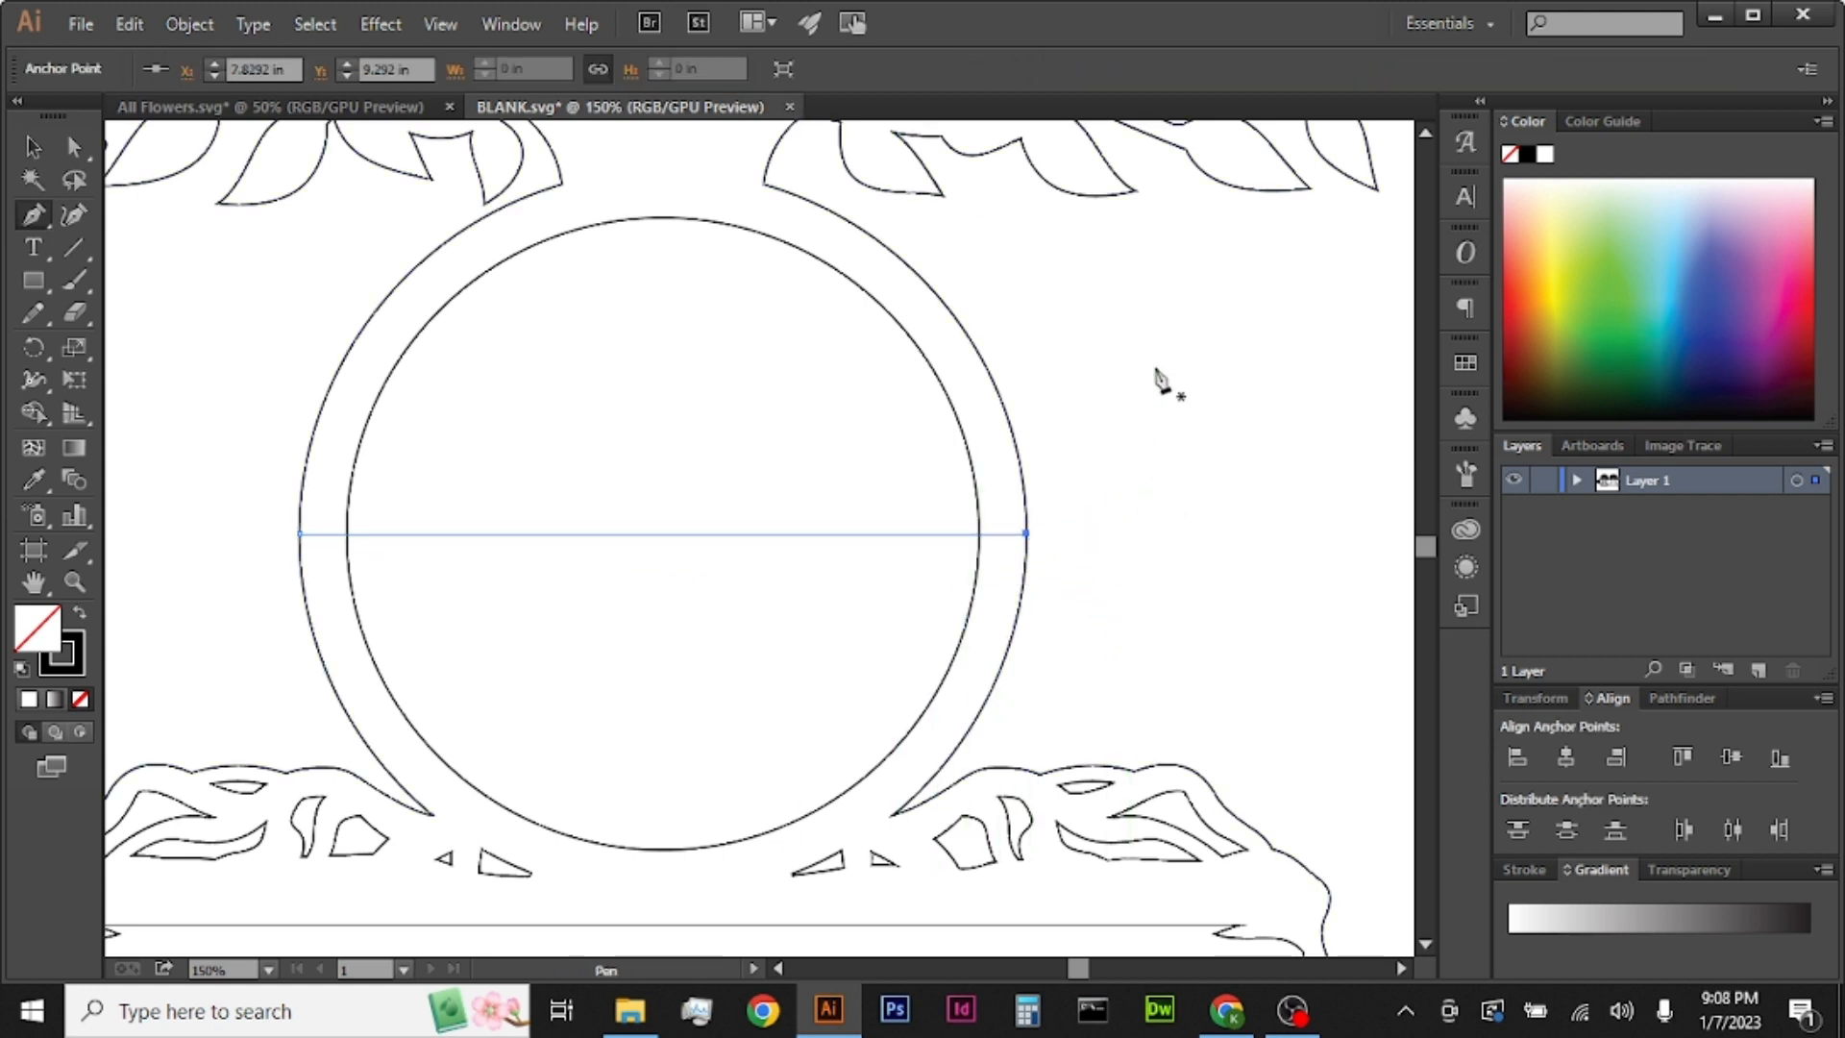
pyautogui.click(33, 146)
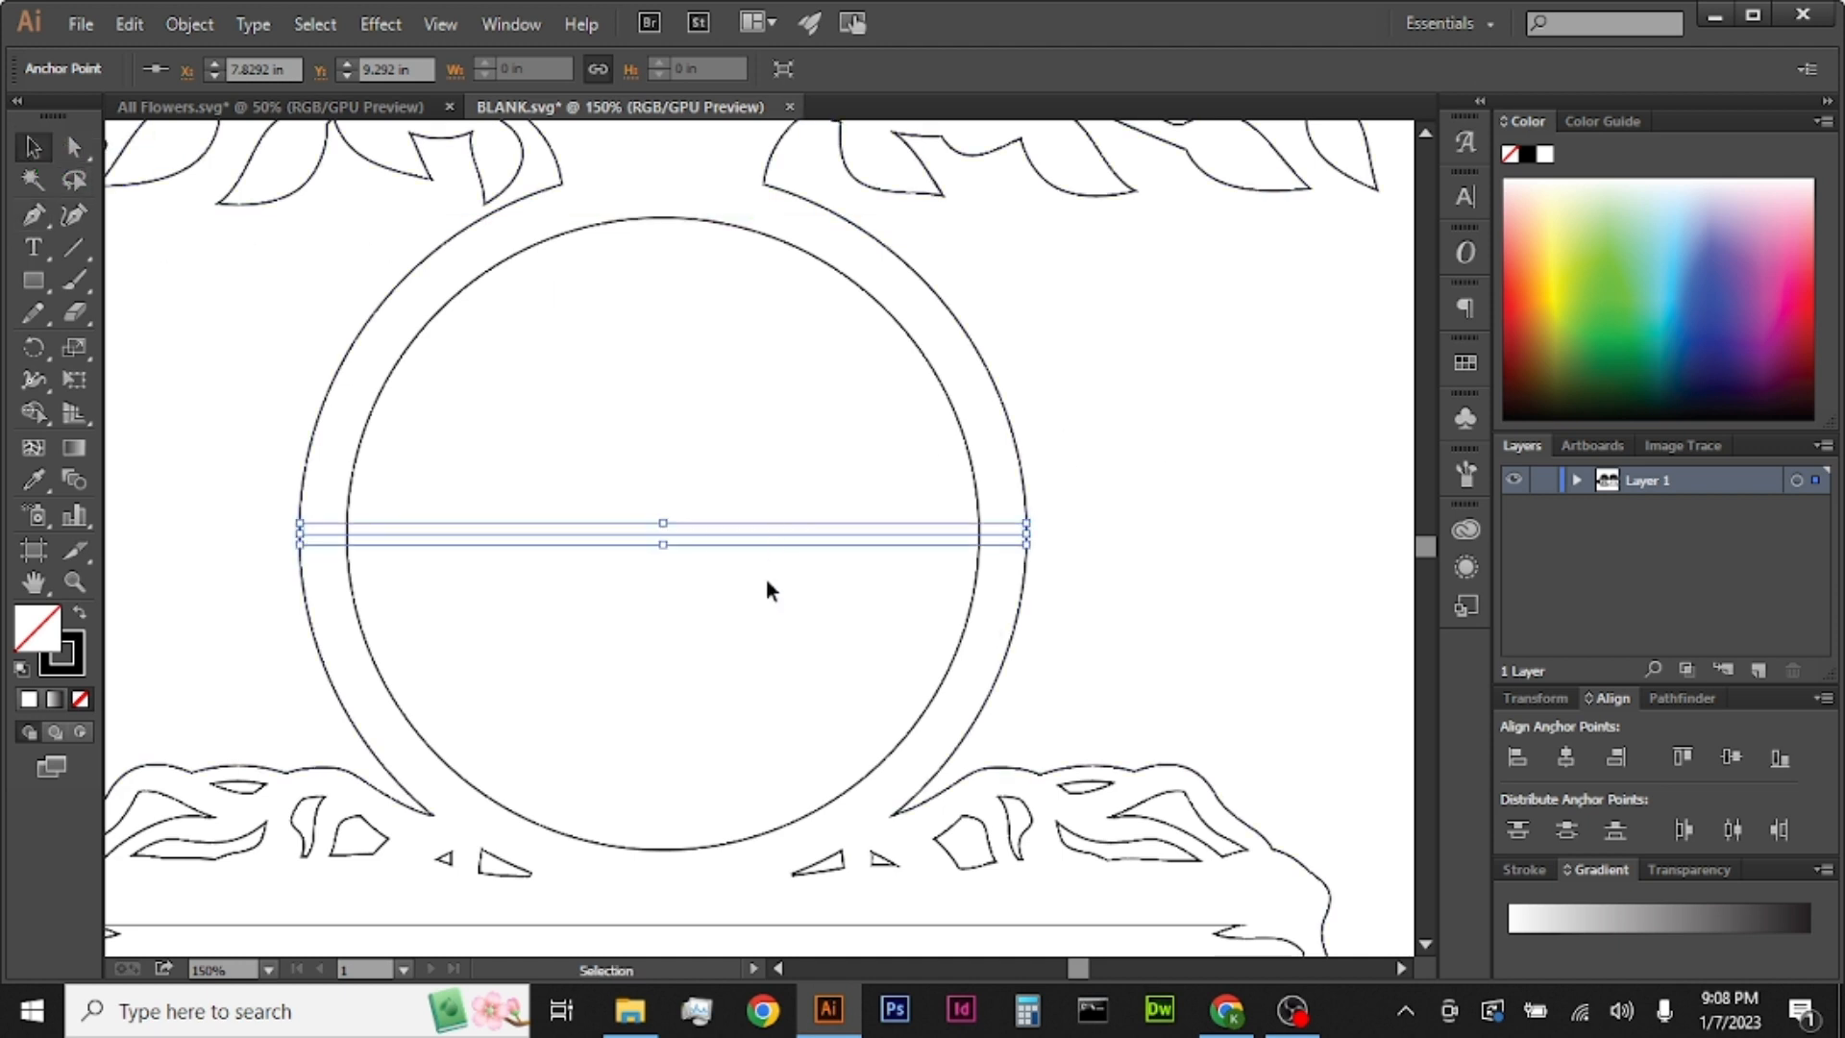
# Step: Copy the width value of the line across the left tree's circle and delete the line
pyautogui.click(781, 519)
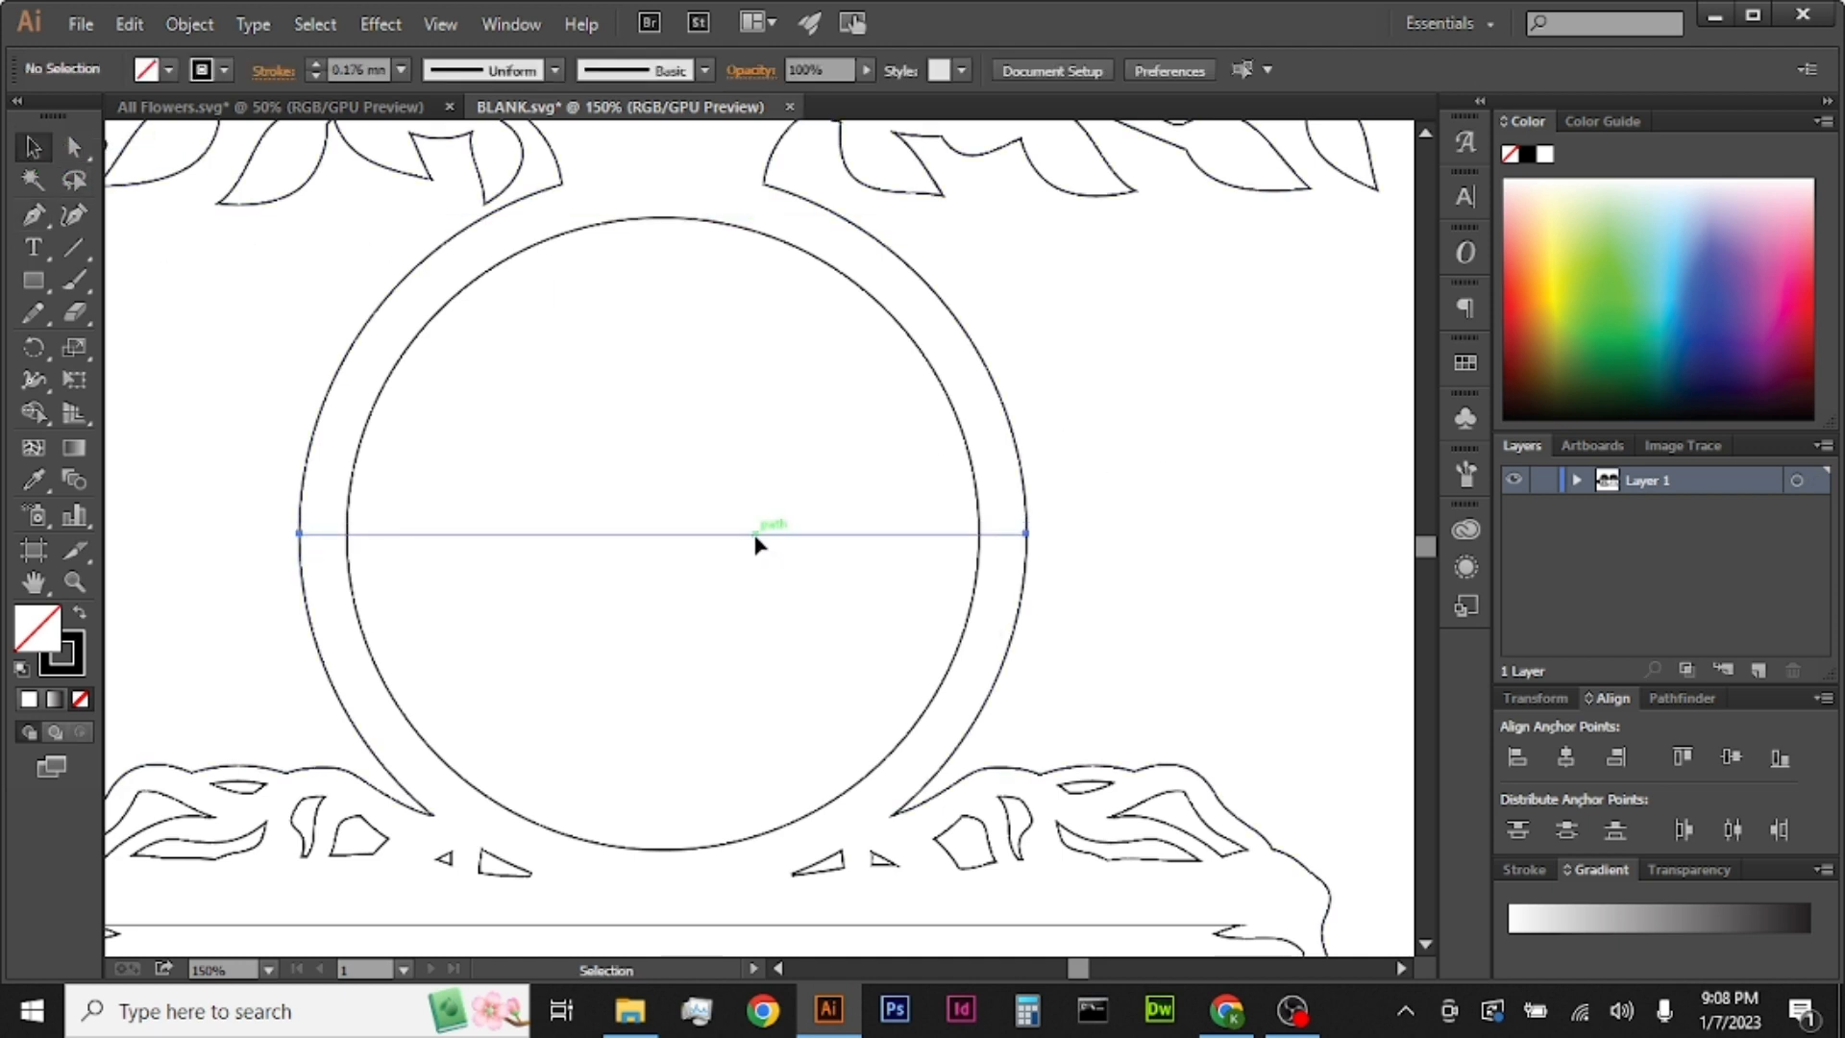
pyautogui.click(753, 534)
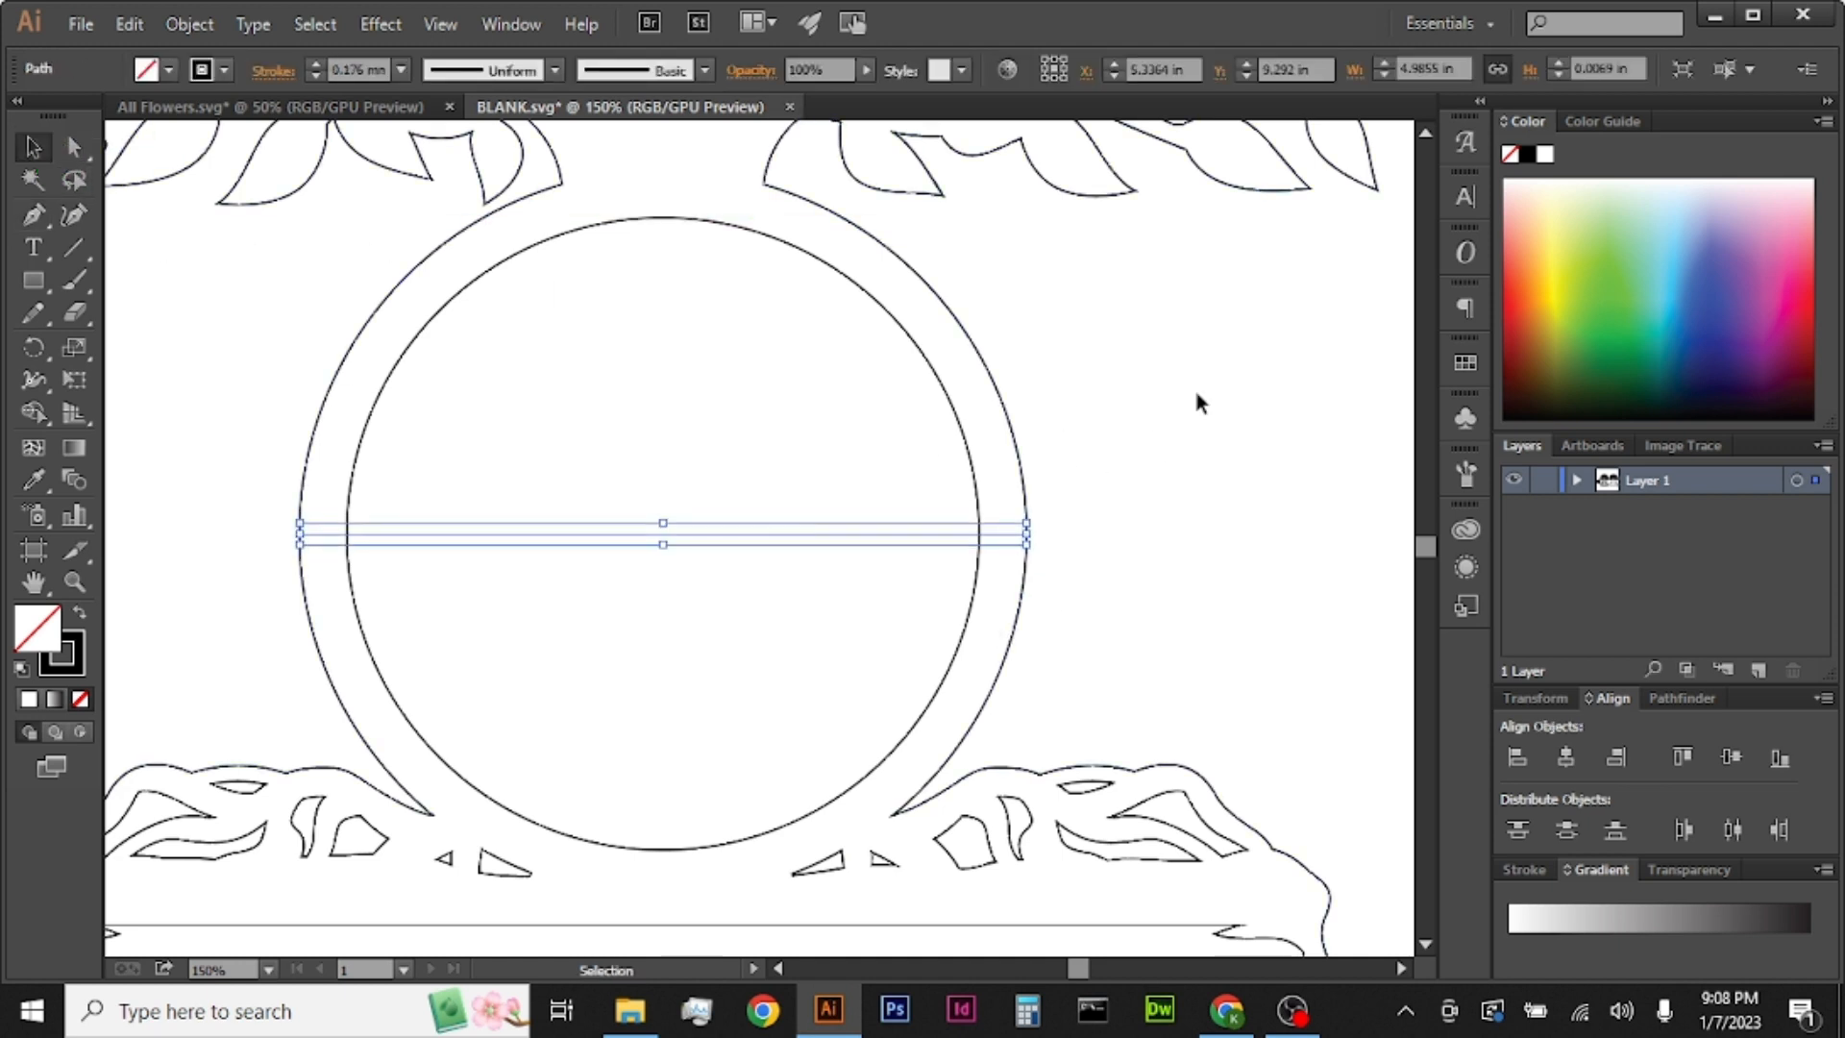
pyautogui.click(1459, 67)
pyautogui.hotkey('ctrl', 'c')
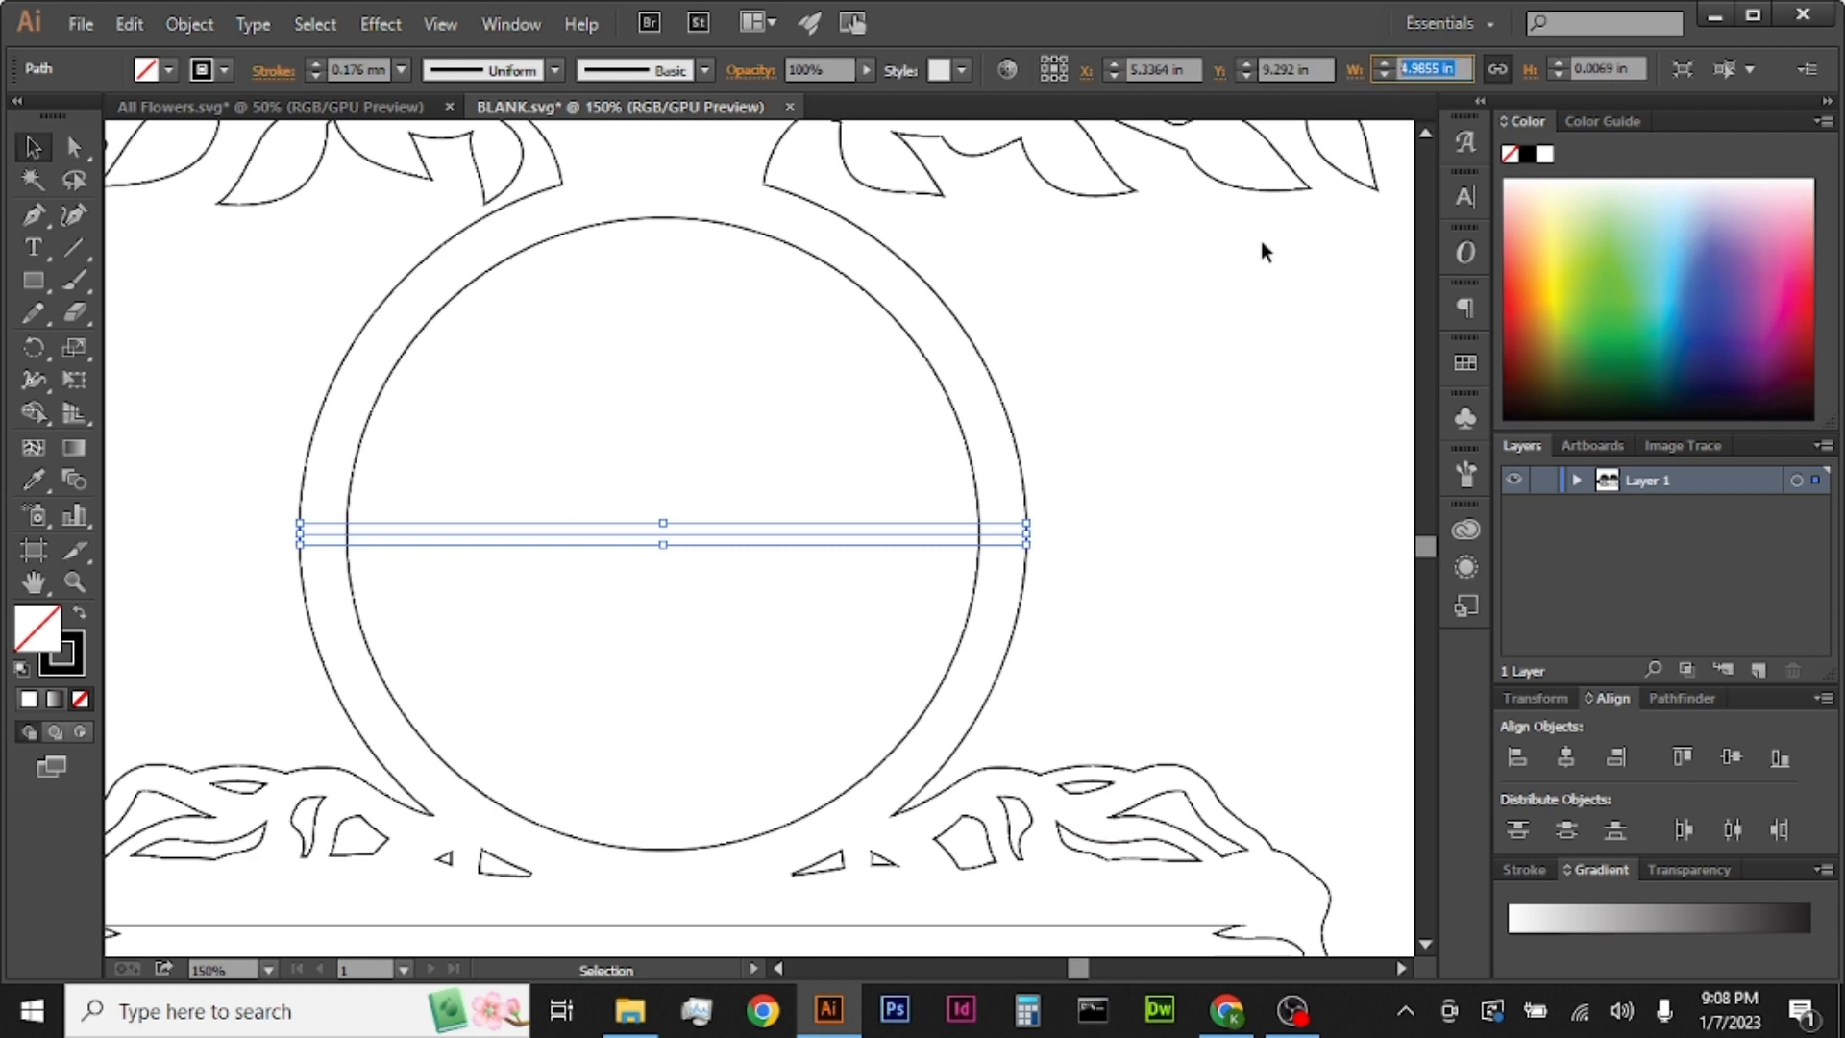
pyautogui.click(784, 569)
pyautogui.moveTo(783, 478); pyautogui.dragTo(775, 558)
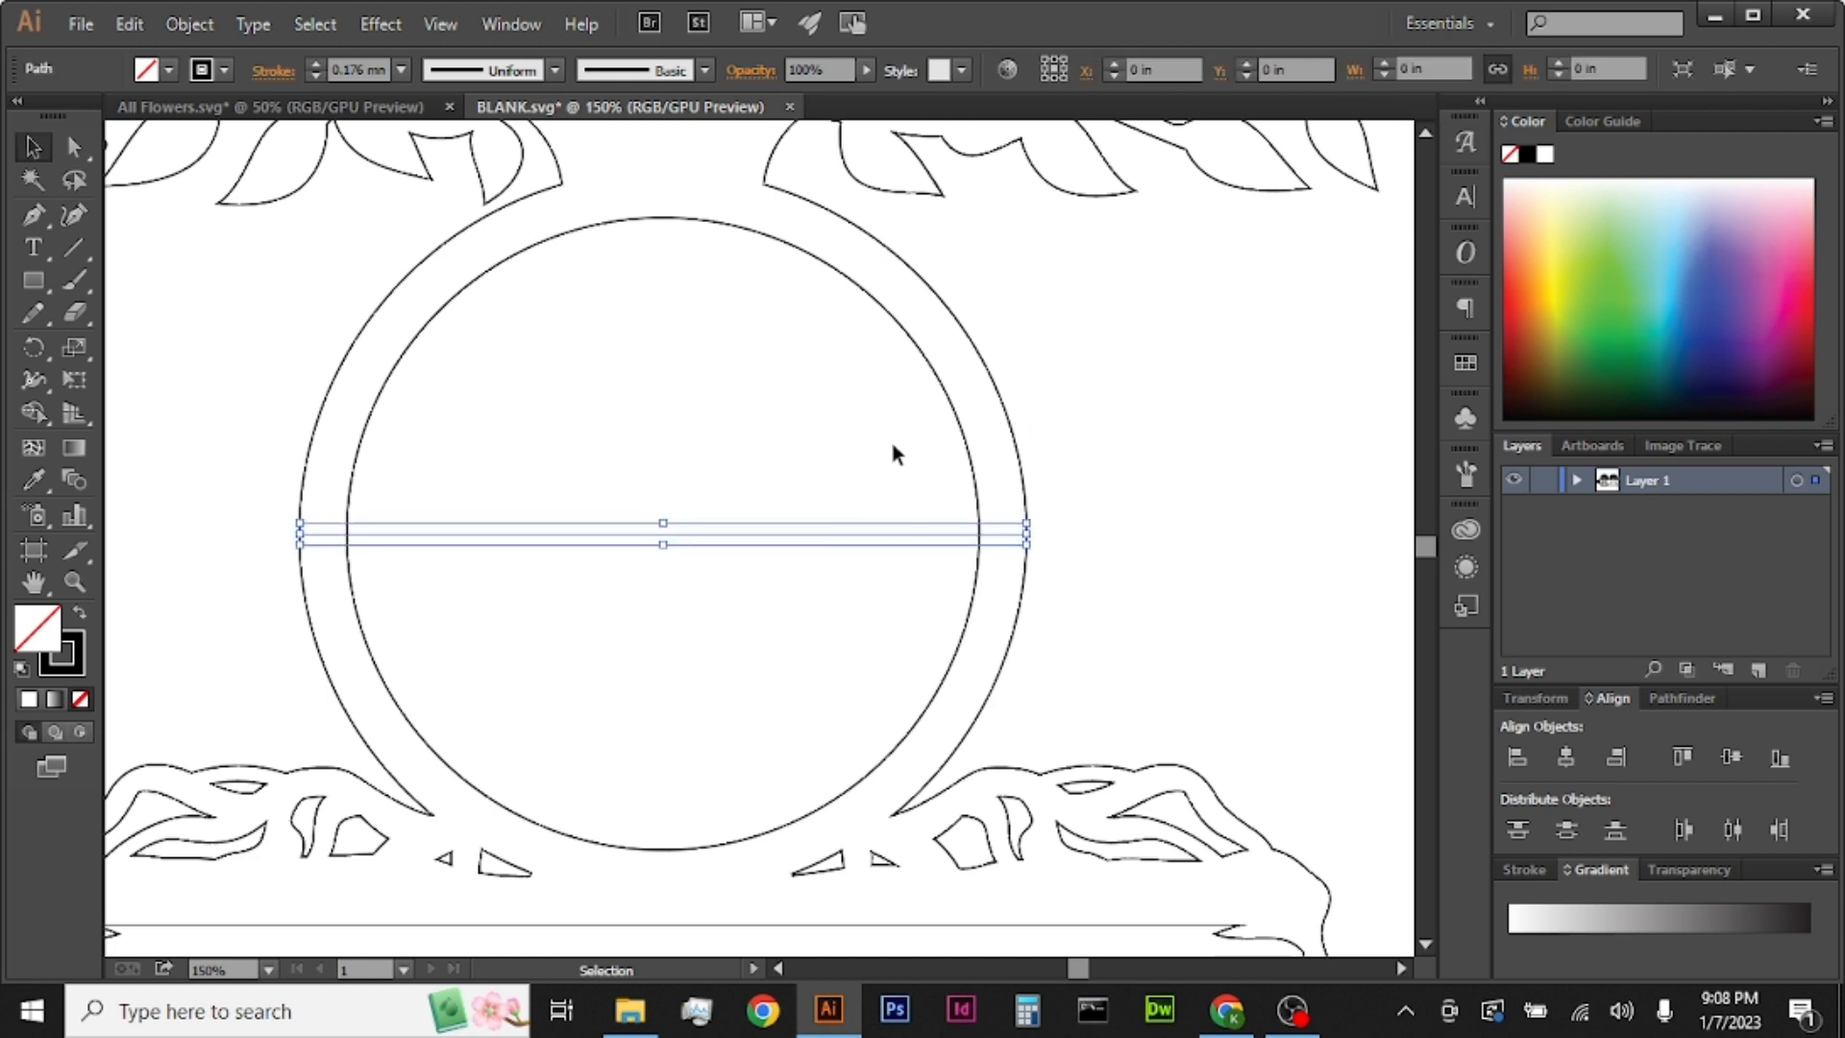
pyautogui.press('Delete')
# Step: Set the lotus icon's height to the copied 4.9855 in with its proportions linked
pyautogui.scroll(-2, 1133, 537)
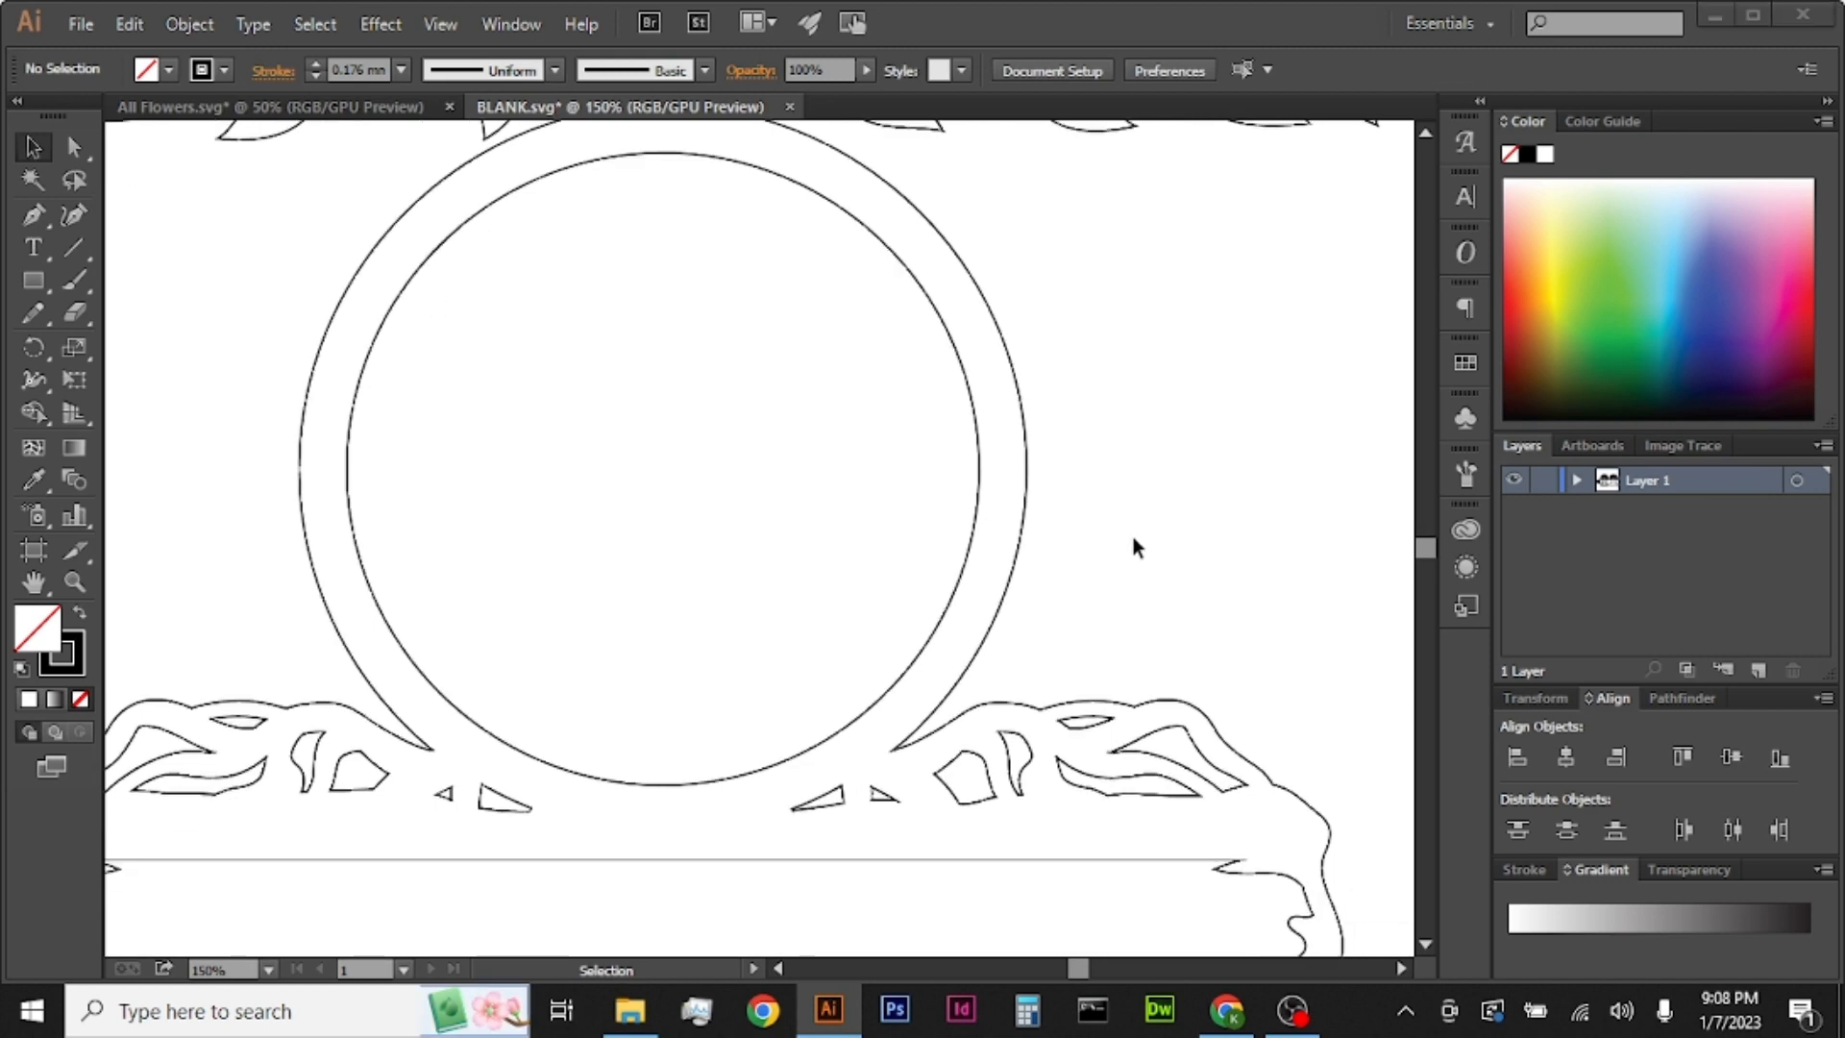
pyautogui.press('super')
pyautogui.click(1133, 537)
pyautogui.scroll(-2, 1133, 536)
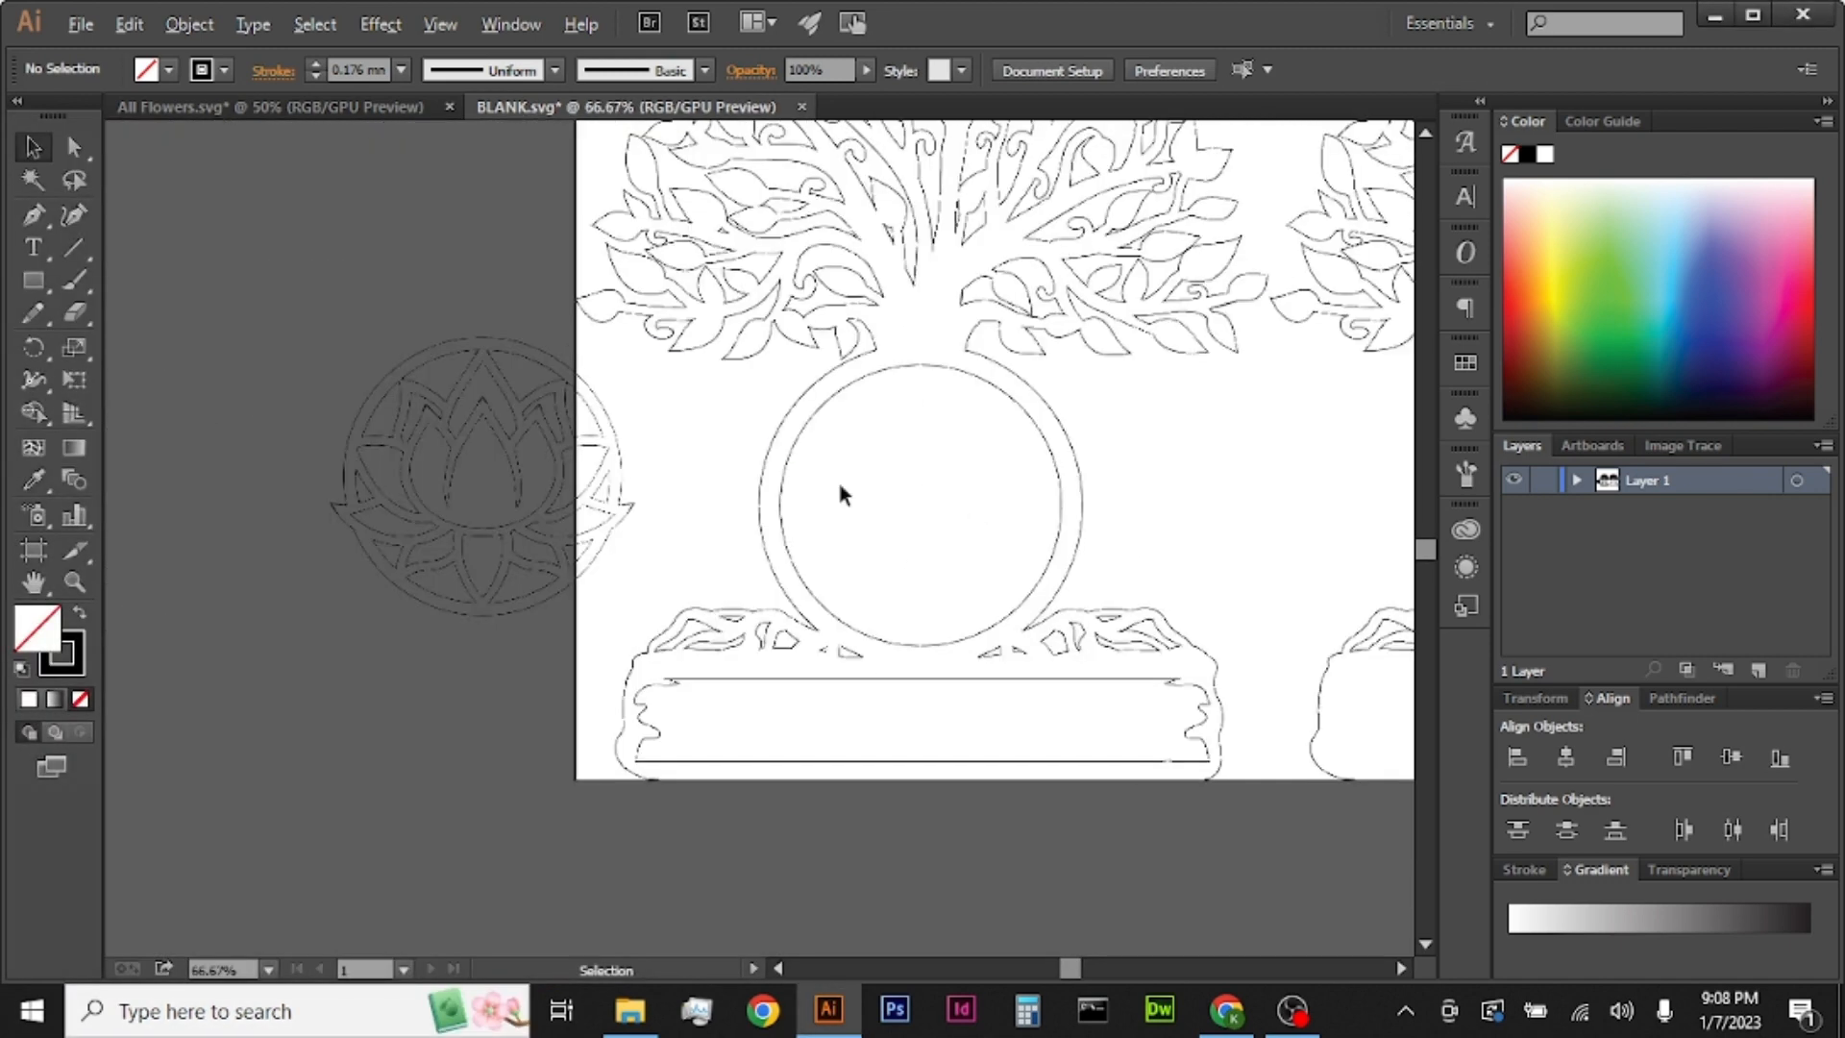
pyautogui.moveTo(534, 586); pyautogui.dragTo(608, 636)
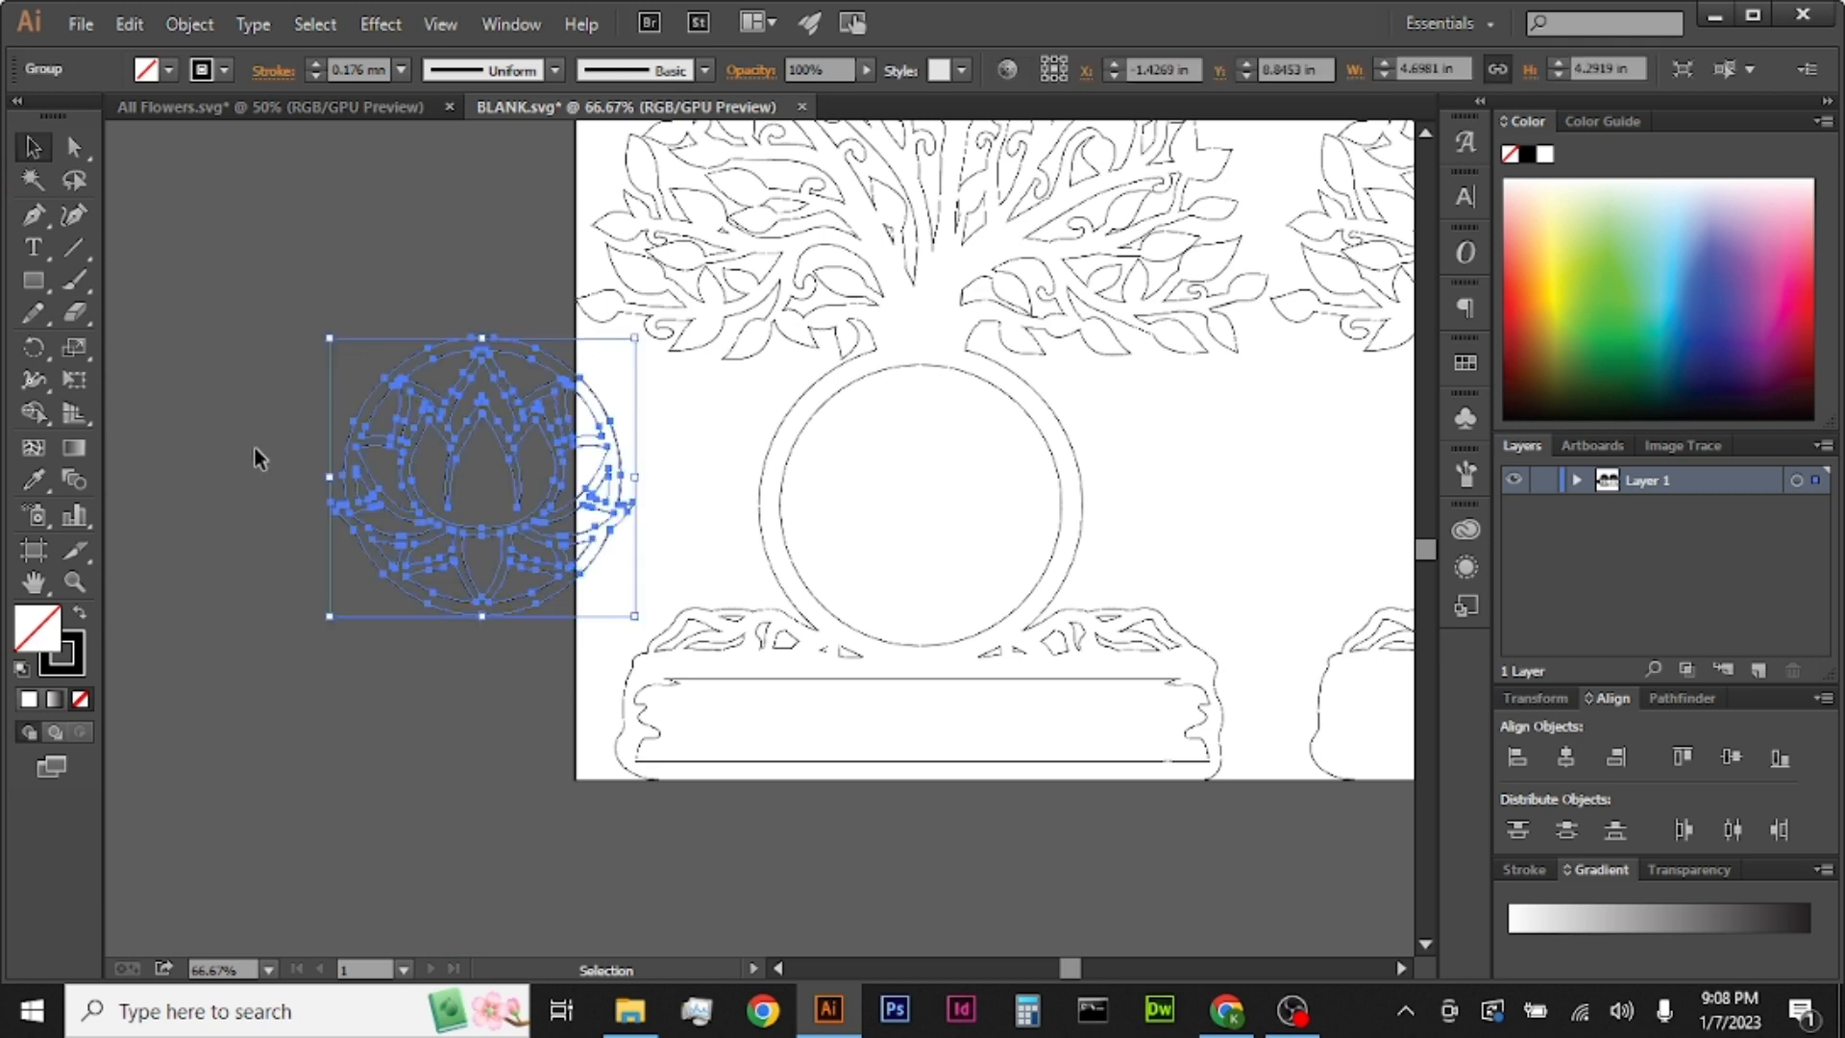
pyautogui.scroll(1, 321, 423)
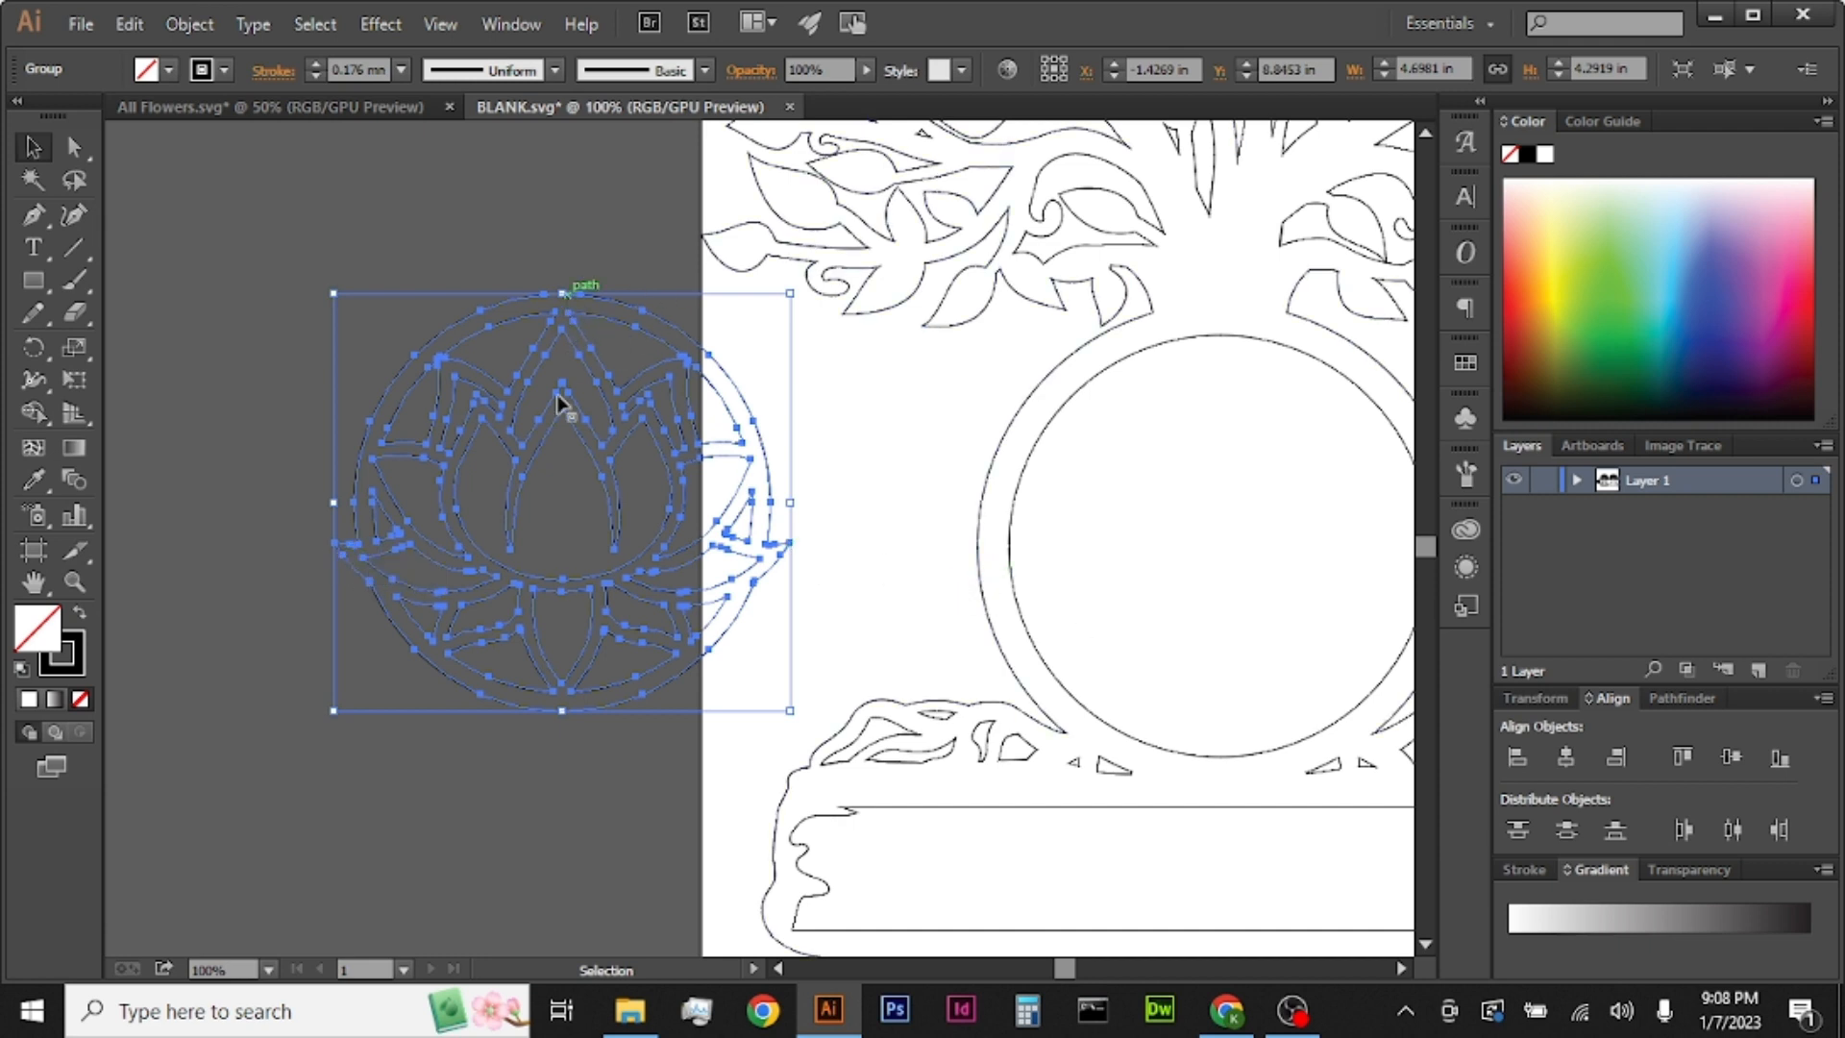
pyautogui.moveTo(1636, 71); pyautogui.dragTo(1466, 73)
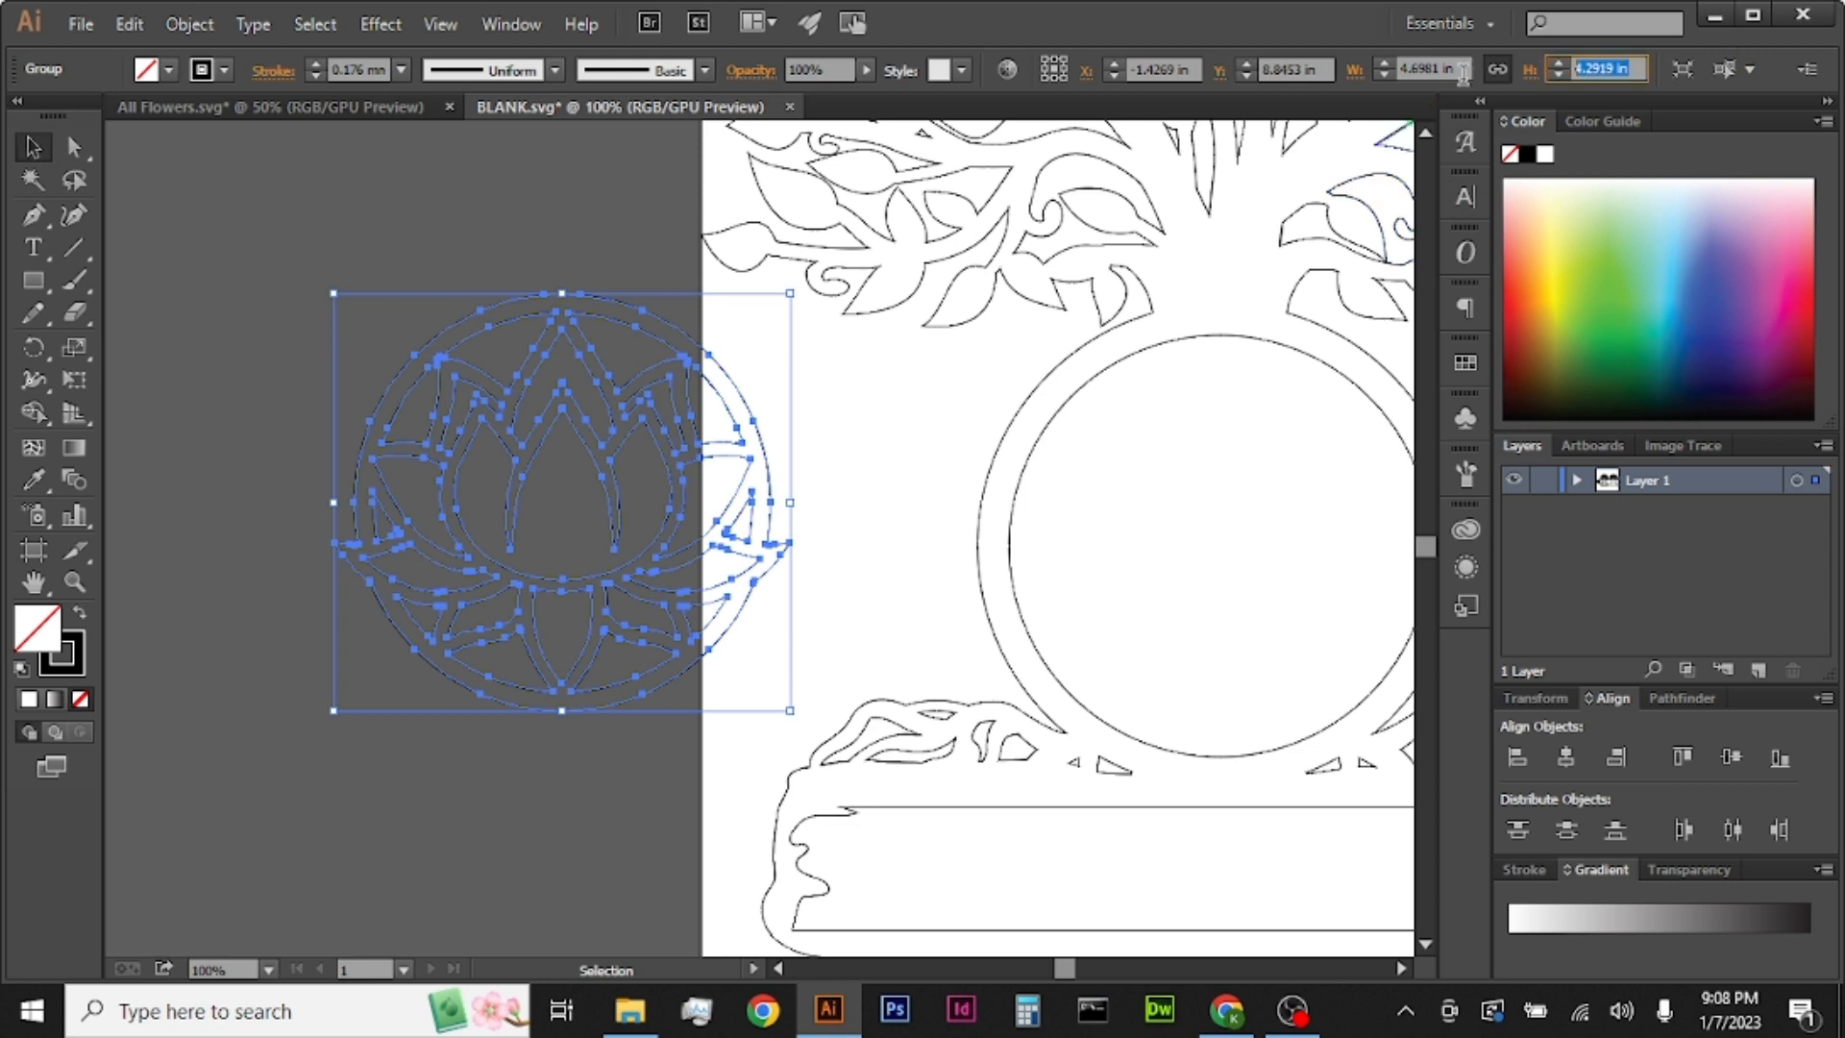
pyautogui.hotkey('ctrl', 'v')
pyautogui.press('Return')
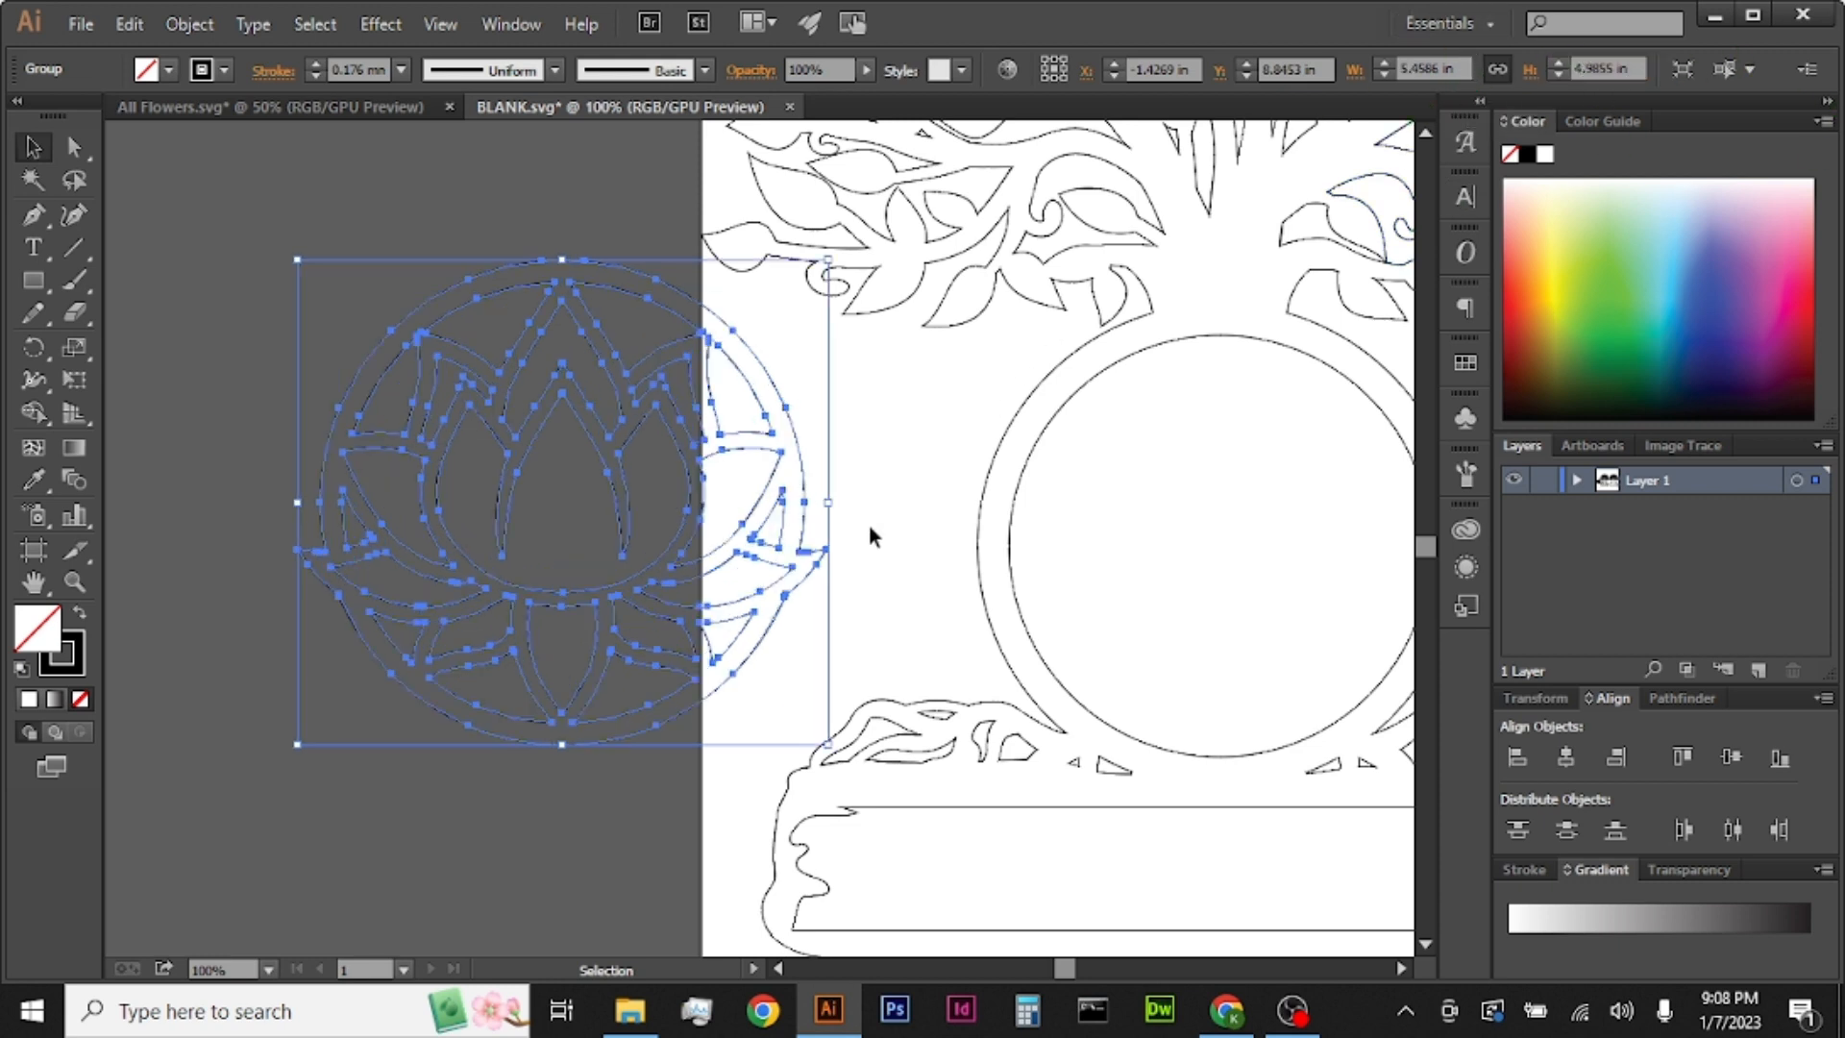
# Step: Move the enlarged lotus icon onto the left tree's circle so its outer ring matches the outer circle
pyautogui.moveTo(798, 467); pyautogui.dragTo(1426, 531)
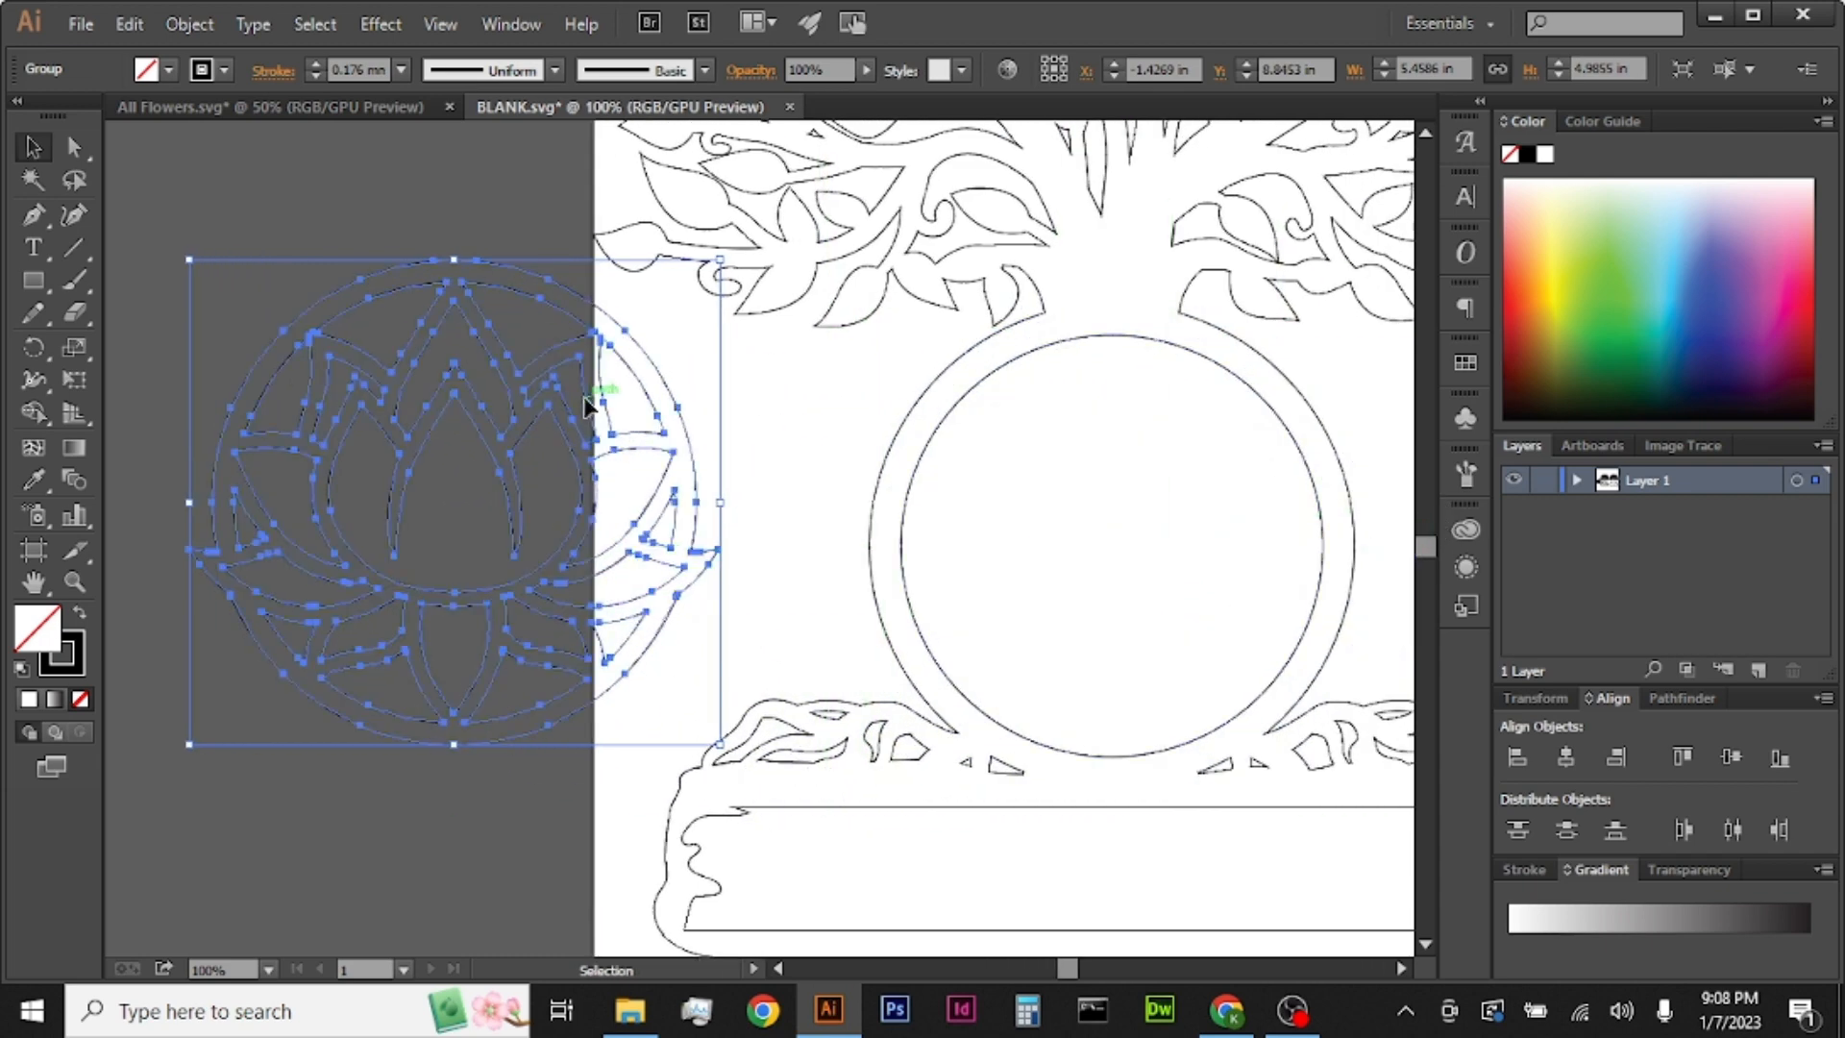
pyautogui.moveTo(586, 398)
pyautogui.mouseDown()
pyautogui.moveTo(1223, 462)
pyautogui.moveTo(1243, 444)
pyautogui.mouseUp()
pyautogui.scroll(6, 1161, 315)
pyautogui.scroll(-4, 622, 299)
pyautogui.scroll(4, 525, 322)
pyautogui.scroll(-5, 527, 260)
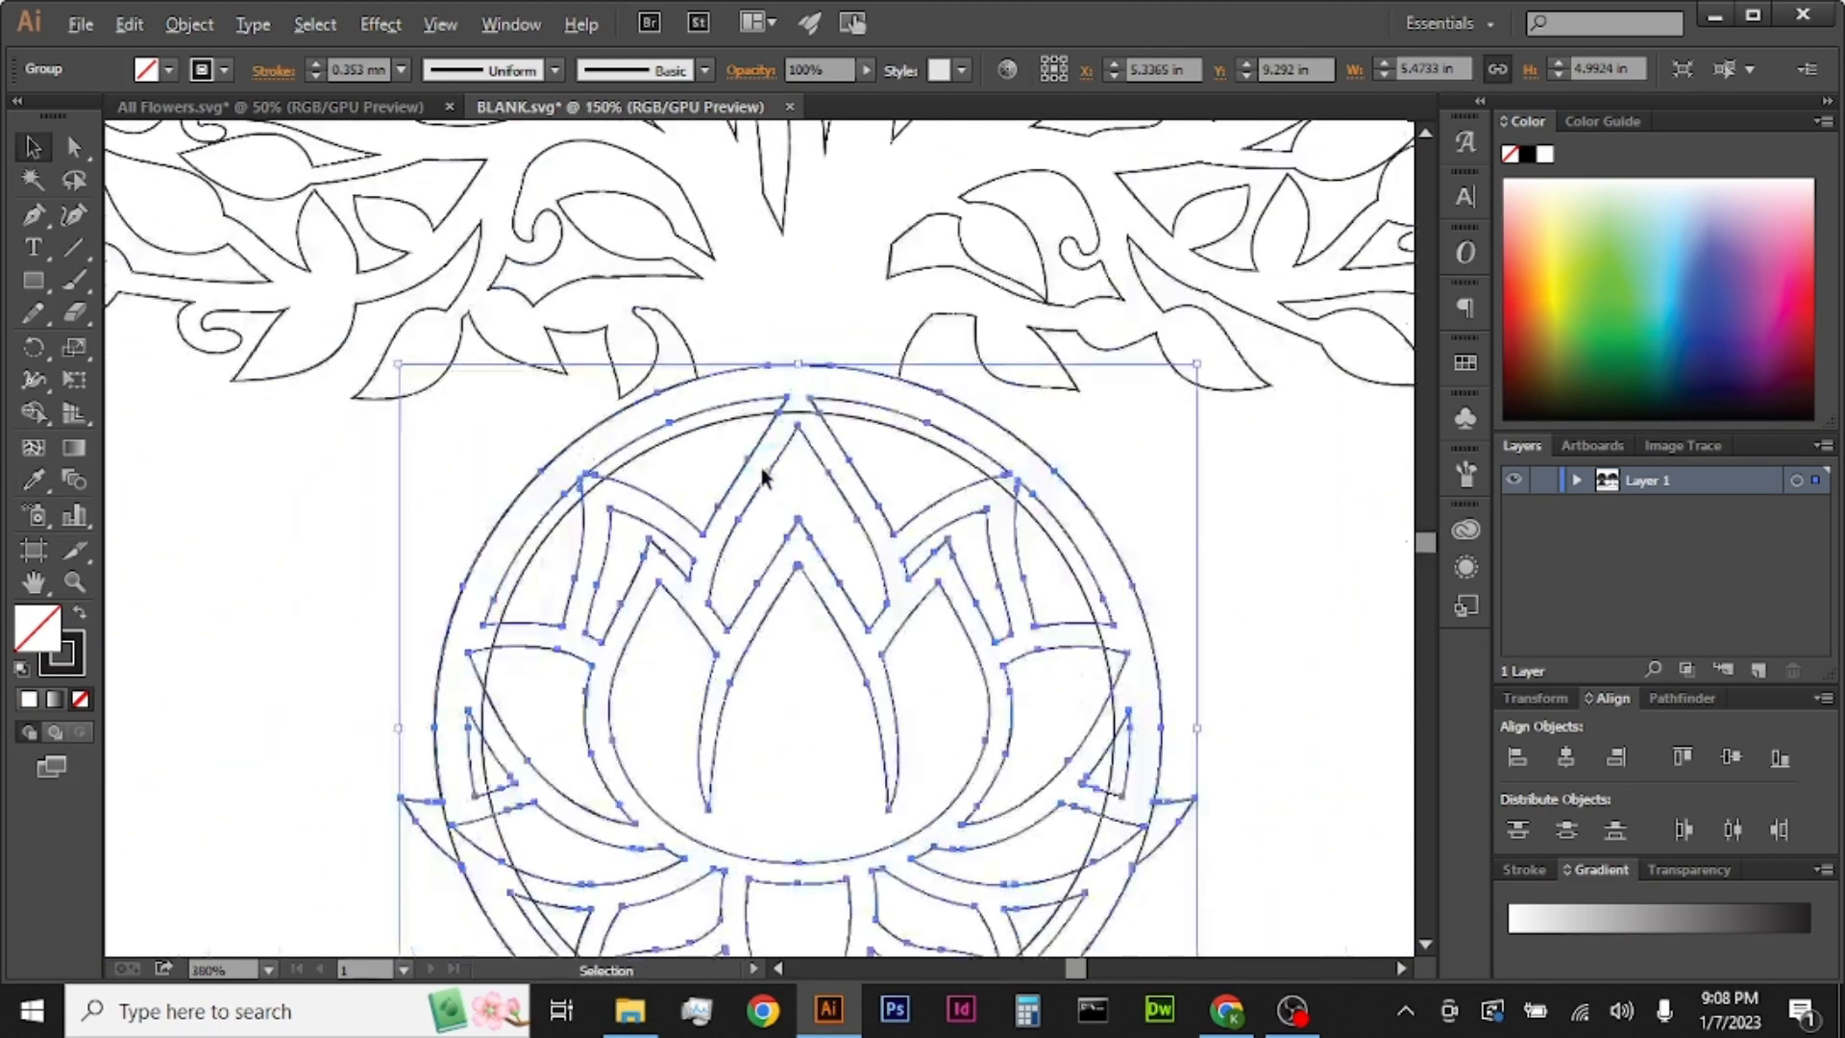
# Step: Delete the inner circle of the left tree's round frame in isolation mode, keeping the lotus icon and the rest of the tree
pyautogui.scroll(-4, 796, 639)
pyautogui.scroll(8, 680, 662)
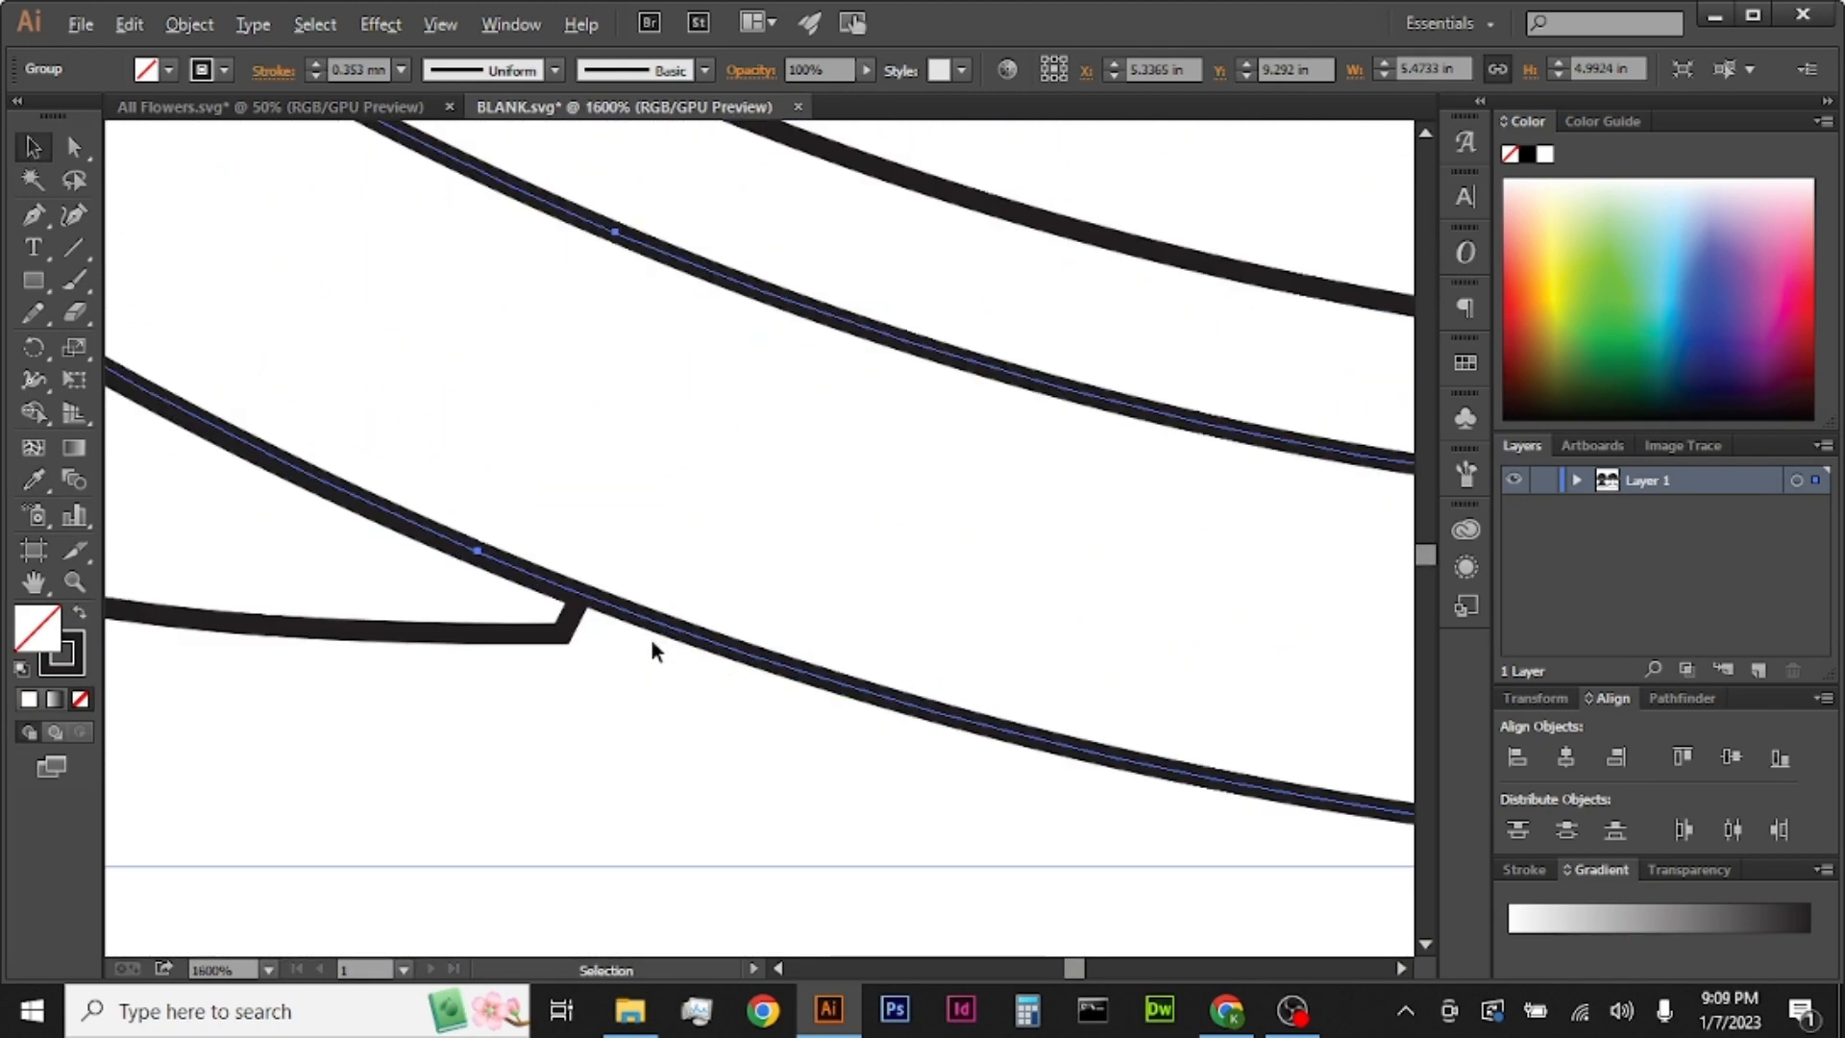
pyautogui.scroll(-5, 536, 597)
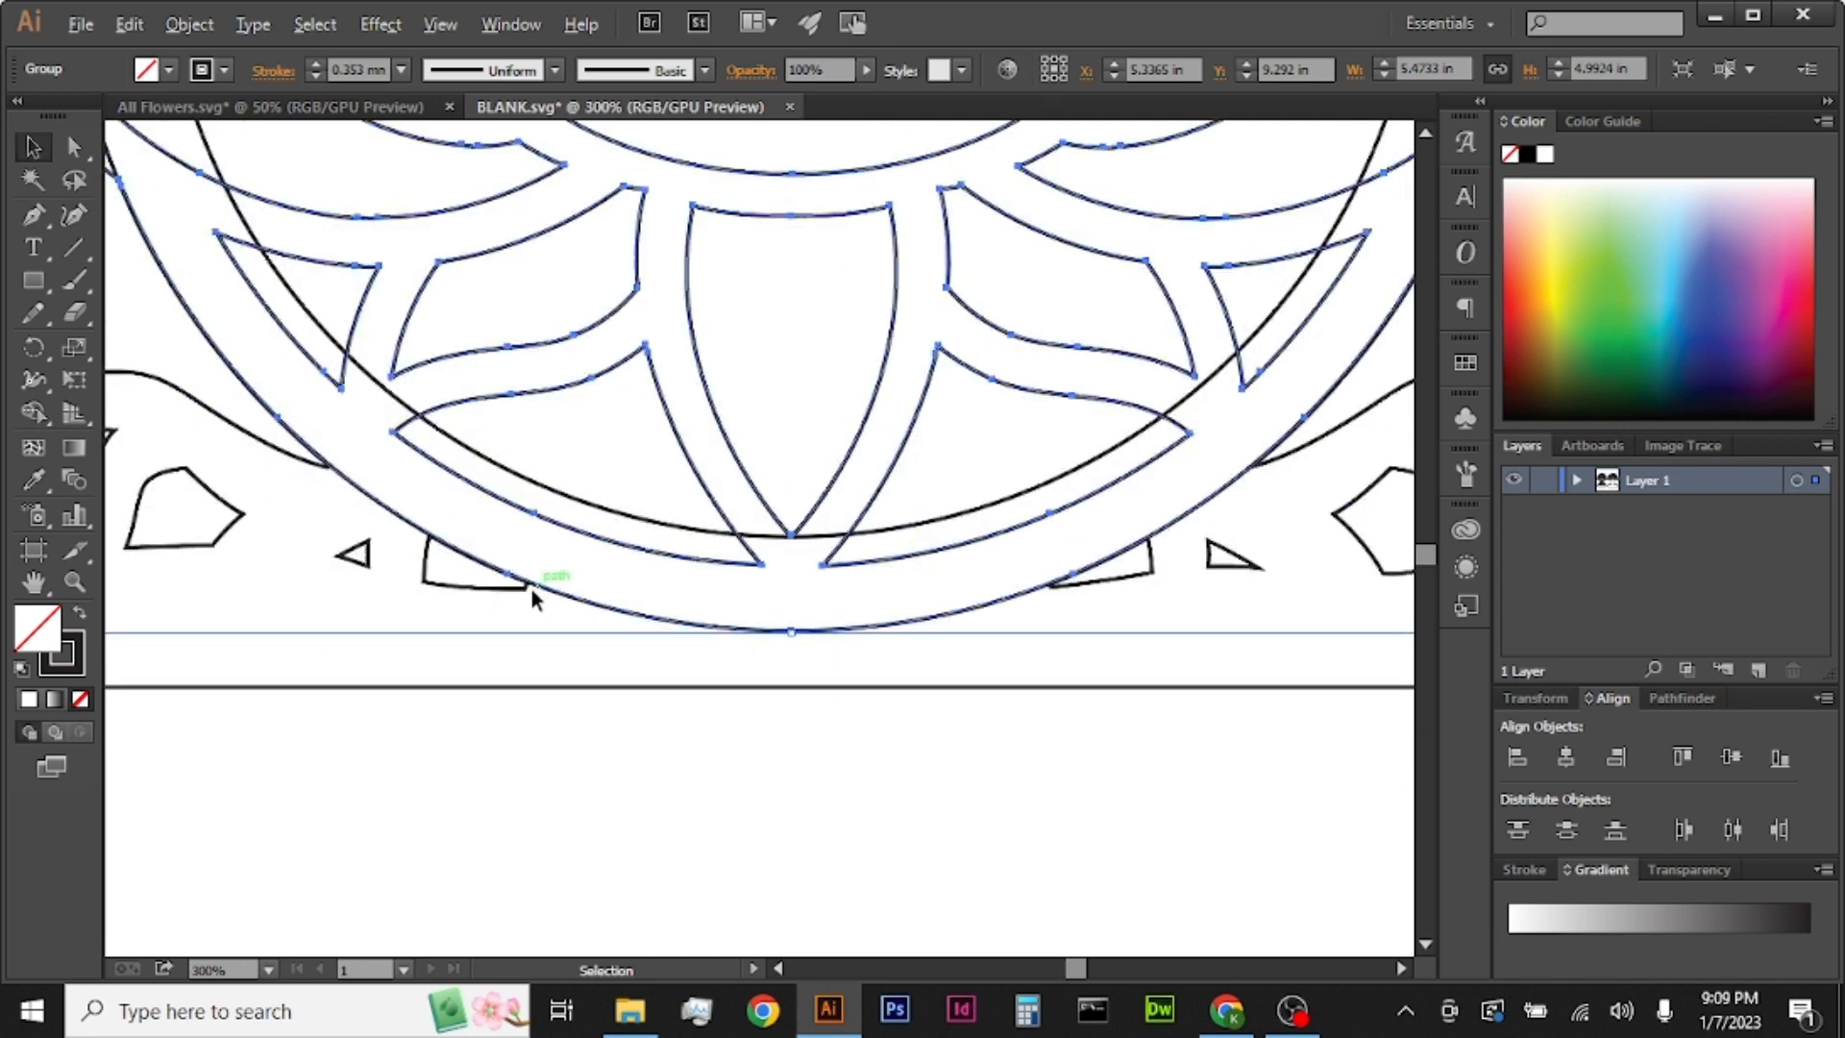
pyautogui.scroll(-5, 555, 589)
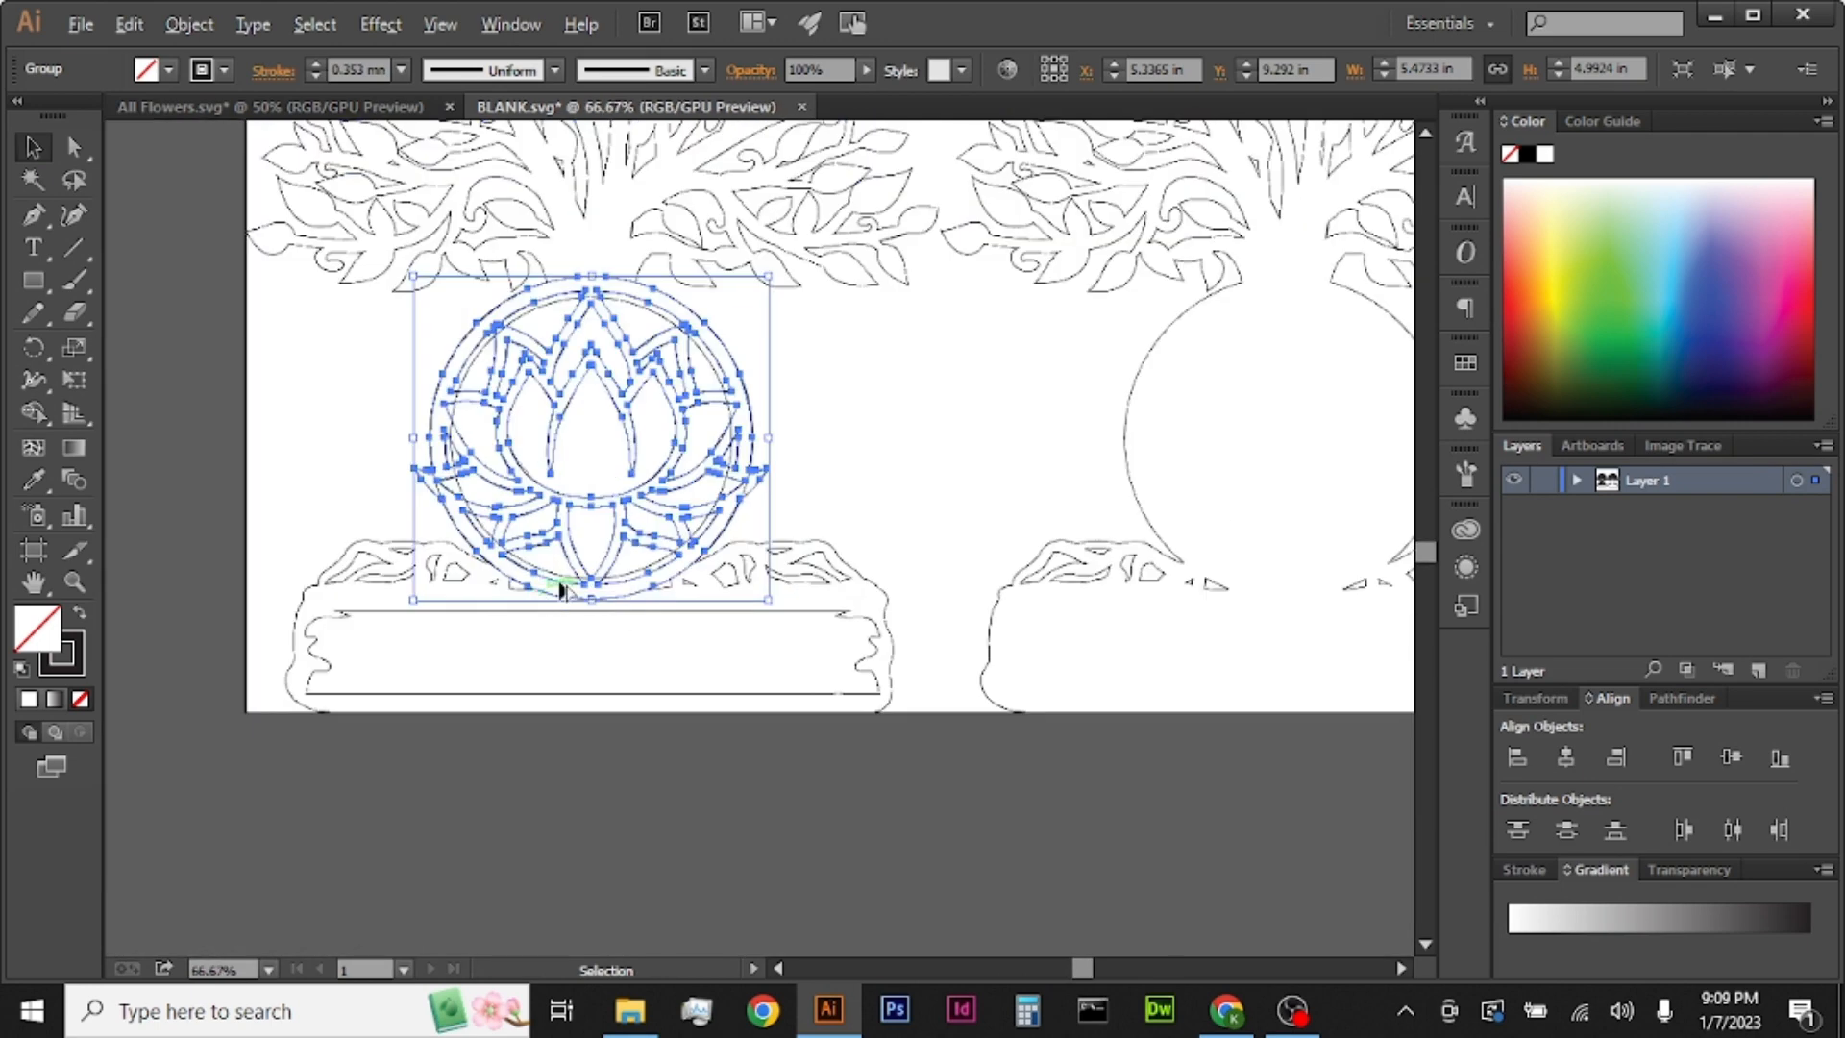
pyautogui.click(875, 385)
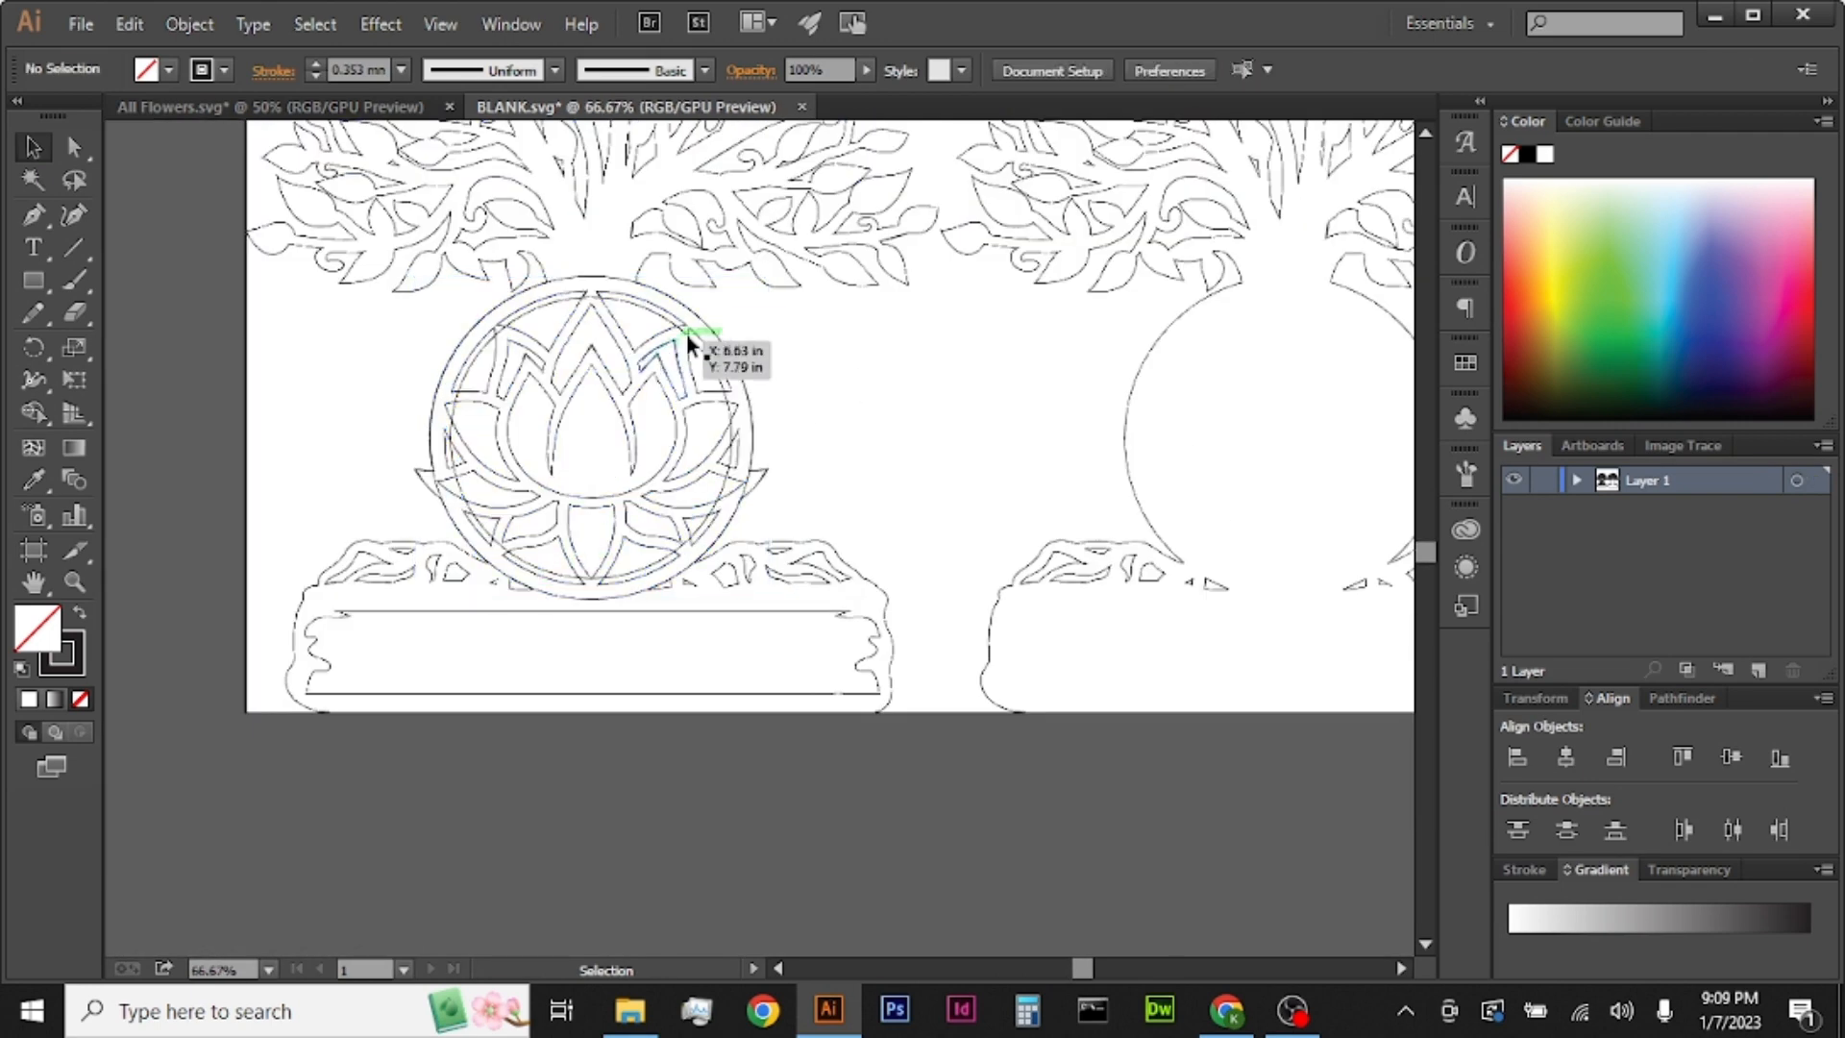
pyautogui.scroll(2, 763, 412)
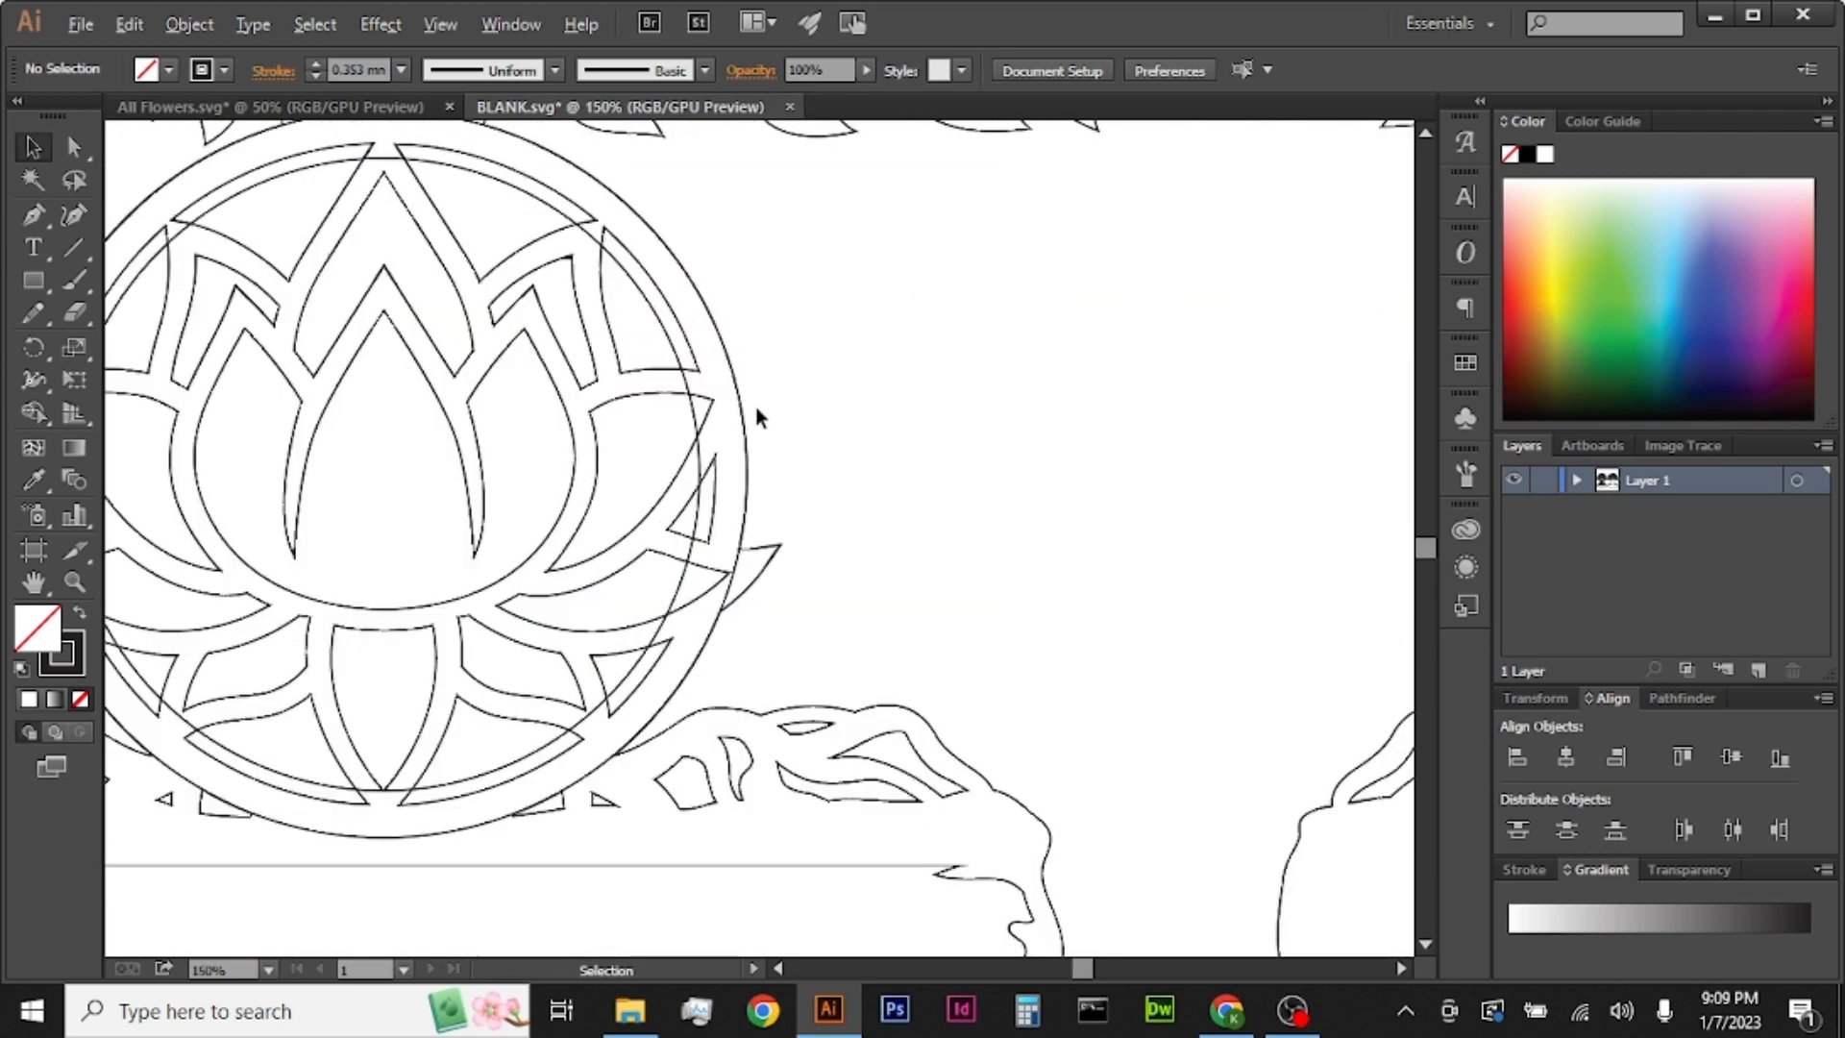
pyautogui.doubleClick(696, 419)
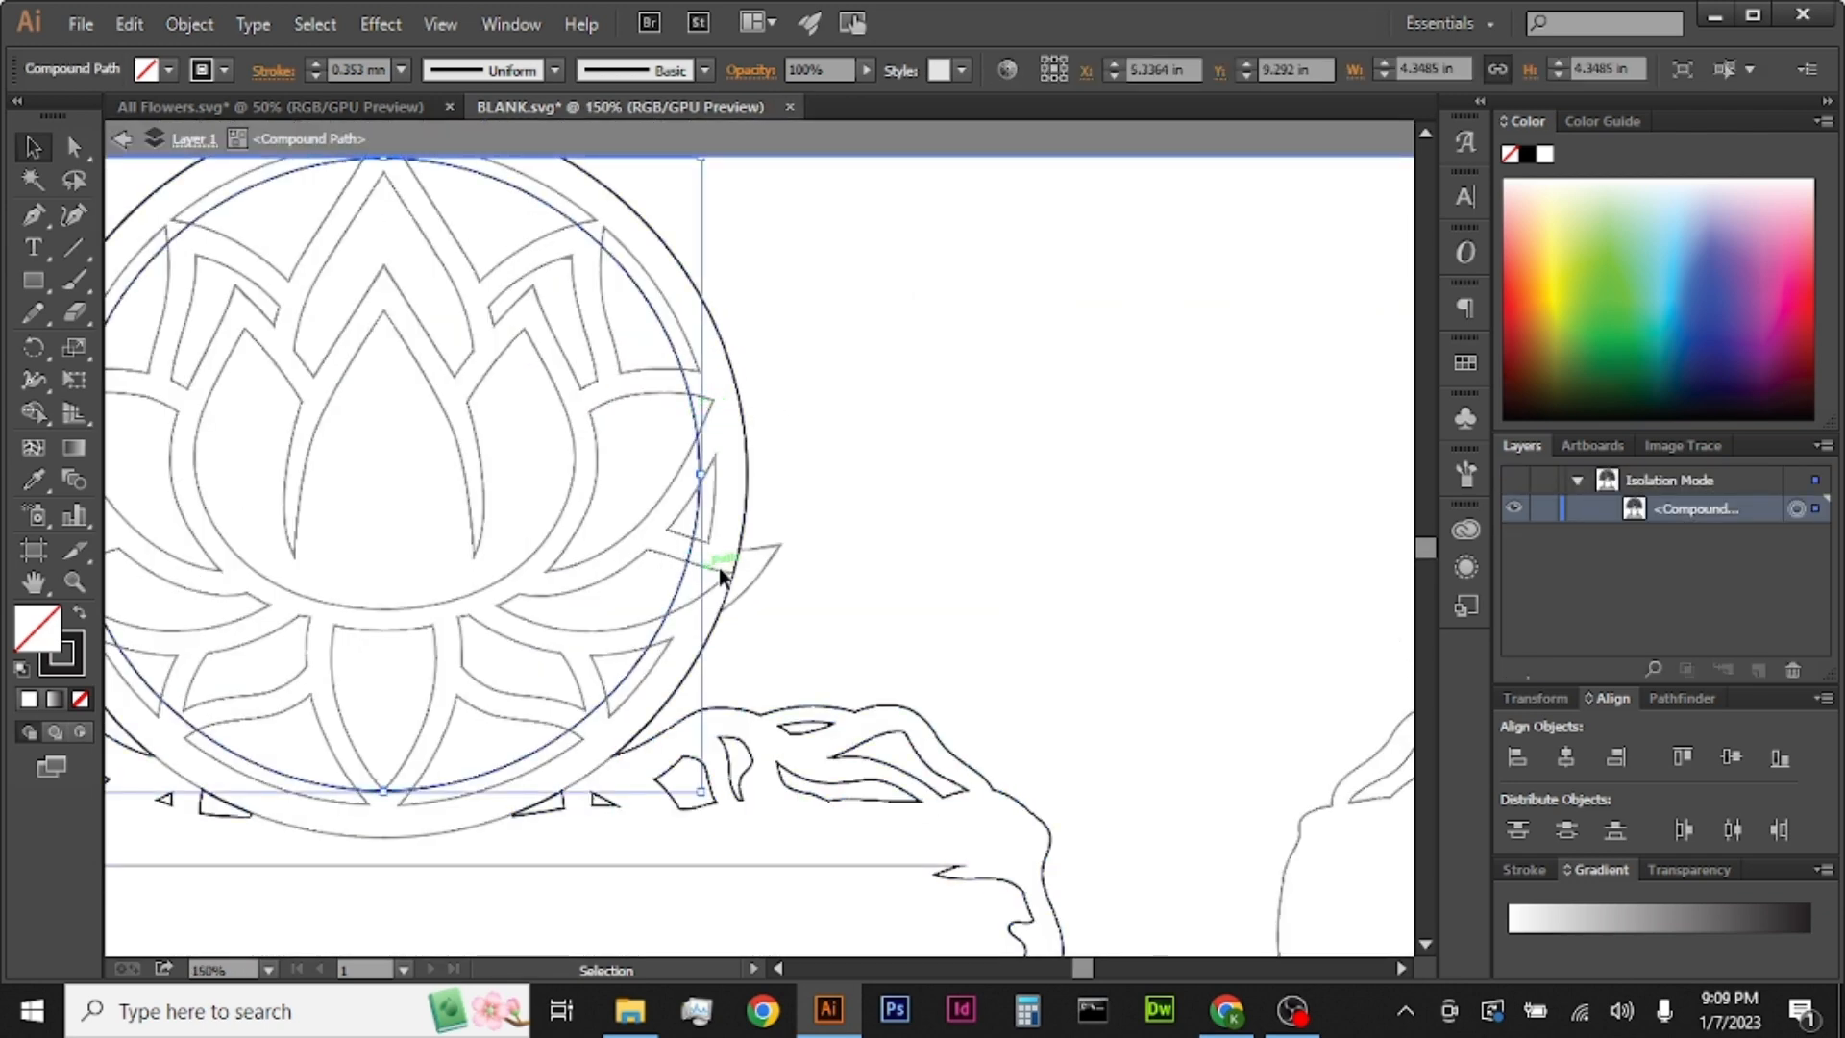
pyautogui.scroll(-2, 746, 555)
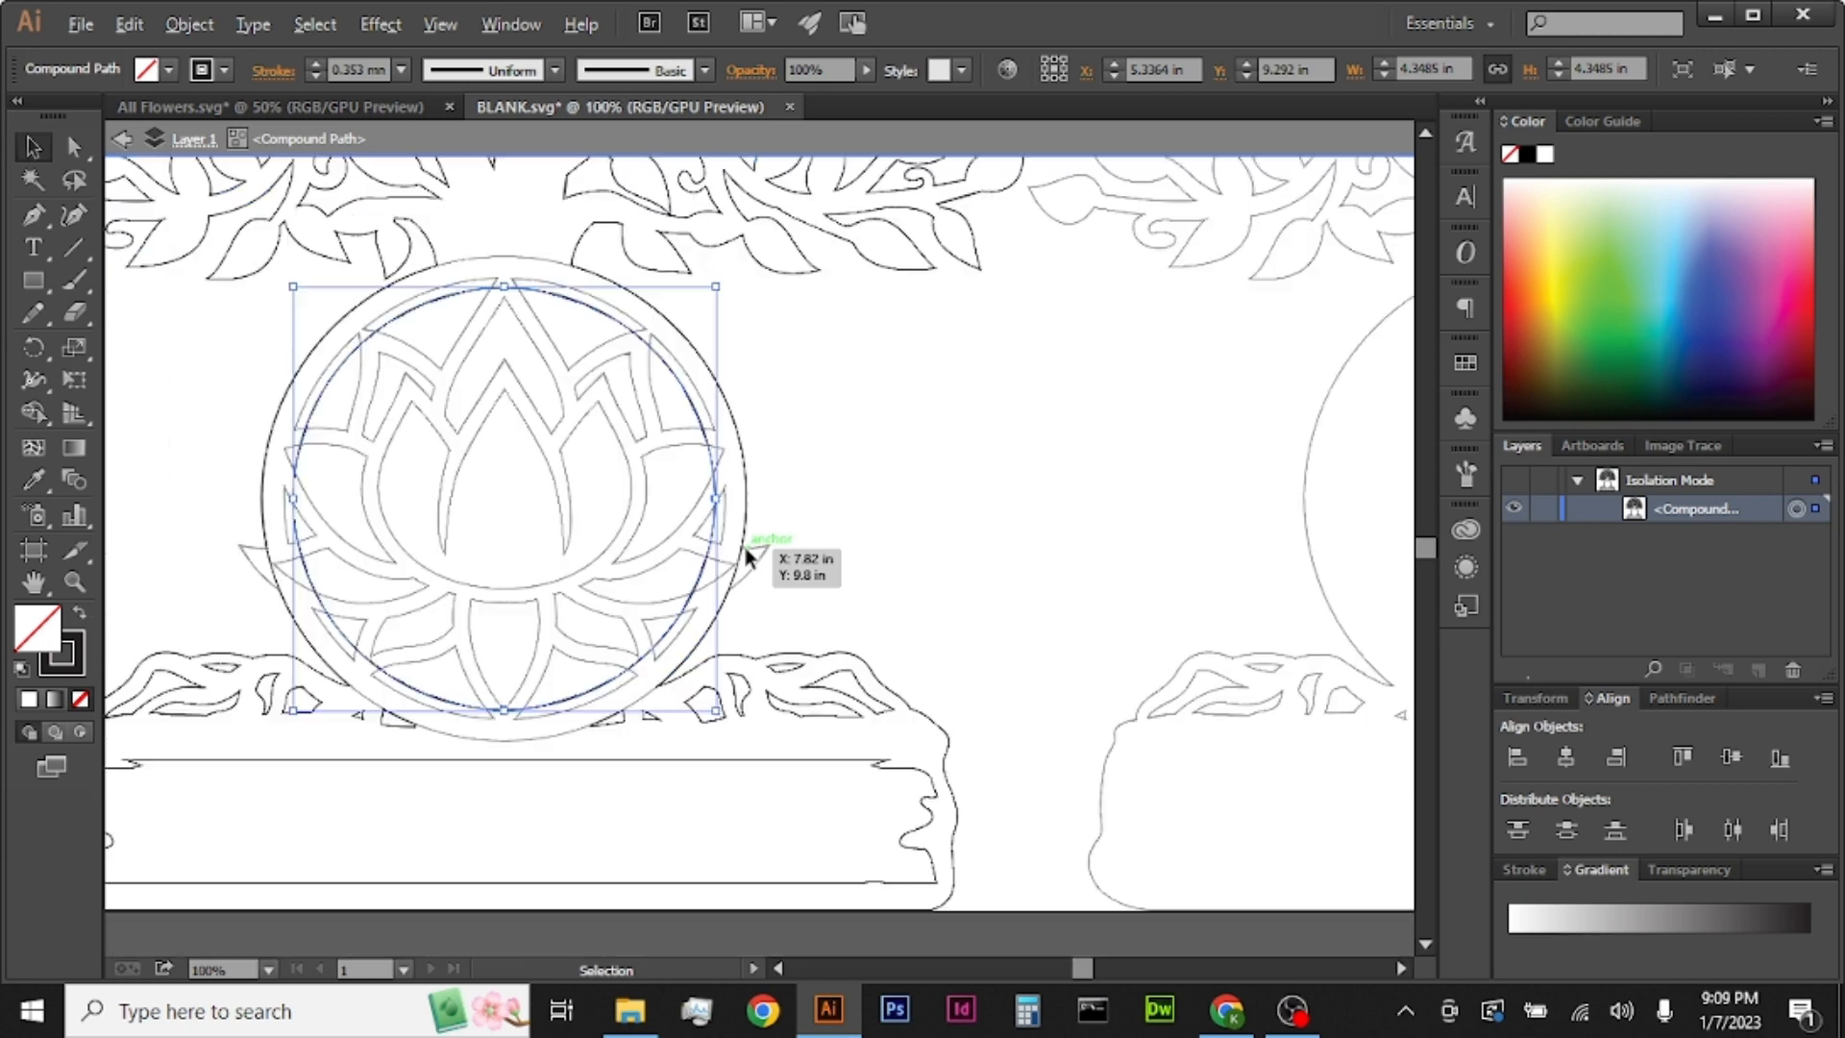
pyautogui.click(830, 528)
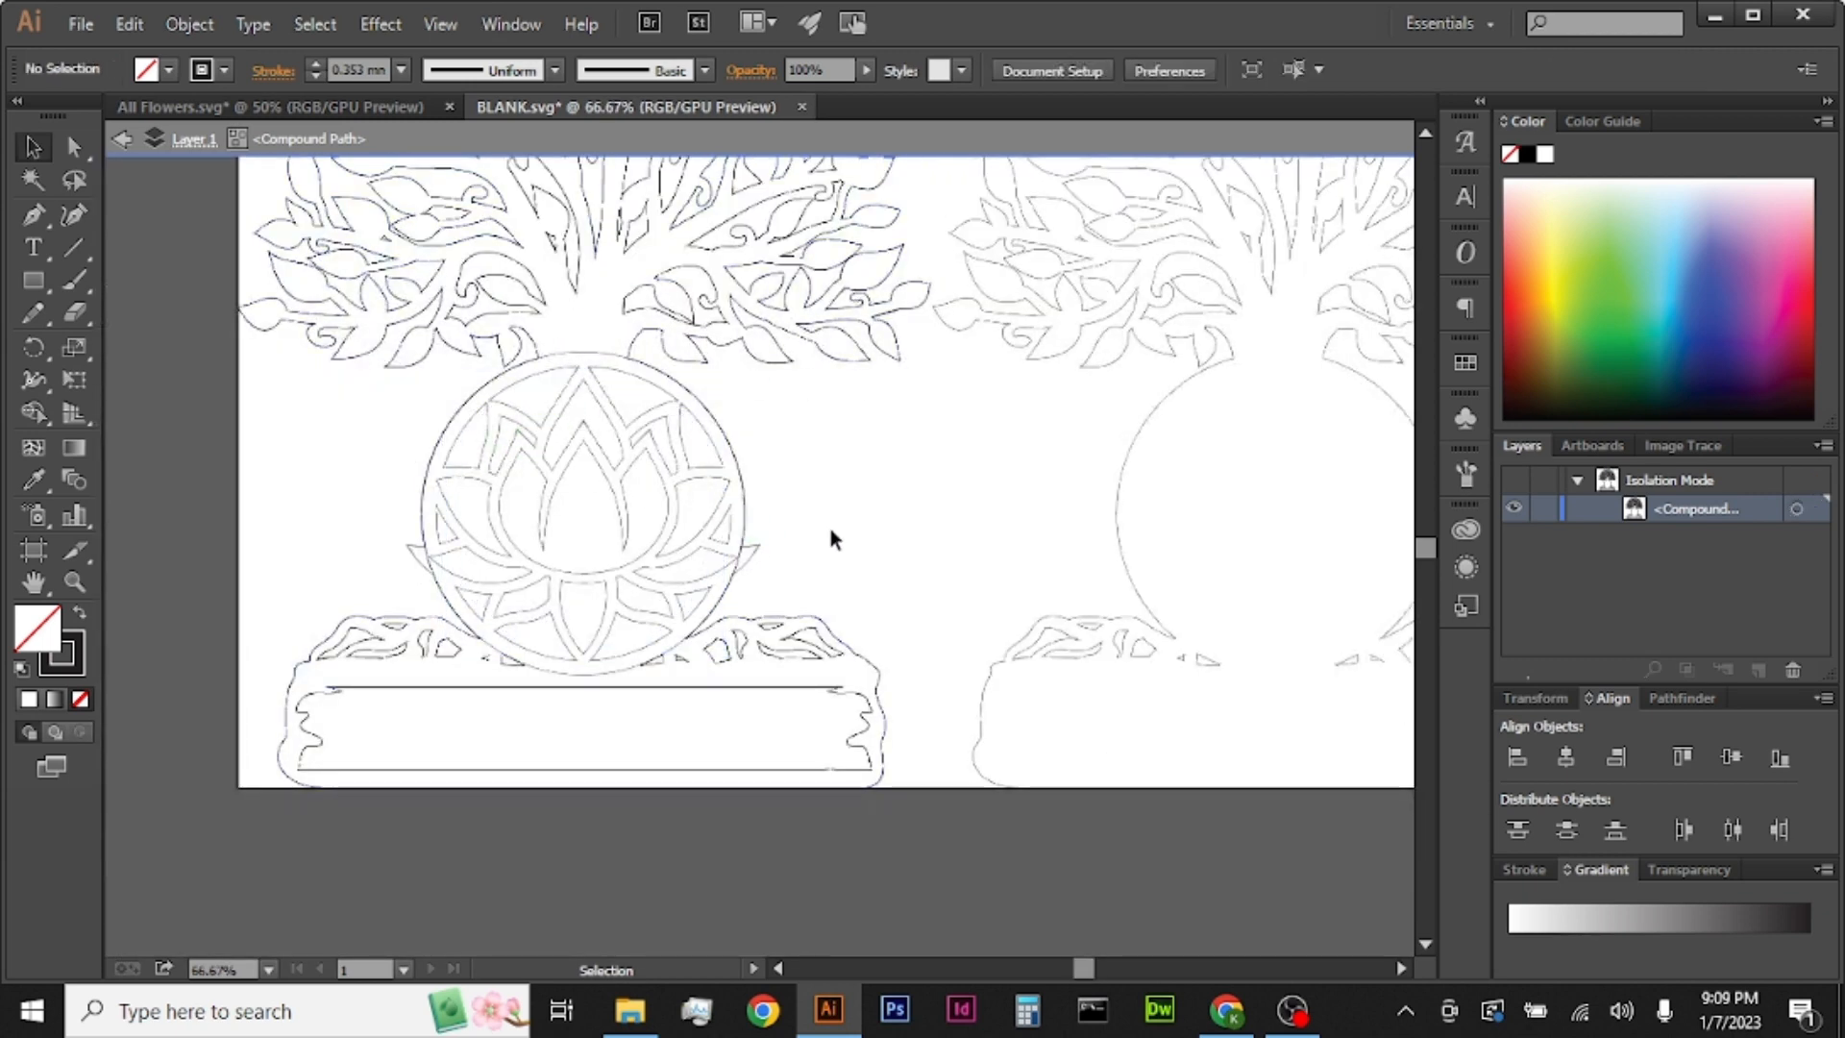
pyautogui.doubleClick(830, 528)
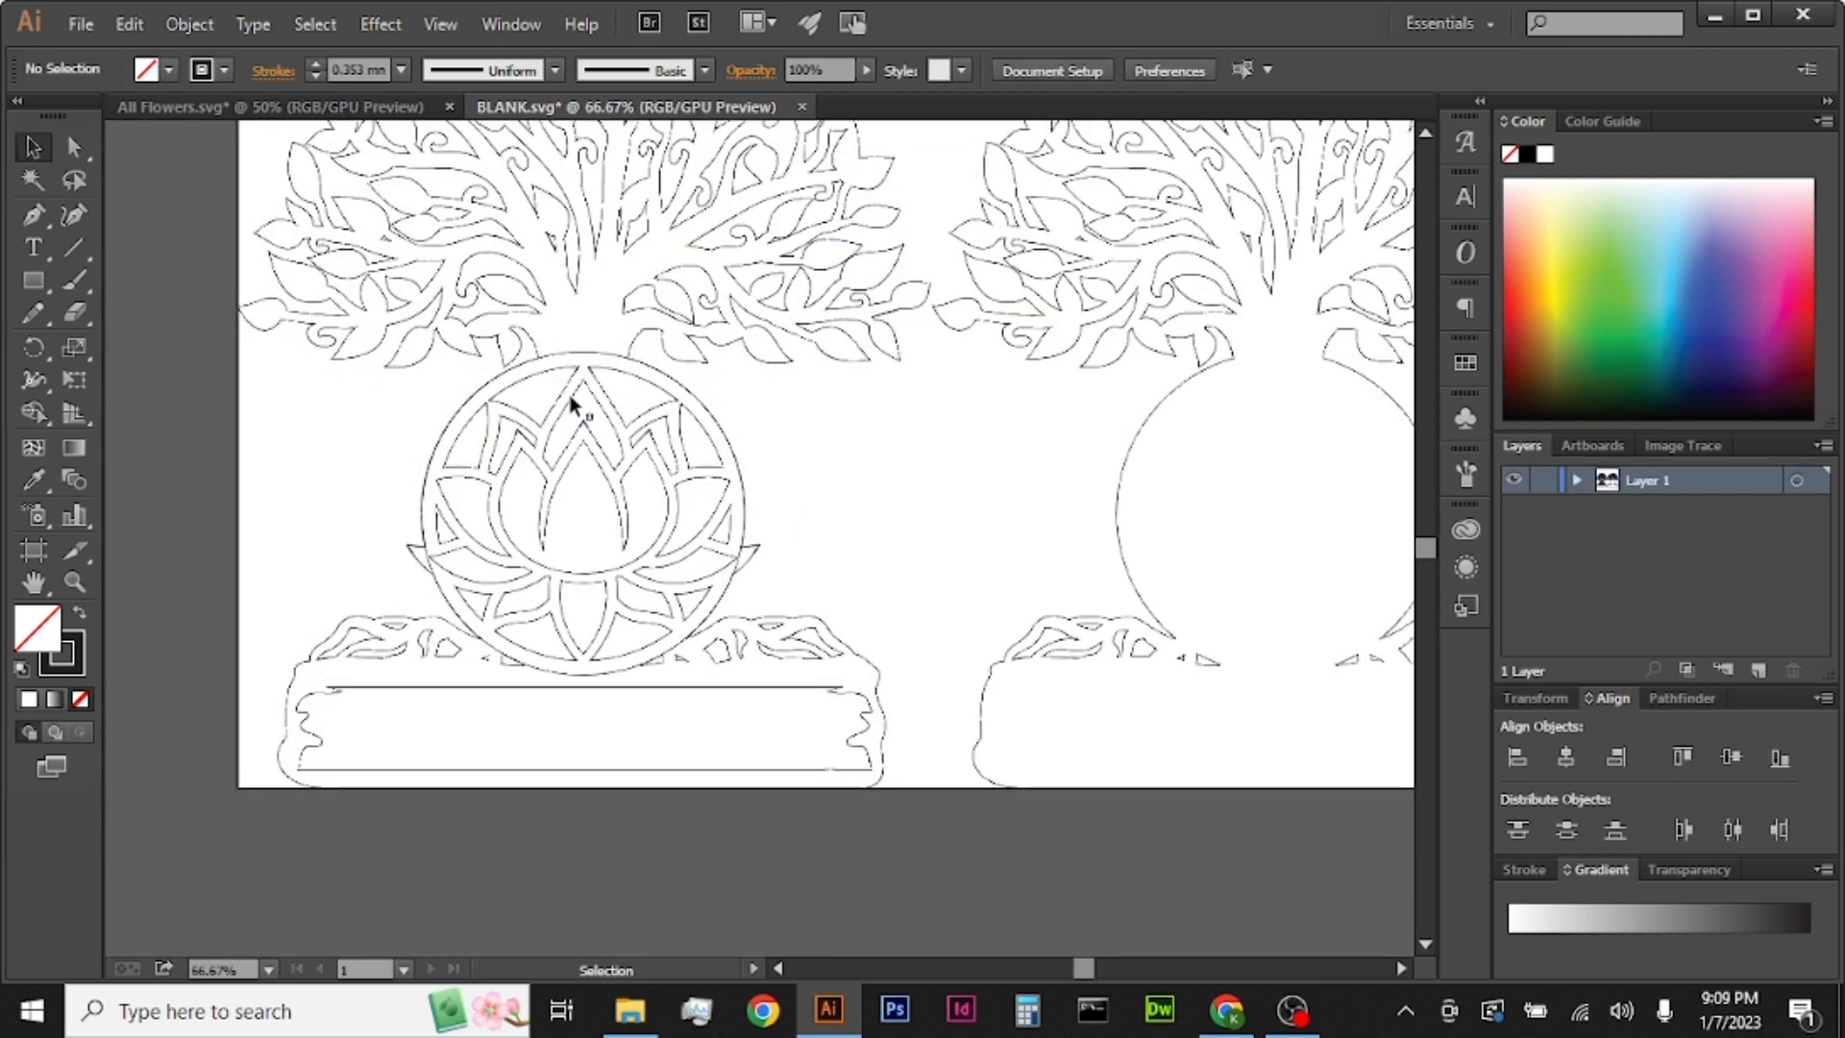
# Step: Try to separate the lotus icon's outer ring by releasing the icon's compound path and ungrouping it
pyautogui.click(616, 373)
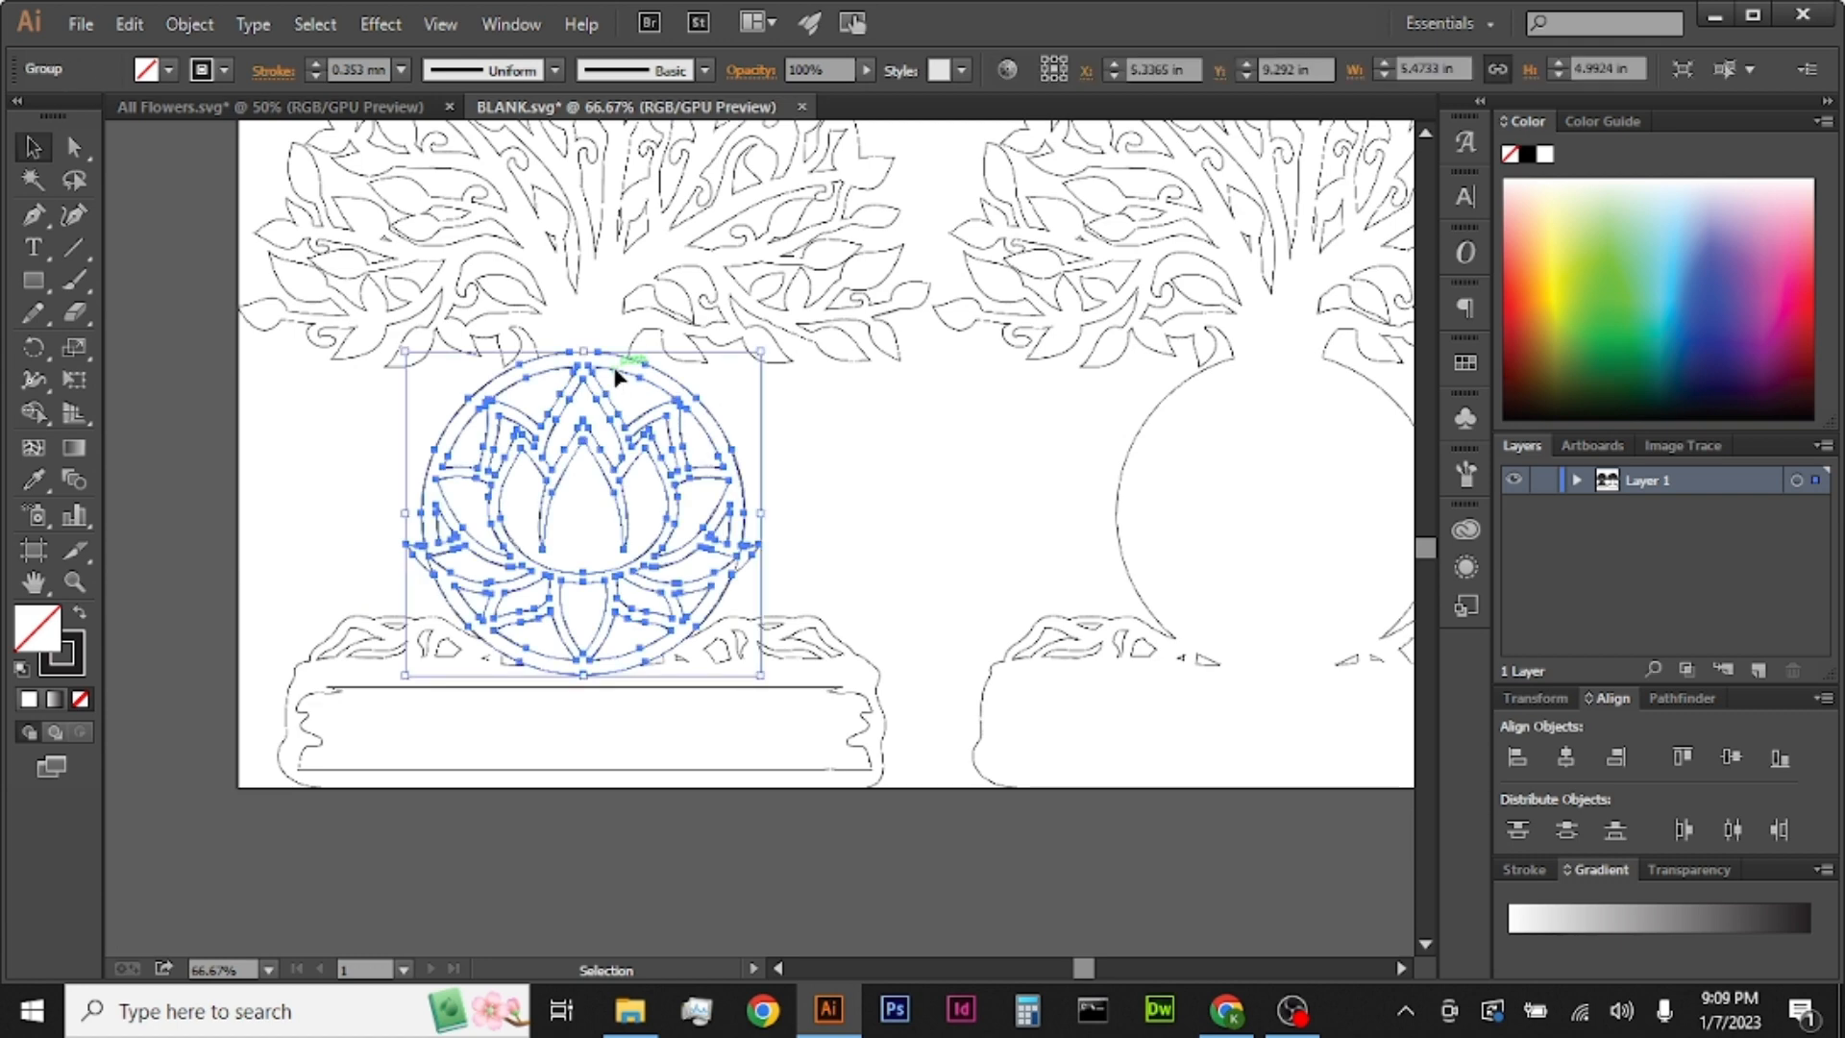
pyautogui.click(190, 23)
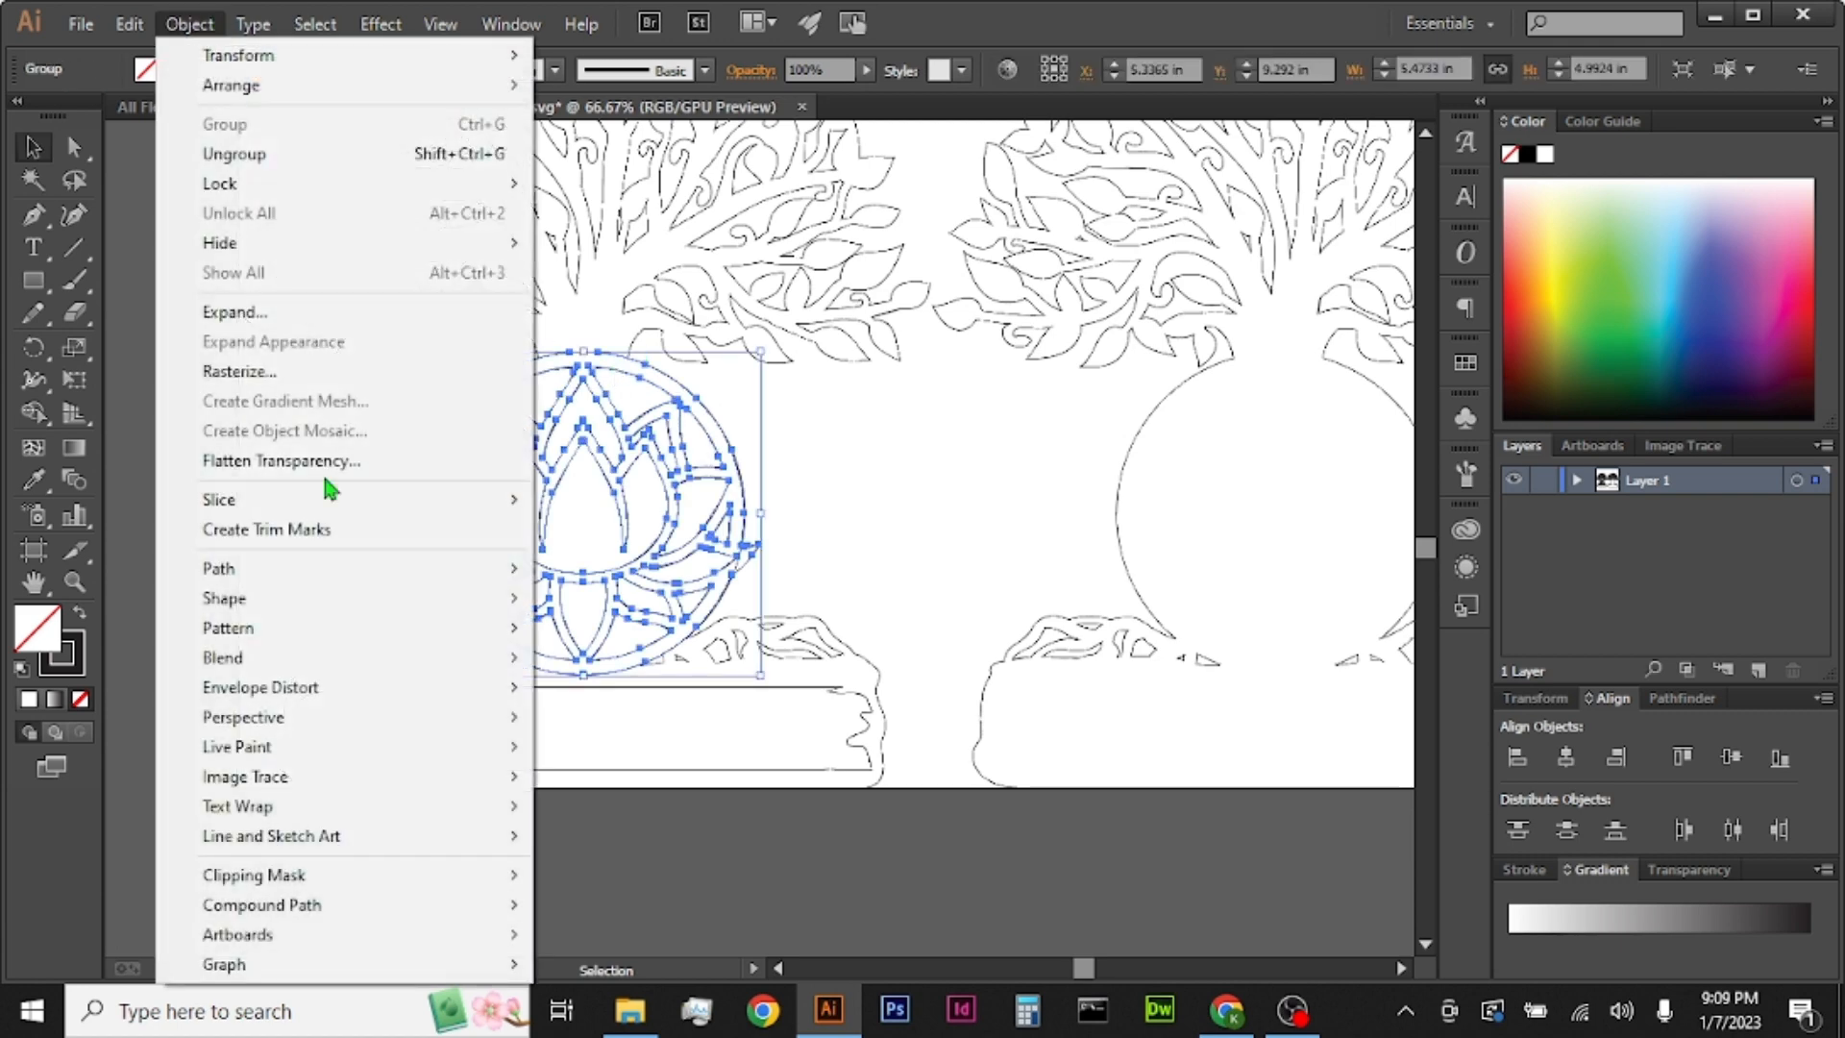
pyautogui.moveTo(447, 908)
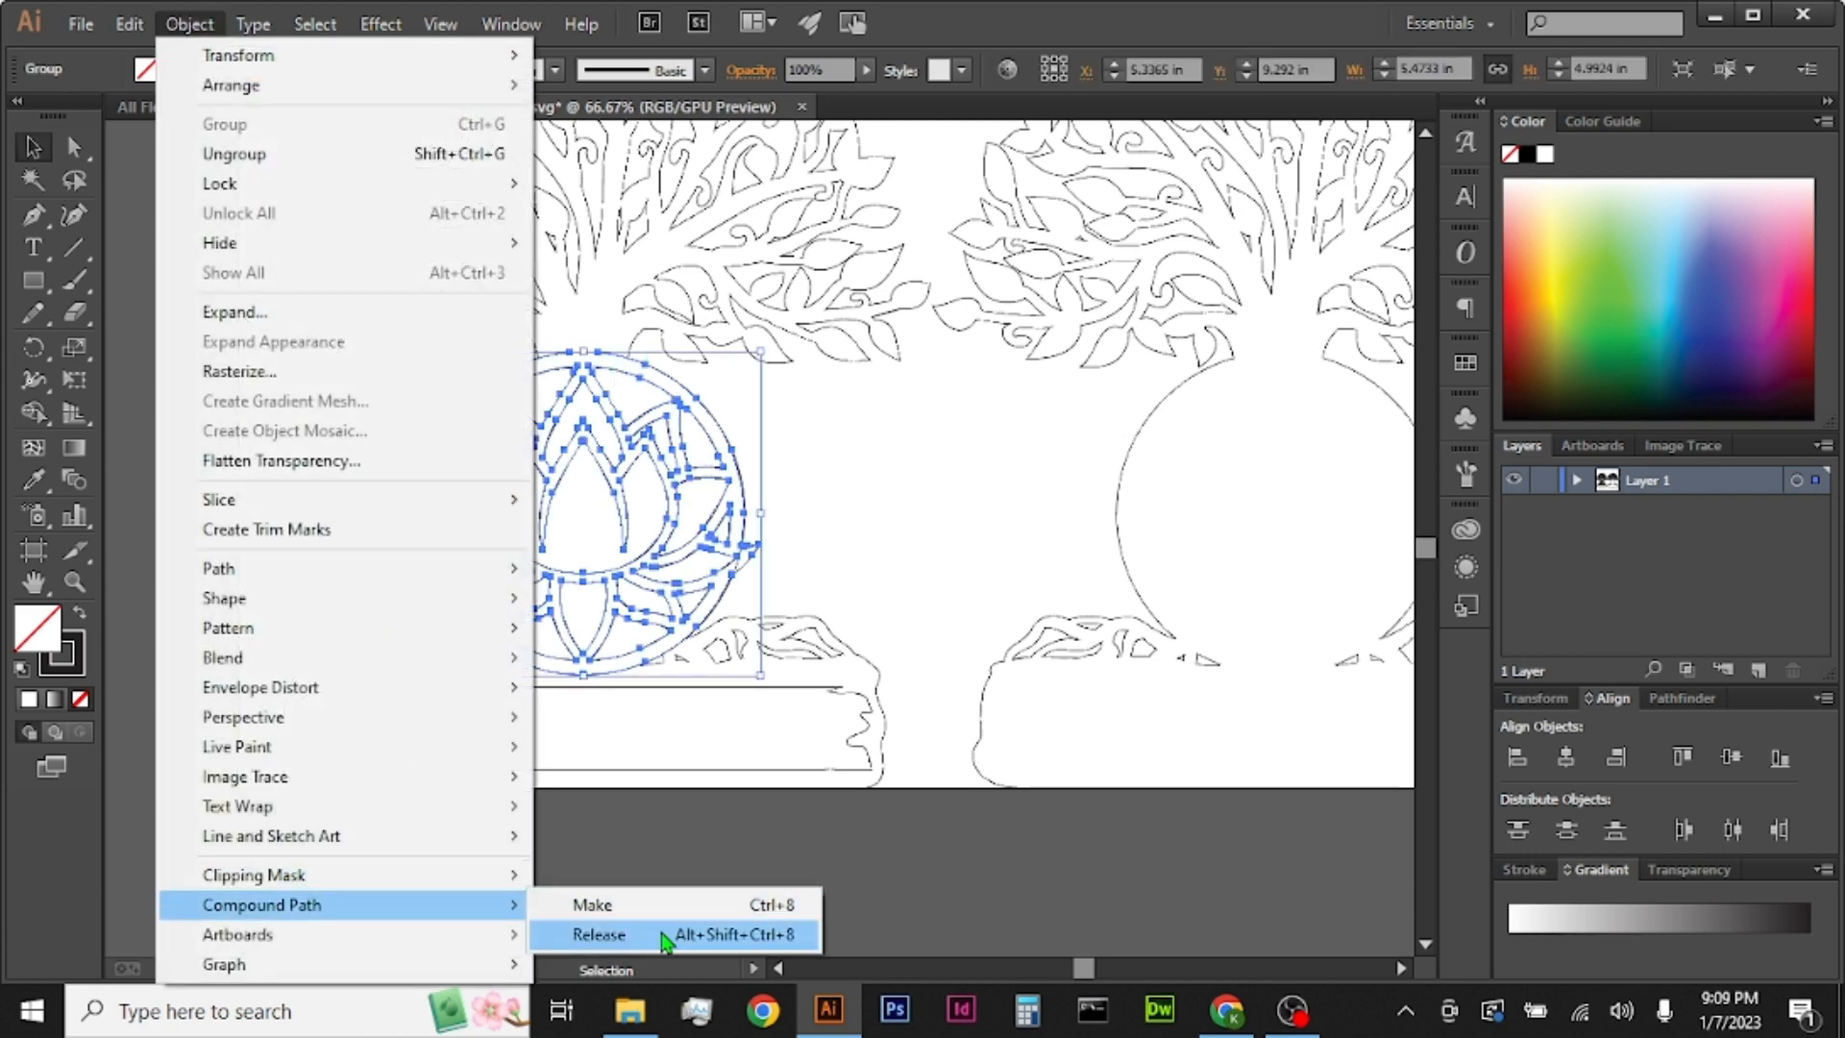
pyautogui.click(663, 935)
pyautogui.click(870, 471)
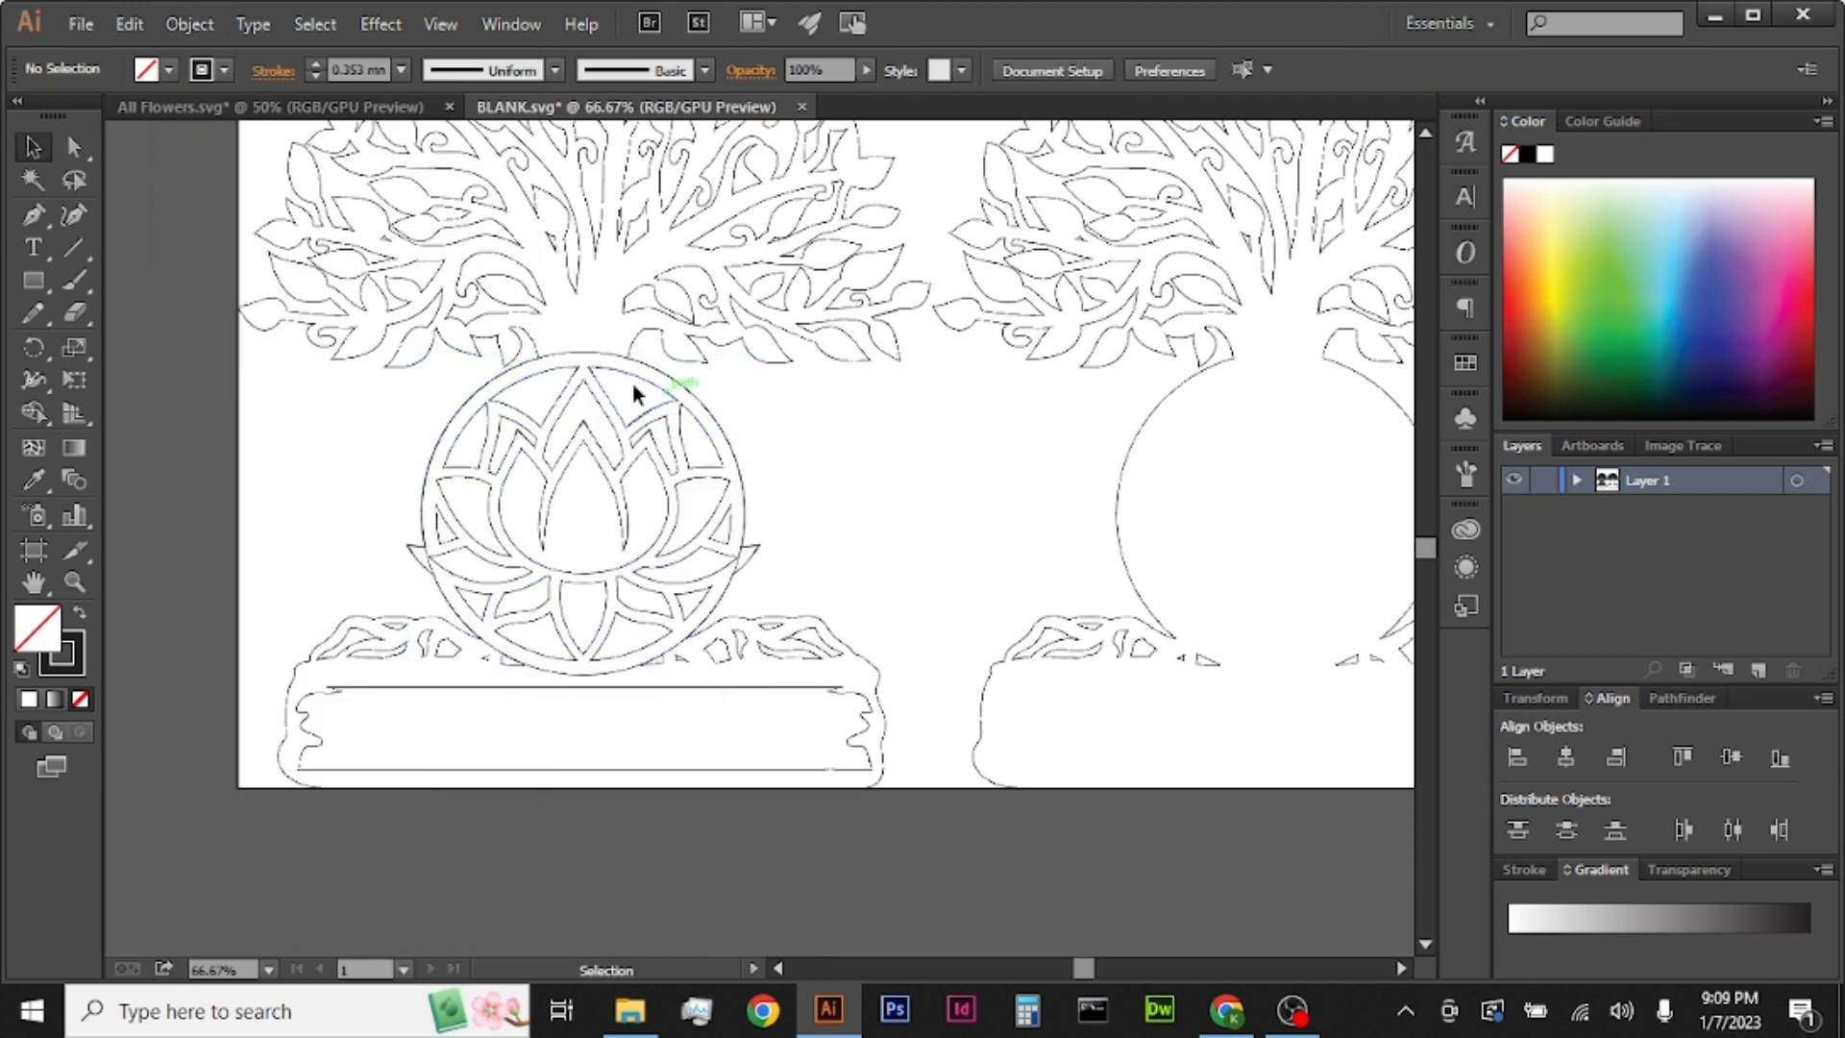
pyautogui.click(582, 353)
pyautogui.click(815, 443)
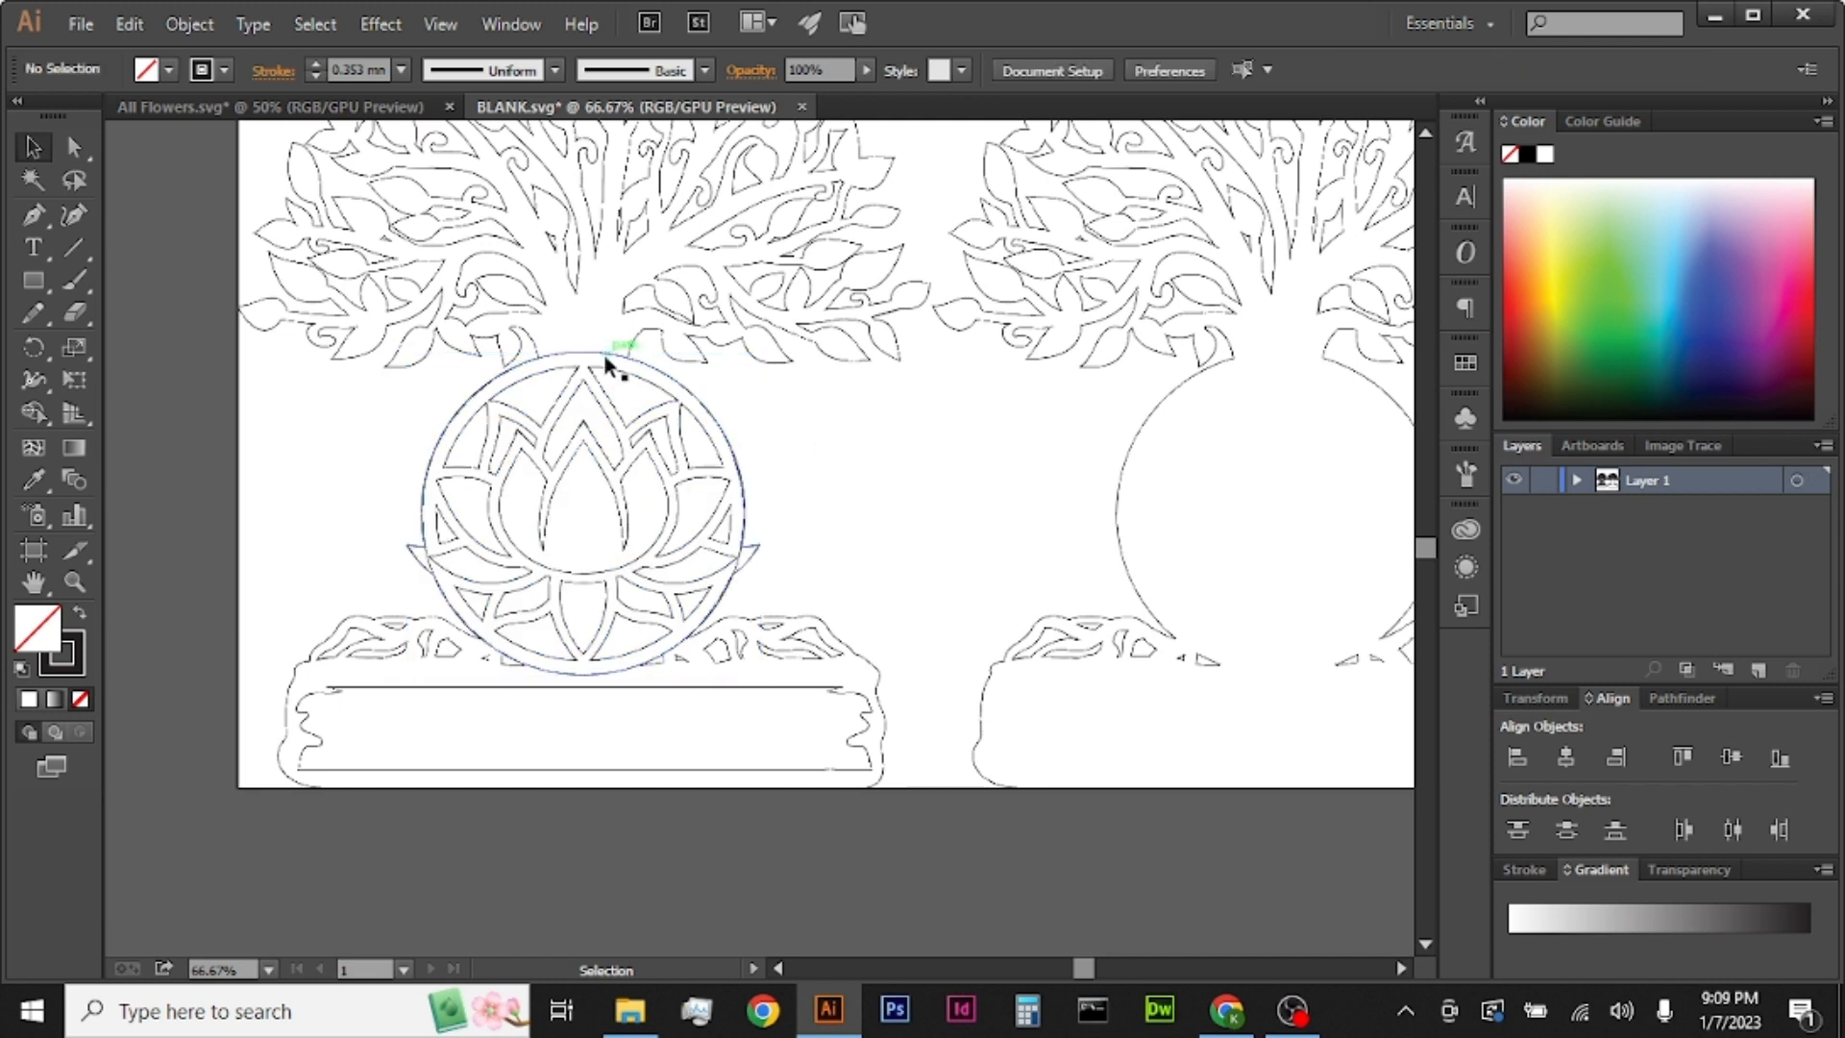
pyautogui.rightClick(606, 360)
pyautogui.click(708, 507)
pyautogui.click(688, 429)
pyautogui.click(588, 352)
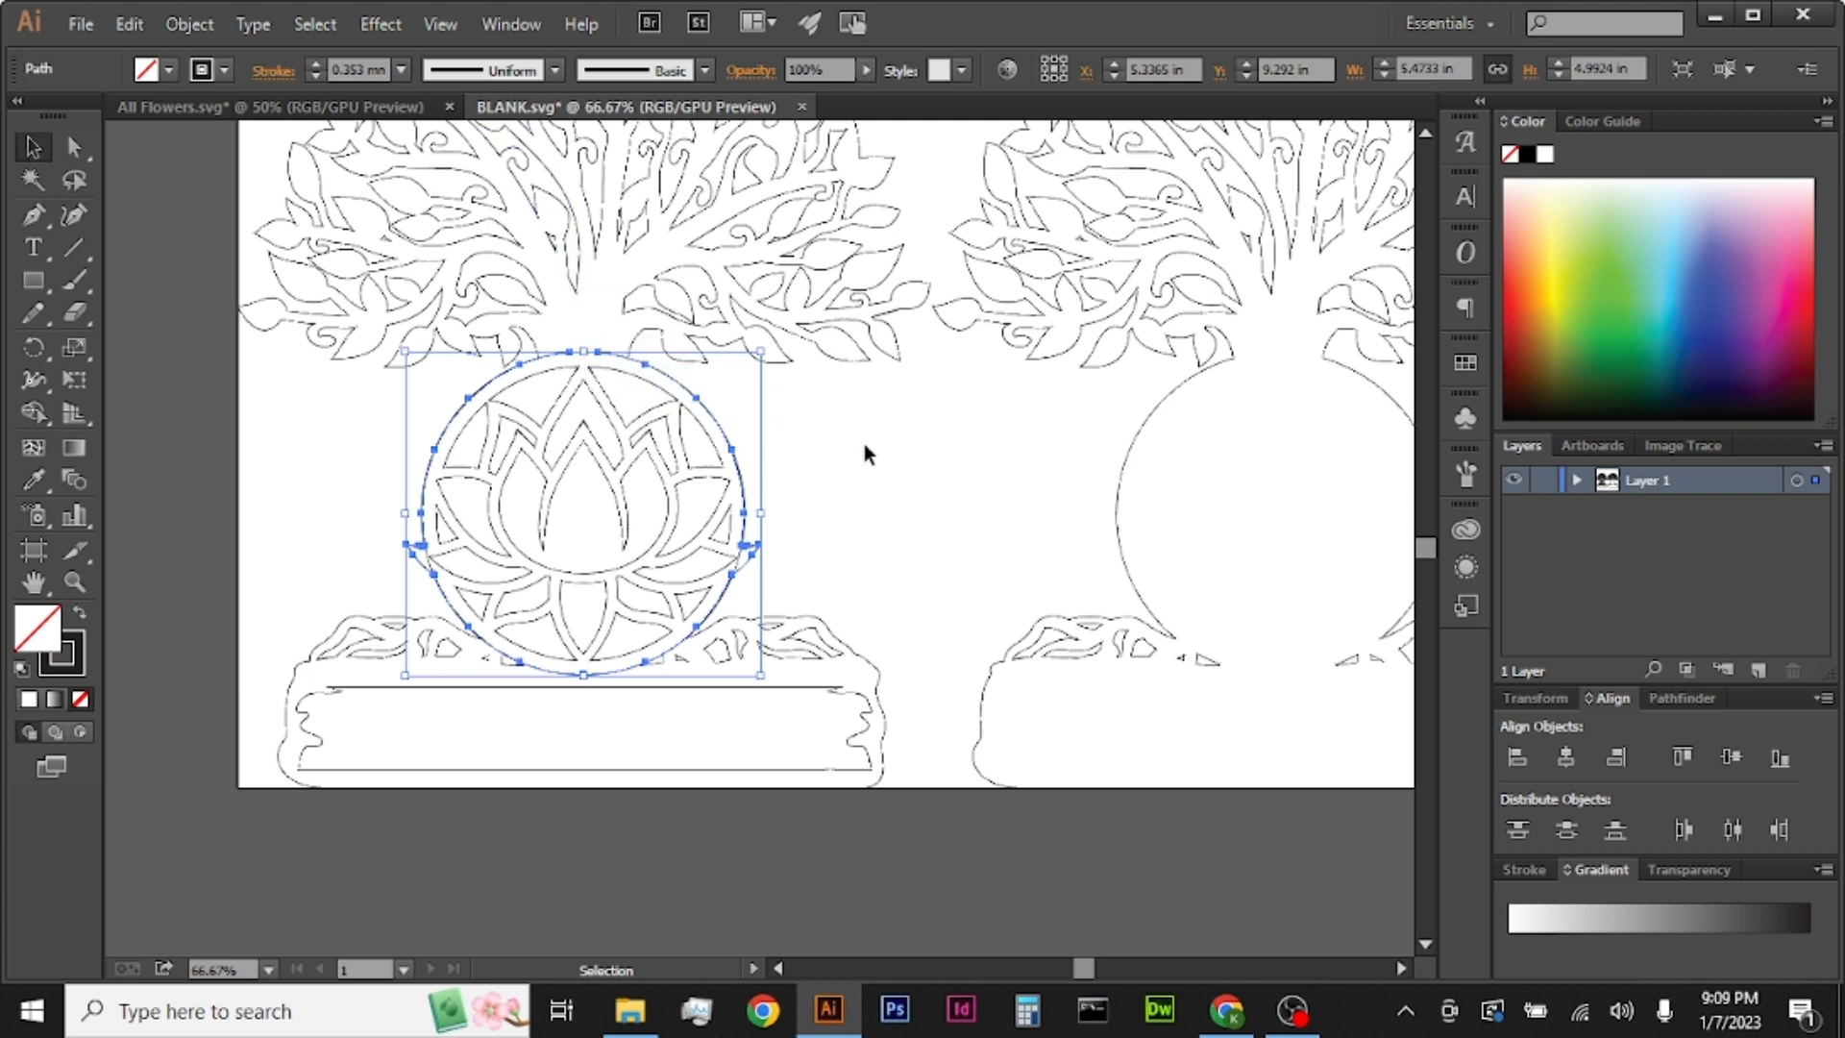
# Step: Undo the lotus icon's ungrouping and compound path release, and exit isolation mode
pyautogui.press('a')
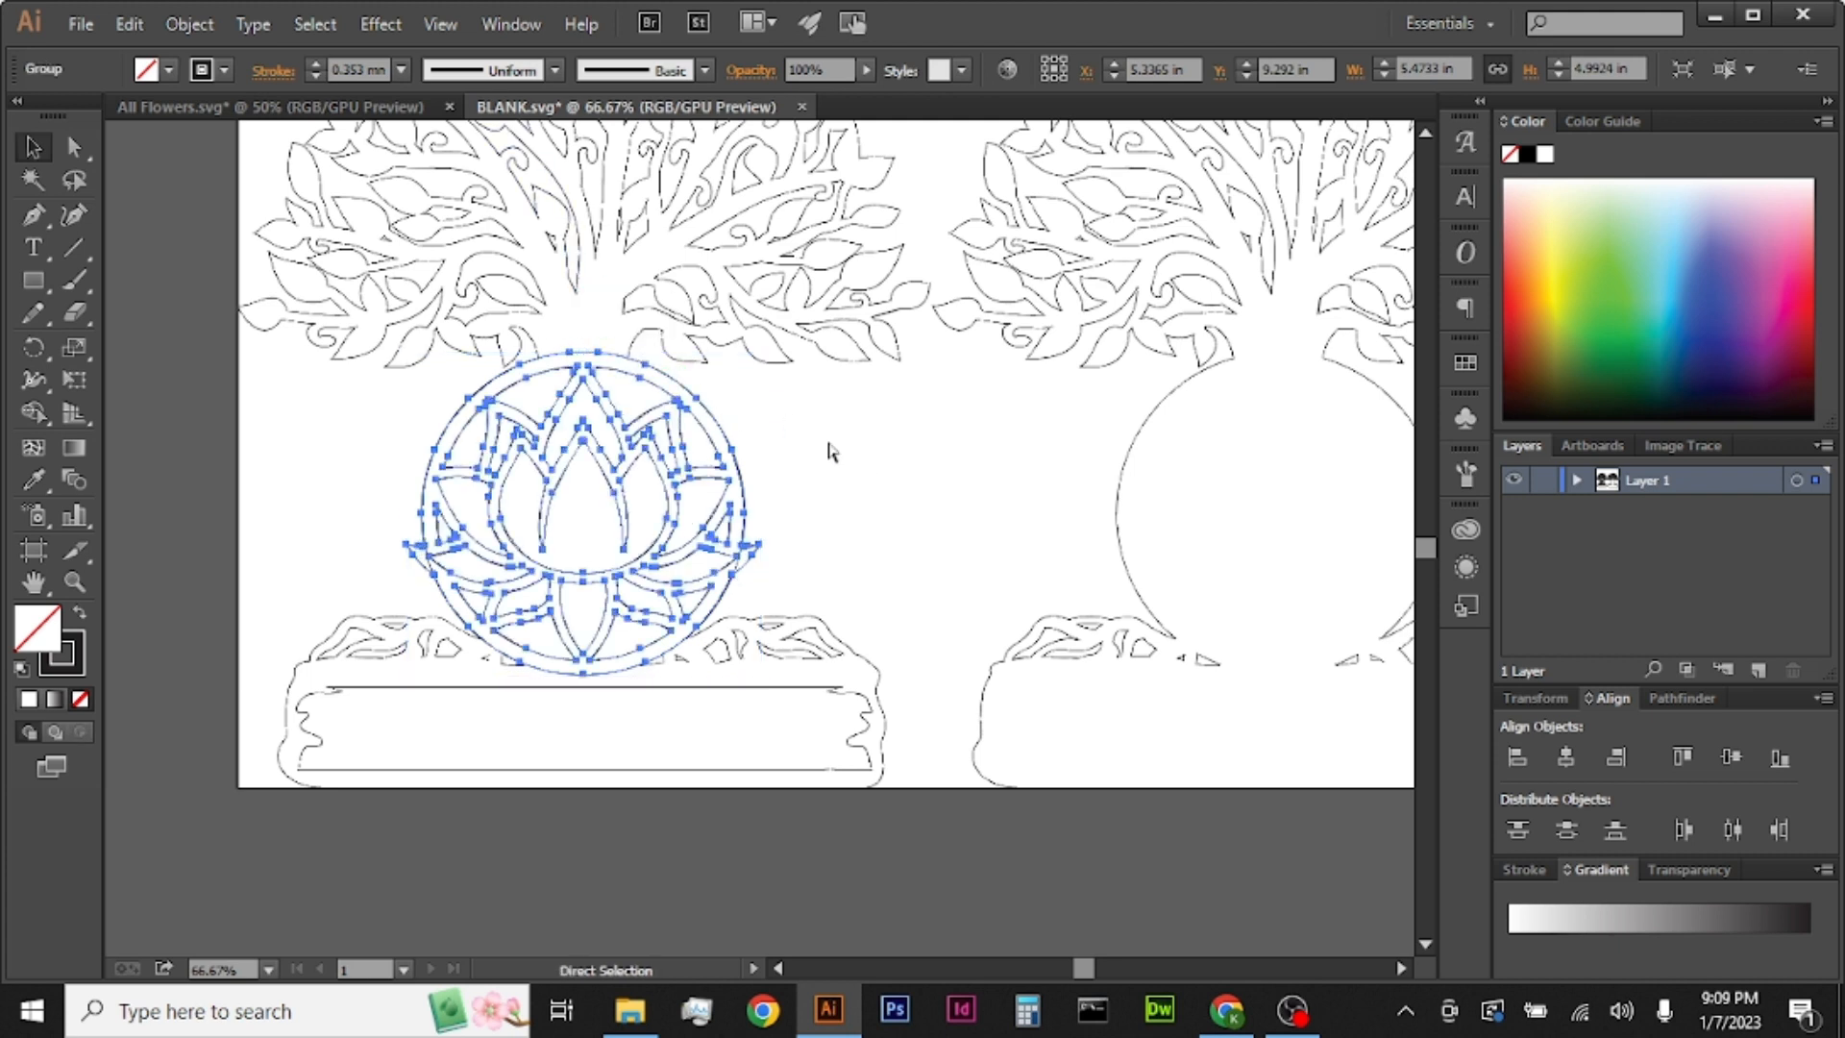
pyautogui.hotkey('ctrl', 'z')
pyautogui.hotkey('ctrl', 'shift', 'z')
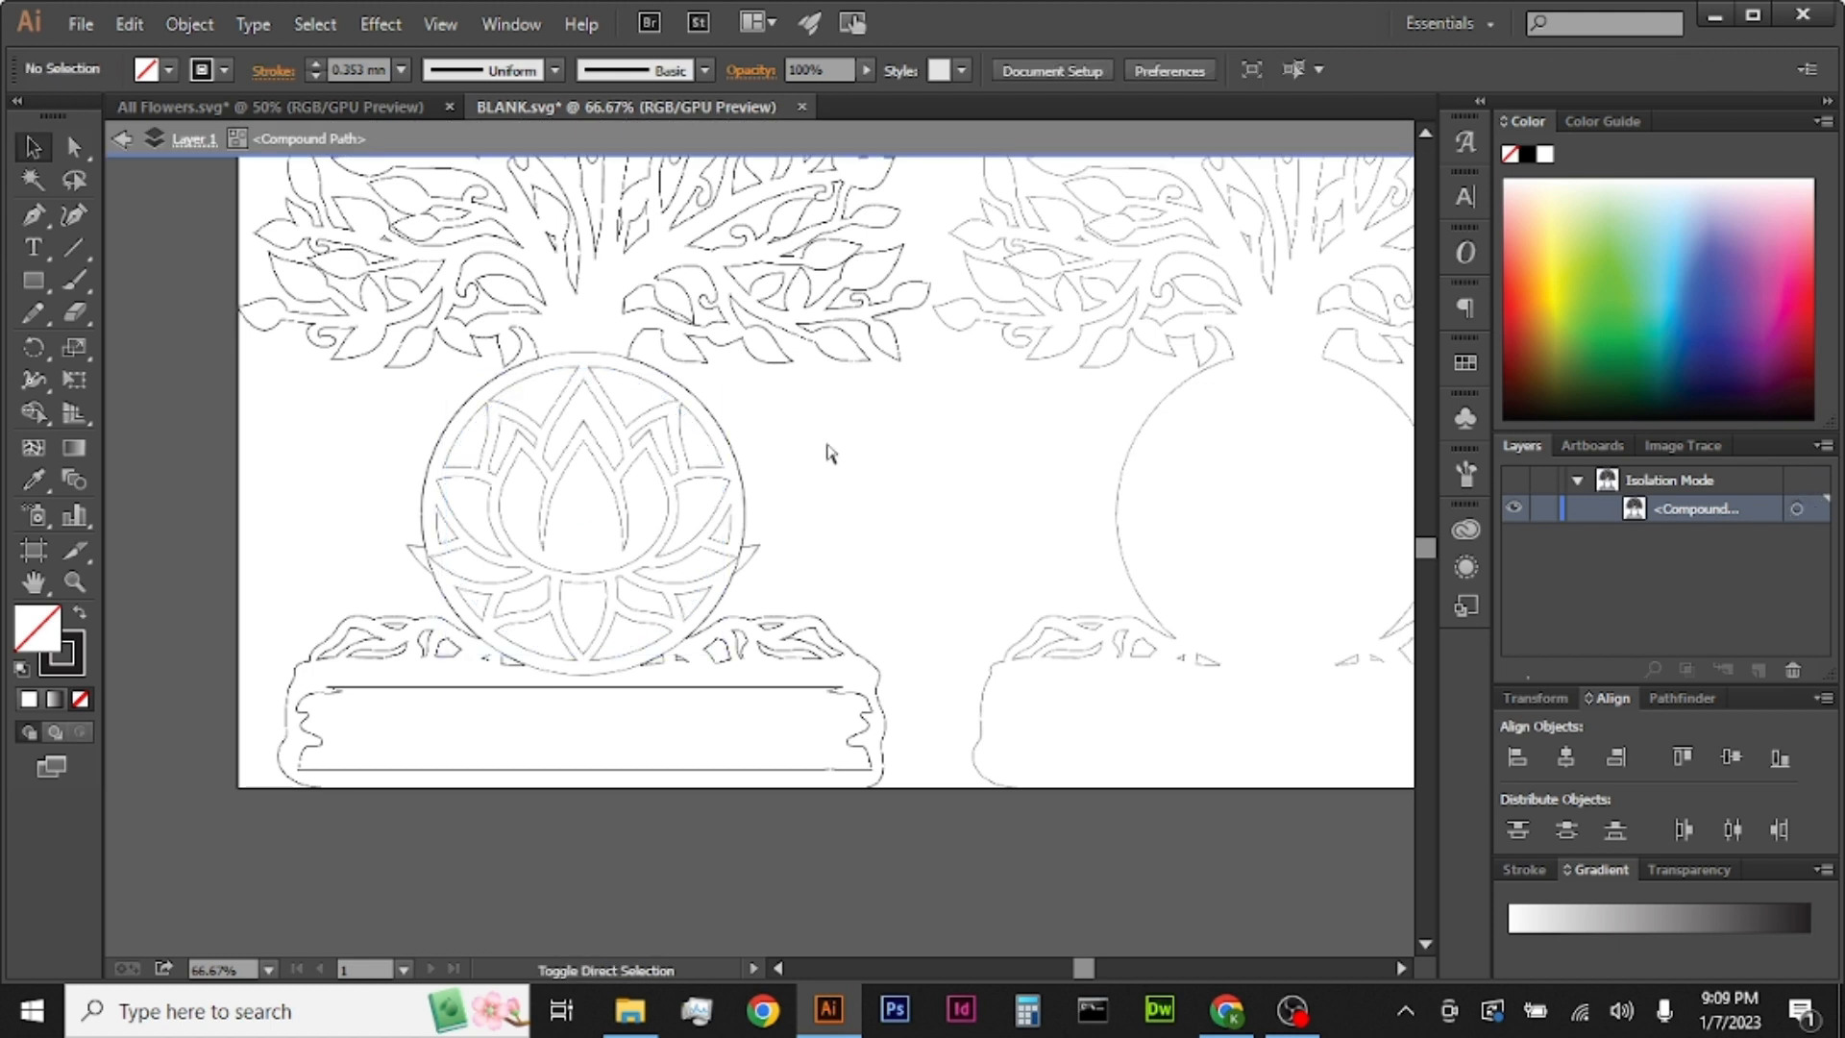
pyautogui.doubleClick(823, 437)
pyautogui.click(717, 435)
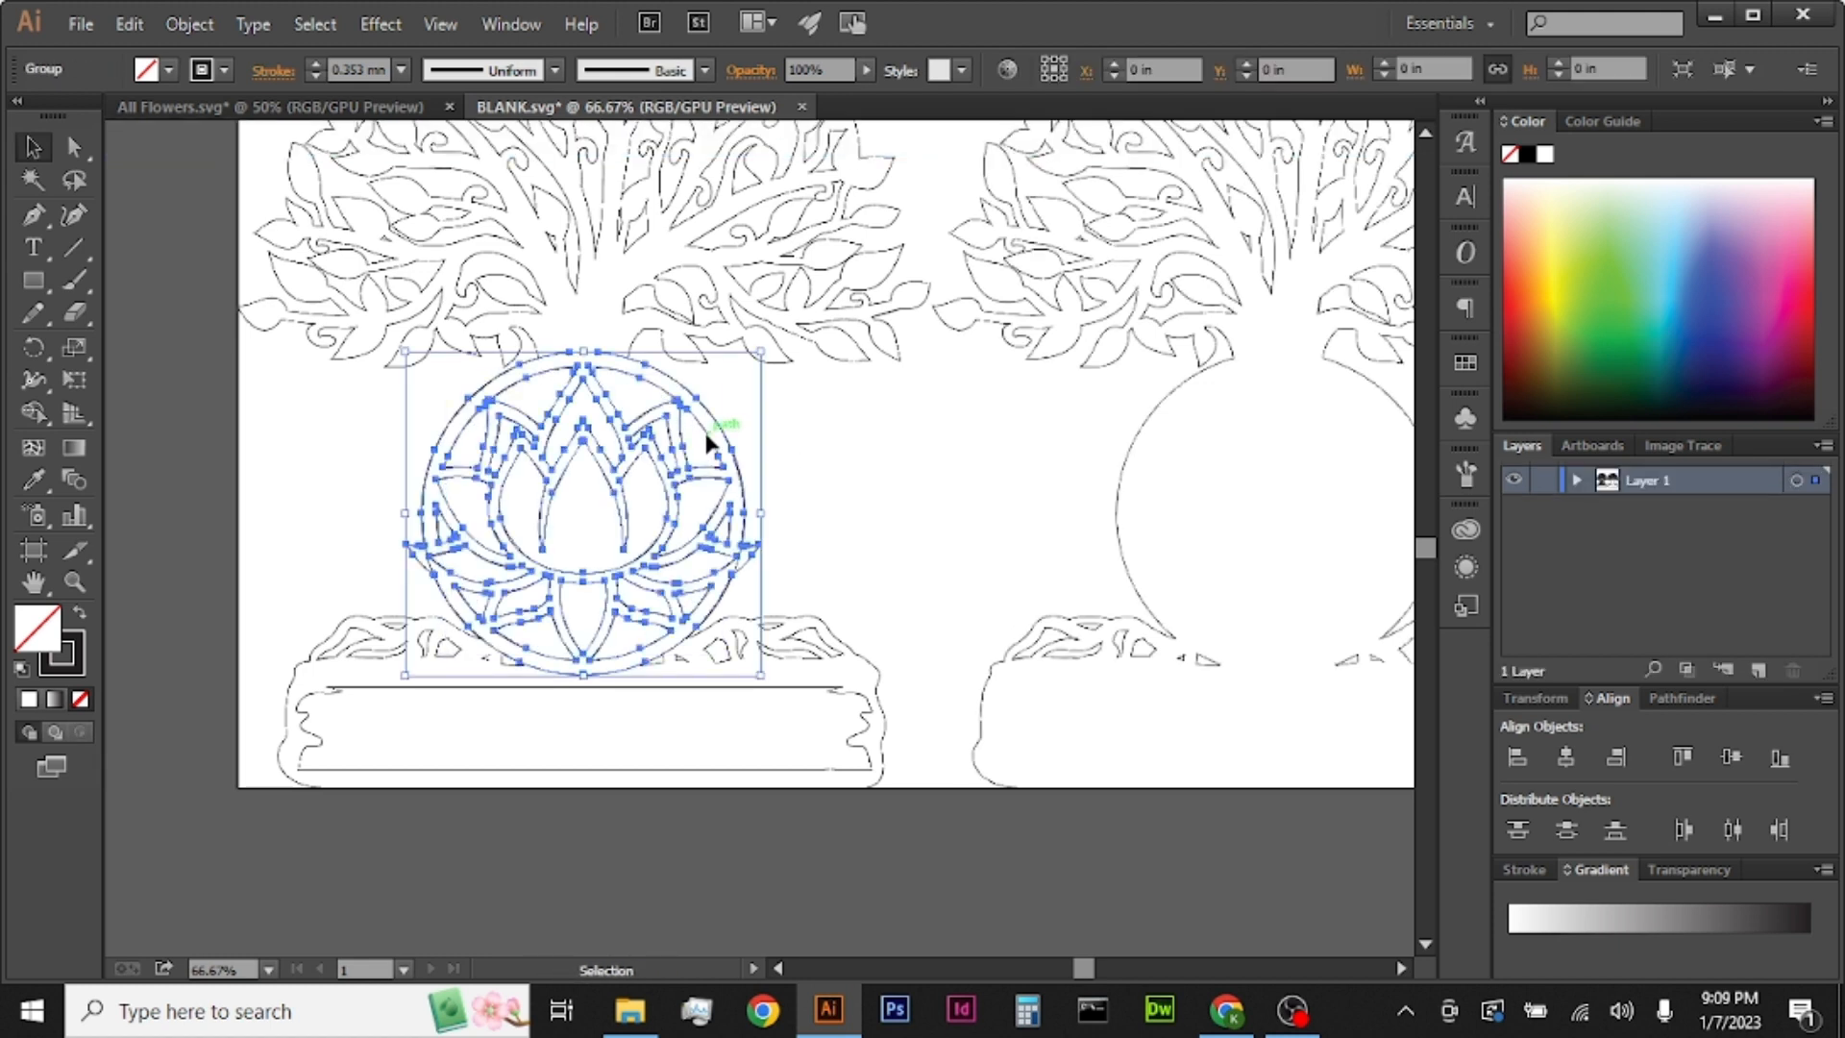
pyautogui.click(809, 442)
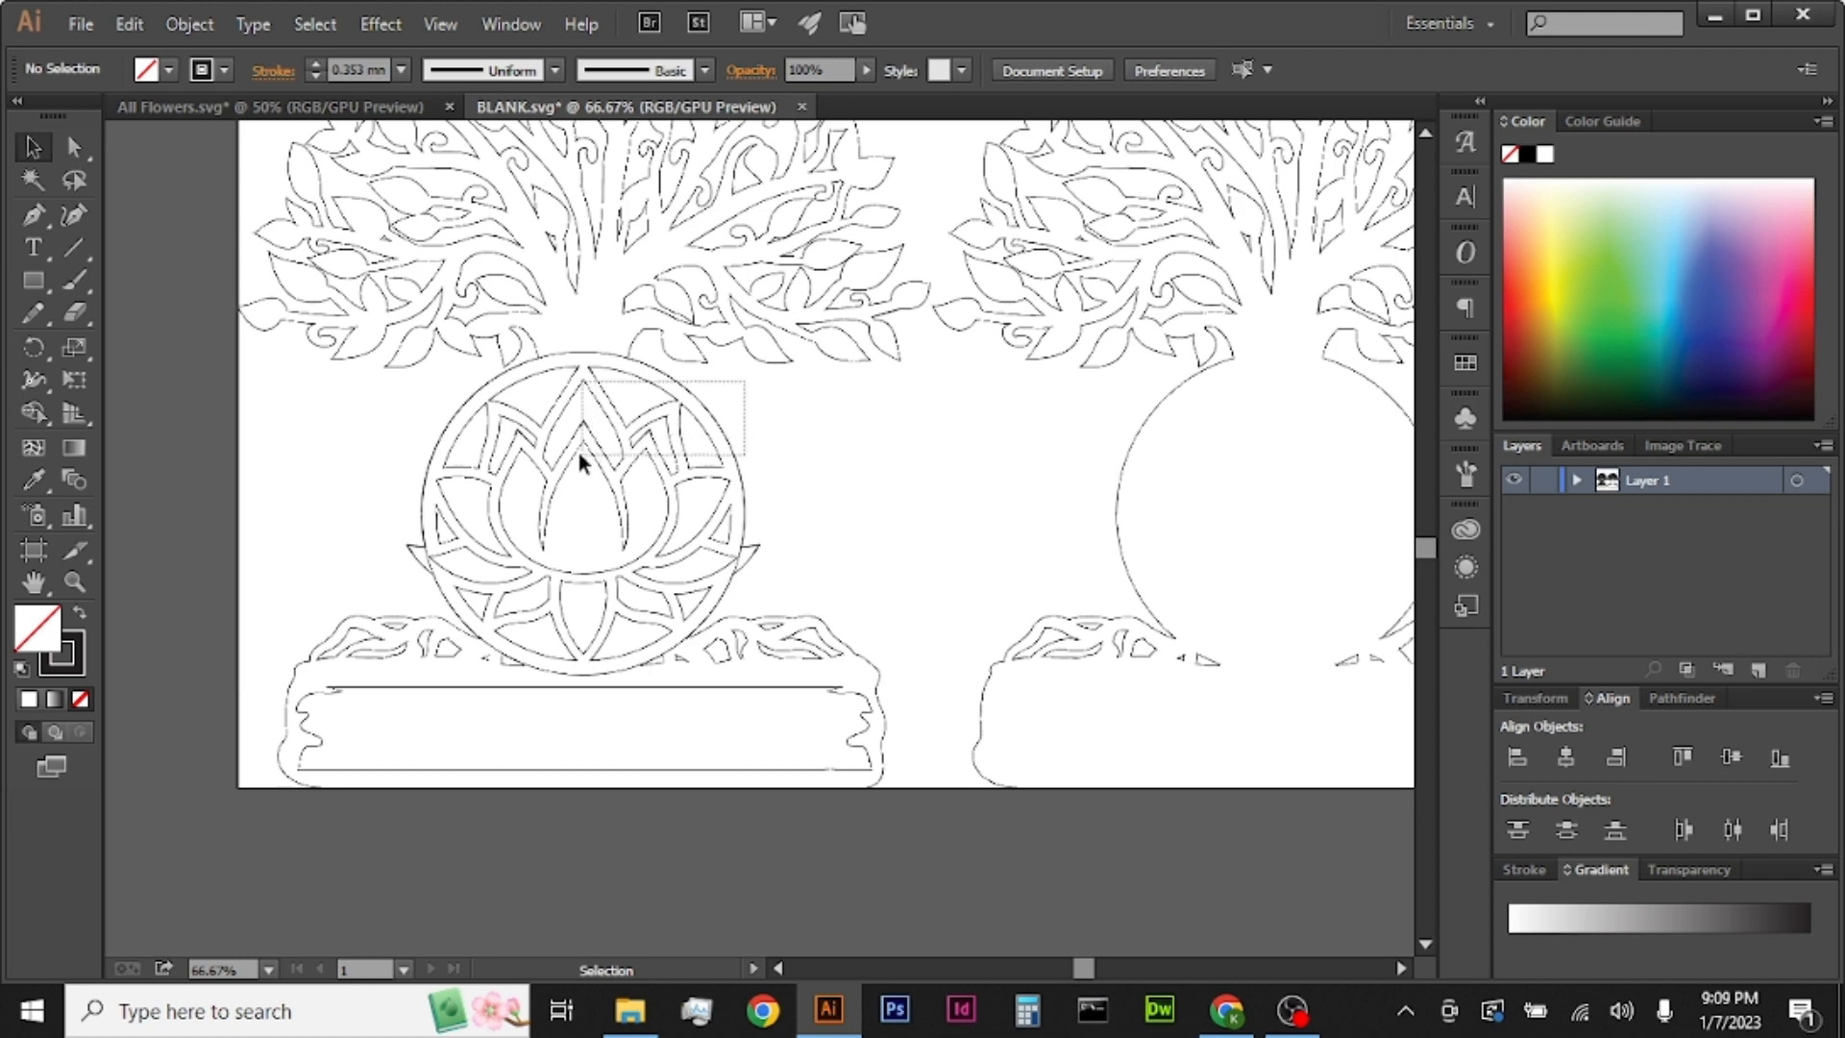
# Step: Try to merge the whole lotus icon with the left tree using Pathfinder Unite, and undo the merge
pyautogui.click(568, 494)
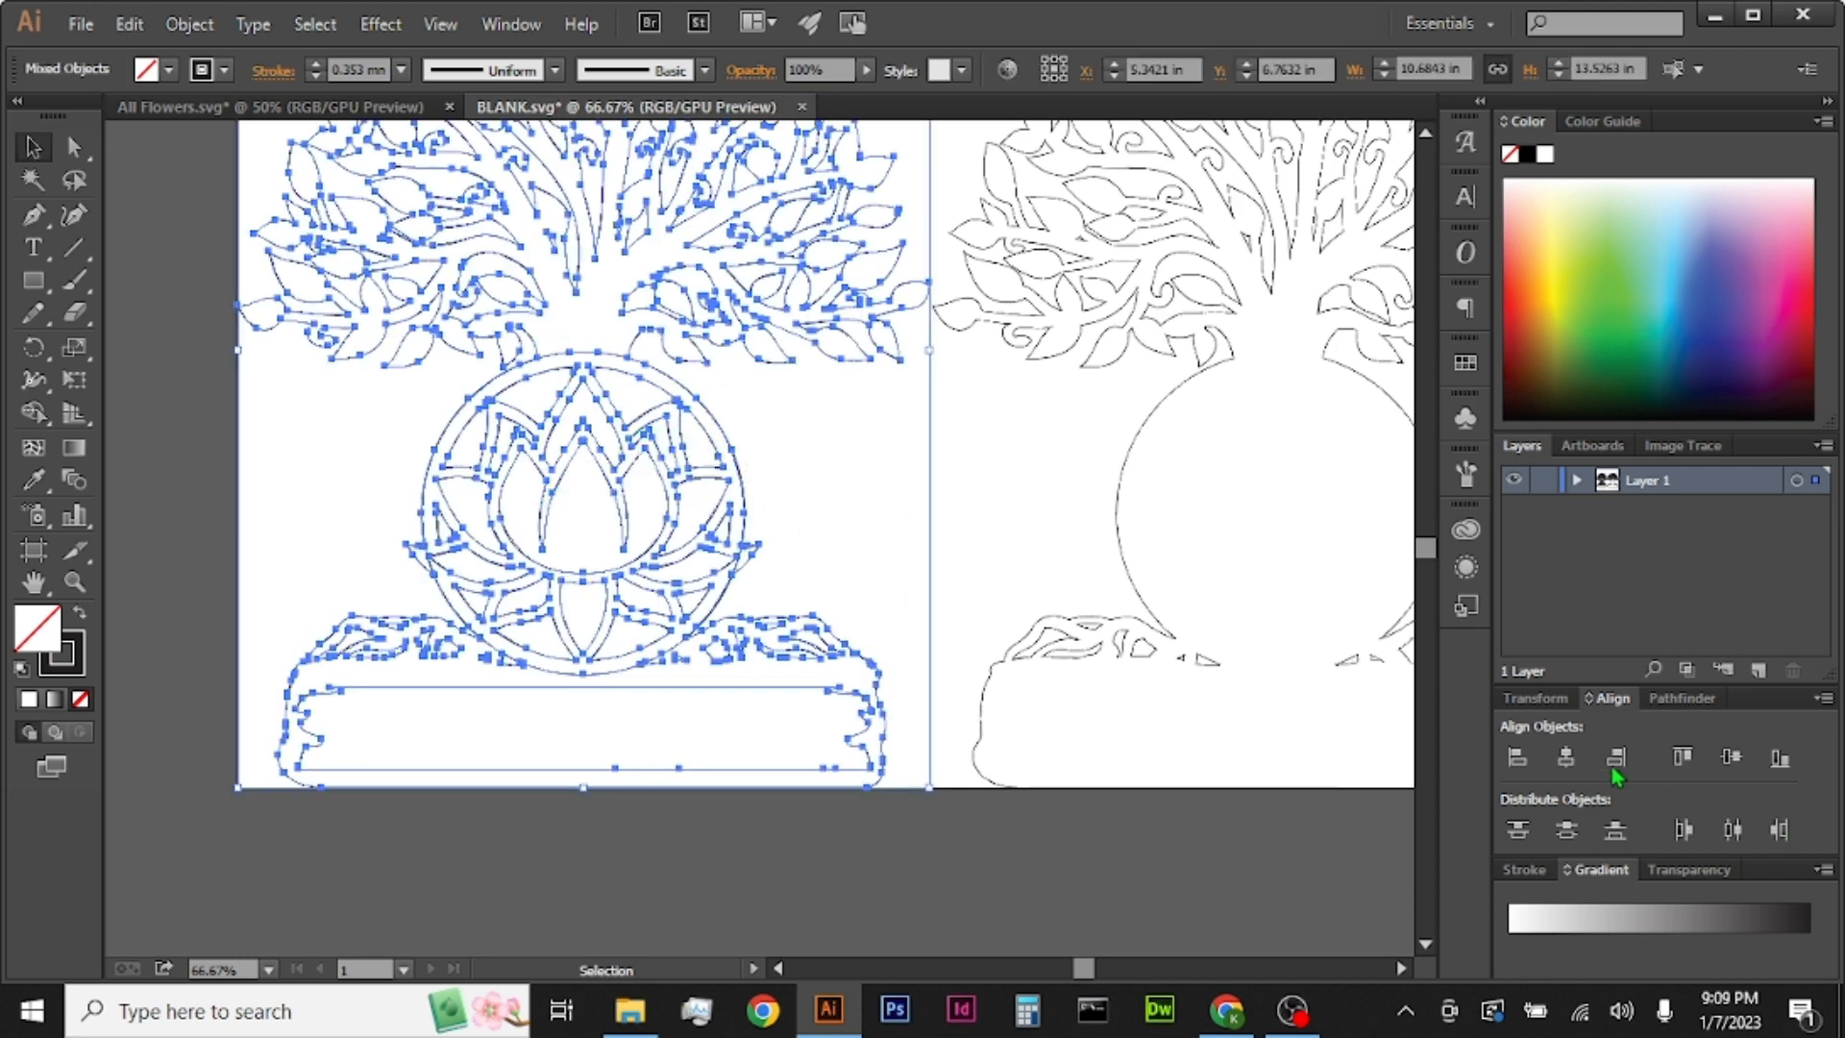
pyautogui.click(1658, 700)
pyautogui.click(1519, 759)
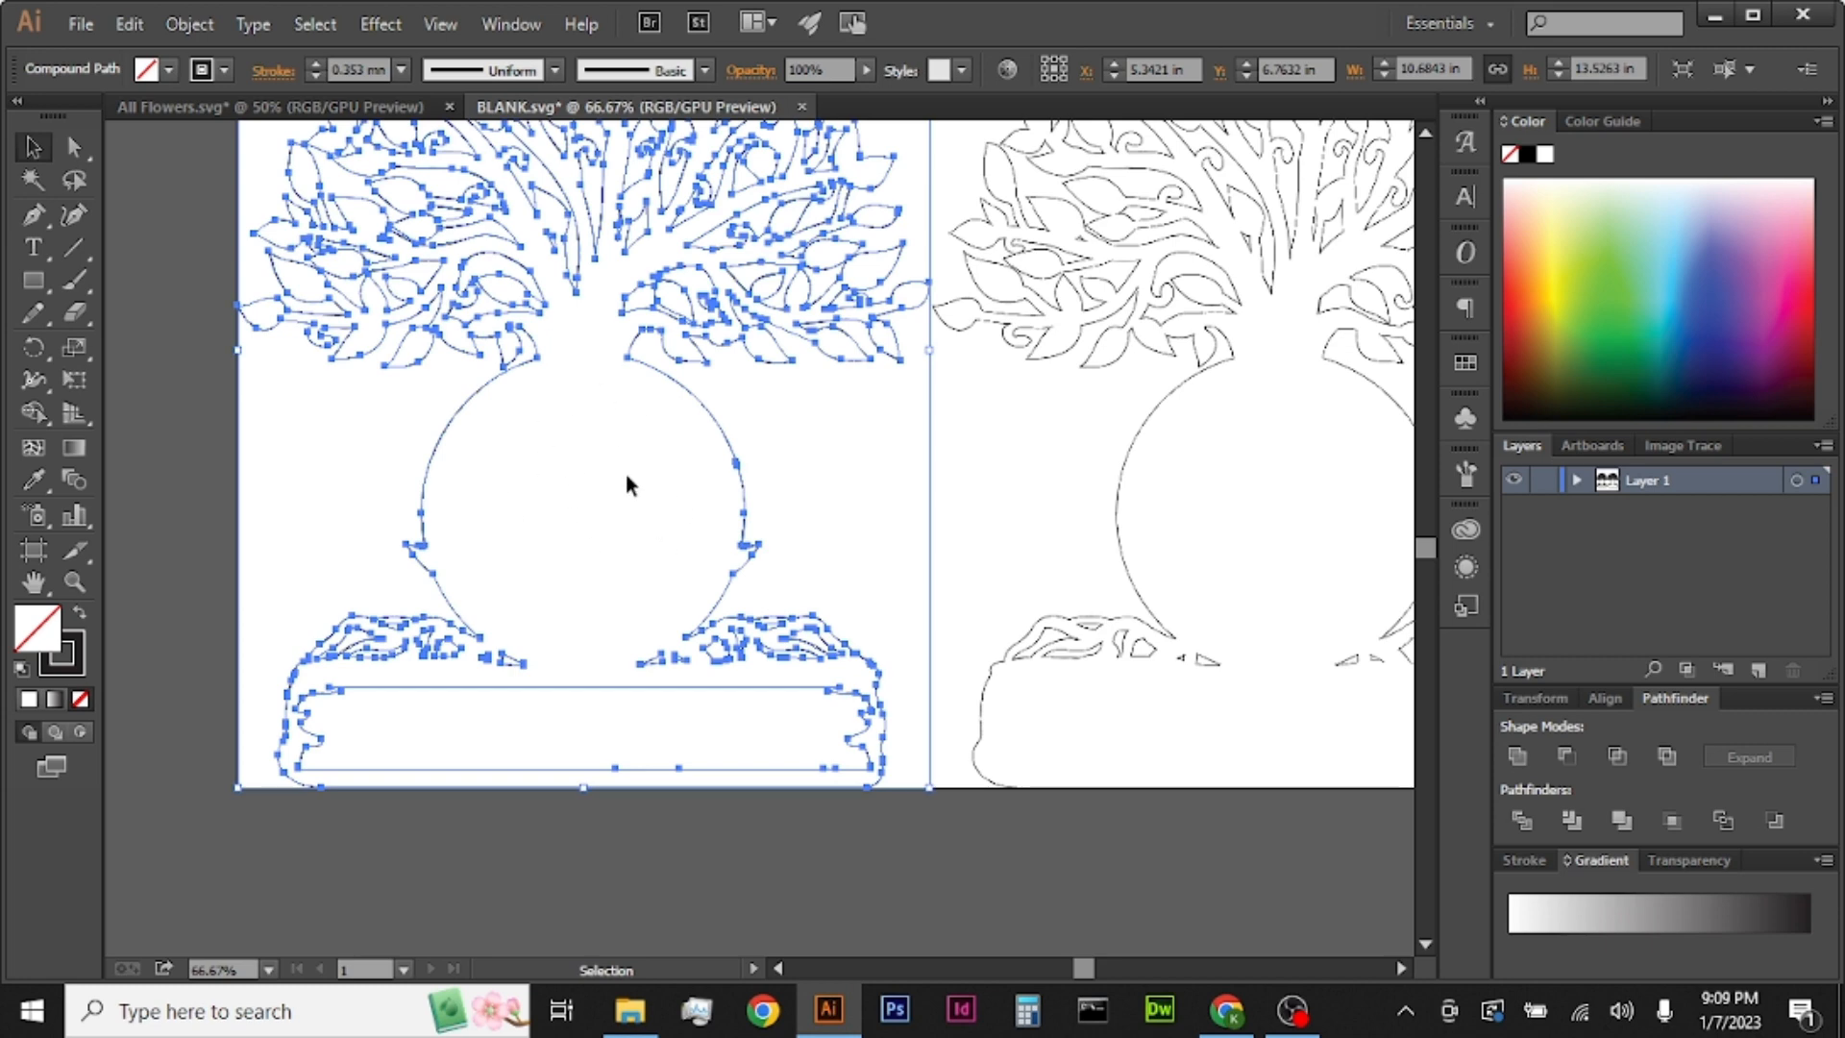
pyautogui.hotkey('ctrl', 'z')
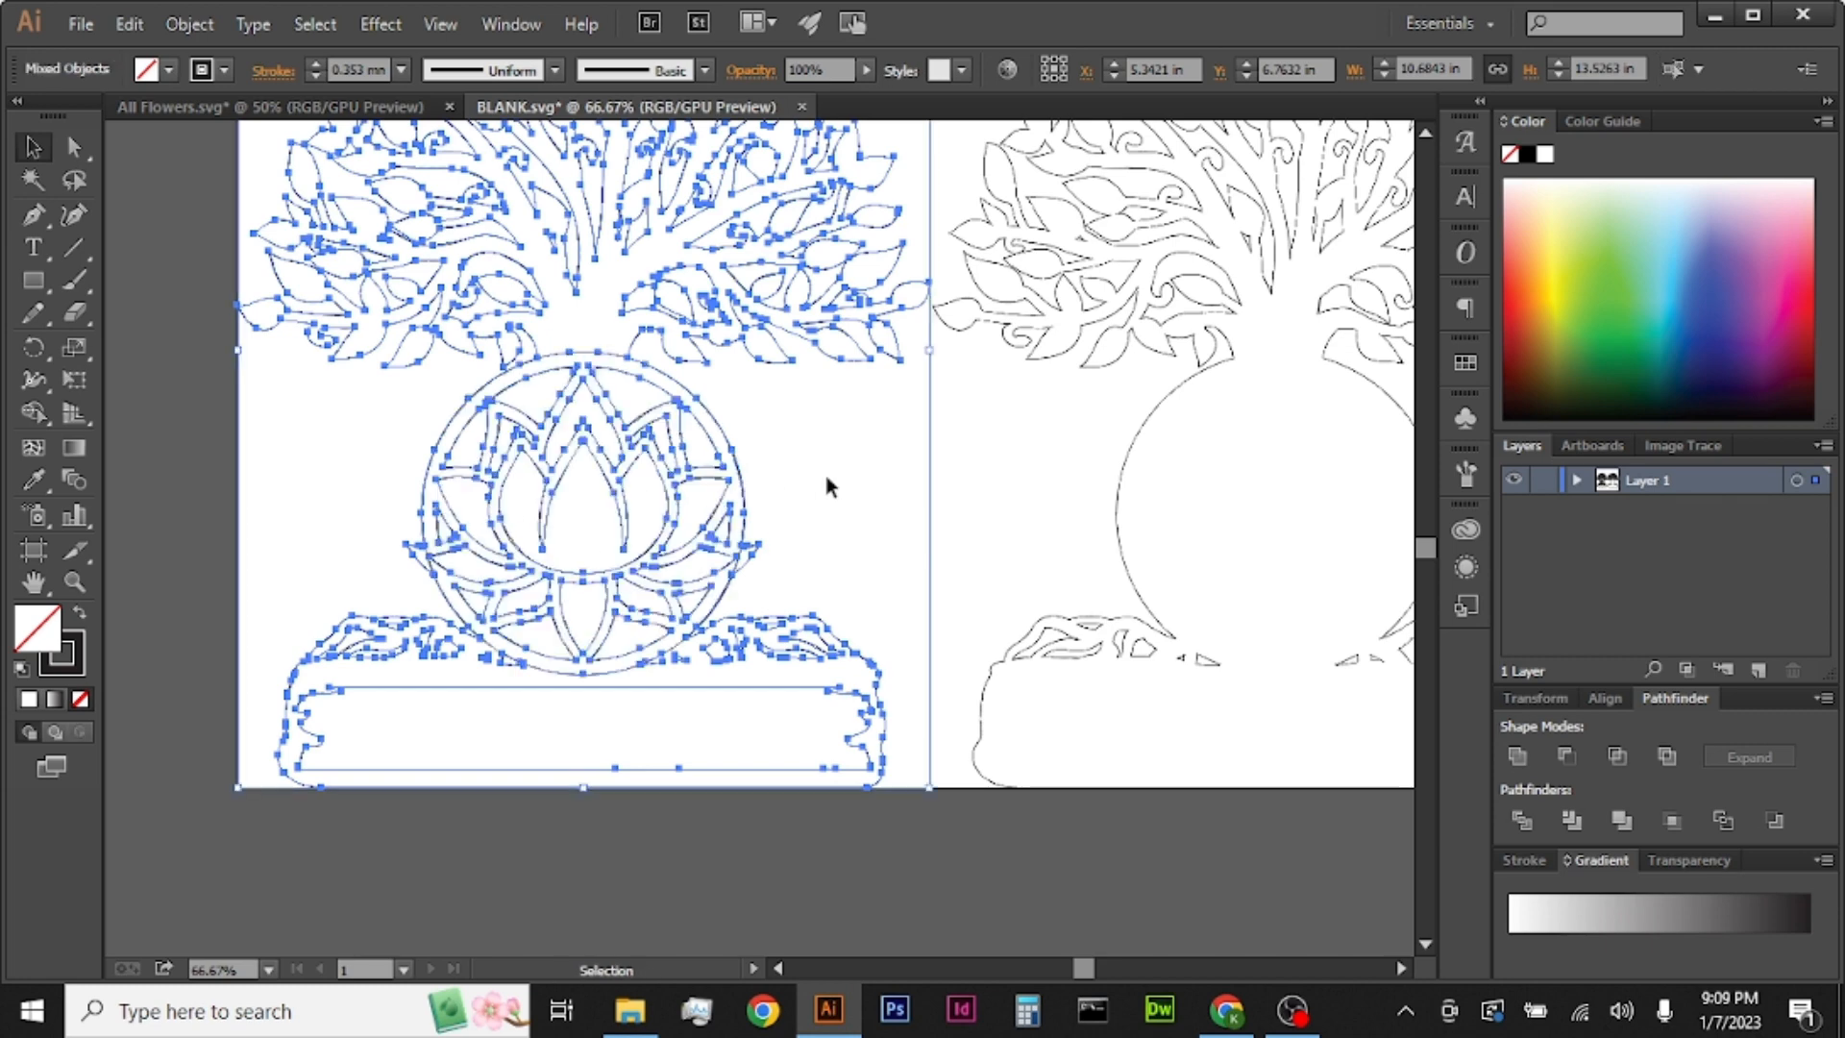
pyautogui.click(828, 468)
# Step: Ungroup the lotus icon and release its compound path into separate paths
pyautogui.rightClick(657, 426)
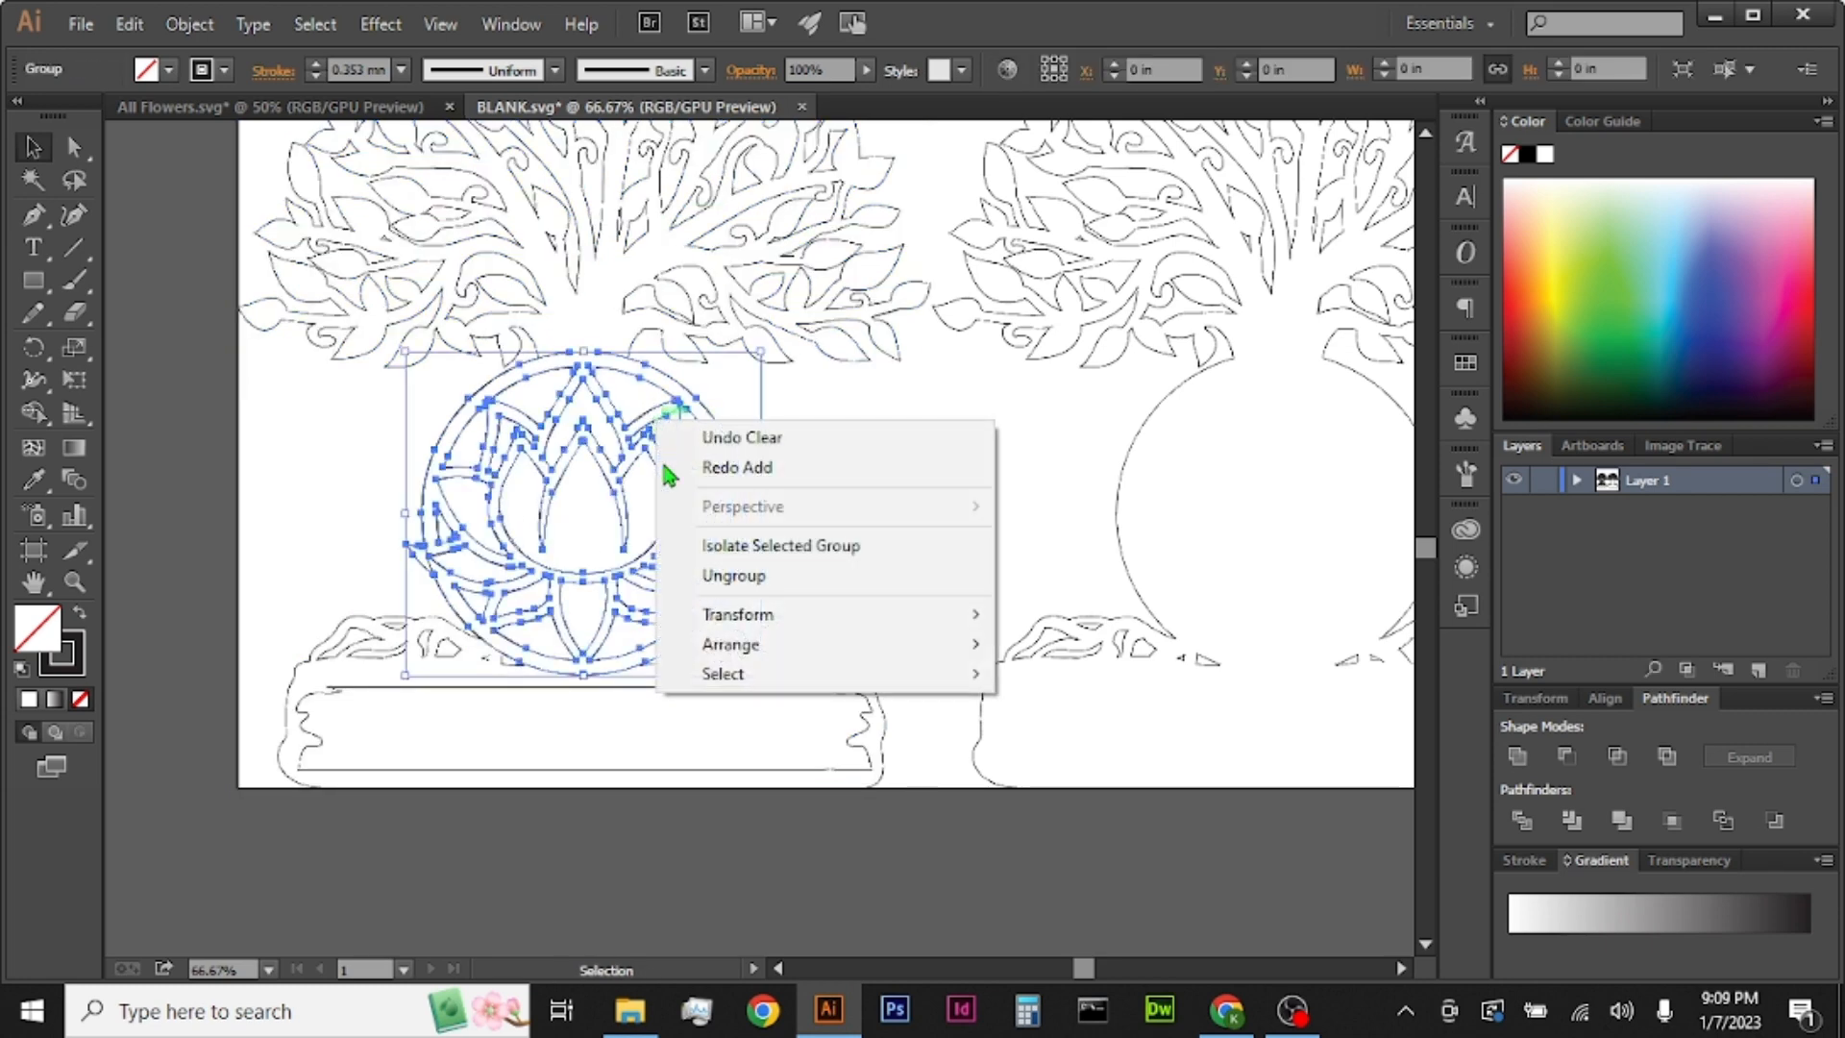
pyautogui.click(813, 574)
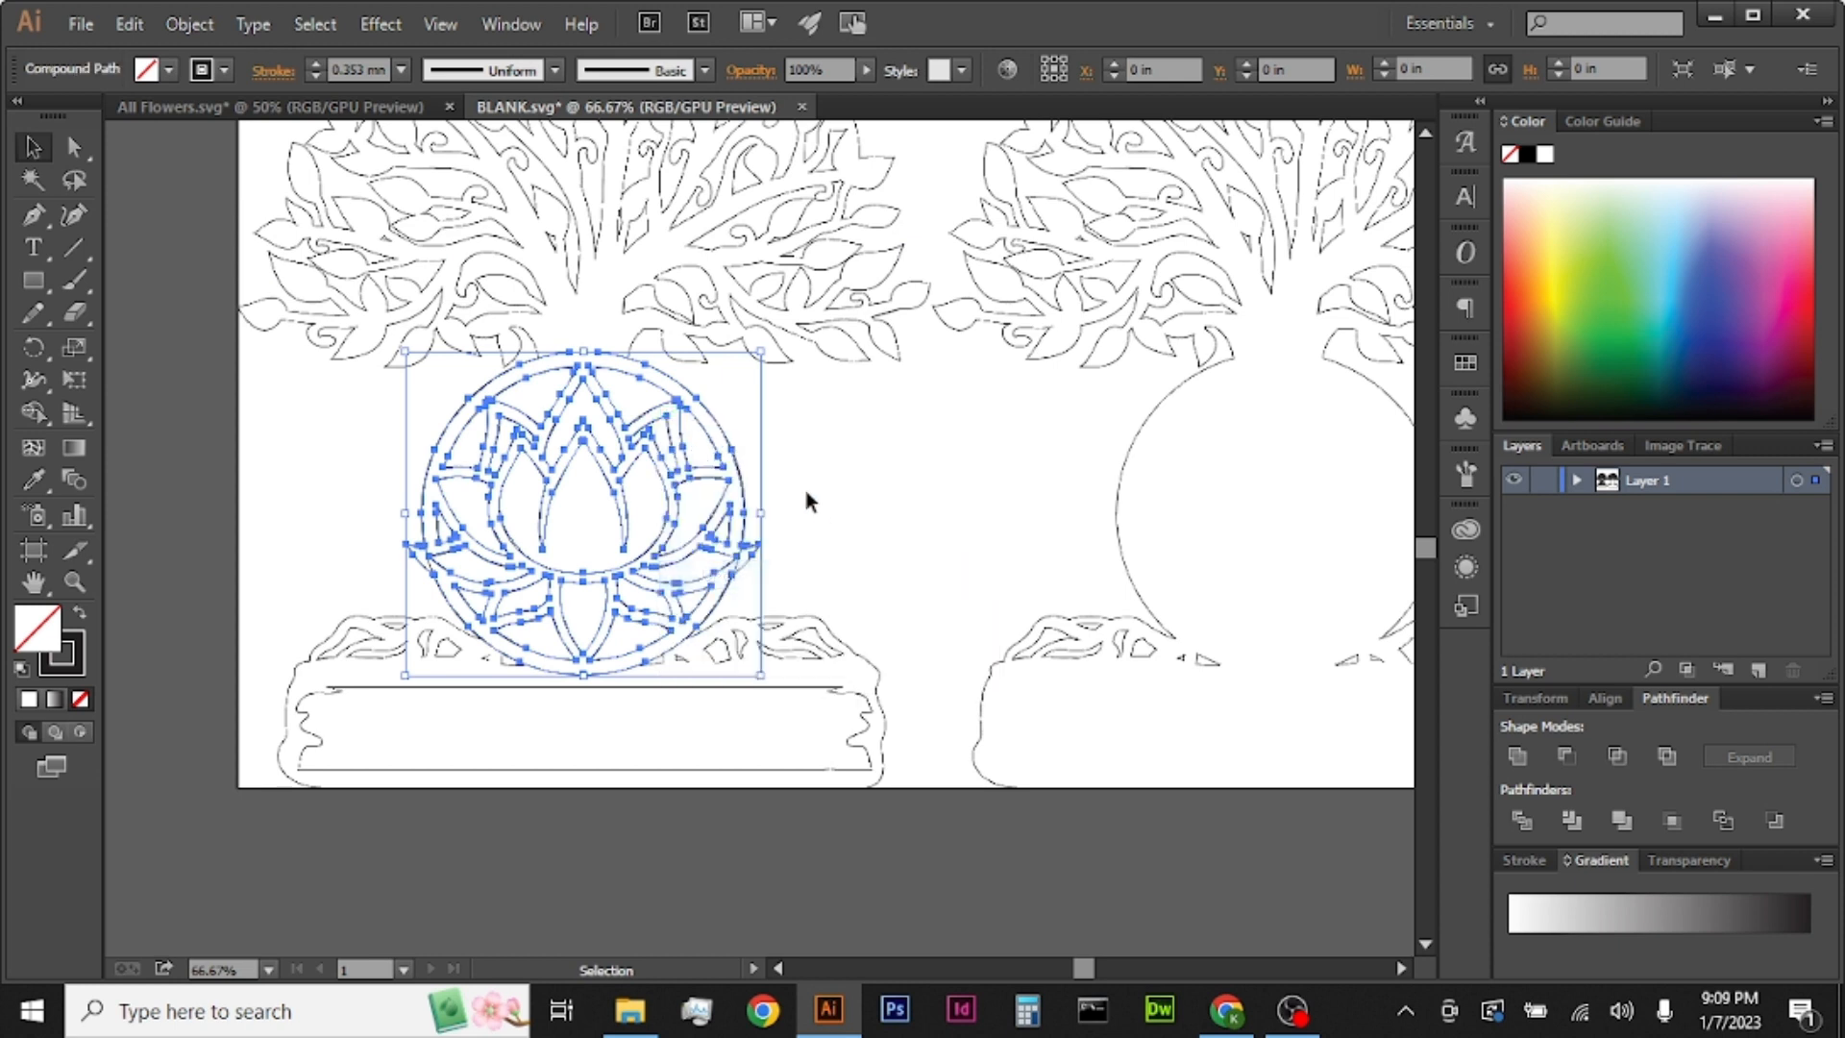
pyautogui.rightClick(716, 475)
pyautogui.click(881, 629)
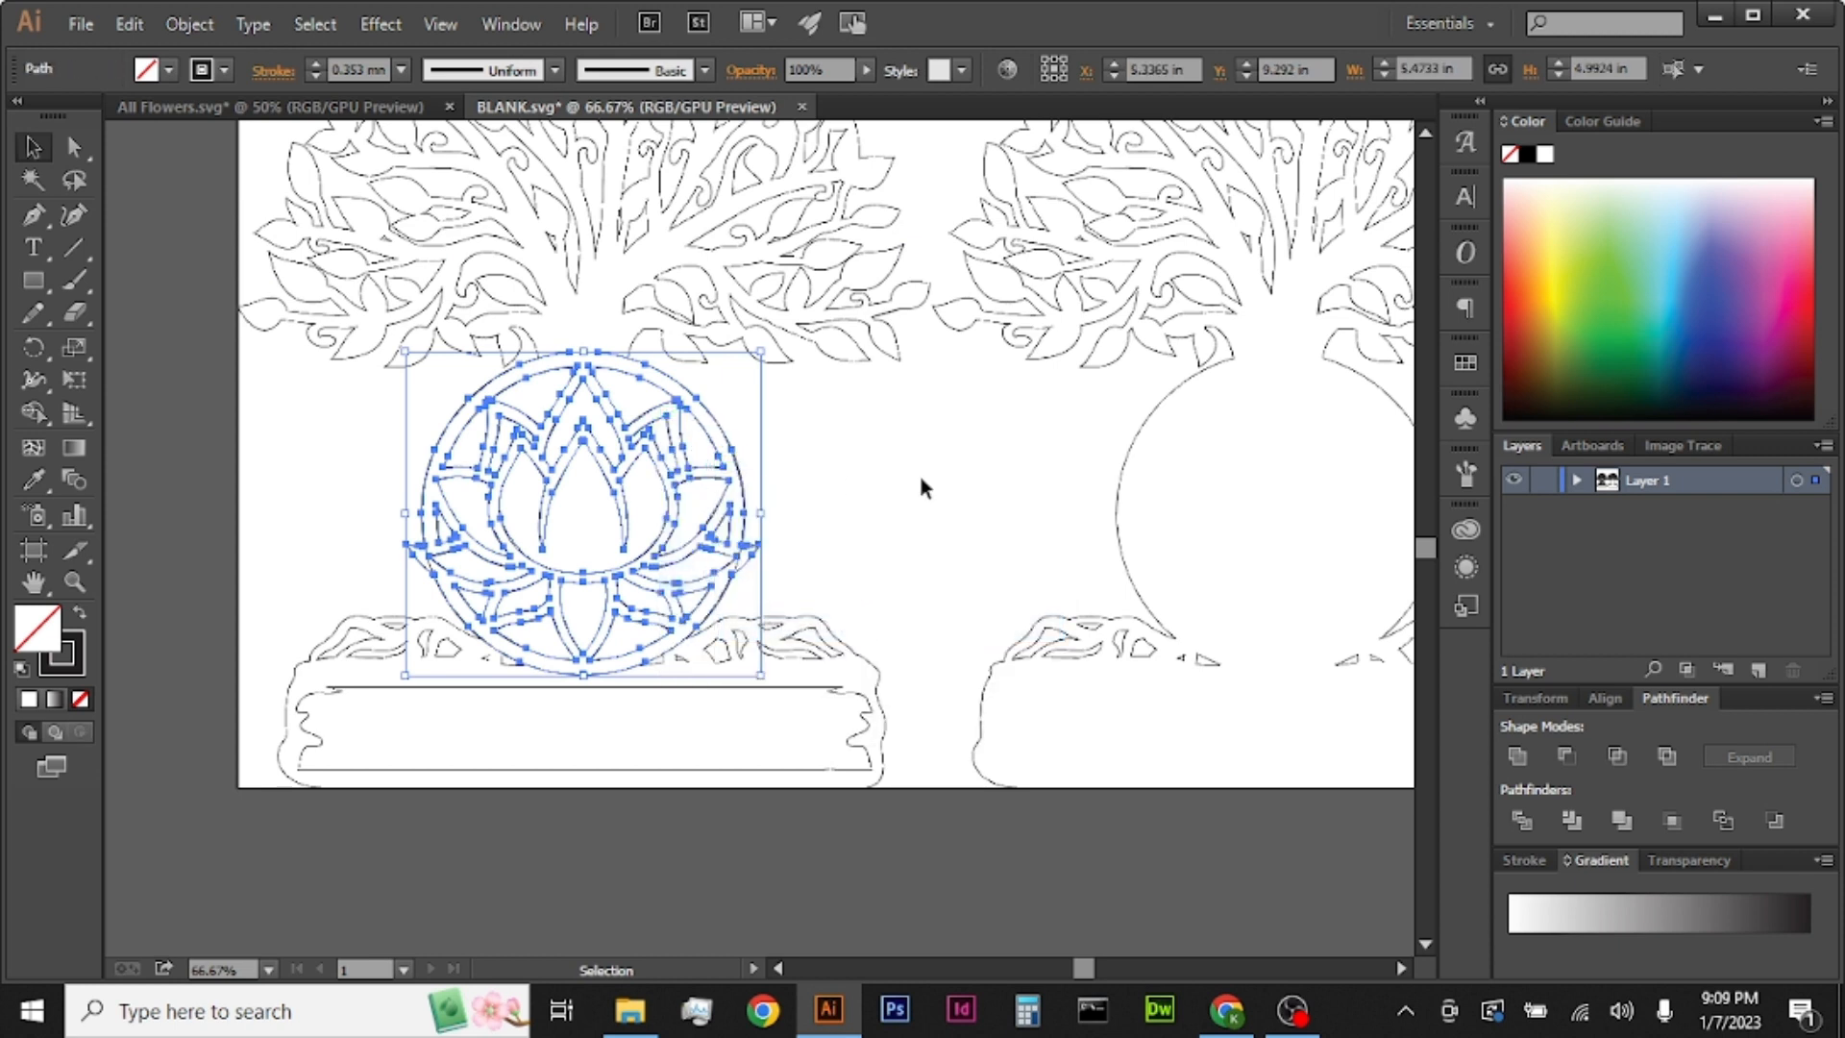
pyautogui.click(786, 473)
# Step: Merge only the lotus icon's outer ring with the left tree's outline using Pathfinder Unite
pyautogui.click(578, 354)
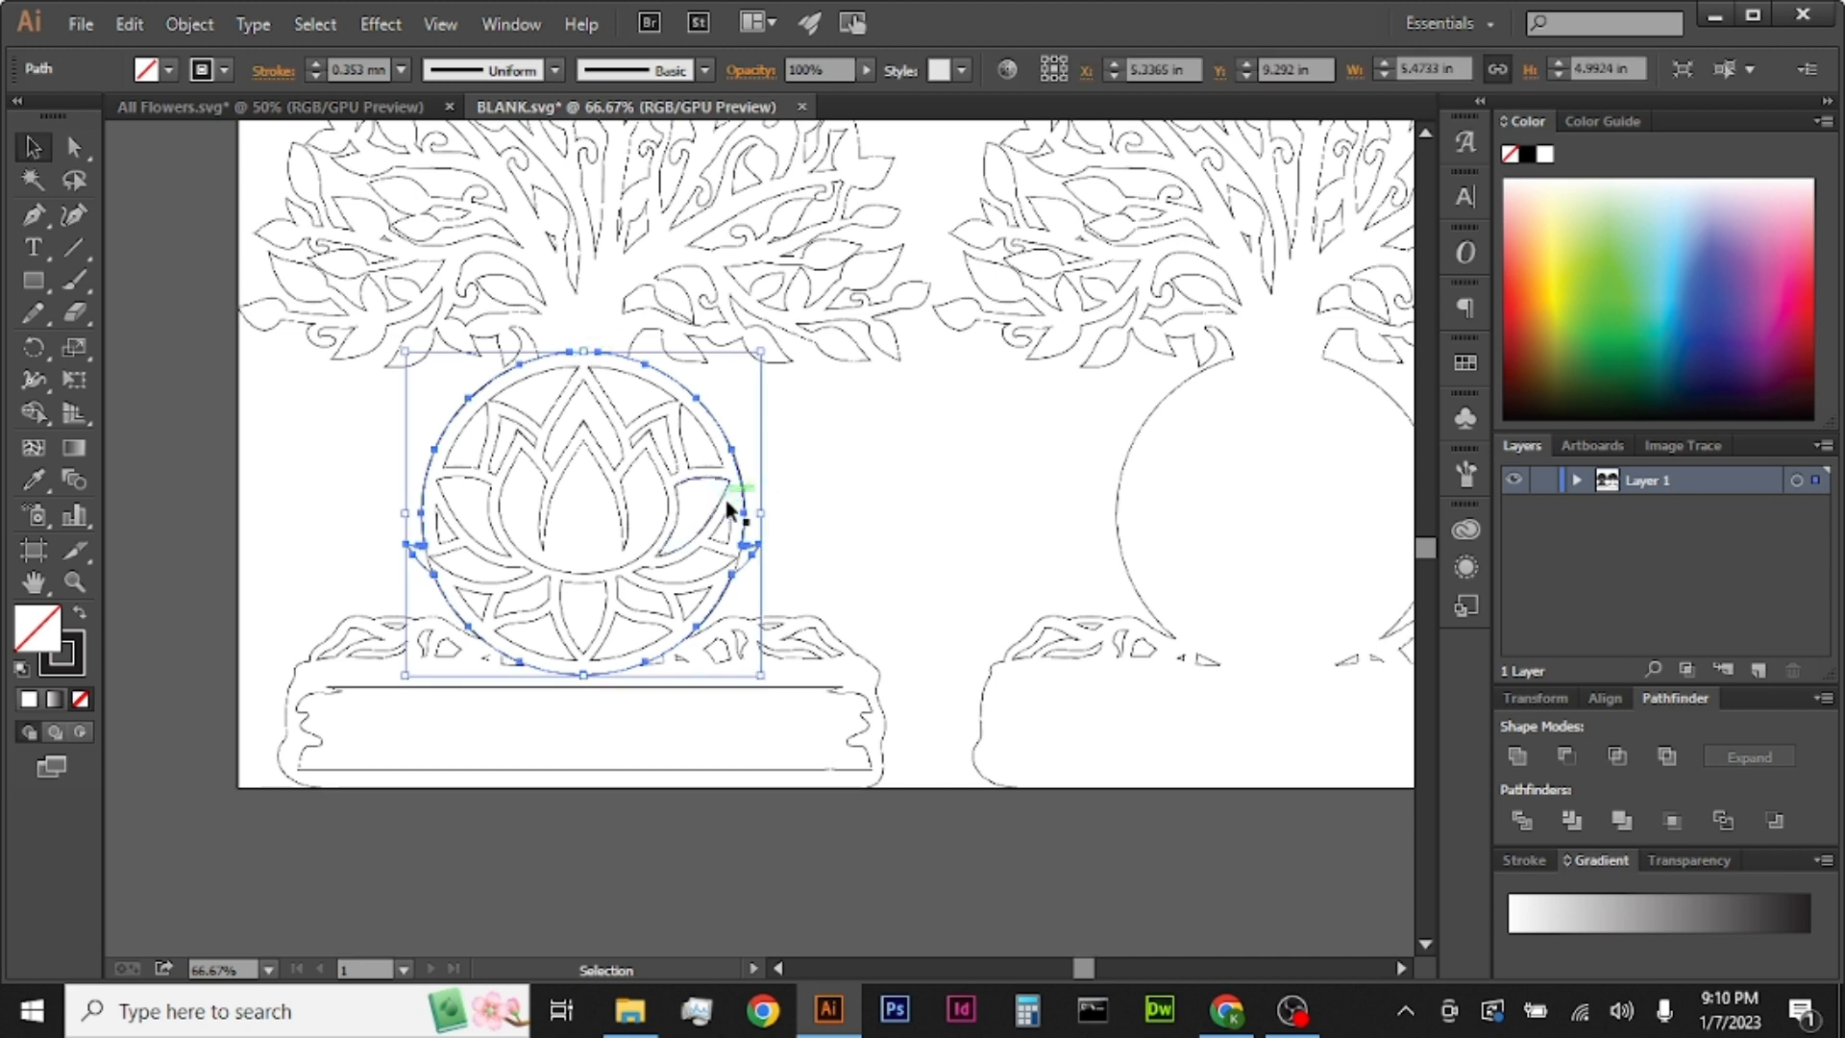
pyautogui.keyDown('shift'); pyautogui.click(713, 346); pyautogui.keyUp('shift')
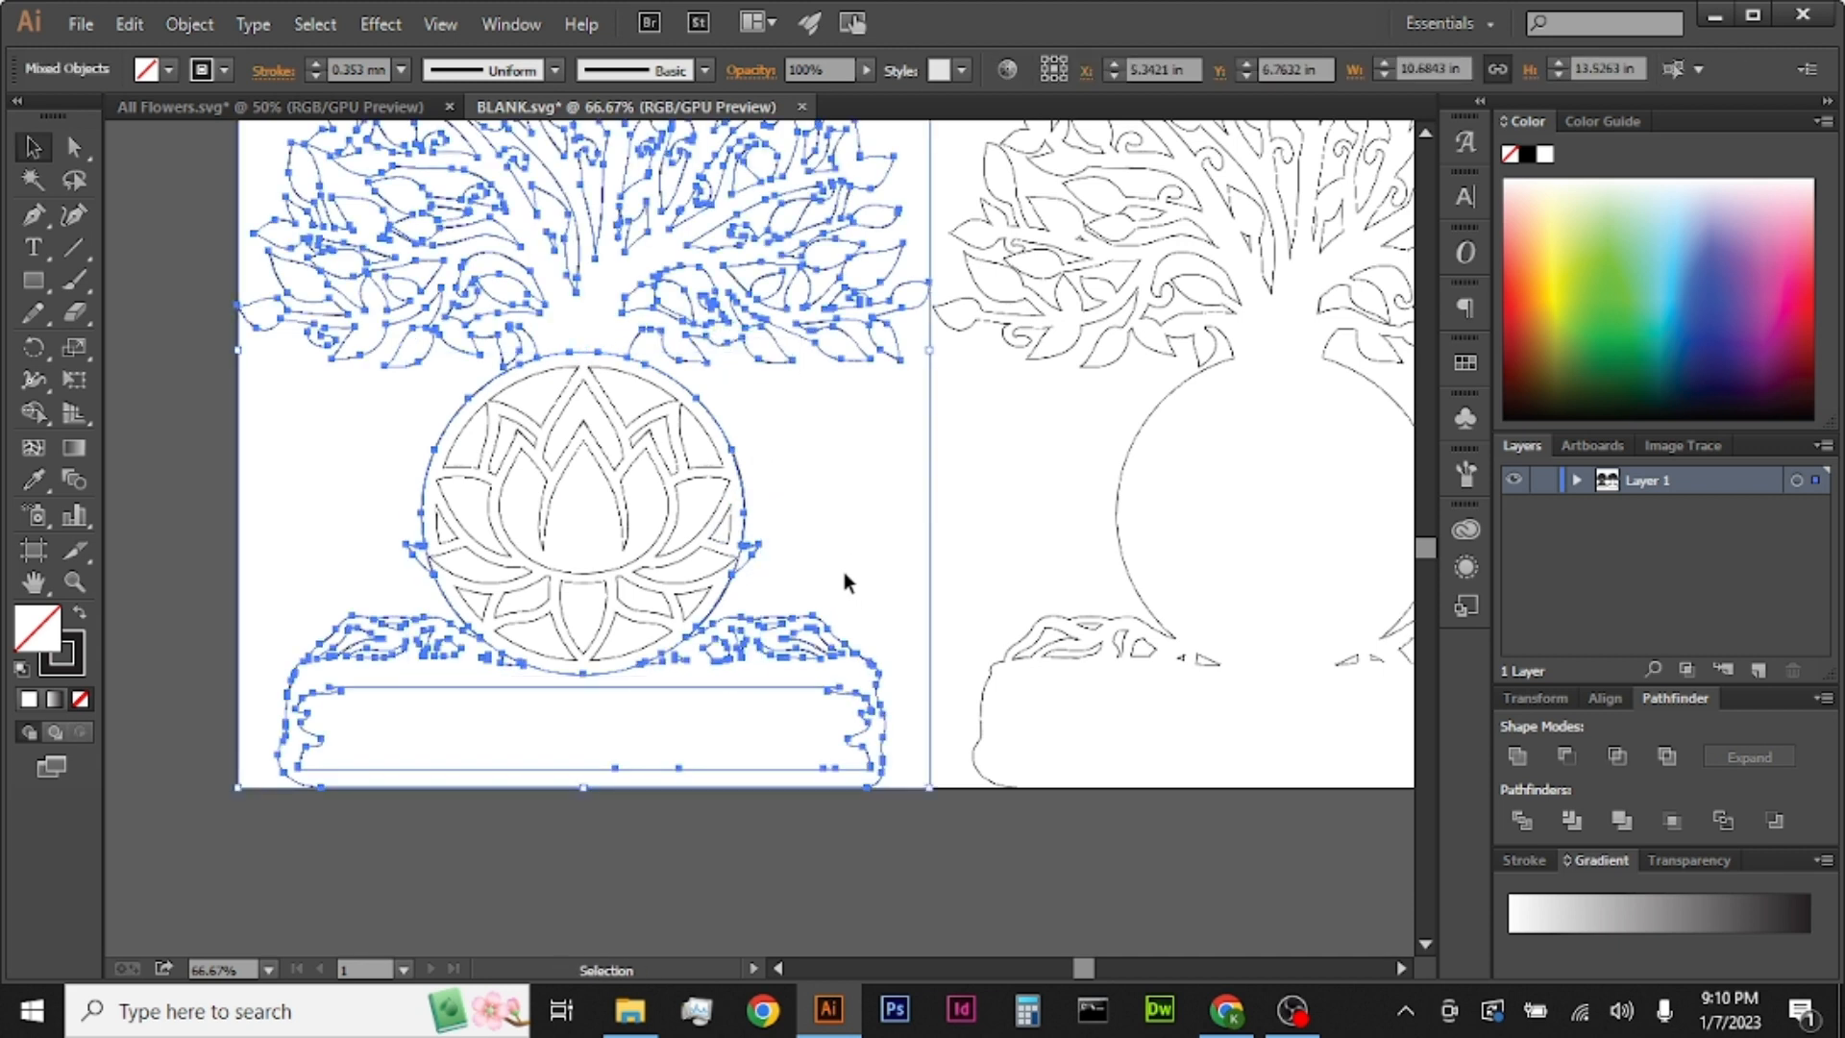
pyautogui.click(1562, 754)
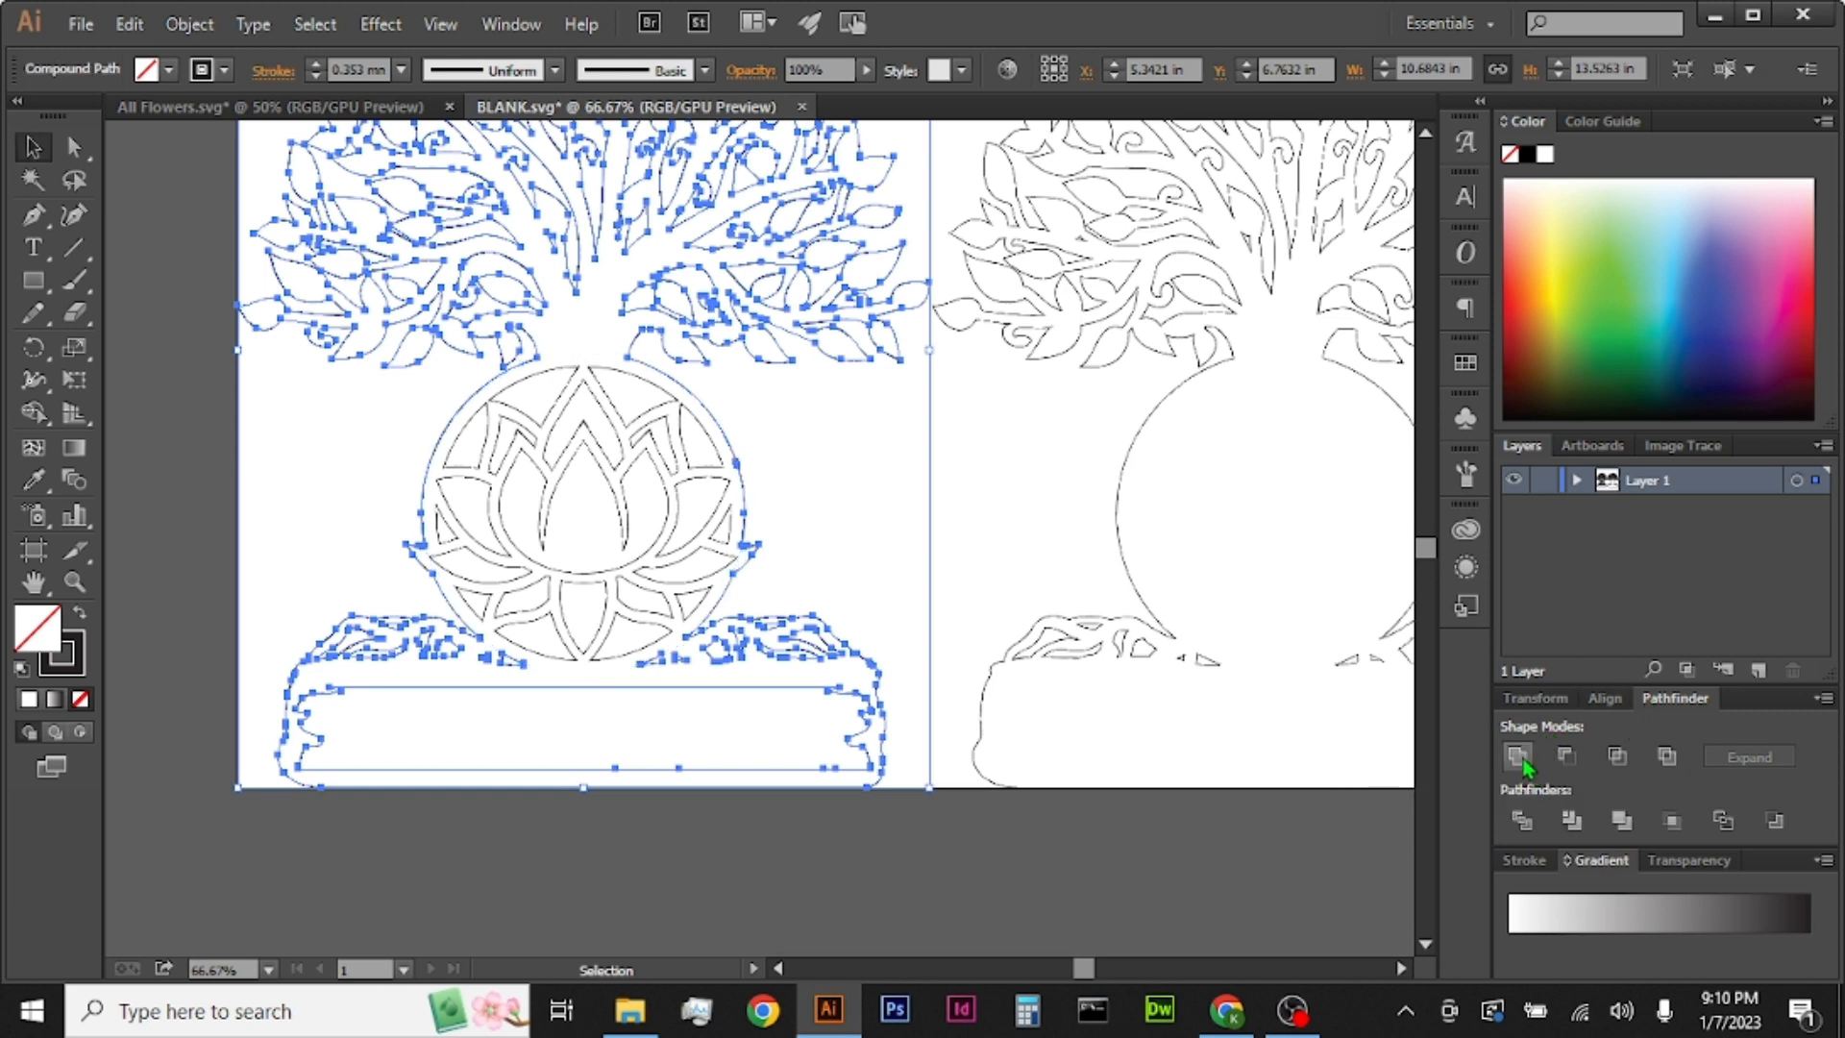
pyautogui.click(675, 495)
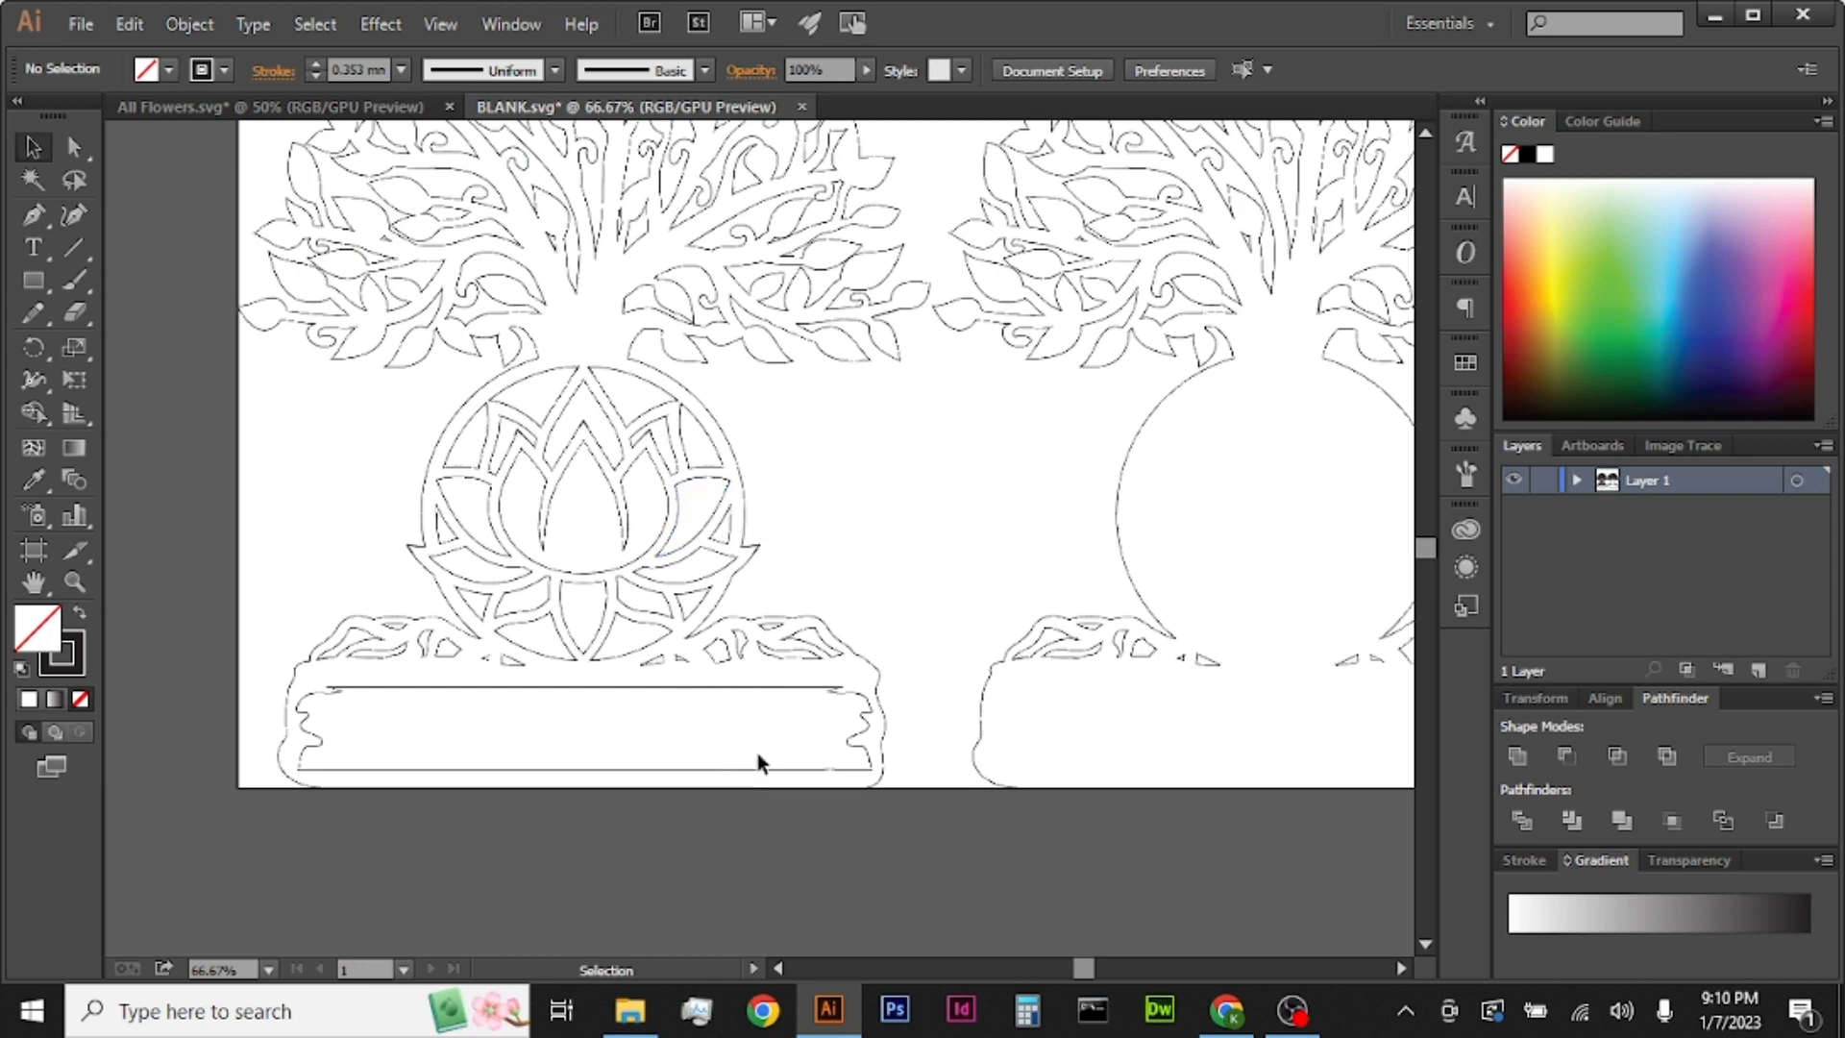
# Step: Make one compound path from the whole left design, including the tree, lotus petals, round frame and base
pyautogui.scroll(-1, 757, 753)
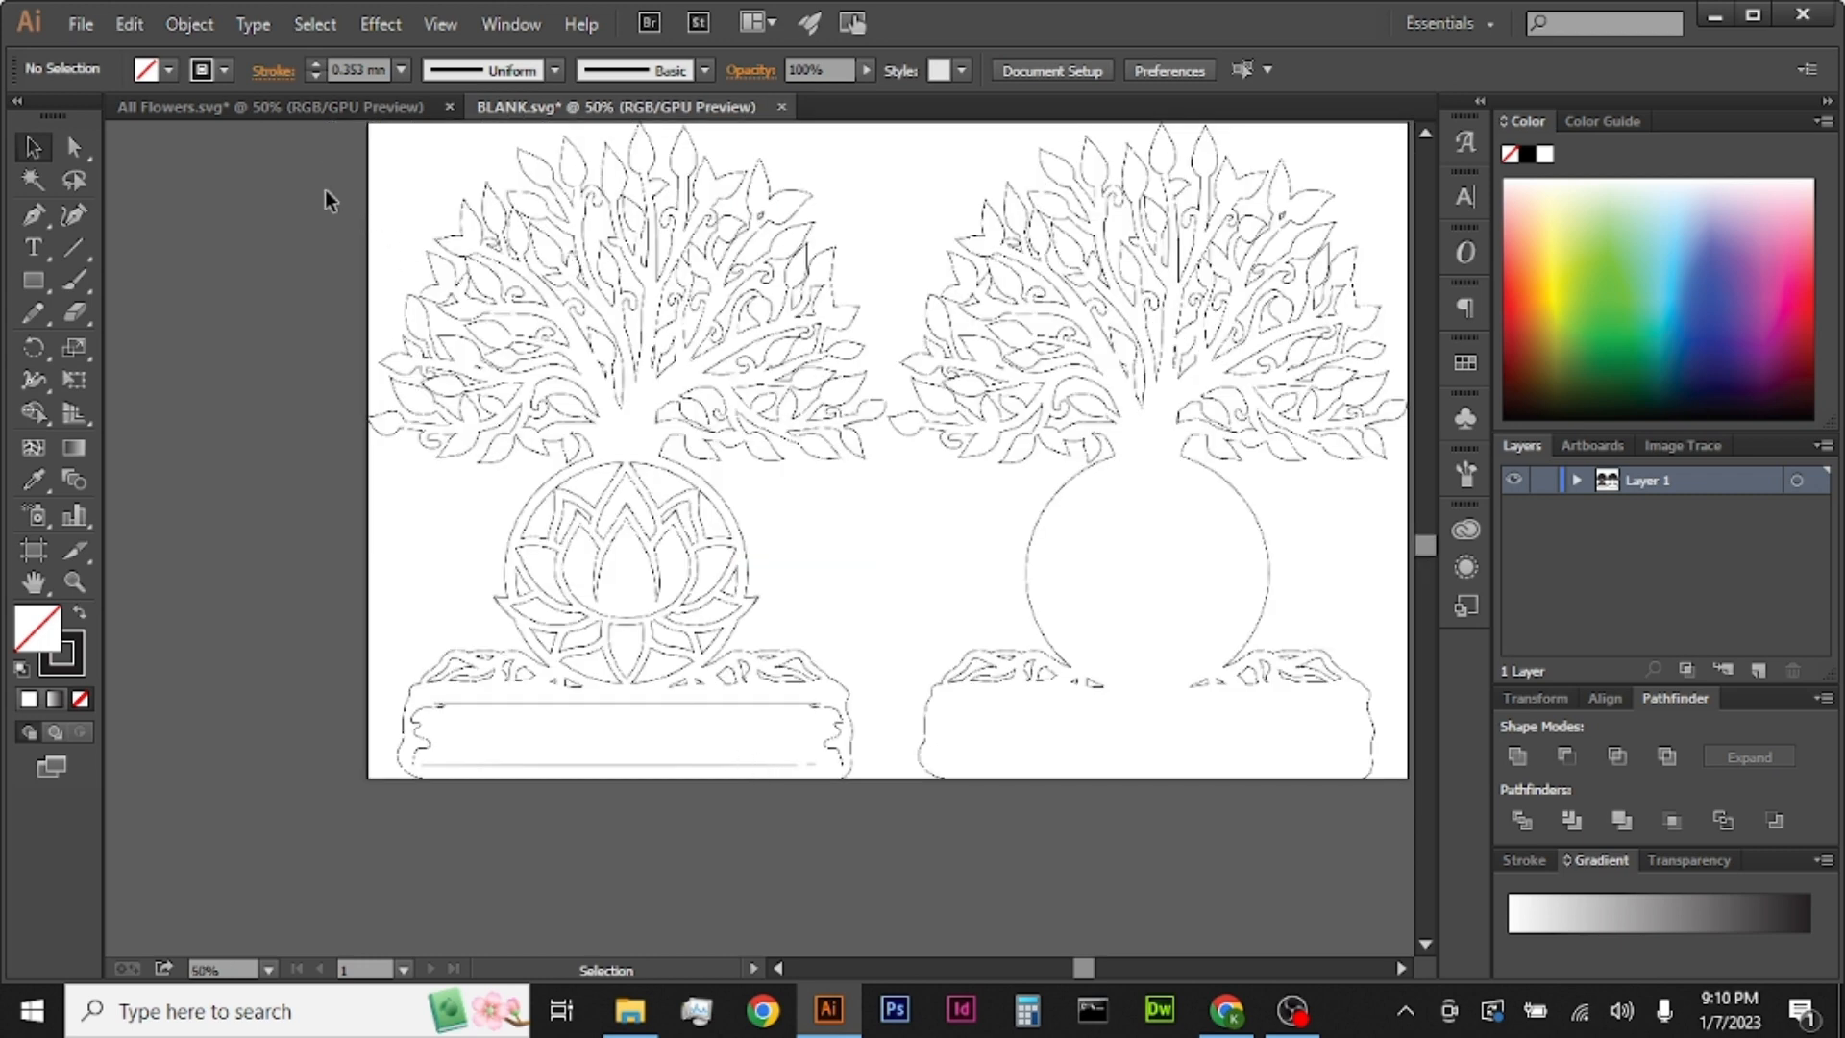
pyautogui.moveTo(388, 136); pyautogui.dragTo(800, 809)
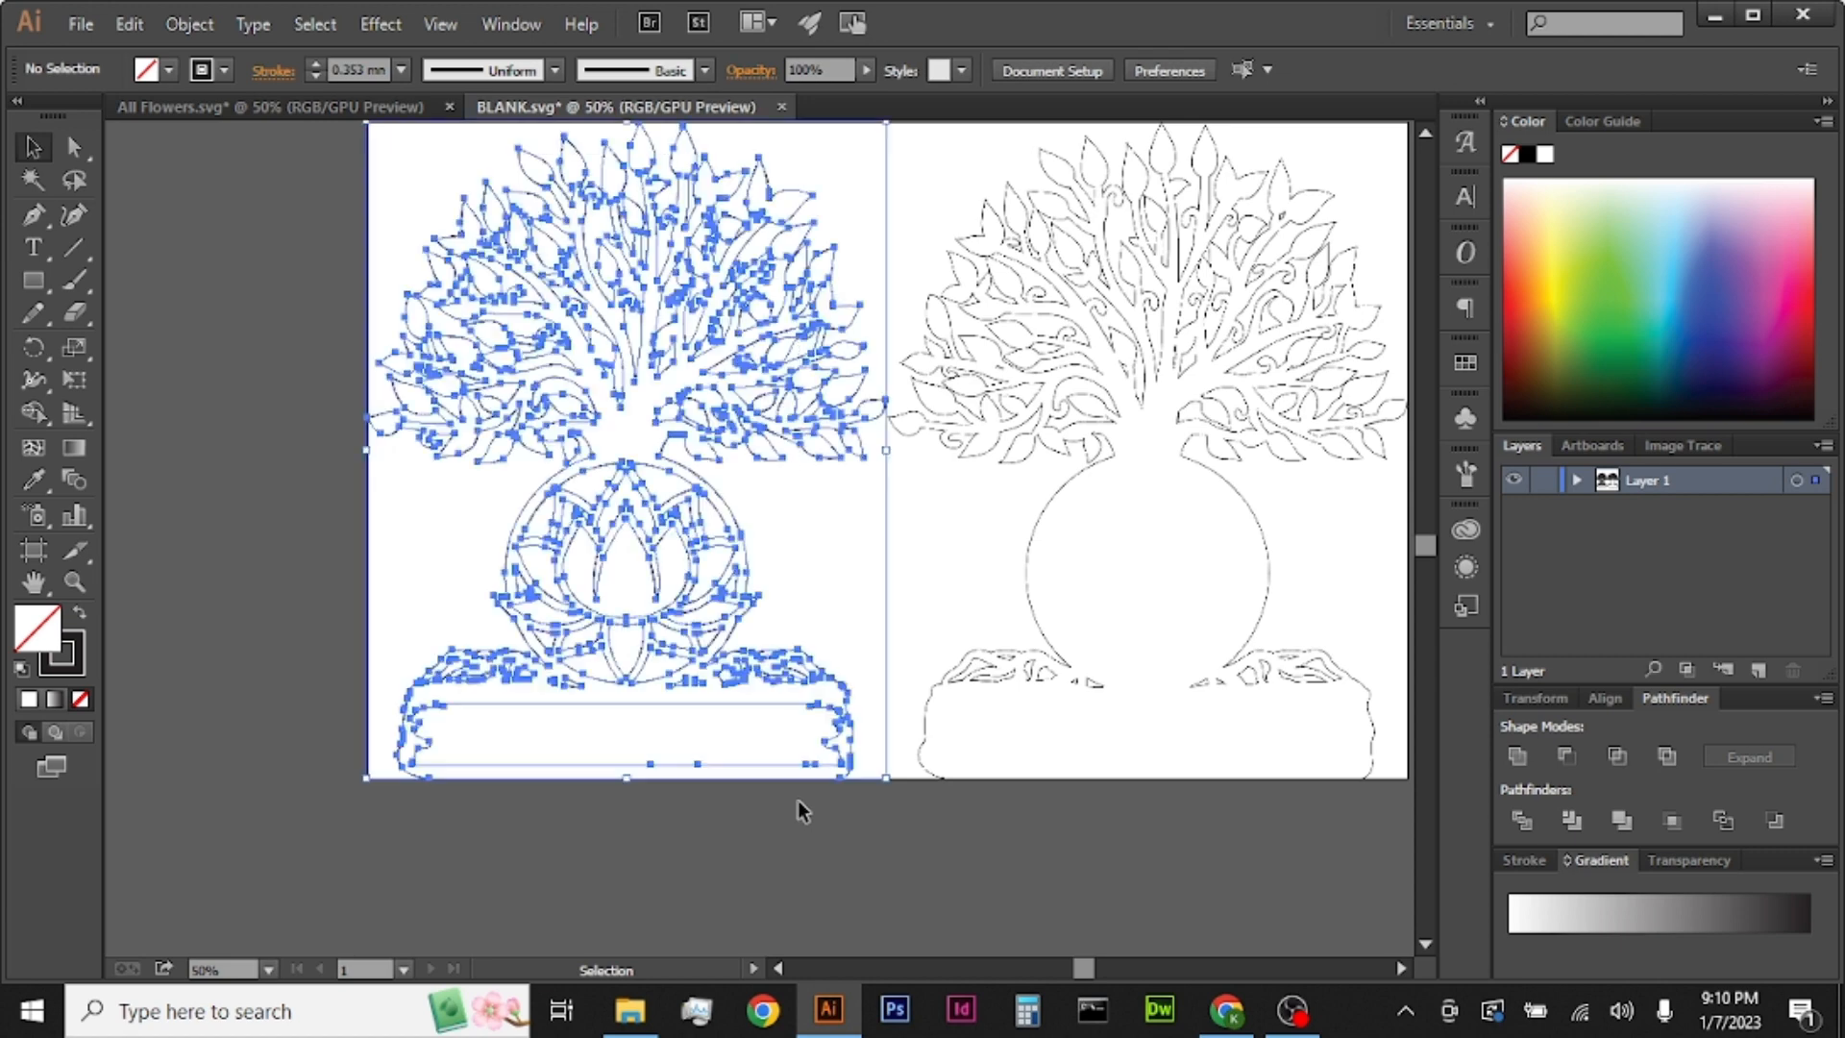
pyautogui.click(189, 24)
pyautogui.moveTo(385, 908)
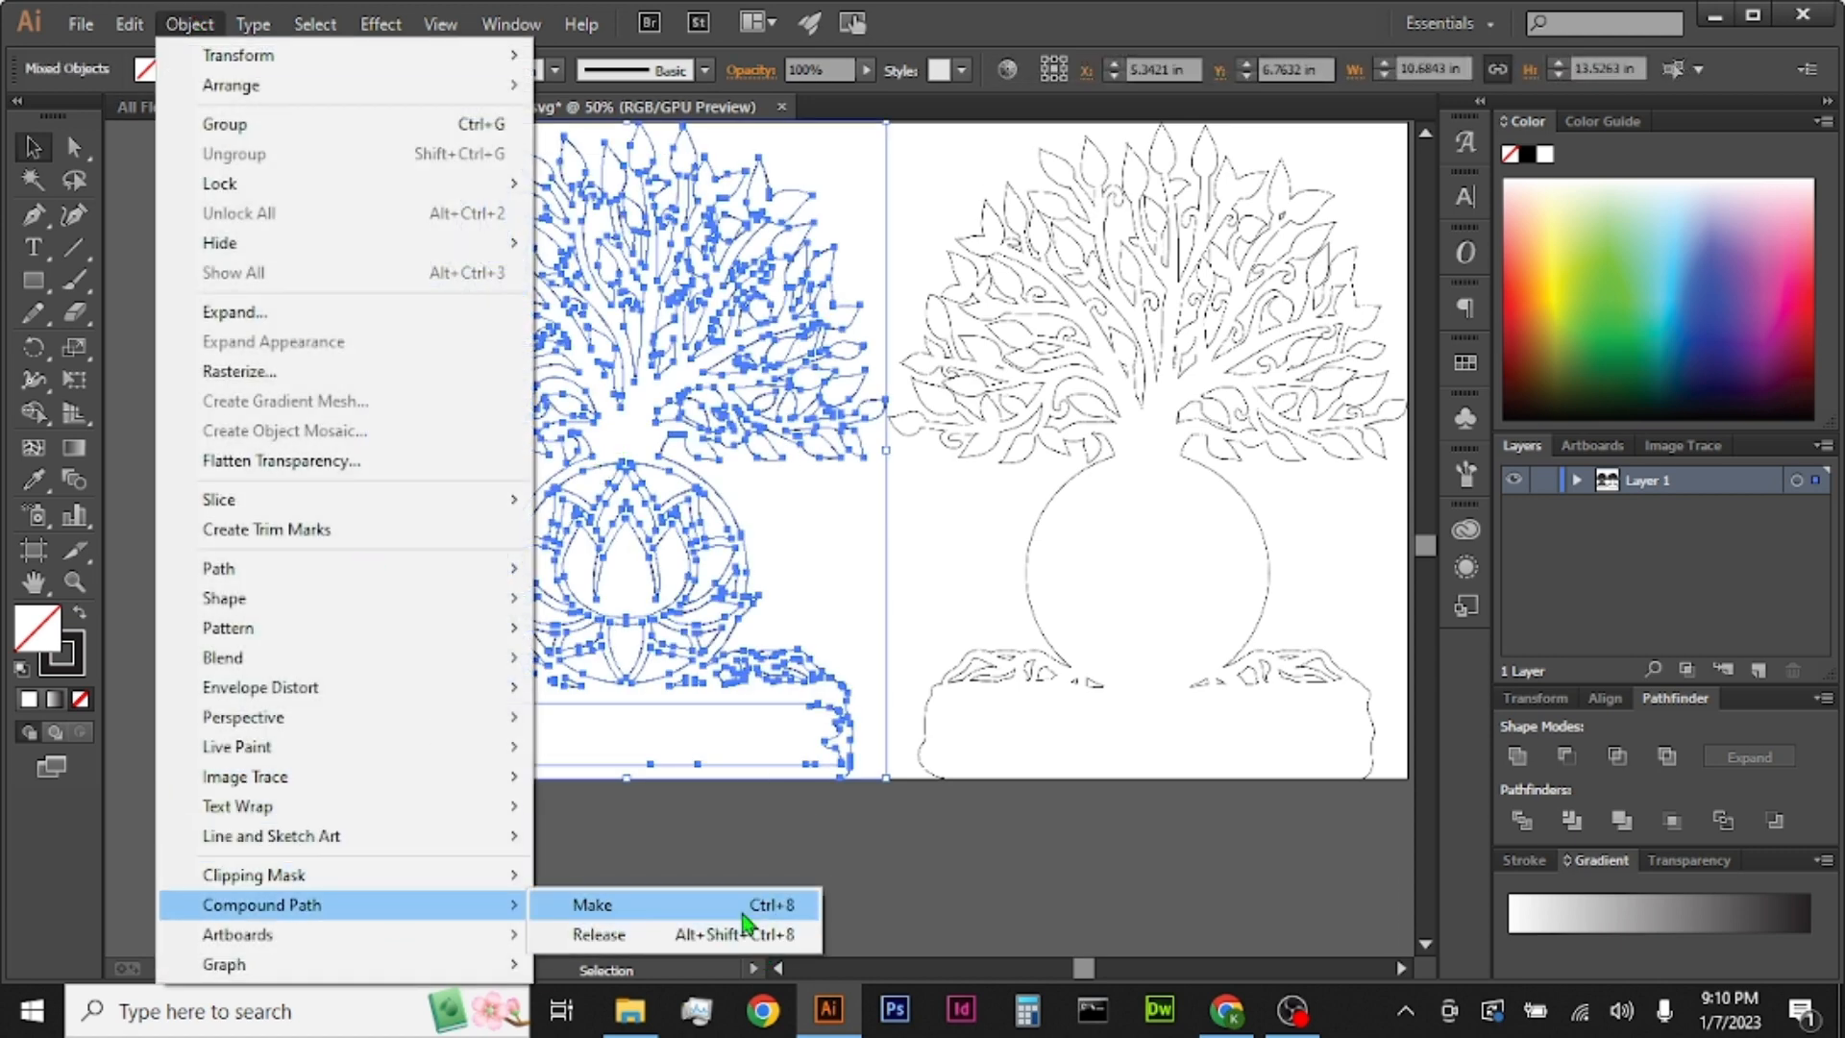
pyautogui.click(749, 907)
pyautogui.click(839, 853)
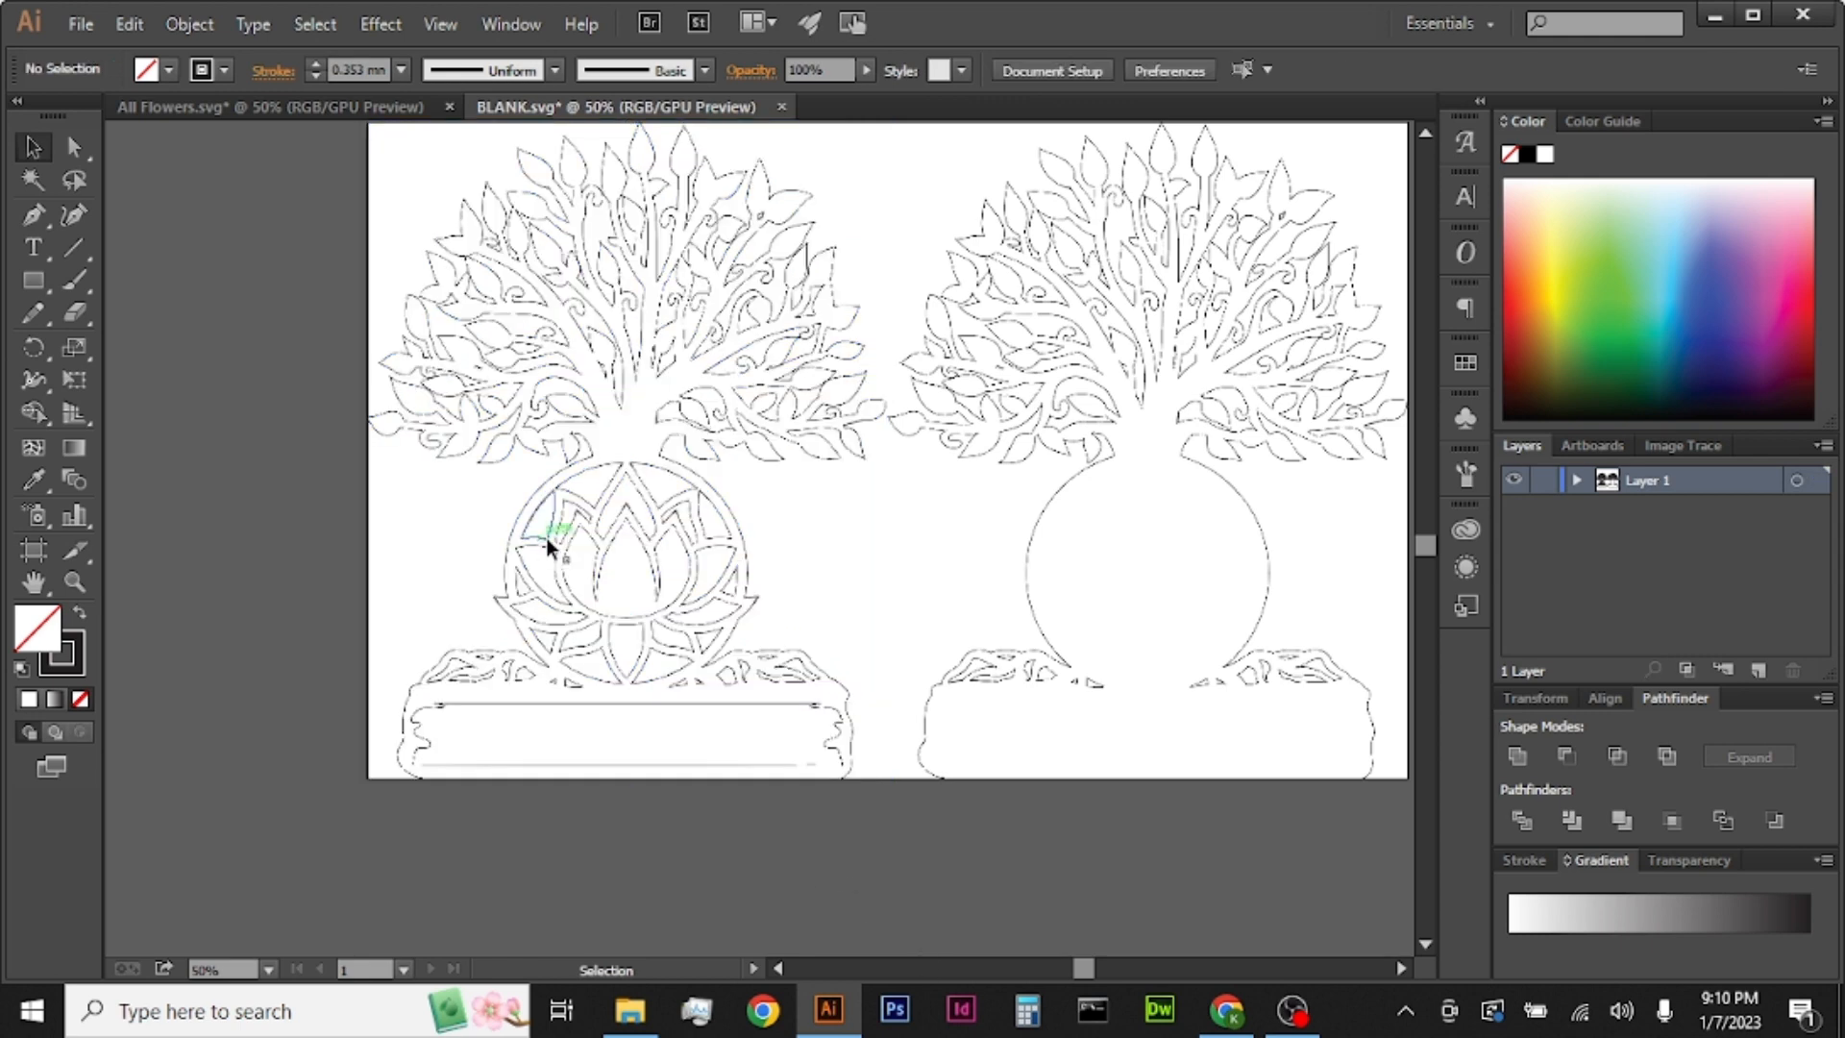
pyautogui.scroll(1, 577, 529)
pyautogui.click(603, 594)
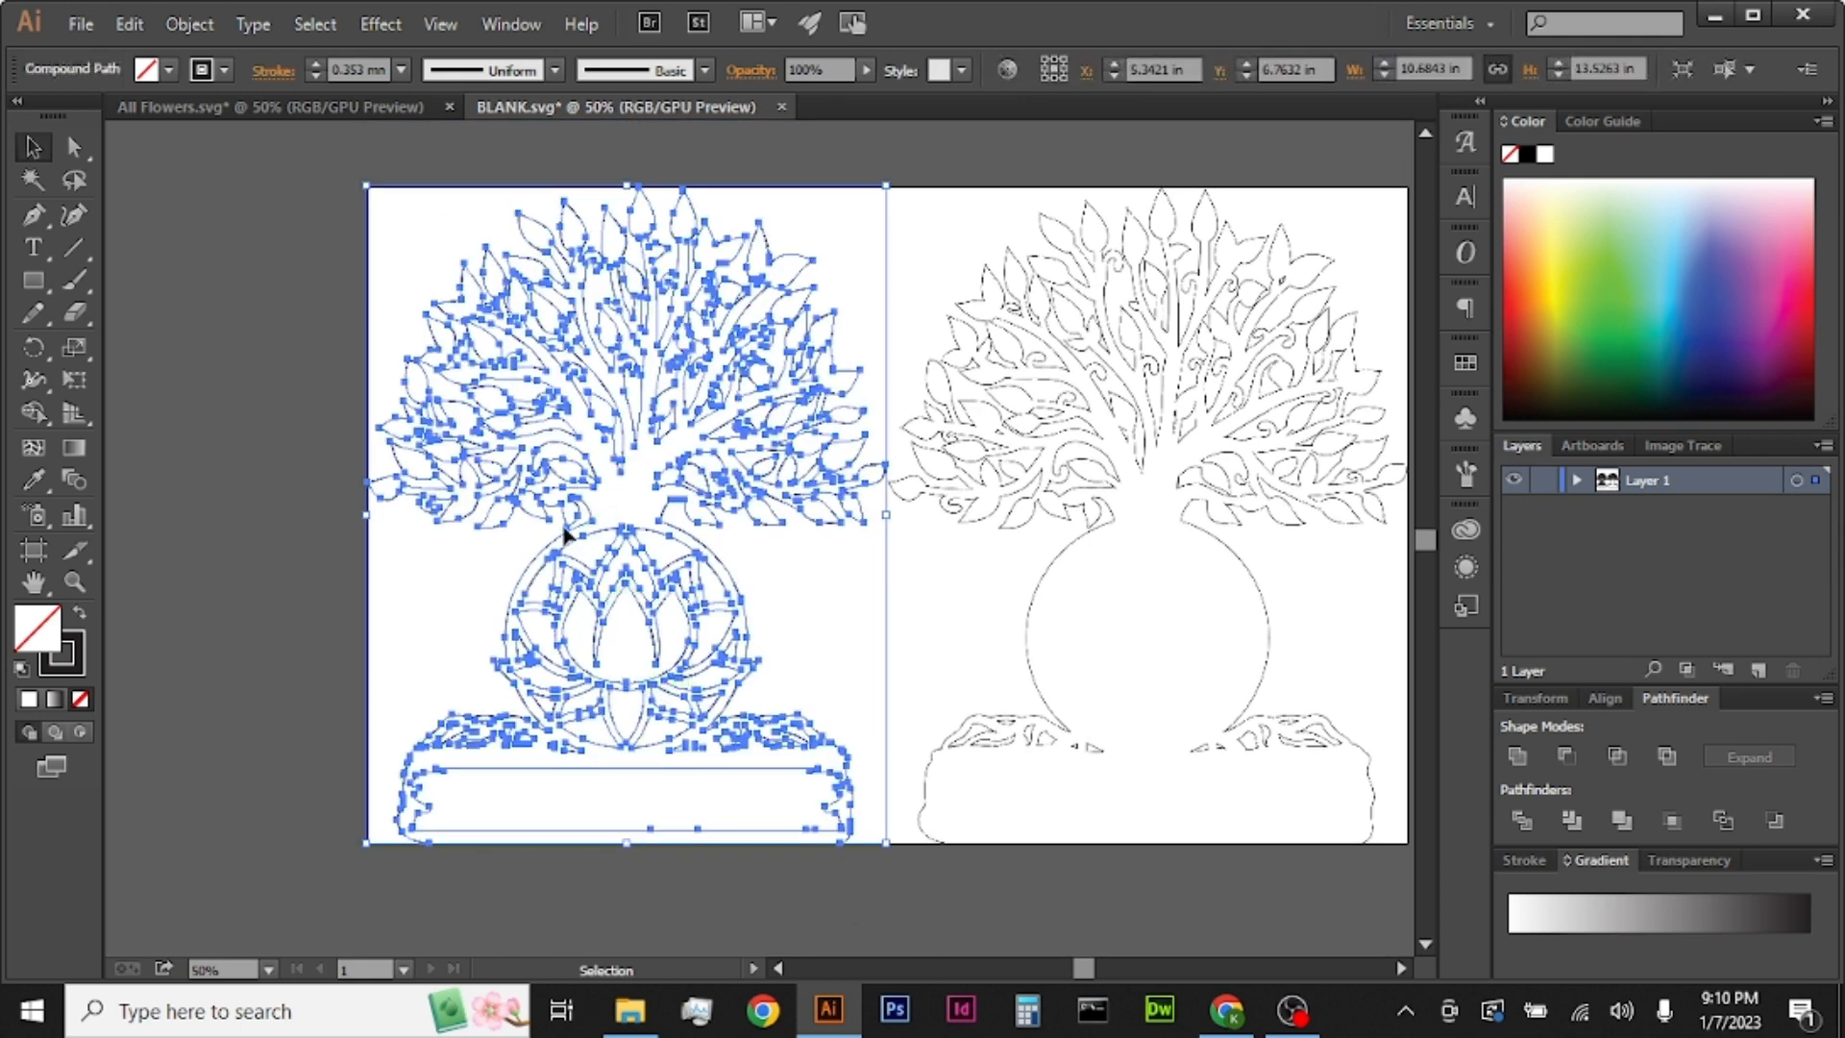
pyautogui.click(930, 607)
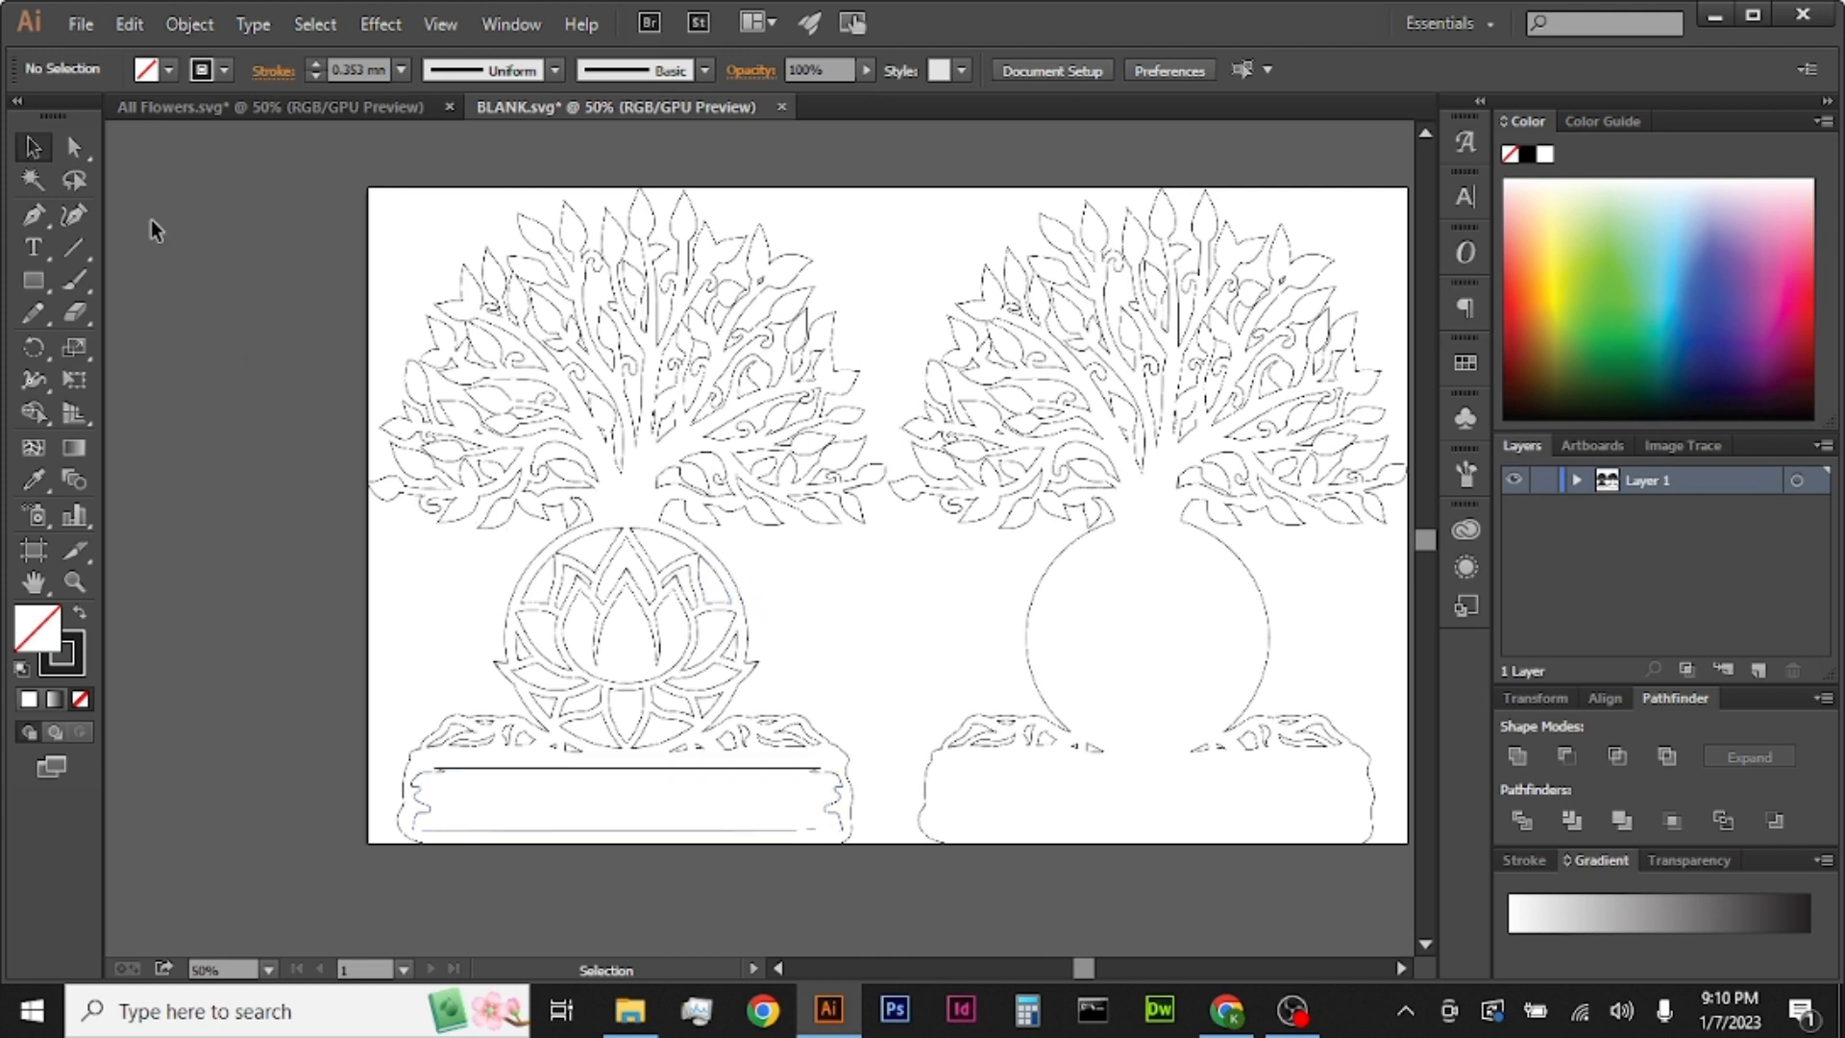
# Step: Add a centre-aligned text area spanning the left design's nameplate opening, containing the word PEANUT
pyautogui.click(33, 247)
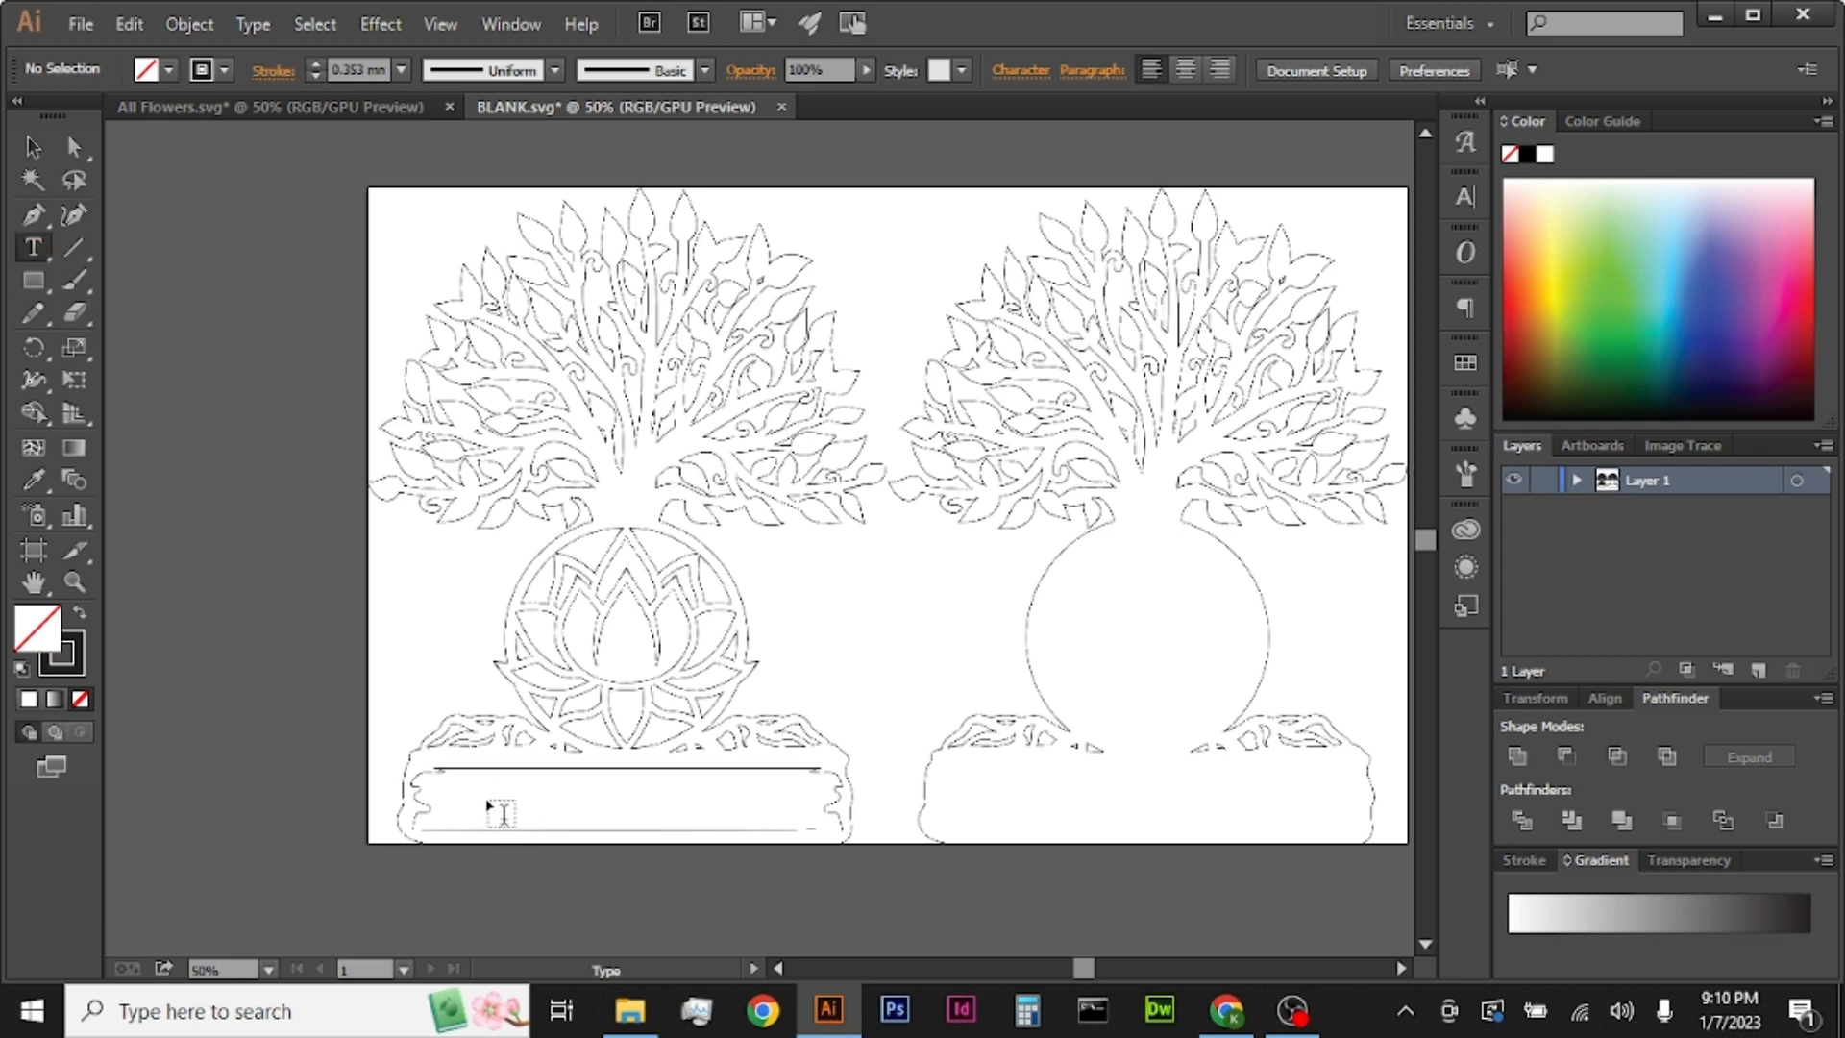
pyautogui.scroll(1, 548, 898)
pyautogui.scroll(2, 547, 897)
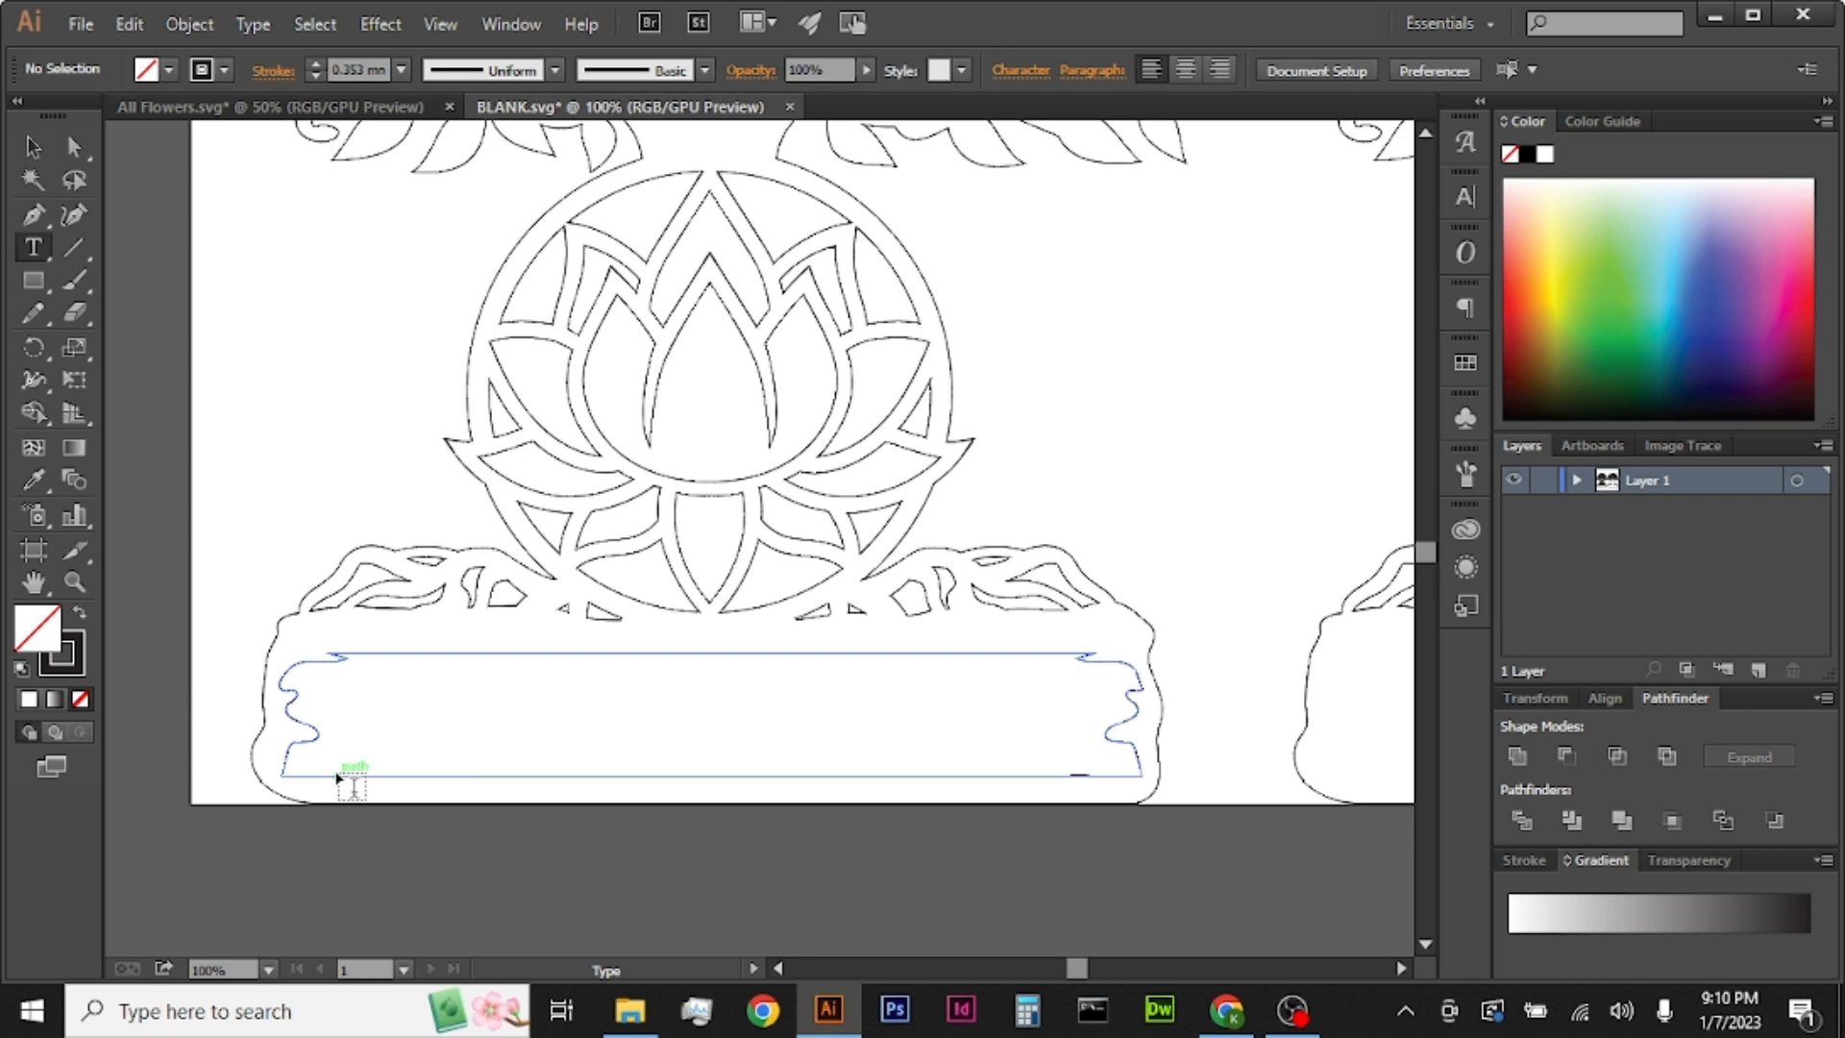
pyautogui.moveTo(300, 792); pyautogui.dragTo(1139, 631)
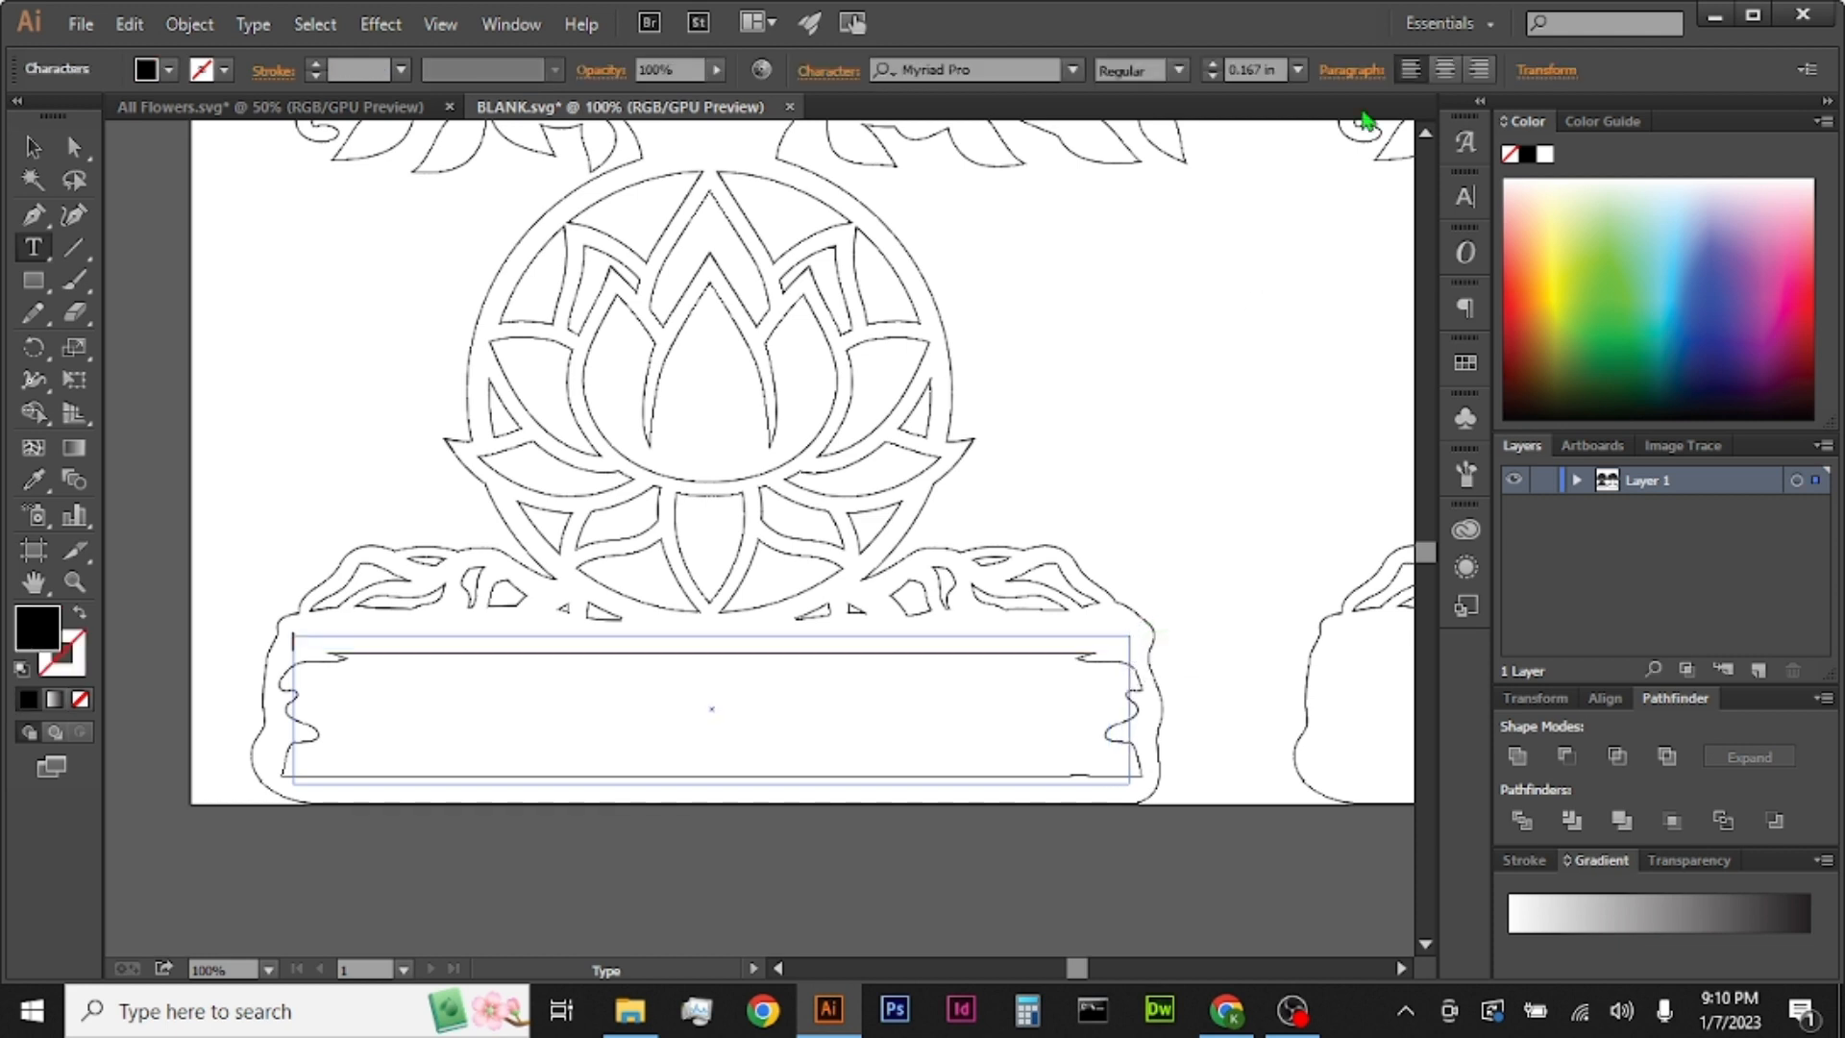
pyautogui.click(1446, 71)
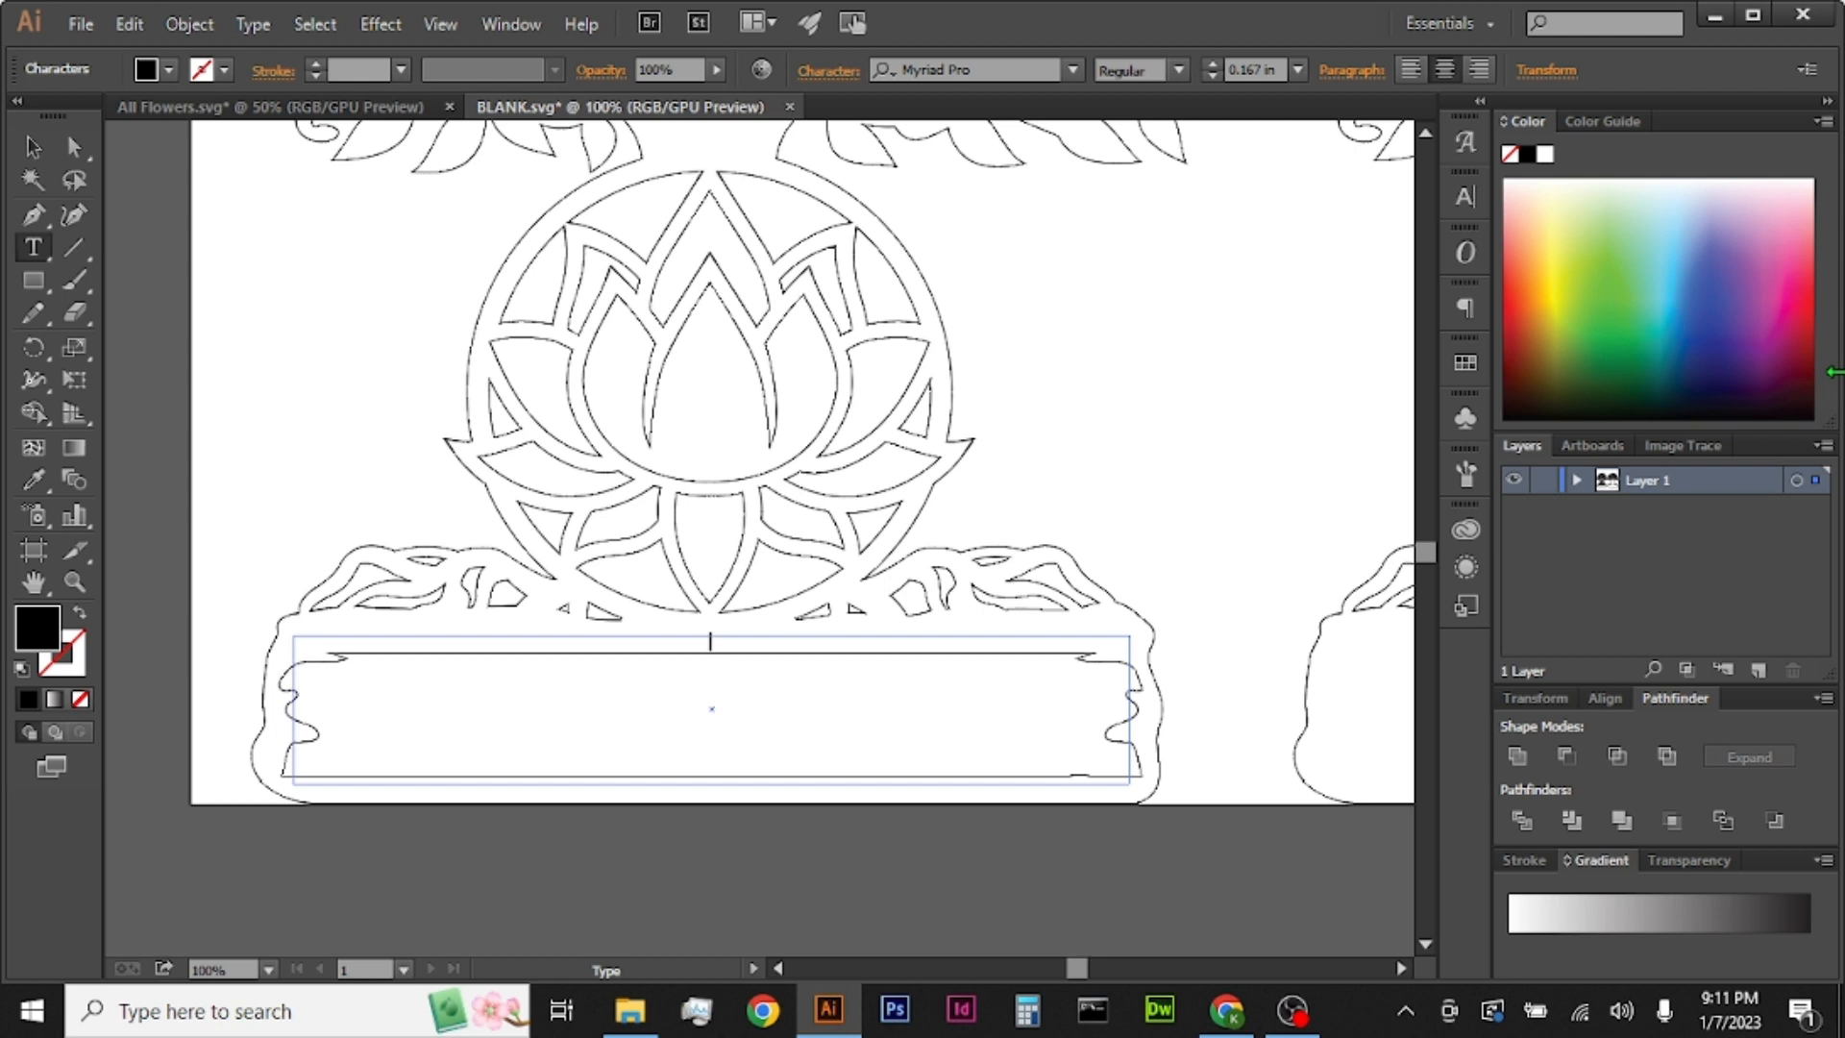
pyautogui.write('NUT')
# Step: Set the PEANUT text to the Antarctican Headline Bold font at a size of 1.625 in
pyautogui.hotkey('ctrl', 'a')
pyautogui.click(1034, 66)
pyautogui.write('ant')
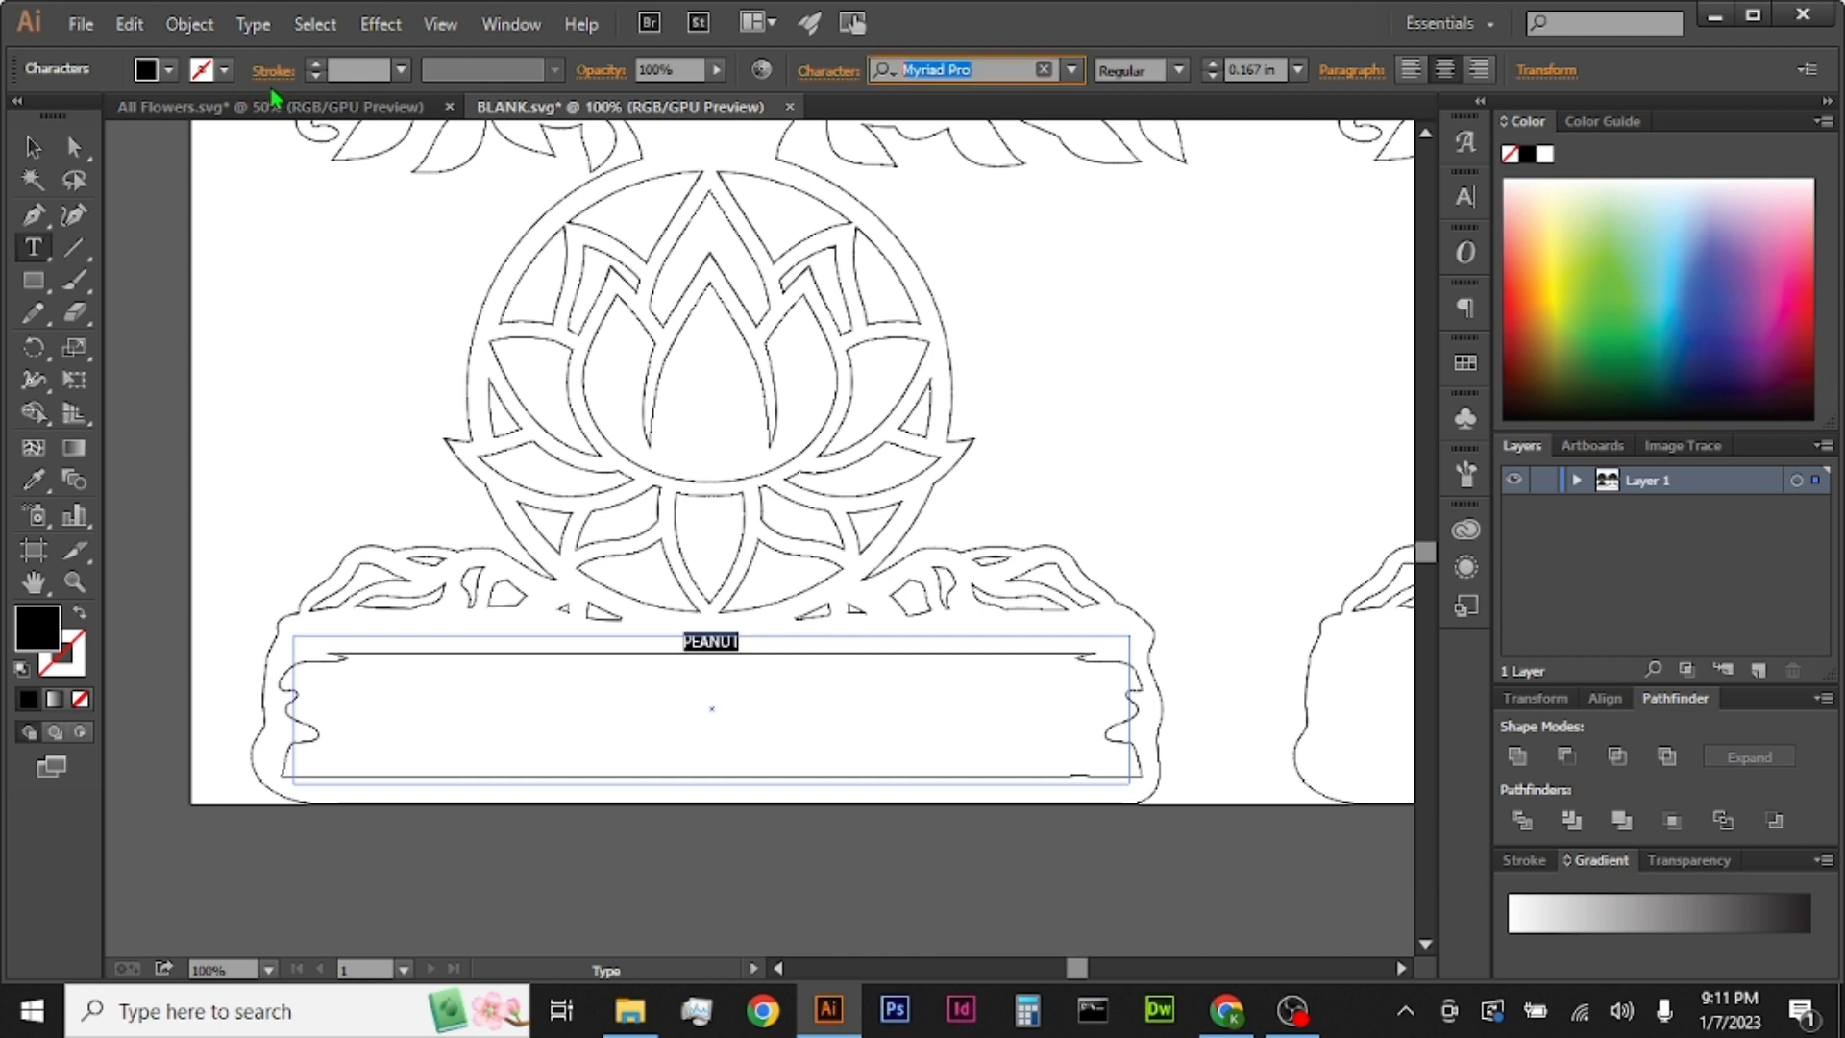
pyautogui.write('a')
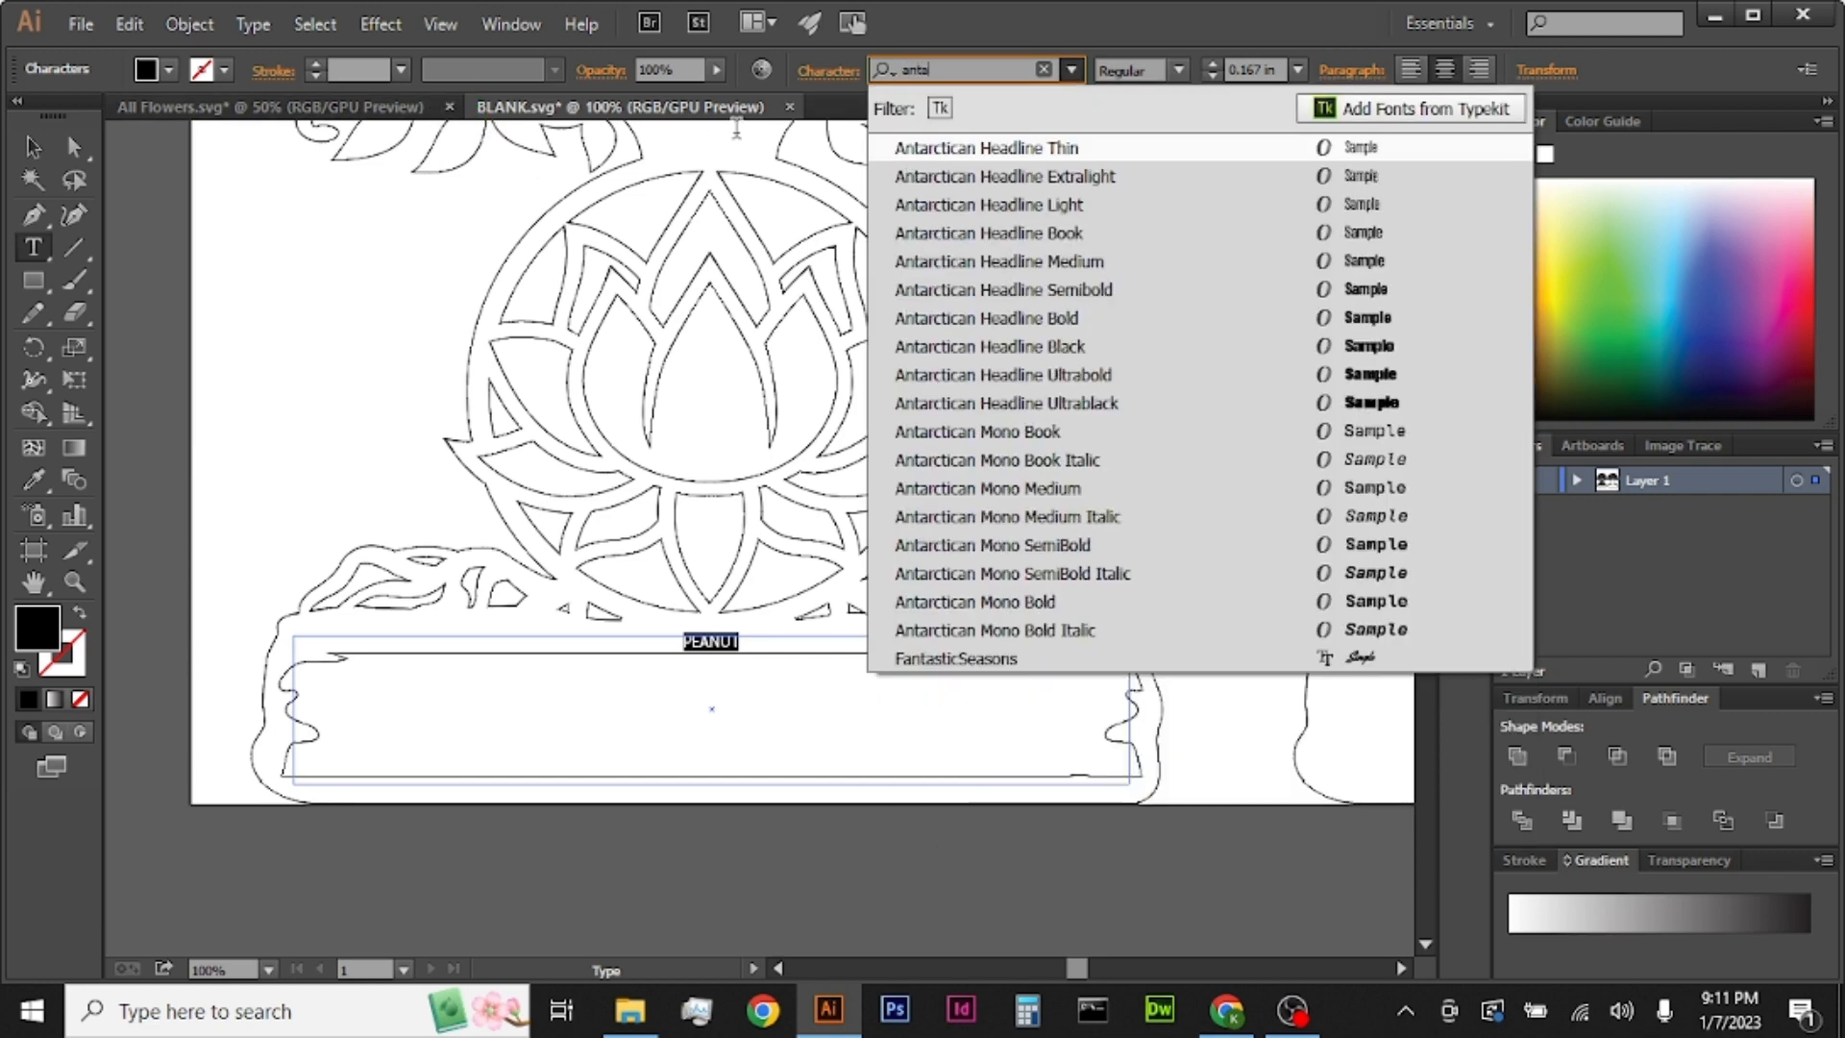
pyautogui.click(1192, 318)
pyautogui.click(1215, 66)
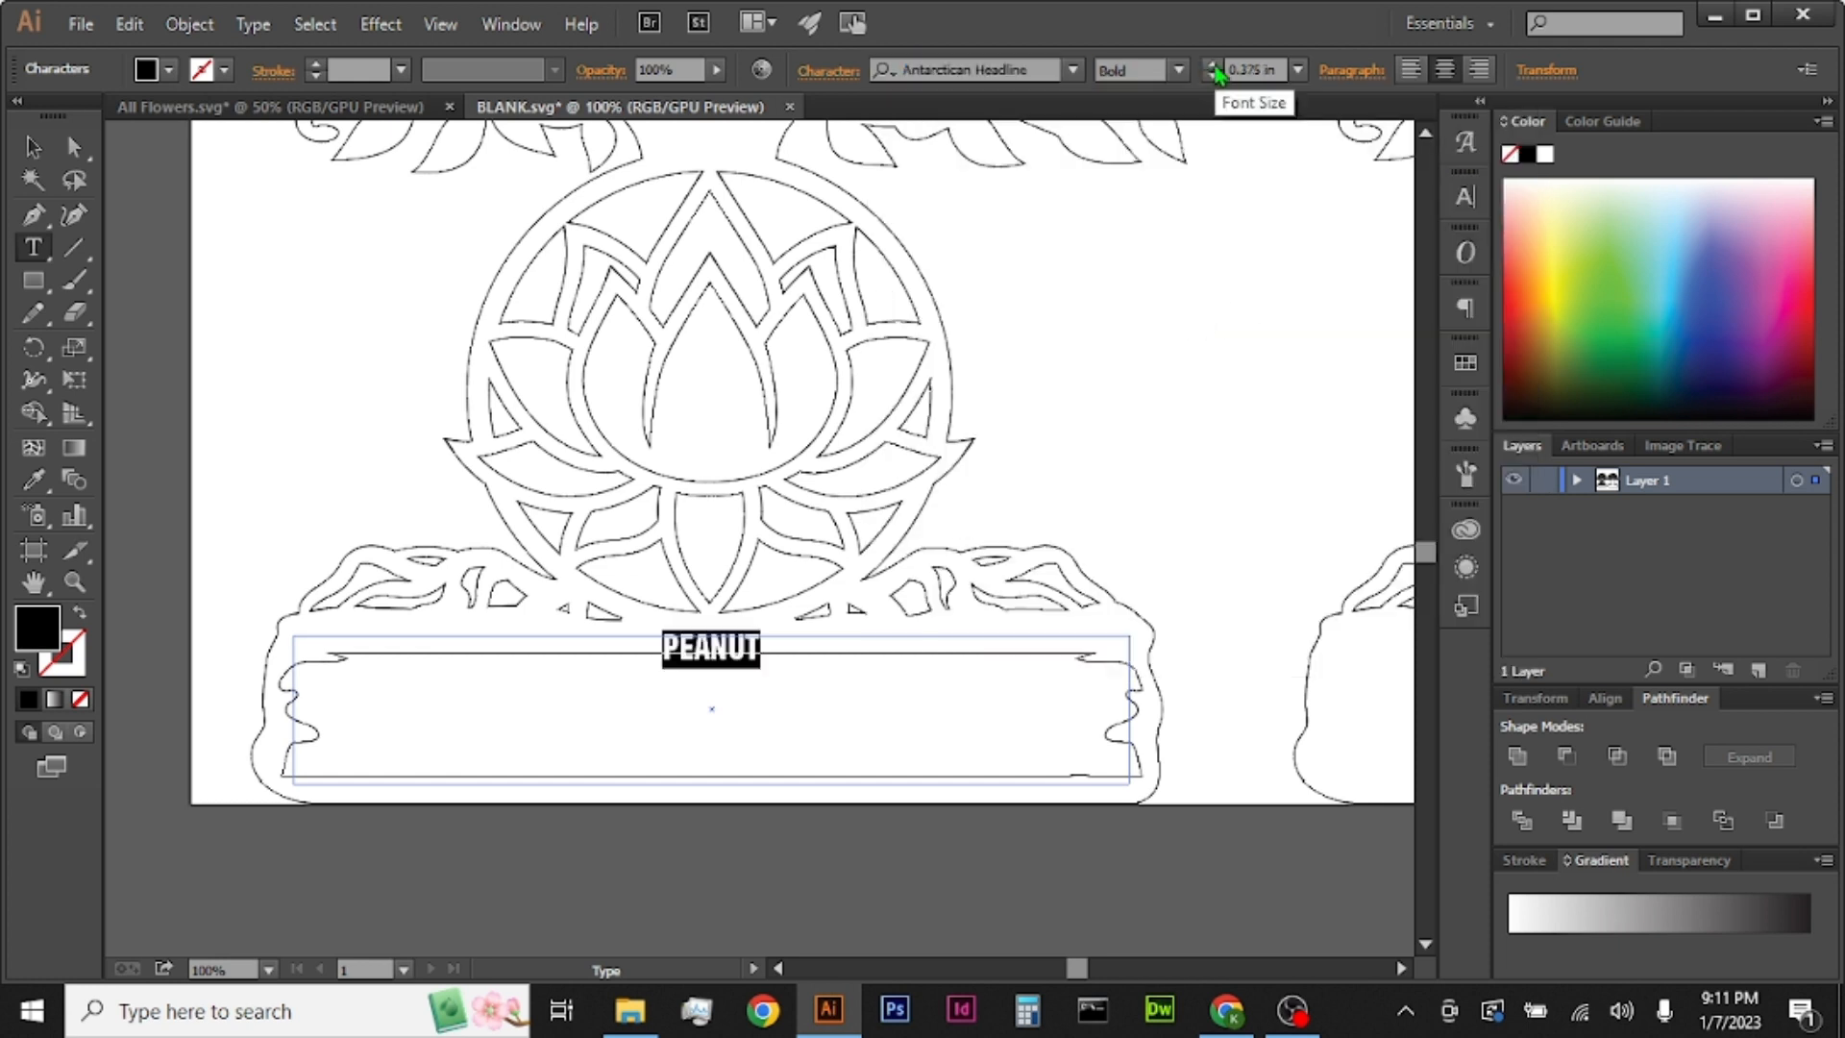
pyautogui.click(1215, 68)
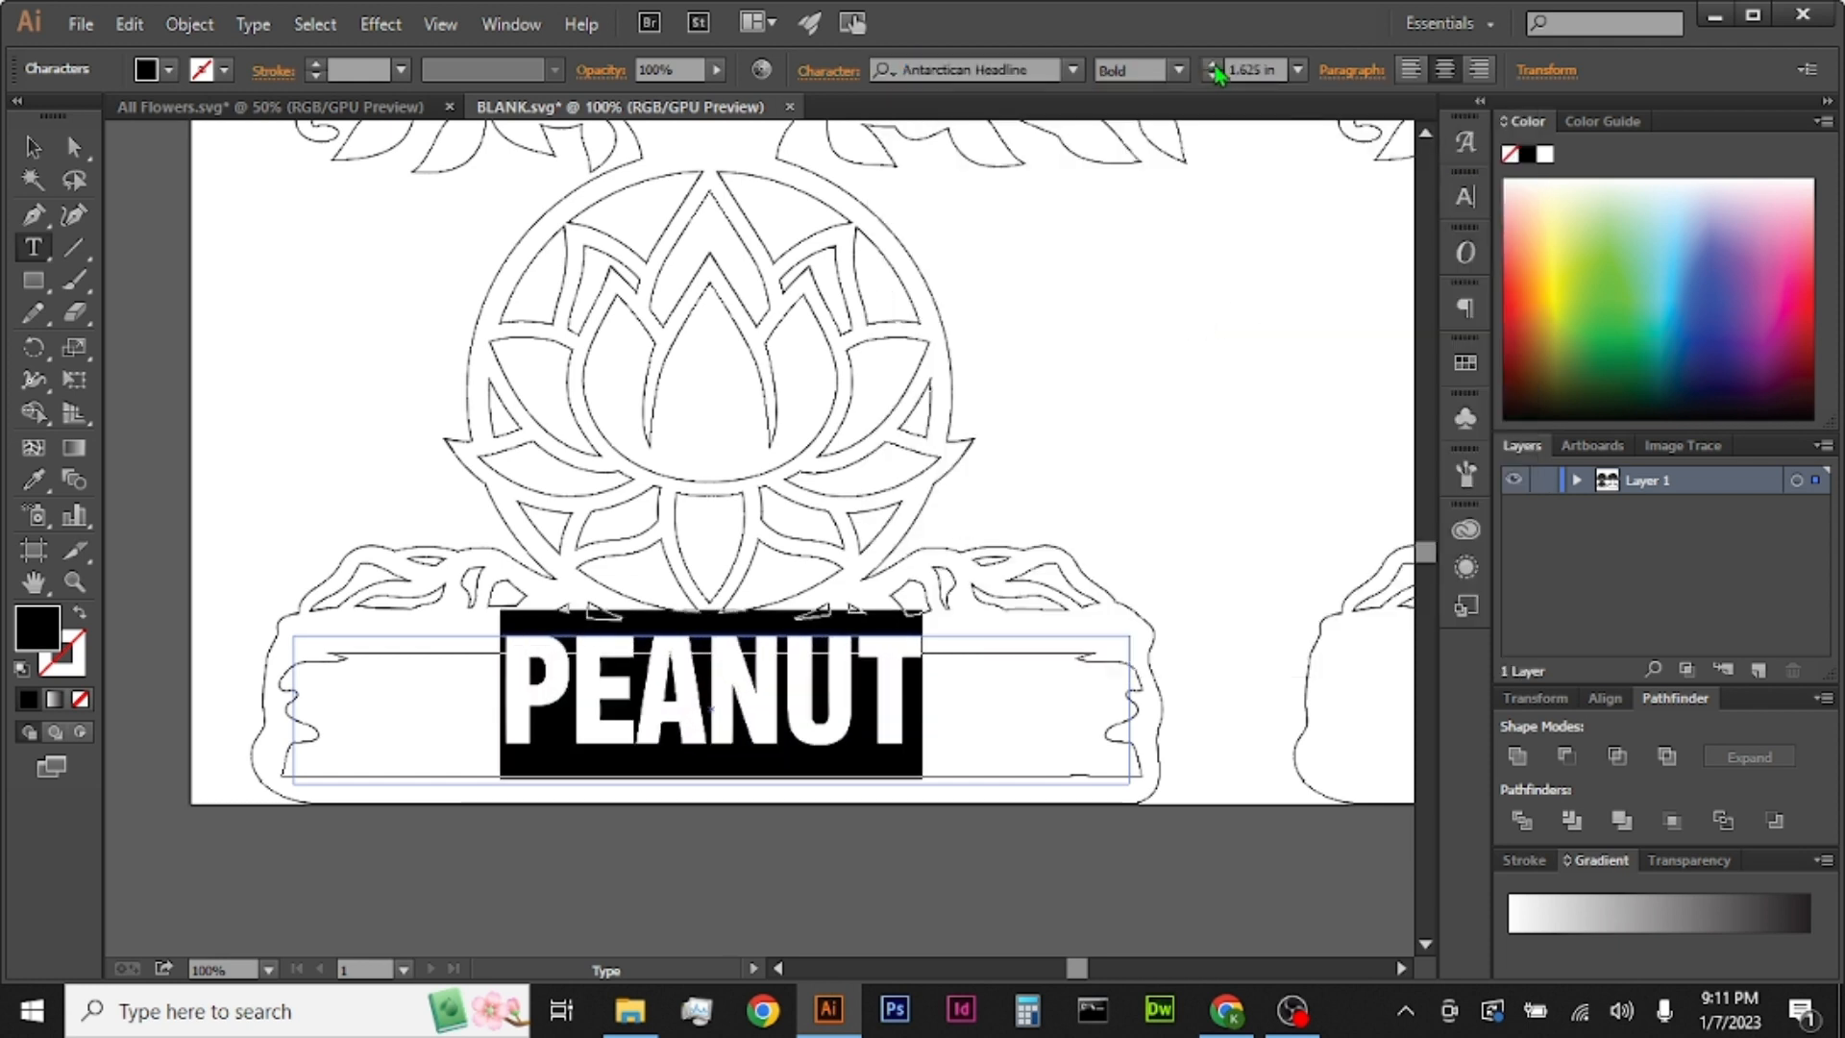
pyautogui.press('Right')
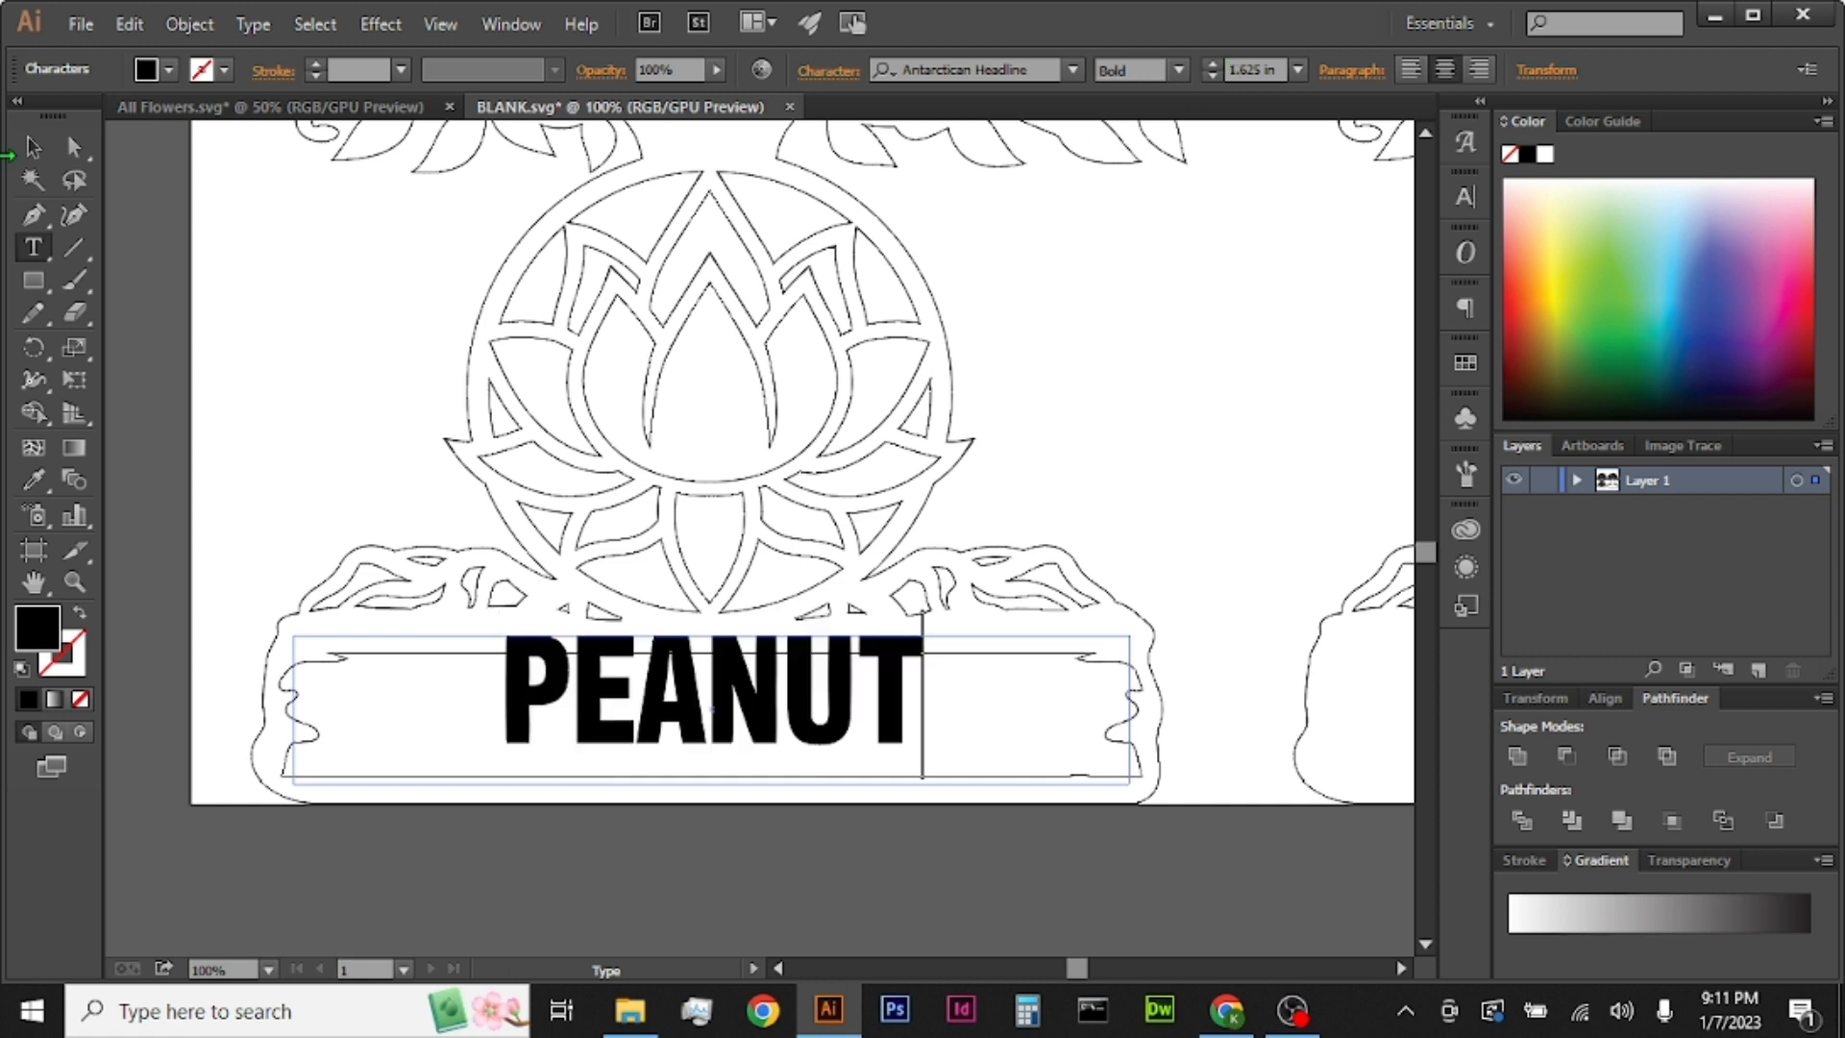
# Step: Move the PEANUT text down into the nameplate opening and enlarge its font size to 2 in
pyautogui.click(31, 149)
pyautogui.moveTo(834, 636); pyautogui.dragTo(835, 651)
pyautogui.click(1214, 65)
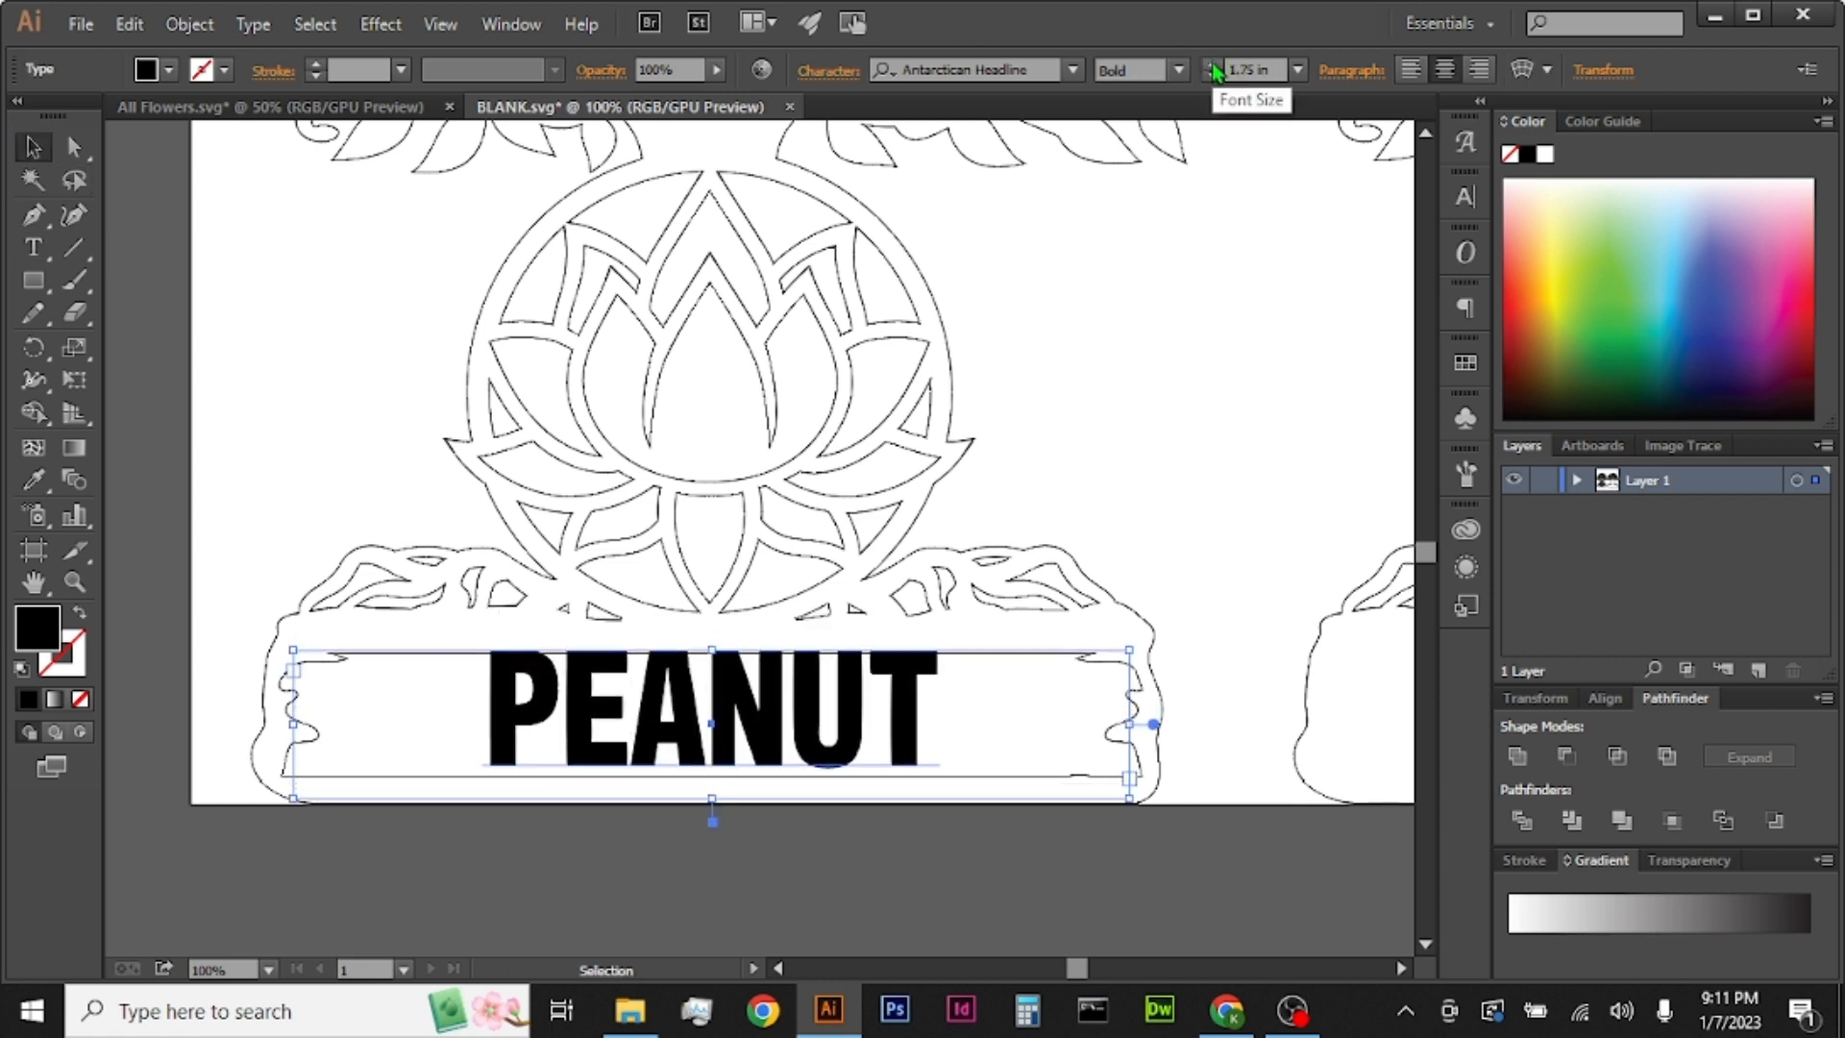
pyautogui.click(1214, 65)
pyautogui.click(1213, 66)
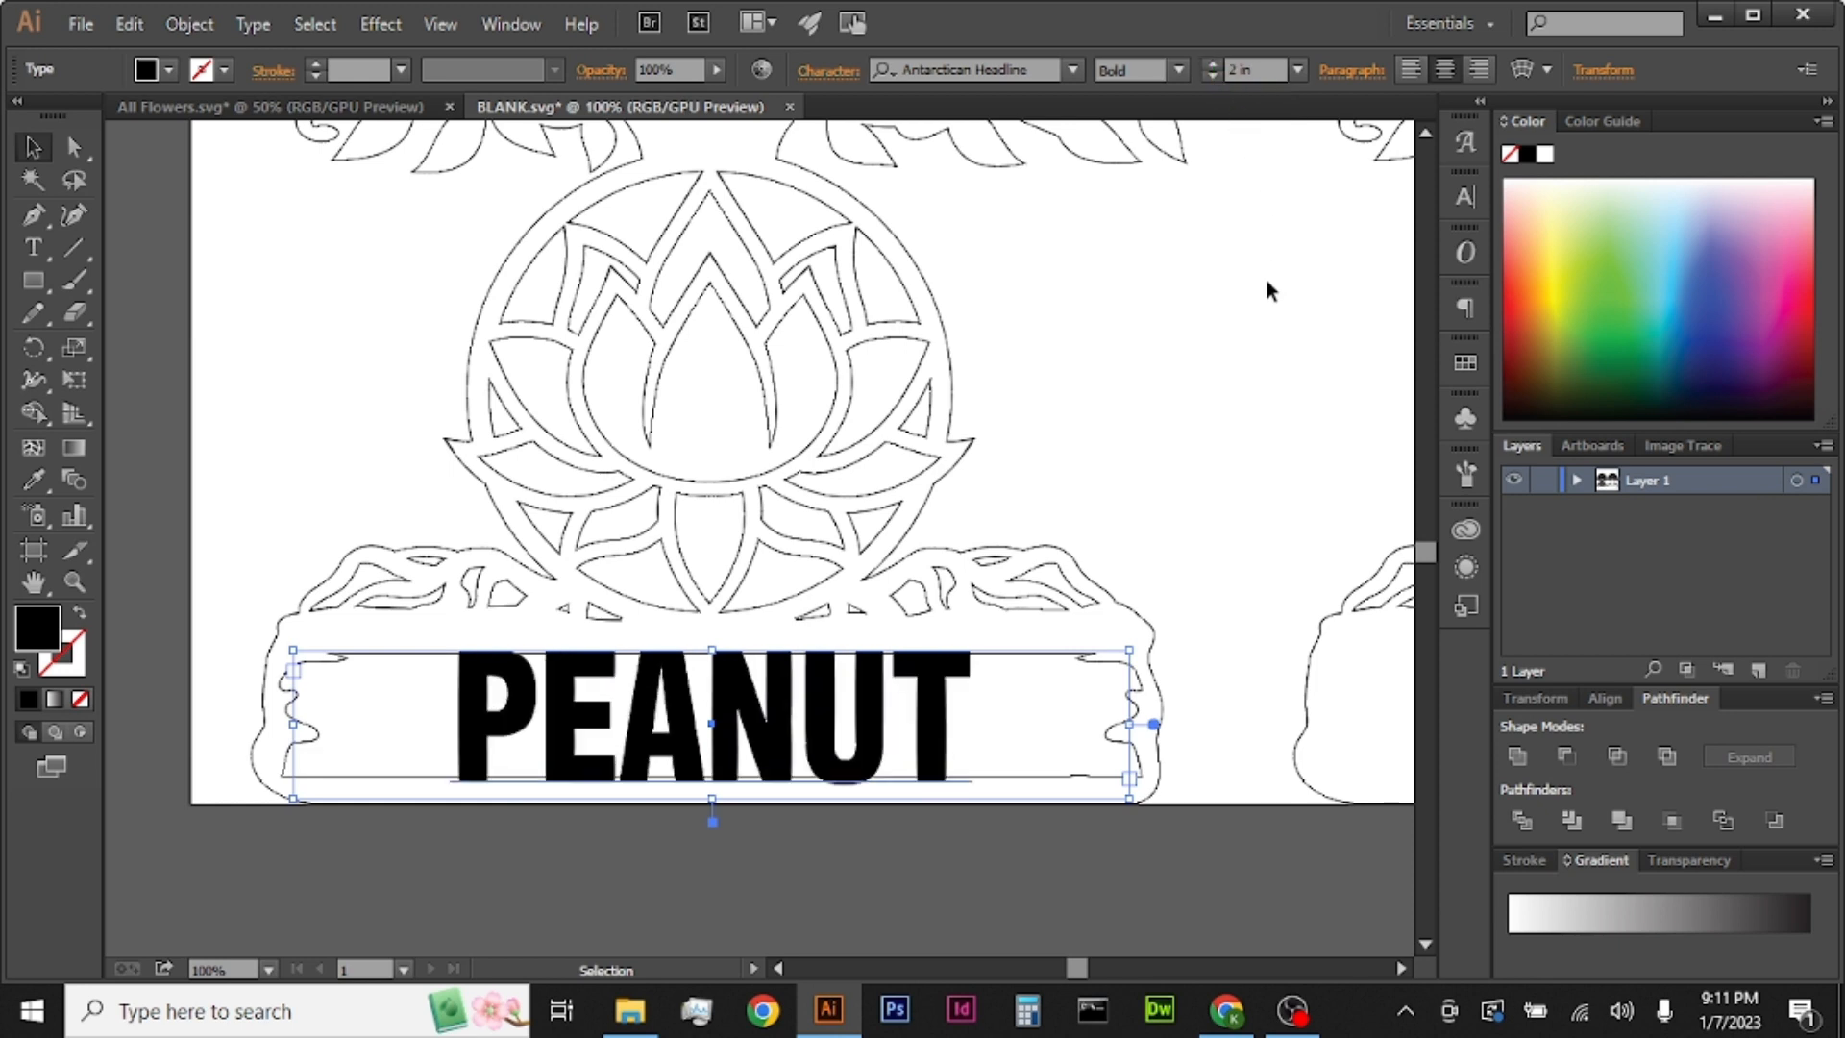
pyautogui.press('Up')
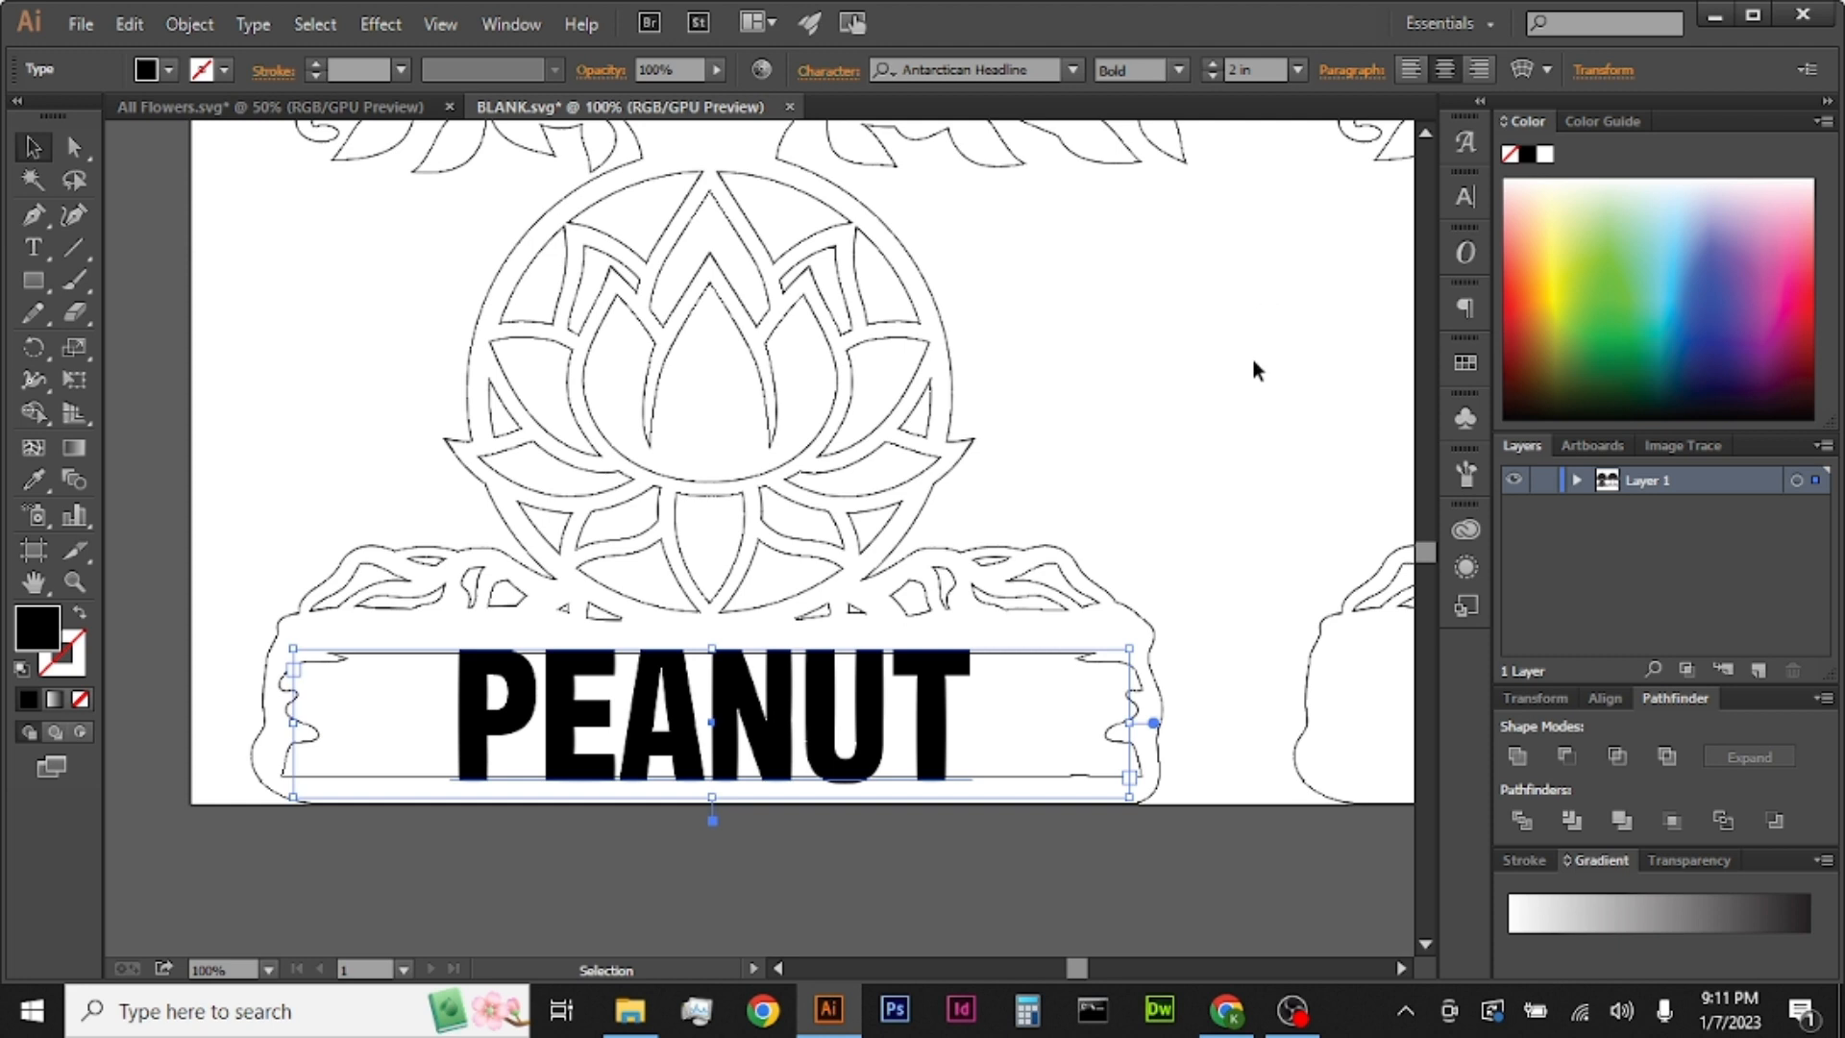
# Step: Set the PEANUT text's font size to 1.9 in and nudge it down slightly to overlap both nameplate borders
pyautogui.doubleClick(1232, 69)
pyautogui.write('1.9')
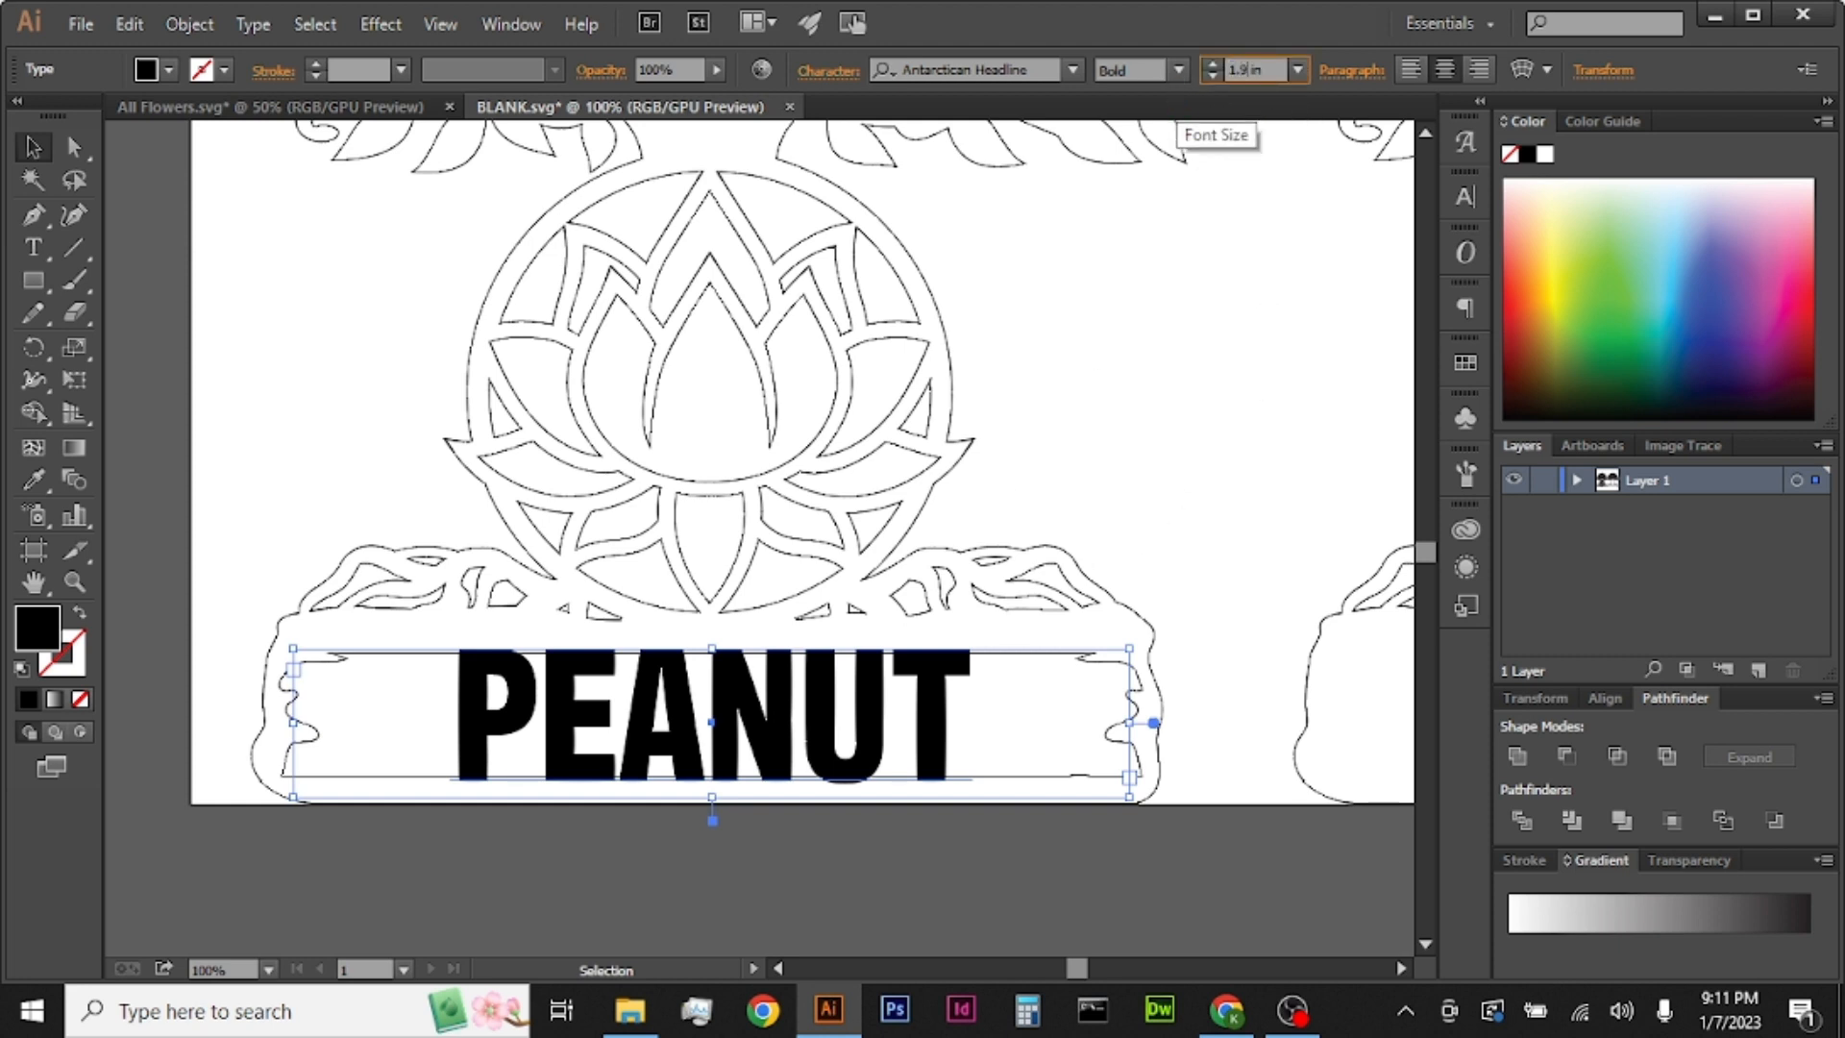
pyautogui.press('Return')
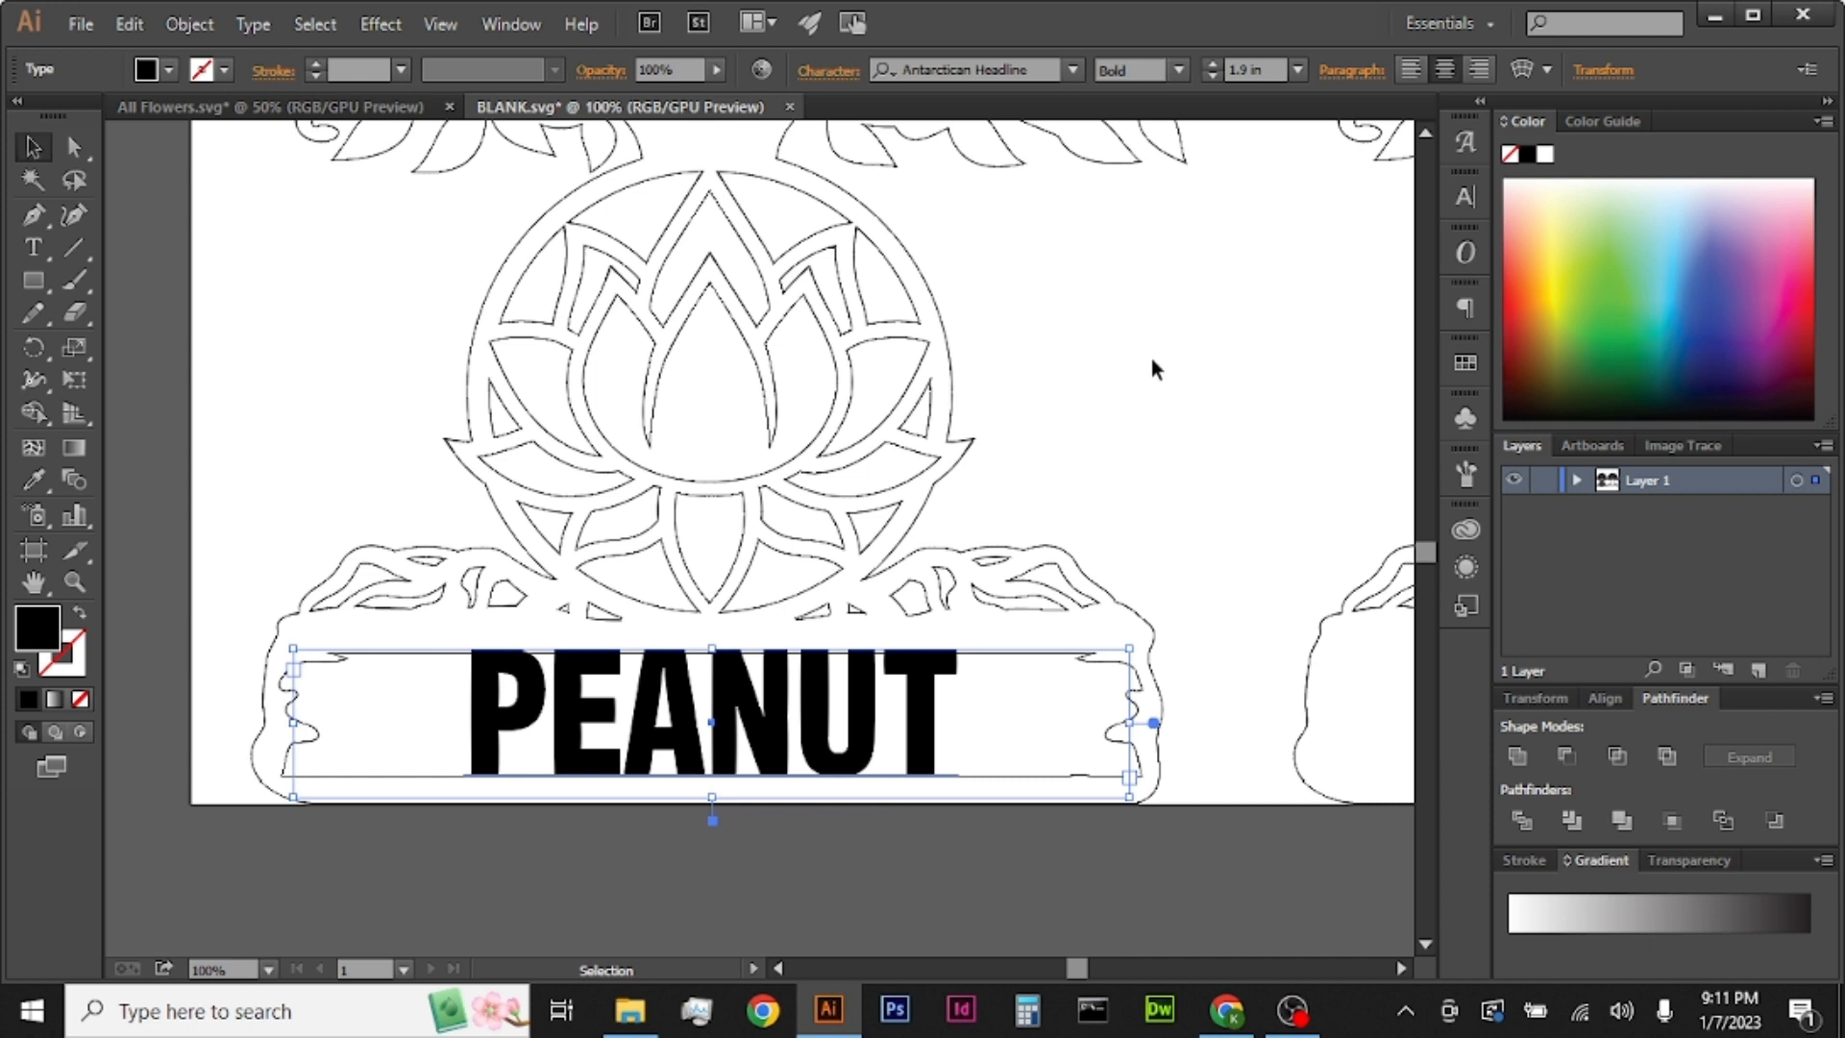
pyautogui.press('Down')
pyautogui.press('Down')
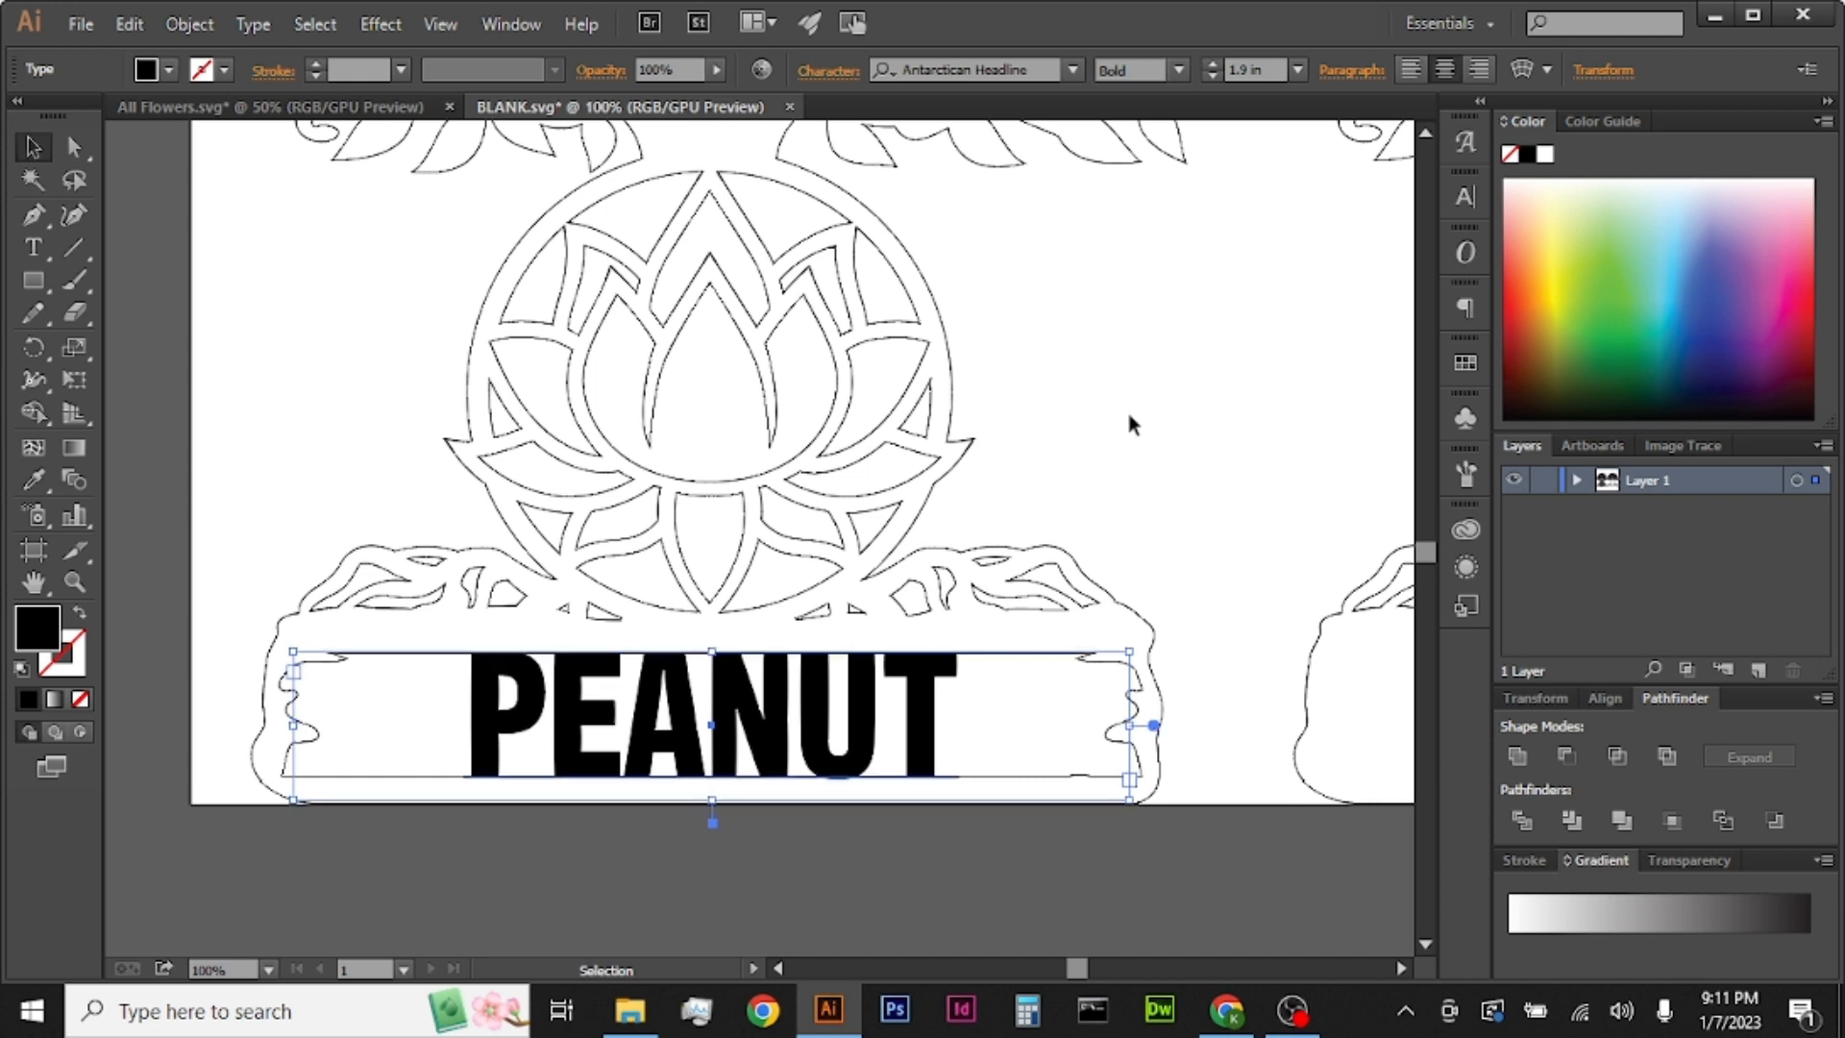
# Step: Change the fill colour of the PEANUT text to bright red
pyautogui.doubleClick(40, 638)
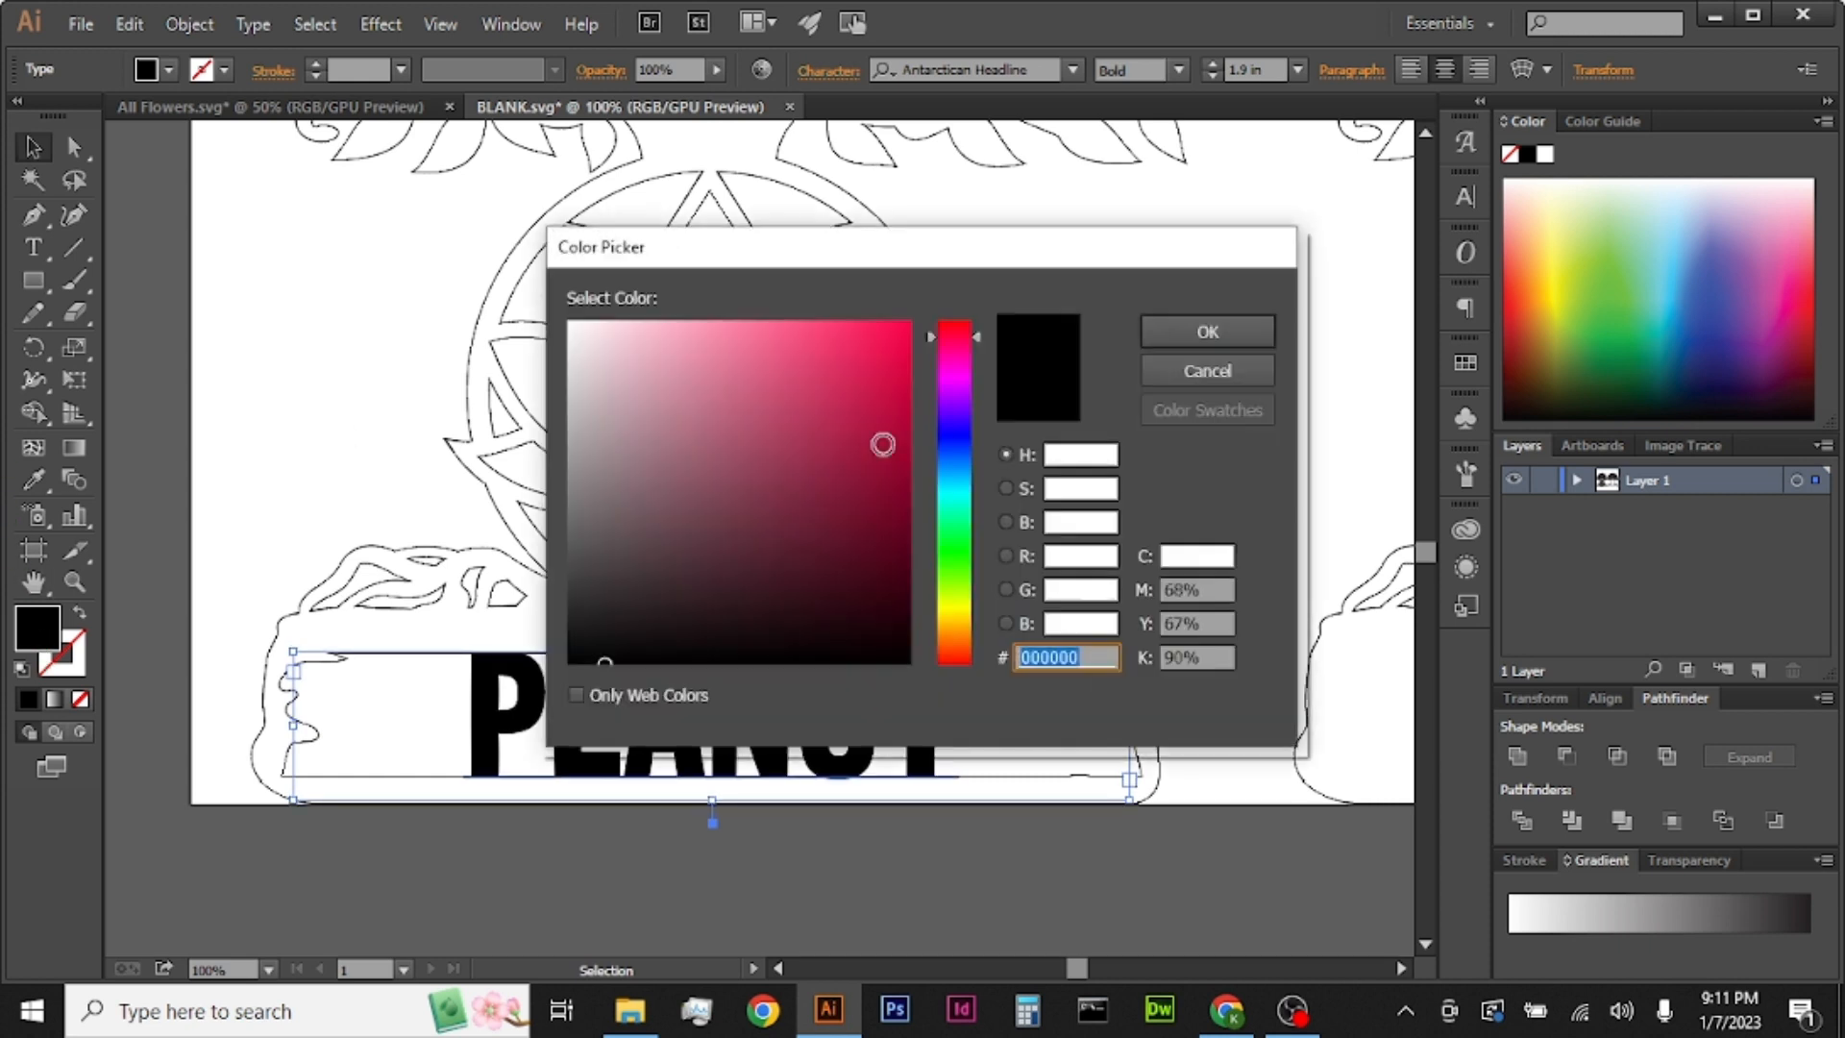
pyautogui.write('f7084d')
pyautogui.click(961, 319)
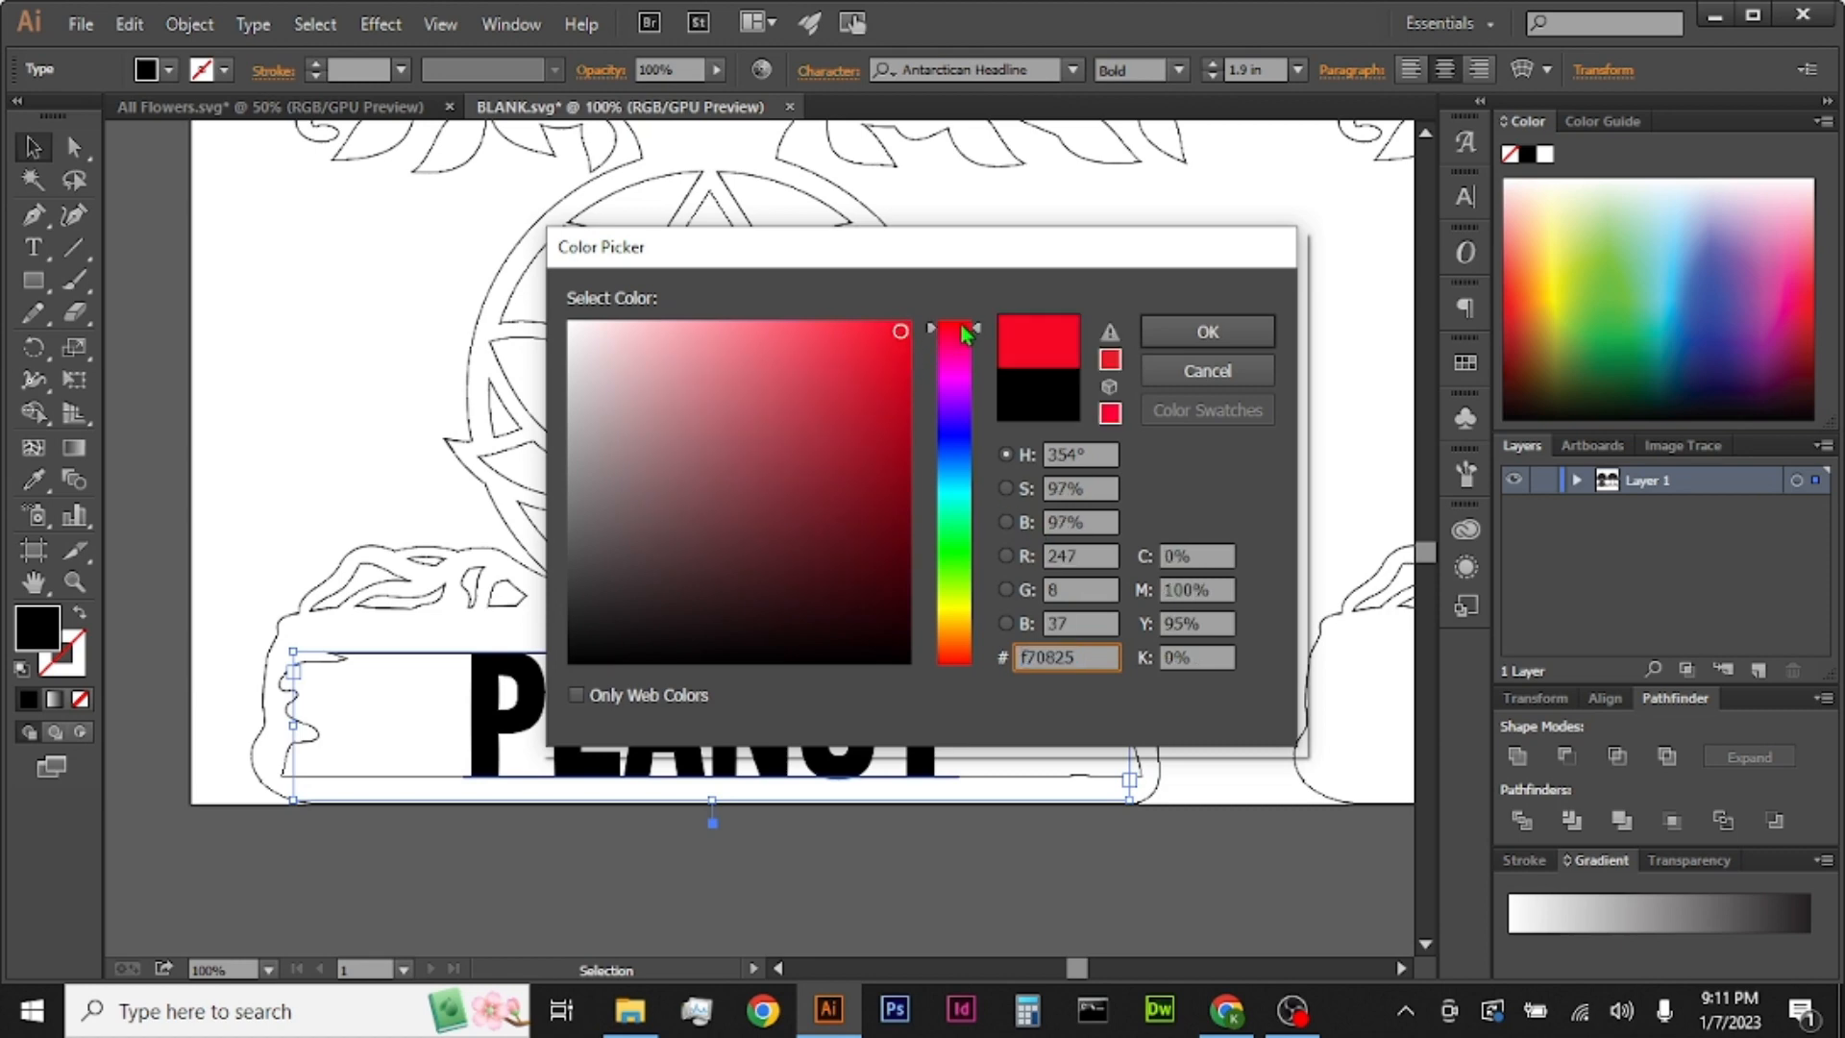
pyautogui.click(1213, 337)
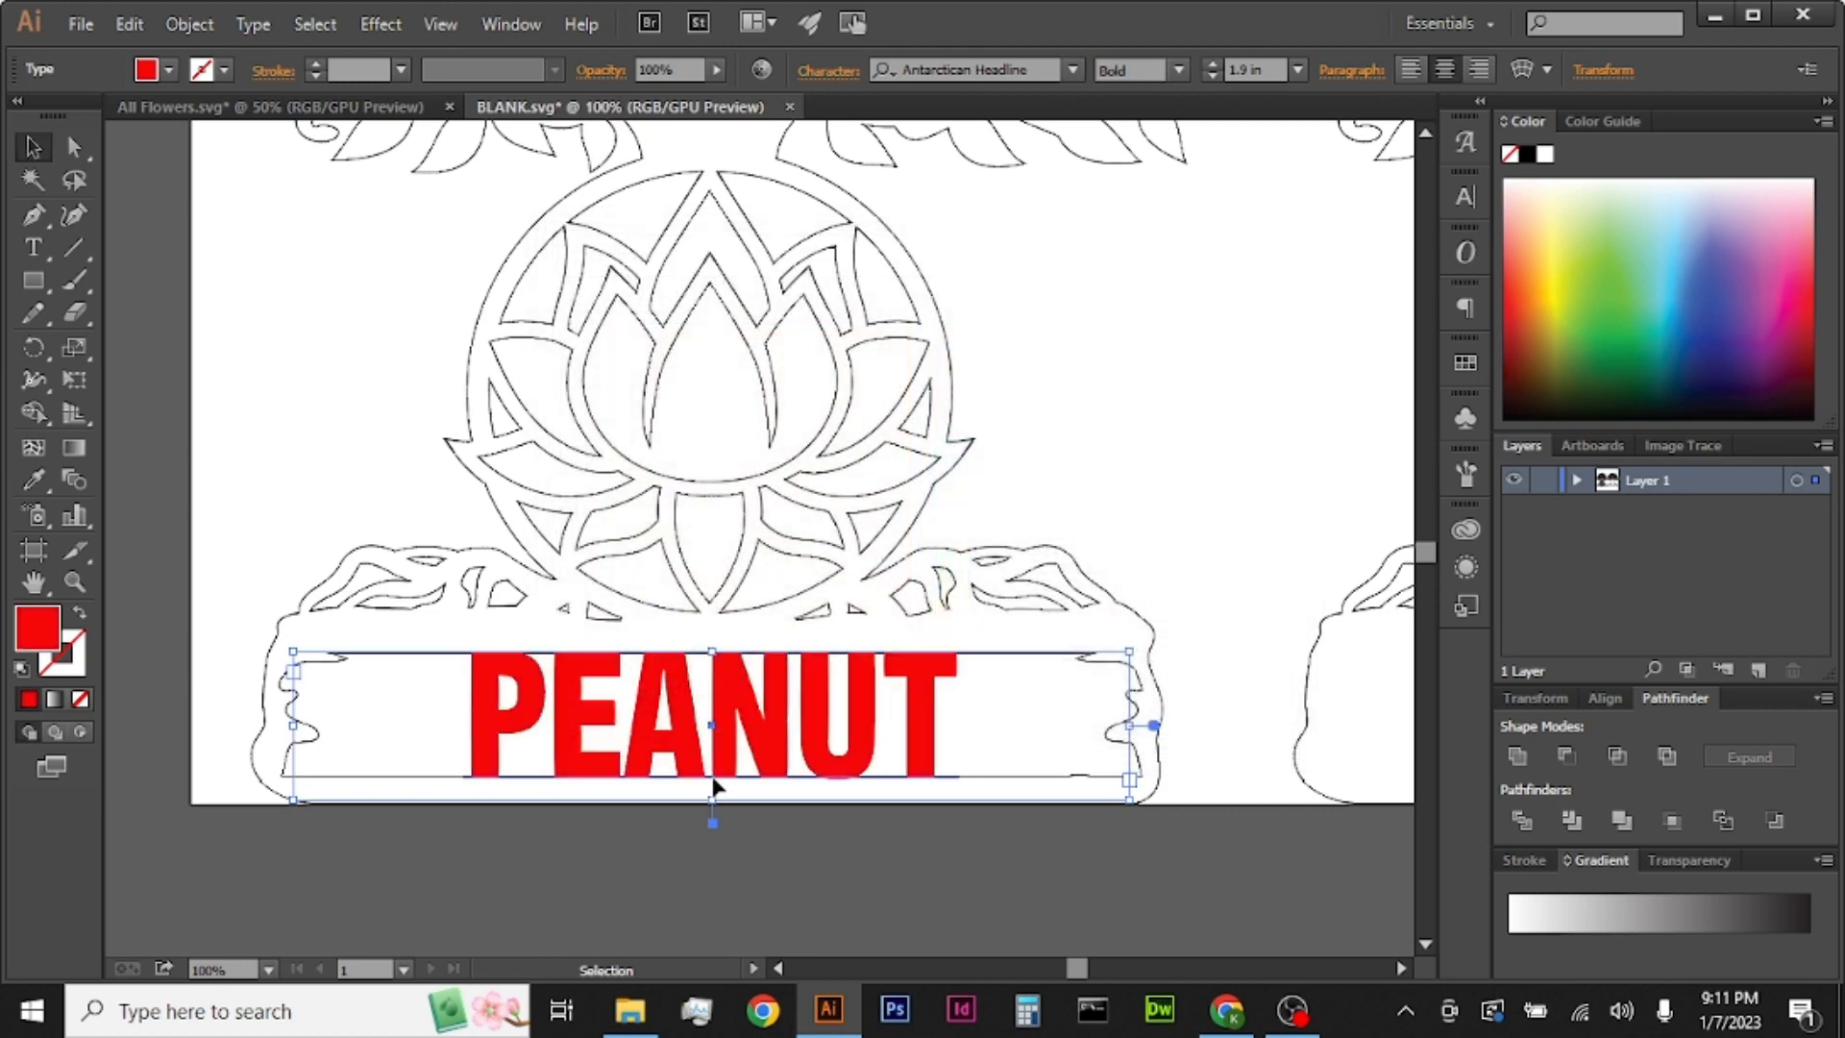
pyautogui.scroll(2, 711, 787)
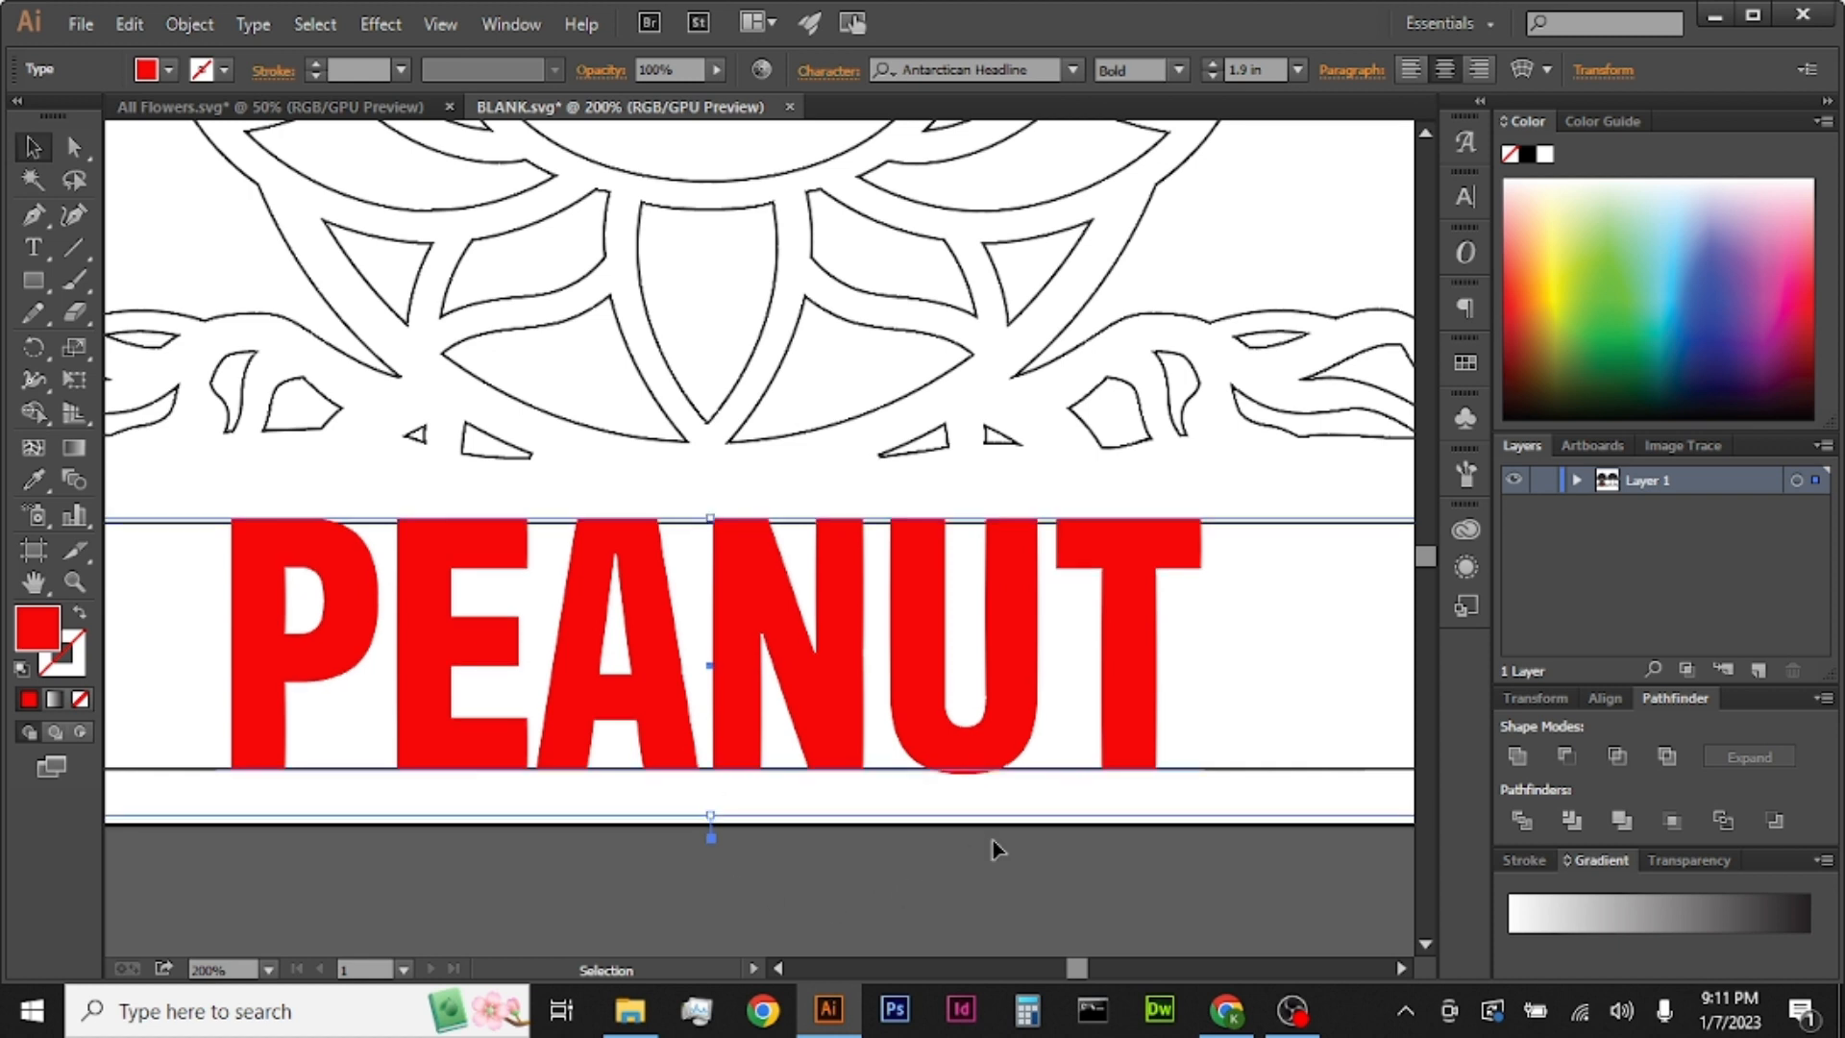
pyautogui.click(1070, 882)
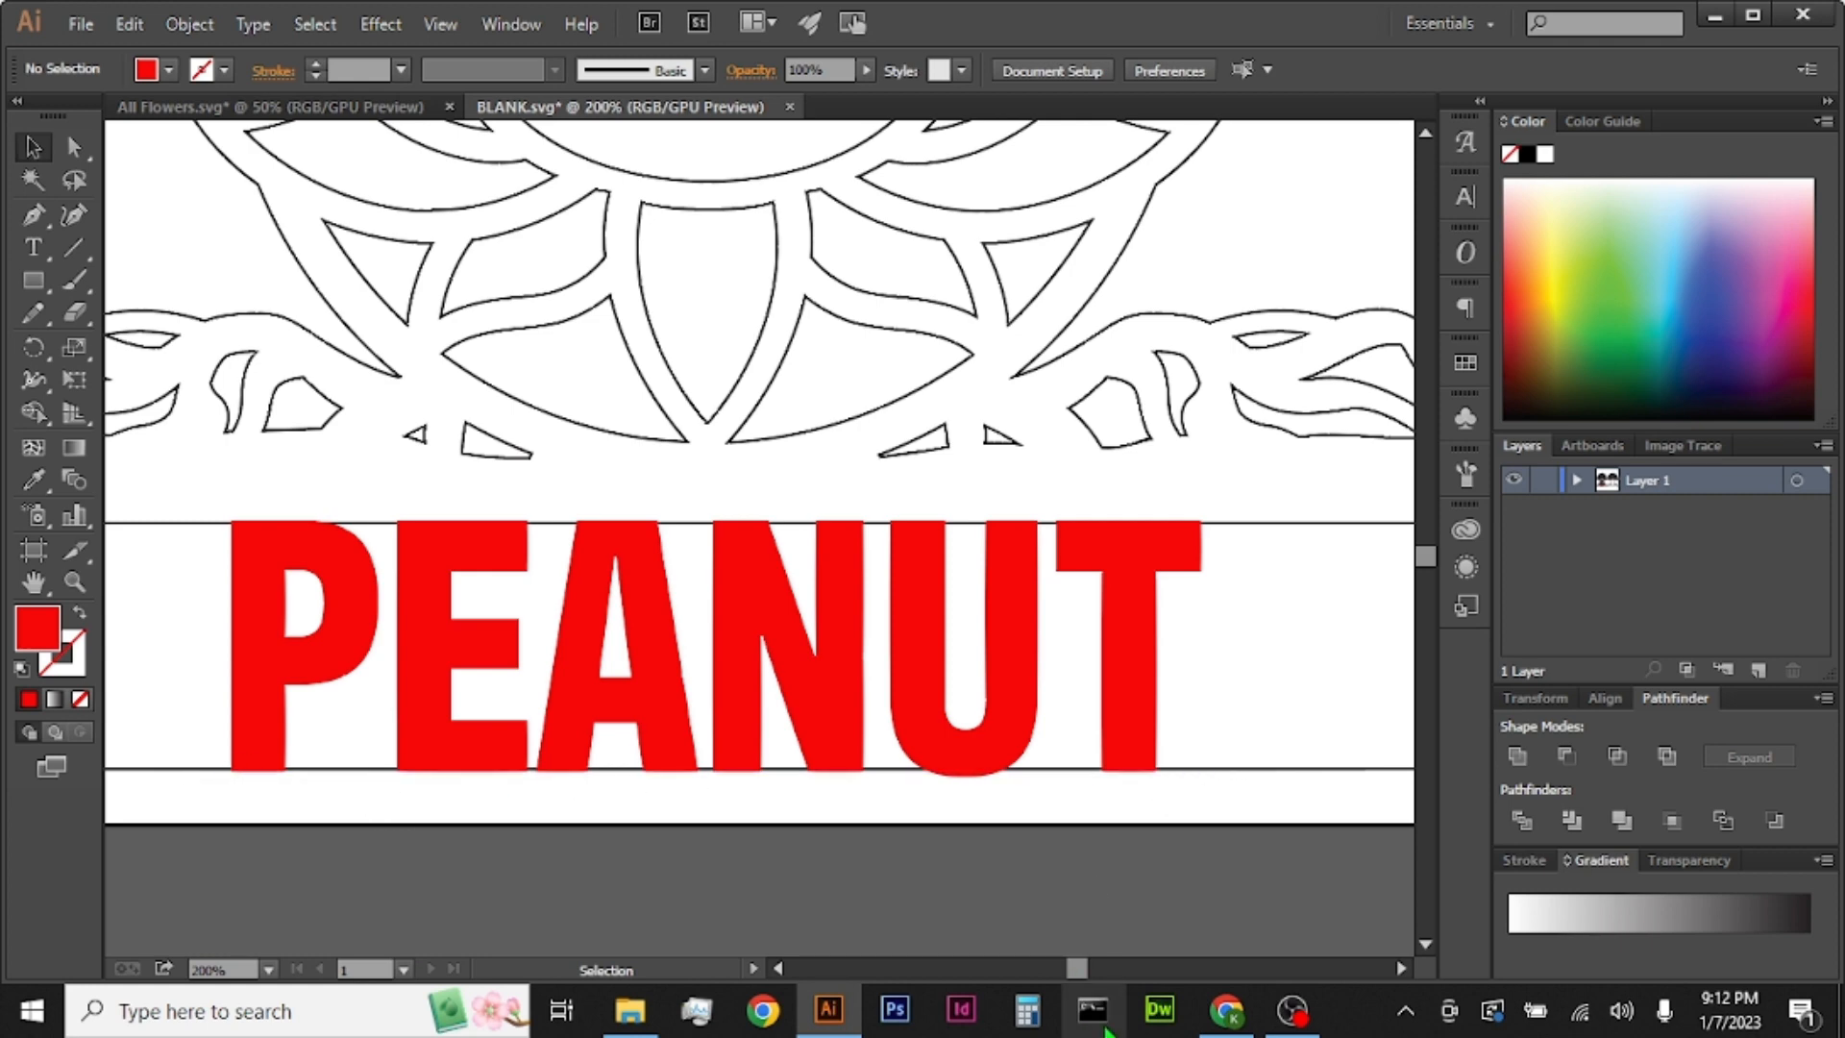
# Step: Stretch the PEANUT text frame to the nameplate opening's left and right edges so the word sits centred
pyautogui.scroll(-2, 988, 947)
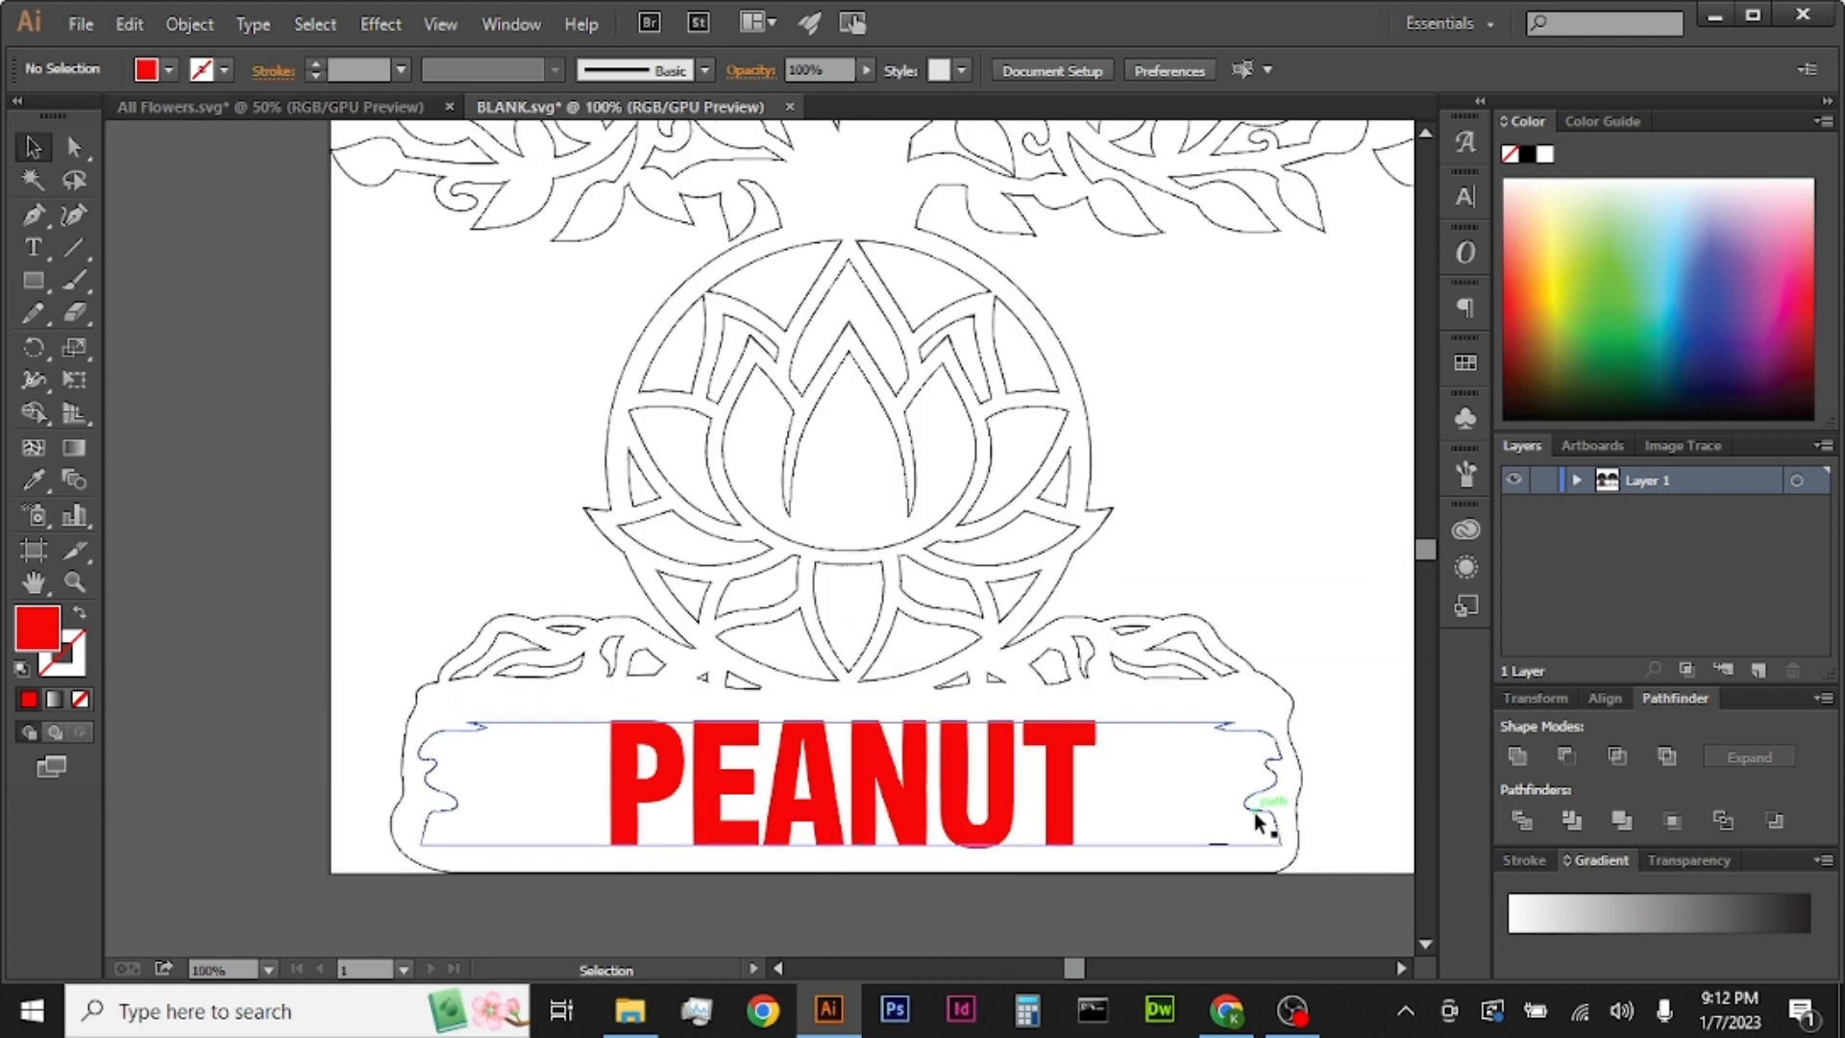
pyautogui.click(715, 788)
pyautogui.scroll(2, 418, 780)
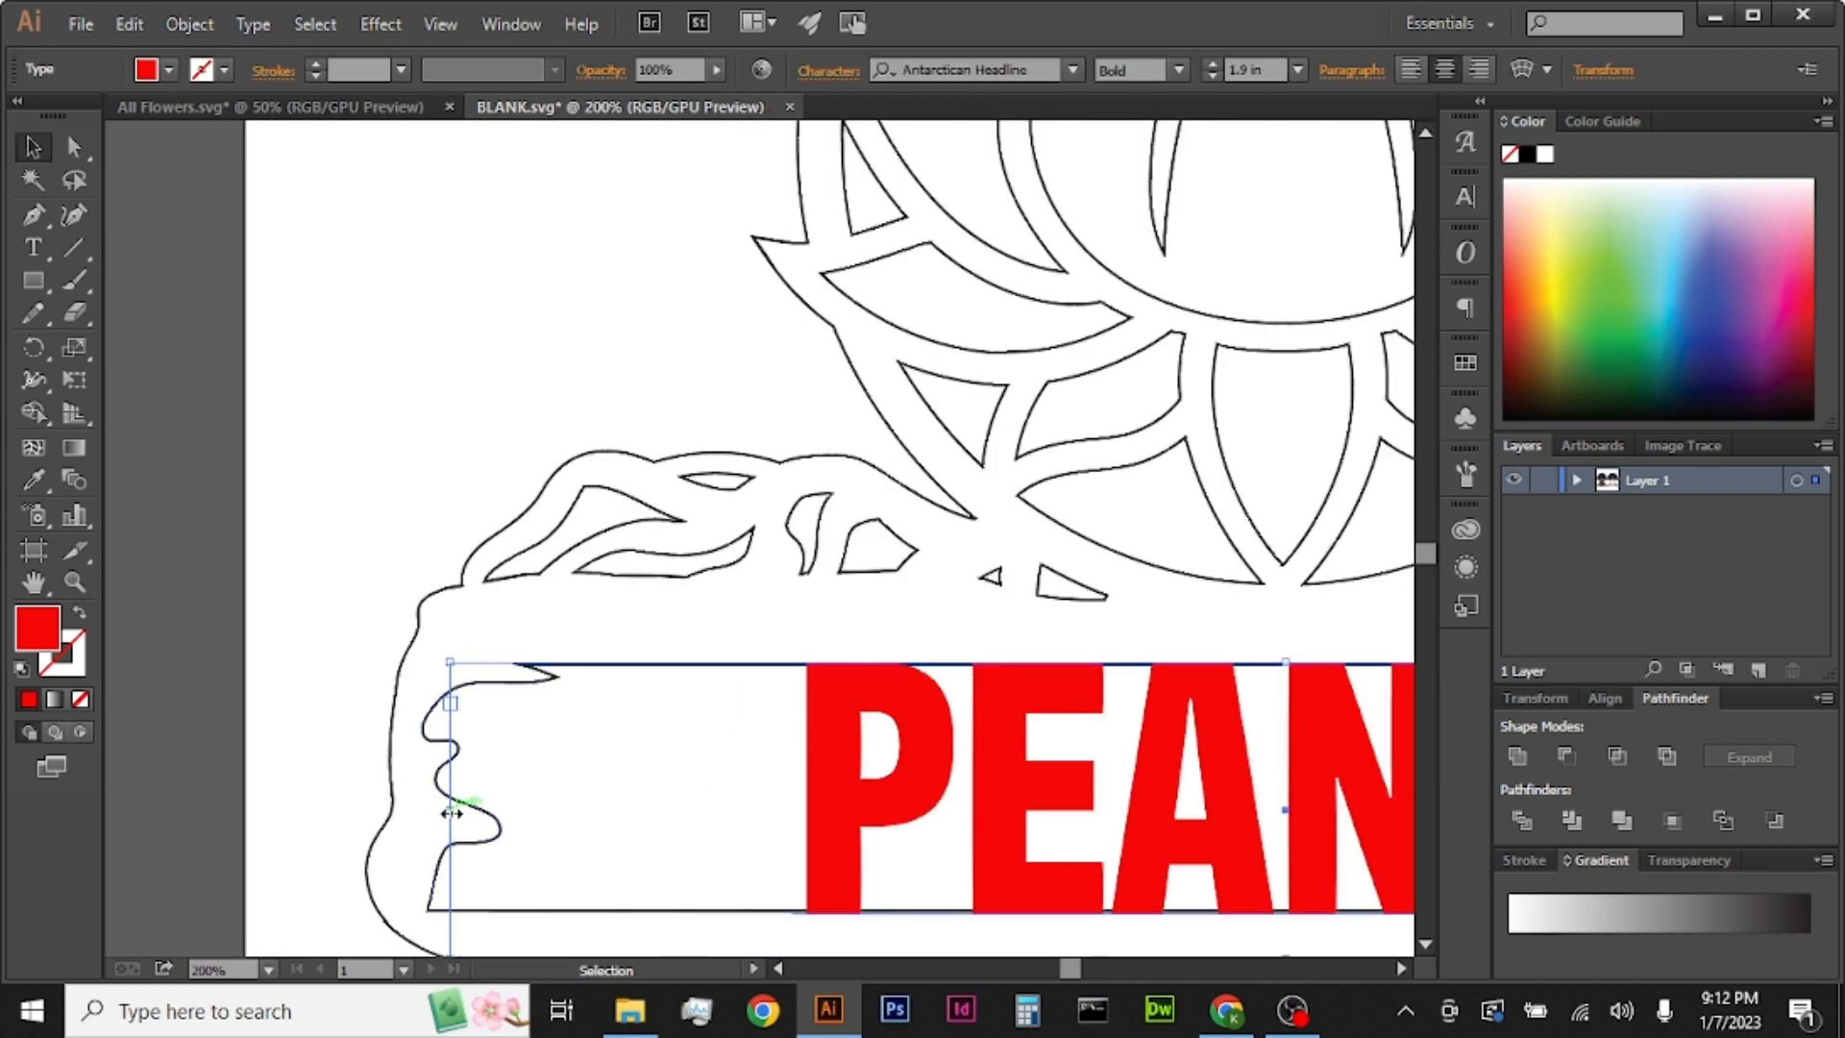
pyautogui.moveTo(450, 810); pyautogui.dragTo(423, 810)
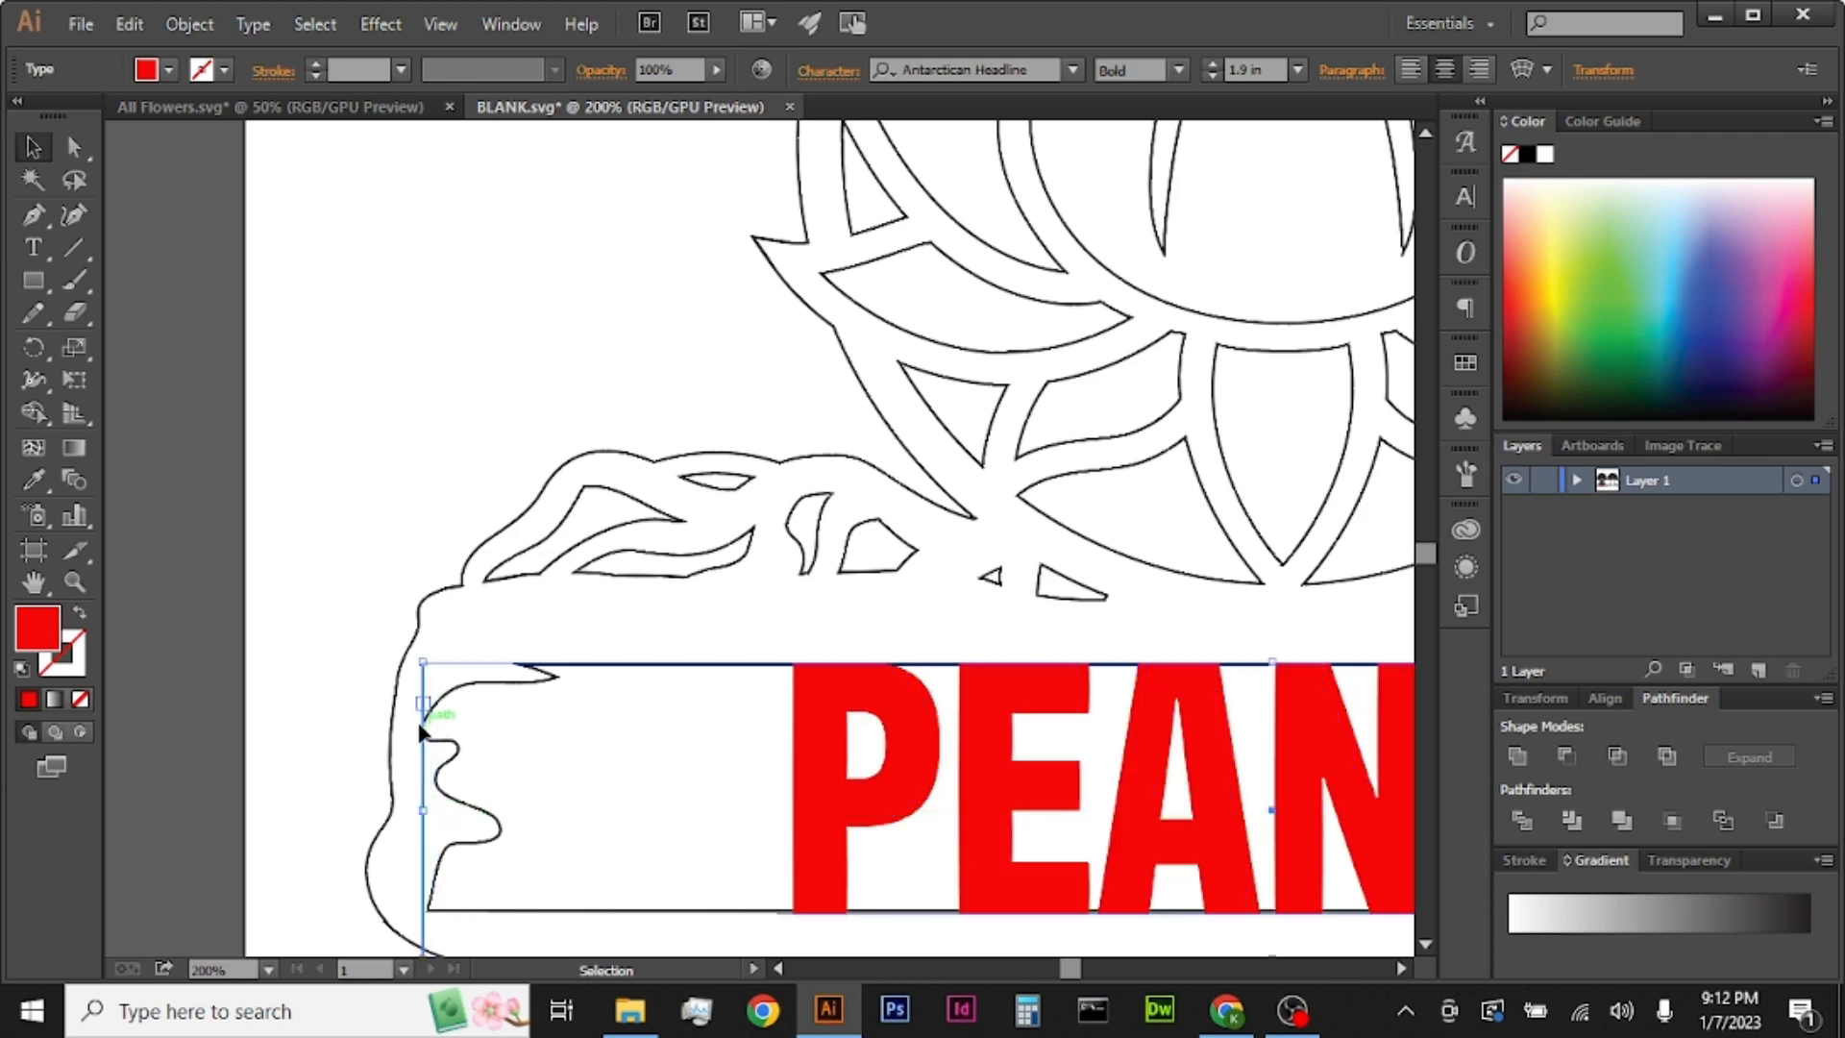
pyautogui.scroll(-3, 457, 764)
pyautogui.scroll(3, 1326, 817)
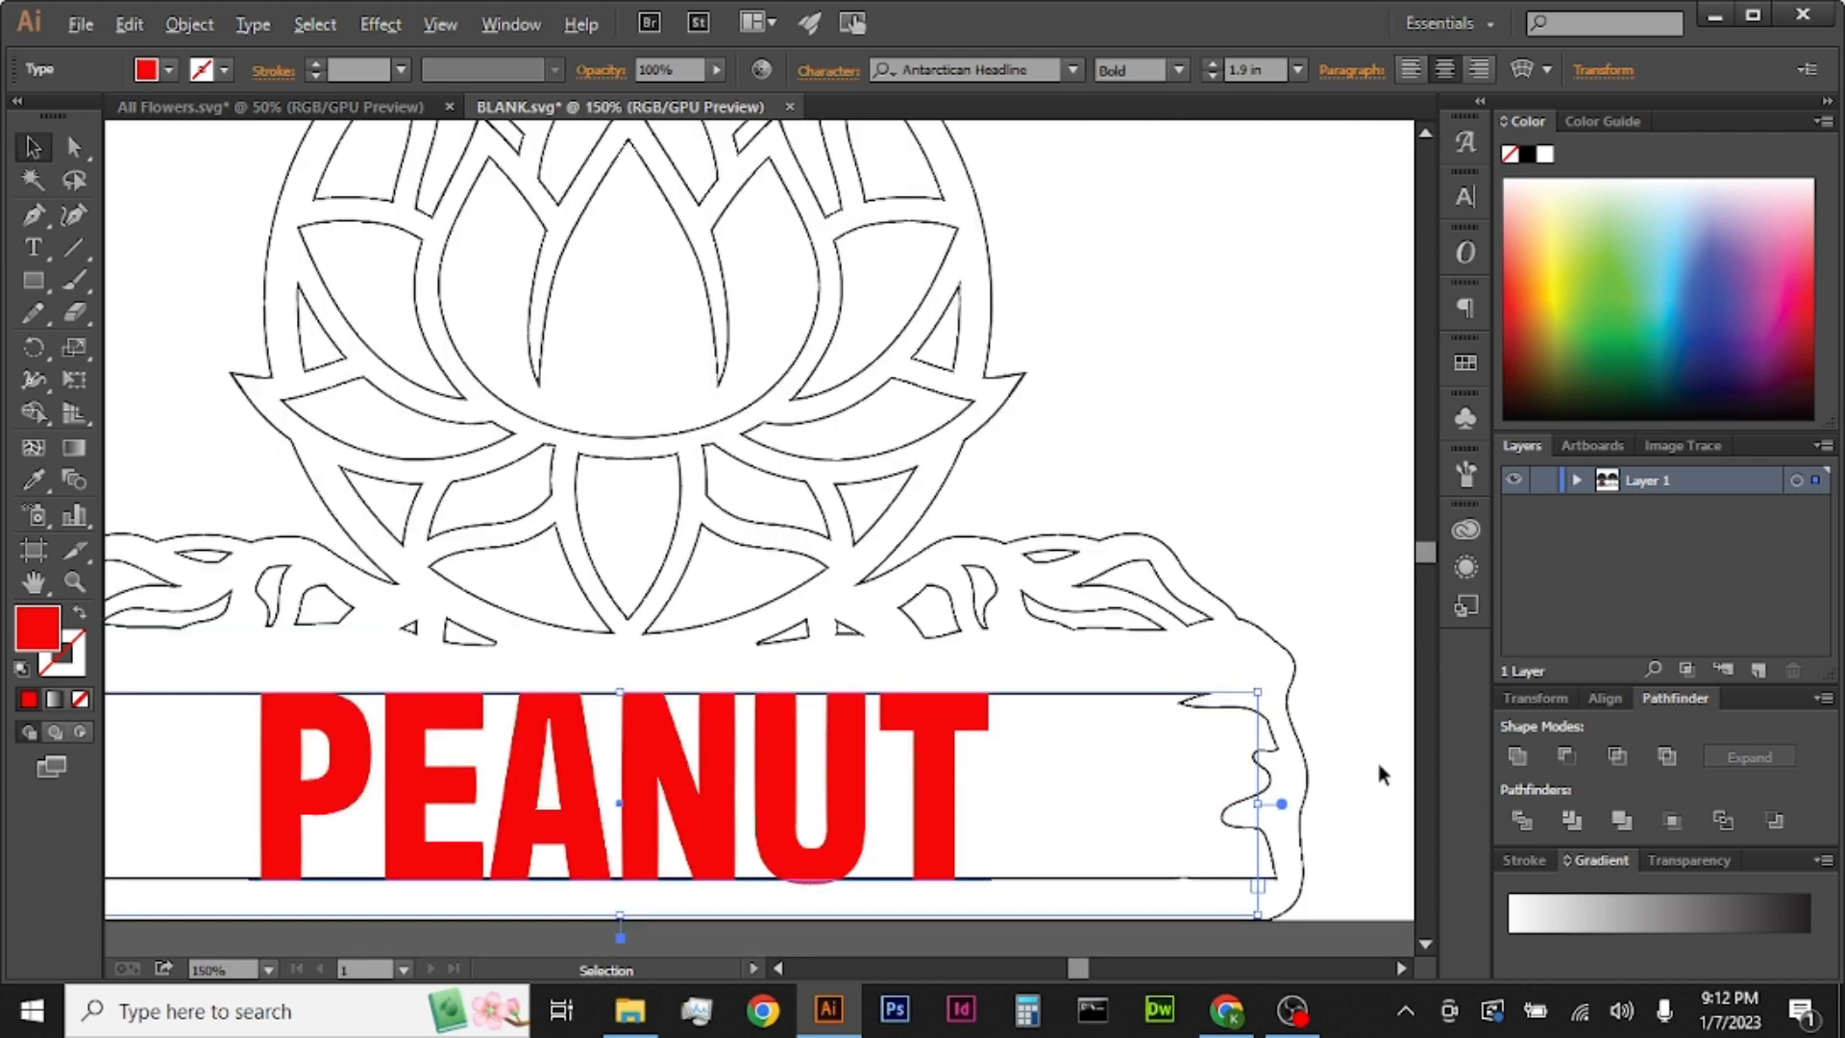
pyautogui.moveTo(1250, 808); pyautogui.dragTo(1258, 817)
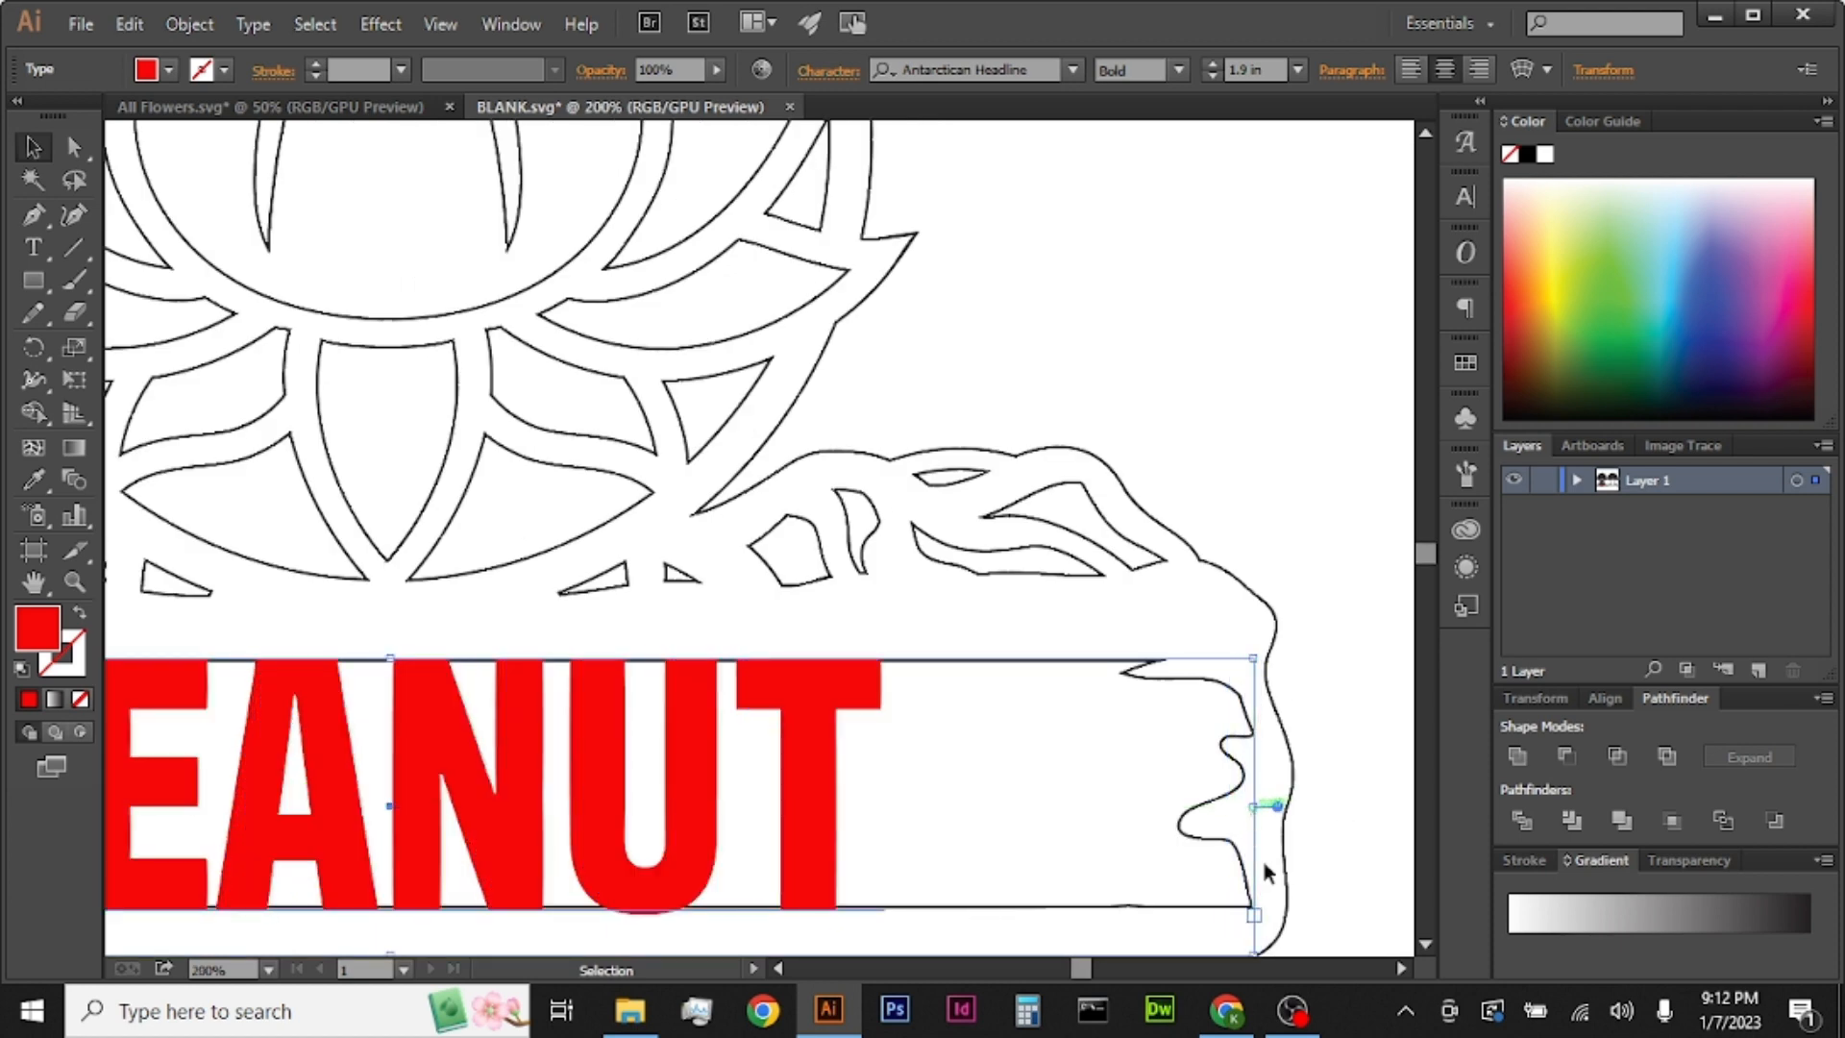
pyautogui.scroll(-3, 1249, 846)
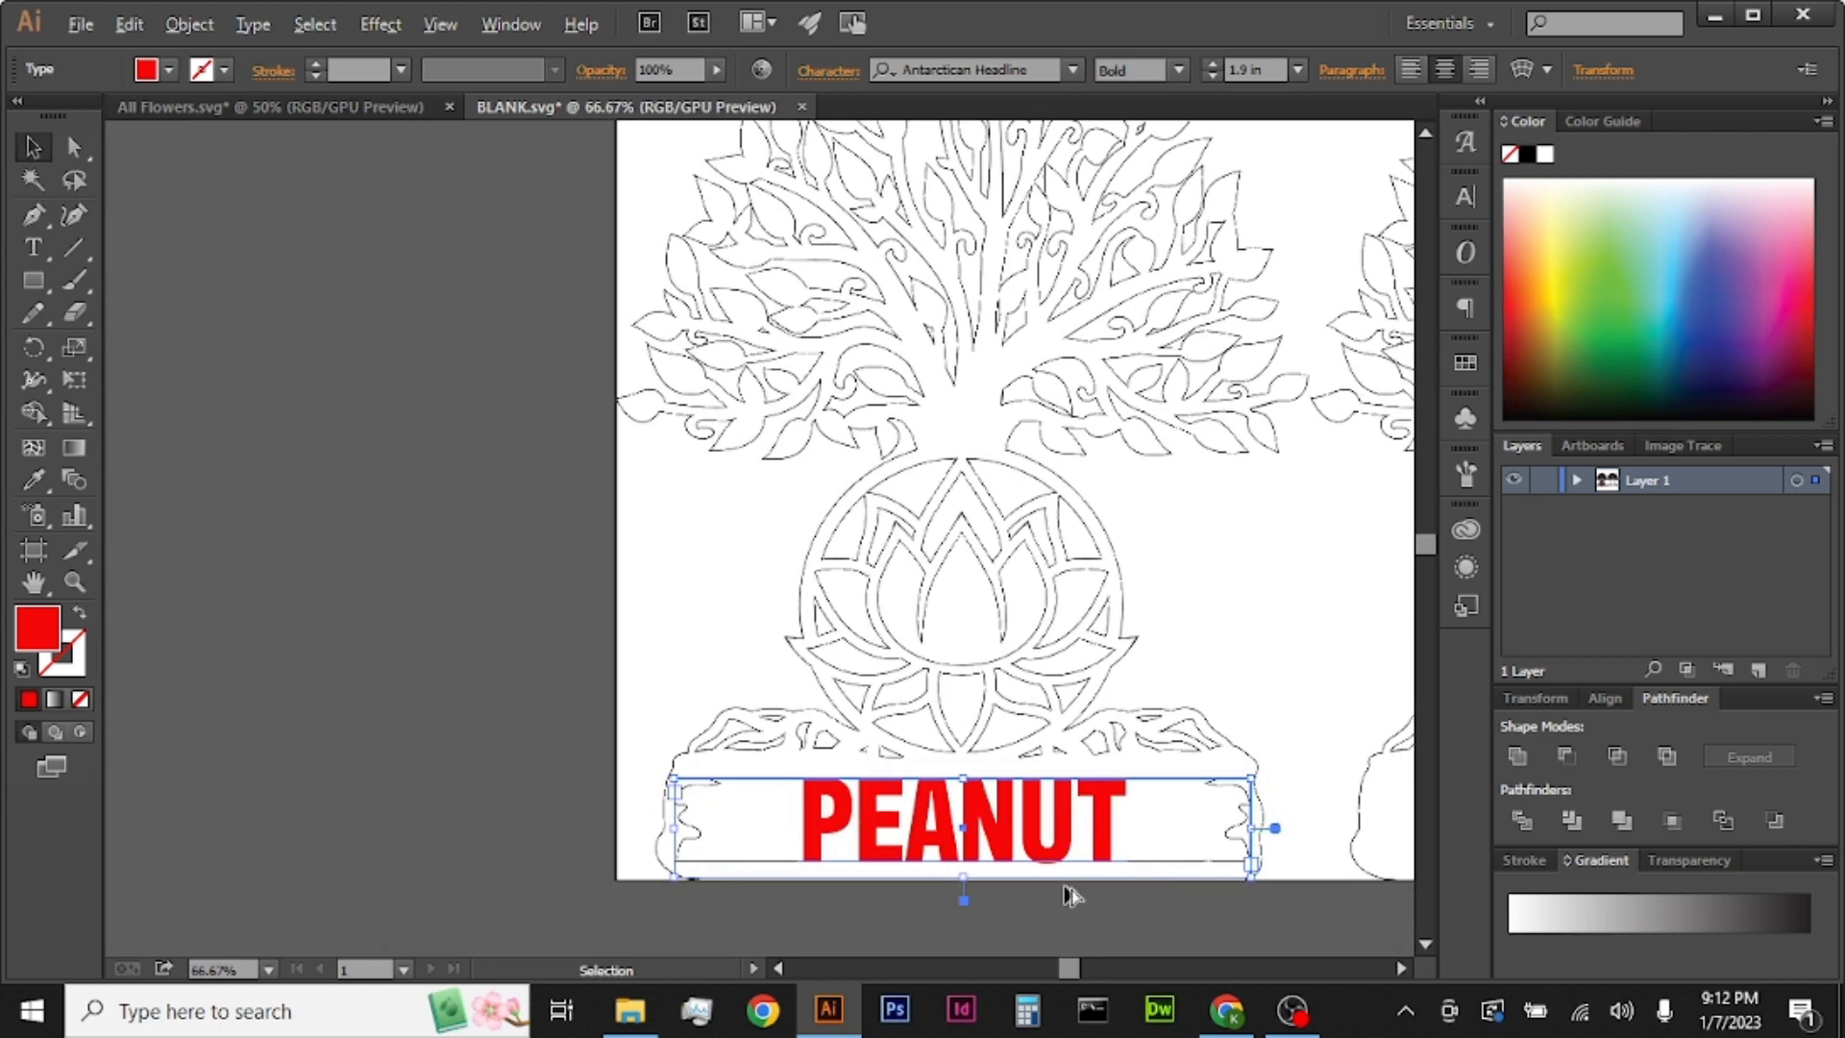
# Step: Convert the PEANUT text to outlines
pyautogui.scroll(1, 1063, 894)
pyautogui.click(1172, 909)
pyautogui.click(1067, 783)
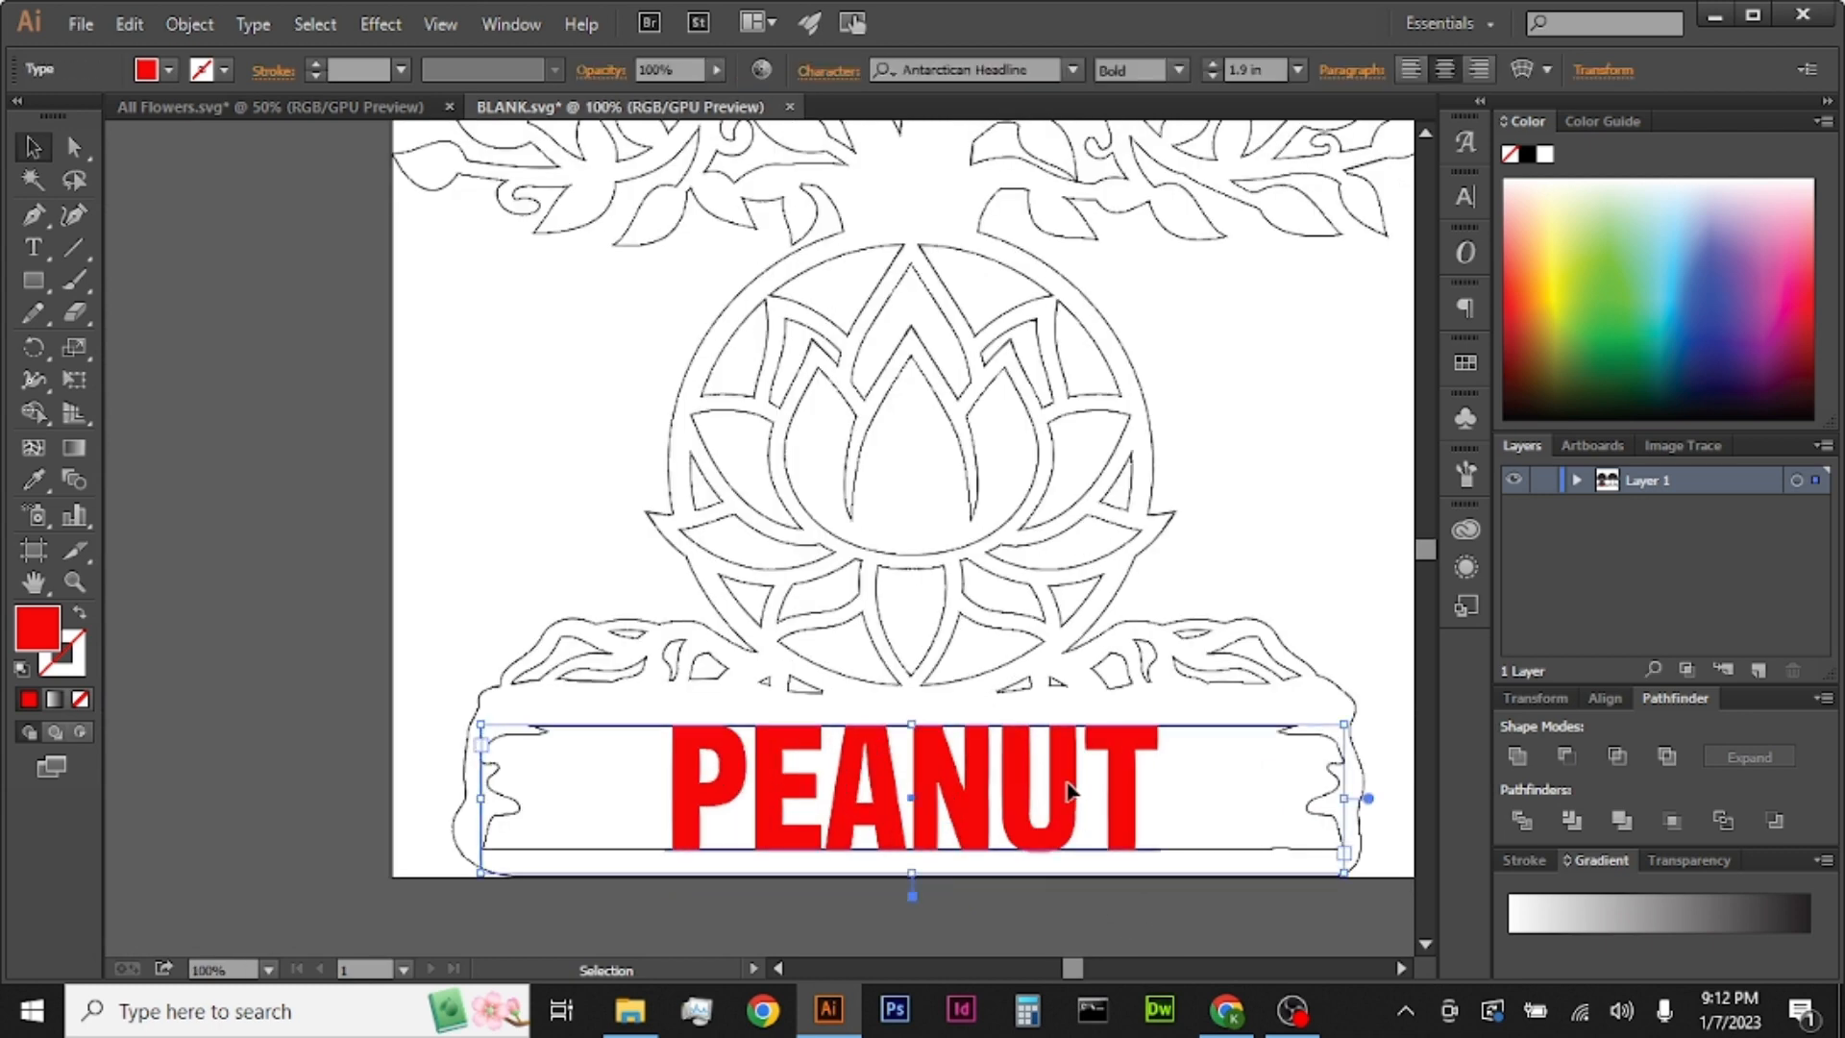
pyautogui.rightClick(1130, 800)
pyautogui.click(1230, 675)
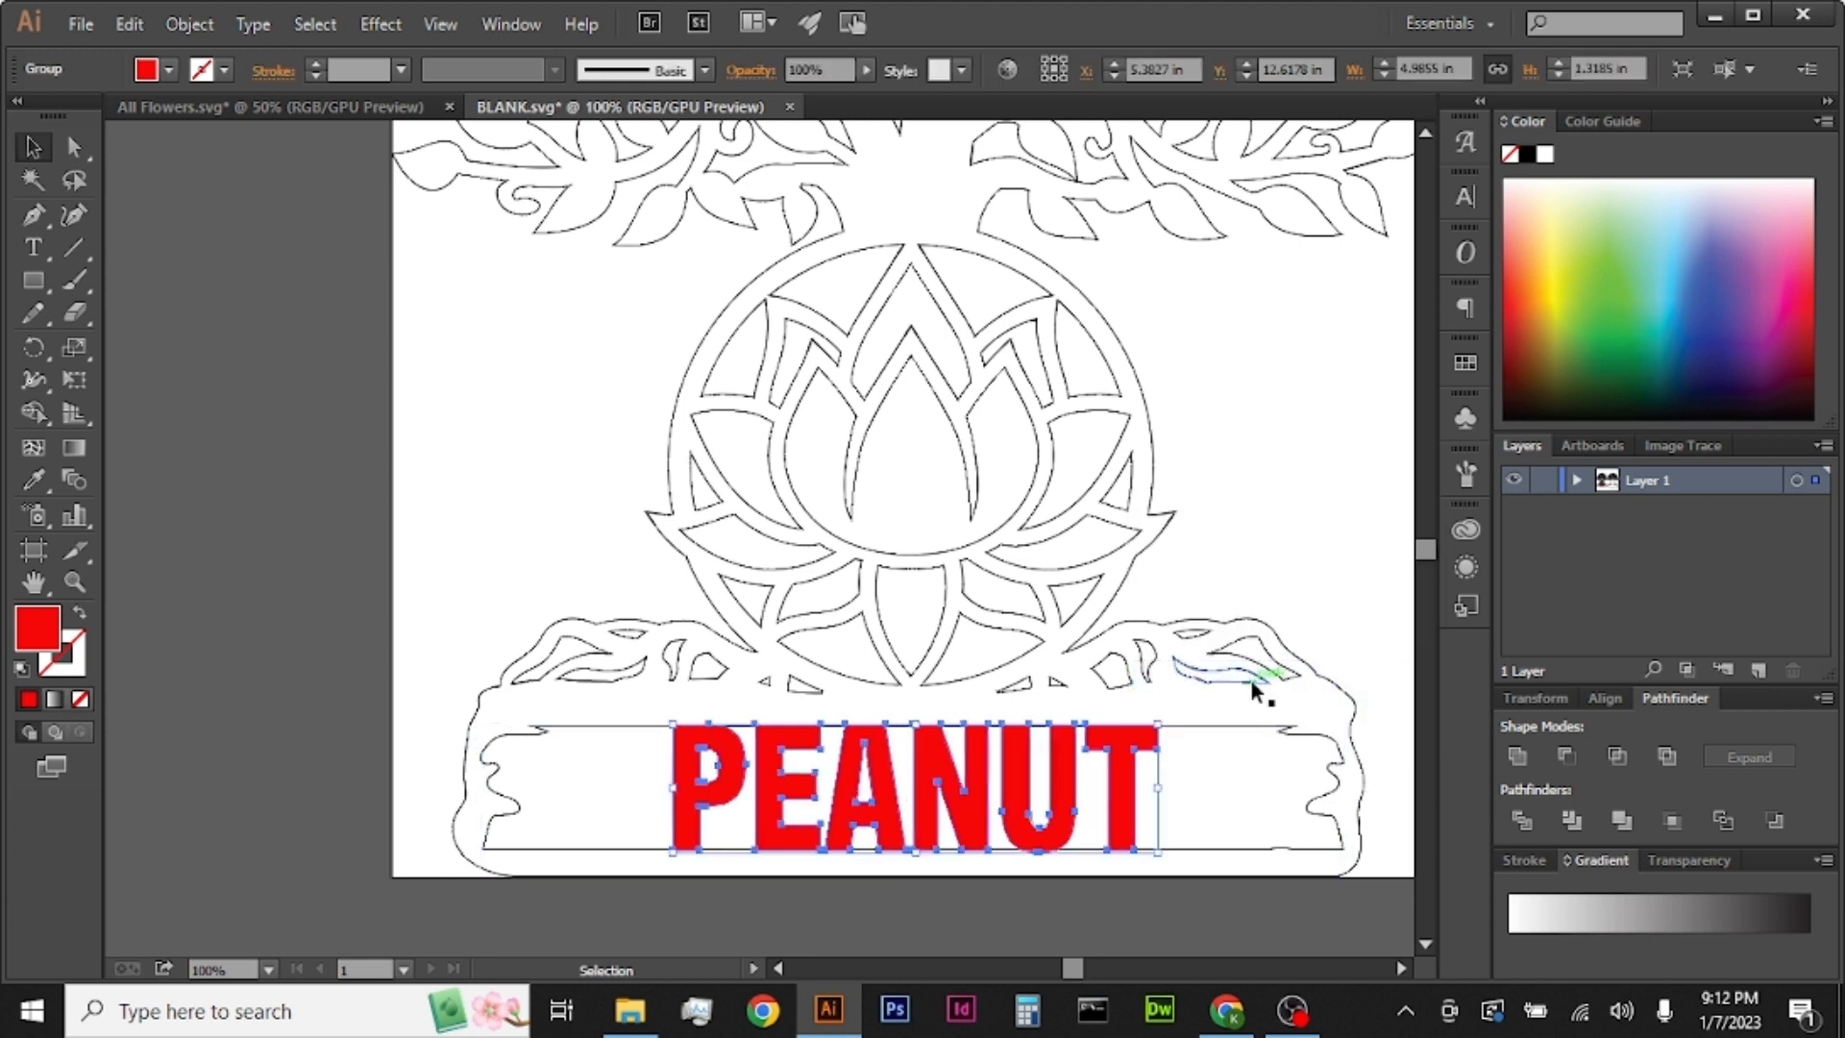
pyautogui.click(1380, 874)
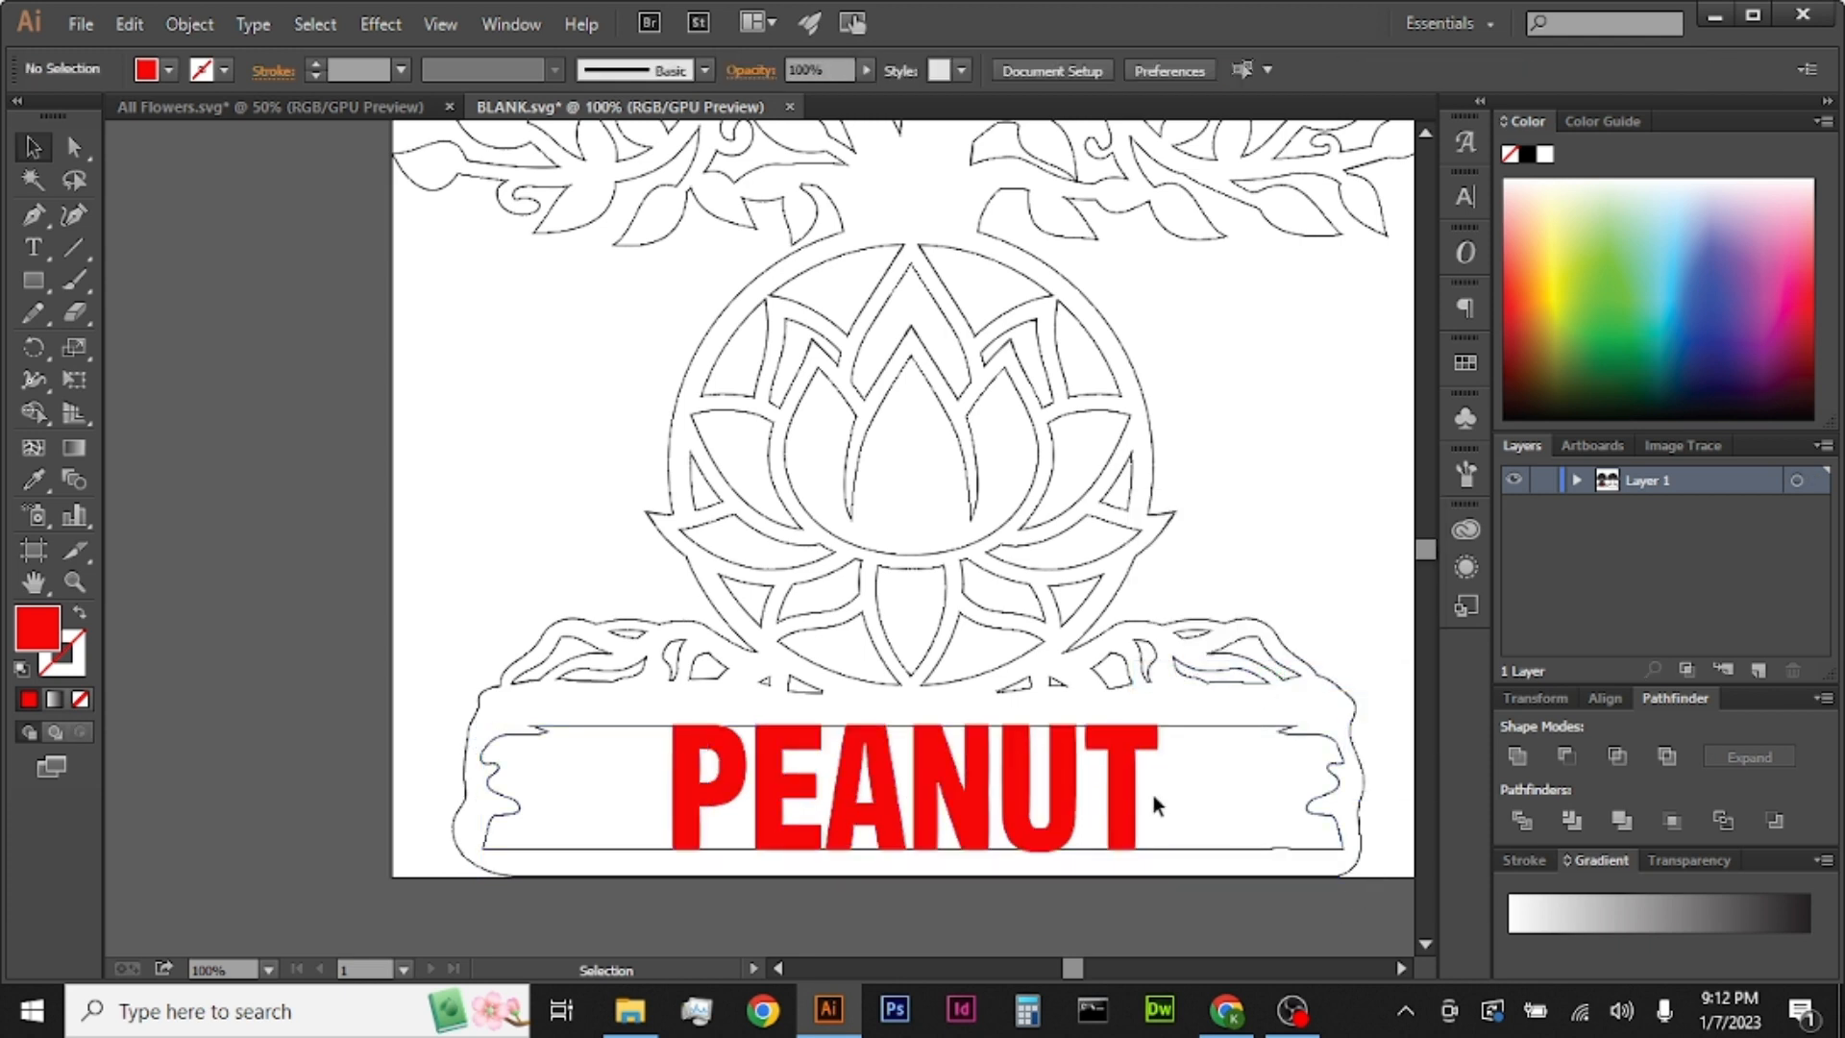
# Step: Merge the outlined PEANUT group, placed above the left tree's compound path, with that path using Pathfinder Unite
pyautogui.click(1577, 481)
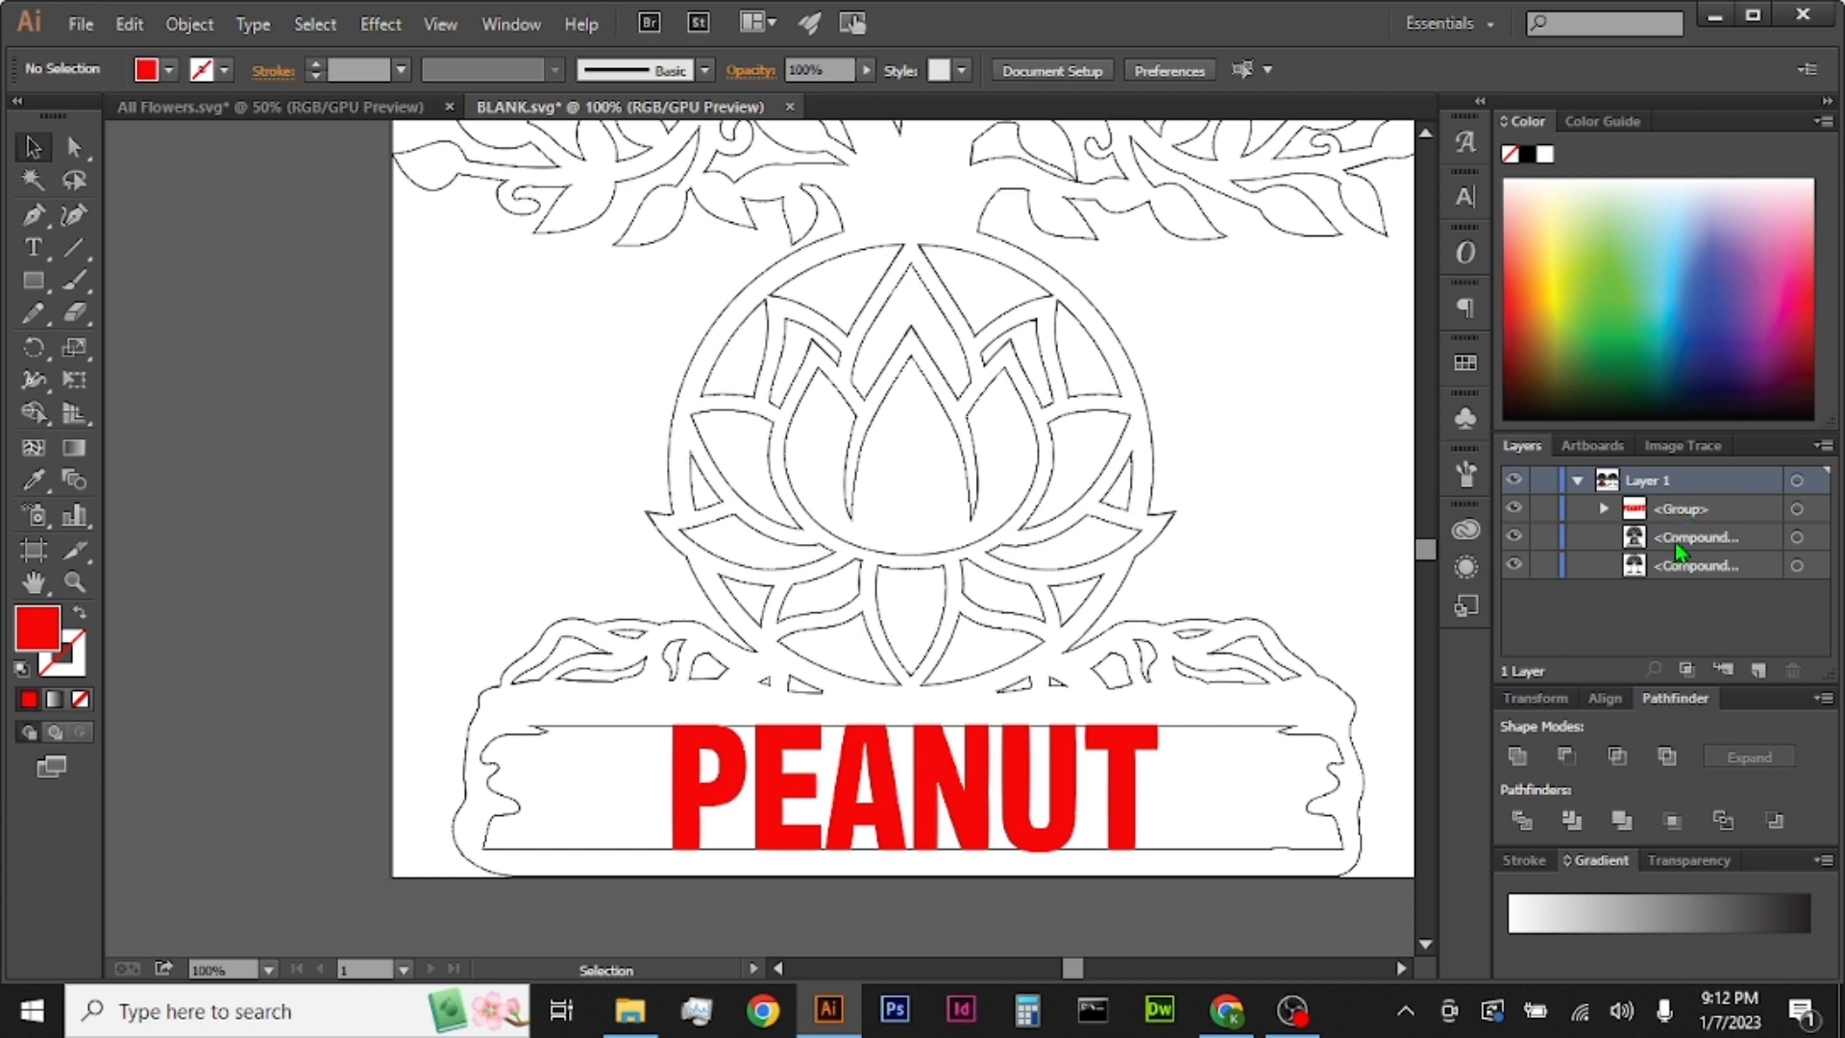
pyautogui.moveTo(1677, 550); pyautogui.dragTo(1681, 498)
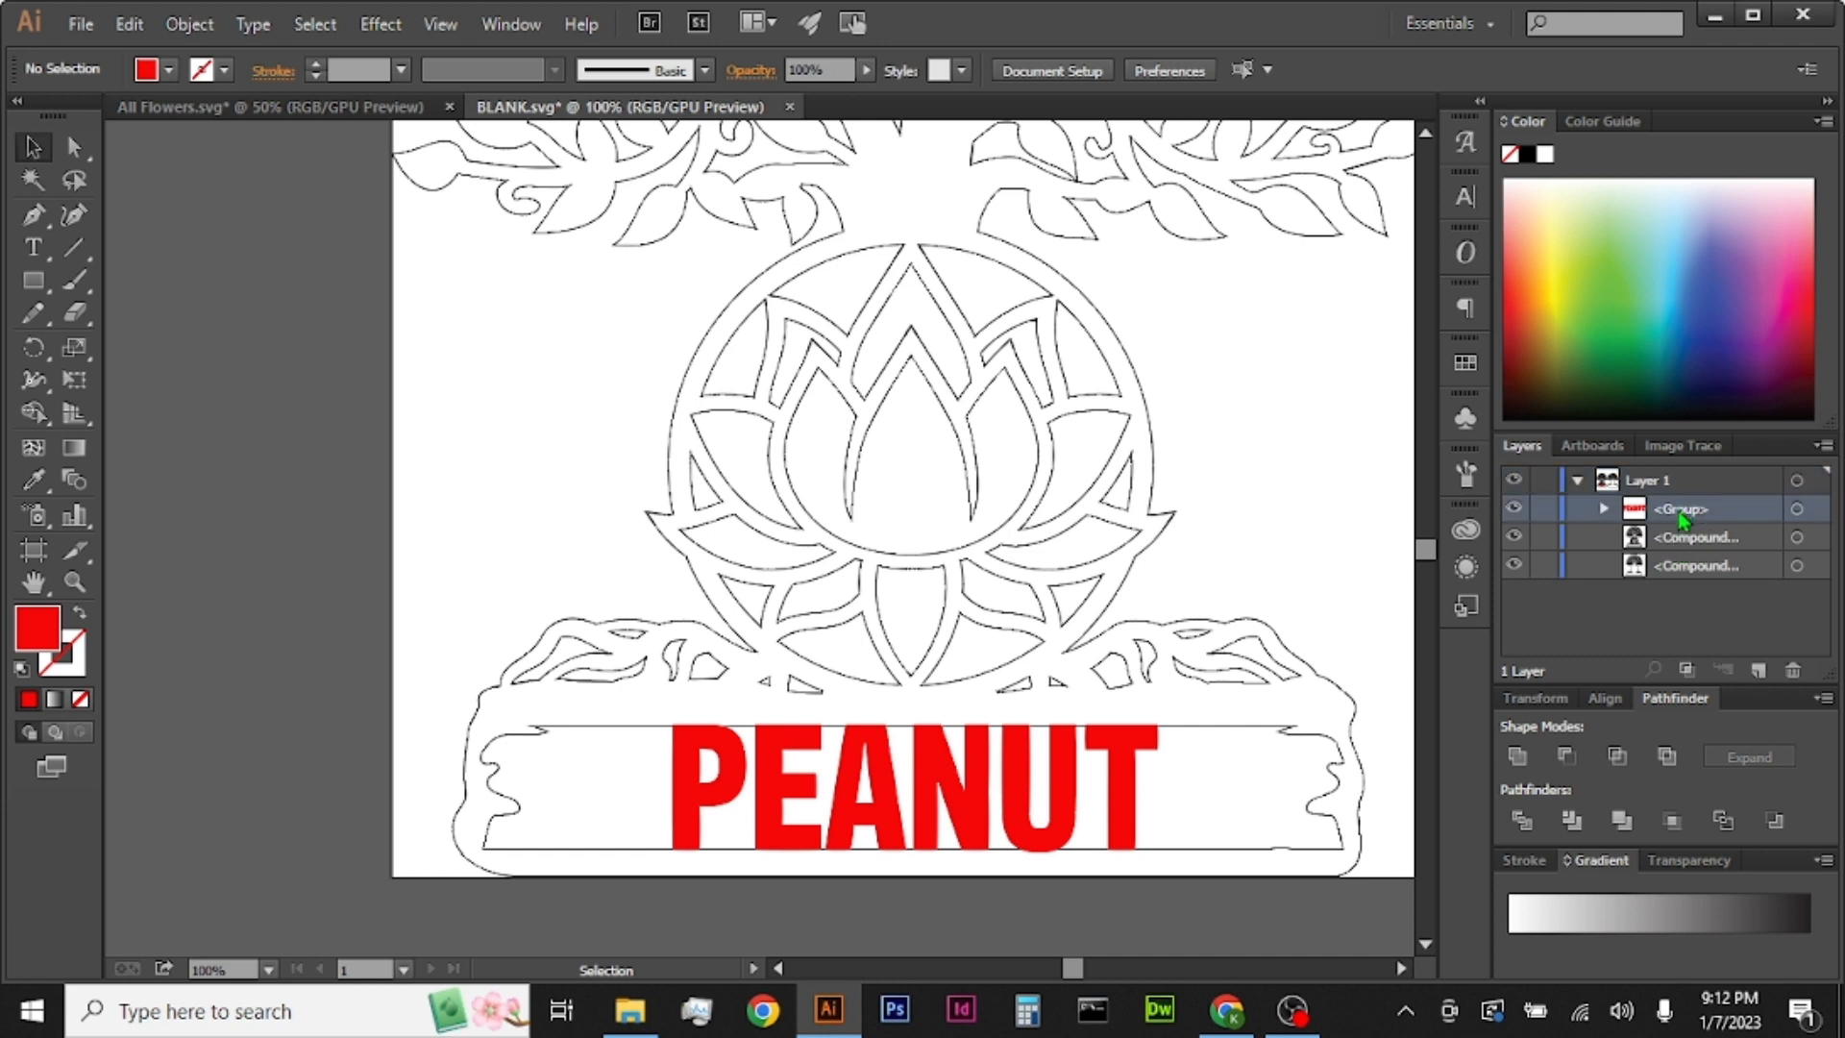
pyautogui.click(1798, 508)
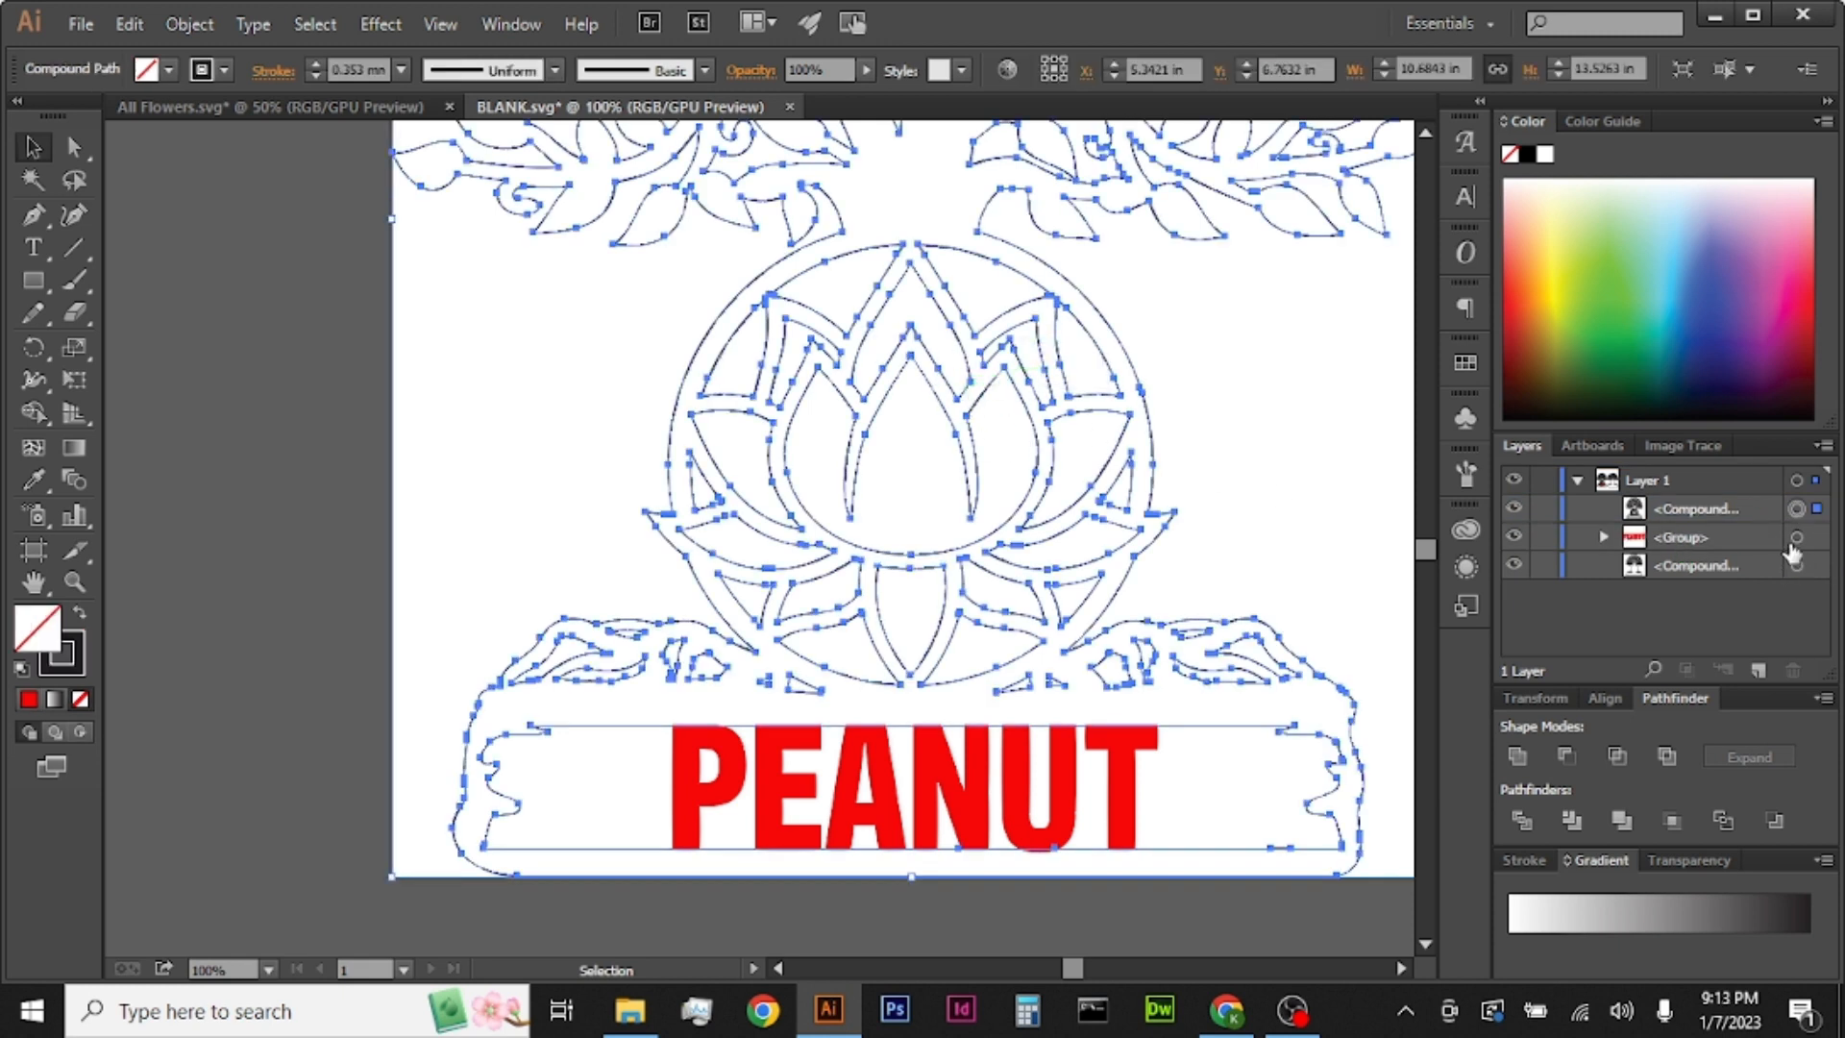
pyautogui.moveTo(1729, 537); pyautogui.dragTo(1689, 511)
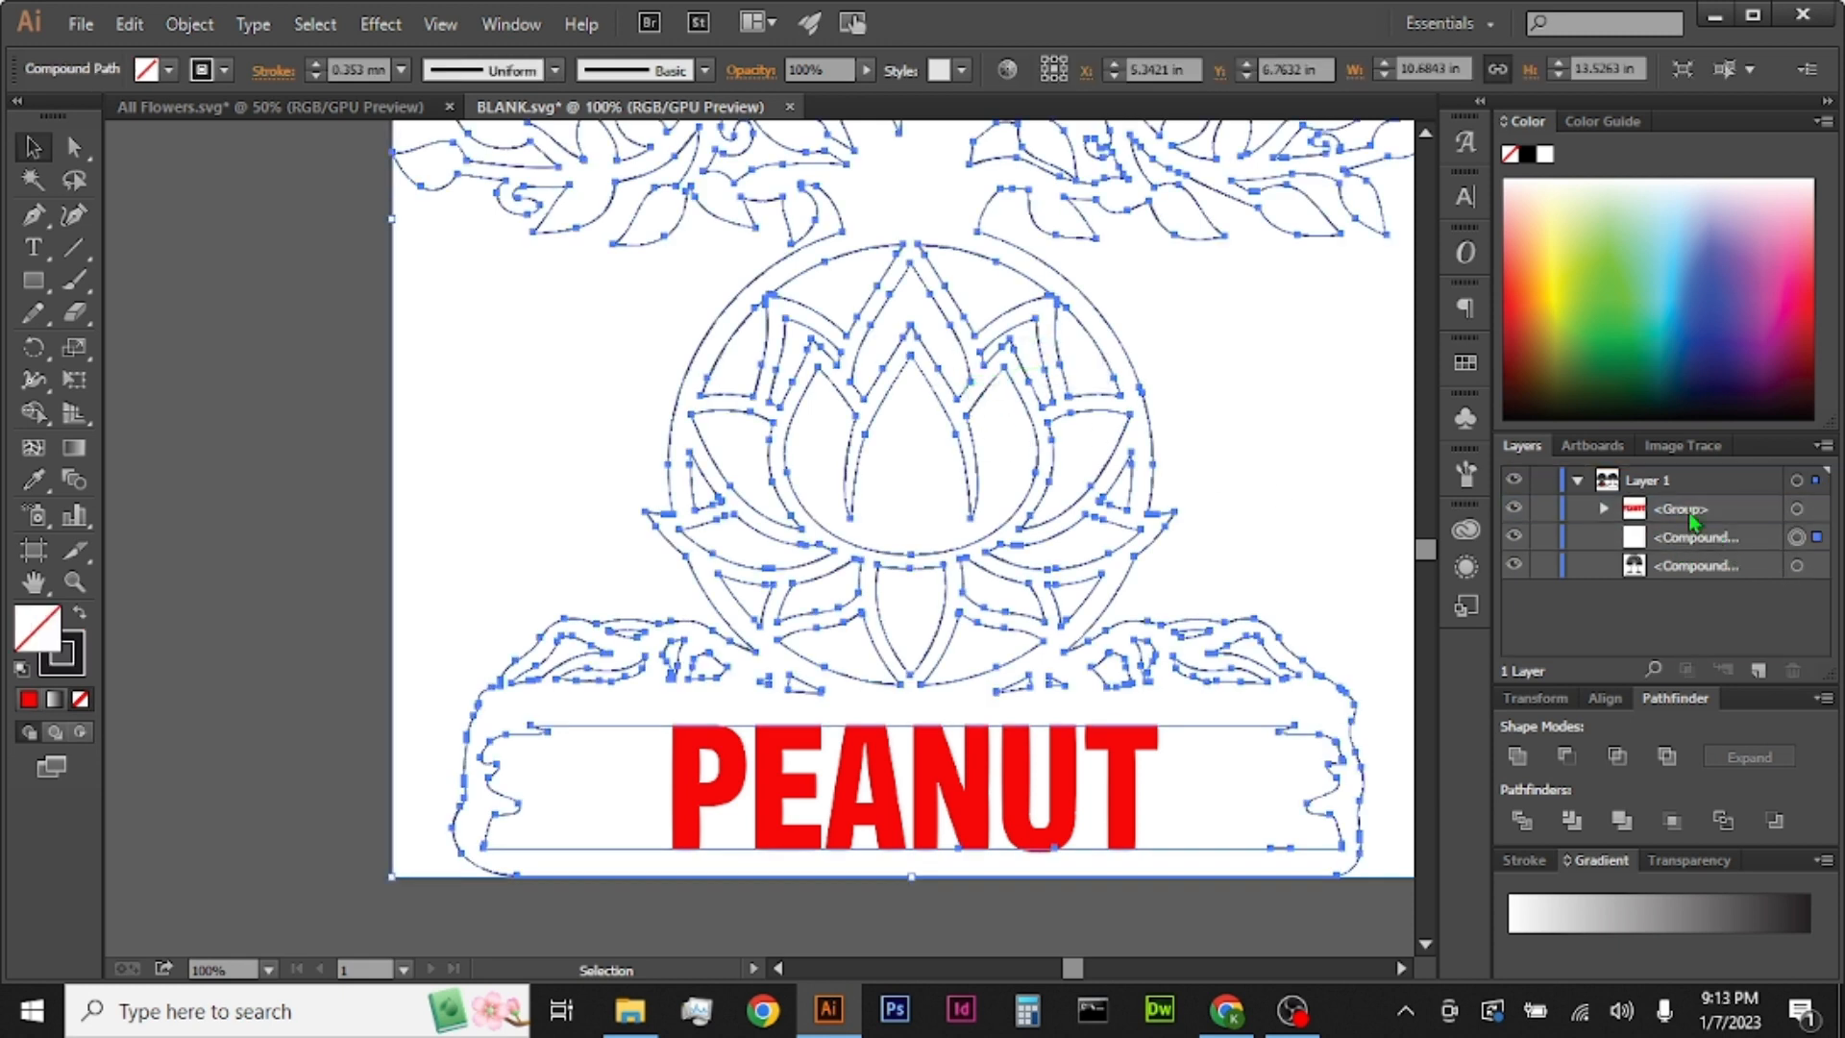
pyautogui.keyDown('shift'); pyautogui.click(1798, 509); pyautogui.keyUp('shift')
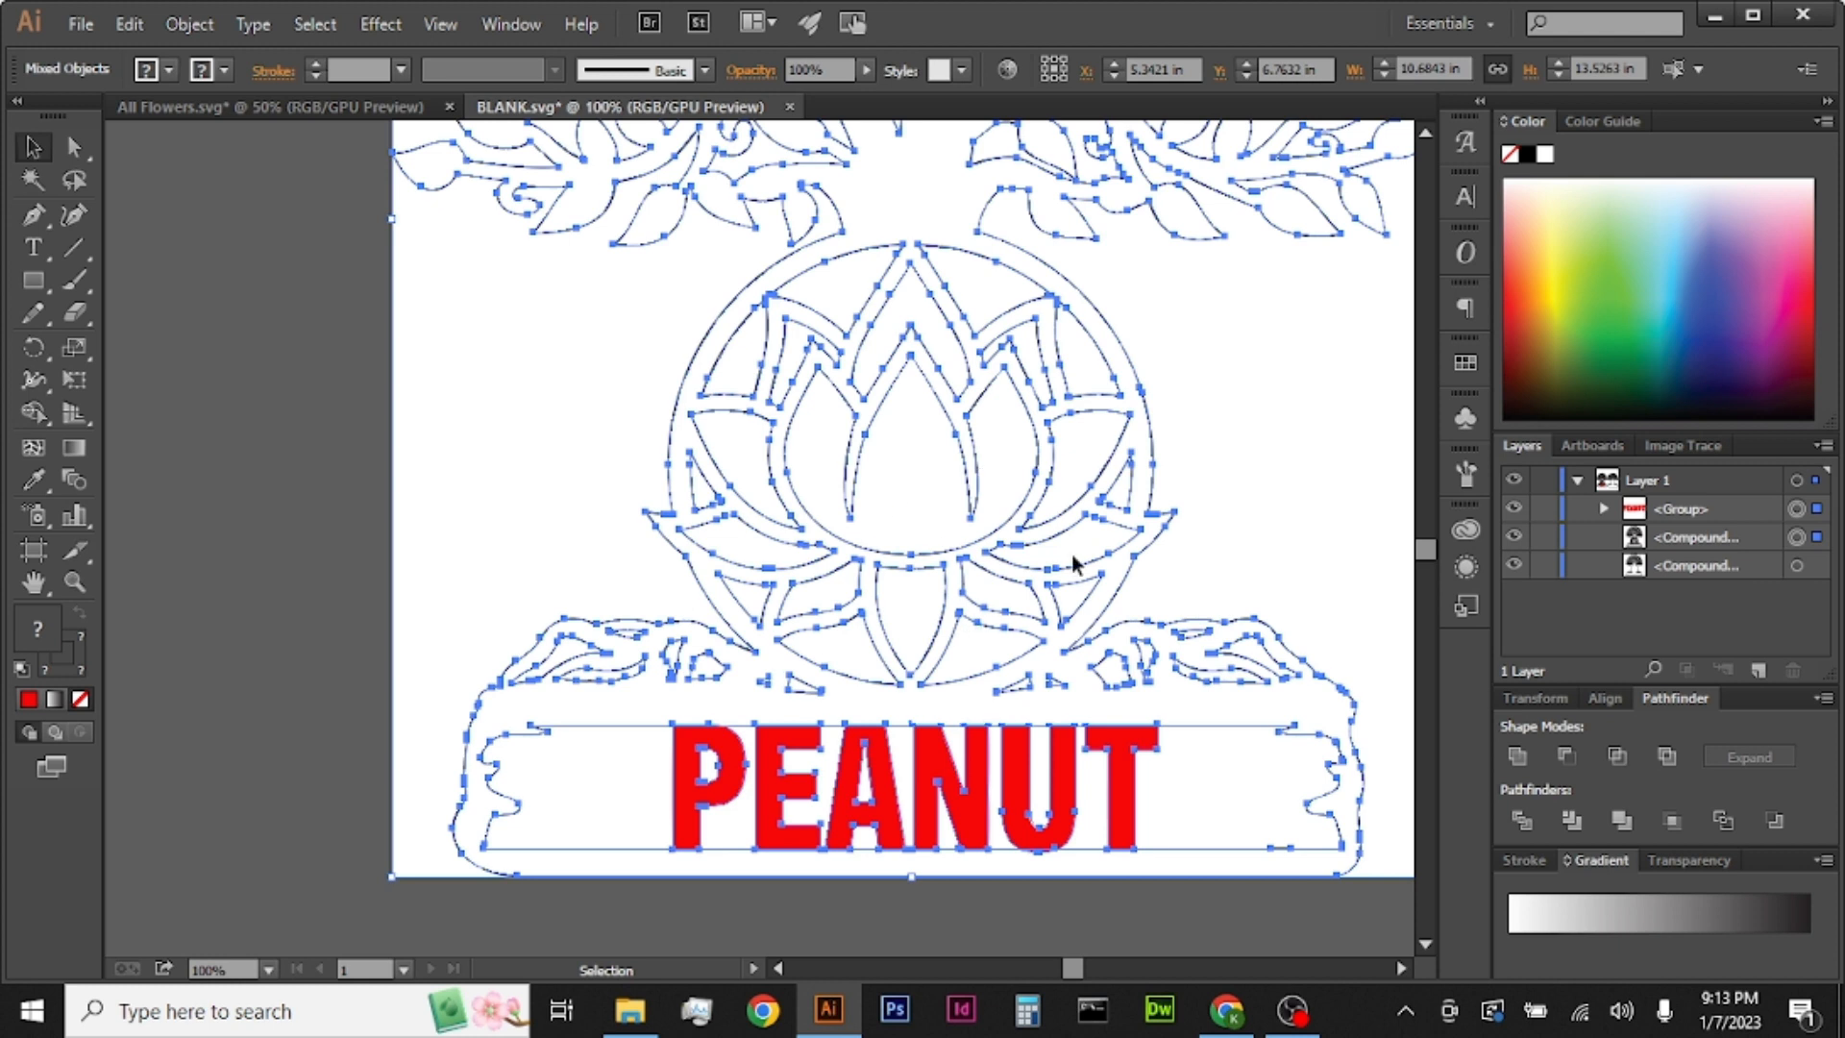
pyautogui.click(1518, 758)
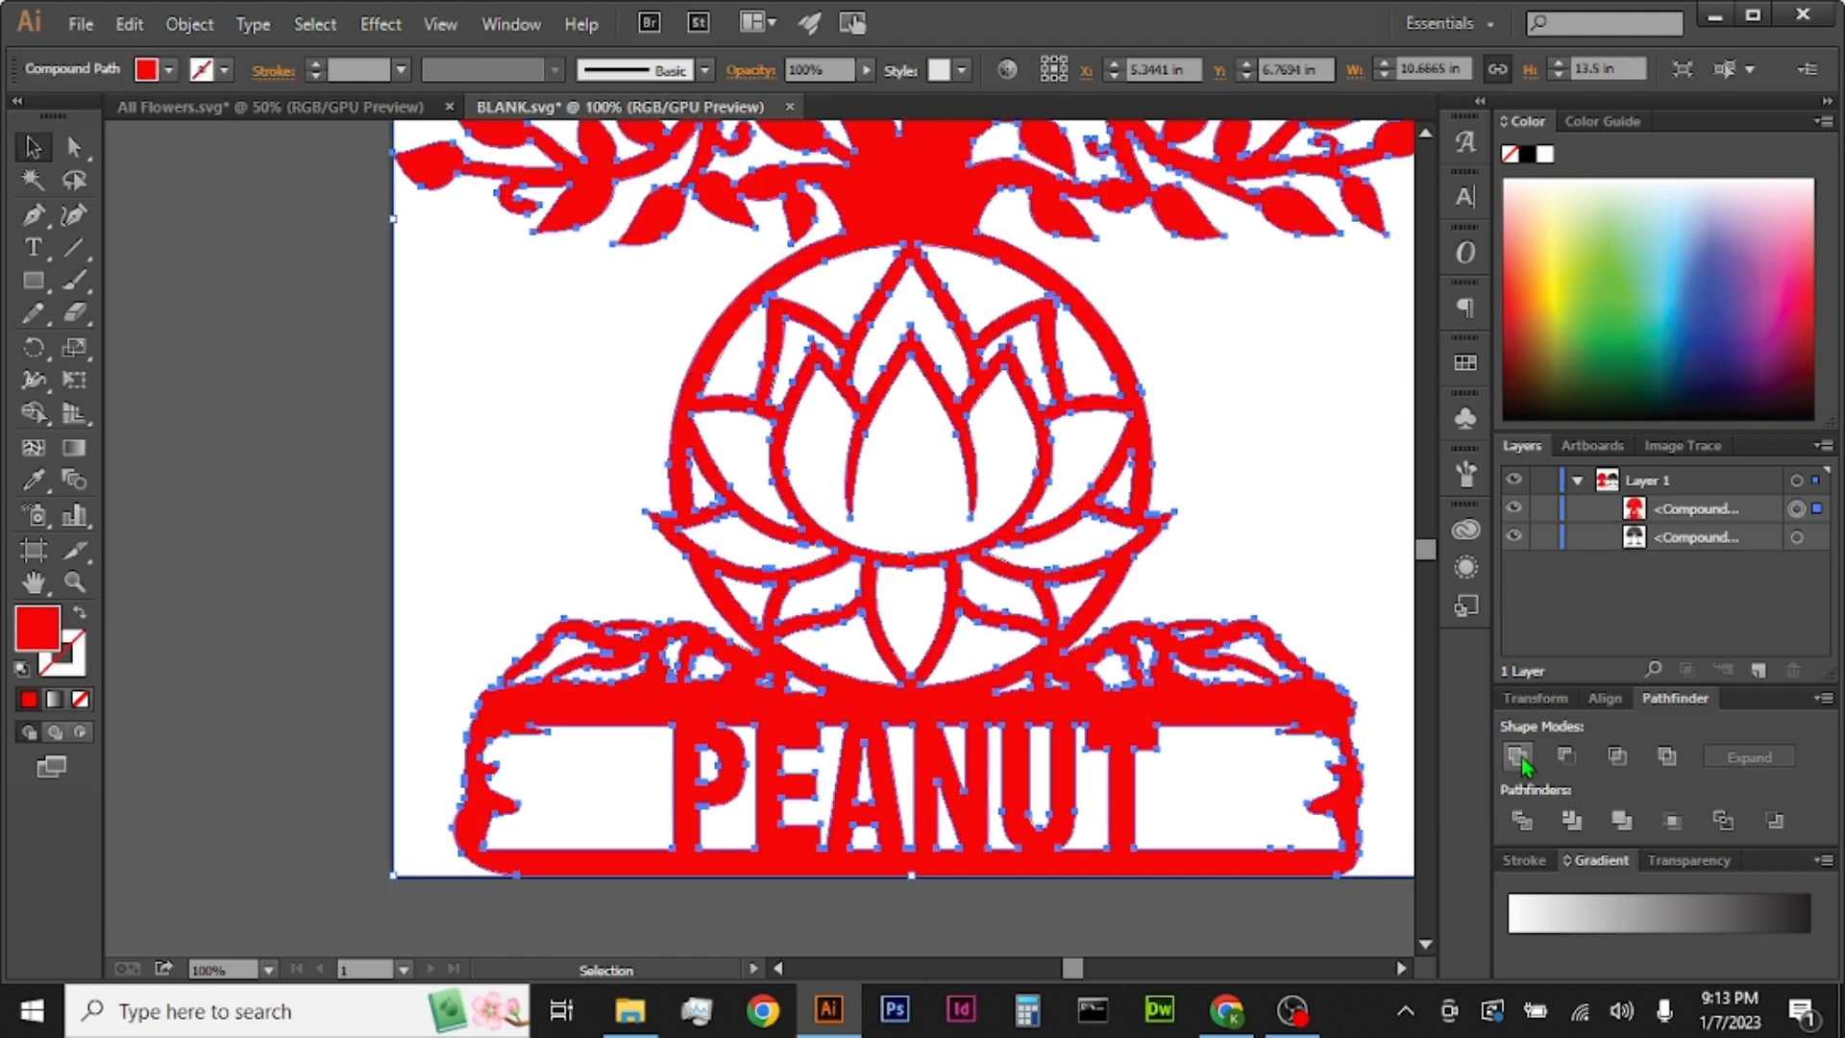
# Step: Undo the last merge, then unite PEANUT and the left tree with the tree's compound path stacked above the text group
pyautogui.hotkey('ctrl', 'z')
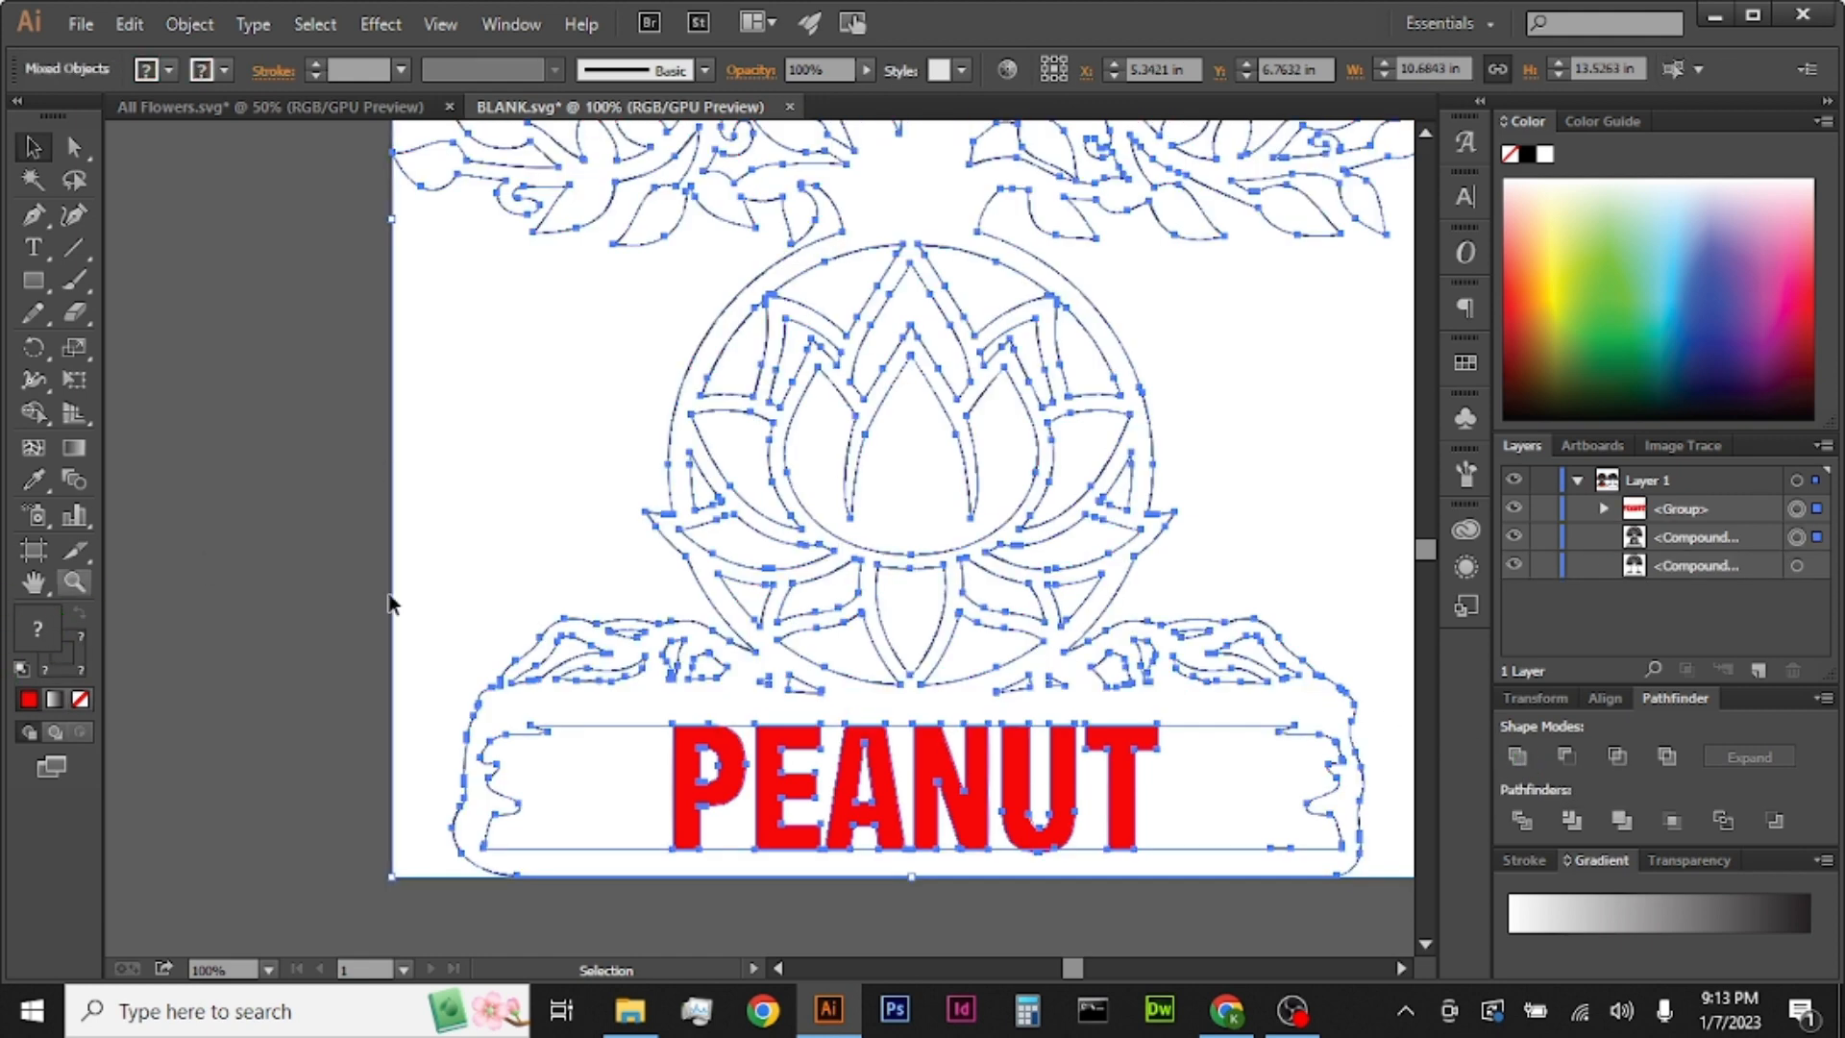
pyautogui.moveTo(1706, 527); pyautogui.dragTo(1689, 505)
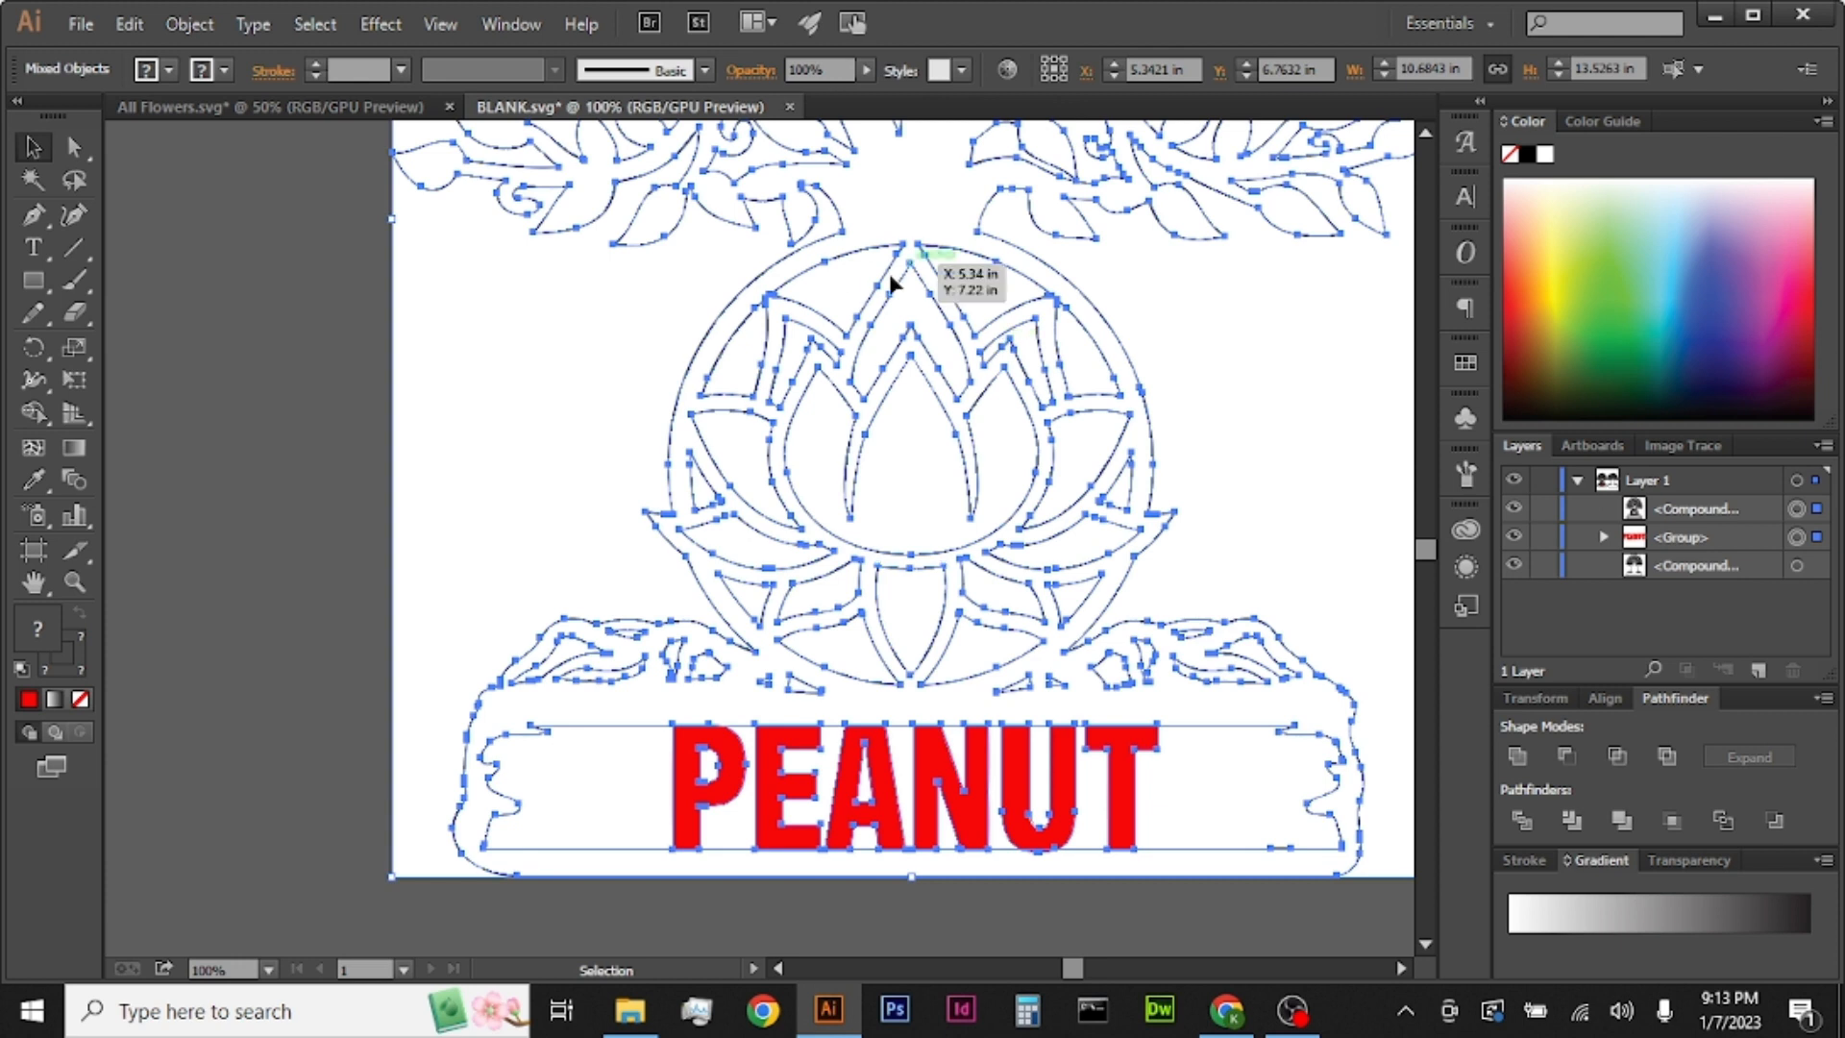
pyautogui.click(1518, 760)
pyautogui.click(1313, 550)
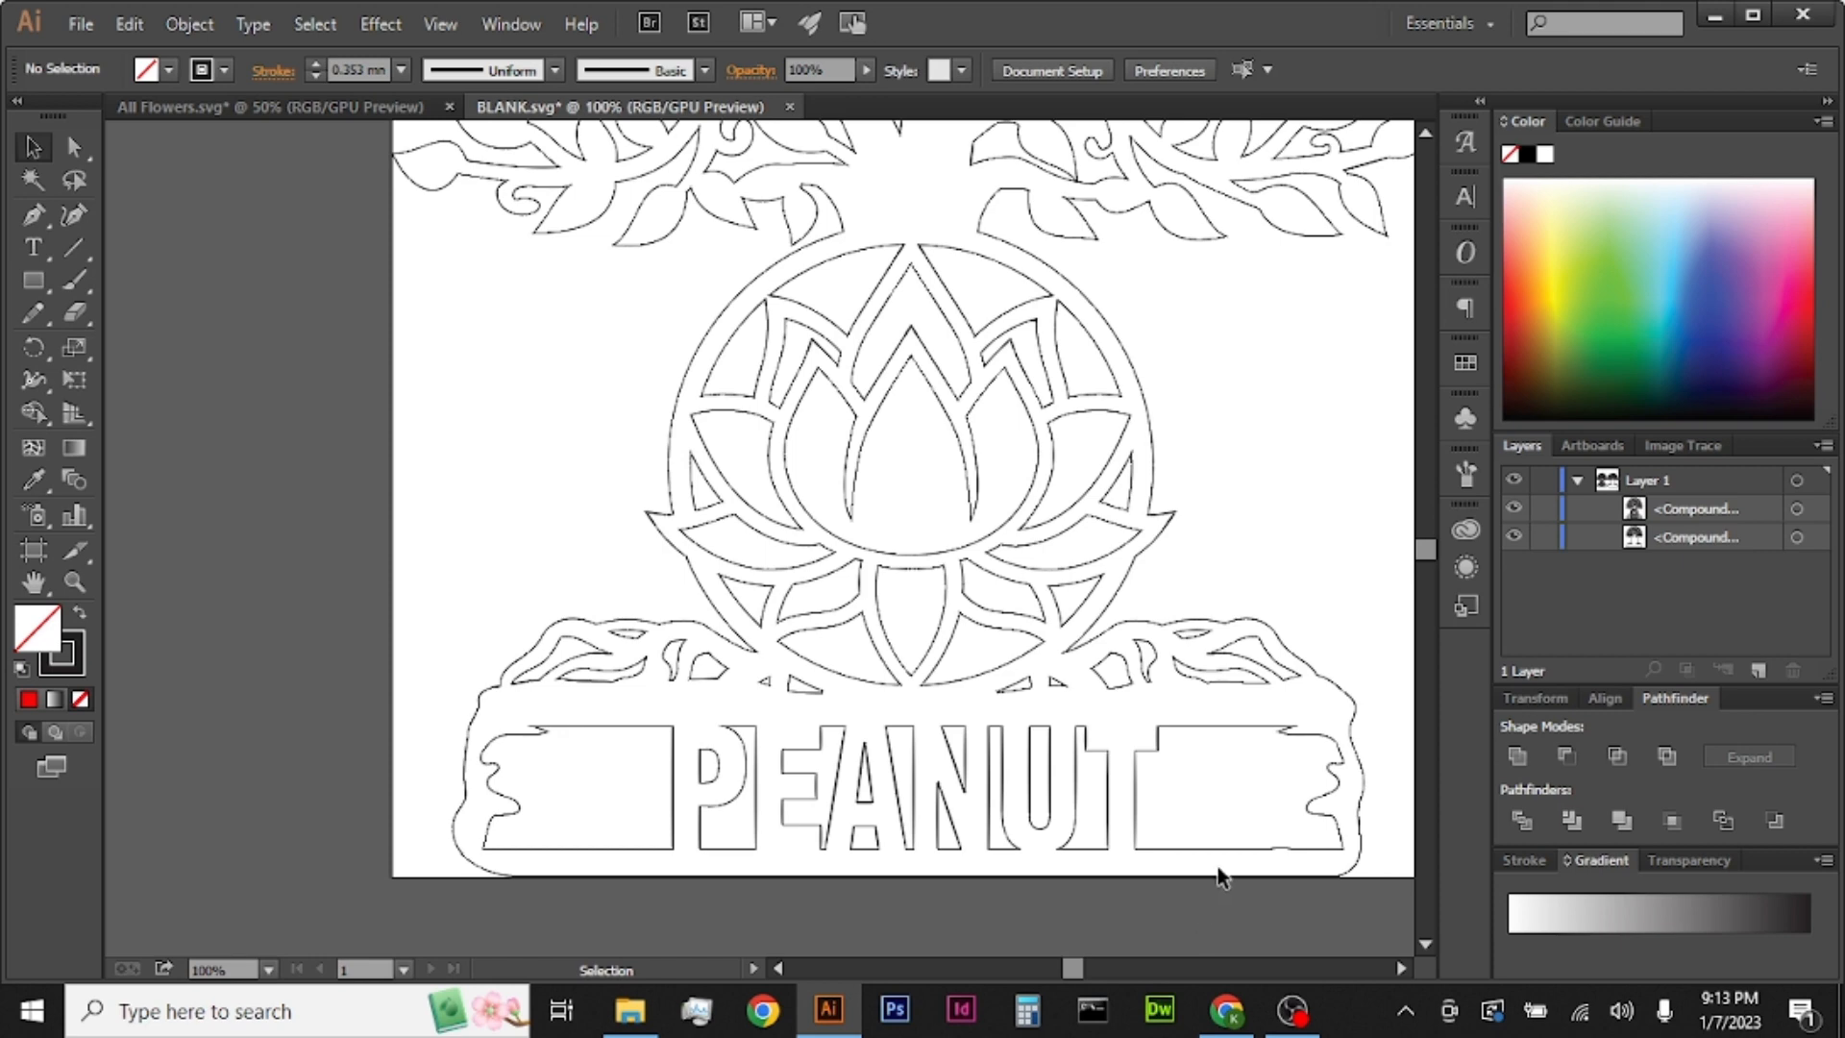
# Step: Draw a circle about 1.87 in across in the blank space between the two trees, below their branches
pyautogui.scroll(-2, 246, 867)
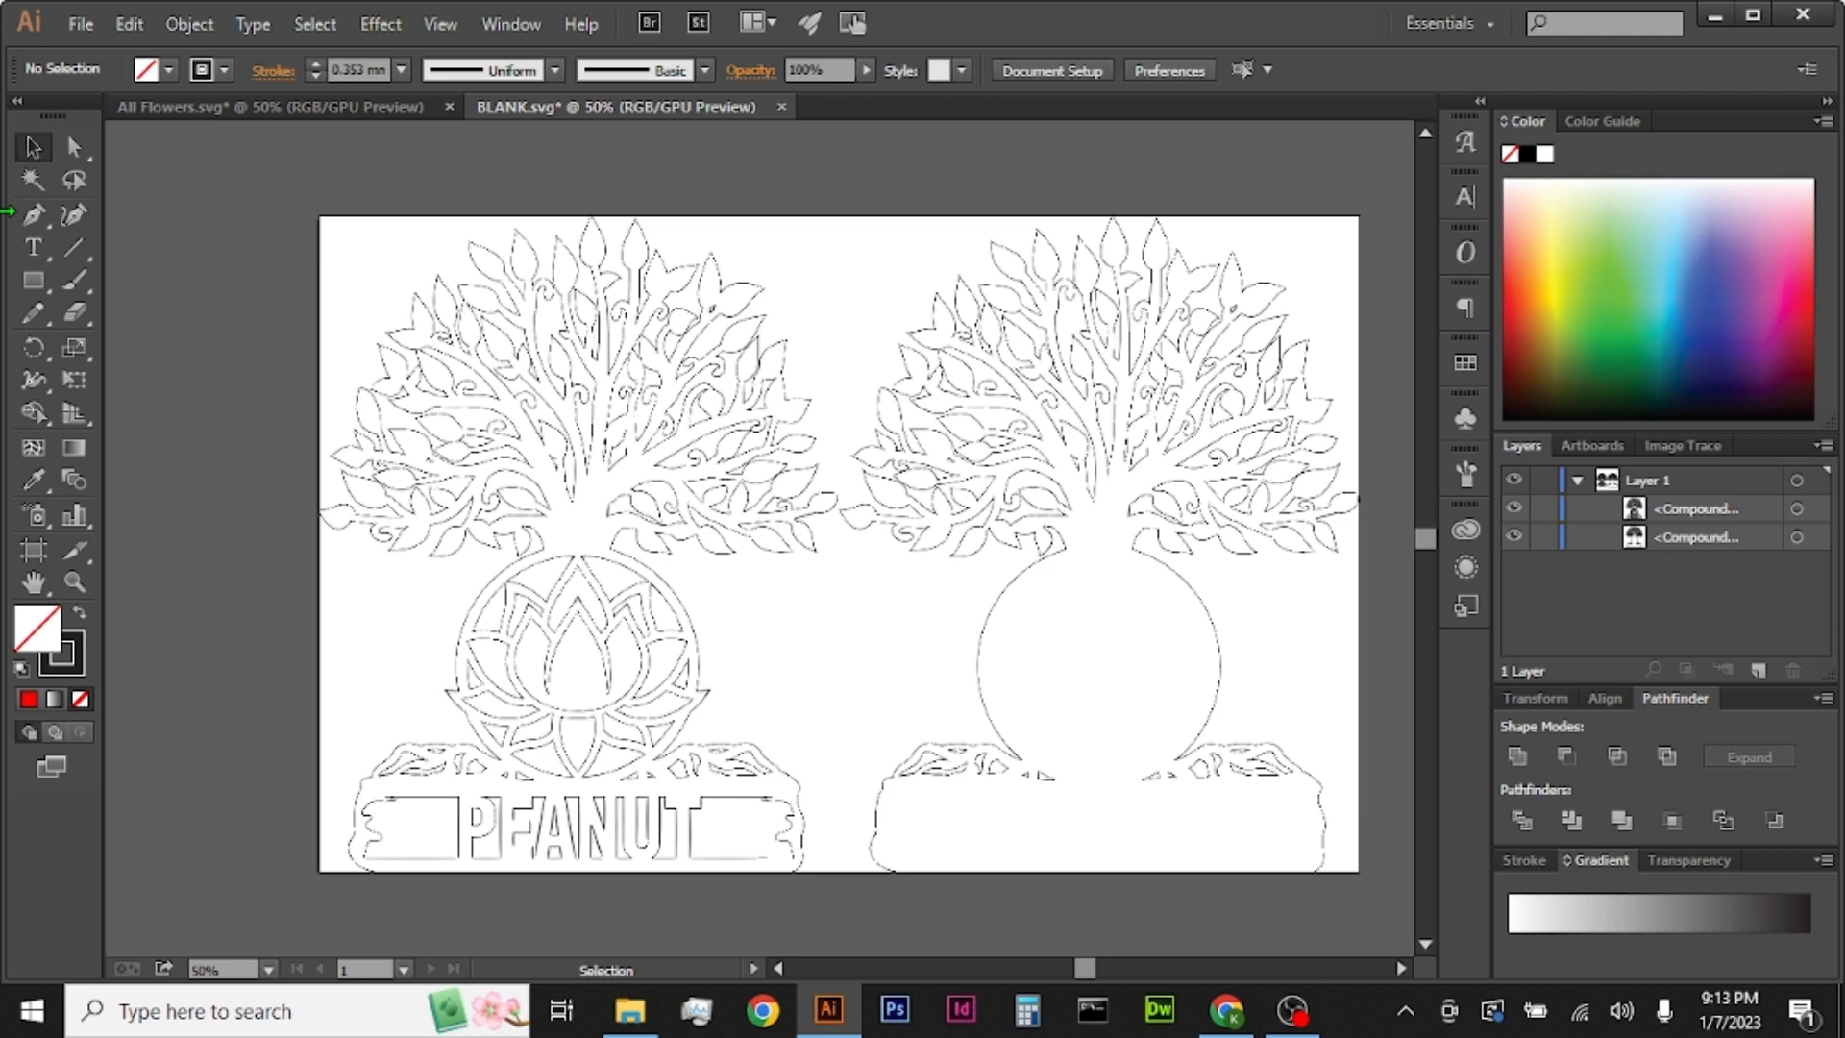
pyautogui.click(42, 280)
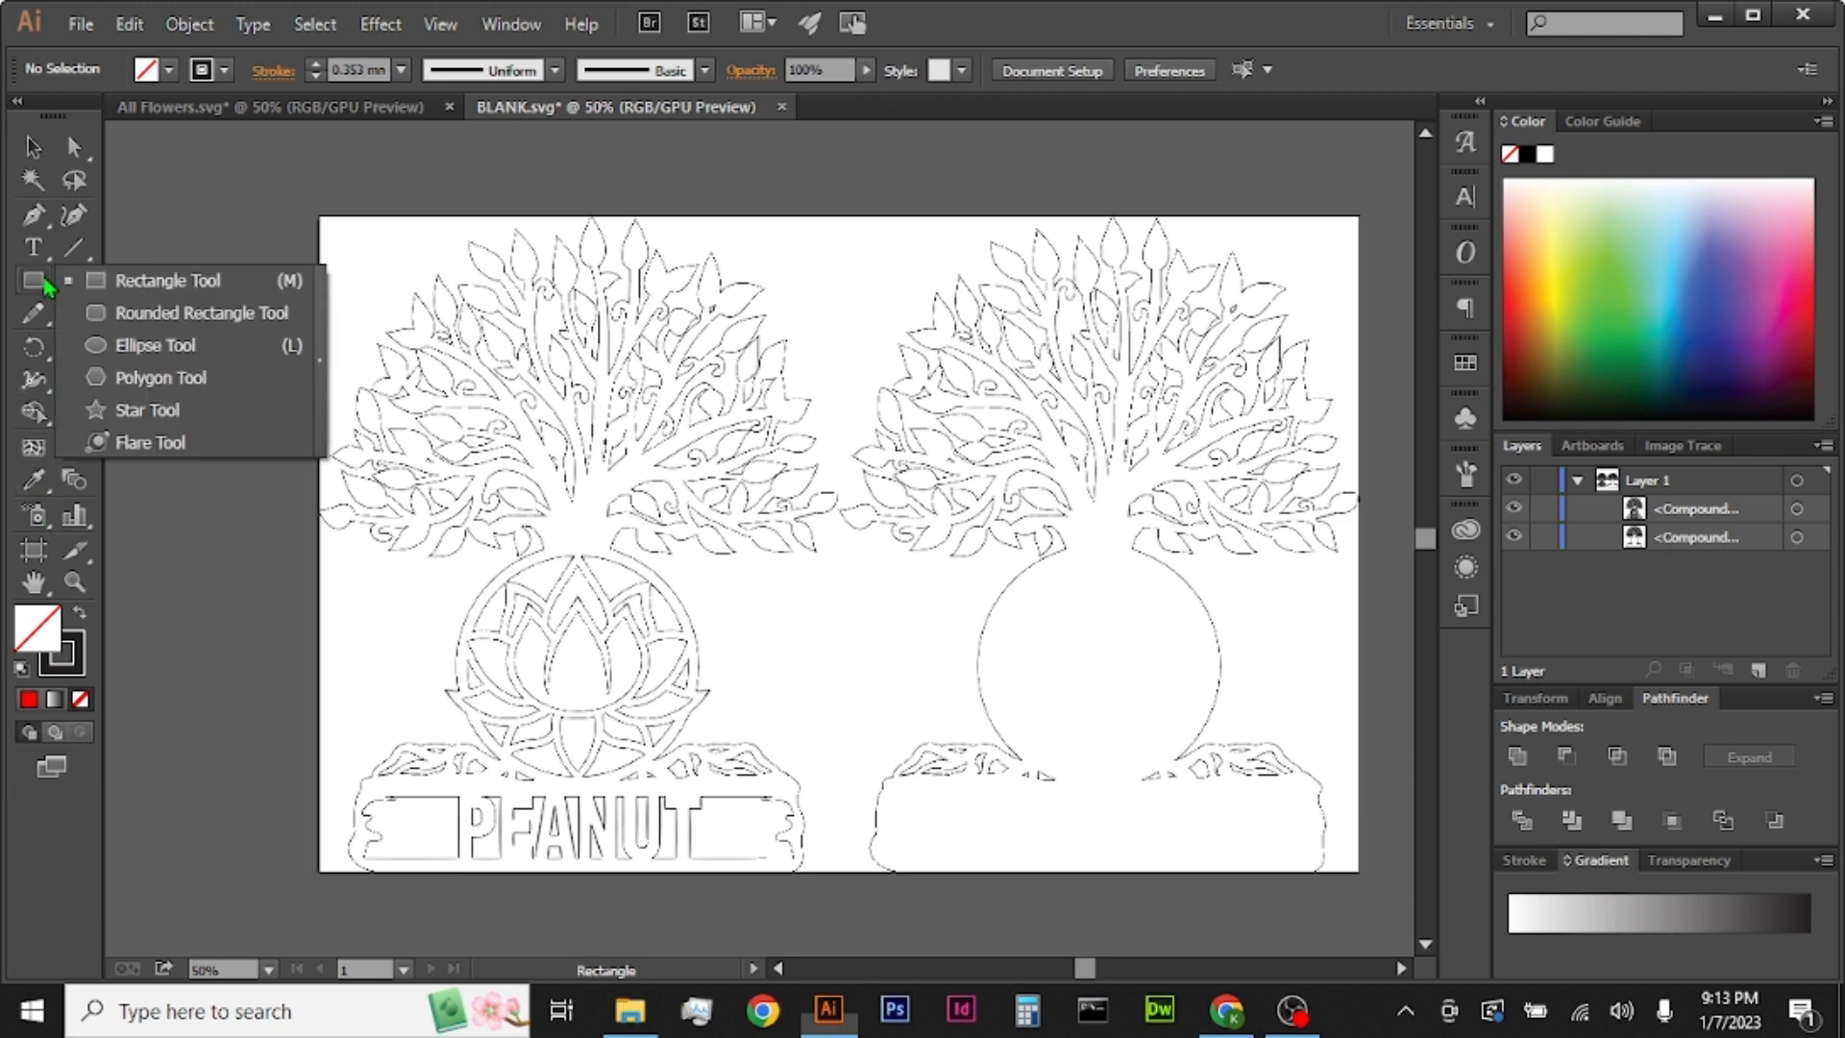
pyautogui.click(193, 344)
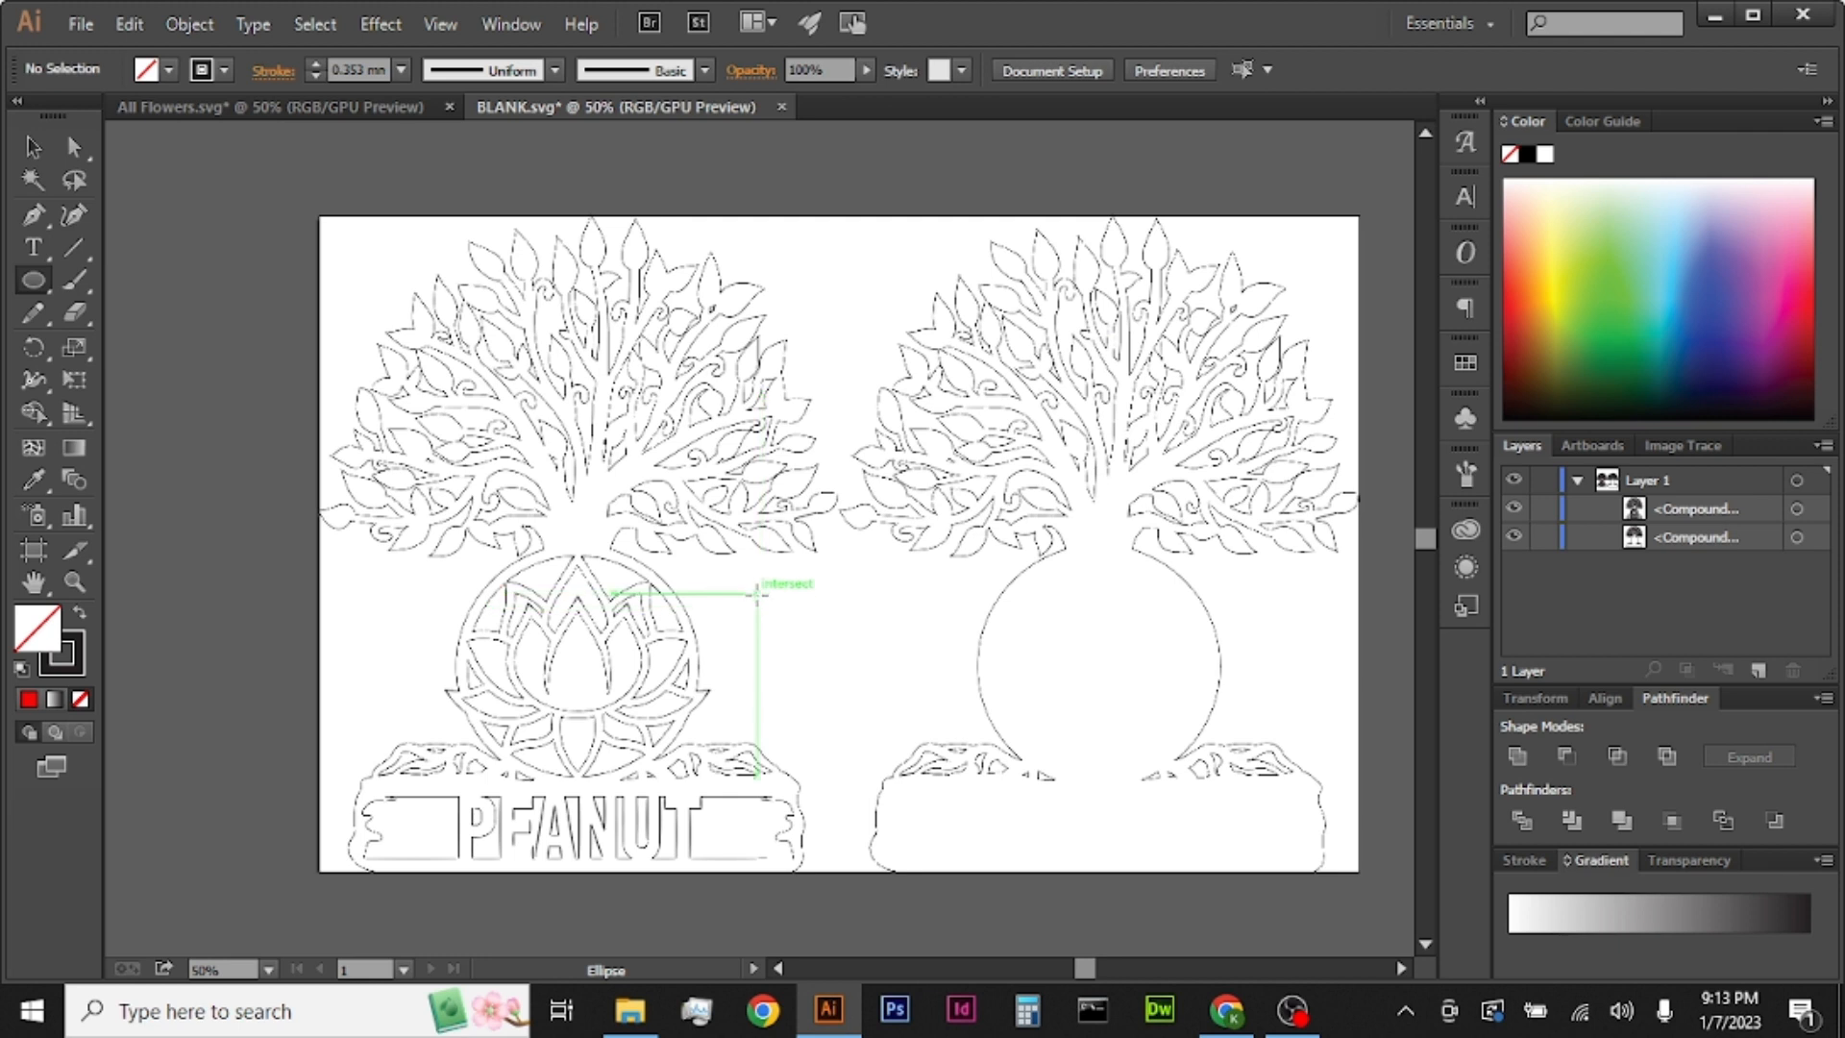
pyautogui.moveTo(758, 594); pyautogui.dragTo(846, 682)
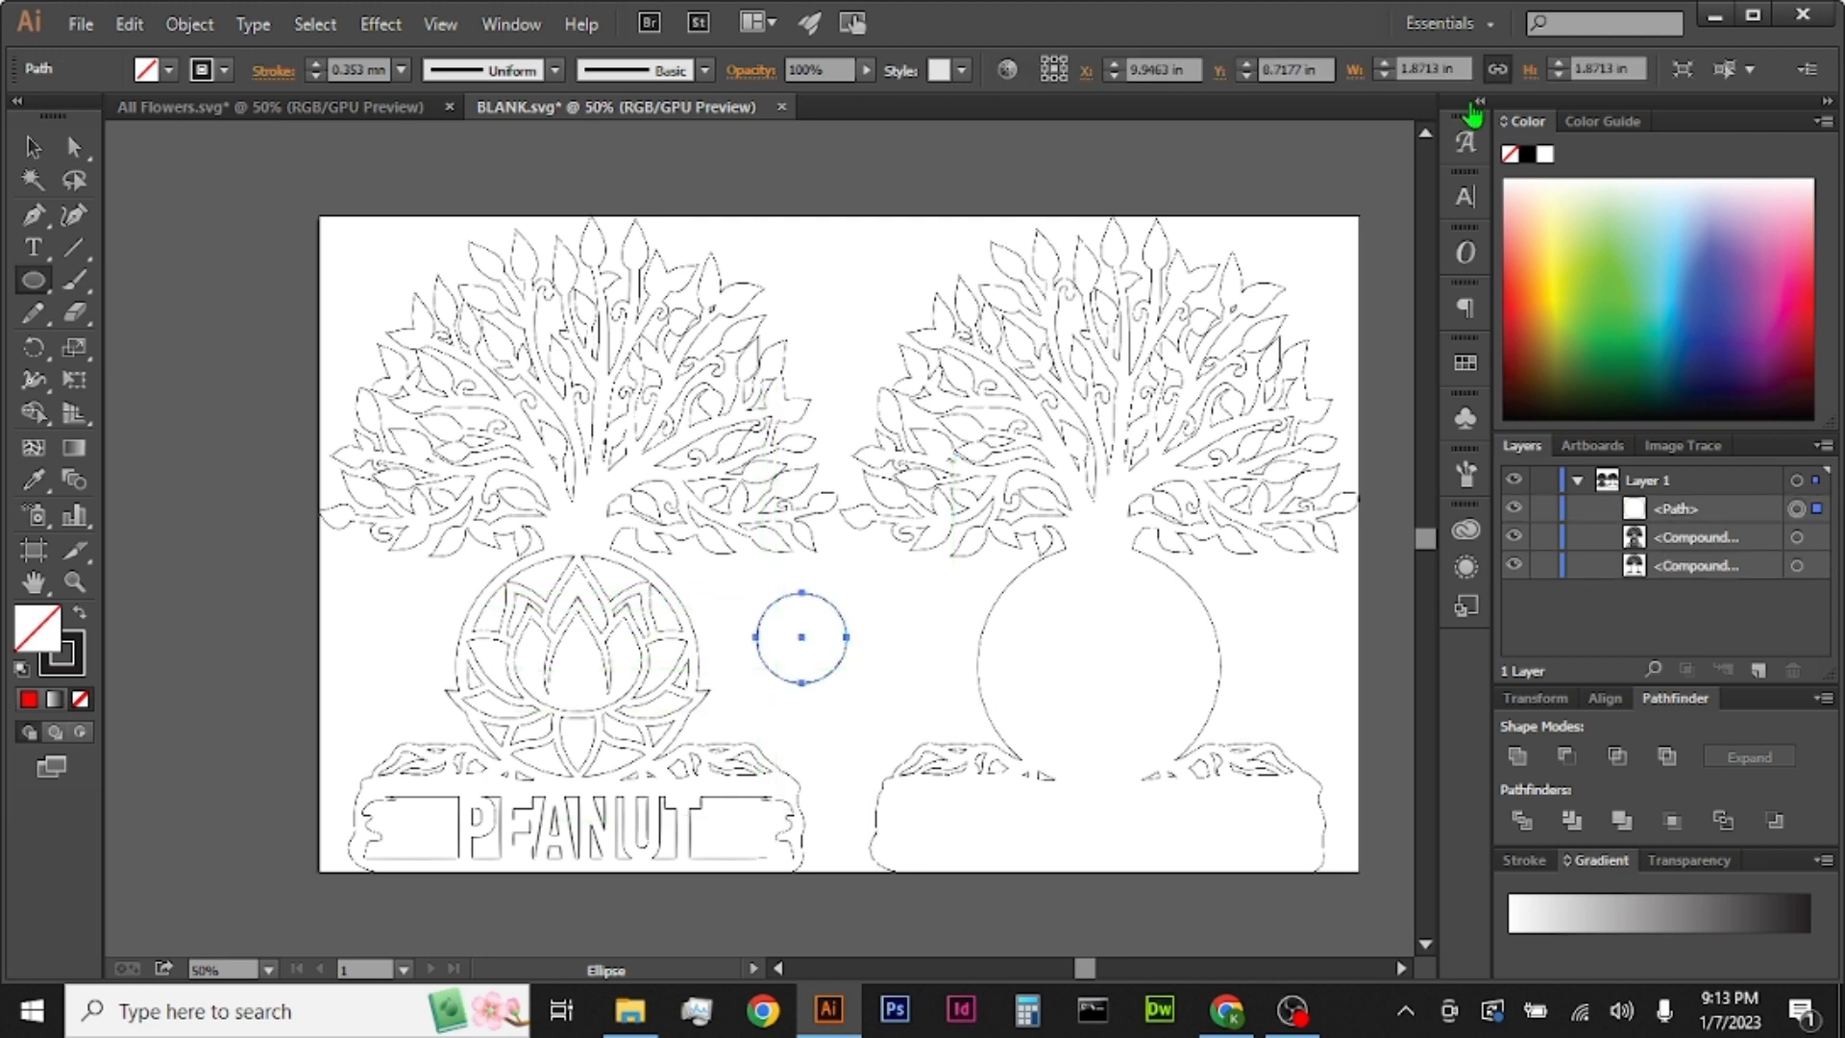
# Step: Set the circle's width and height to 1.009 in each, with the proportions unlinked
pyautogui.click(1460, 66)
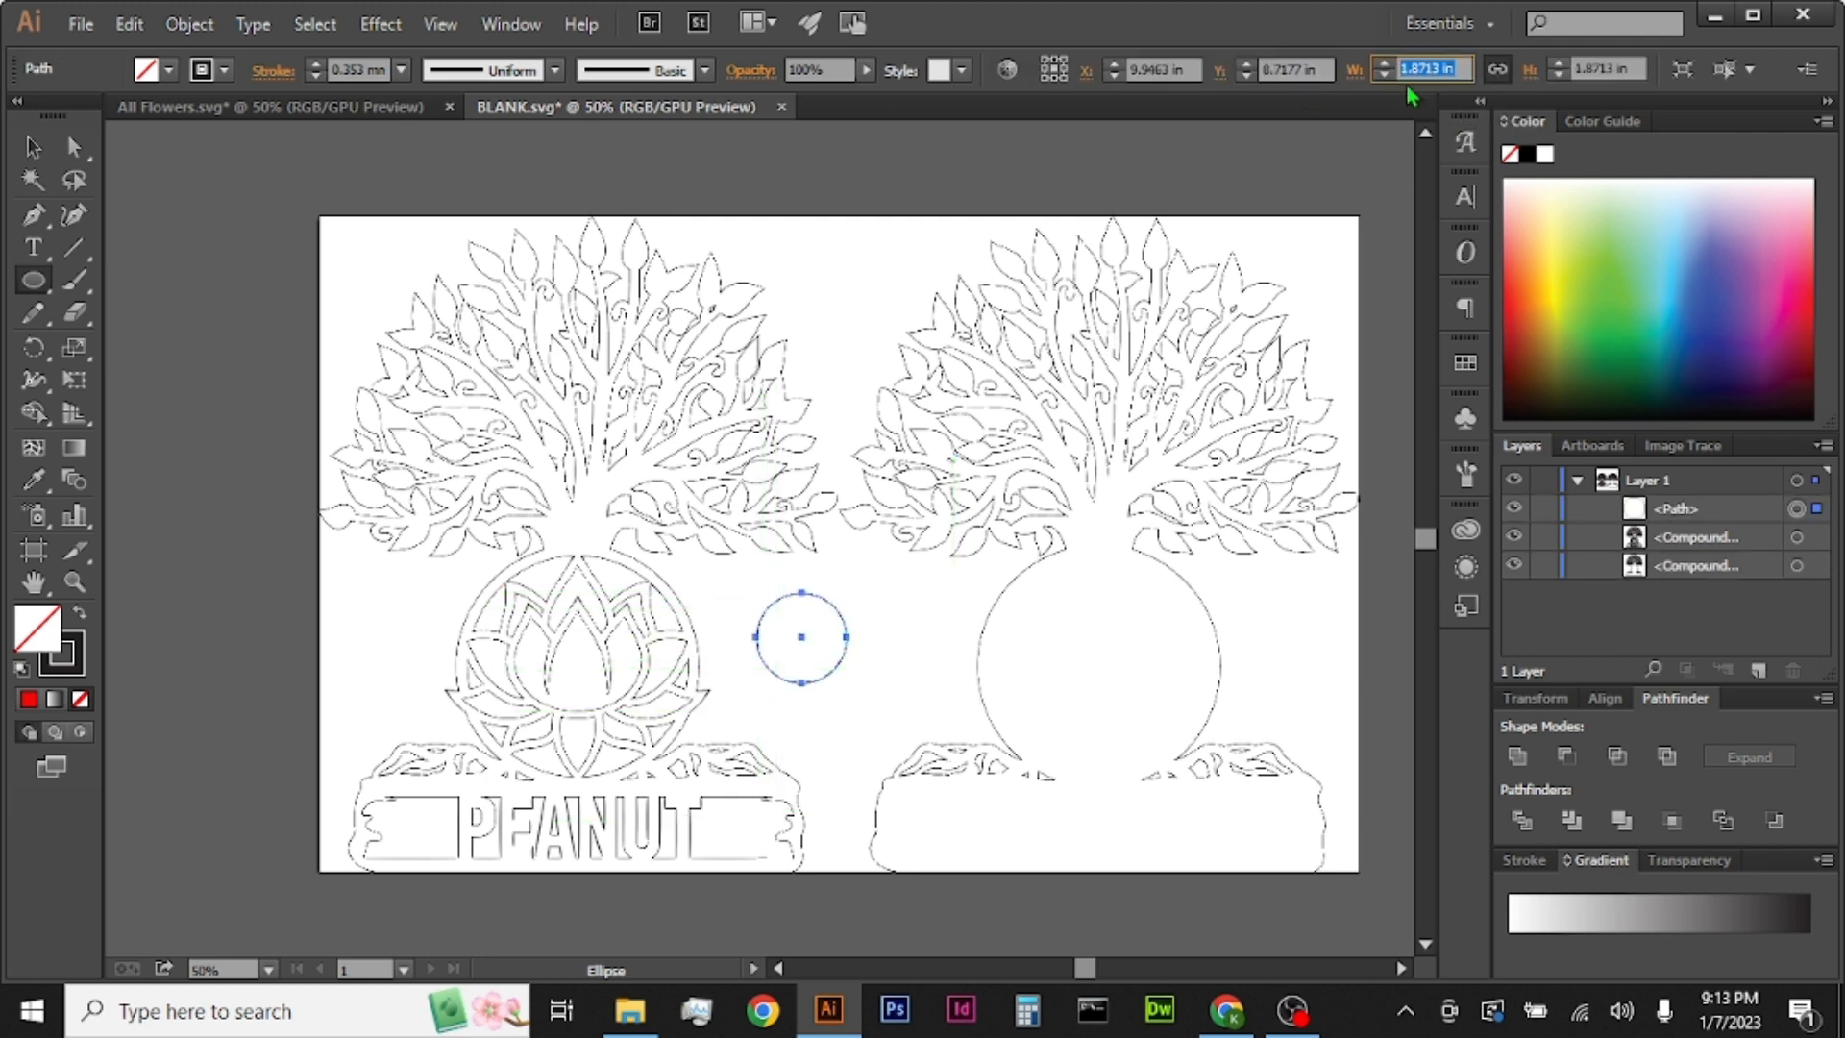
pyautogui.write('1.009')
pyautogui.press('Return')
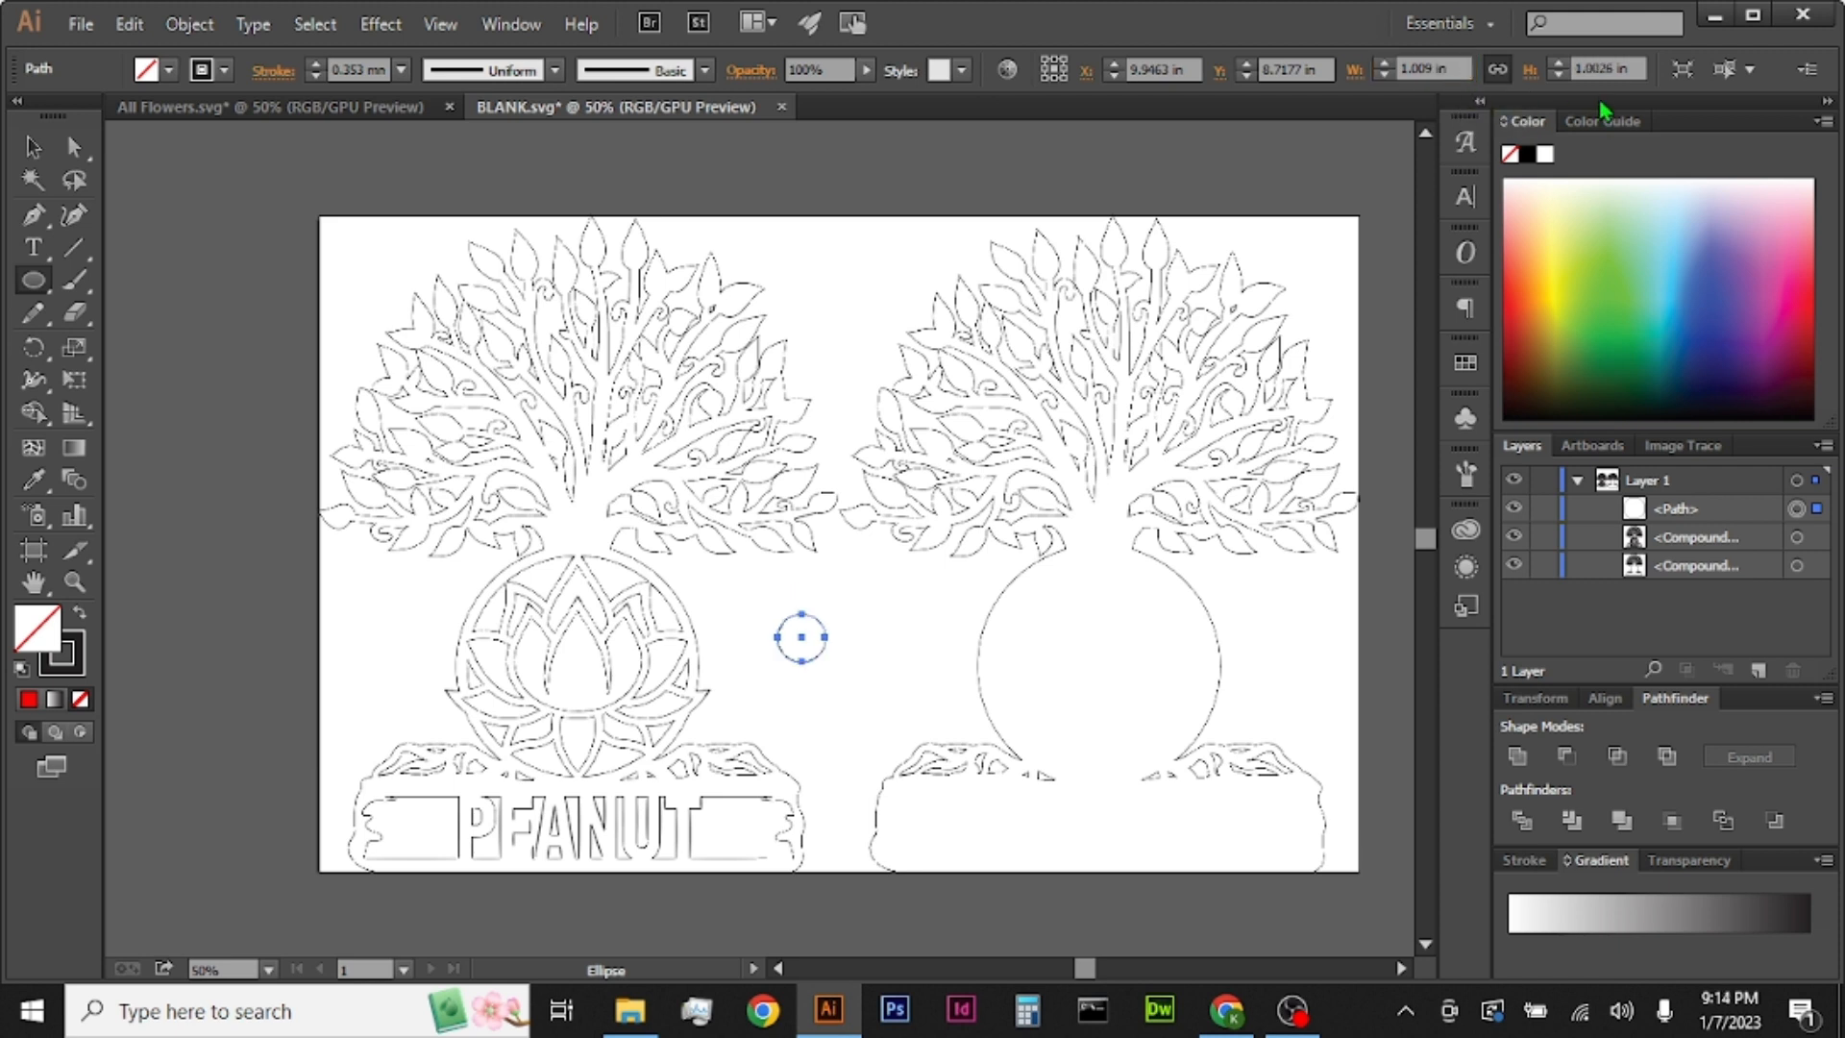
pyautogui.click(1497, 68)
pyautogui.click(1637, 68)
pyautogui.write('1')
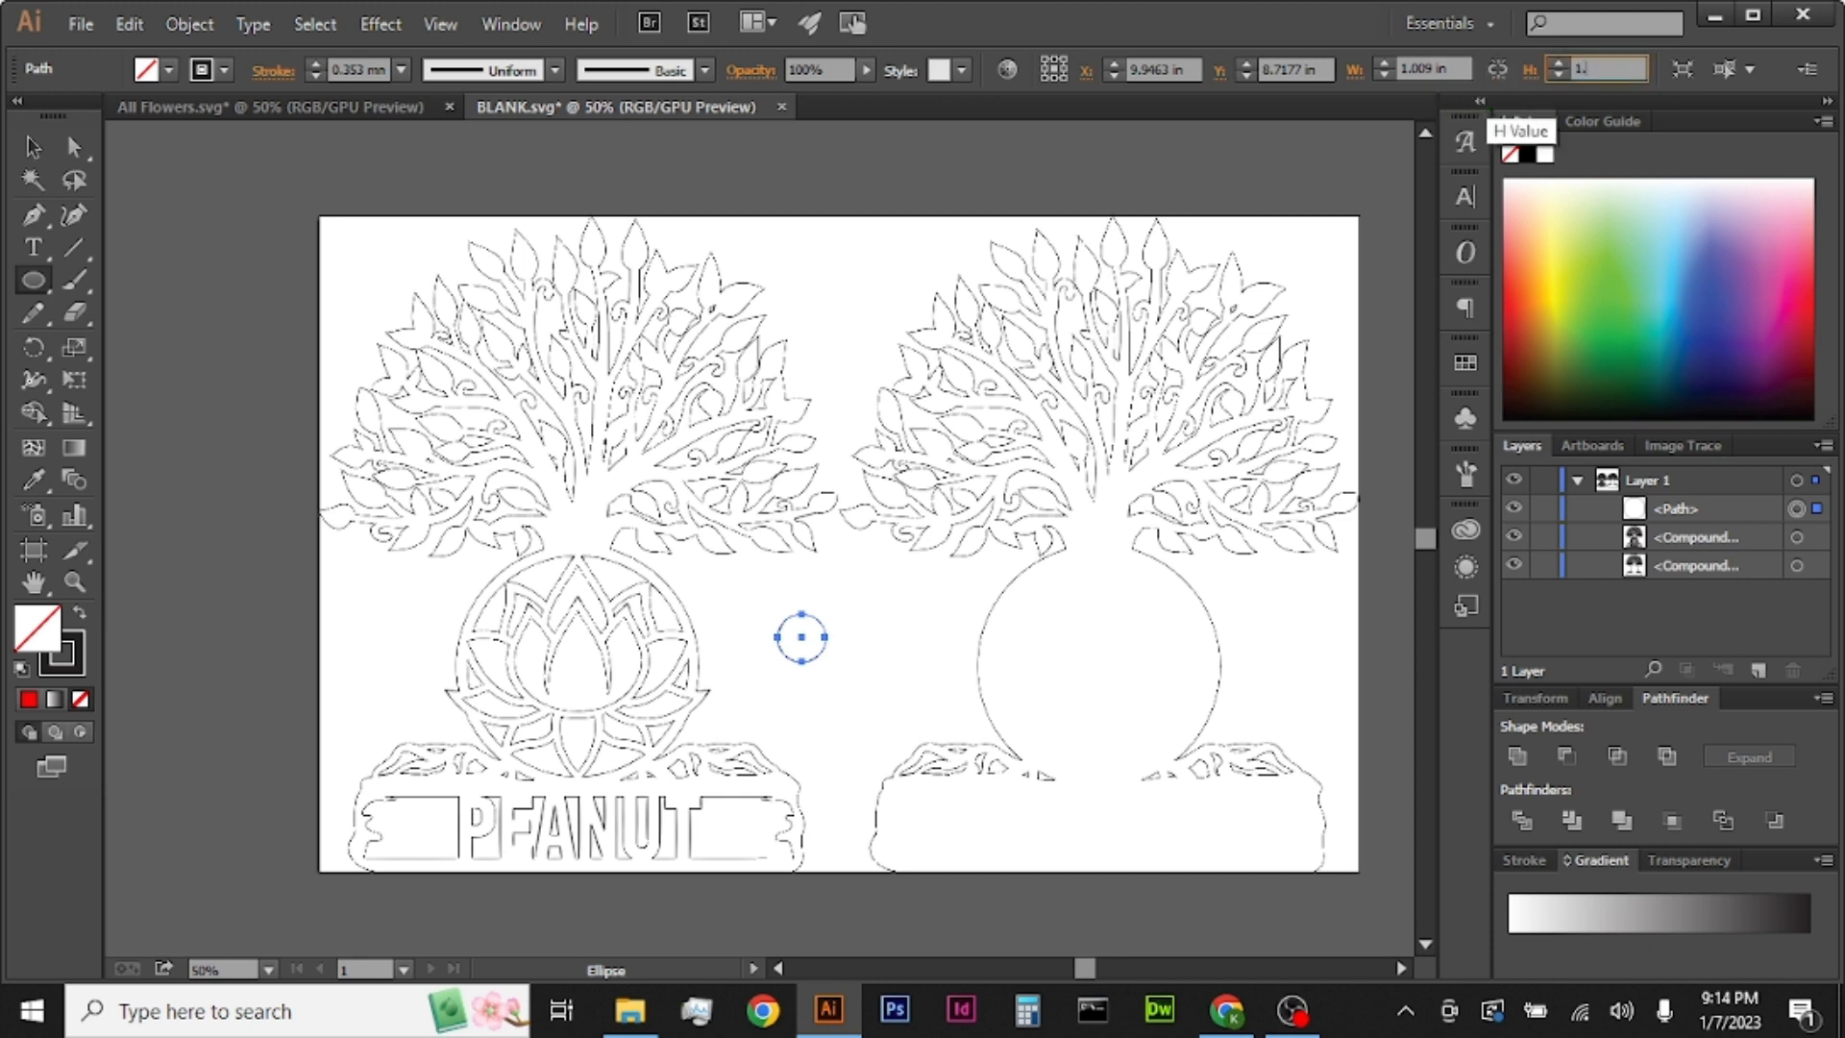
pyautogui.write('.009')
pyautogui.press('Return')
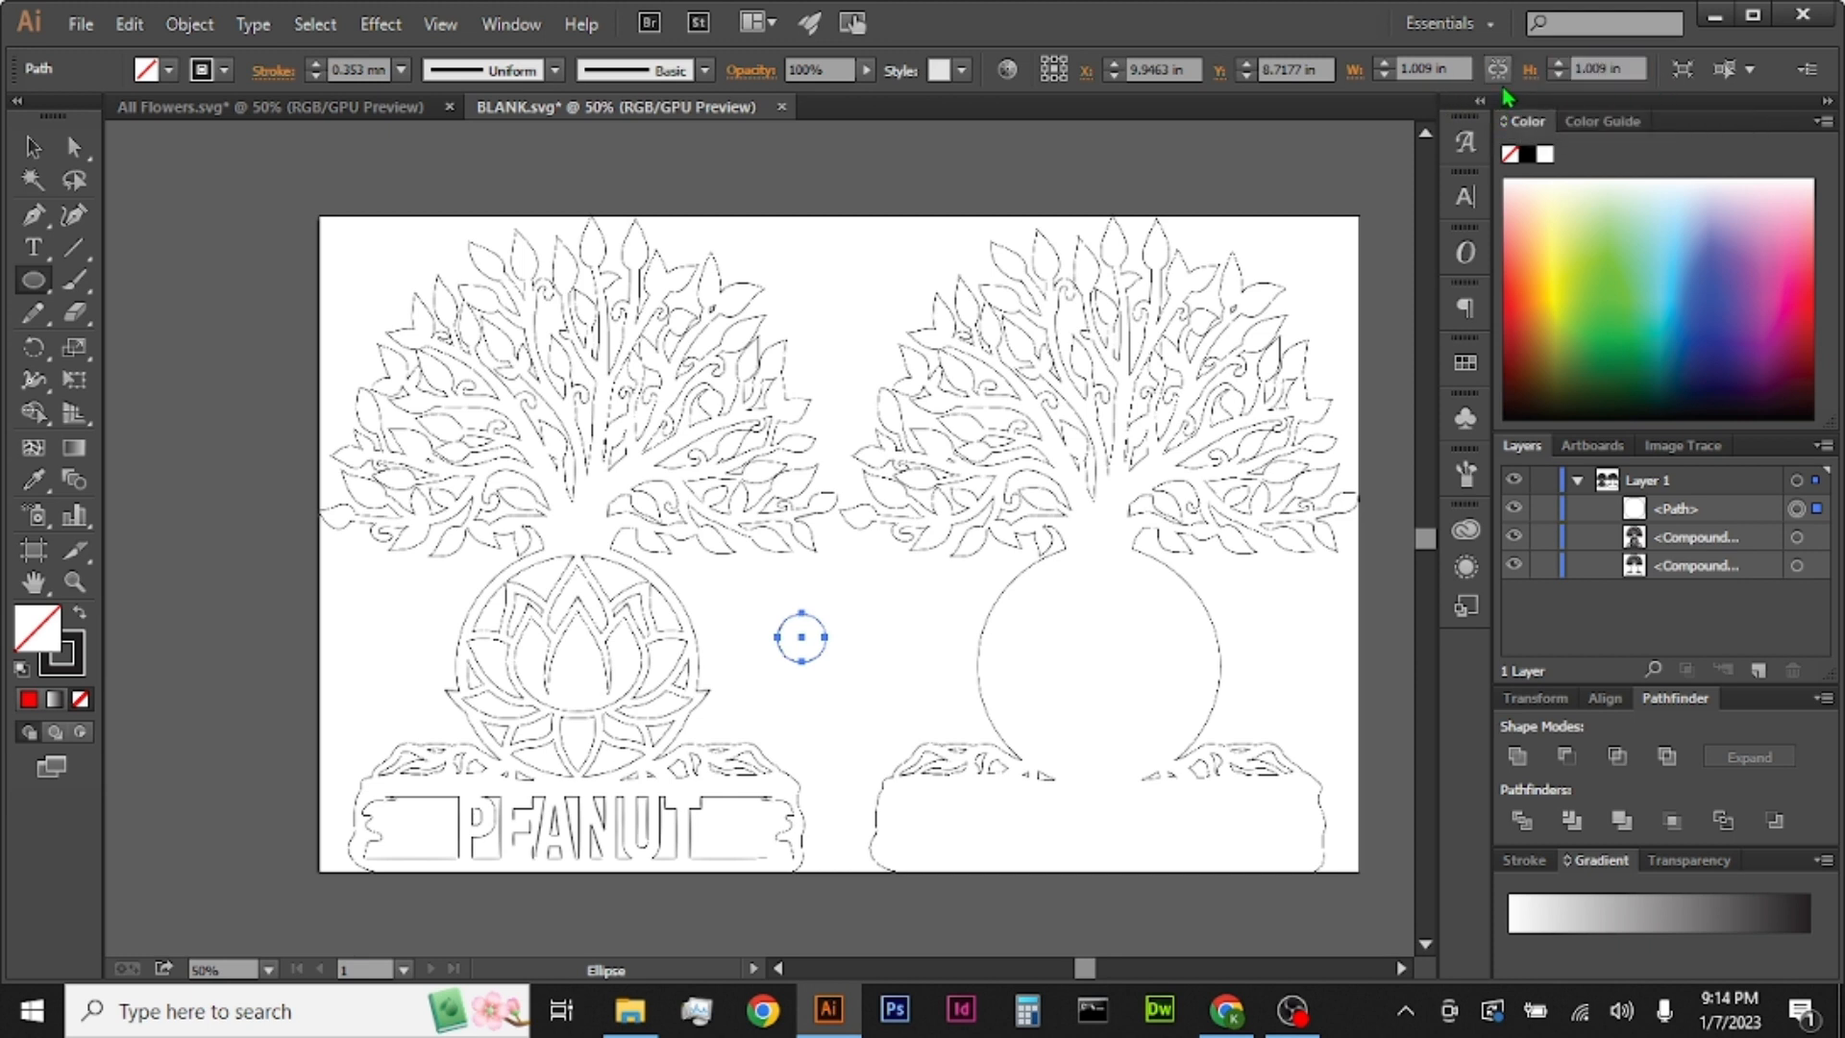
pyautogui.click(33, 147)
pyautogui.click(845, 734)
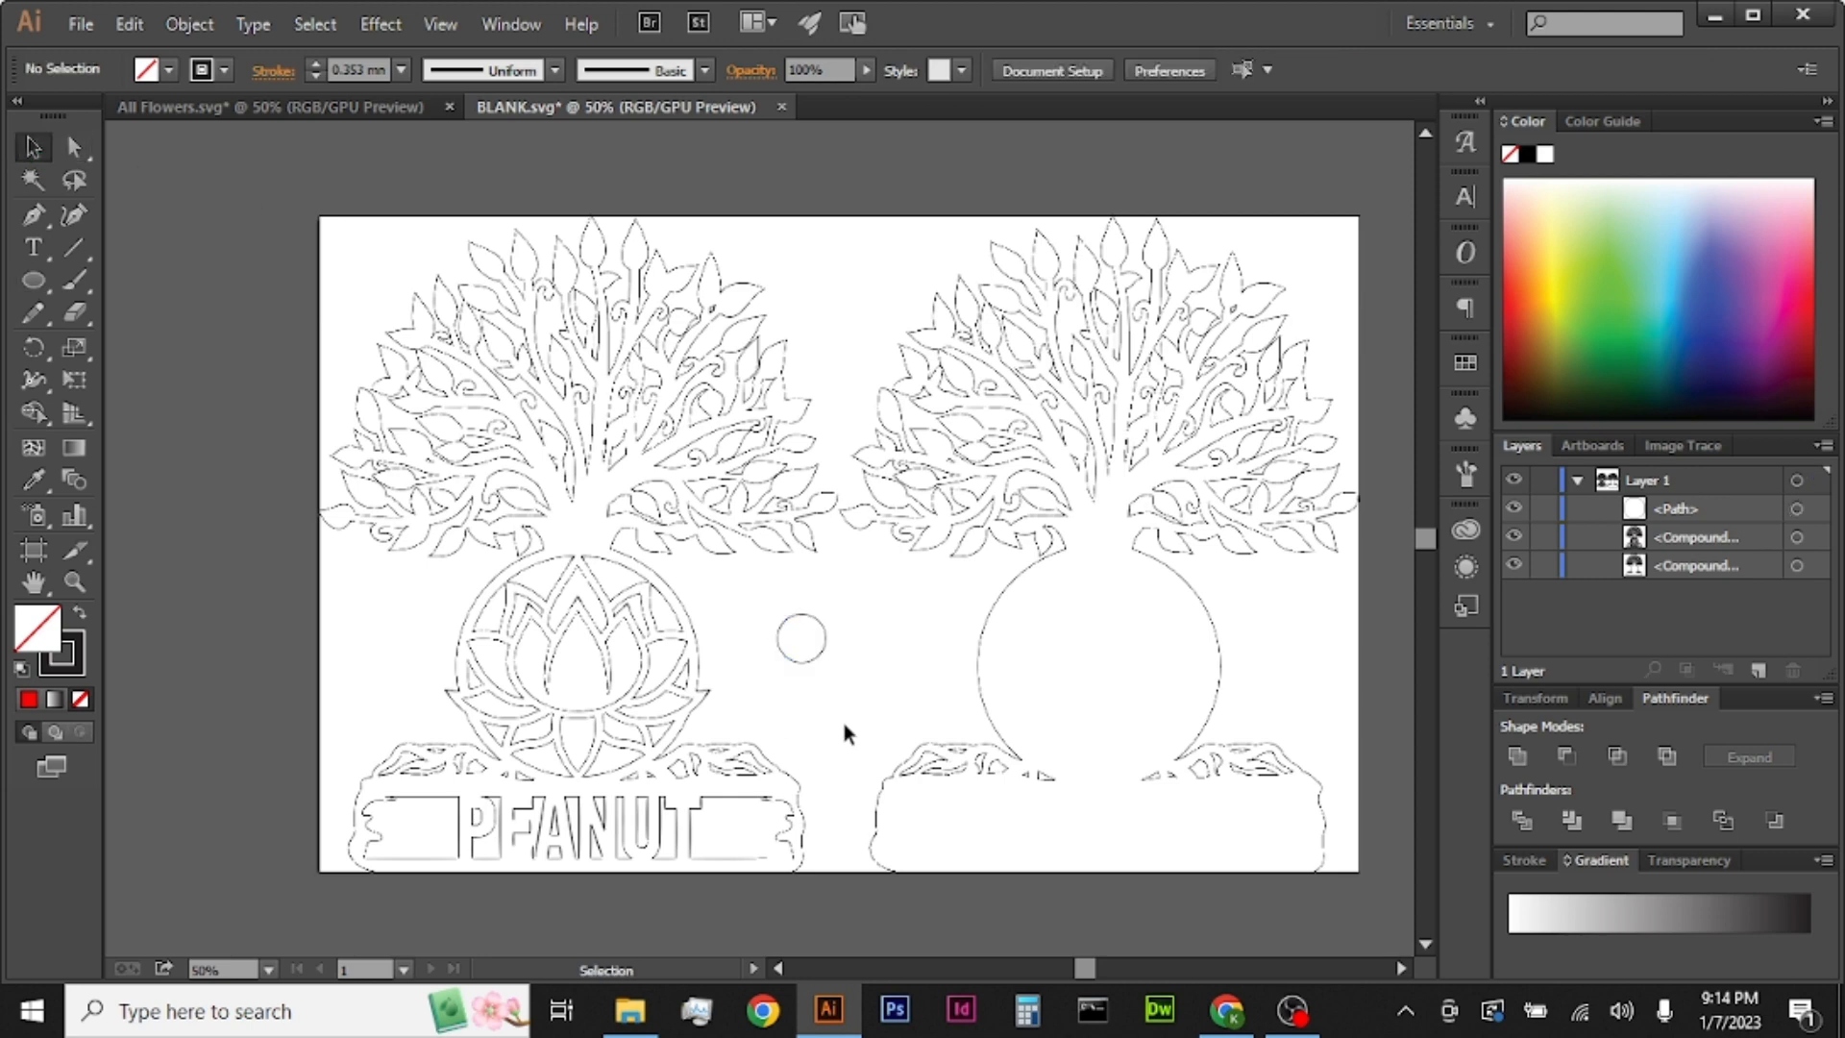
# Step: Give the small circle a bright green fill and no stroke
pyautogui.click(820, 659)
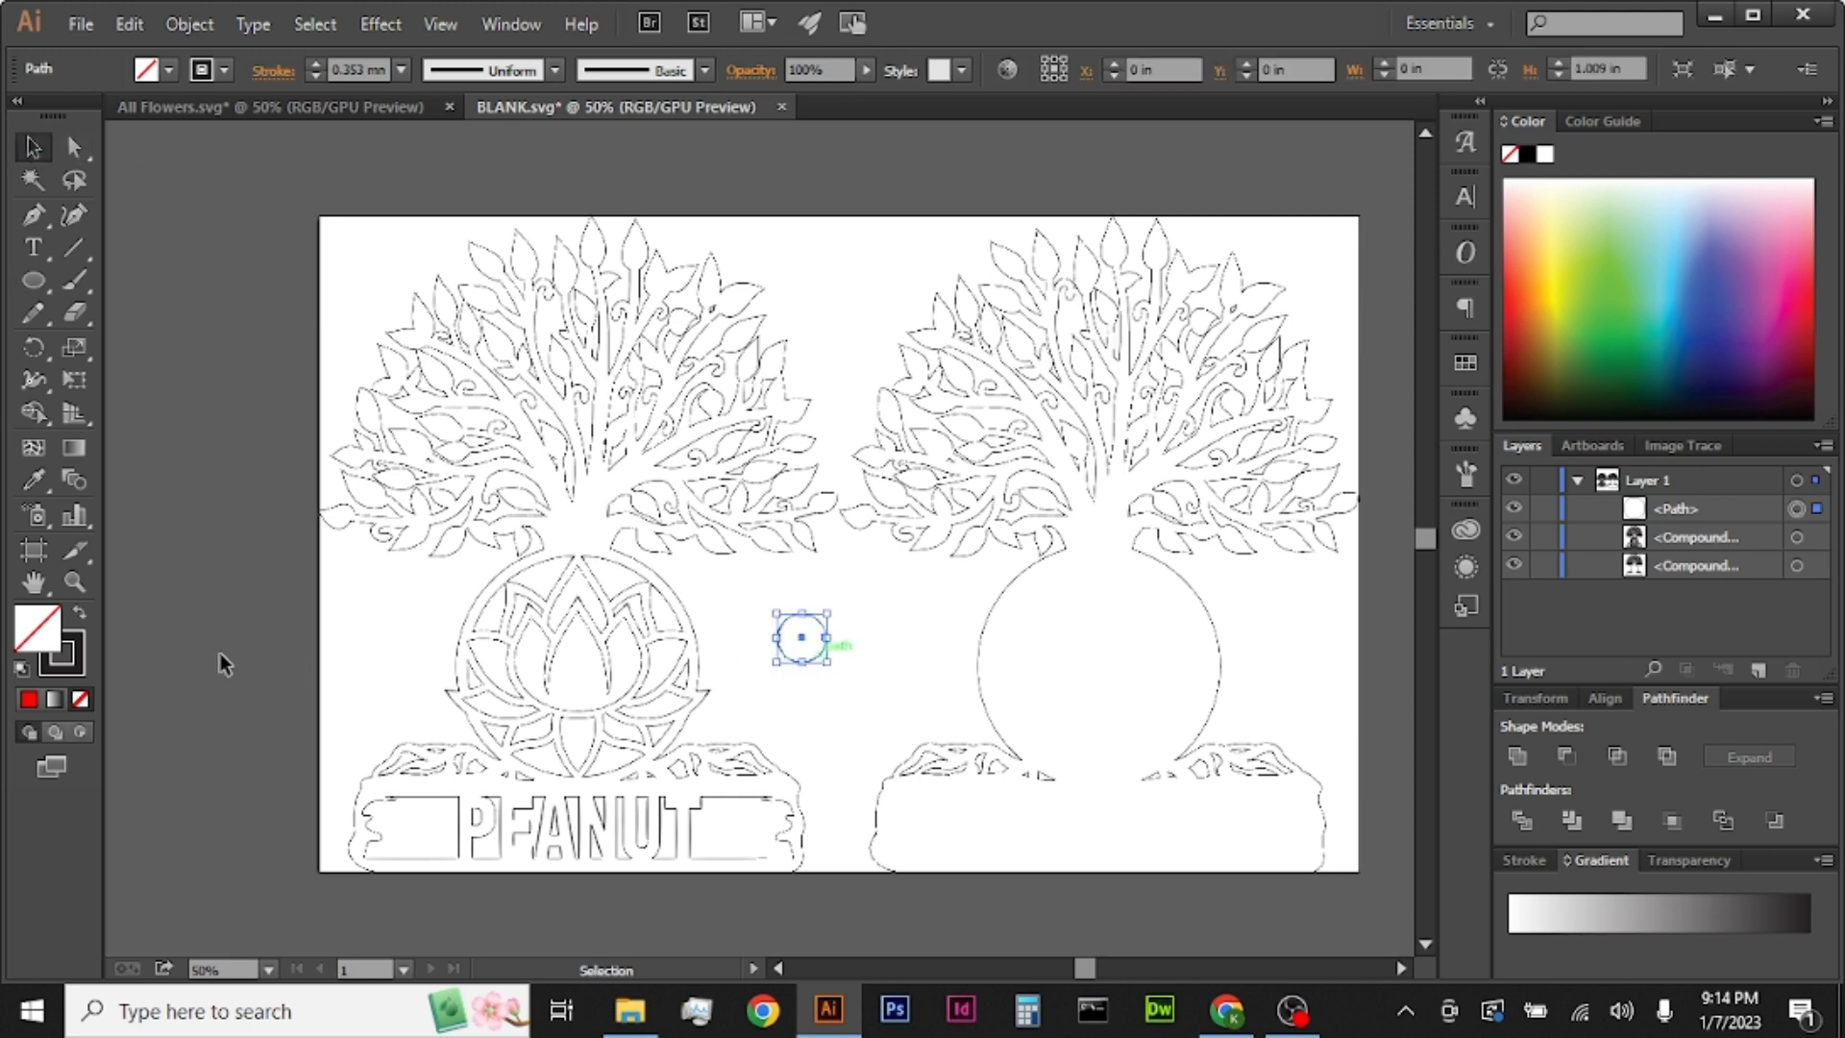
pyautogui.click(79, 613)
pyautogui.doubleClick(44, 637)
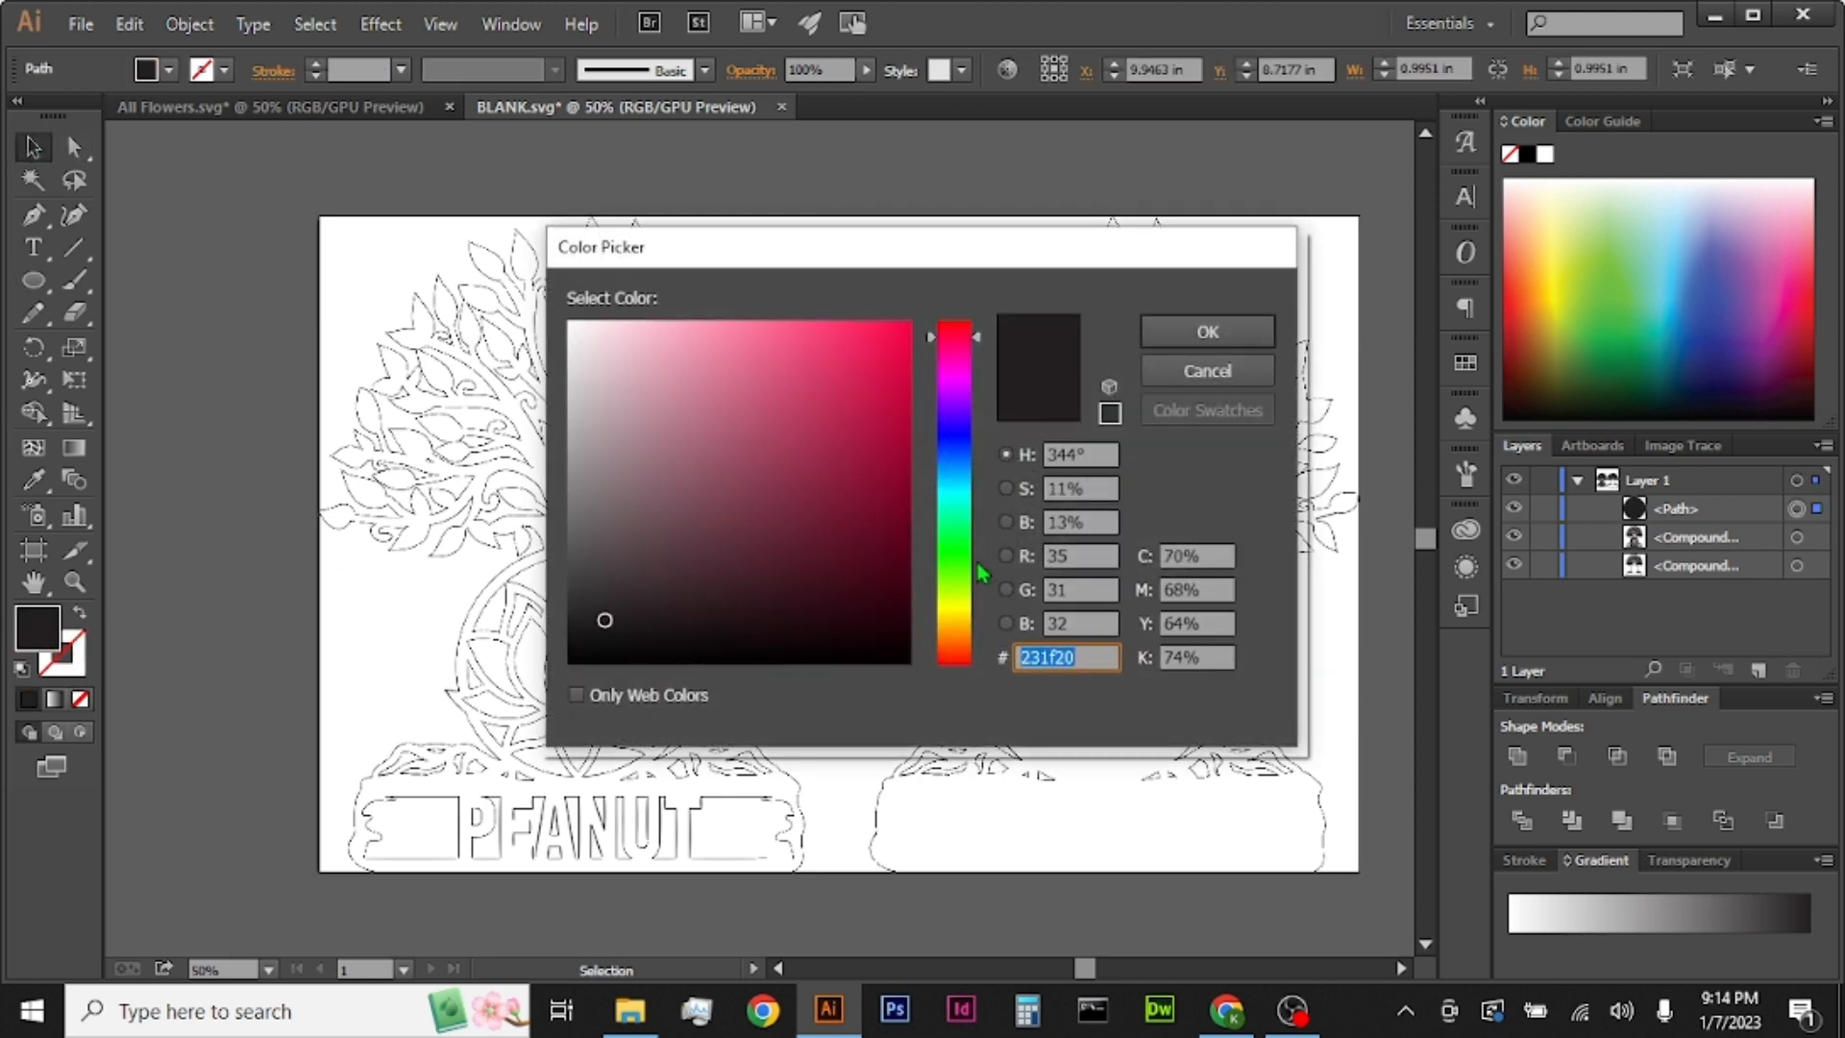
pyautogui.click(954, 544)
pyautogui.click(887, 362)
pyautogui.click(1219, 331)
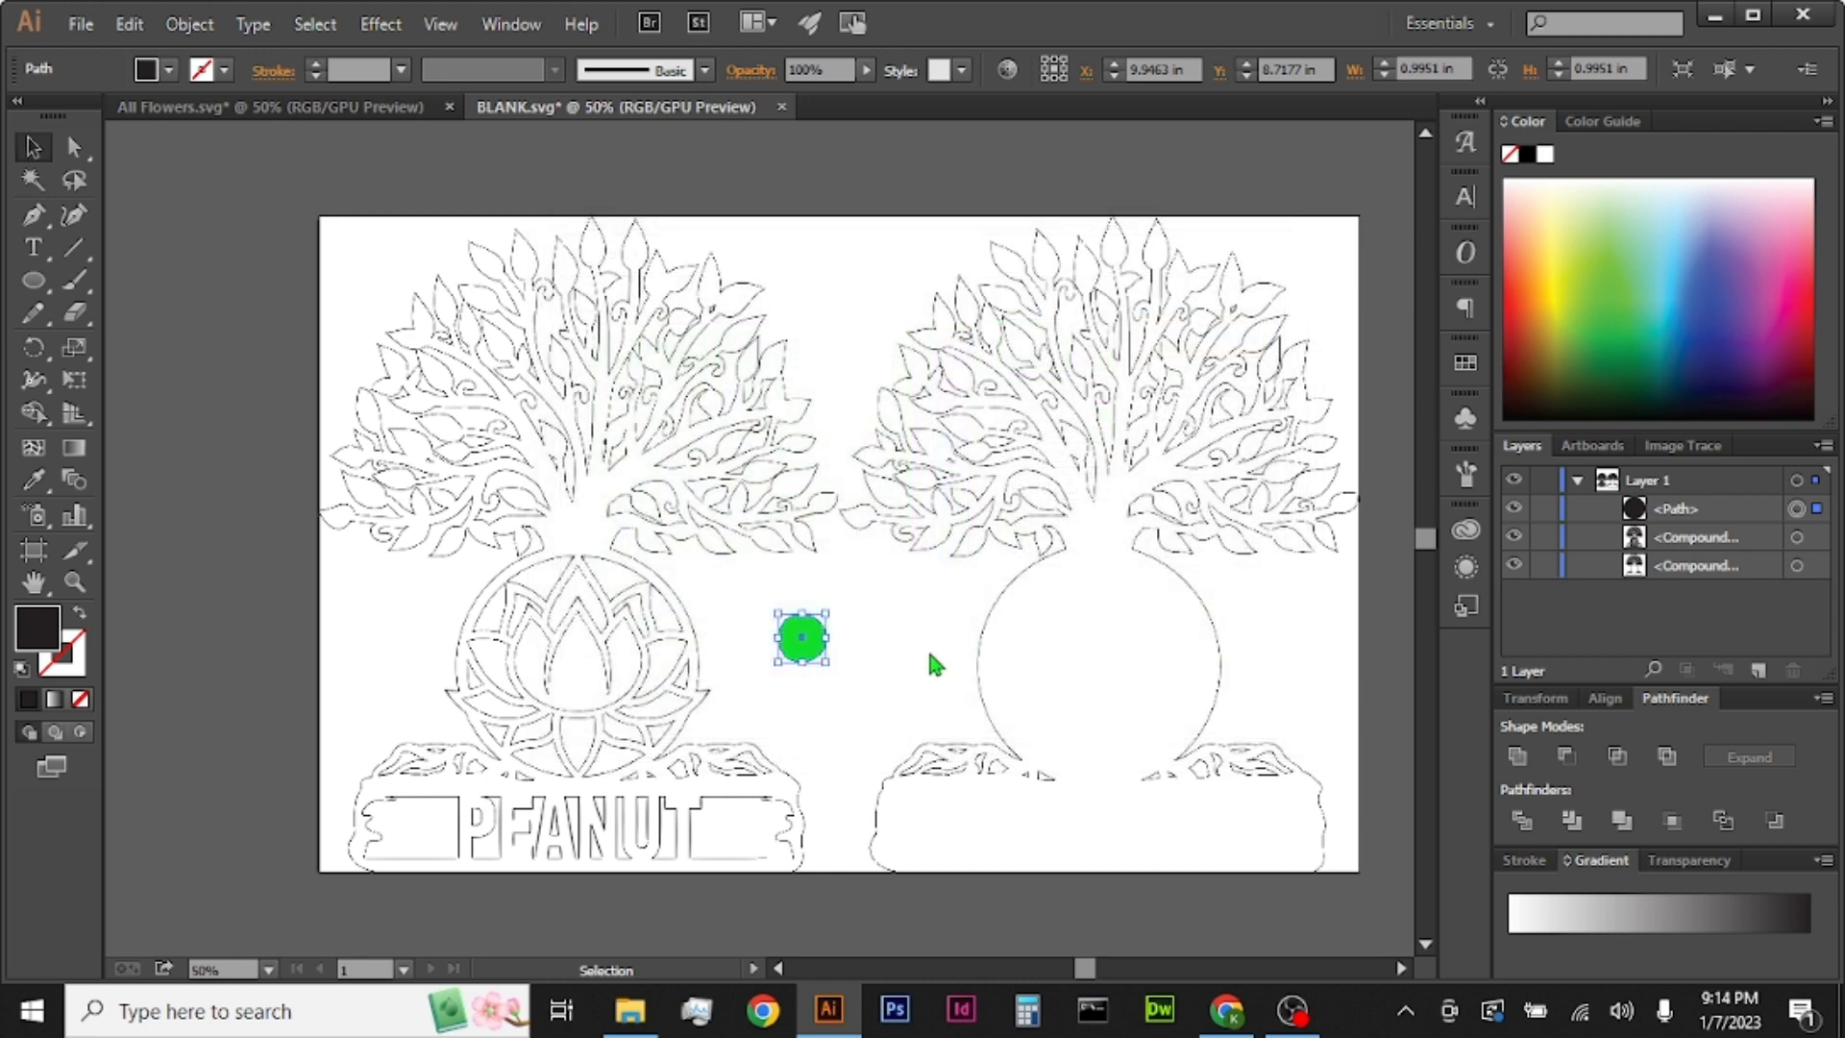
pyautogui.click(927, 654)
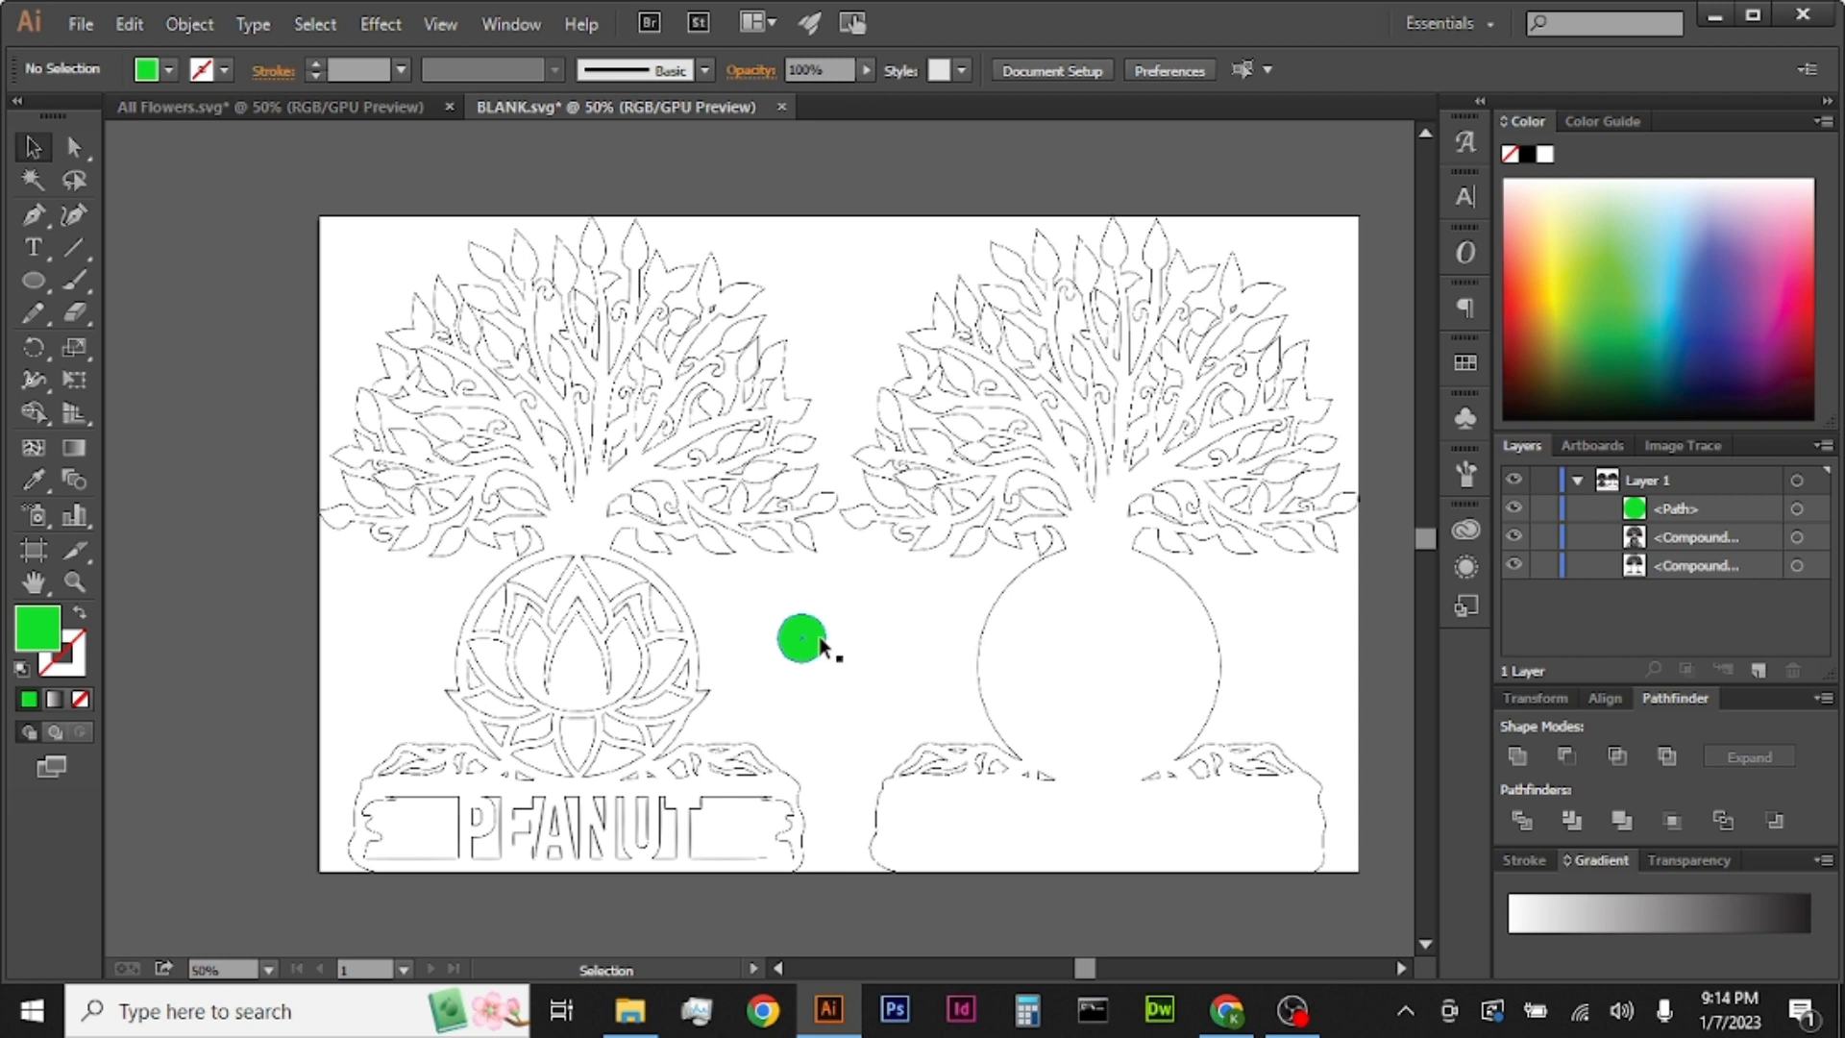
# Step: Move the green circle onto the left tree's trunk, just above the tip of the lotus
pyautogui.moveTo(820, 650); pyautogui.dragTo(596, 532)
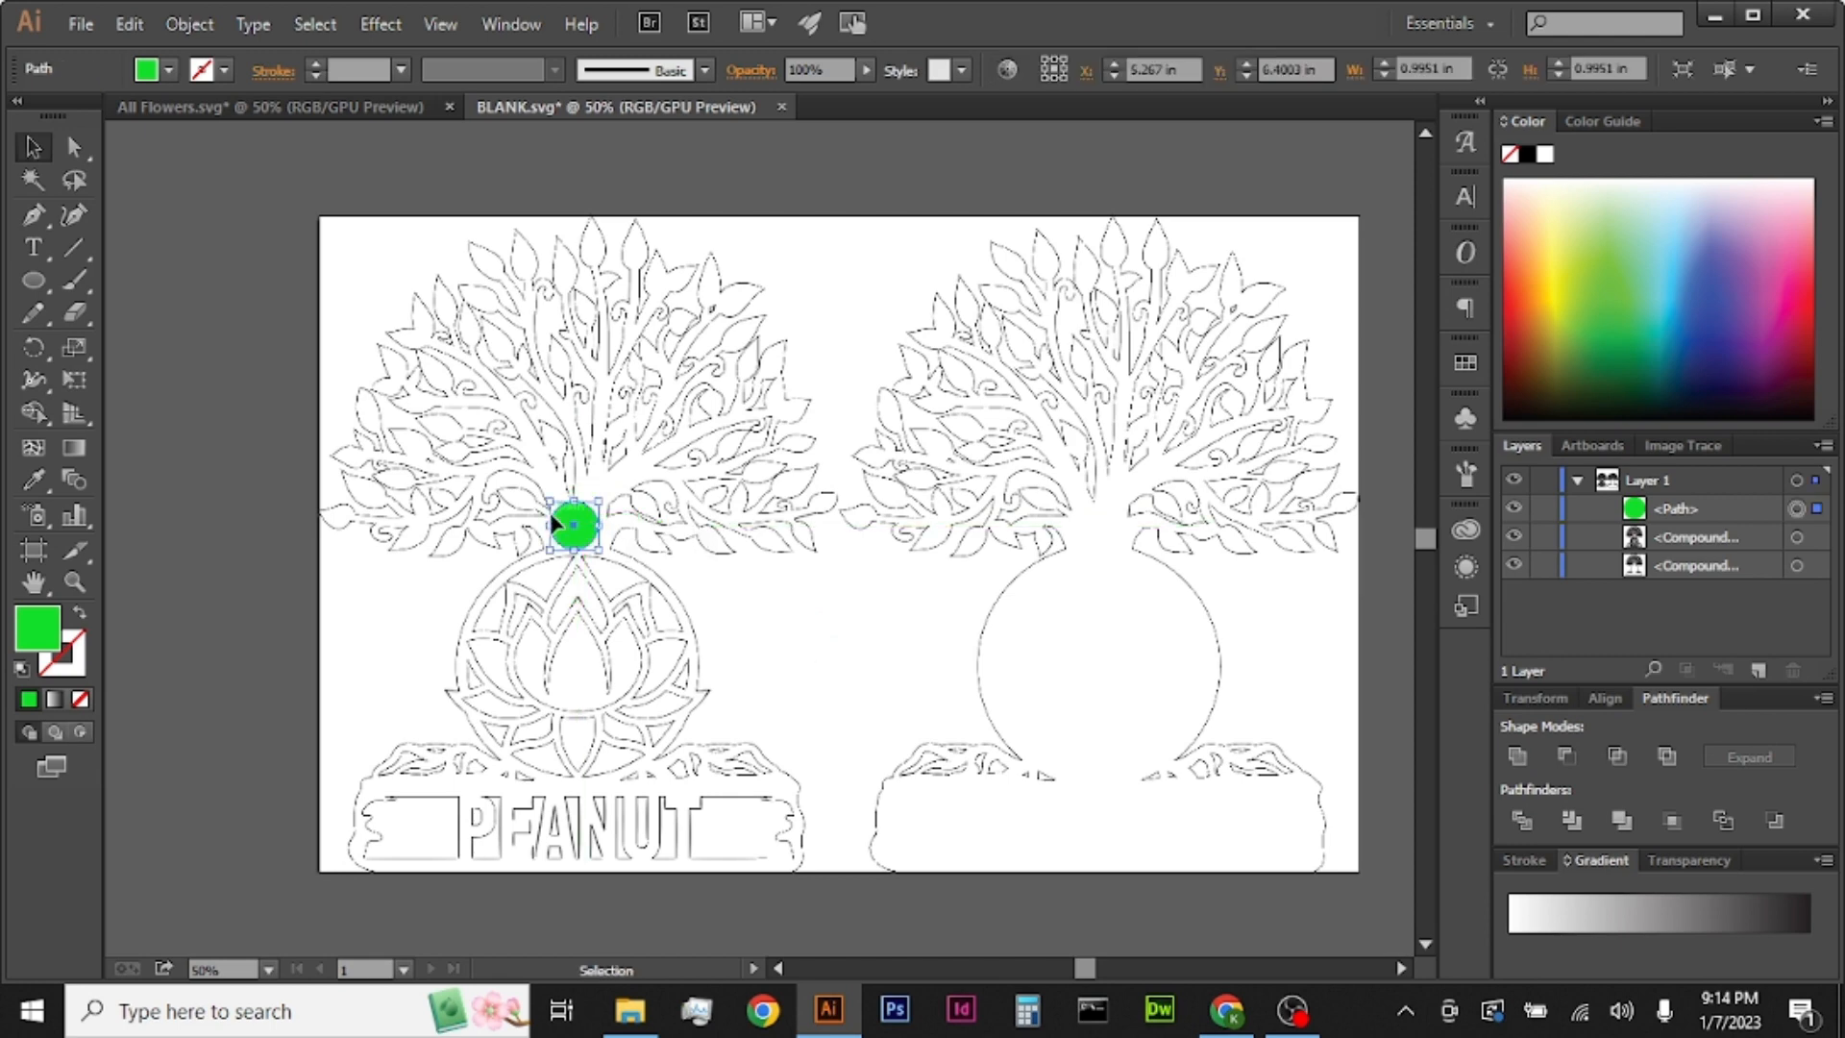
pyautogui.keyDown('alt'); pyautogui.scroll(4, 557, 523); pyautogui.keyUp('alt')
pyautogui.keyDown('alt'); pyautogui.scroll(1, 586, 546); pyautogui.keyUp('alt')
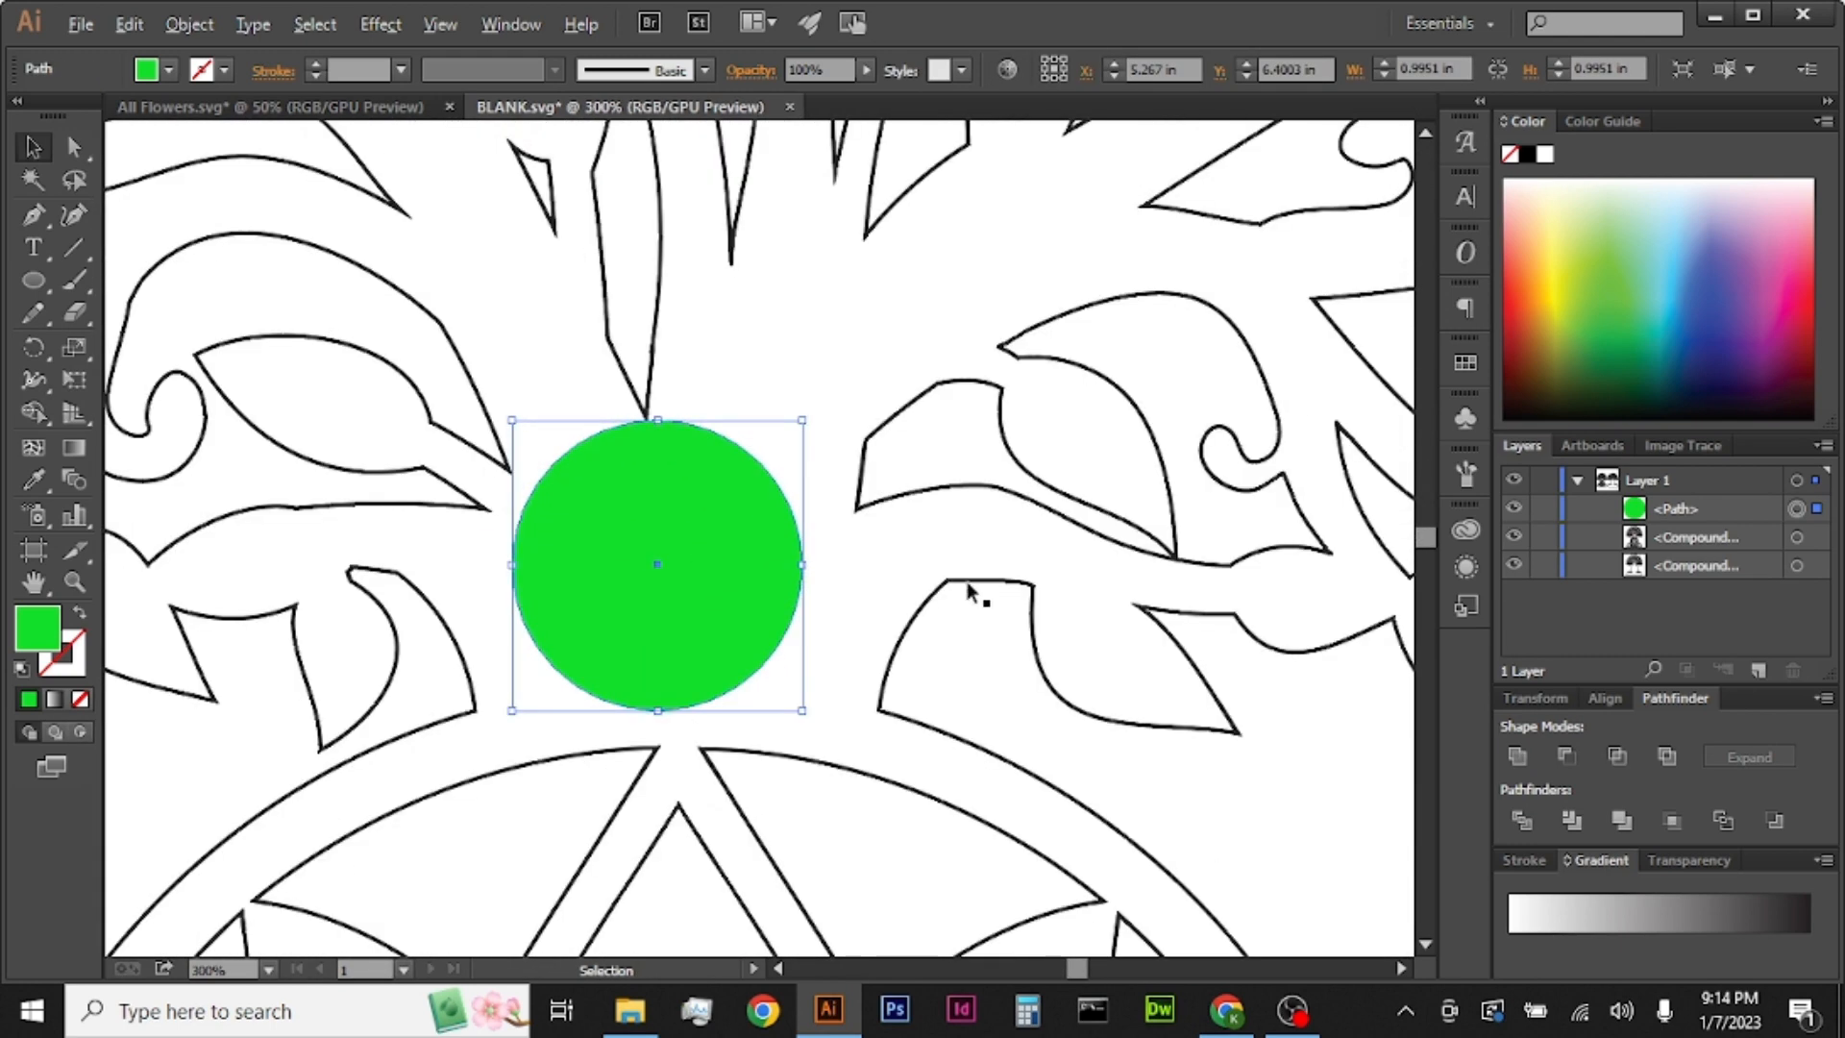
pyautogui.press('Down')
pyautogui.press('Down')
pyautogui.press('Down')
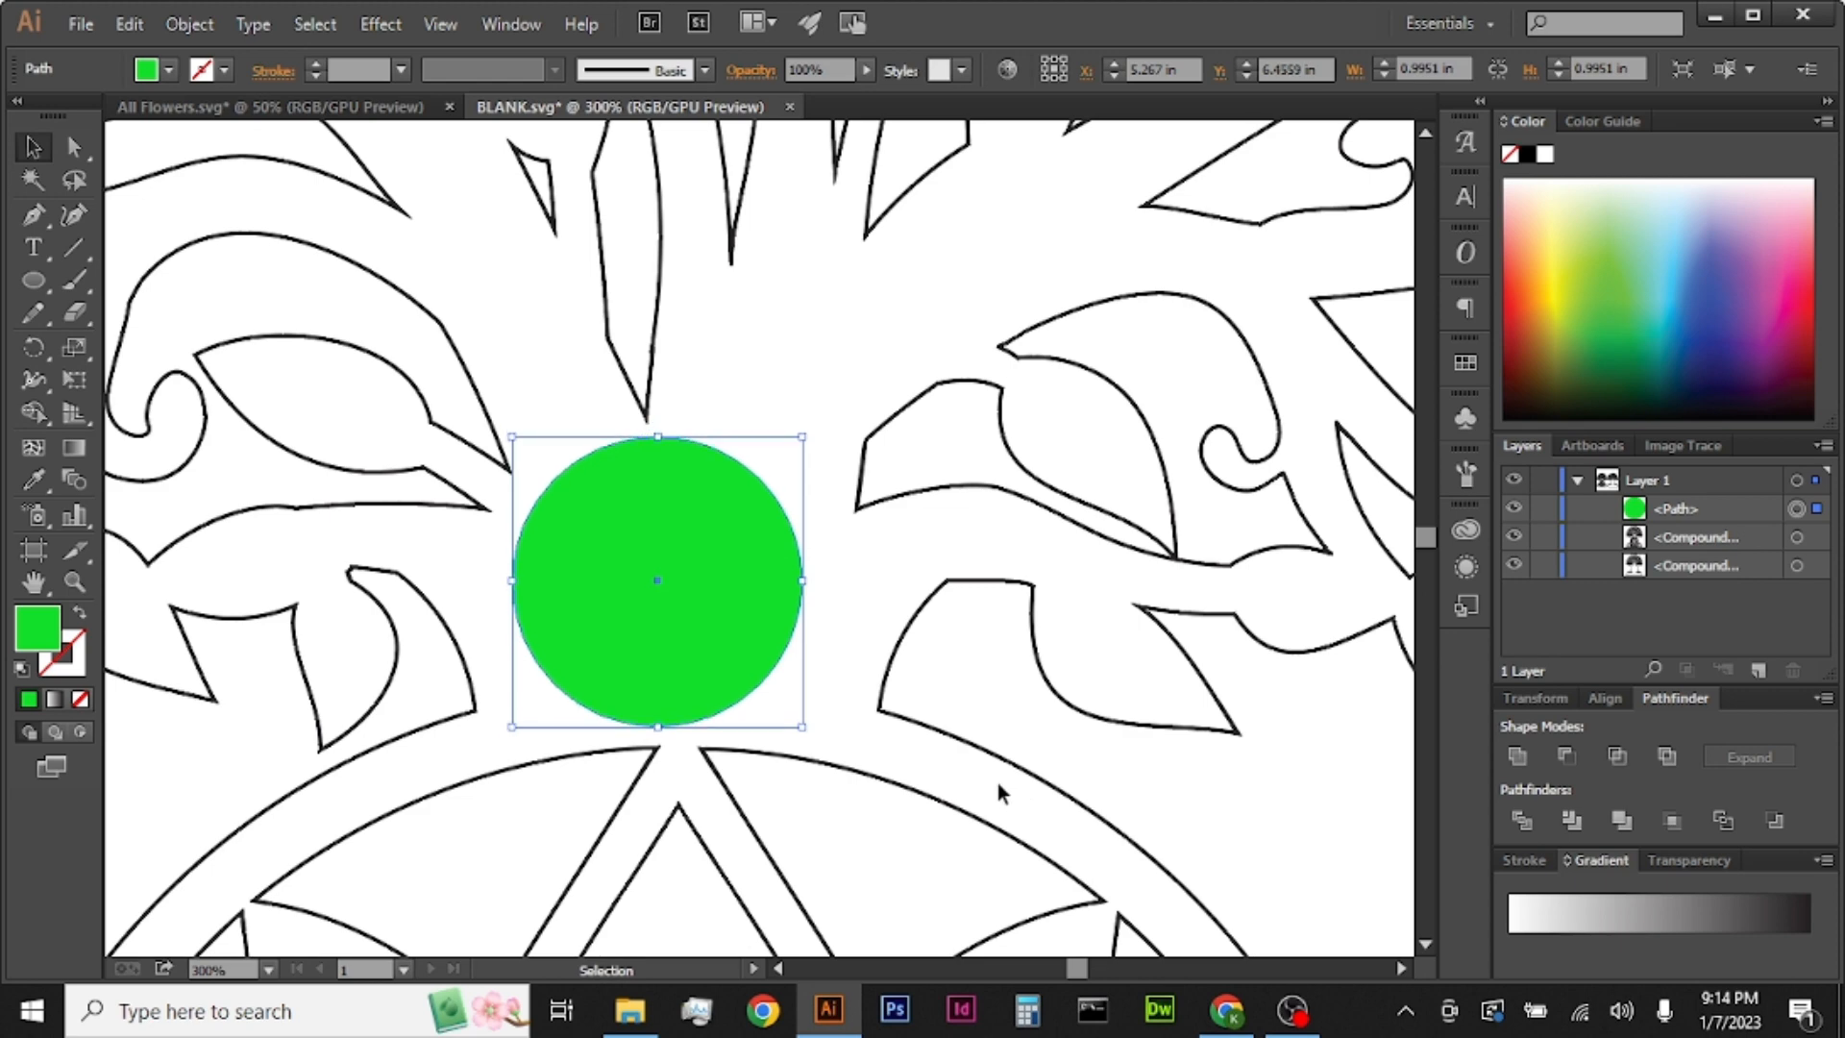
pyautogui.click(1173, 772)
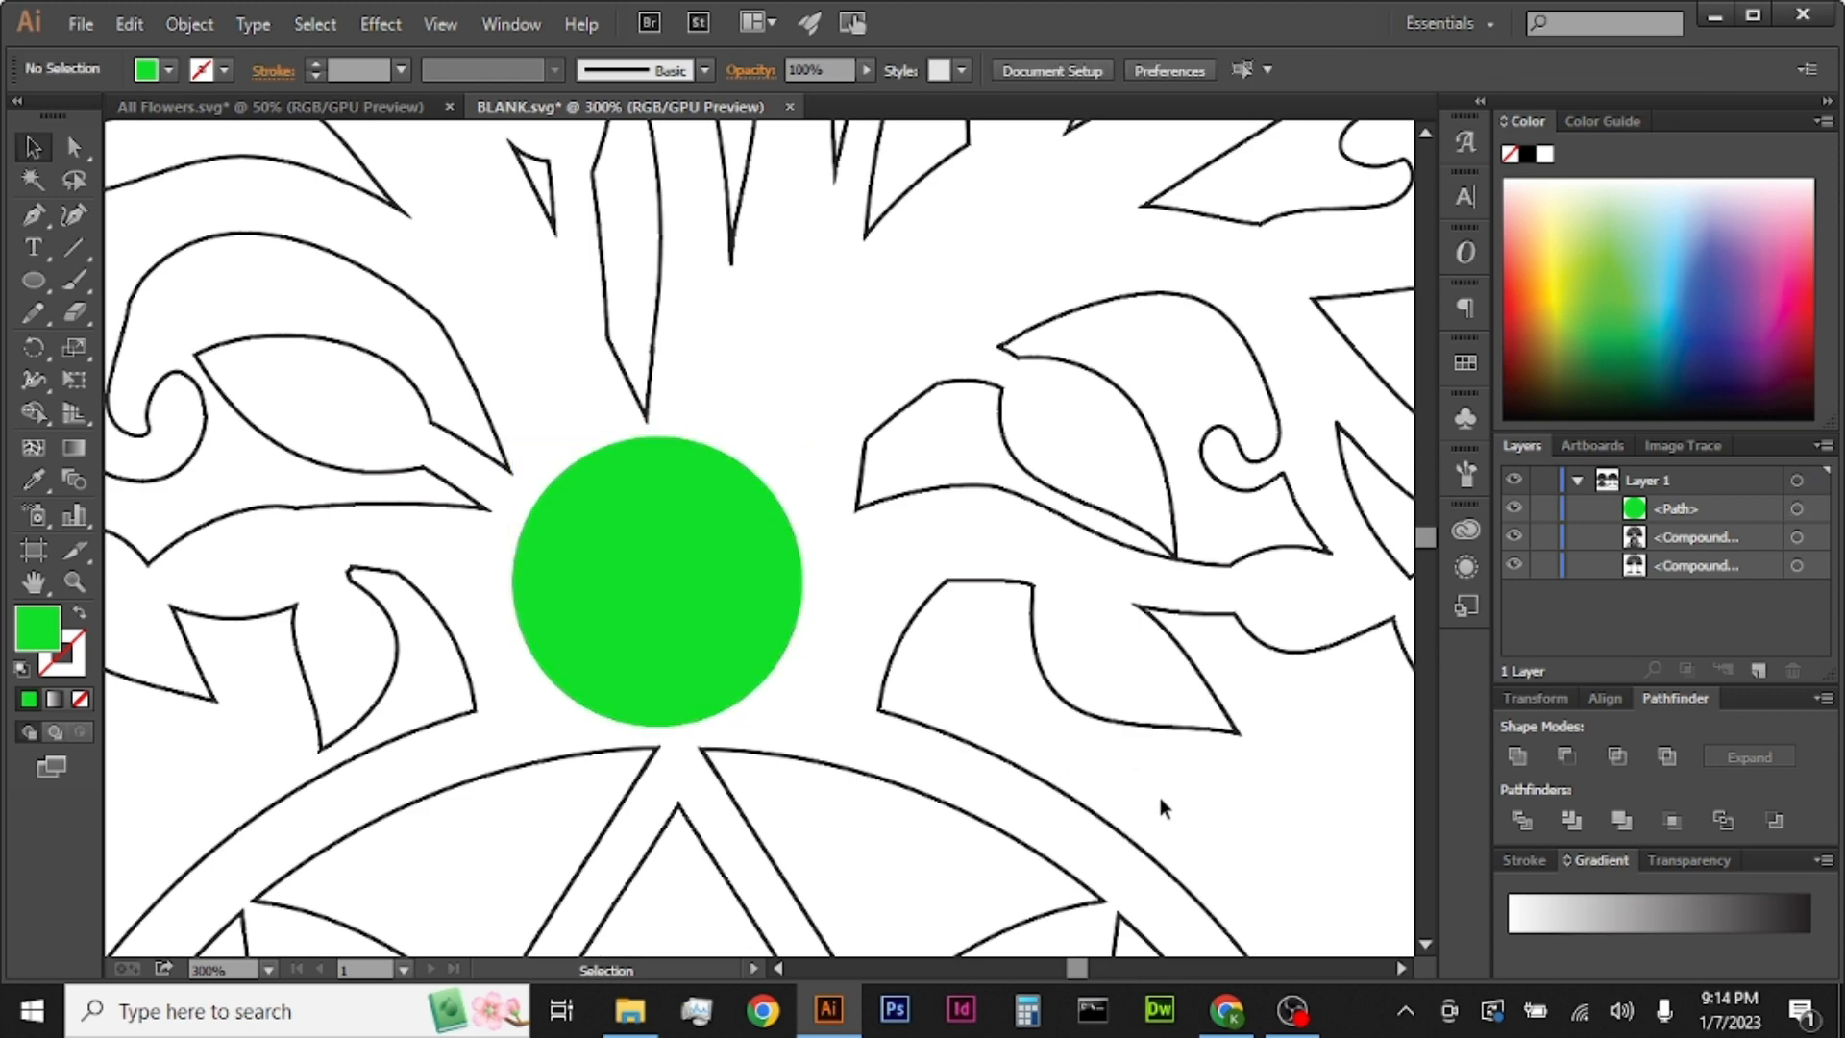
# Step: Move the right tree onto the left tree so that their outlines coincide
pyautogui.keyDown('alt'); pyautogui.scroll(-3, 1161, 799); pyautogui.keyUp('alt')
pyautogui.scroll(-2, 1140, 768)
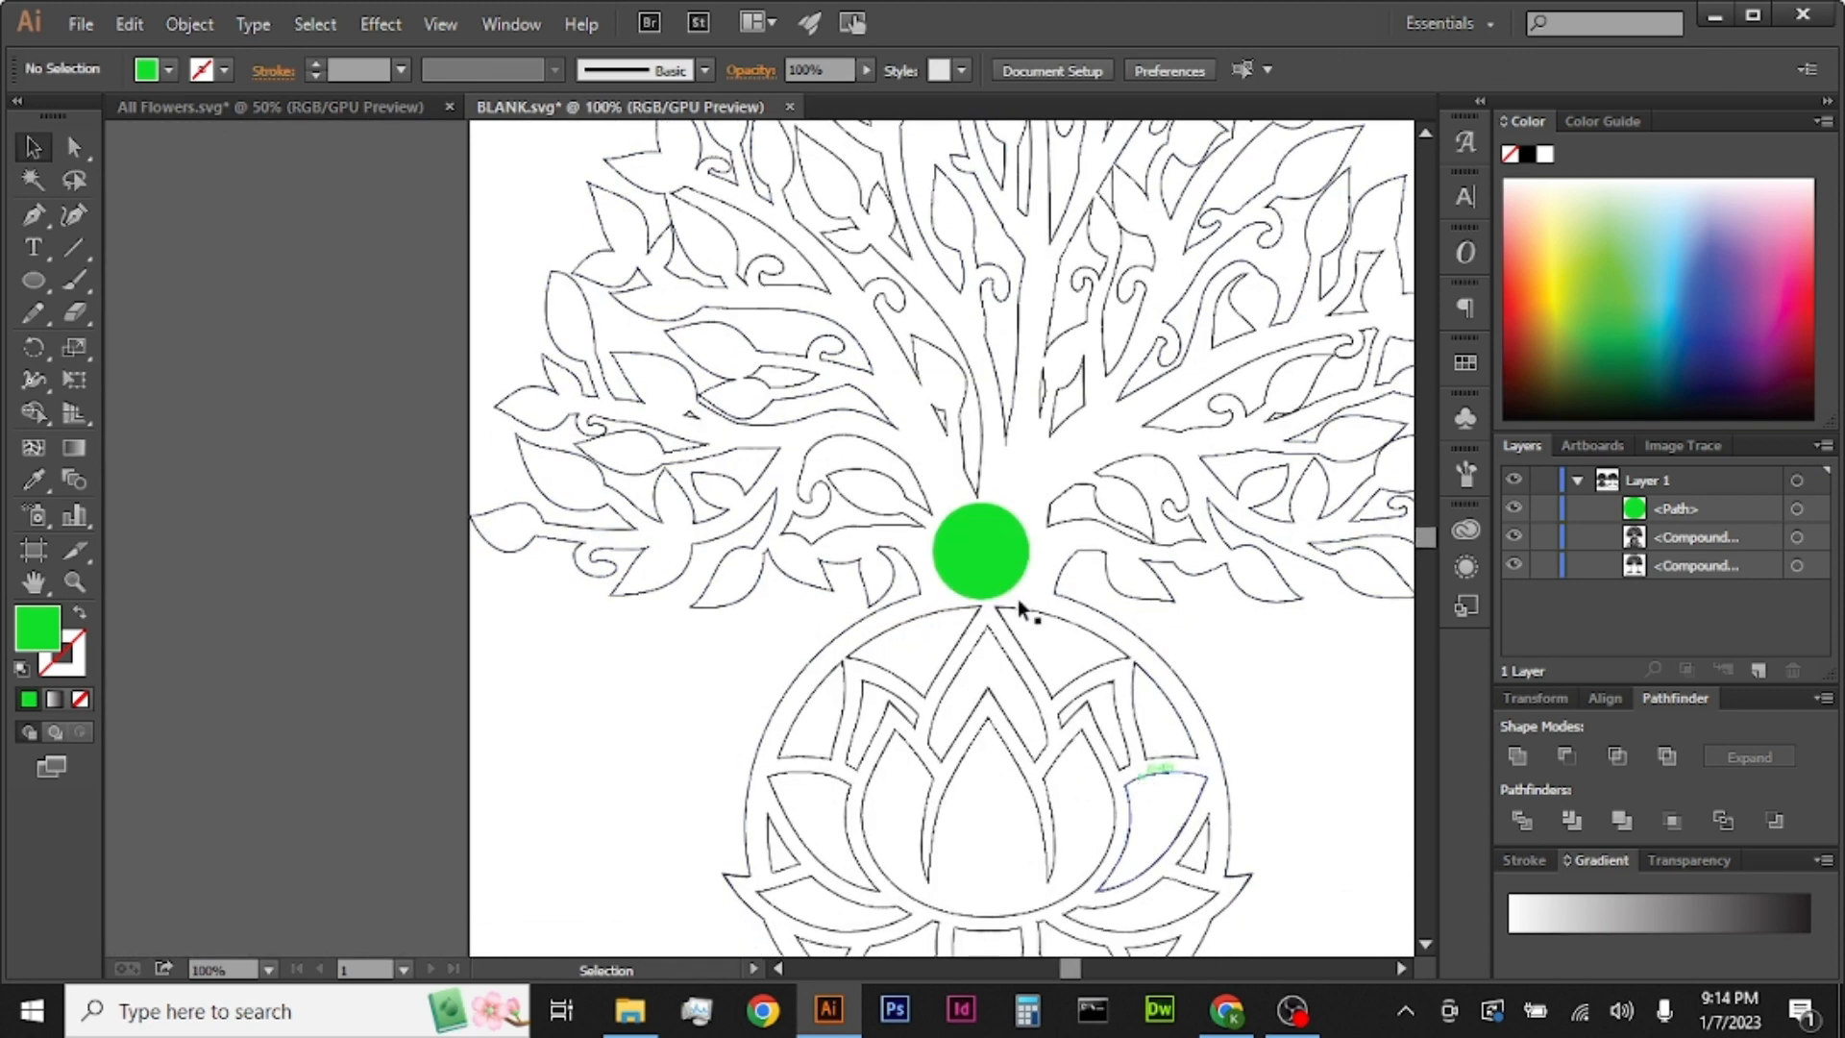
pyautogui.keyDown('alt'); pyautogui.scroll(-2, 1000, 610); pyautogui.keyUp('alt')
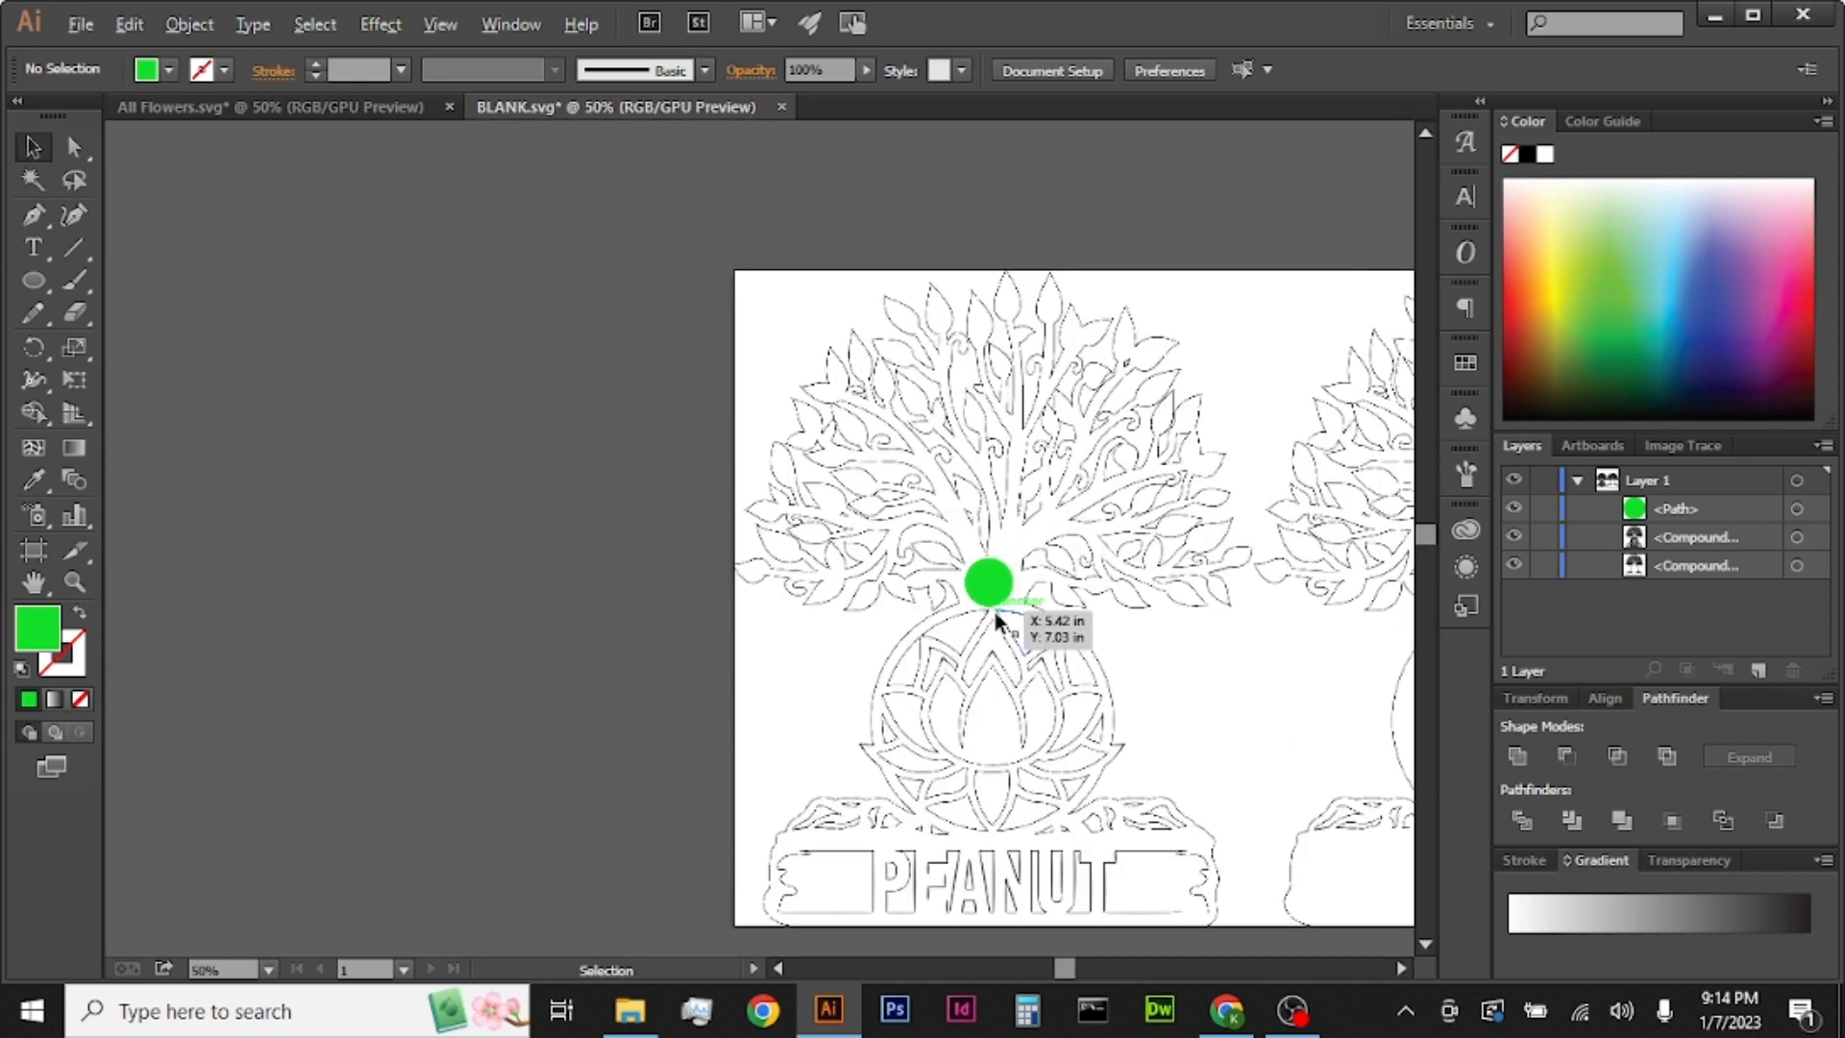
pyautogui.moveTo(1351, 815); pyautogui.dragTo(863, 825)
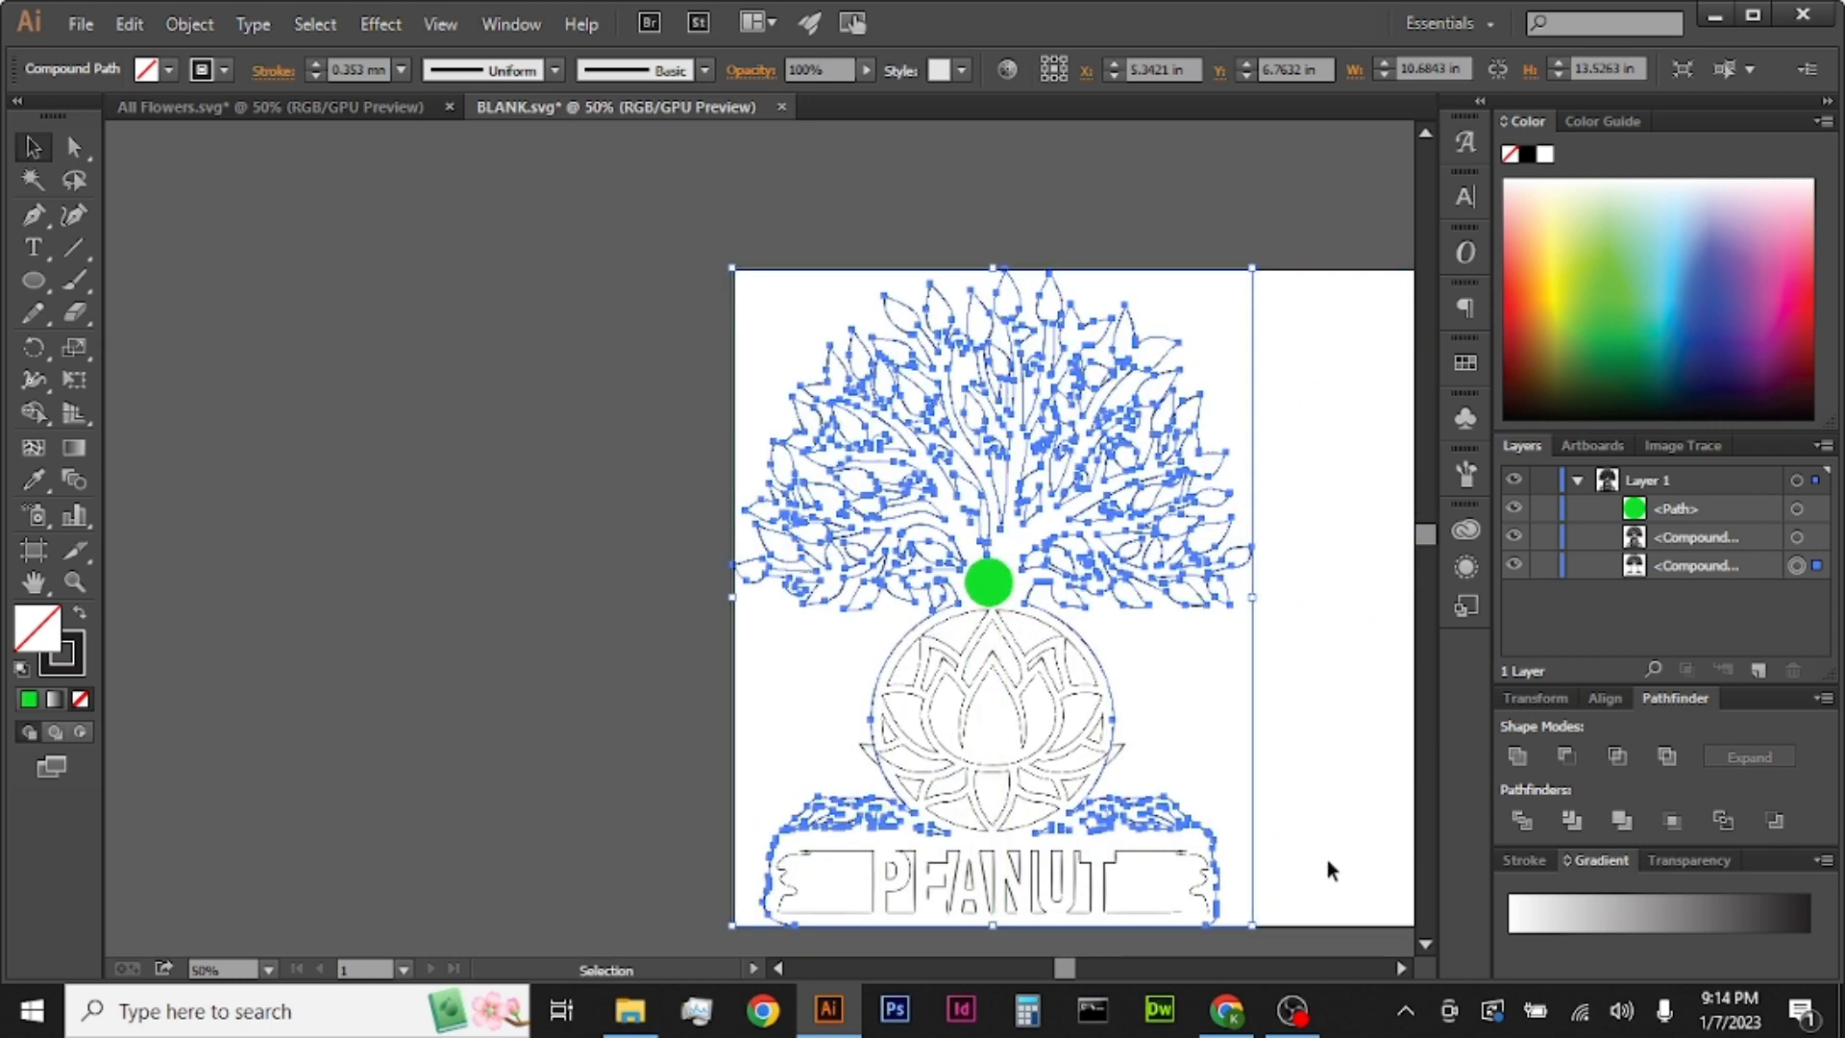
pyautogui.click(1401, 969)
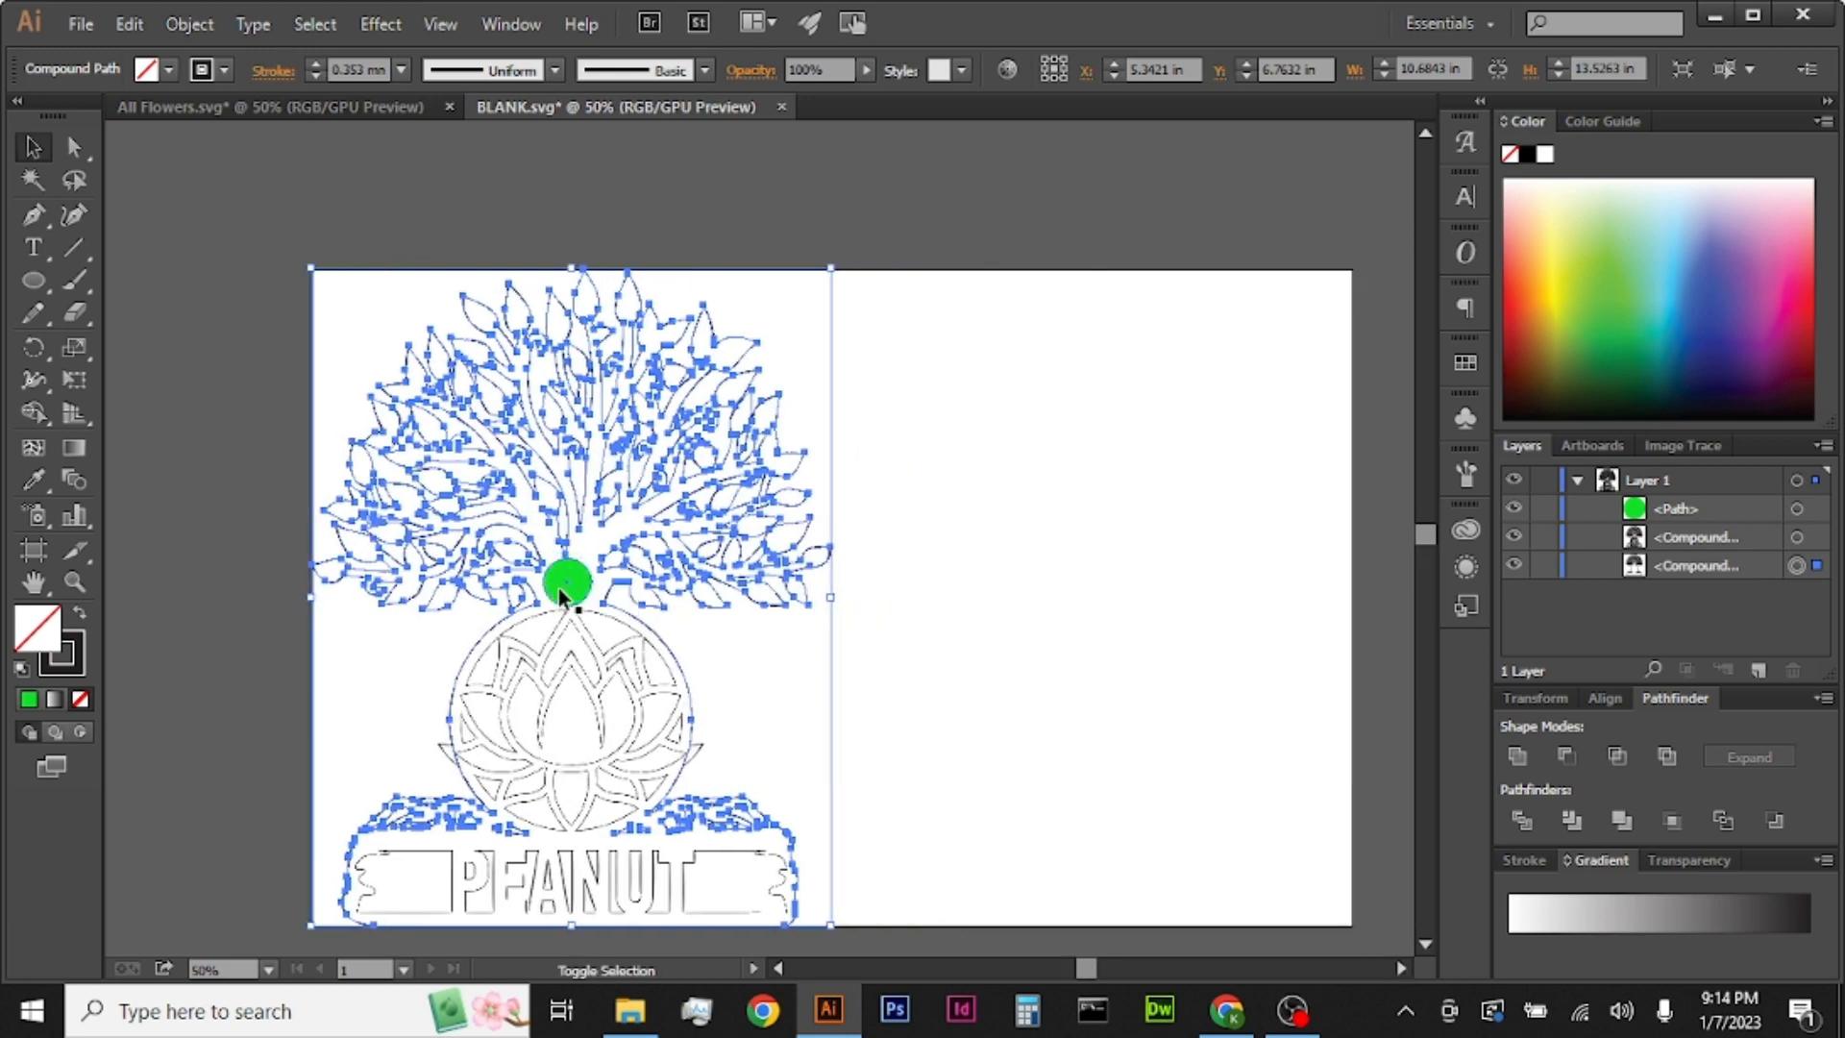
# Step: Add the green circle to the selection and move it with the blank tree back to the artboard's right half
pyautogui.keyDown('shift'); pyautogui.click(564, 596); pyautogui.keyUp('shift')
pyautogui.moveTo(565, 597); pyautogui.dragTo(1099, 592)
pyautogui.click(1393, 669)
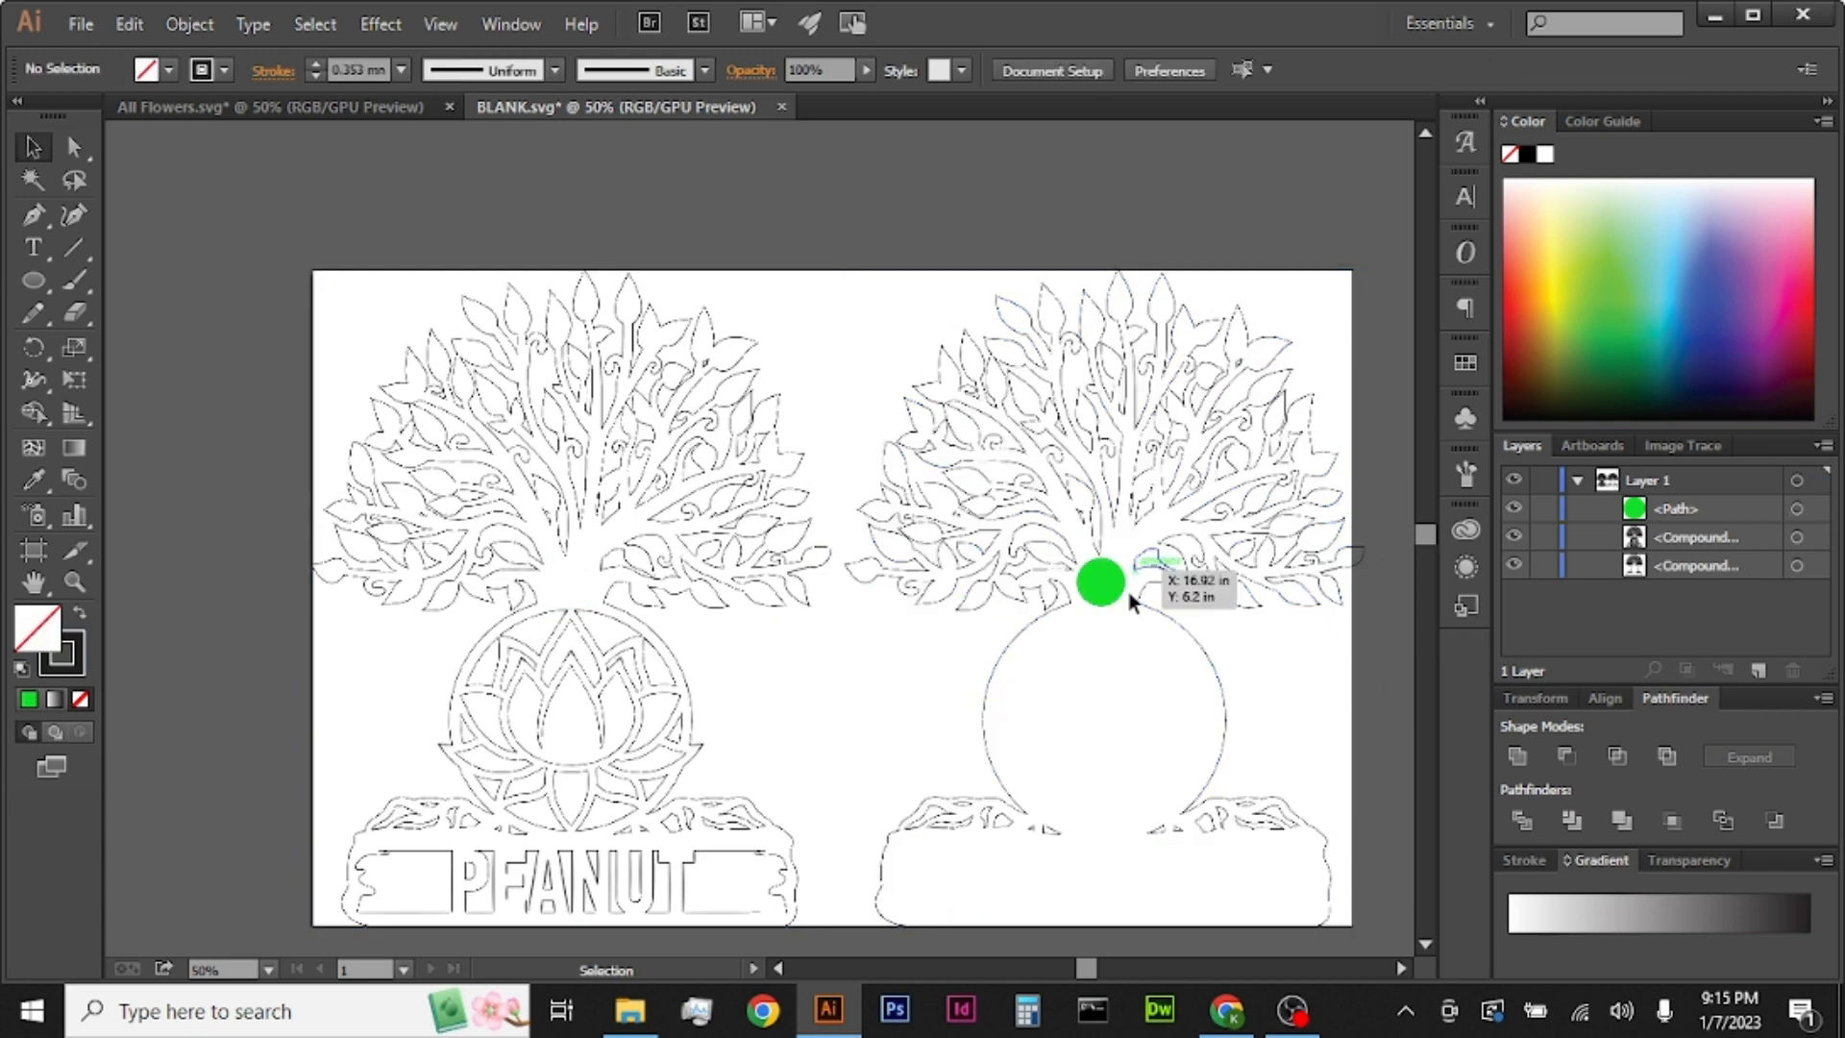
# Step: Draw two circles about 0.93 in across, side by side and touching, in the blank space between the trees
pyautogui.scroll(4, 1103, 581)
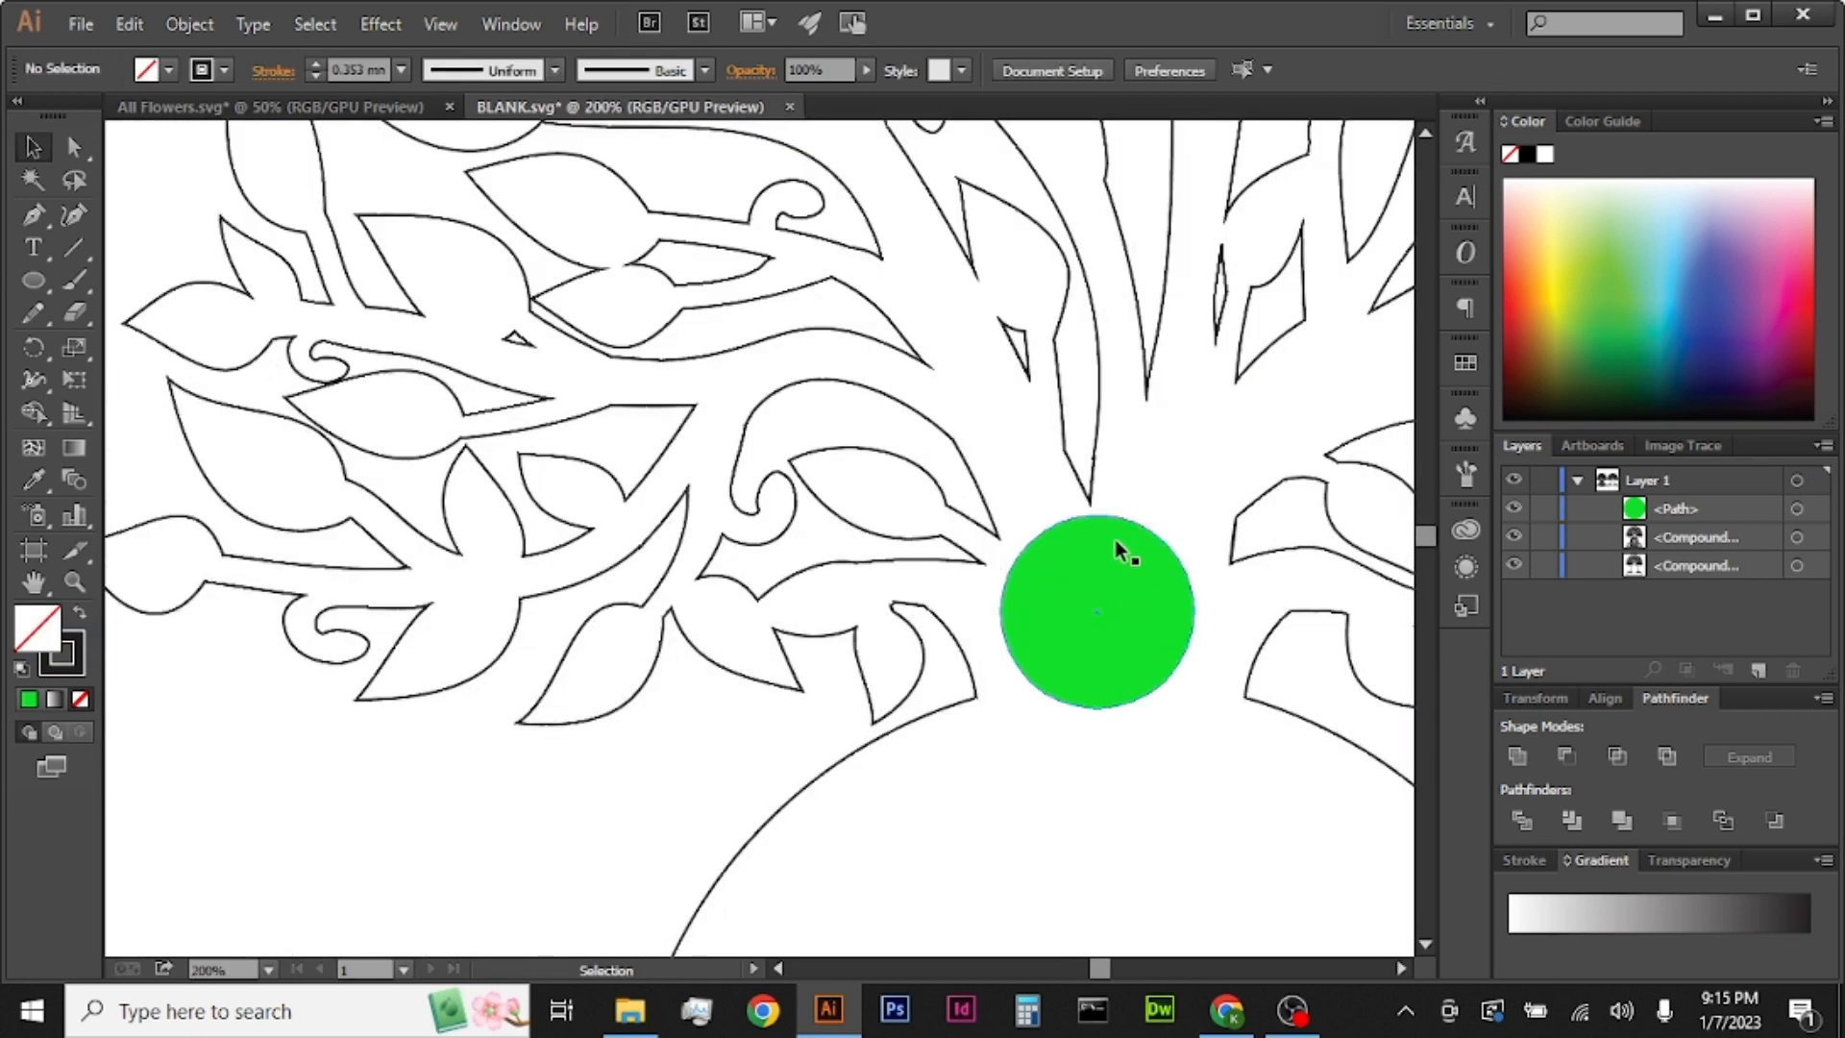
pyautogui.scroll(-2, 1040, 615)
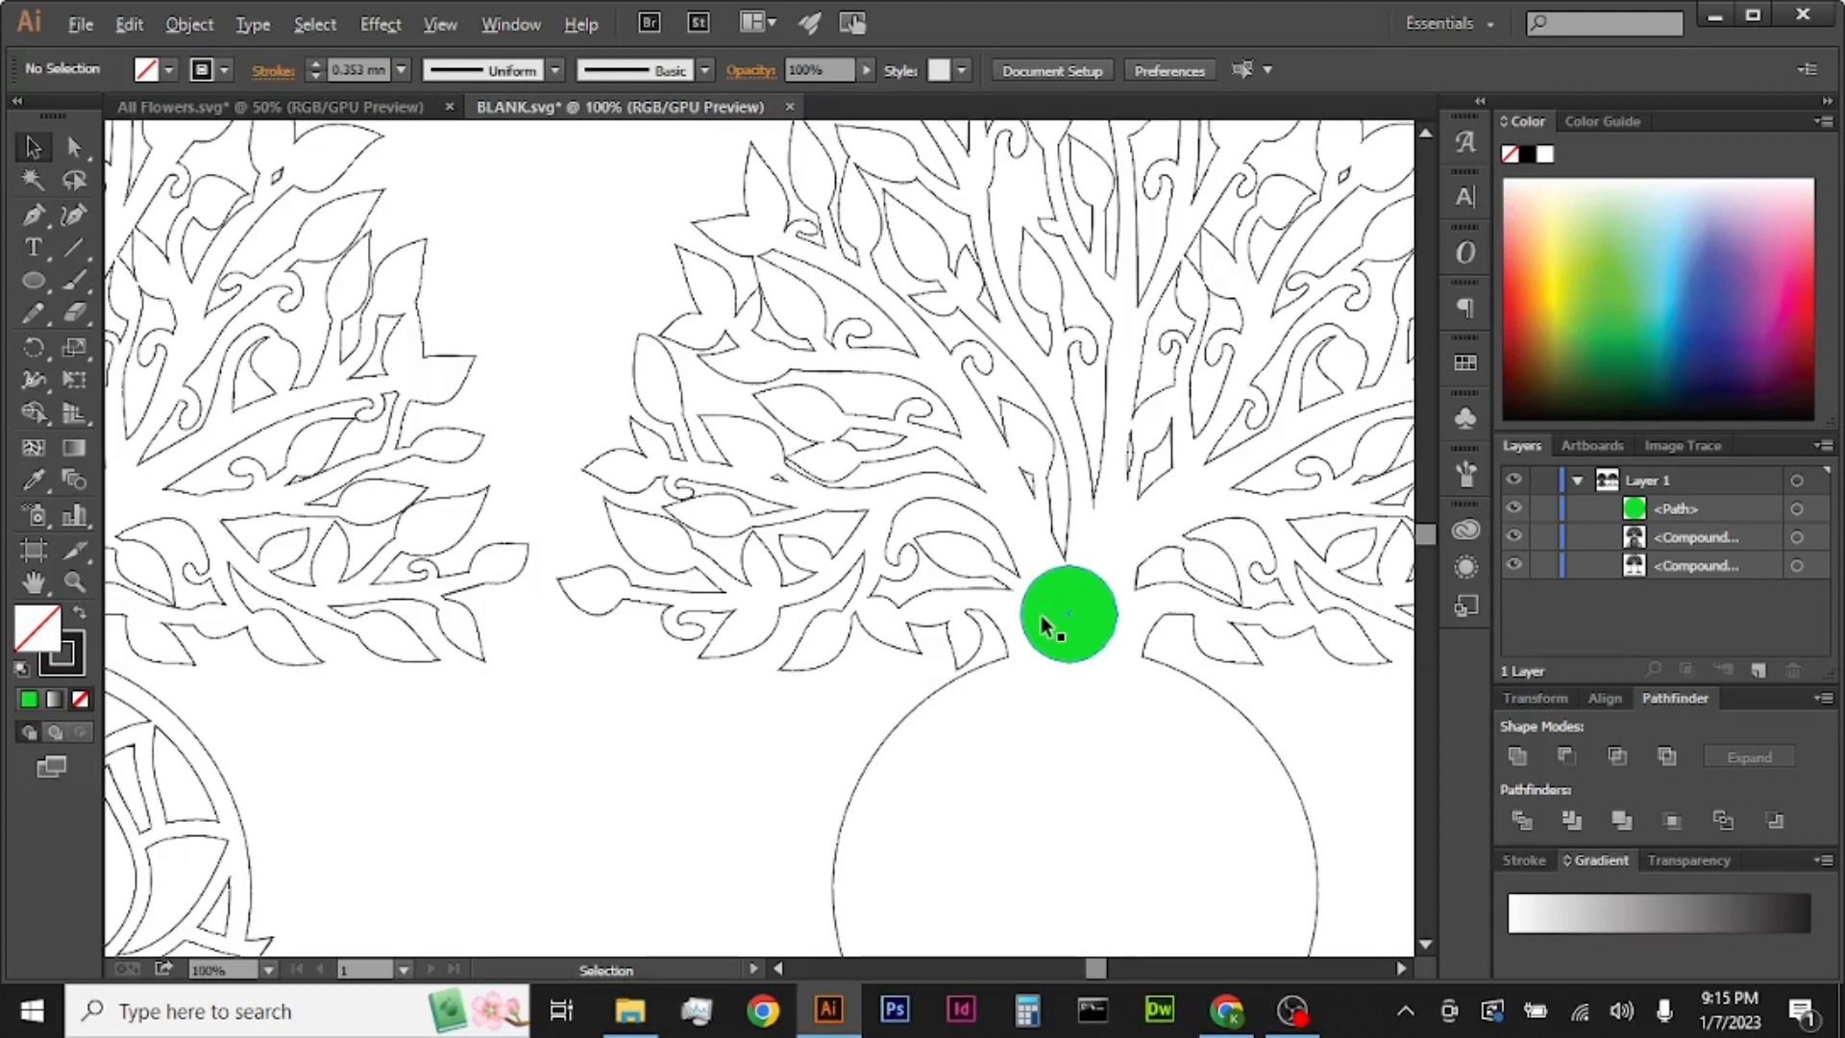
pyautogui.scroll(-1, 1041, 615)
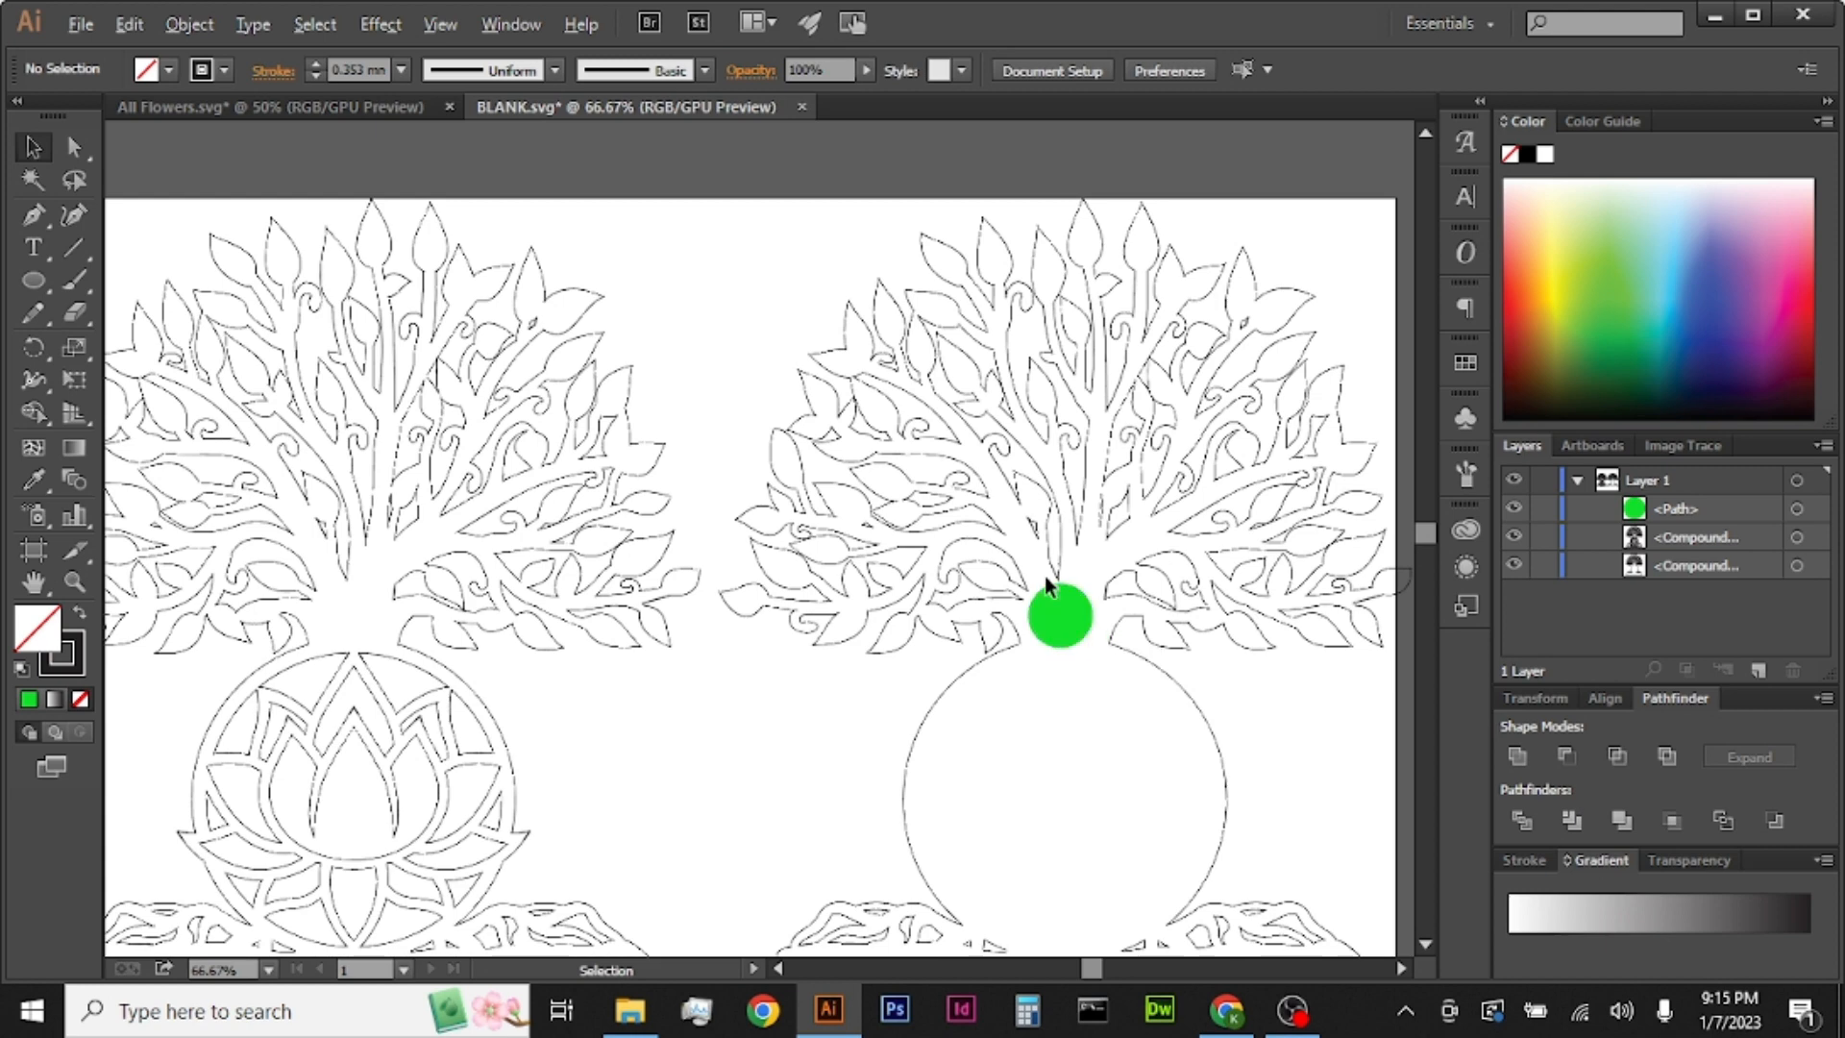
pyautogui.hotkey('ctrl', '-')
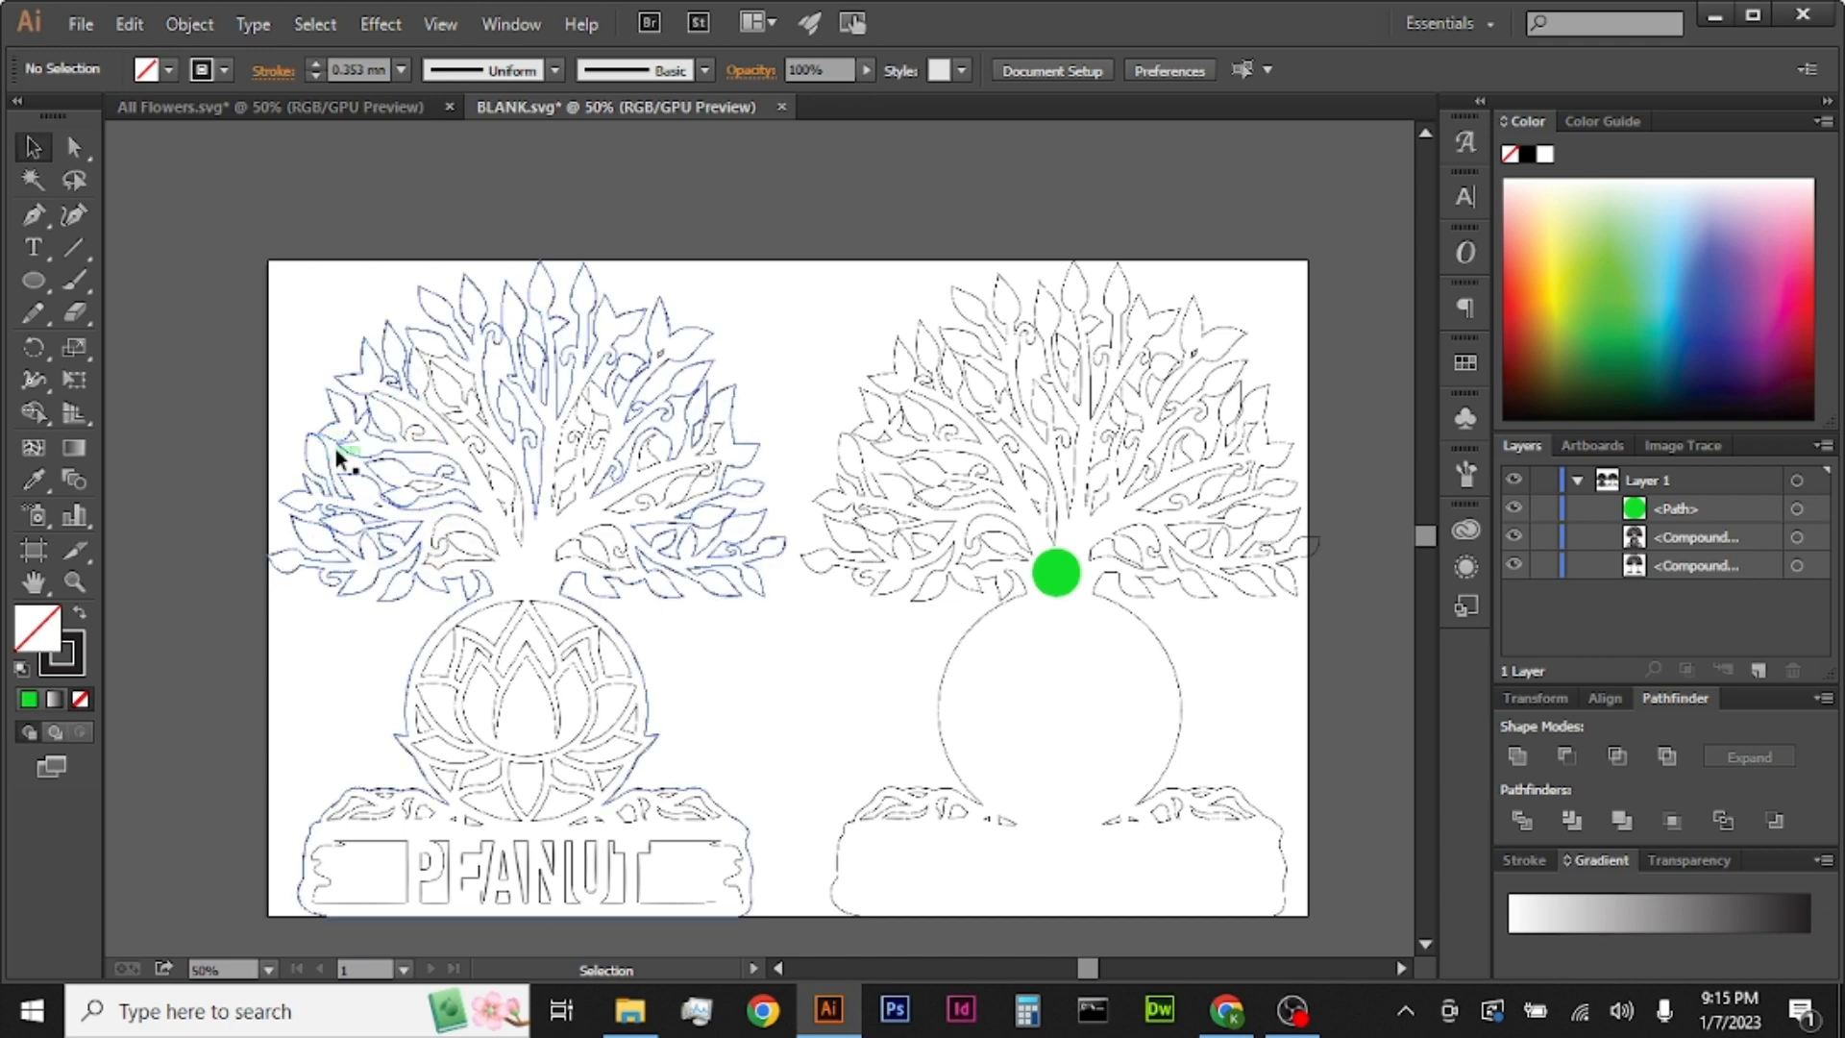
pyautogui.click(34, 280)
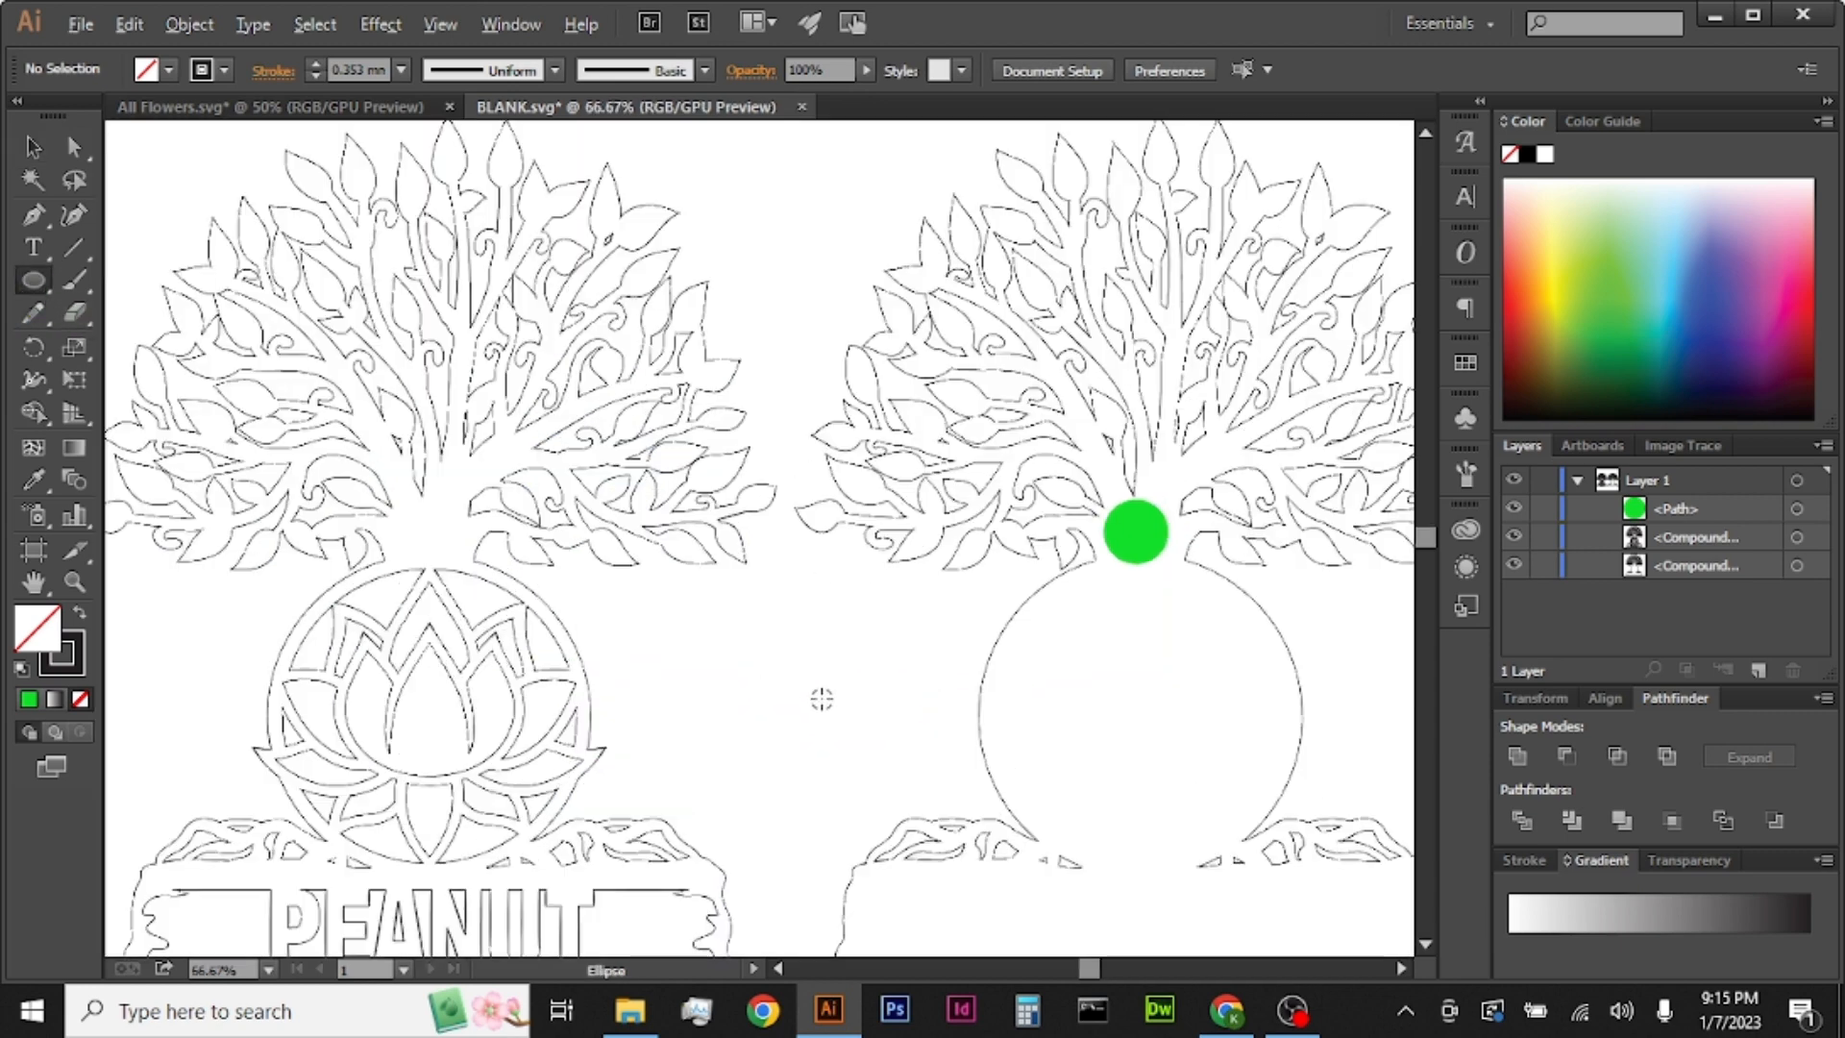
pyautogui.scroll(2, 822, 692)
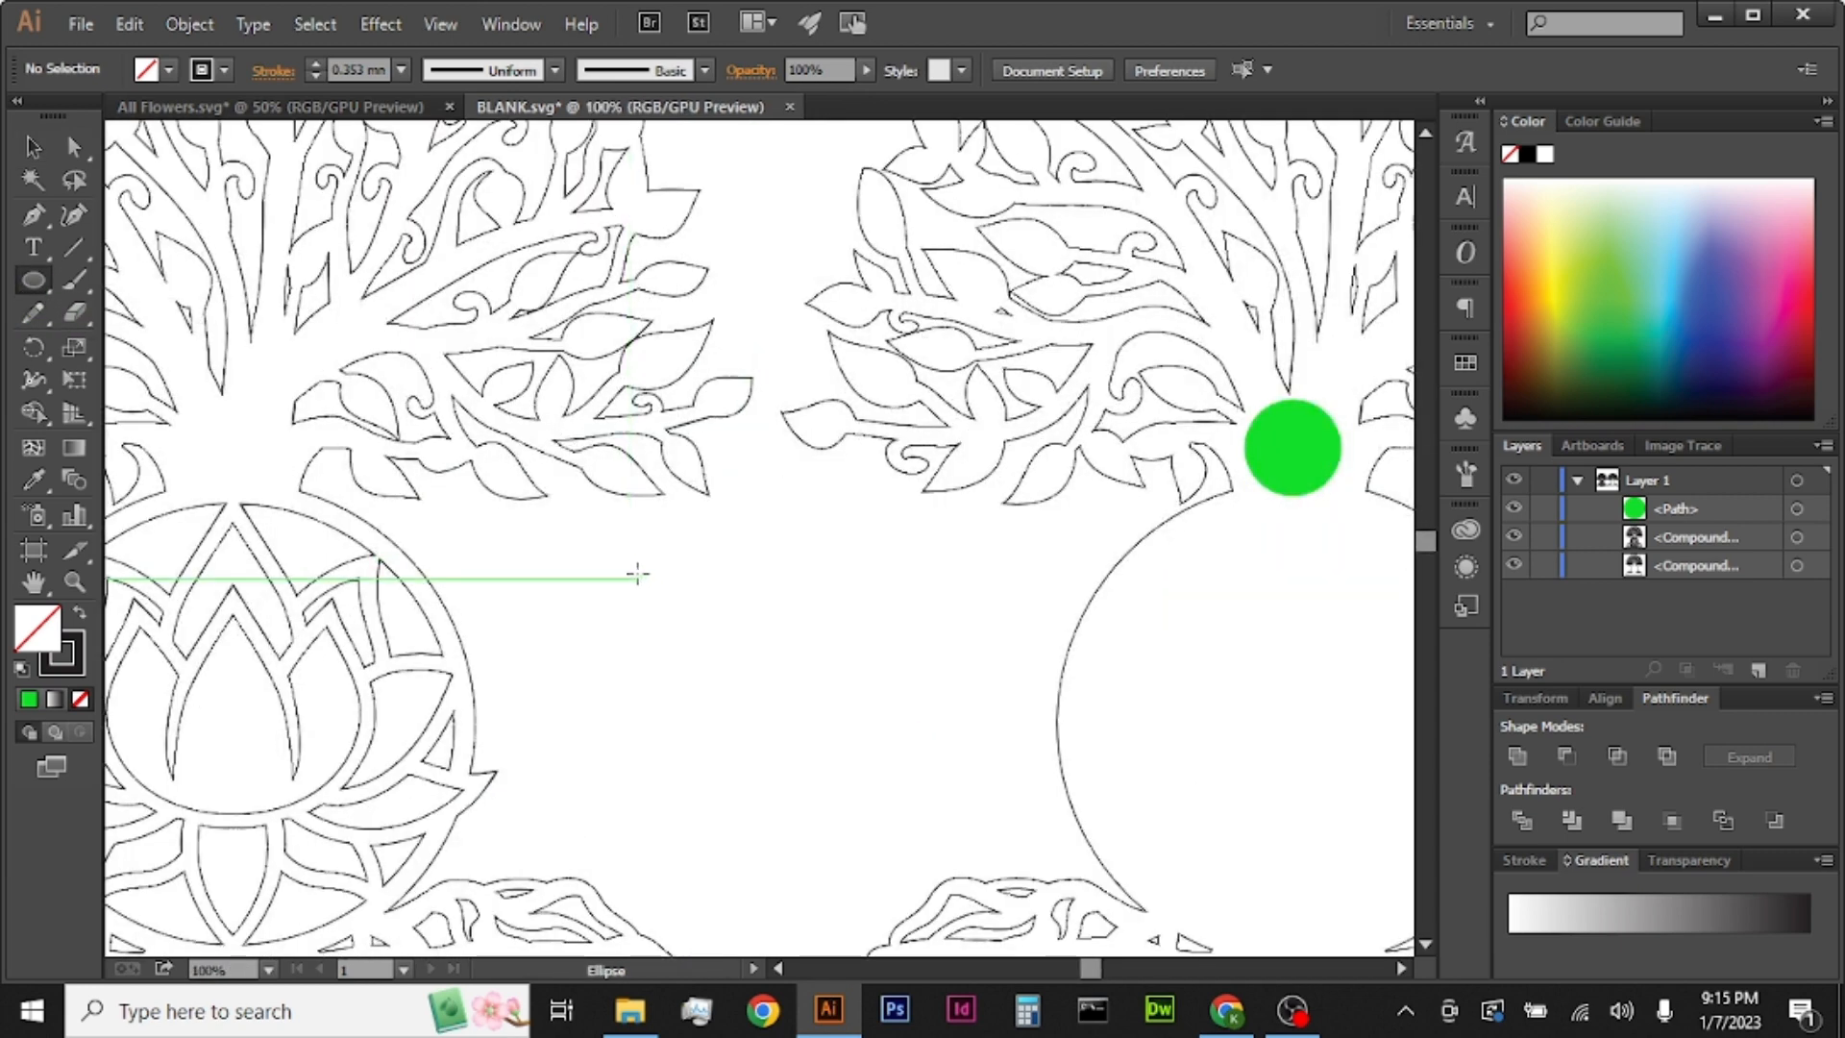
pyautogui.moveTo(638, 575)
pyautogui.mouseDown()
pyautogui.moveTo(727, 667)
pyautogui.moveTo(803, 661)
pyautogui.mouseUp()
pyautogui.click(34, 146)
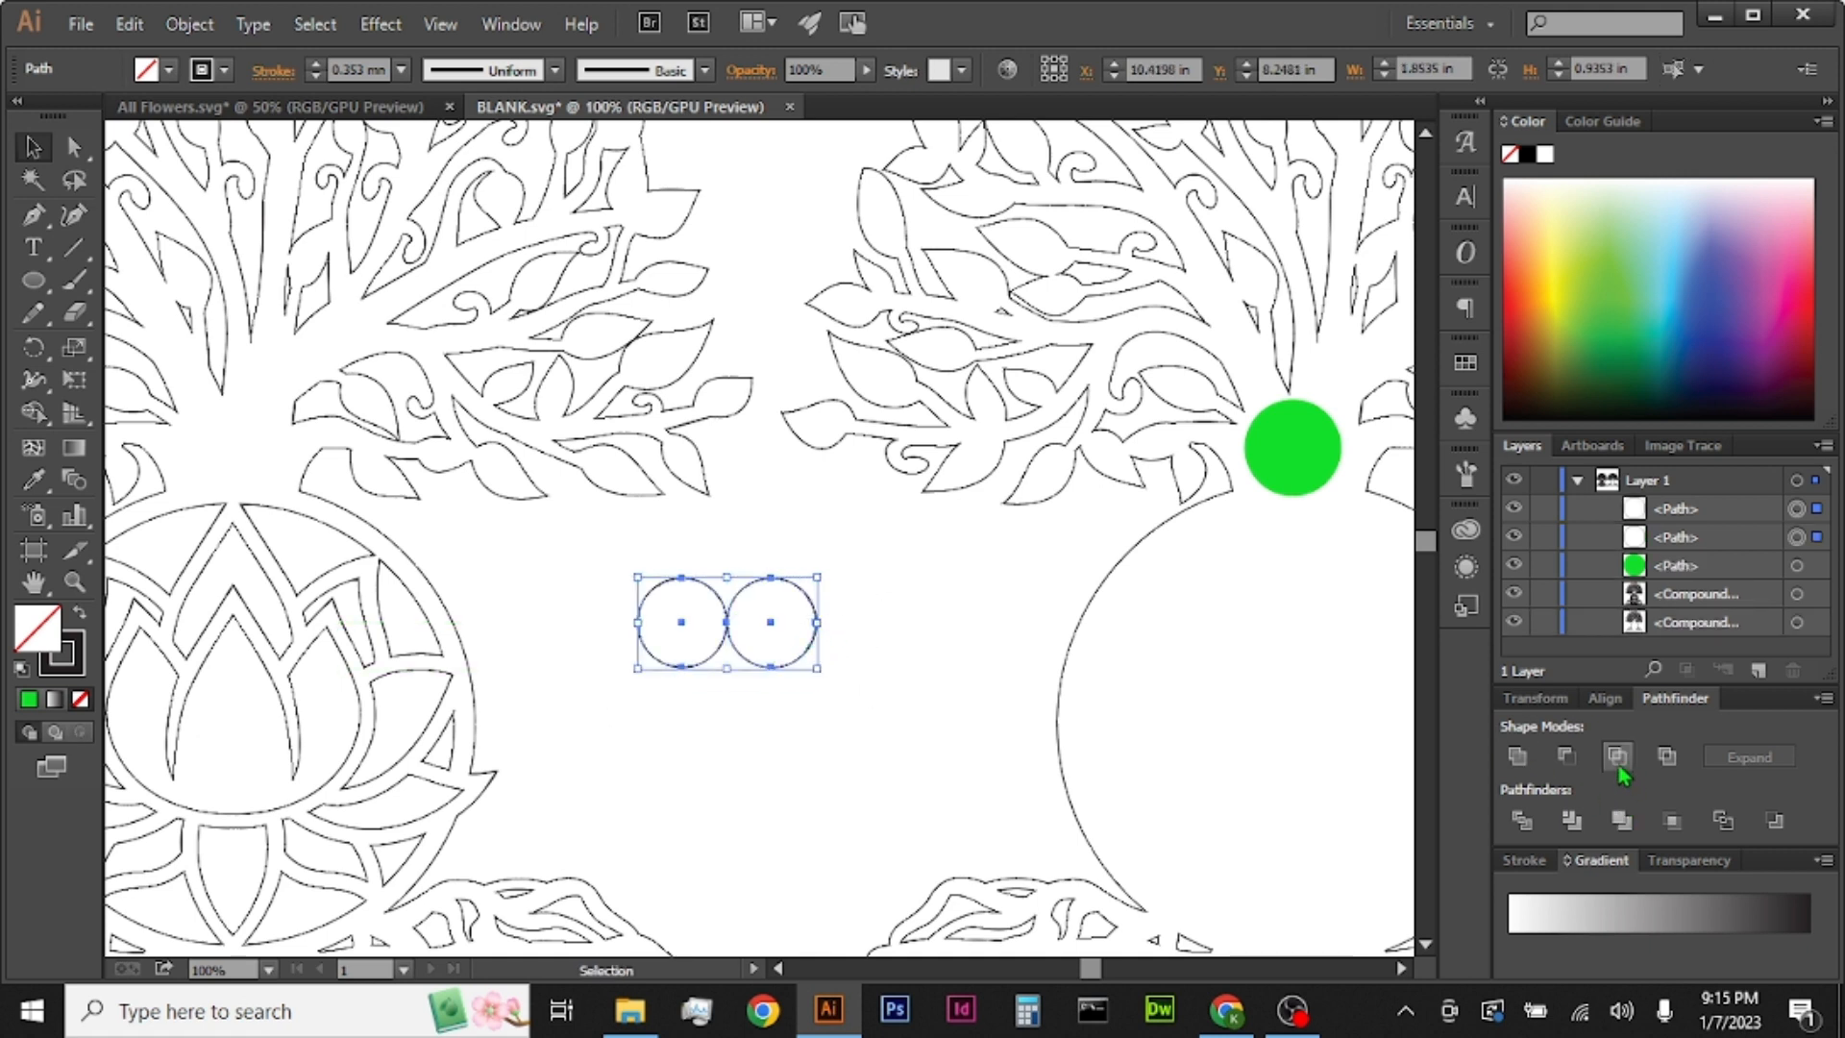
# Step: Align the two new circles by their vertical centres
pyautogui.click(1603, 699)
pyautogui.click(1730, 759)
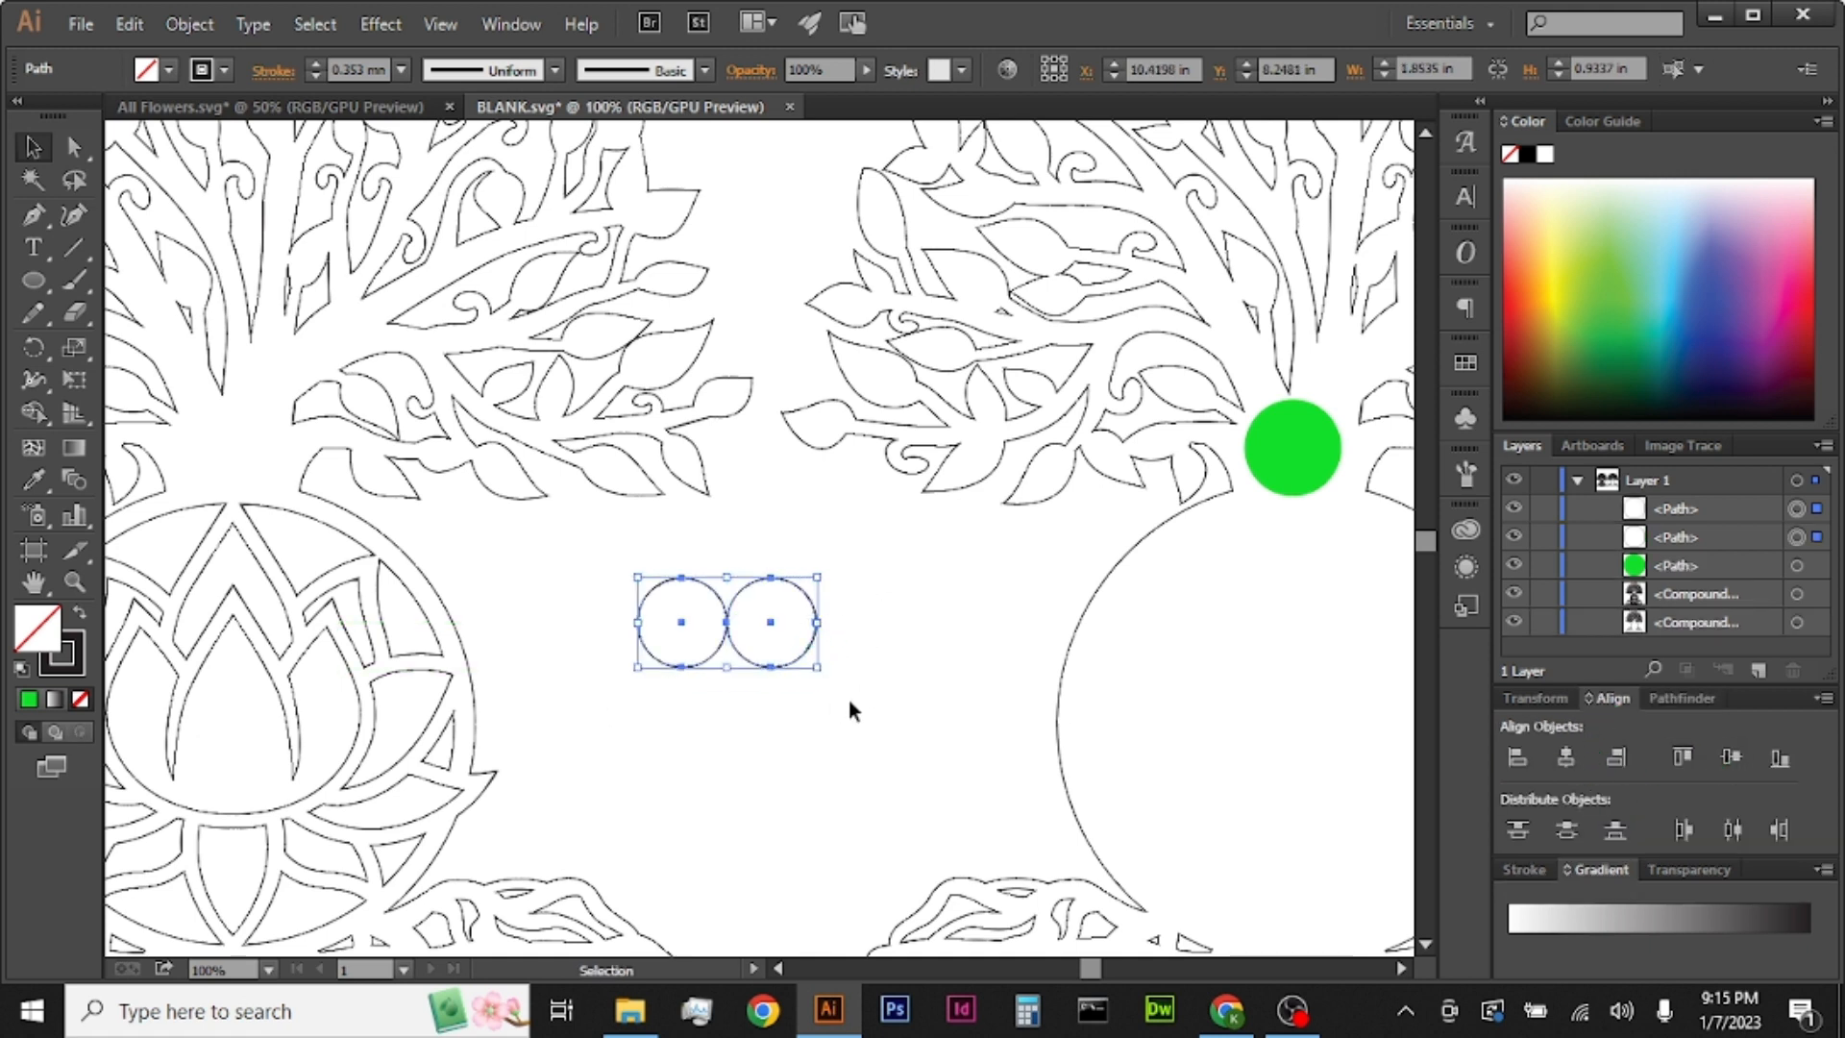
pyautogui.click(852, 708)
# Step: Nudge the right circle slightly left so its edge overlaps the left circle
pyautogui.scroll(3, 702, 634)
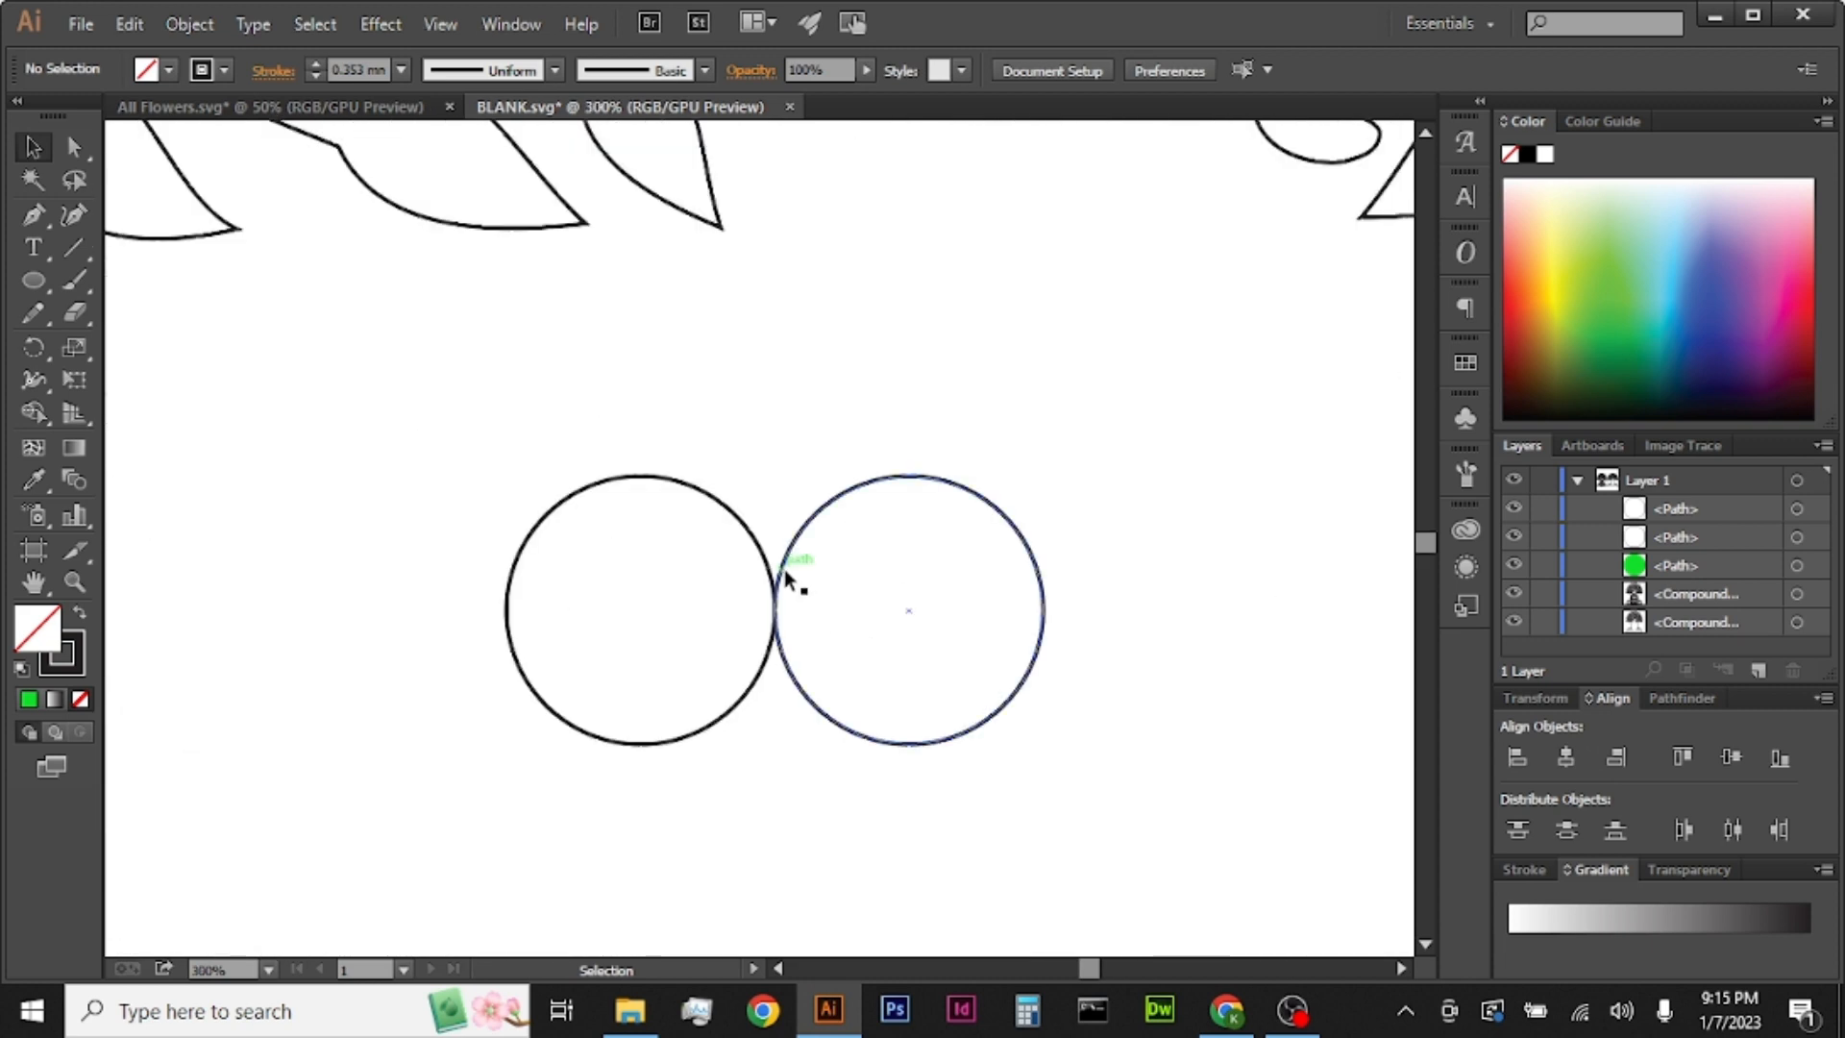
pyautogui.click(842, 730)
pyautogui.press('Left')
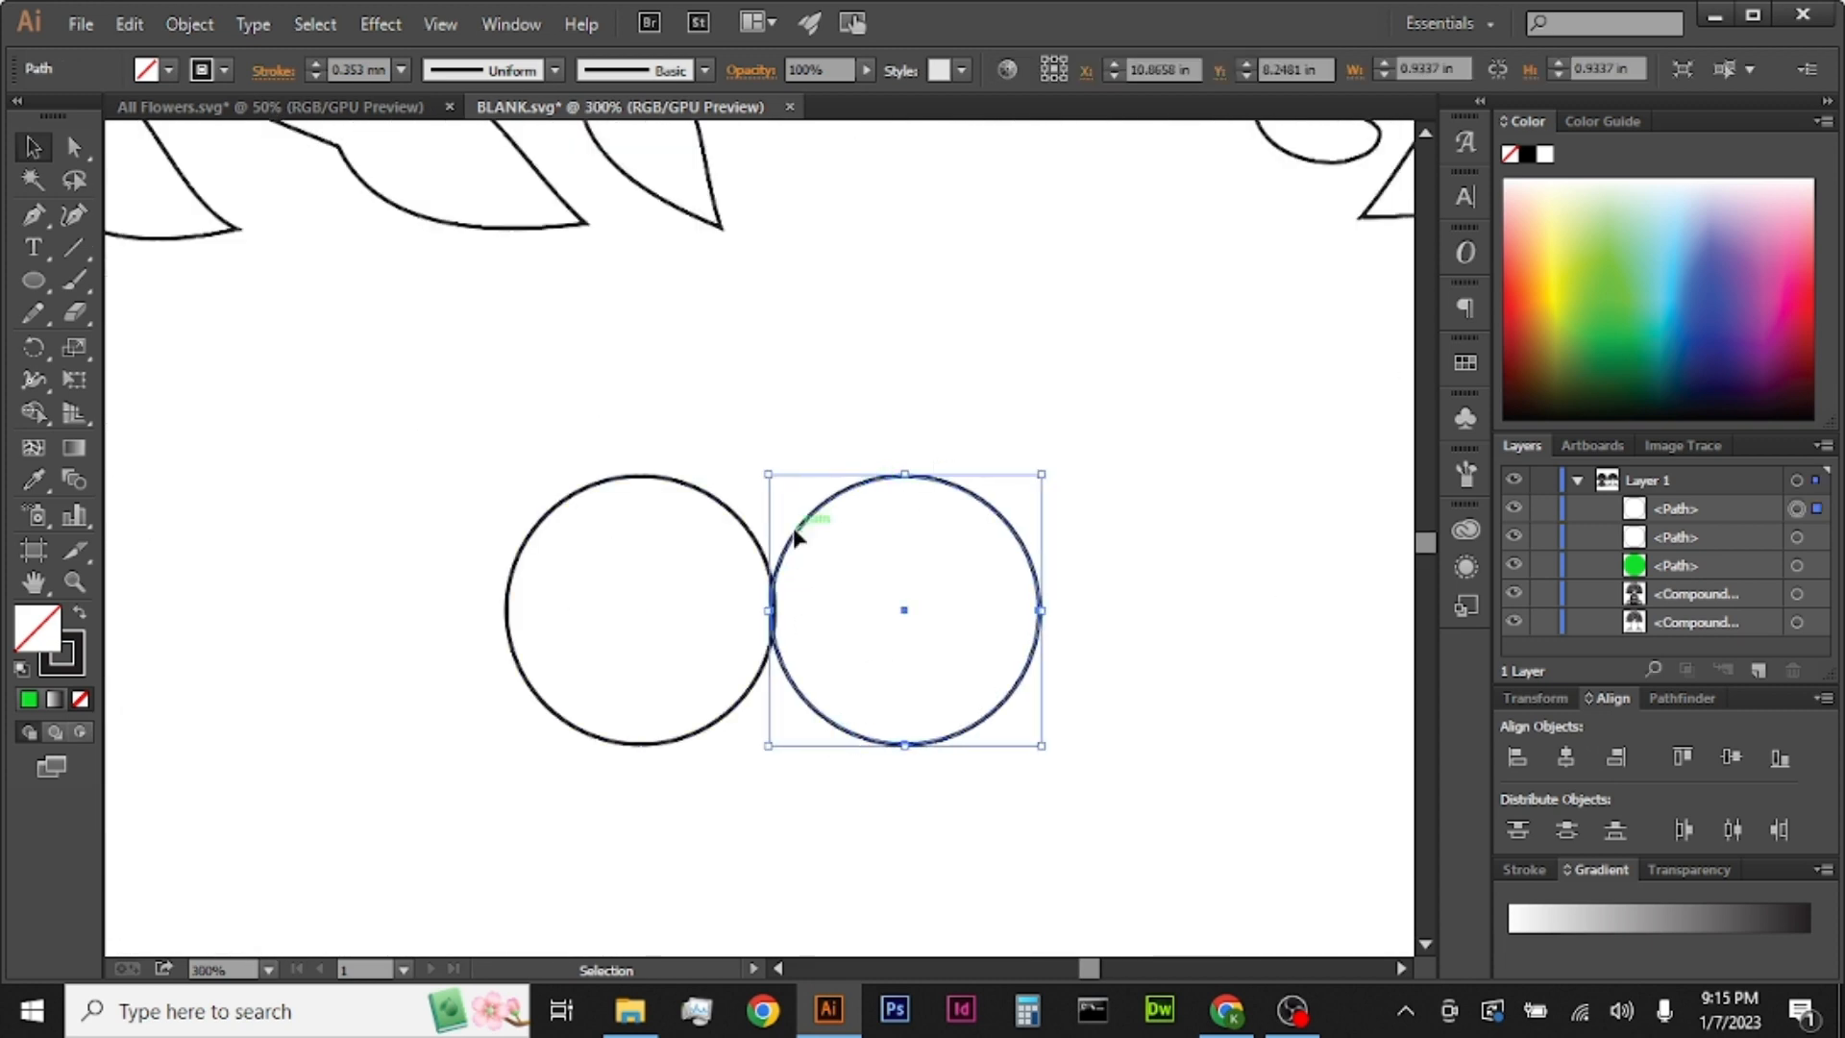
# Step: Try nudging the right circle further over the left circle and move it back
pyautogui.press('Left')
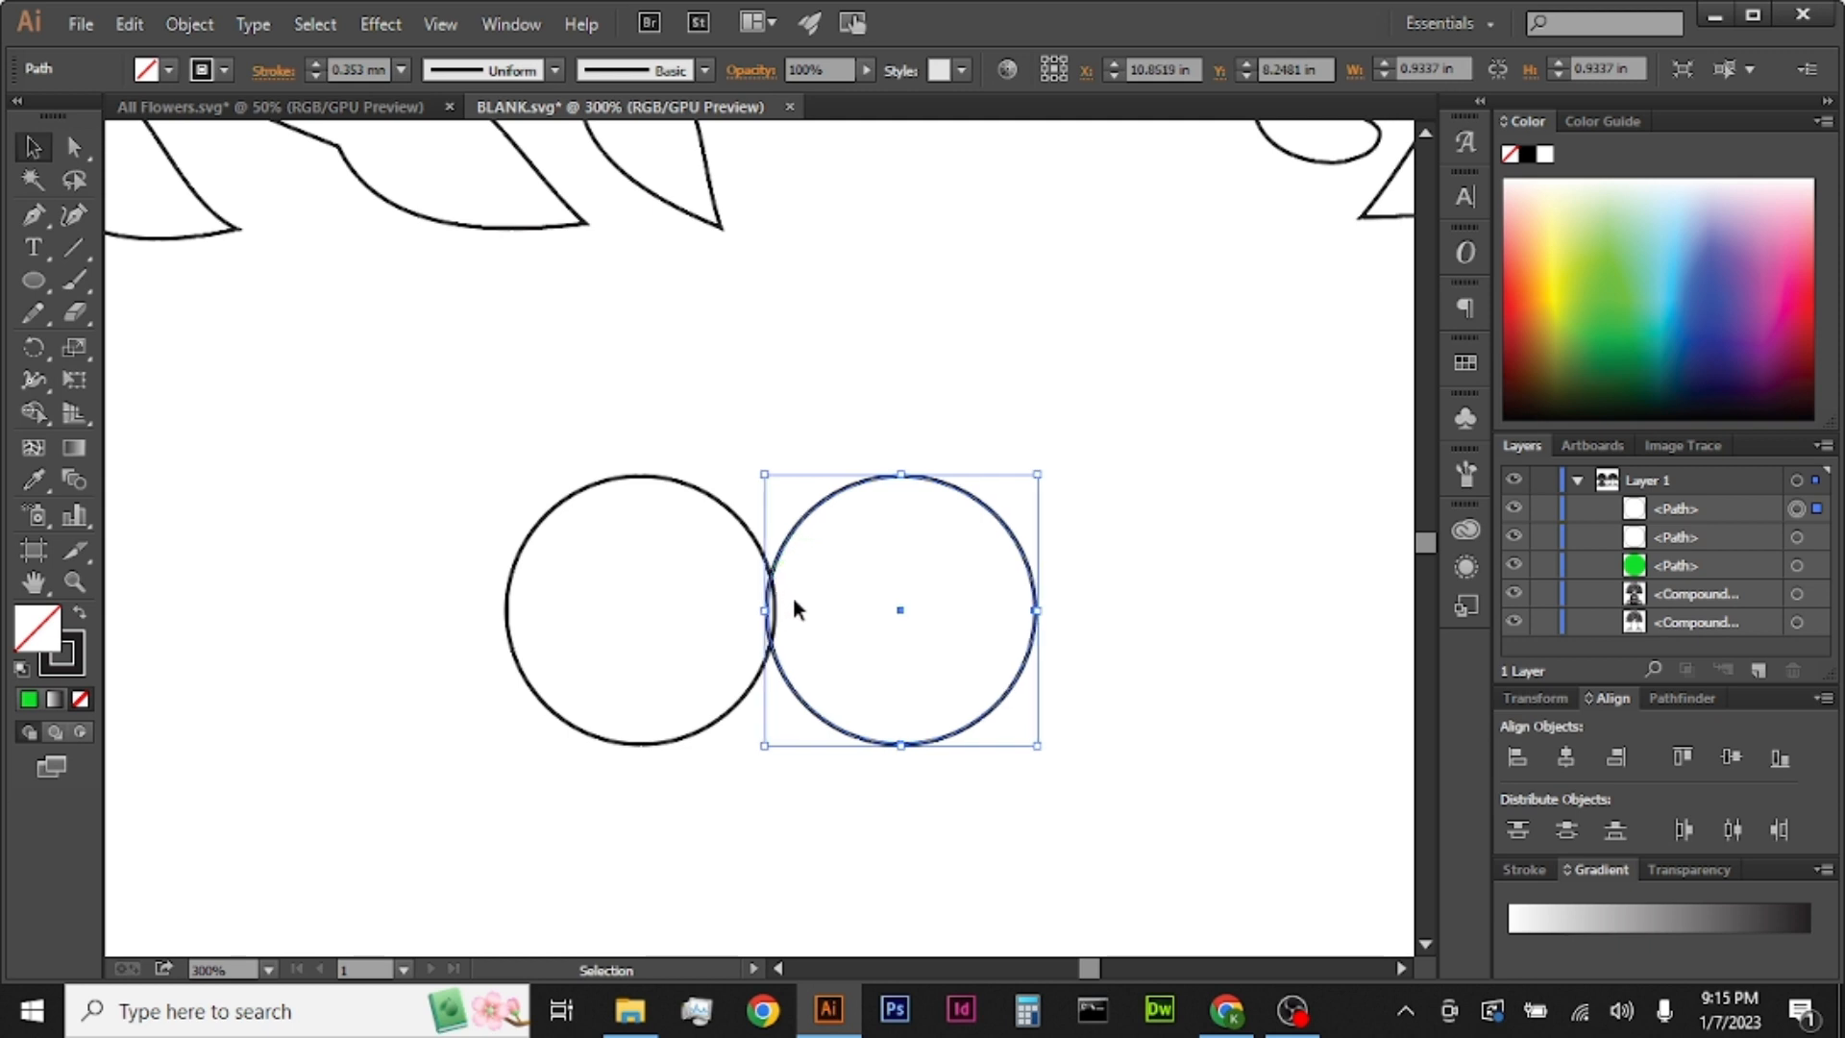
pyautogui.press('Right')
pyautogui.click(1118, 621)
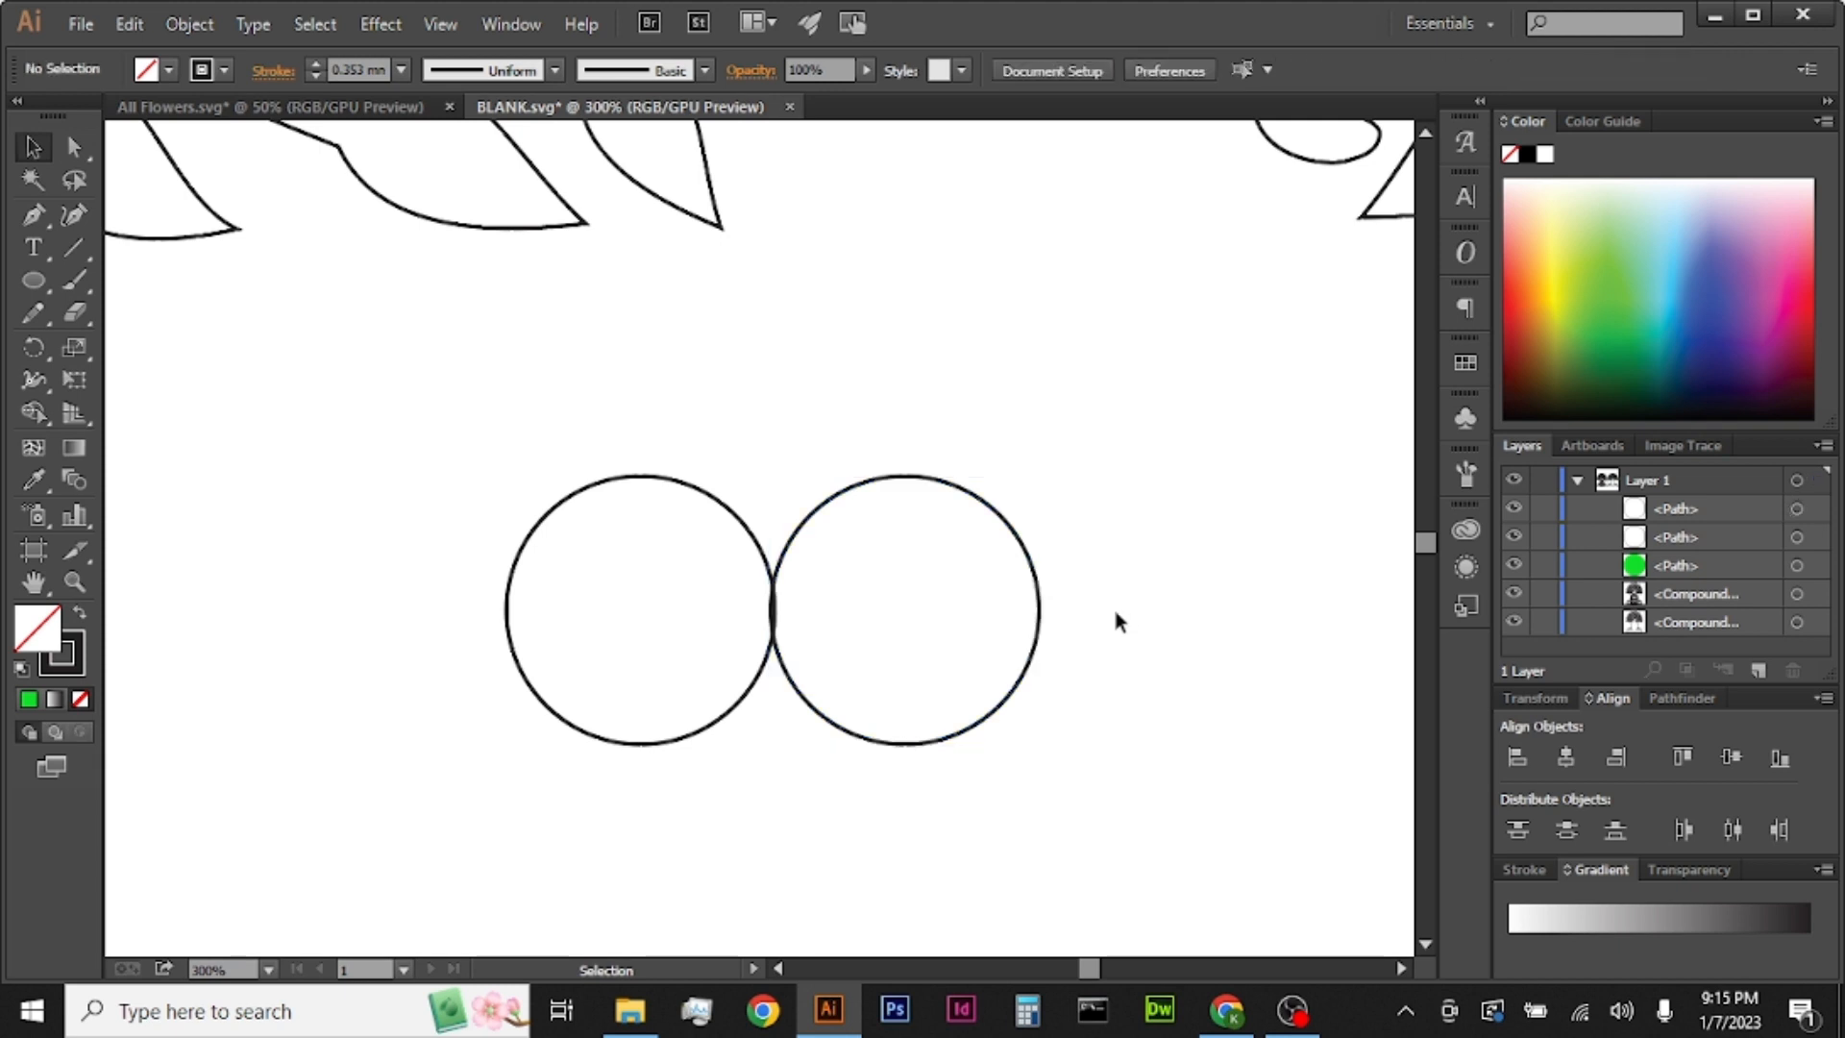
# Step: Switch the document display to Outline mode
pyautogui.scroll(-1, 1090, 604)
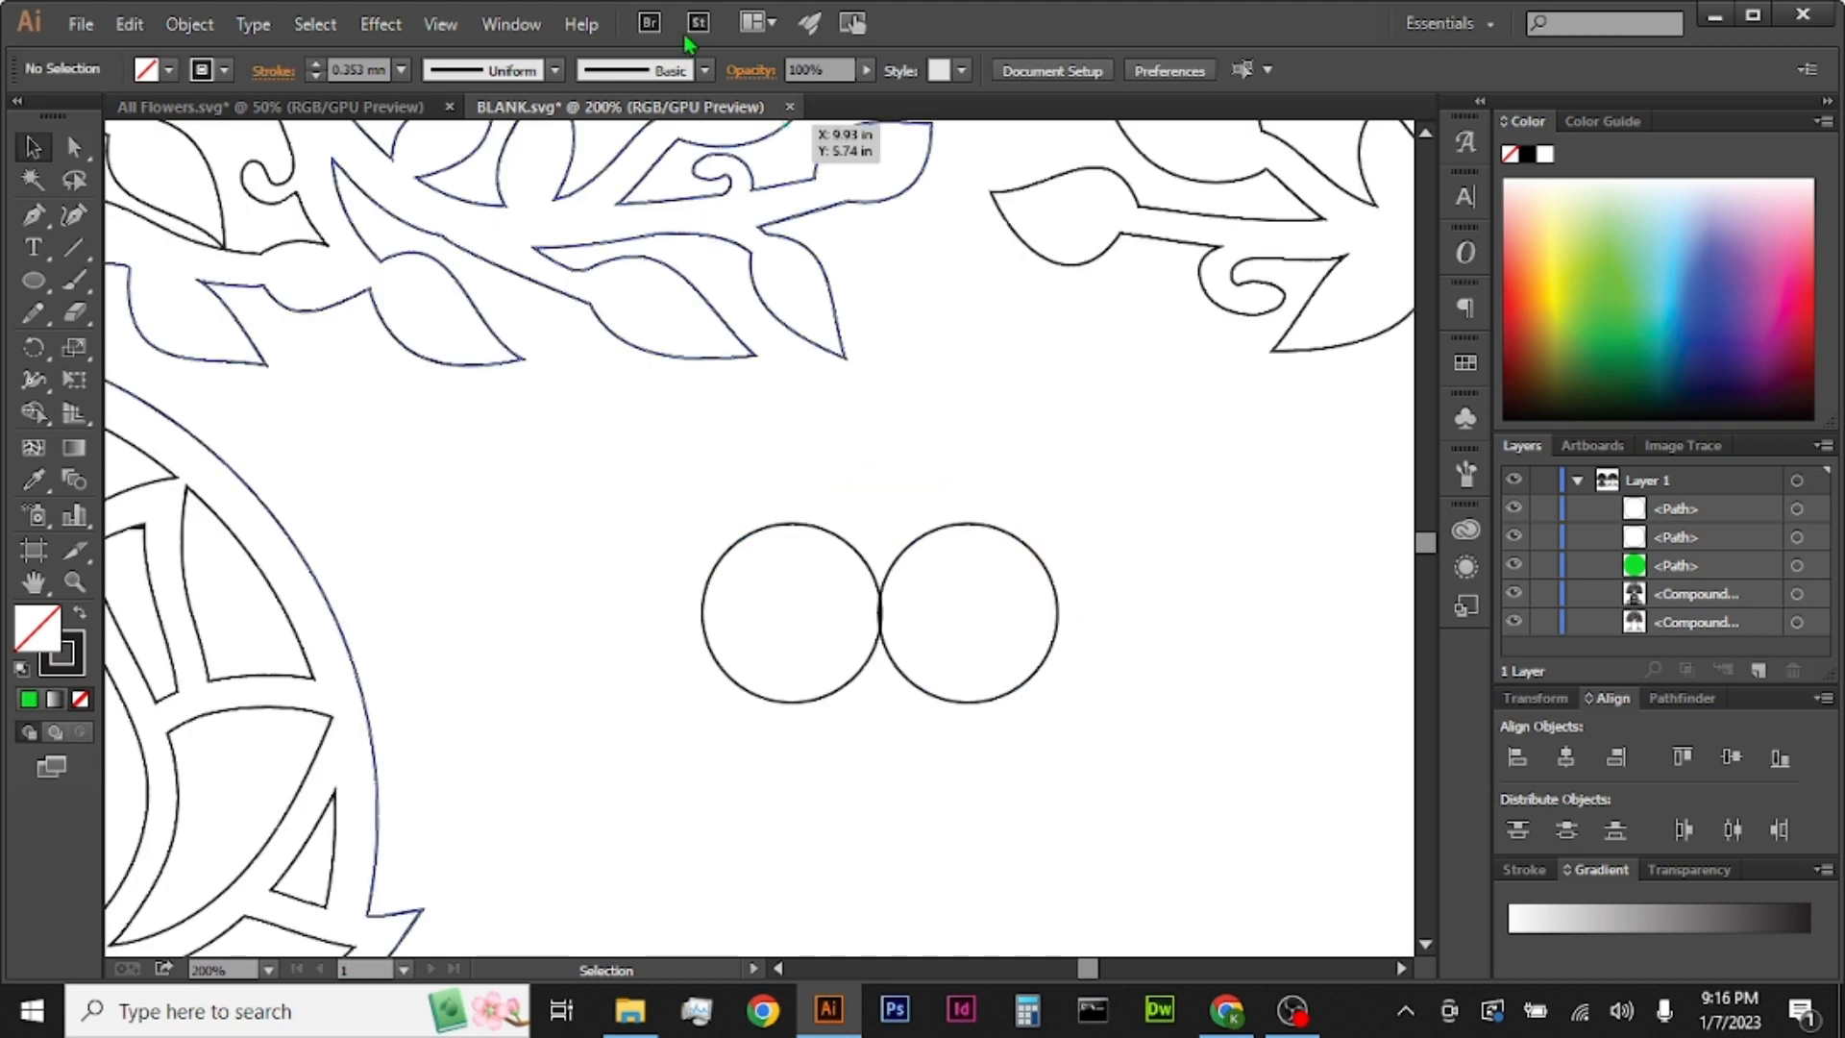
pyautogui.click(517, 24)
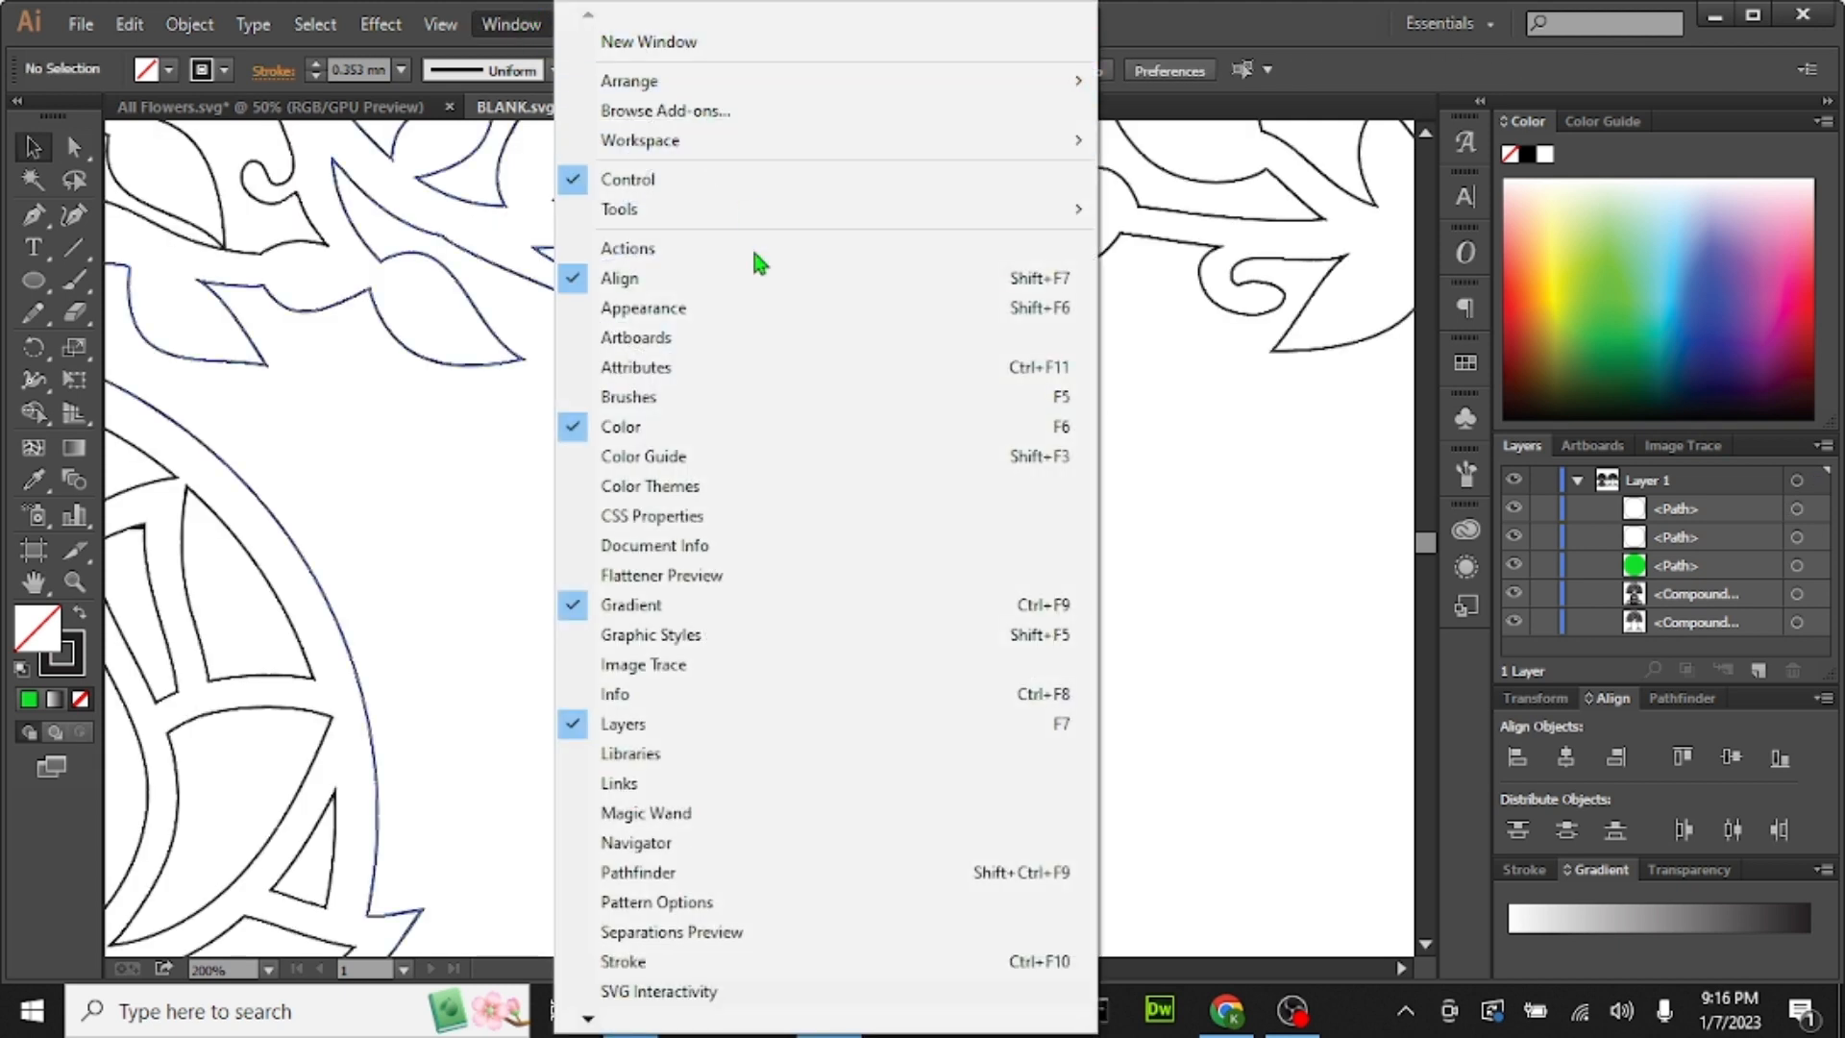
pyautogui.moveTo(440, 24)
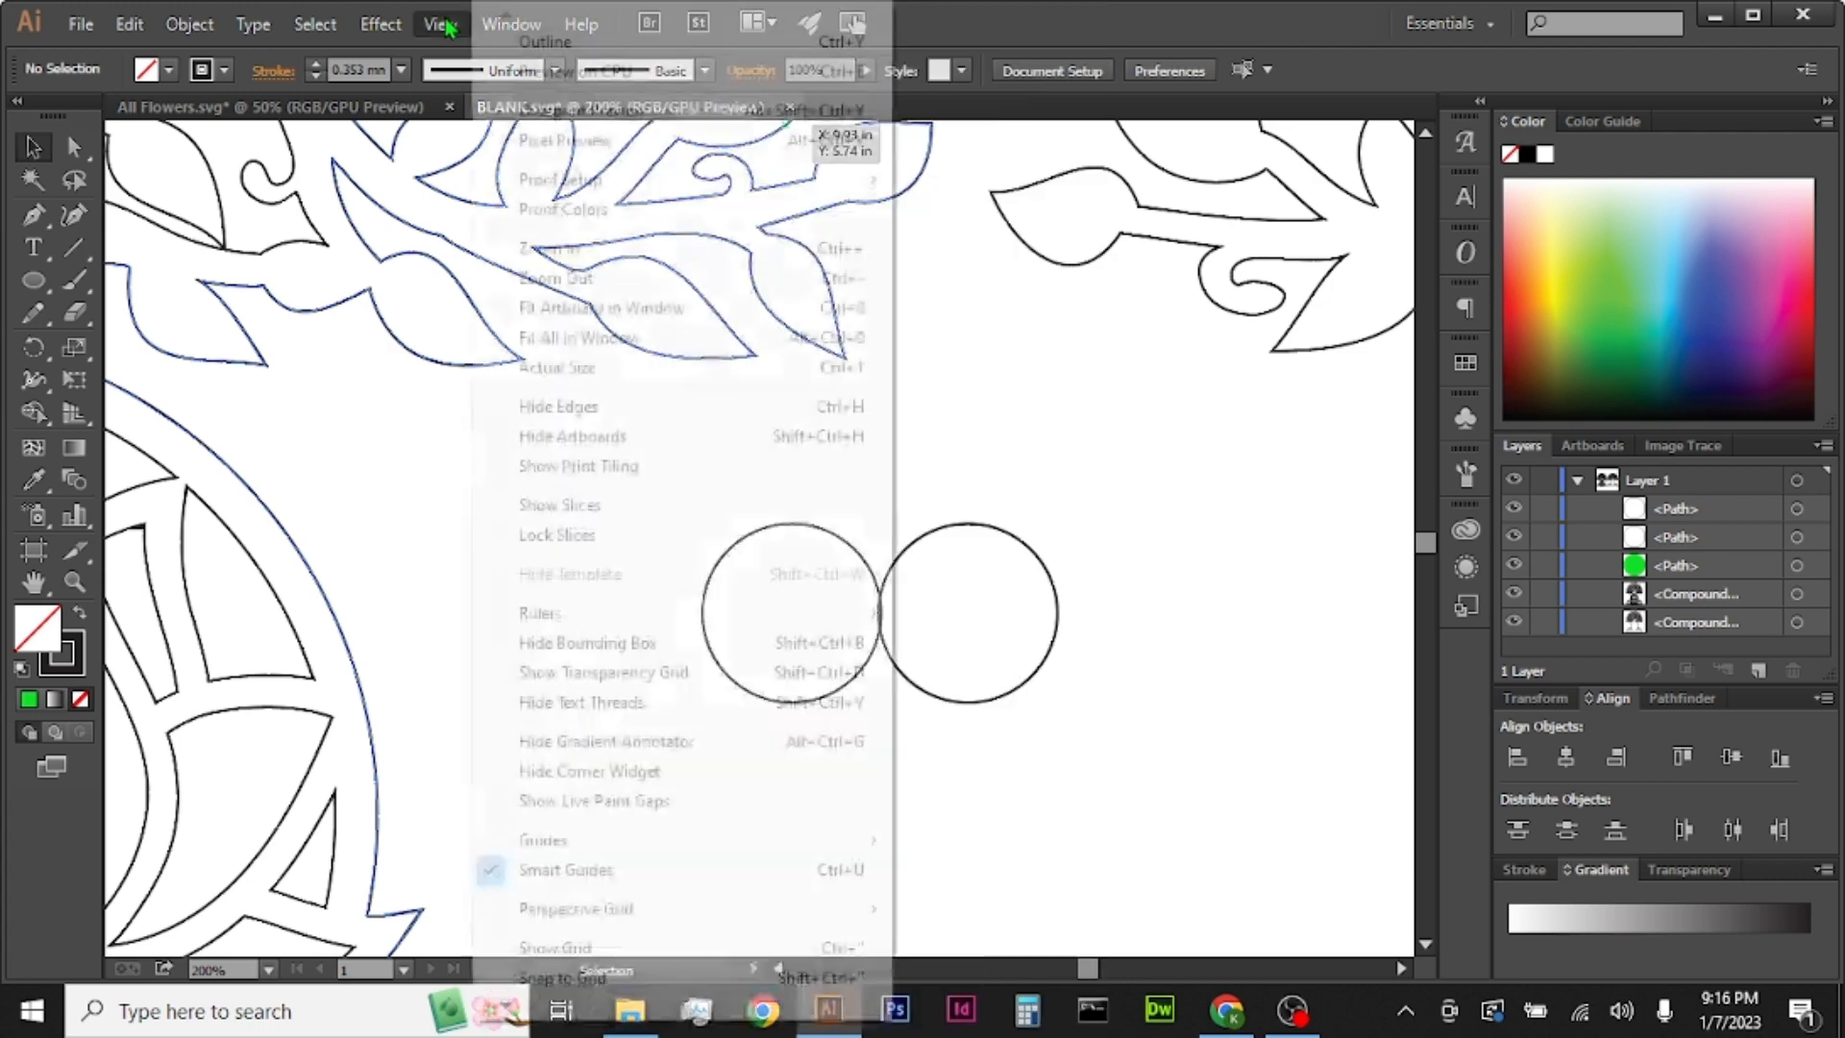
pyautogui.click(568, 44)
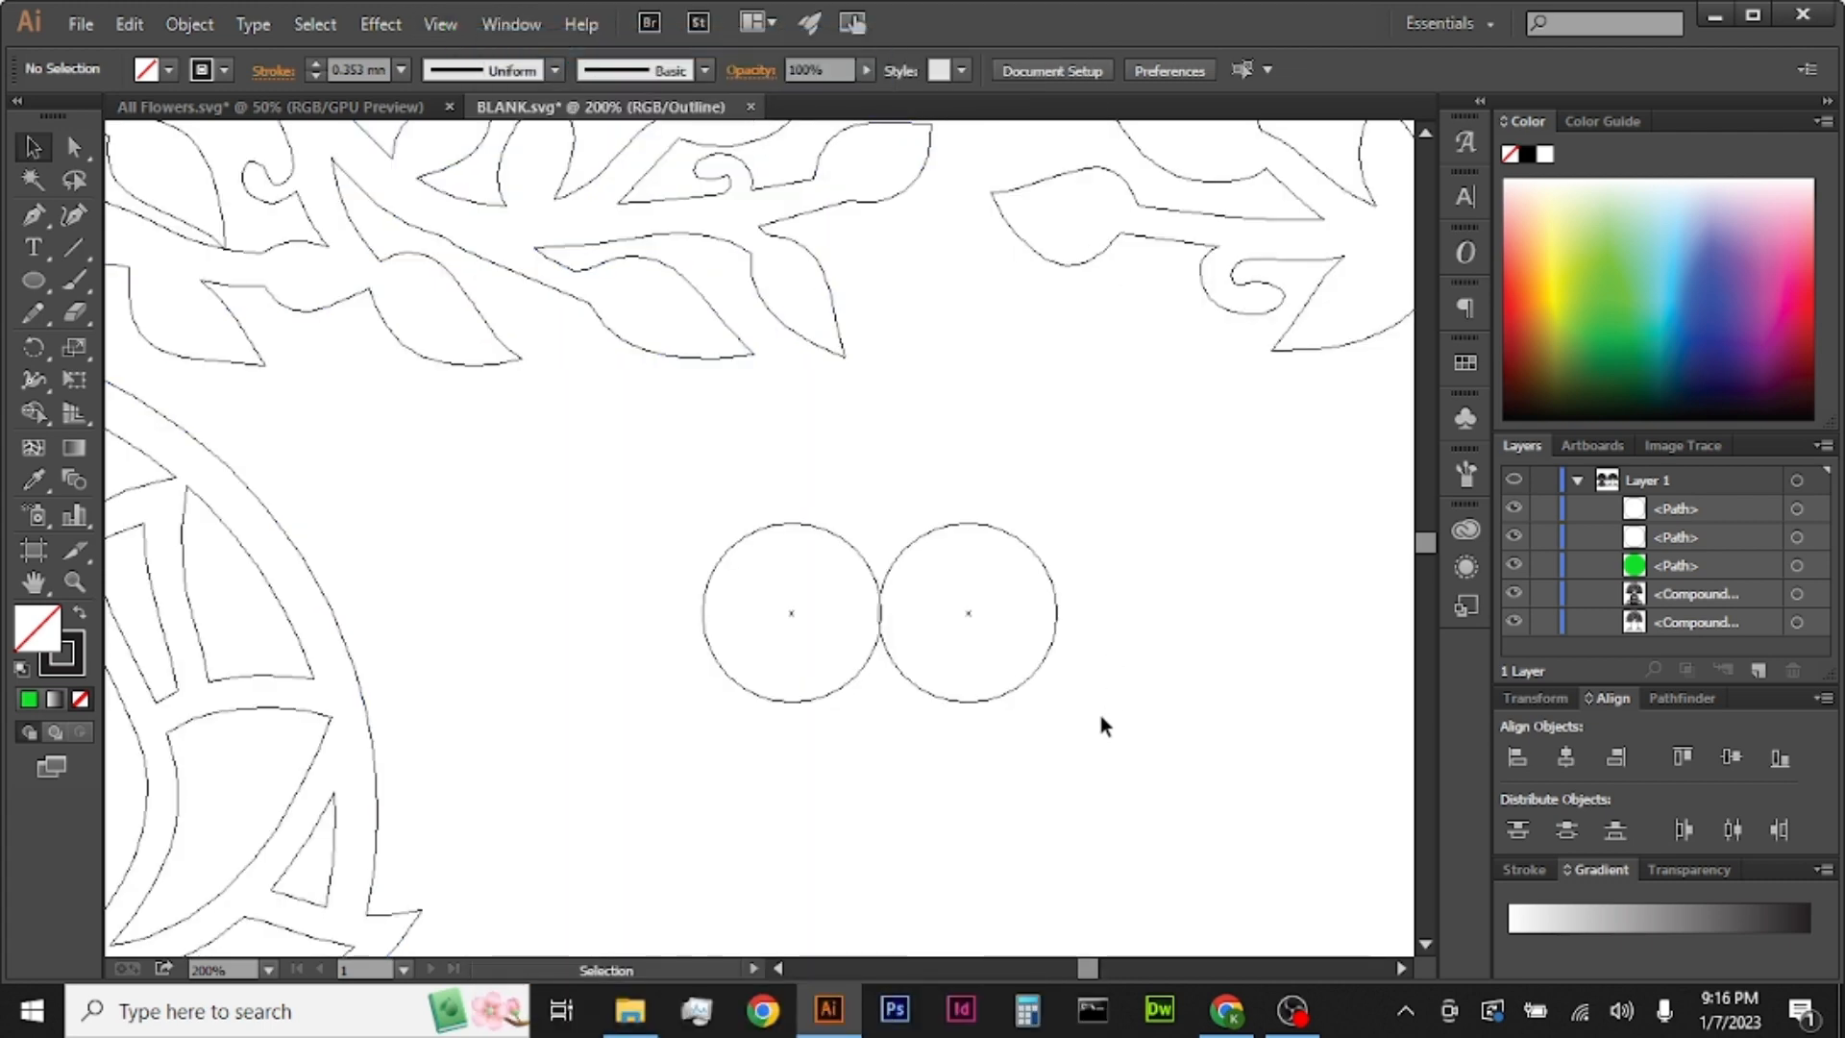
# Step: Draw a square about 1.82 in across, starting beside the left circle and covering the lower part of both circles
pyautogui.scroll(2, 1101, 717)
pyautogui.scroll(-1, 409, 759)
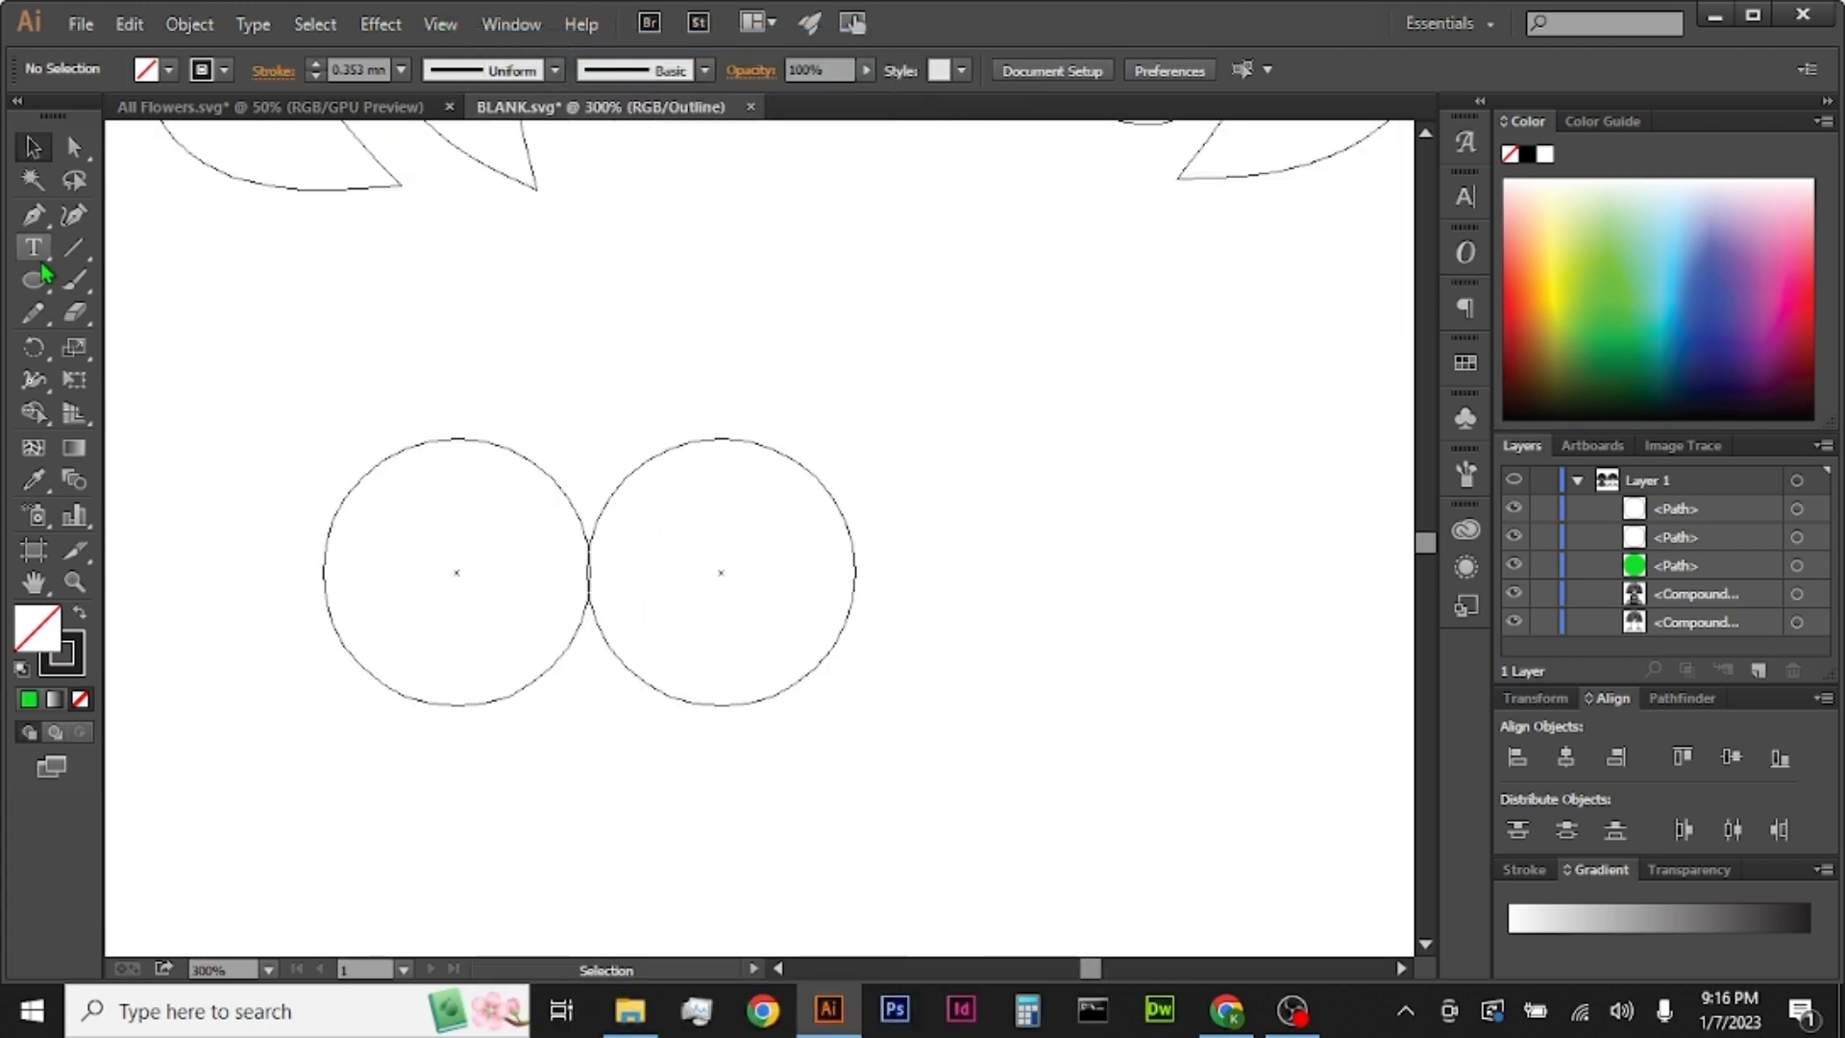
pyautogui.moveTo(33, 280); pyautogui.dragTo(161, 293)
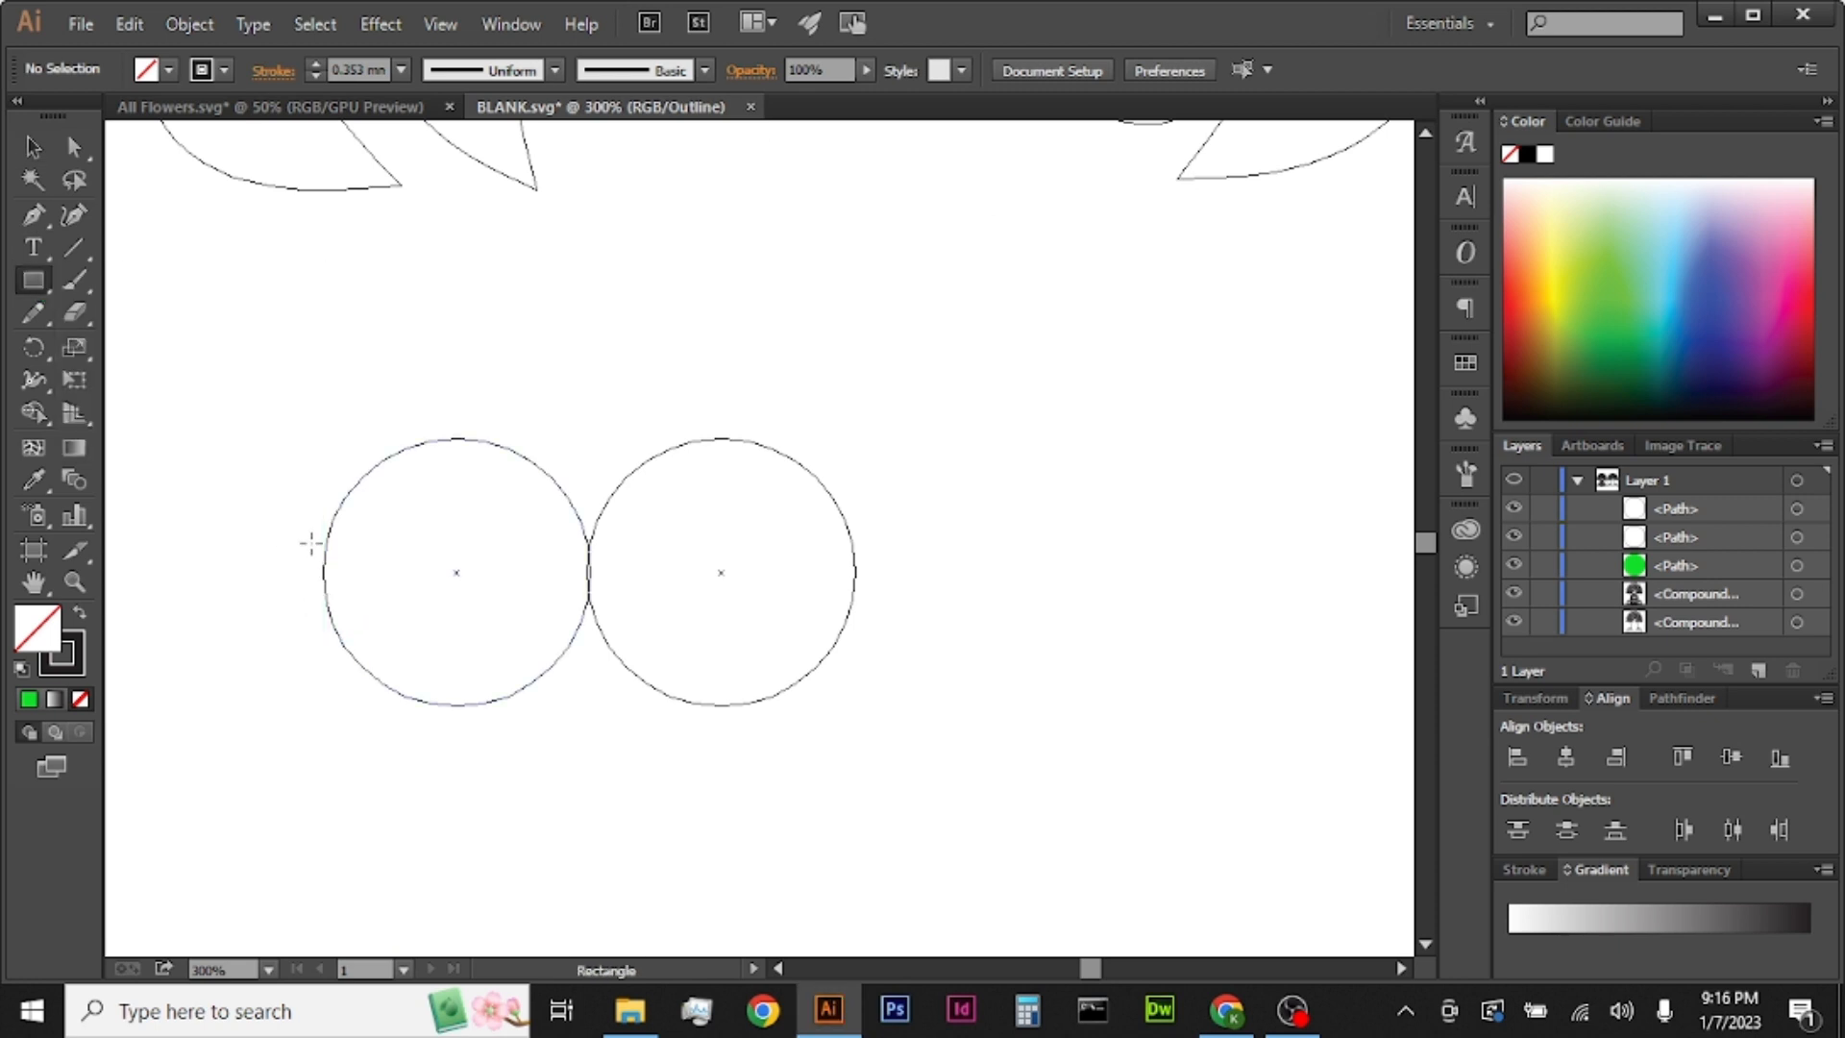
pyautogui.moveTo(297, 538); pyautogui.dragTo(829, 766)
pyautogui.scroll(-3, 1043, 769)
pyautogui.scroll(1, 1011, 766)
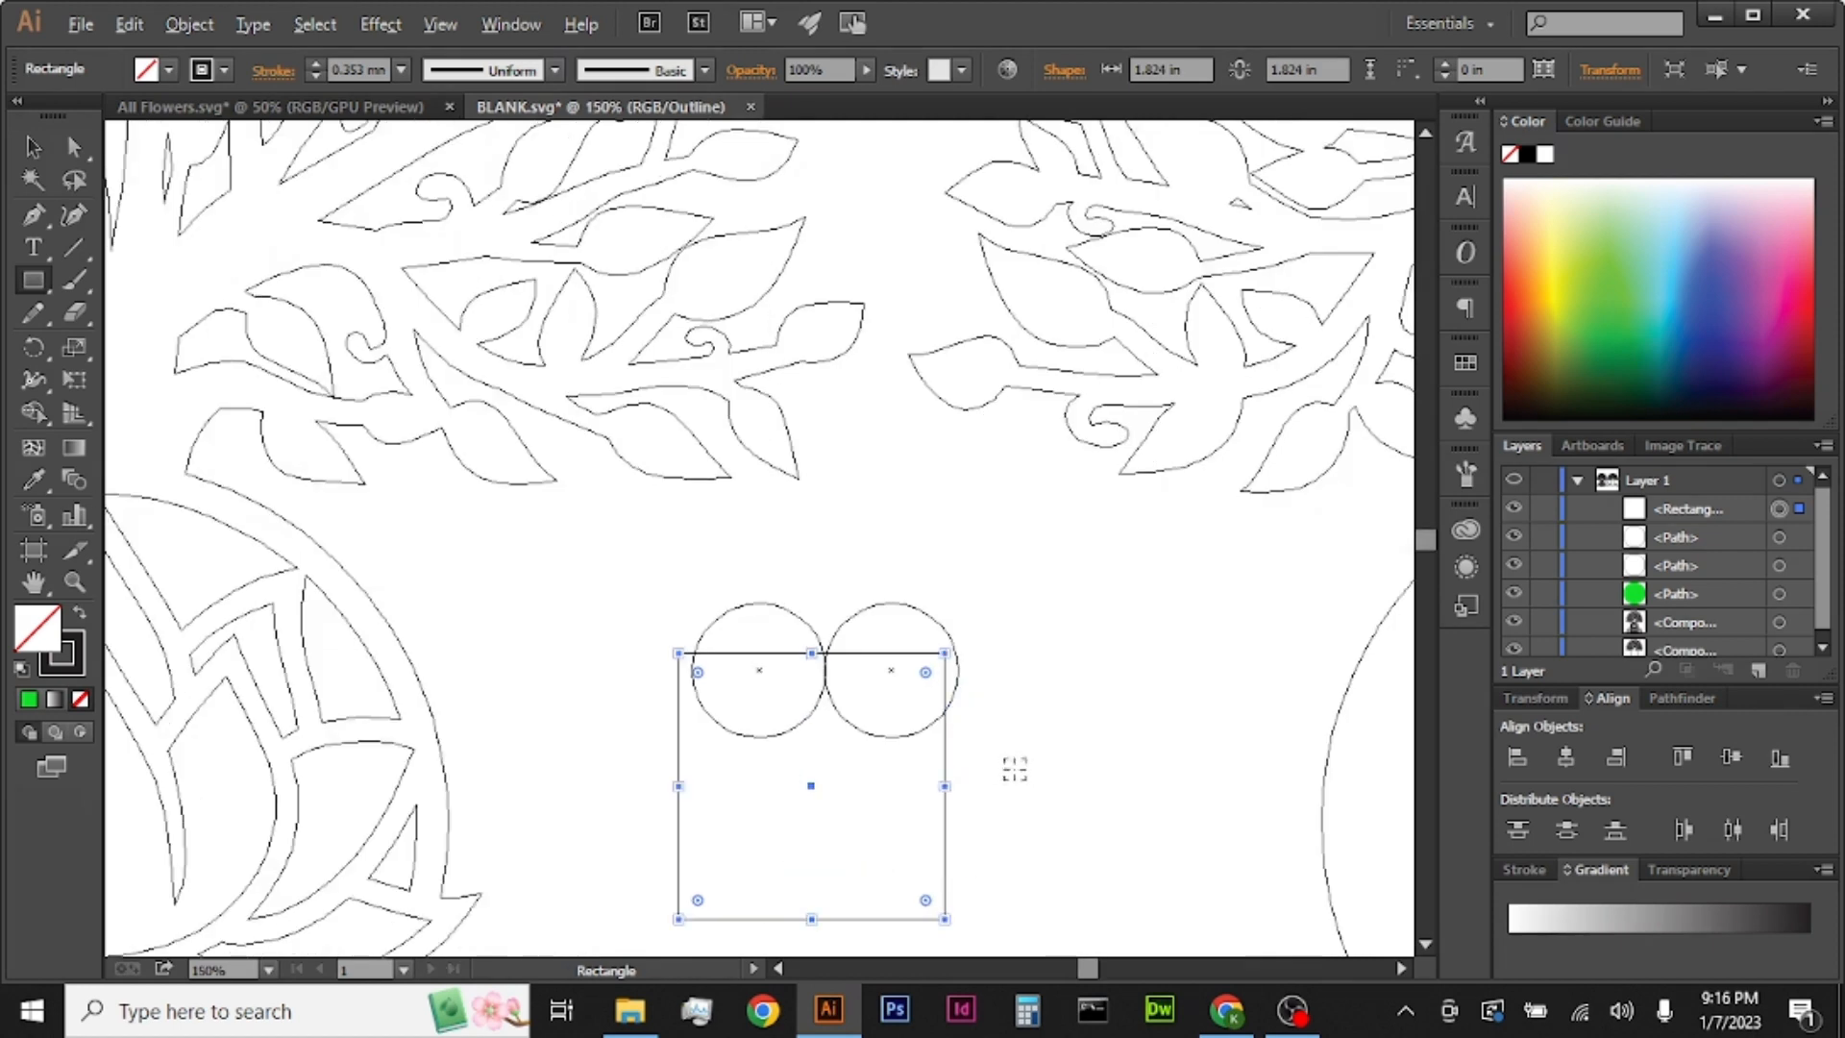
# Step: Rotate the square 45° into a diamond and move it so that it surrounds both circles
pyautogui.click(34, 147)
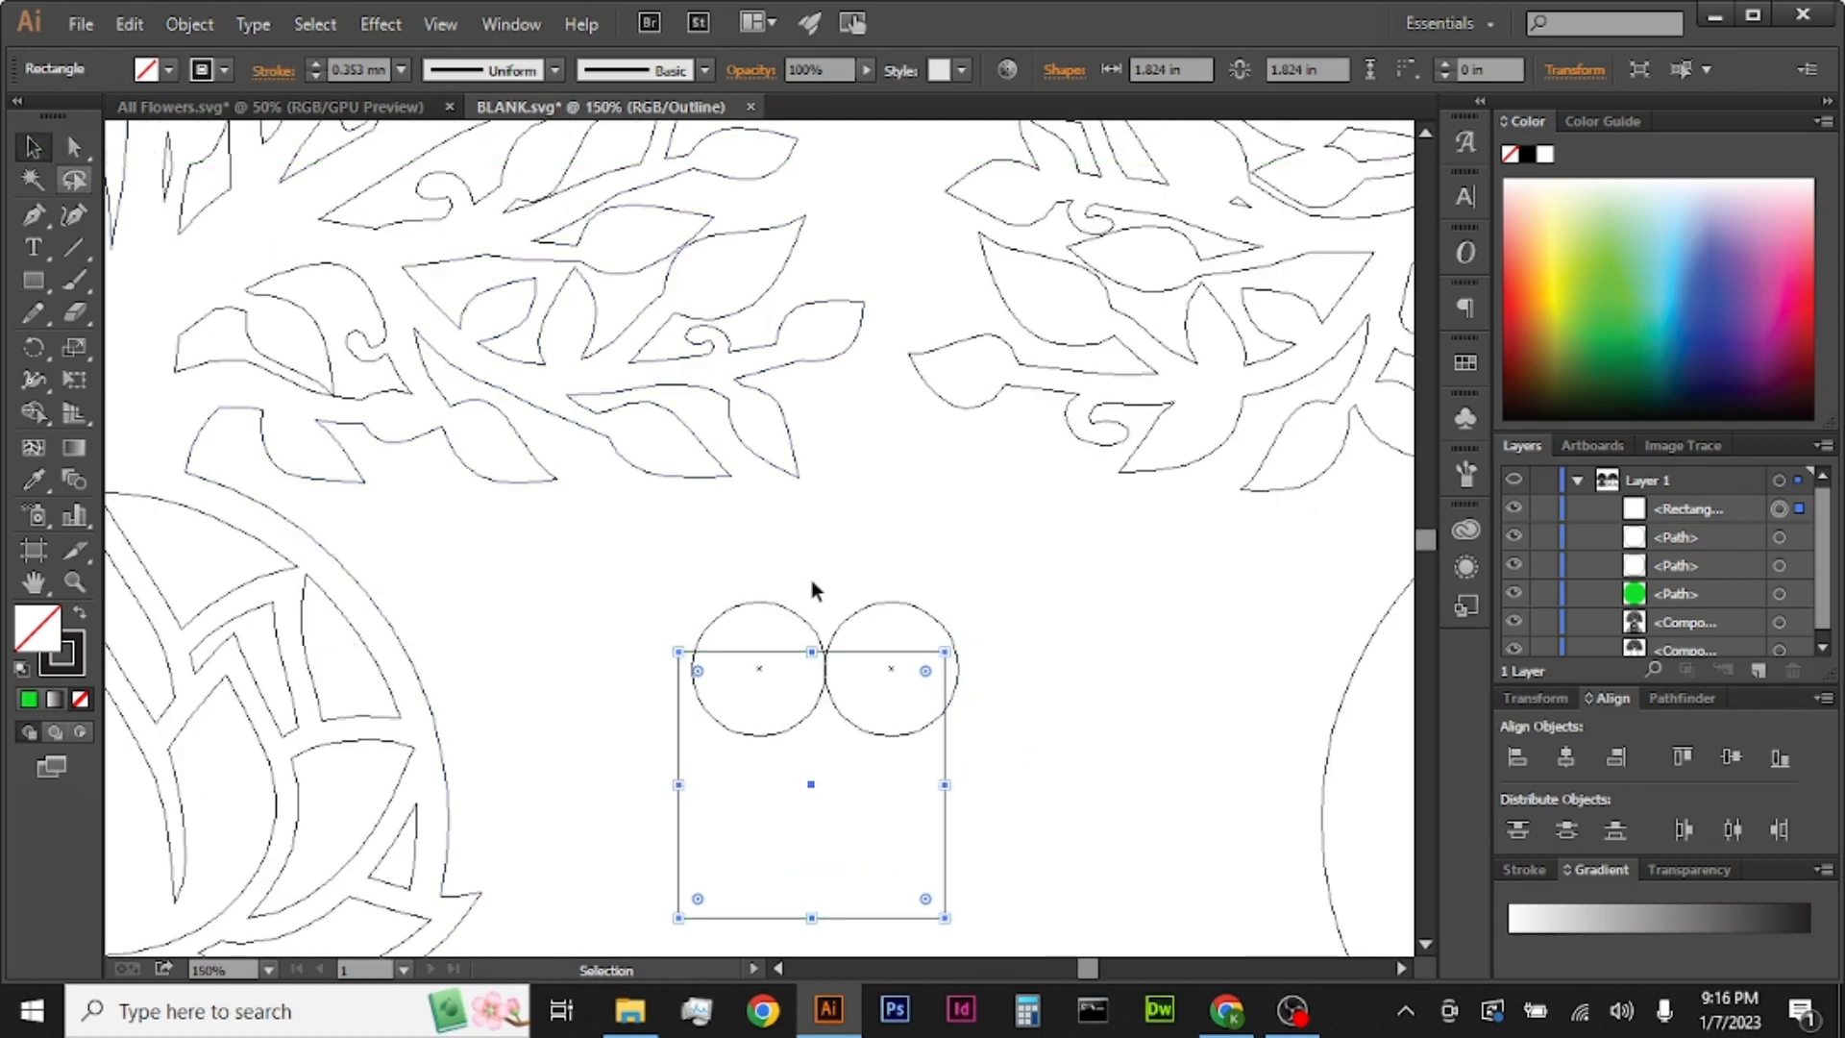
pyautogui.moveTo(954, 644); pyautogui.dragTo(824, 605)
pyautogui.moveTo(948, 827); pyautogui.dragTo(966, 723)
# Step: Group the two circles and align the group with the diamond by their horizontal centres
pyautogui.click(766, 675)
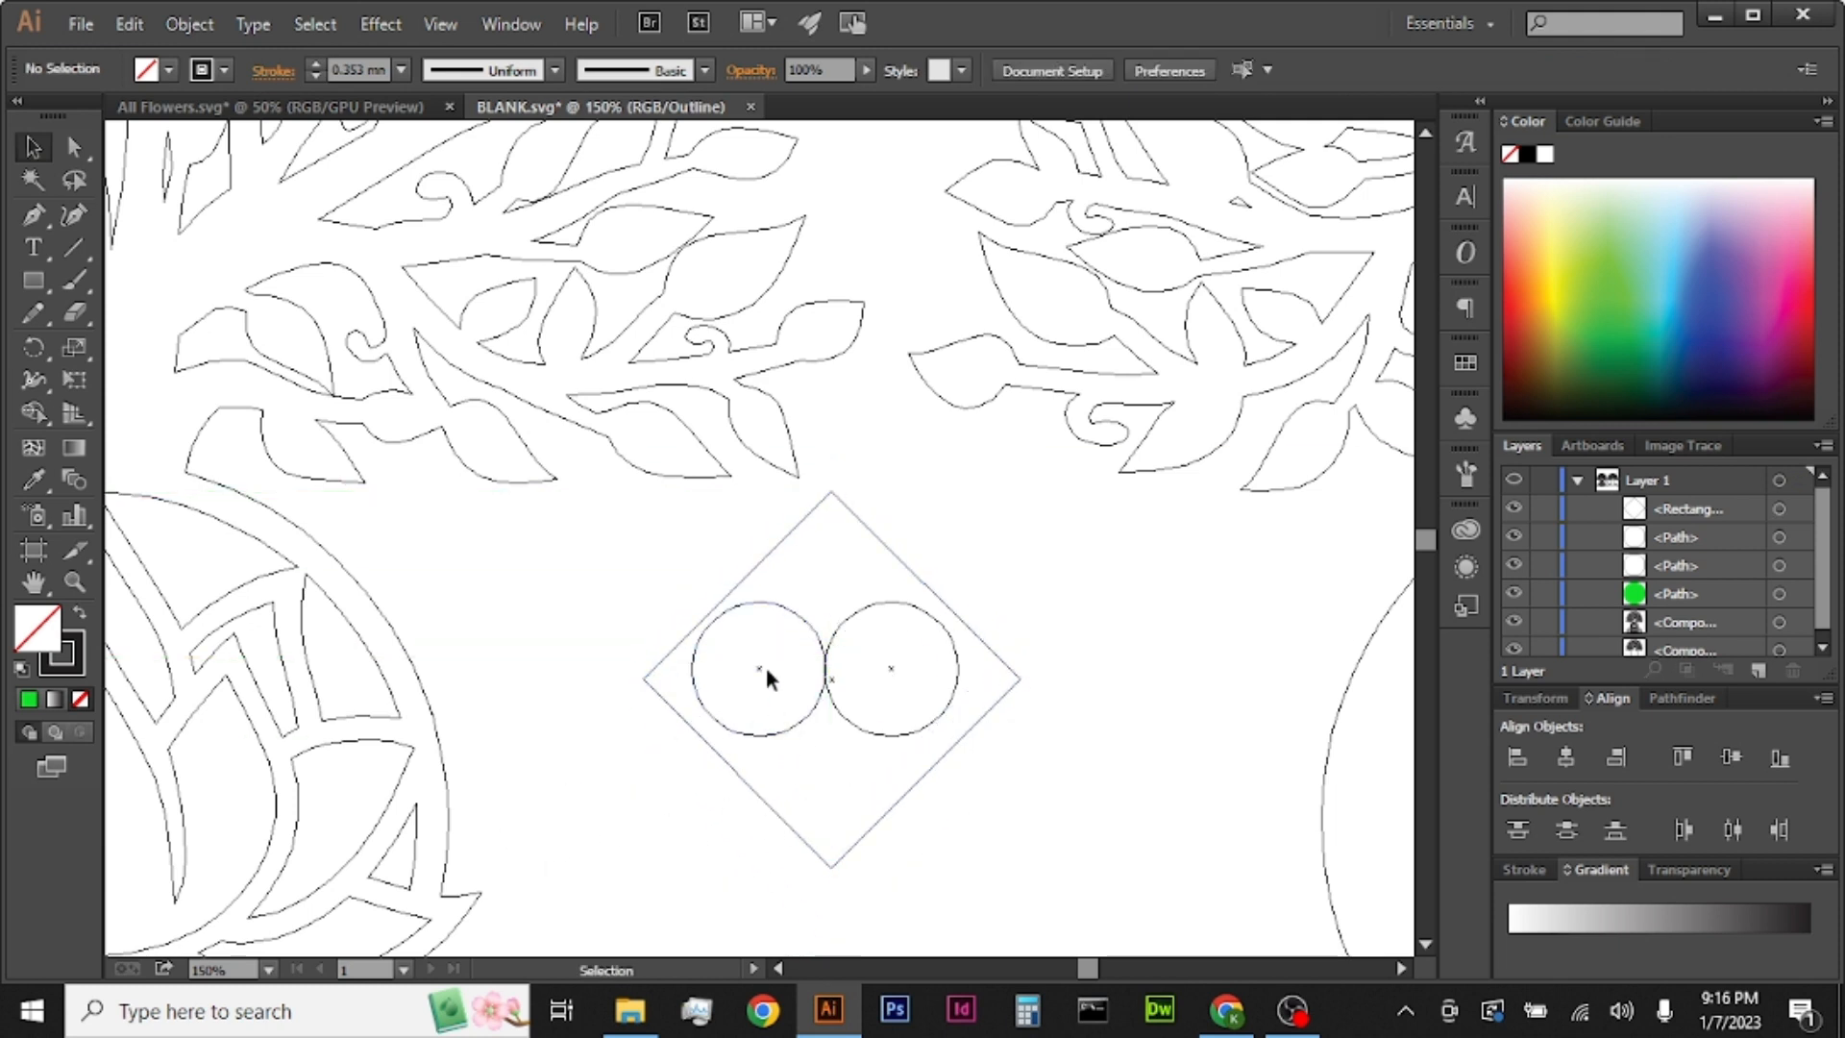
pyautogui.moveTo(799, 586); pyautogui.dragTo(878, 676)
pyautogui.hotkey('ctrl', 'g')
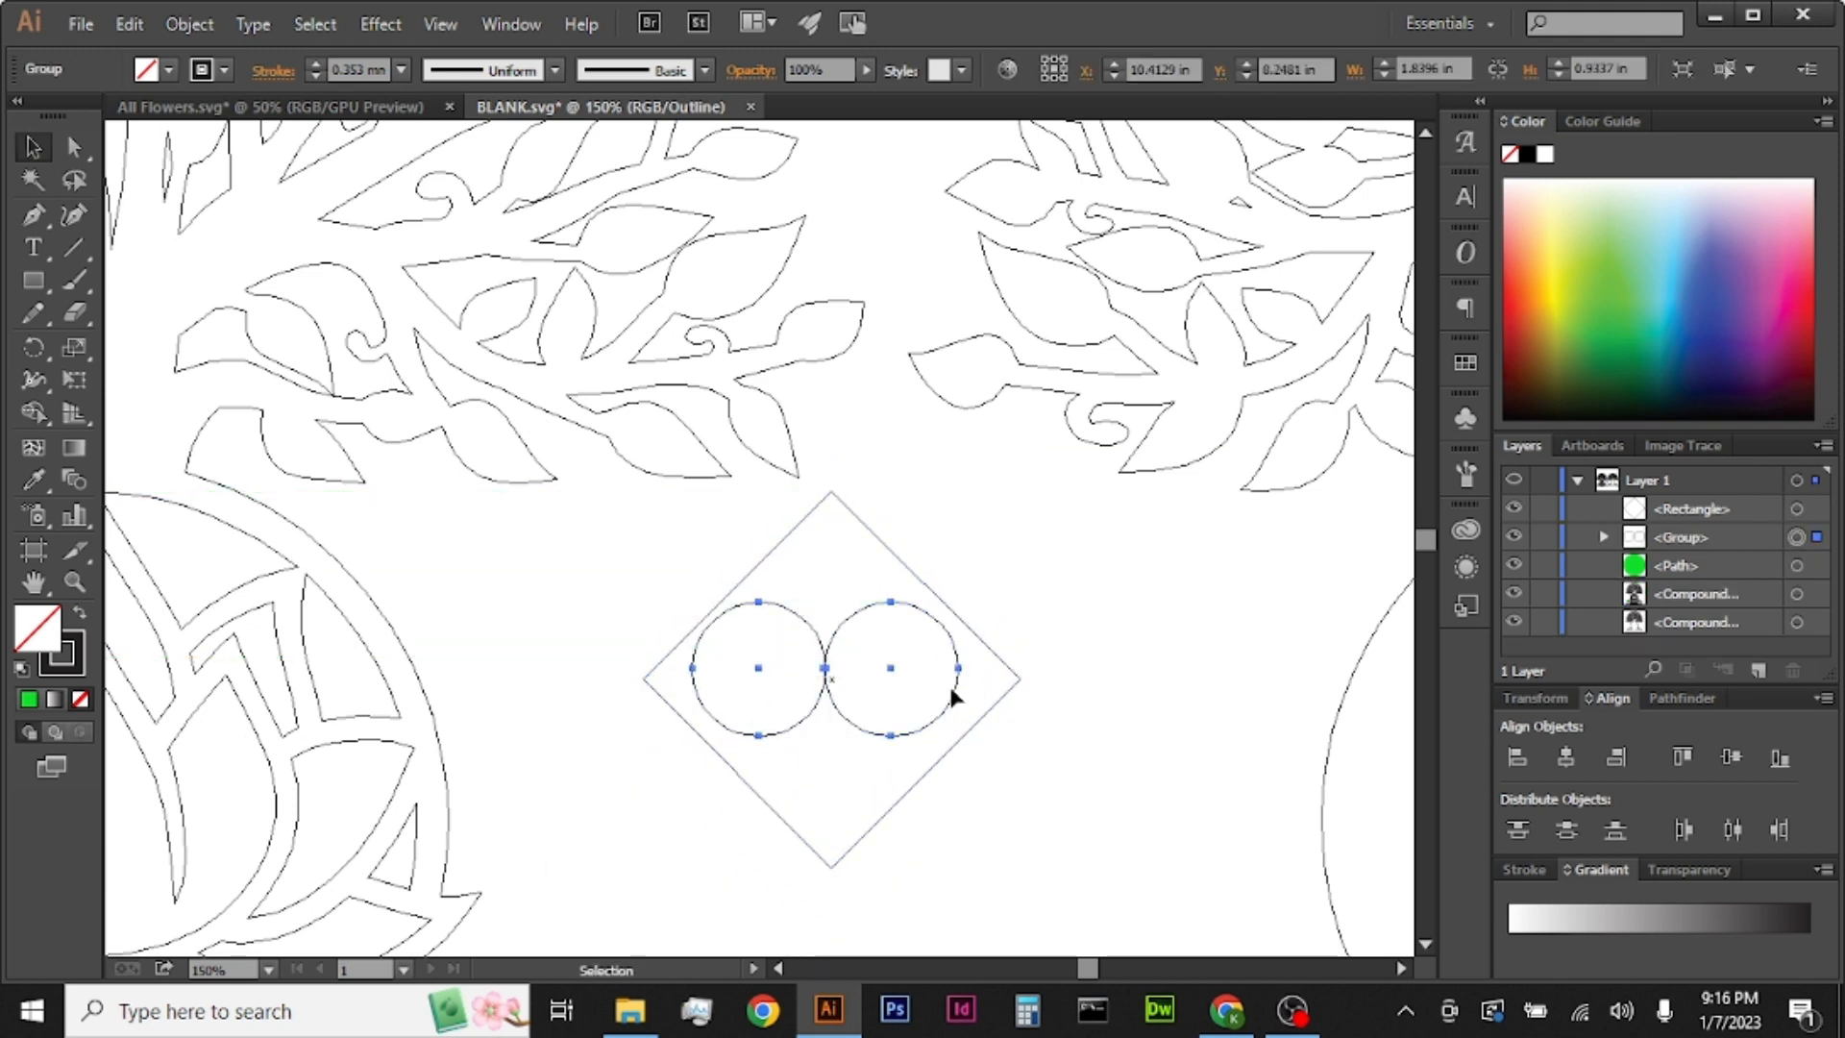
pyautogui.moveTo(773, 758); pyautogui.dragTo(748, 819)
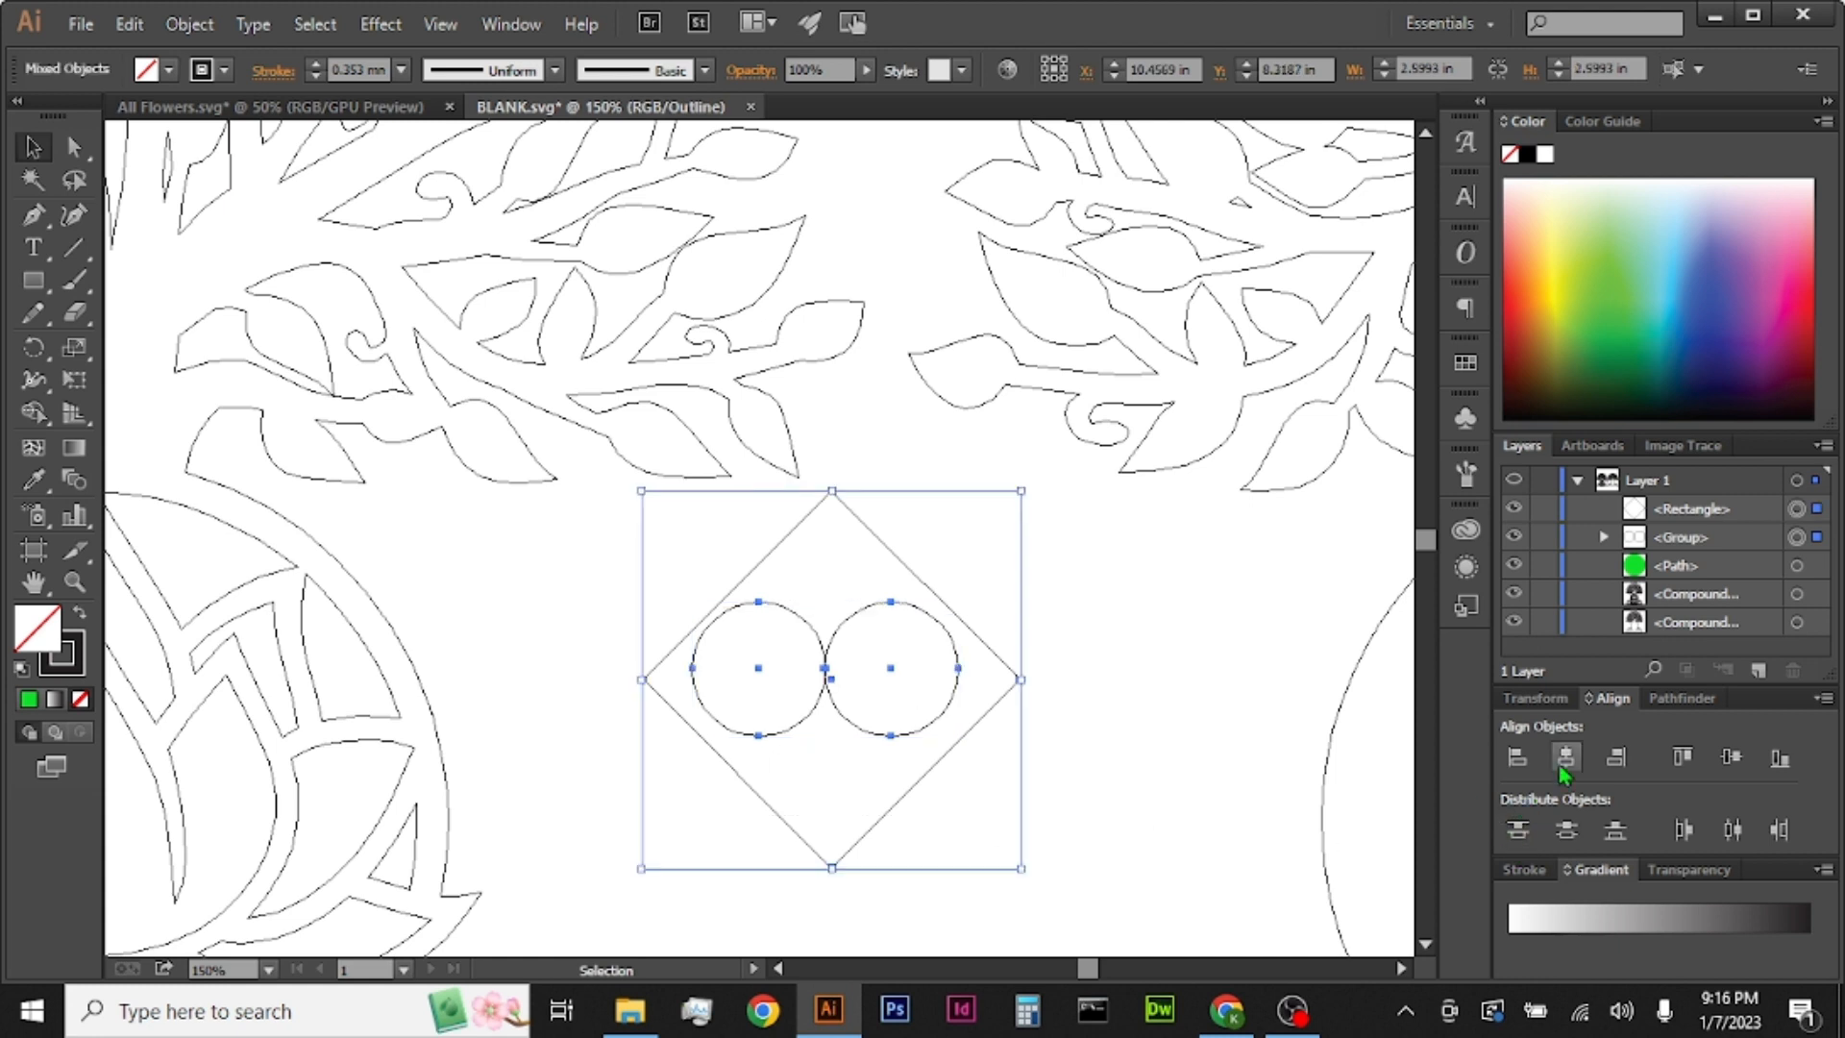
pyautogui.click(1564, 759)
pyautogui.click(1009, 729)
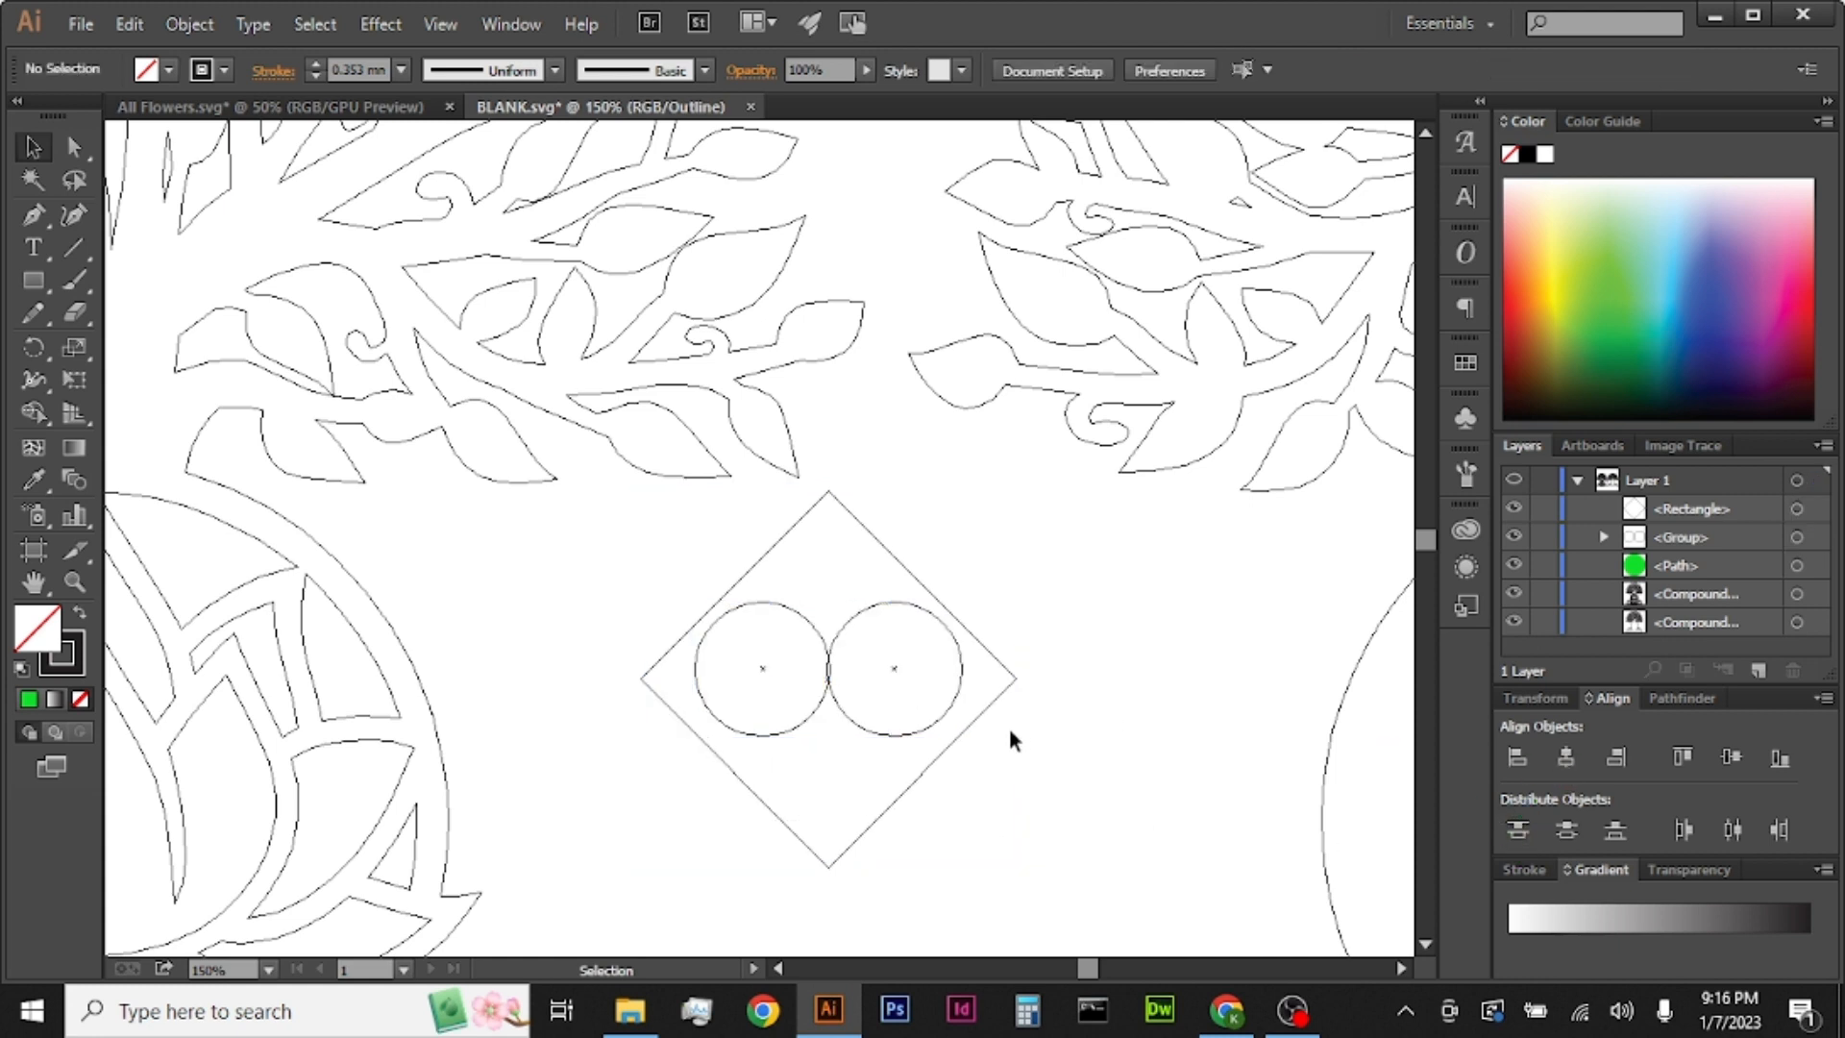
# Step: Nudge the diamond upward until its two lower sides slightly cut into the outer edges of the circles
pyautogui.click(946, 749)
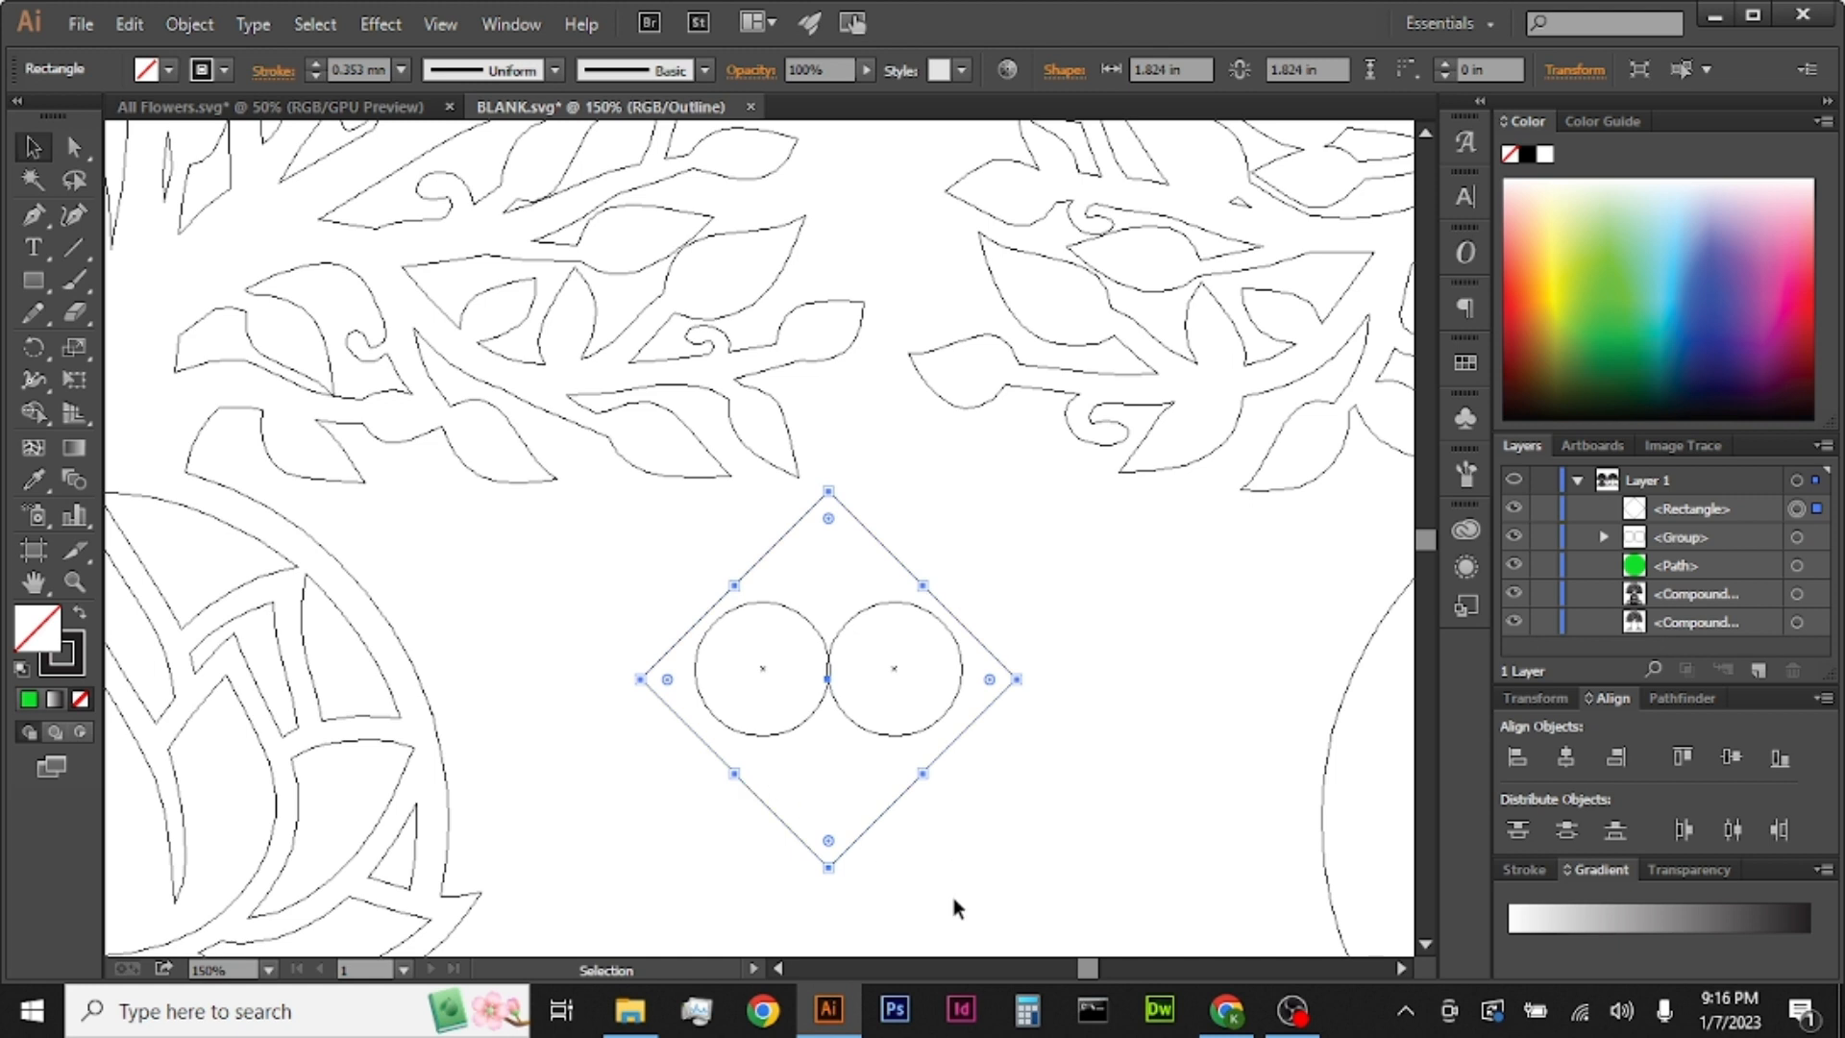
pyautogui.press('Up')
pyautogui.press('Up')
pyautogui.press('Up')
pyautogui.press('Up')
pyautogui.press('Up')
pyautogui.press('Up')
pyautogui.press('Up')
pyautogui.press('Up')
pyautogui.press('Up')
pyautogui.press('Up')
pyautogui.press('Up')
pyautogui.press('Up')
pyautogui.press('Up')
pyautogui.press('Up')
pyautogui.press('Up')
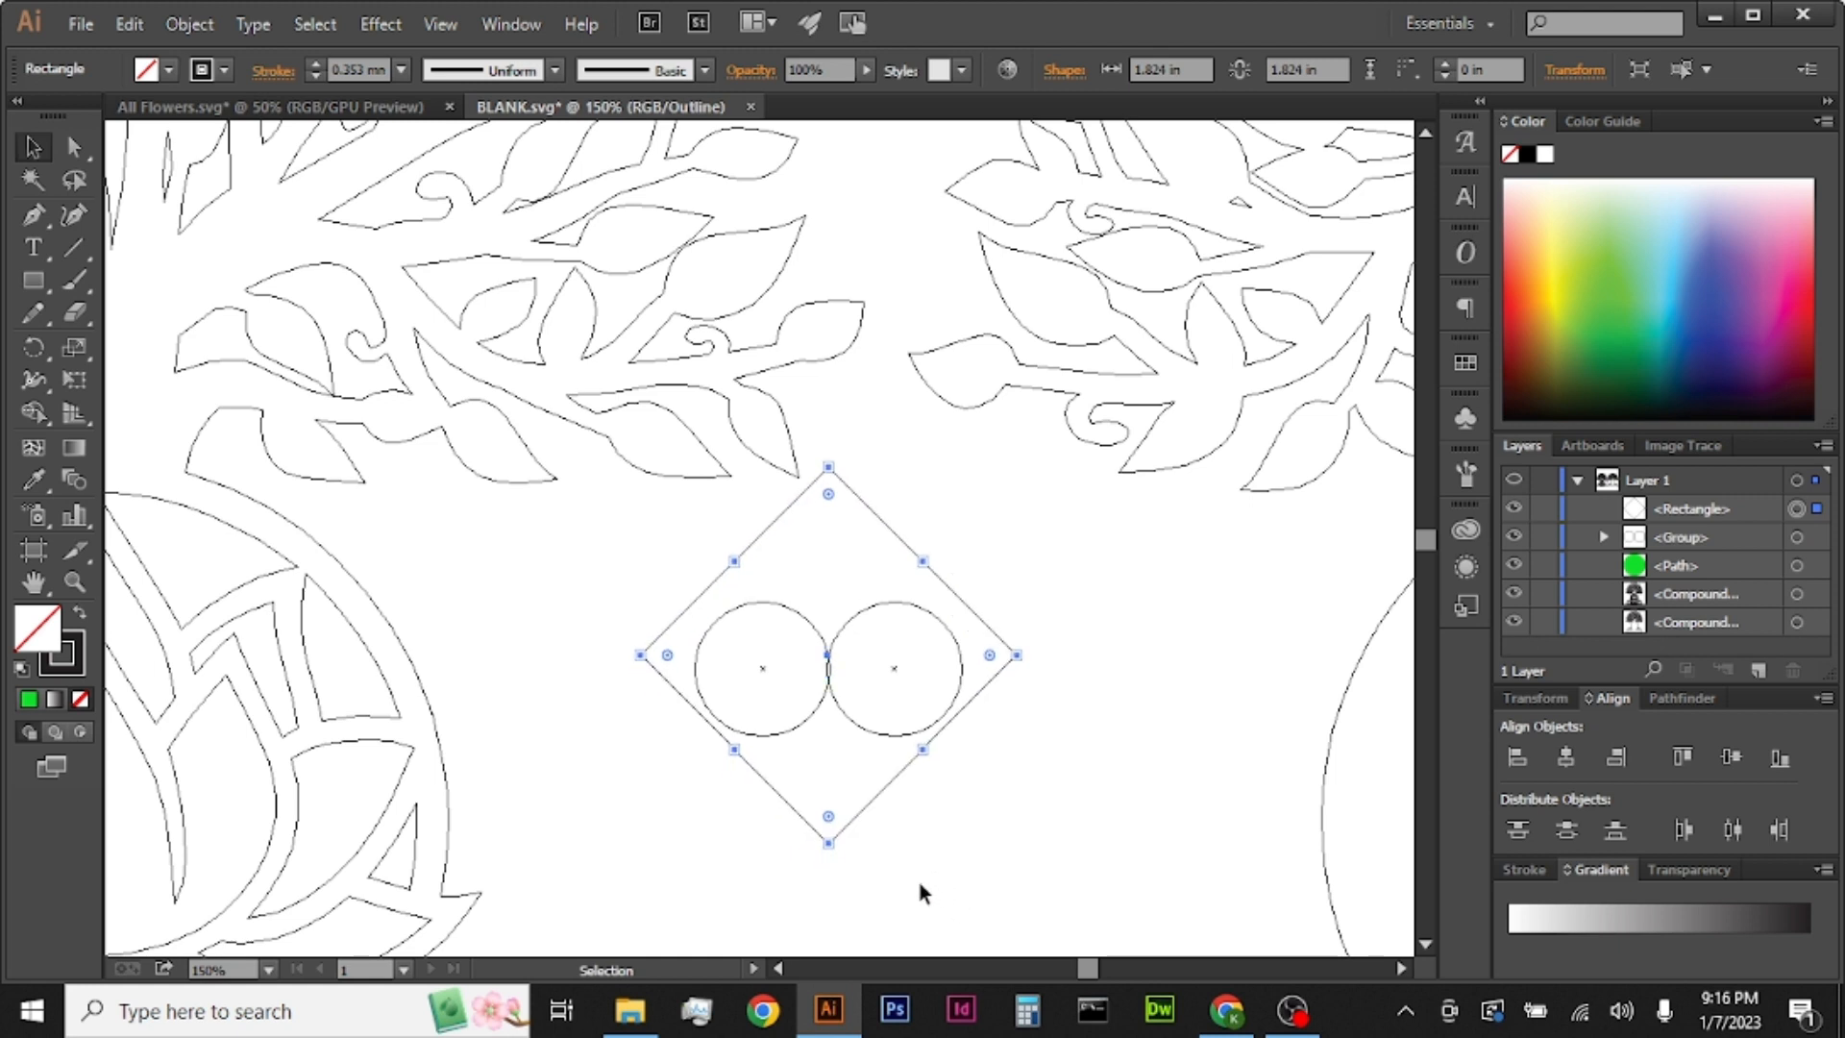
pyautogui.press('Up')
pyautogui.press('Up')
pyautogui.press('Up')
pyautogui.press('Up')
pyautogui.press('Up')
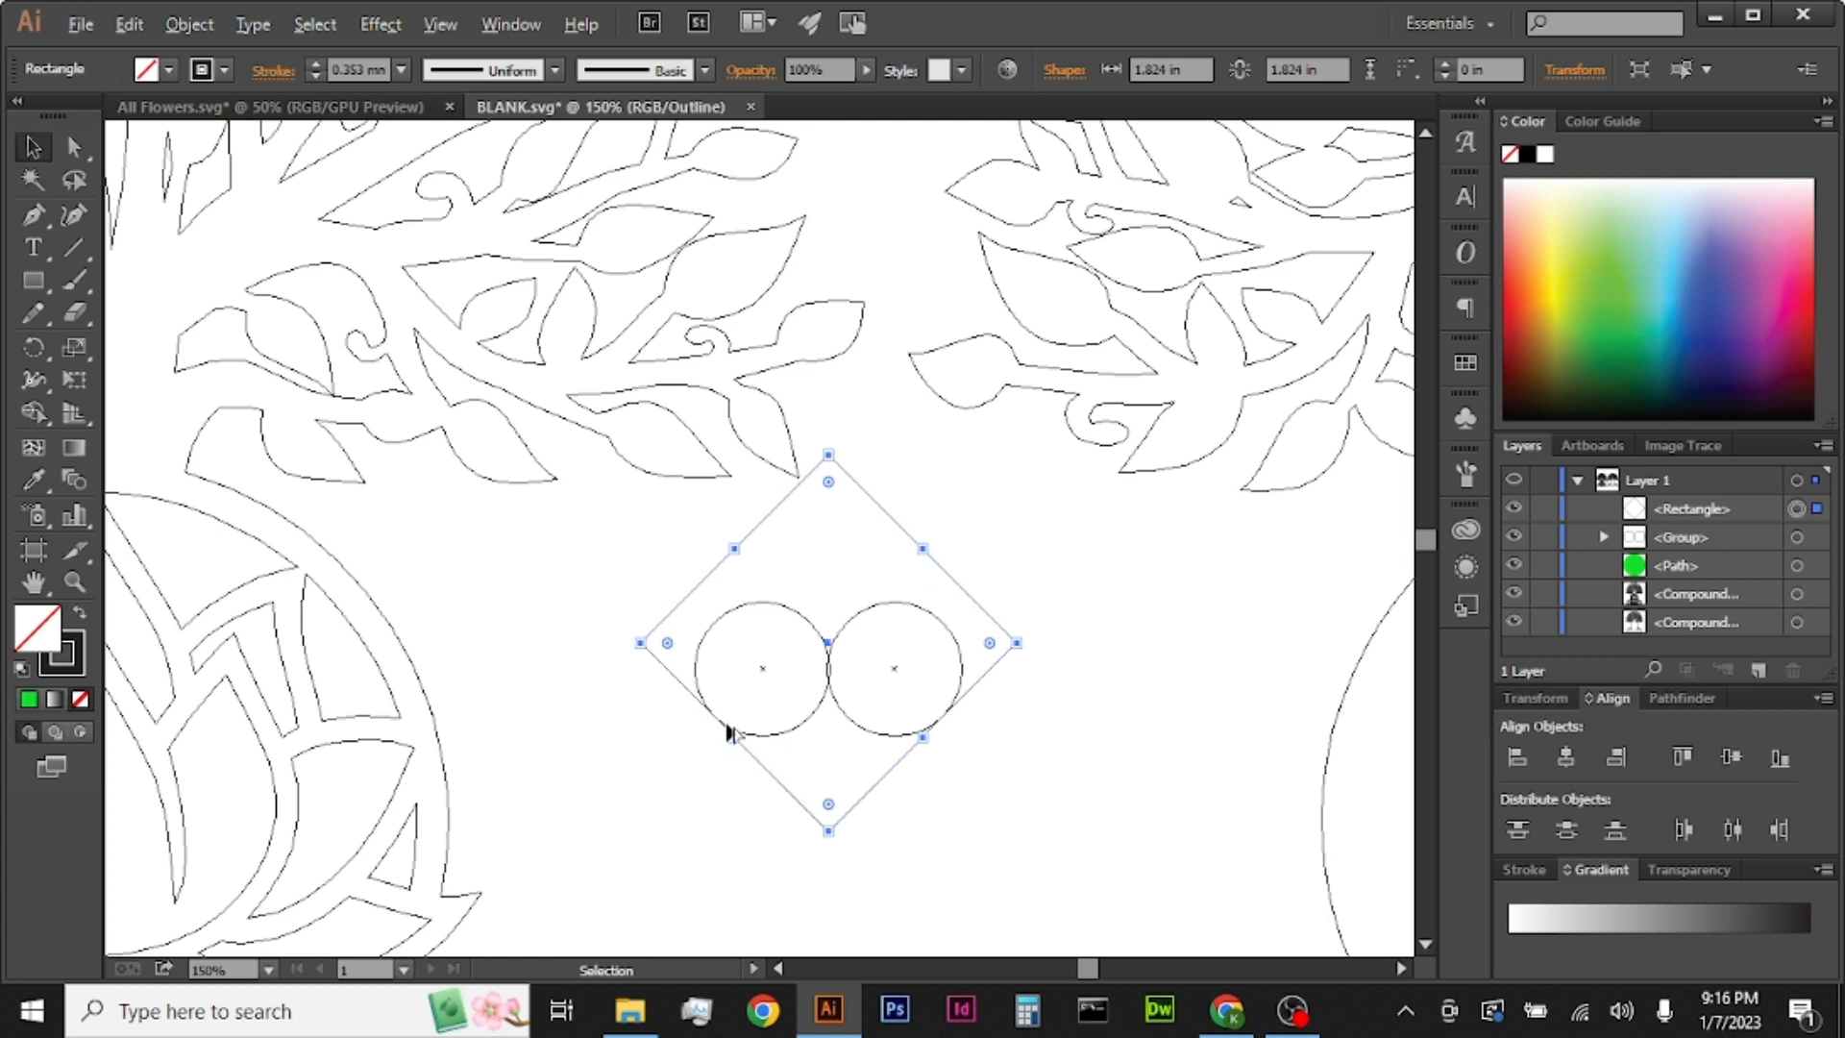
pyautogui.scroll(2, 725, 730)
pyautogui.scroll(2, 725, 732)
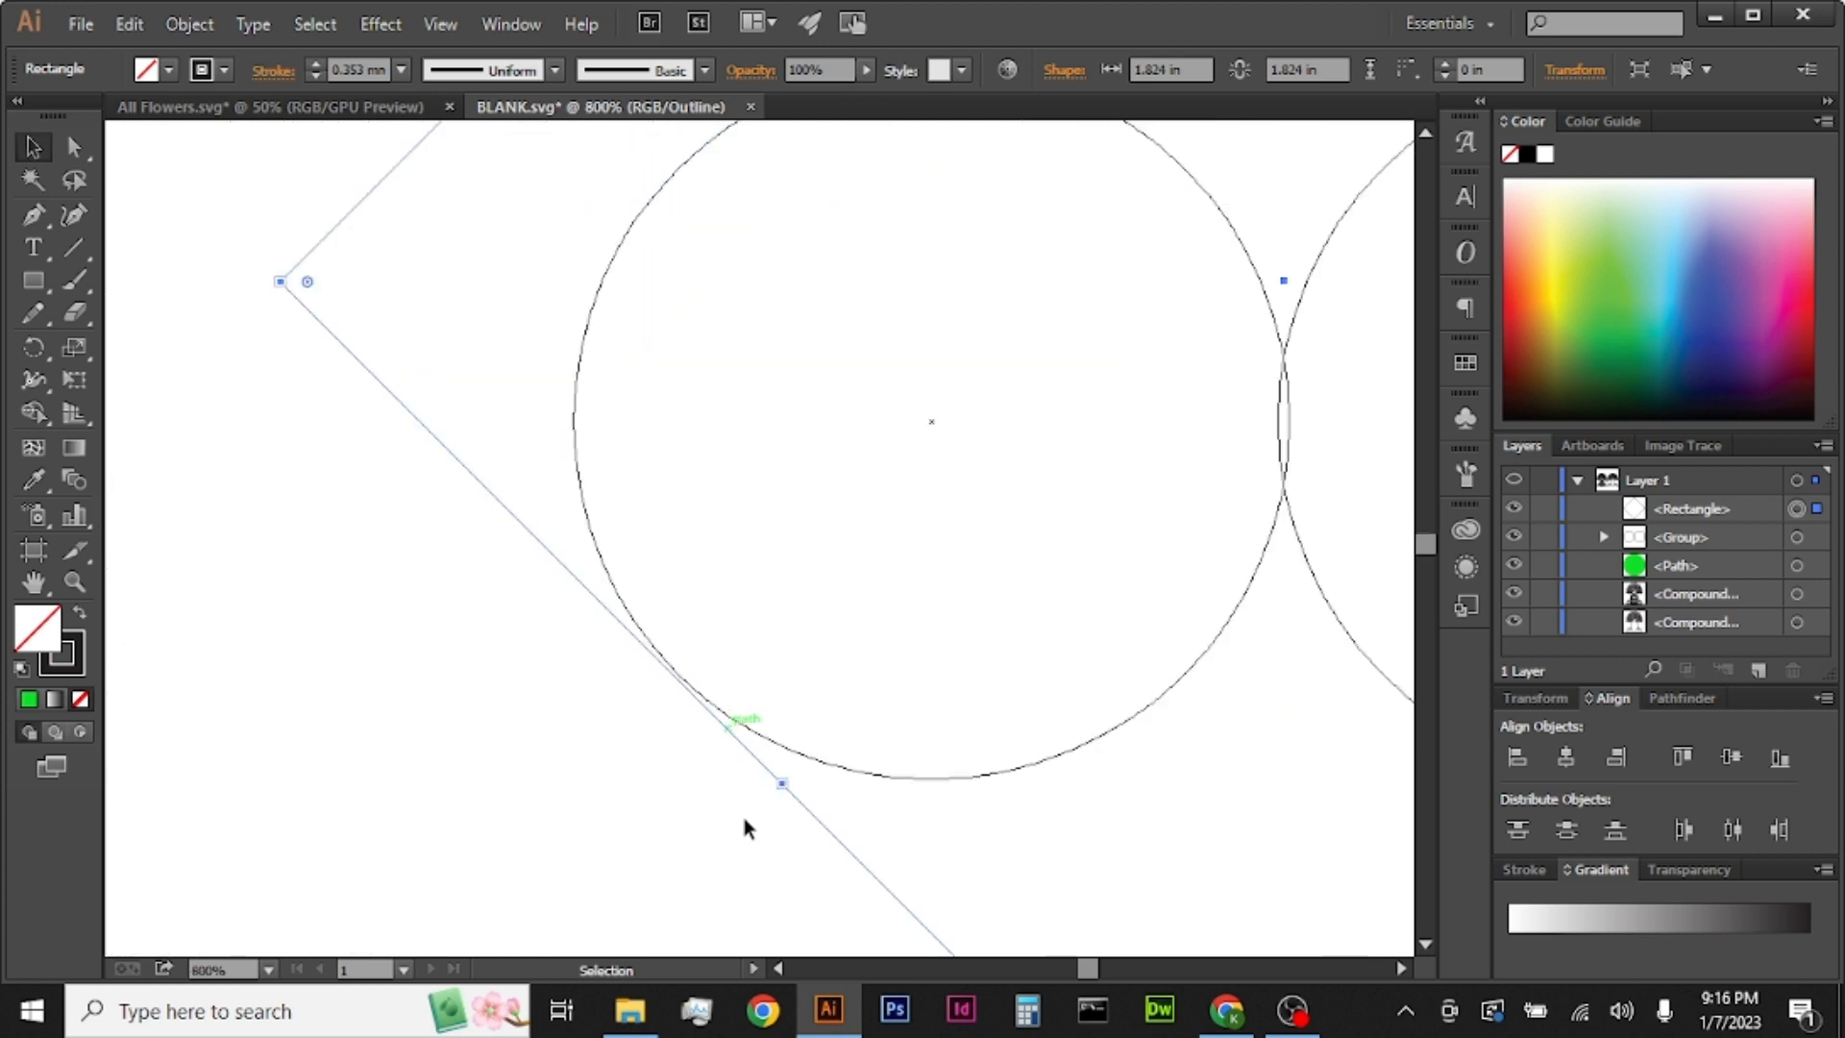
pyautogui.press('Up')
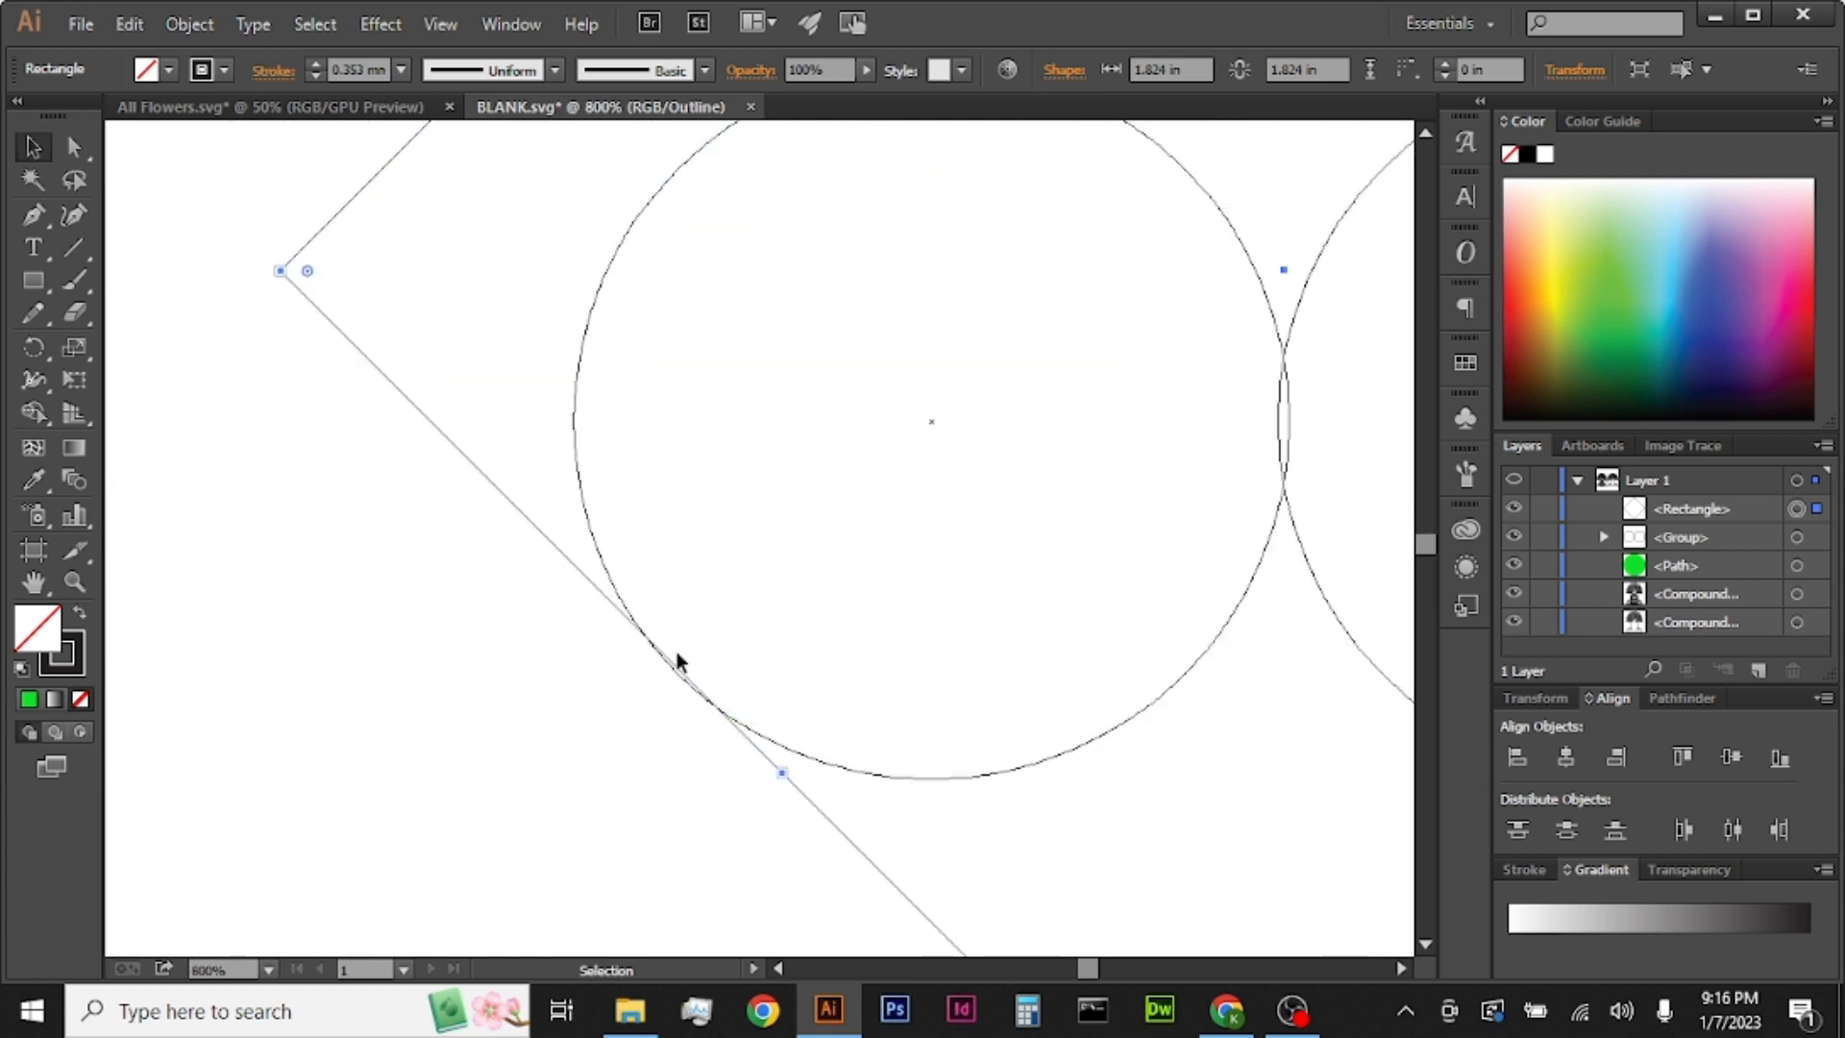
pyautogui.press('alt')
# Step: Merge the two circles and the lower part of the diamond into one heart with the Shape Builder tool
pyautogui.scroll(-3, 683, 727)
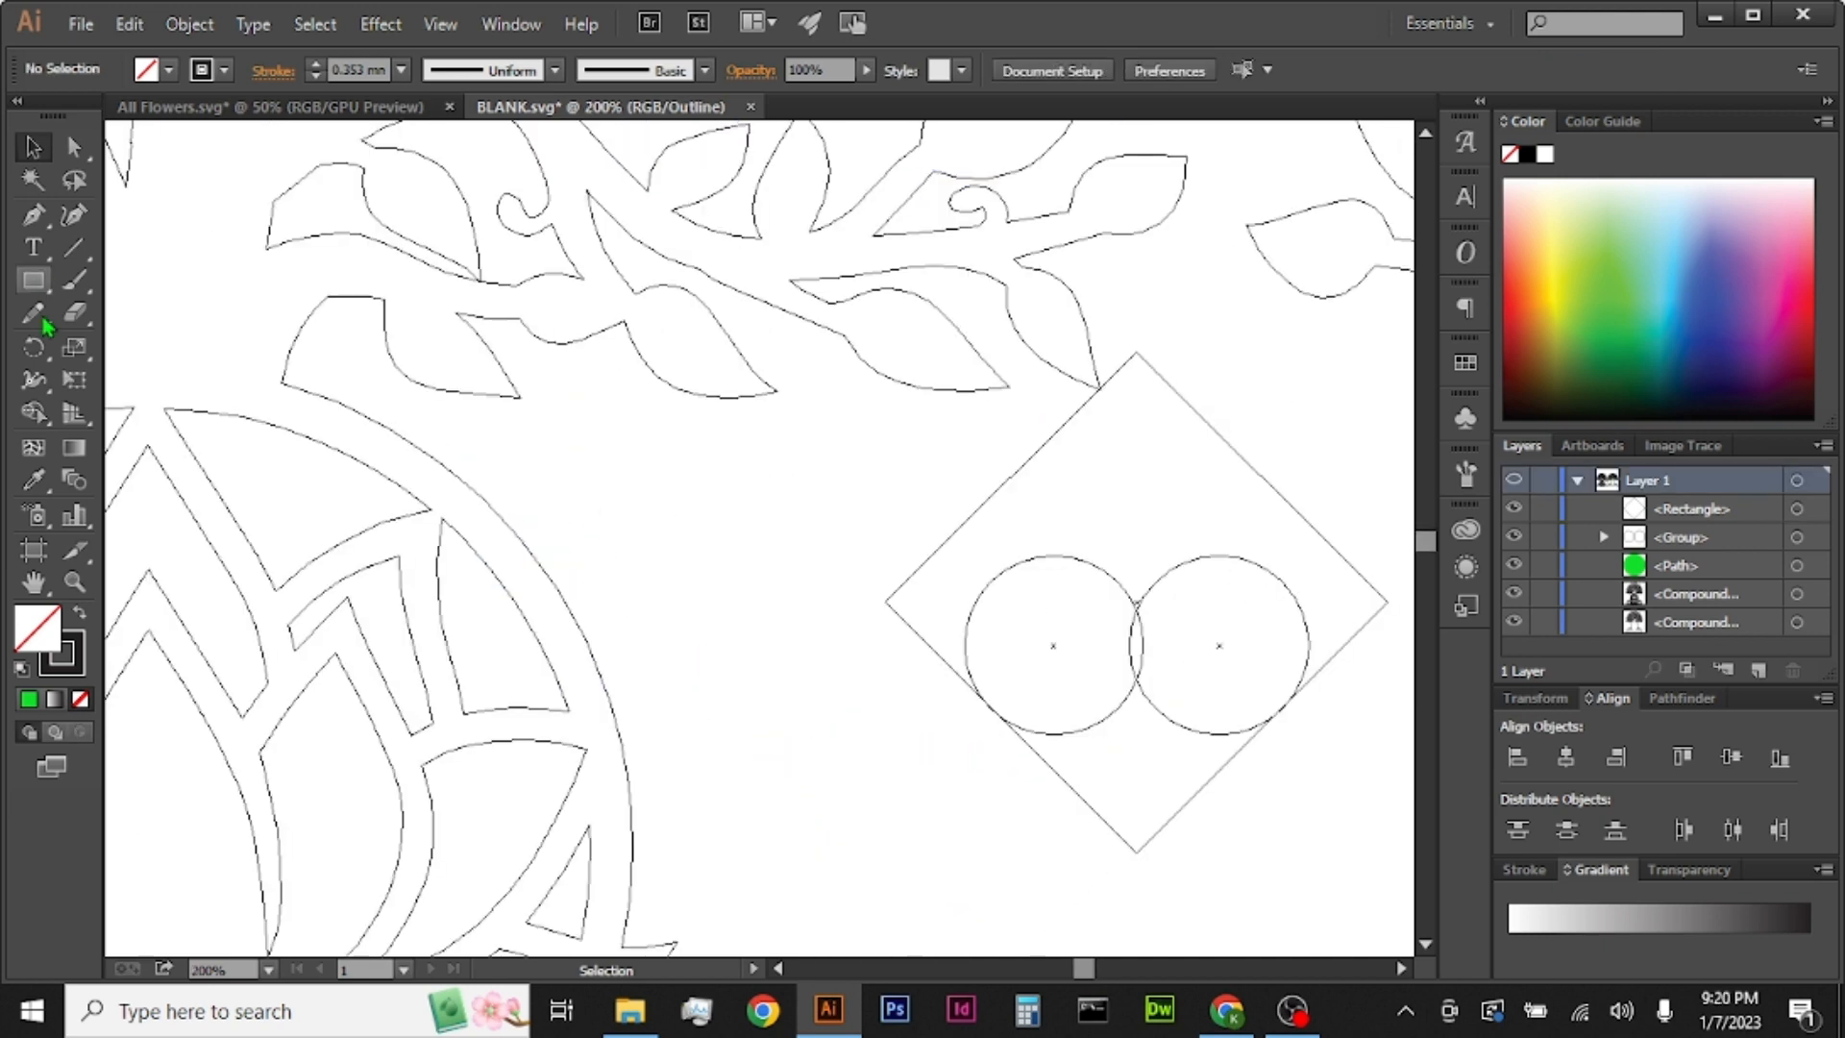
pyautogui.moveTo(897, 544); pyautogui.dragTo(1323, 730)
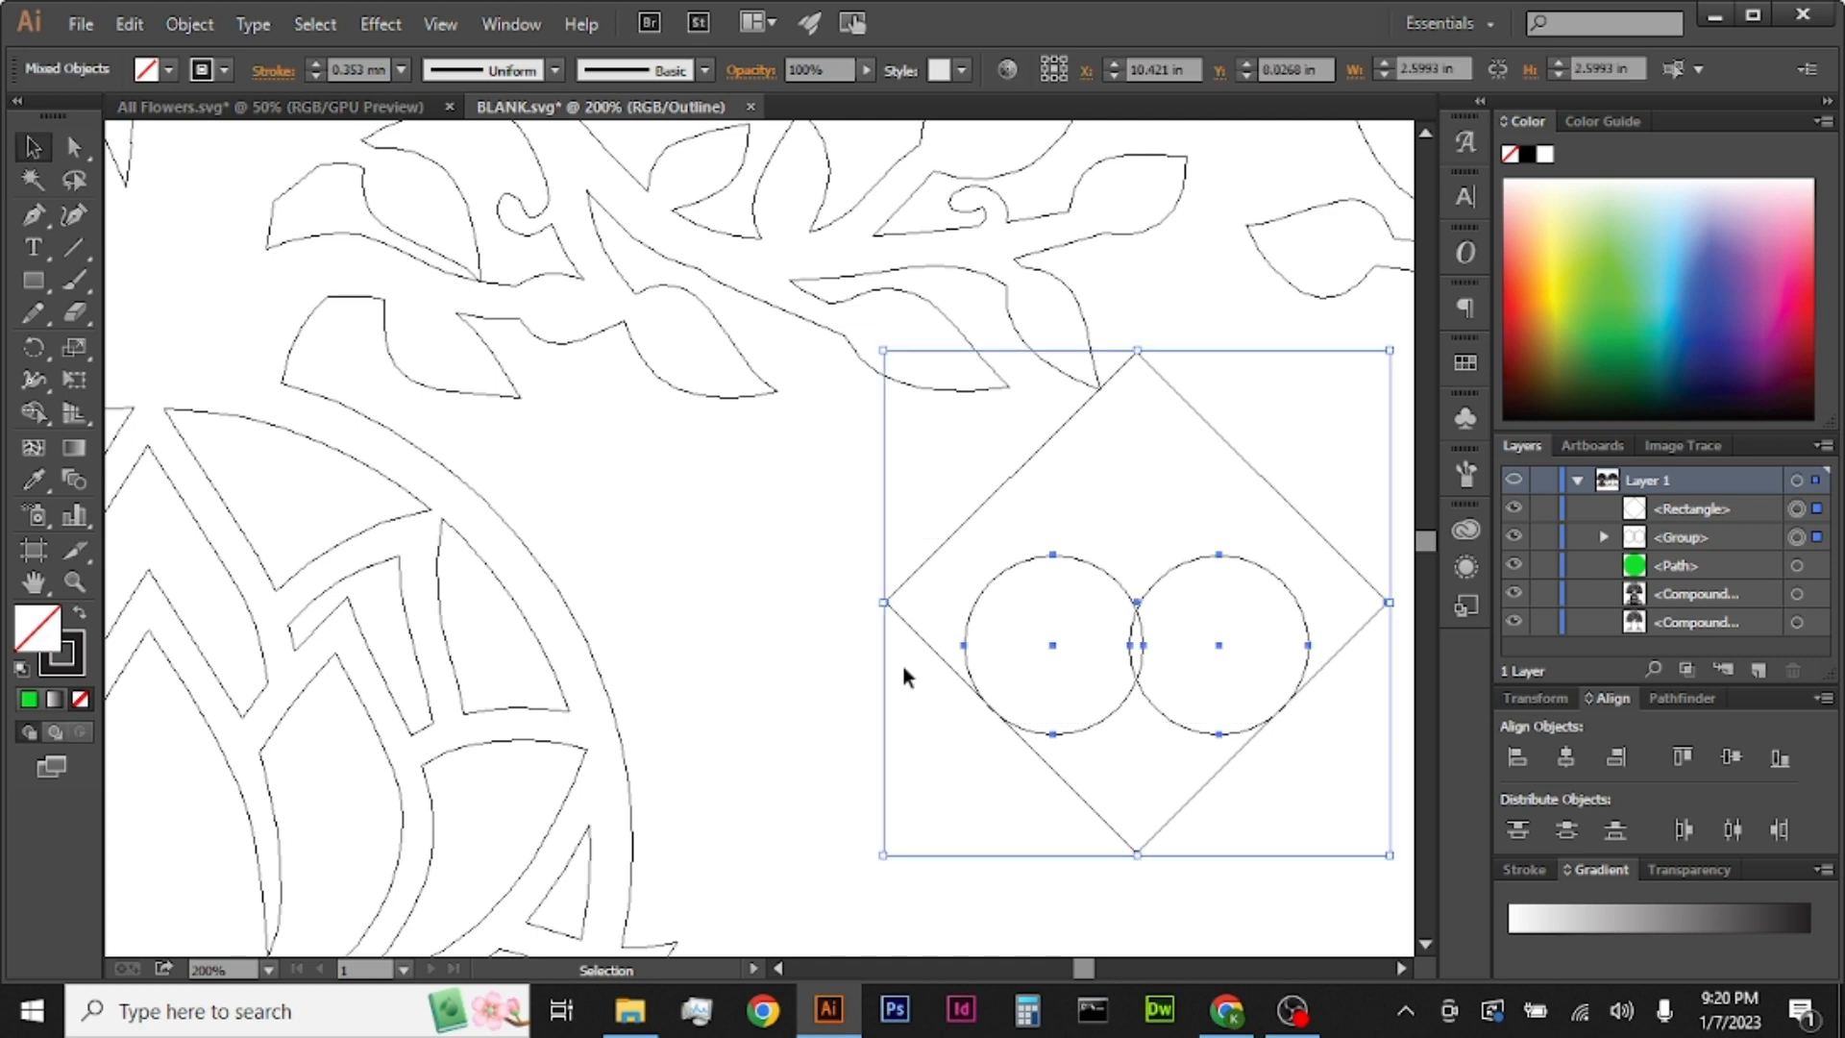
pyautogui.click(34, 413)
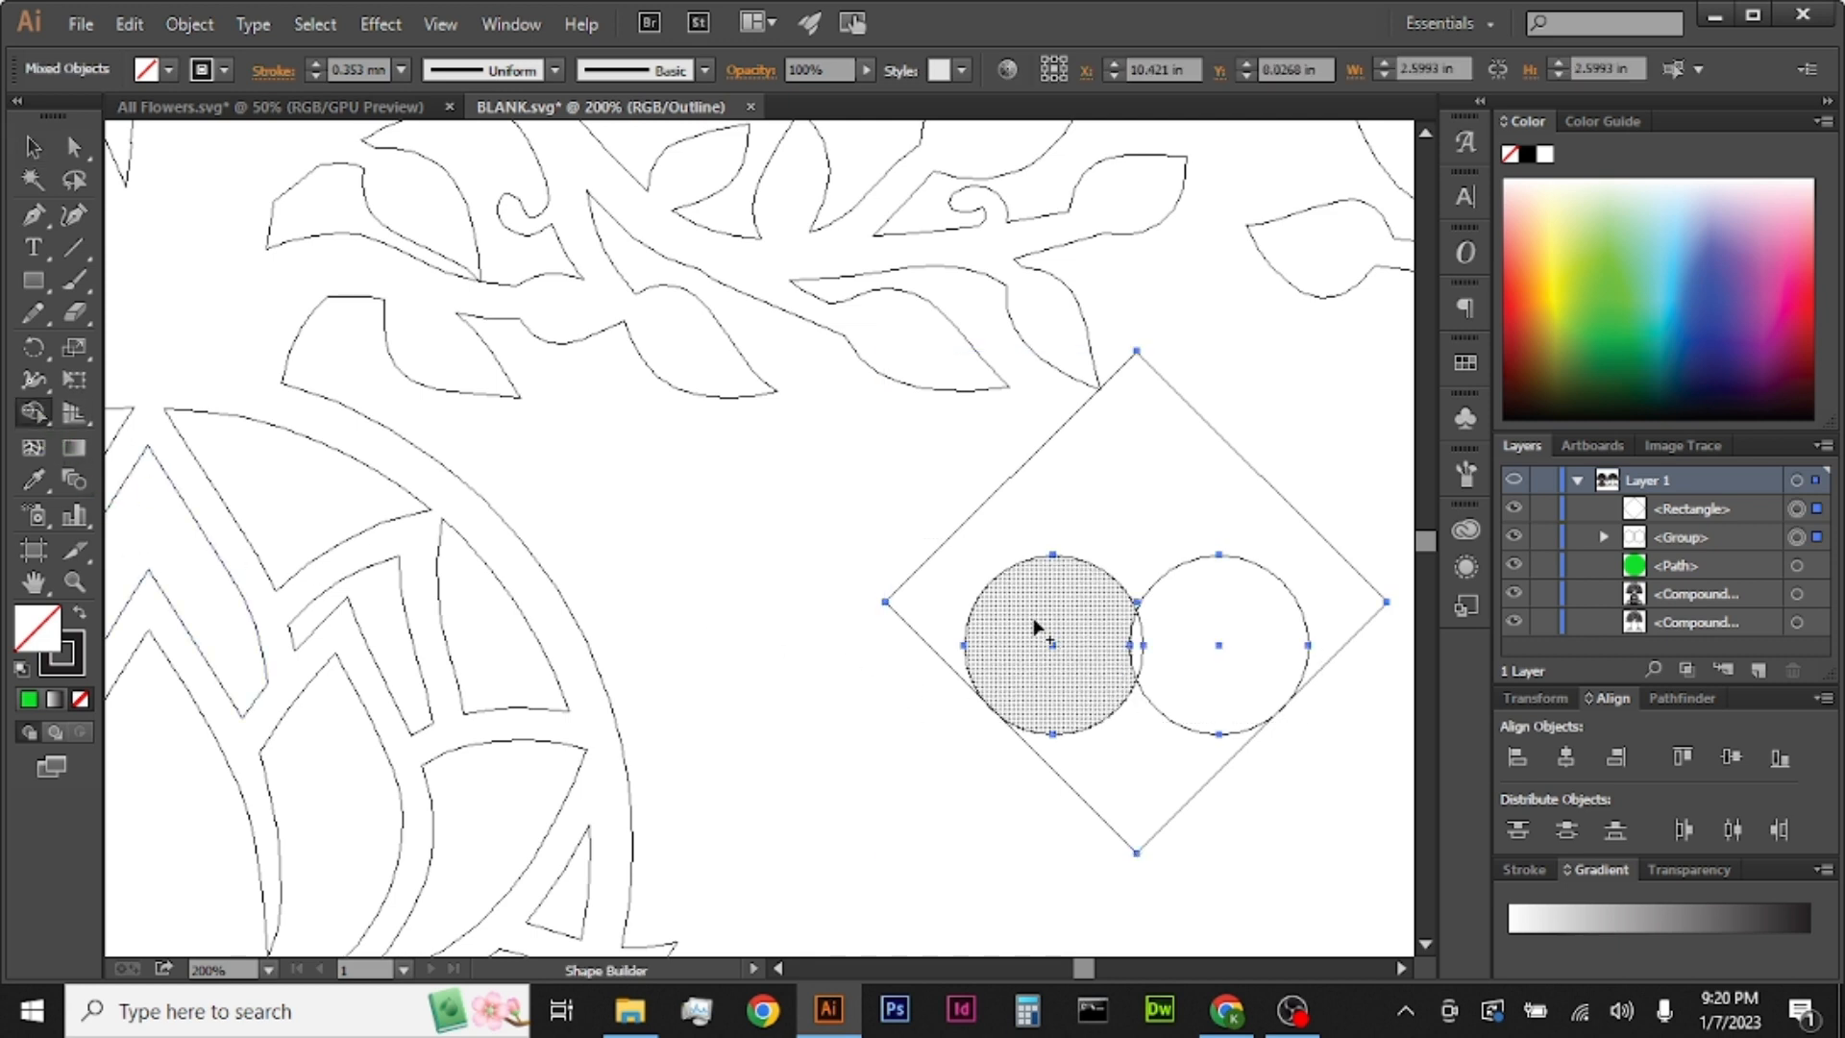
pyautogui.moveTo(1034, 625)
pyautogui.mouseDown()
pyautogui.moveTo(1235, 630)
pyautogui.moveTo(1247, 652)
pyautogui.moveTo(1132, 777)
pyautogui.moveTo(1331, 842)
pyautogui.mouseUp()
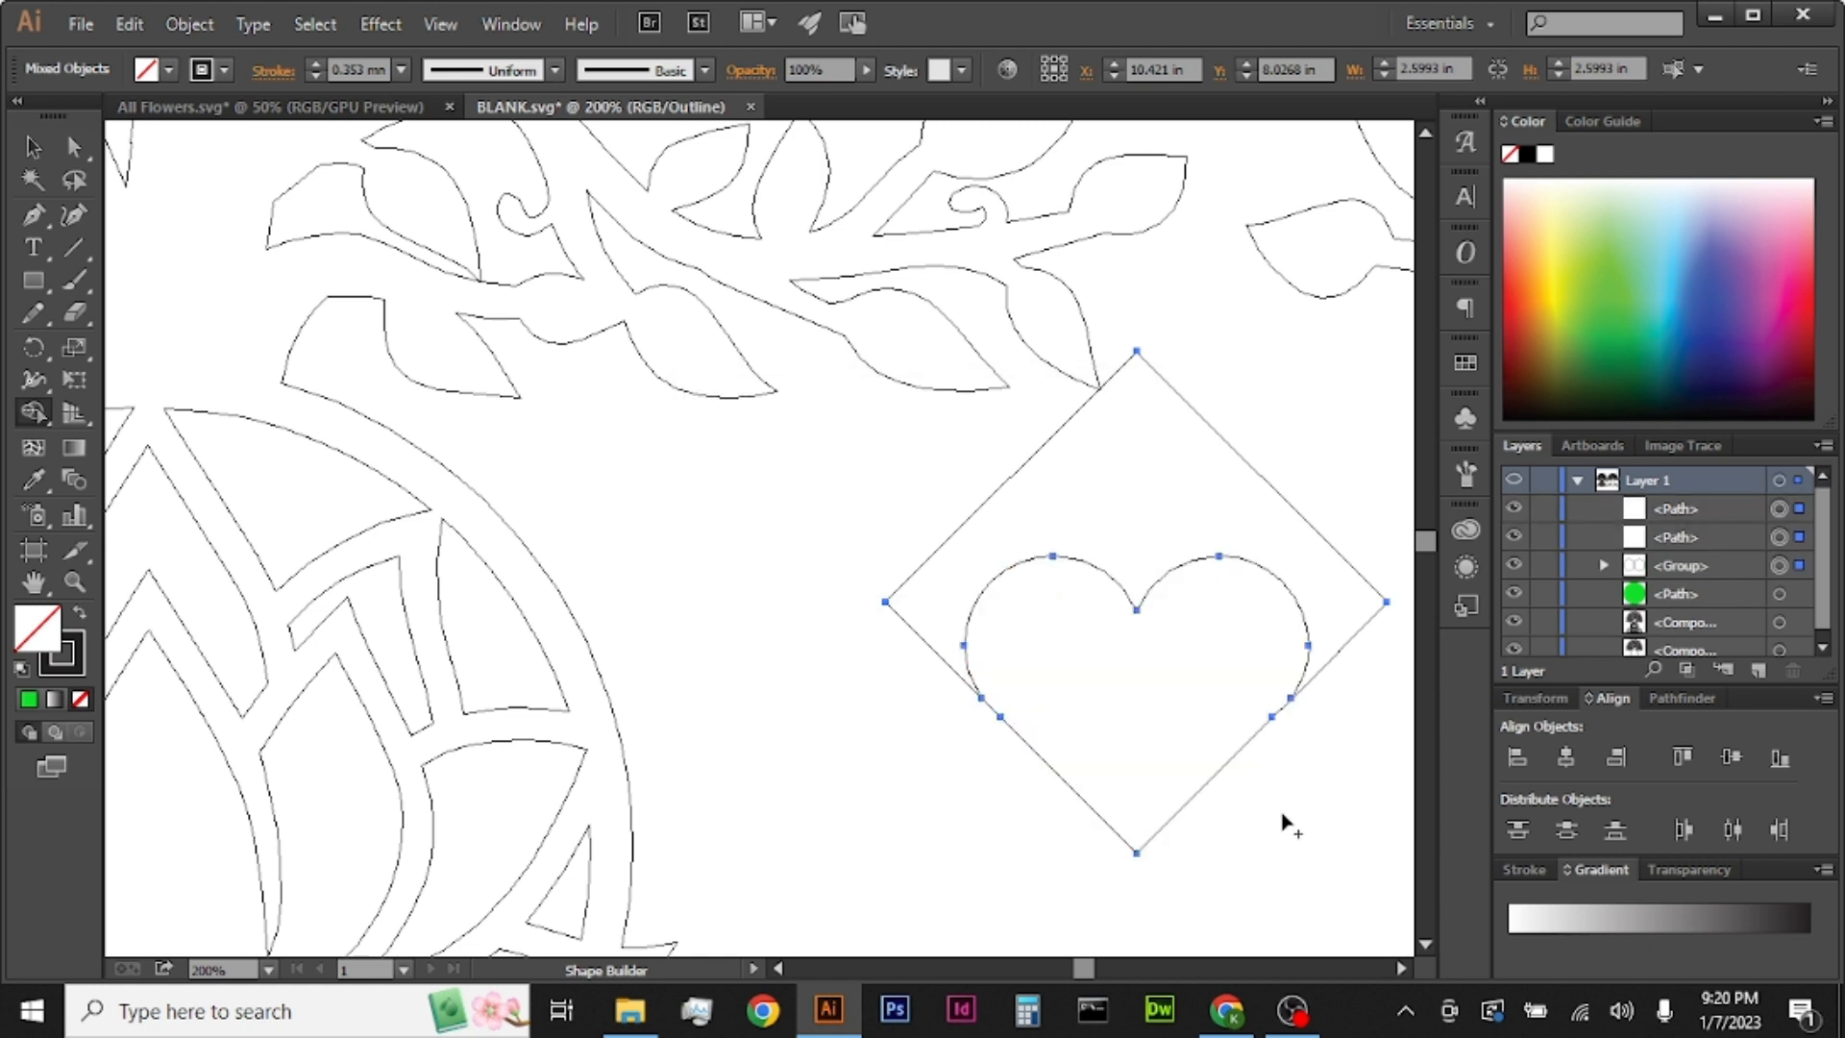
pyautogui.click(32, 149)
pyautogui.click(623, 492)
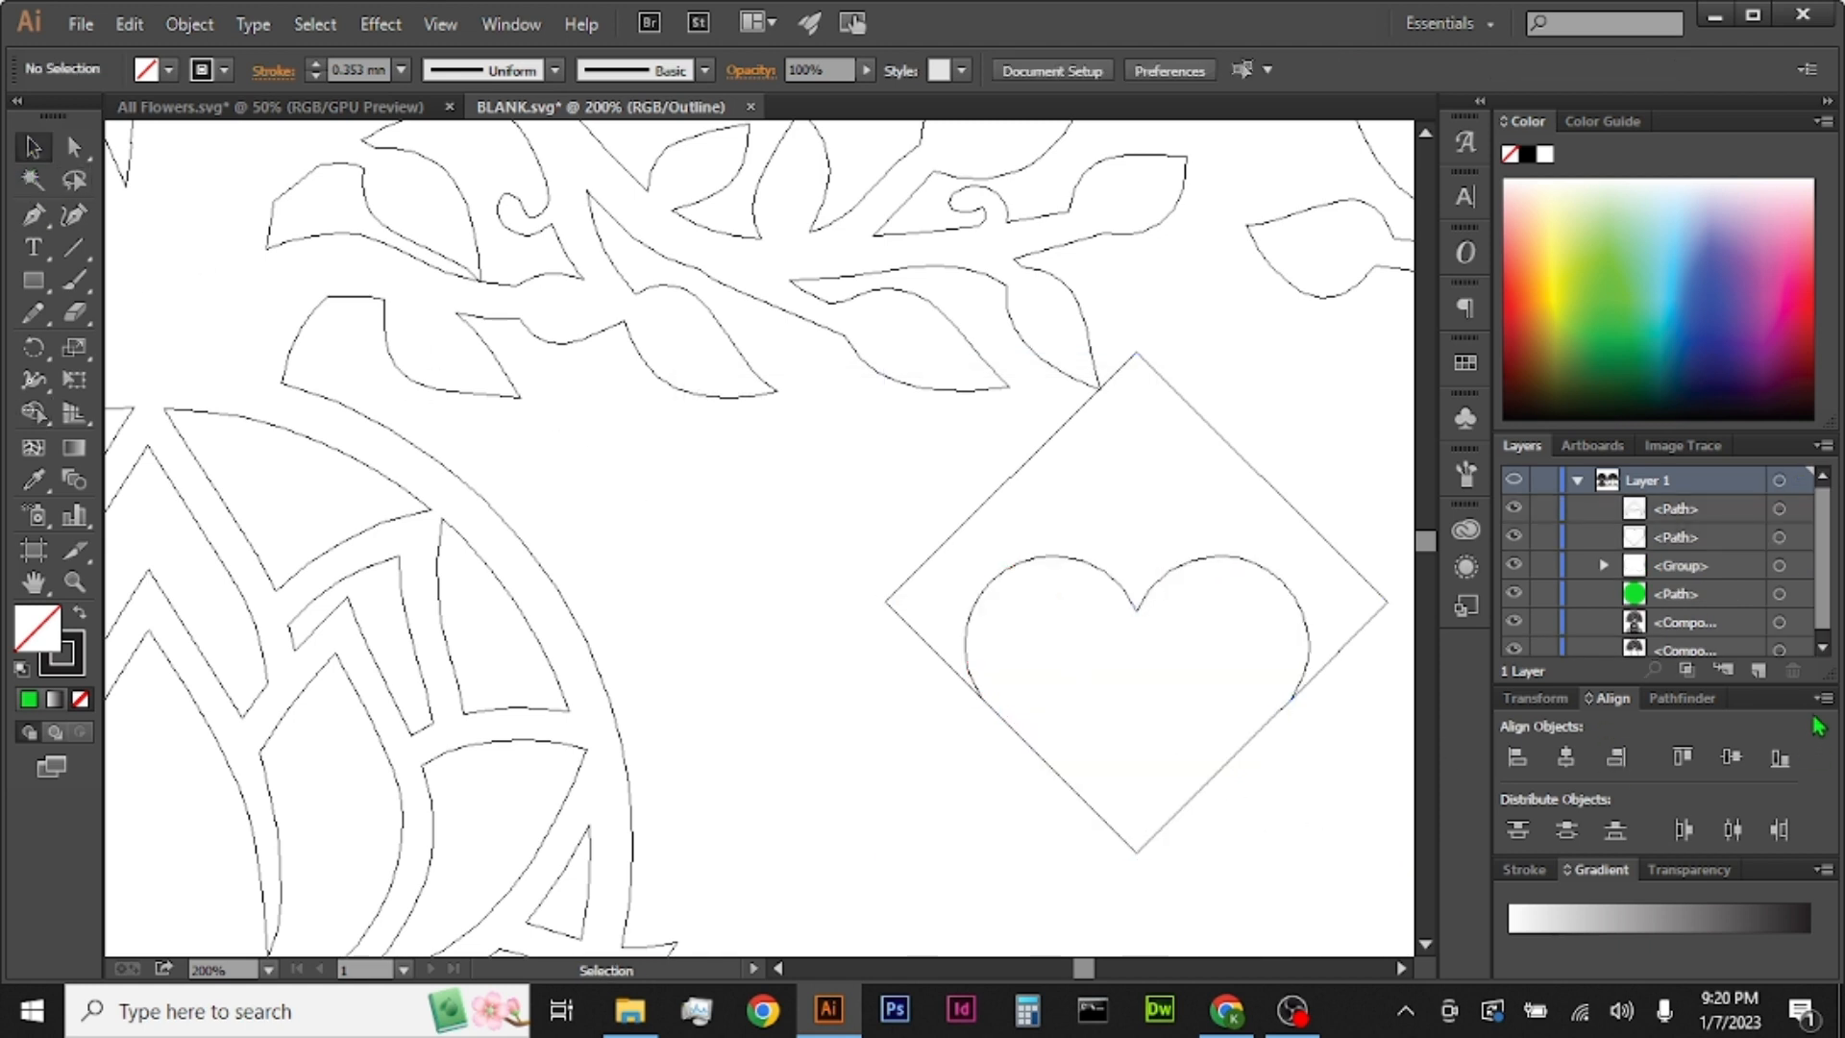
# Step: Put the heart on a new layer and delete the leftover diamond path and sliver group from Layer 1
pyautogui.click(1758, 670)
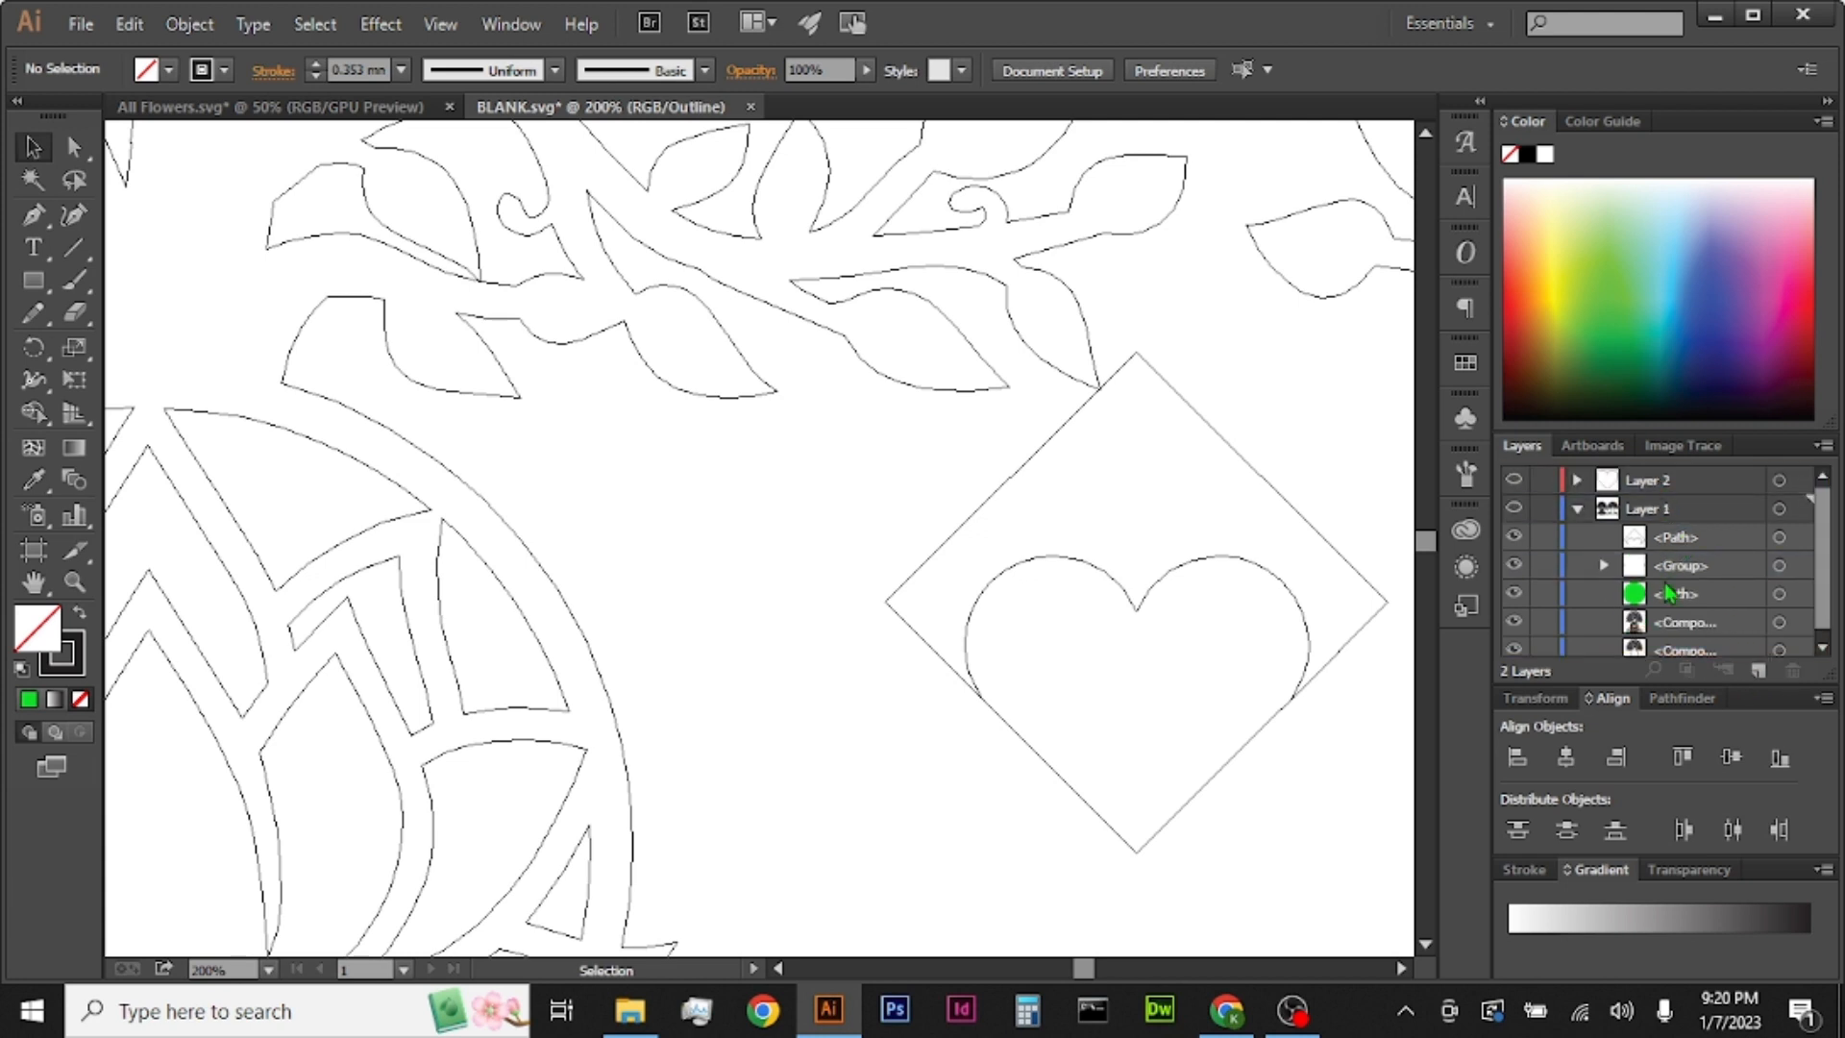
pyautogui.click(1694, 569)
pyautogui.click(1780, 566)
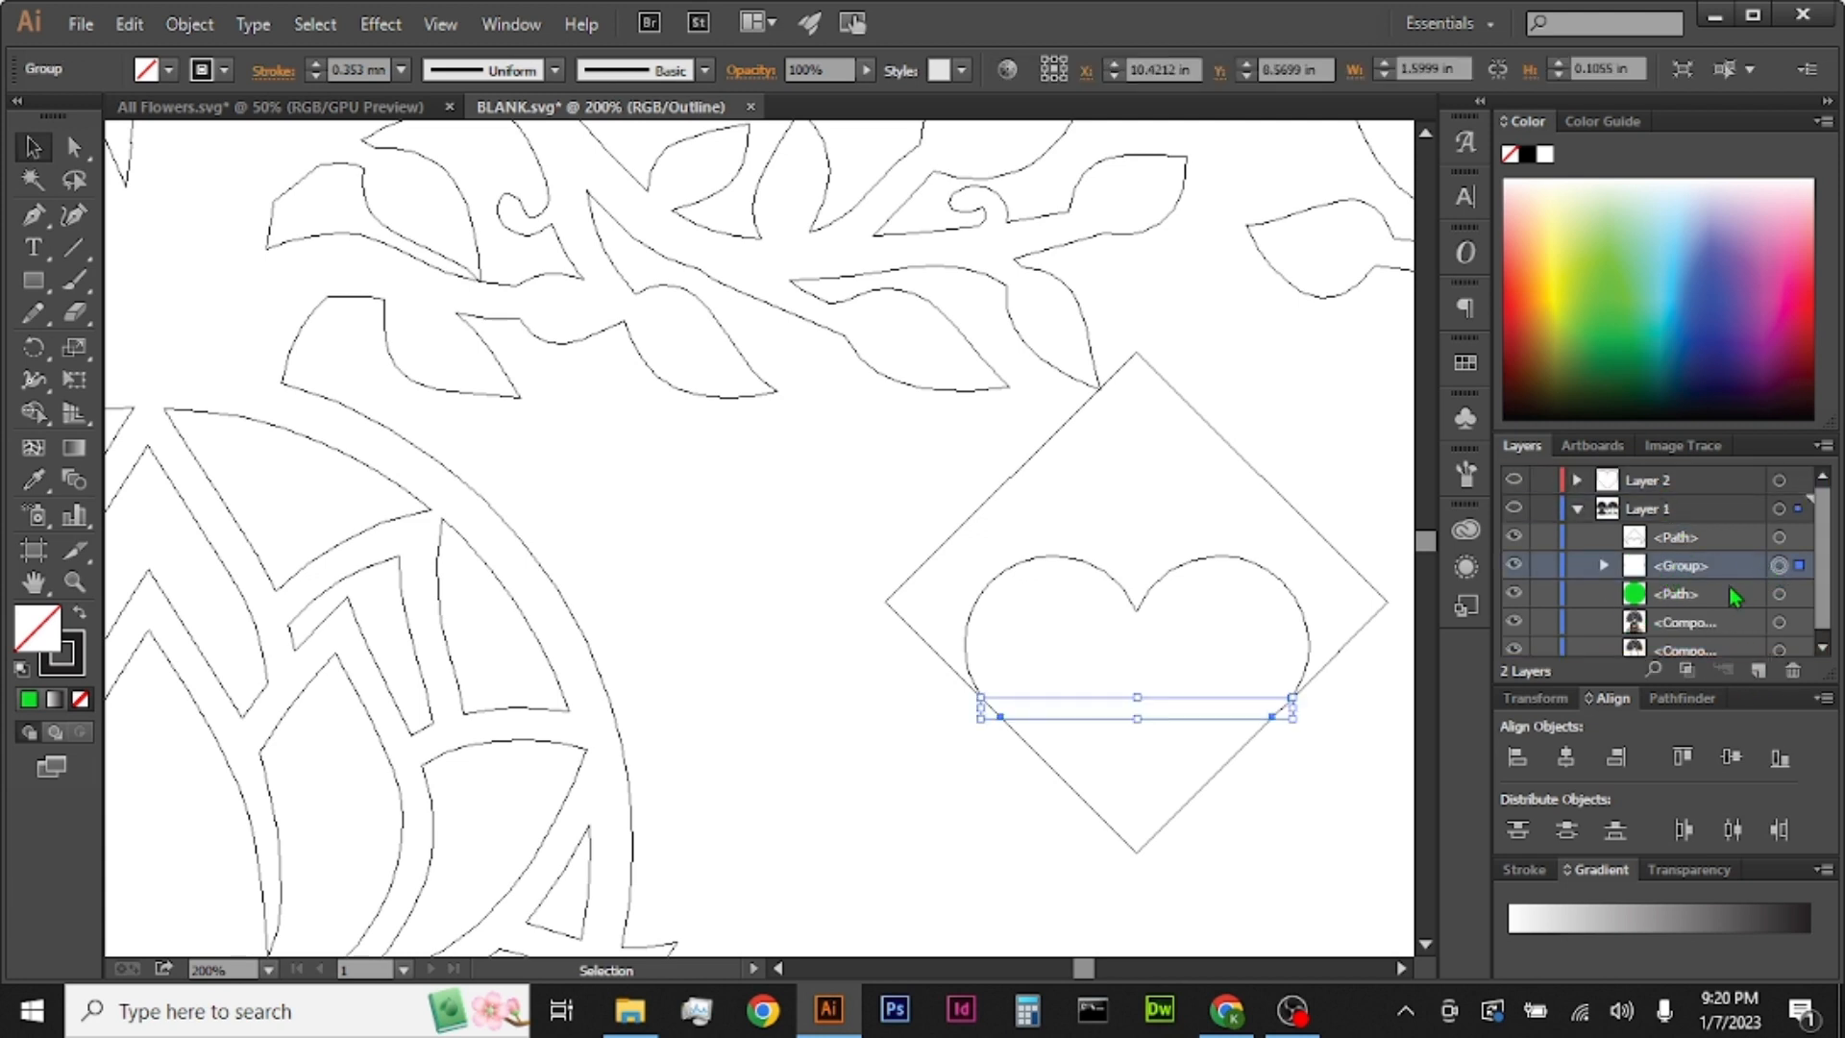
pyautogui.keyDown('shift'); pyautogui.click(1778, 539); pyautogui.keyUp('shift')
pyautogui.keyDown('shift'); pyautogui.click(1722, 537); pyautogui.keyUp('shift')
pyautogui.moveTo(1705, 540); pyautogui.dragTo(1794, 670)
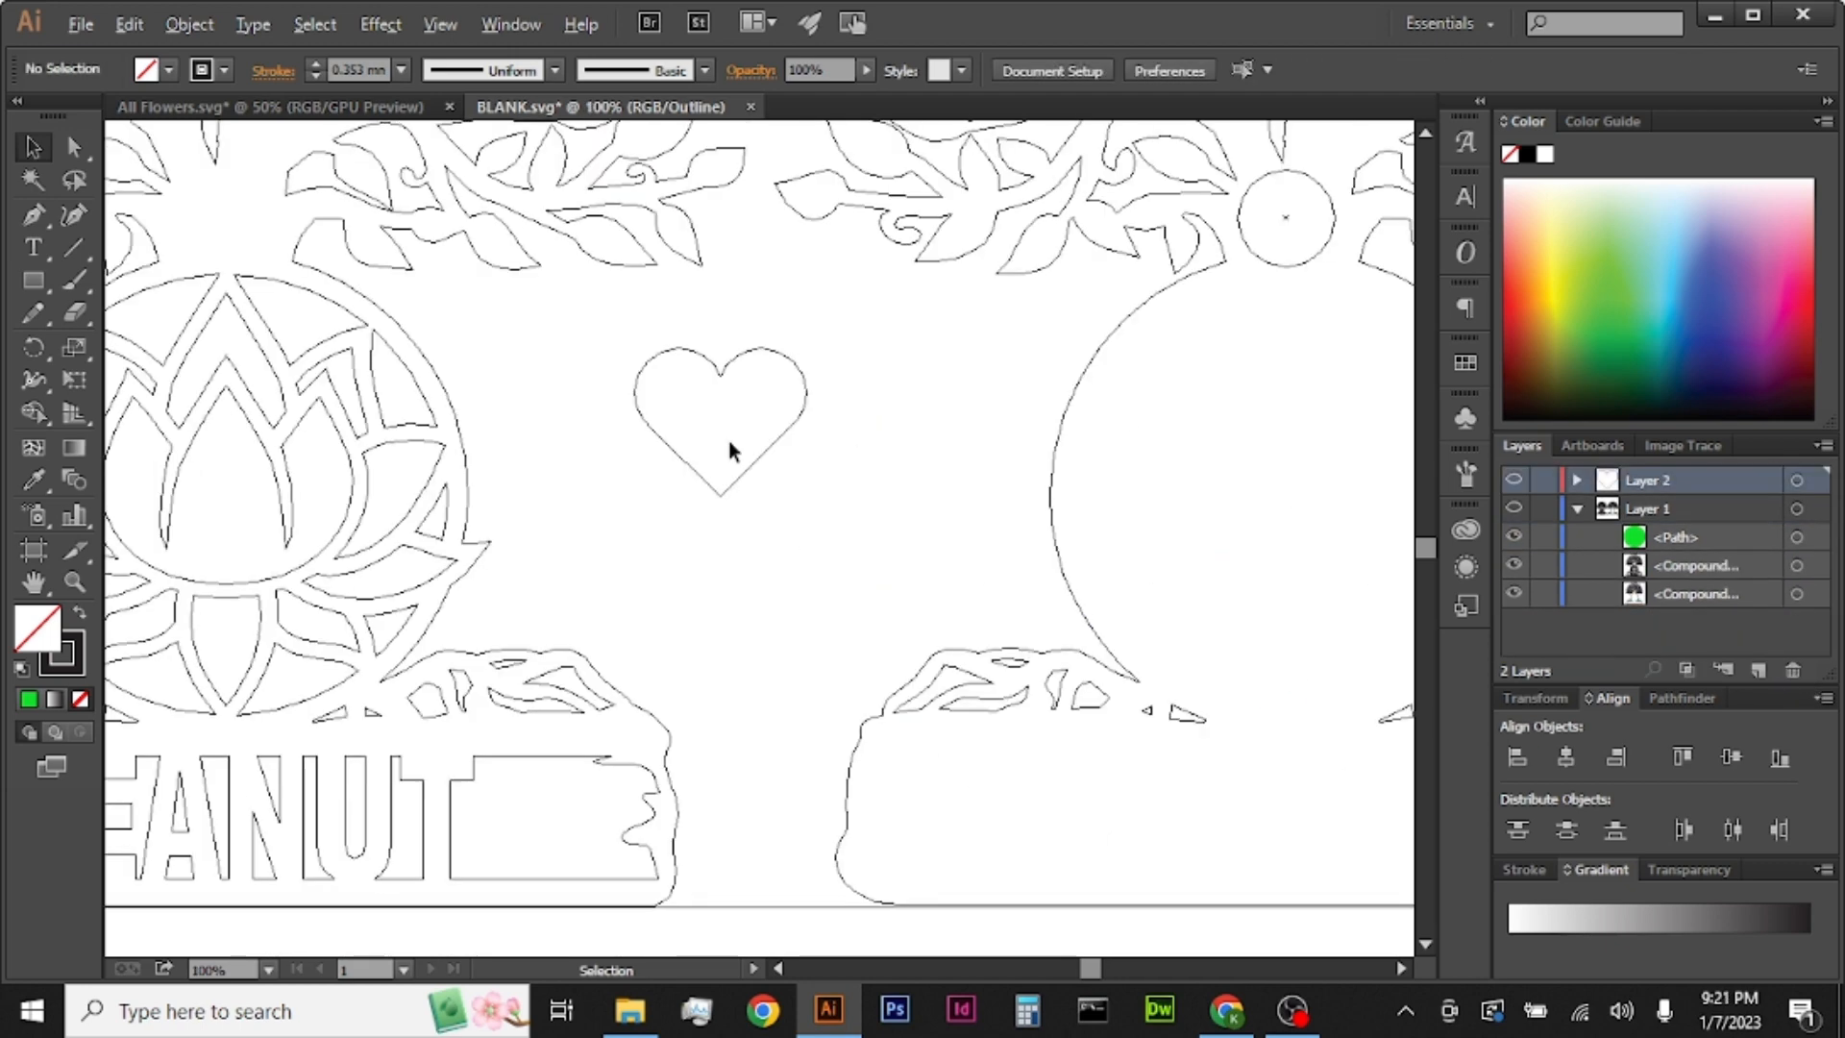
# Step: Switch the document display back to Preview mode
pyautogui.scroll(-1, 732, 444)
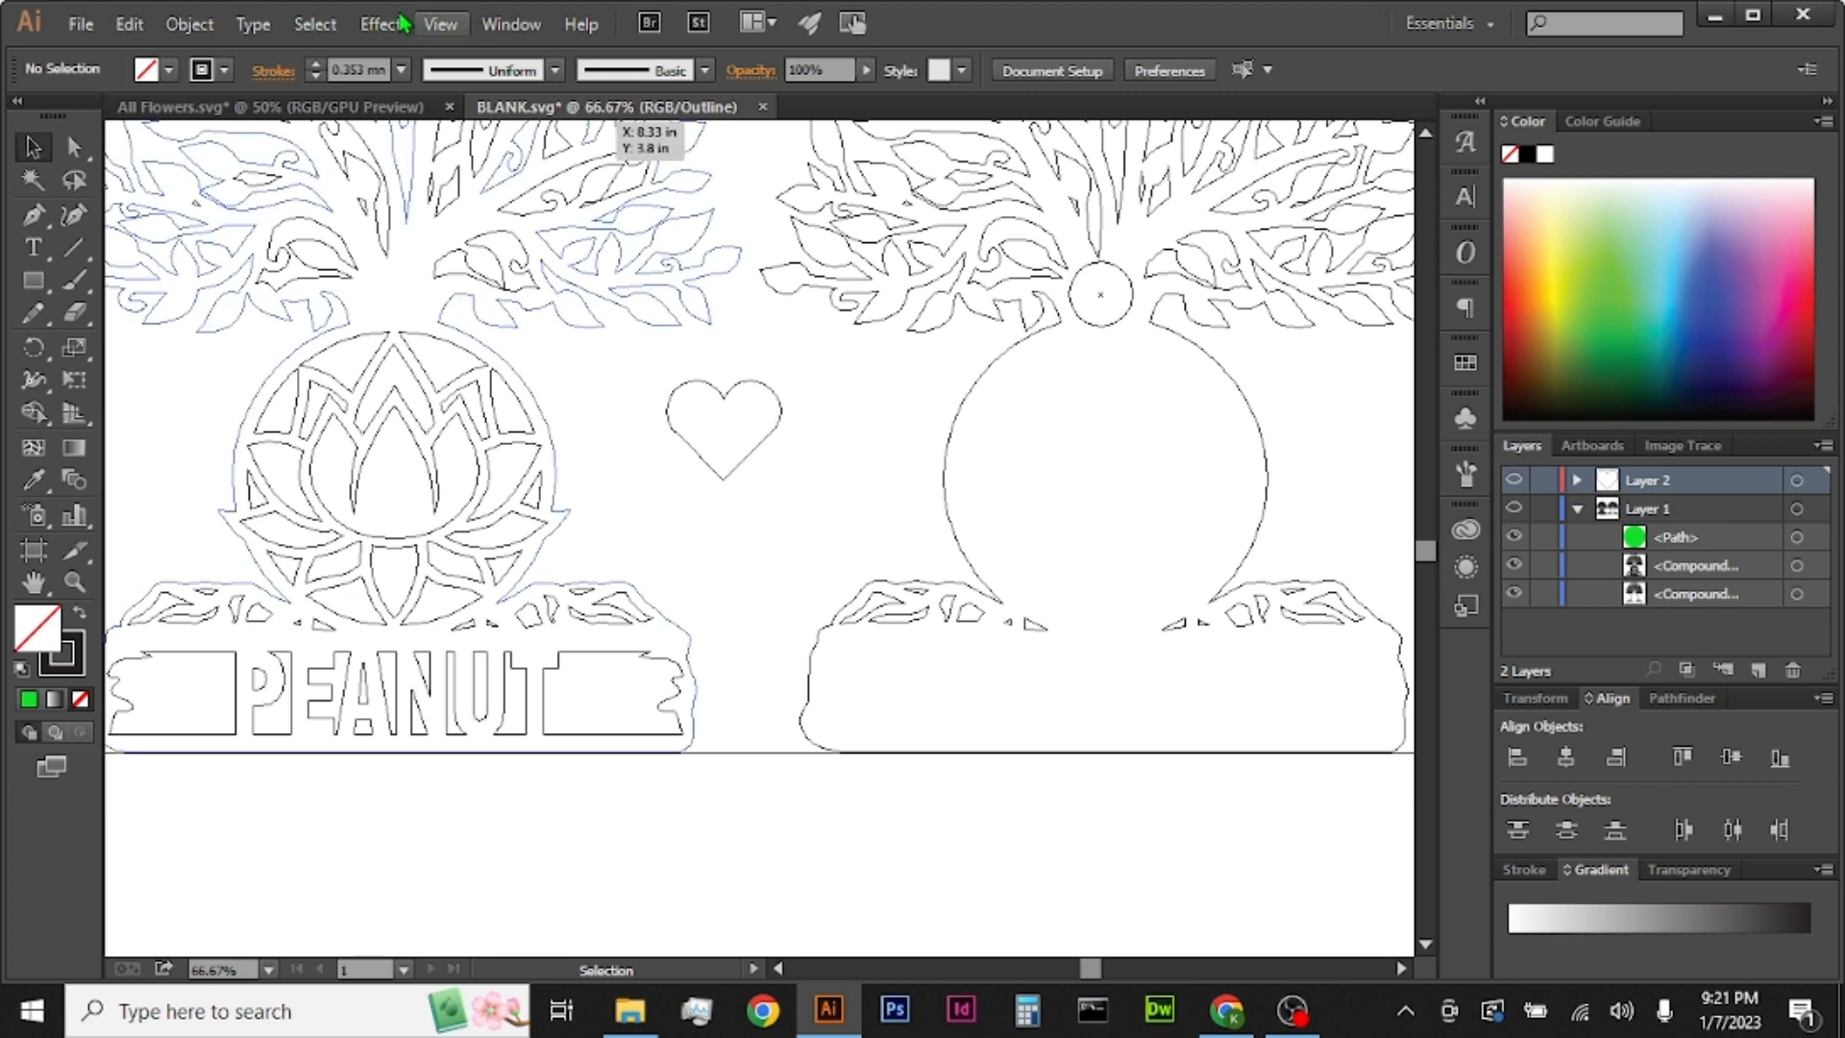
pyautogui.click(440, 24)
pyautogui.click(536, 50)
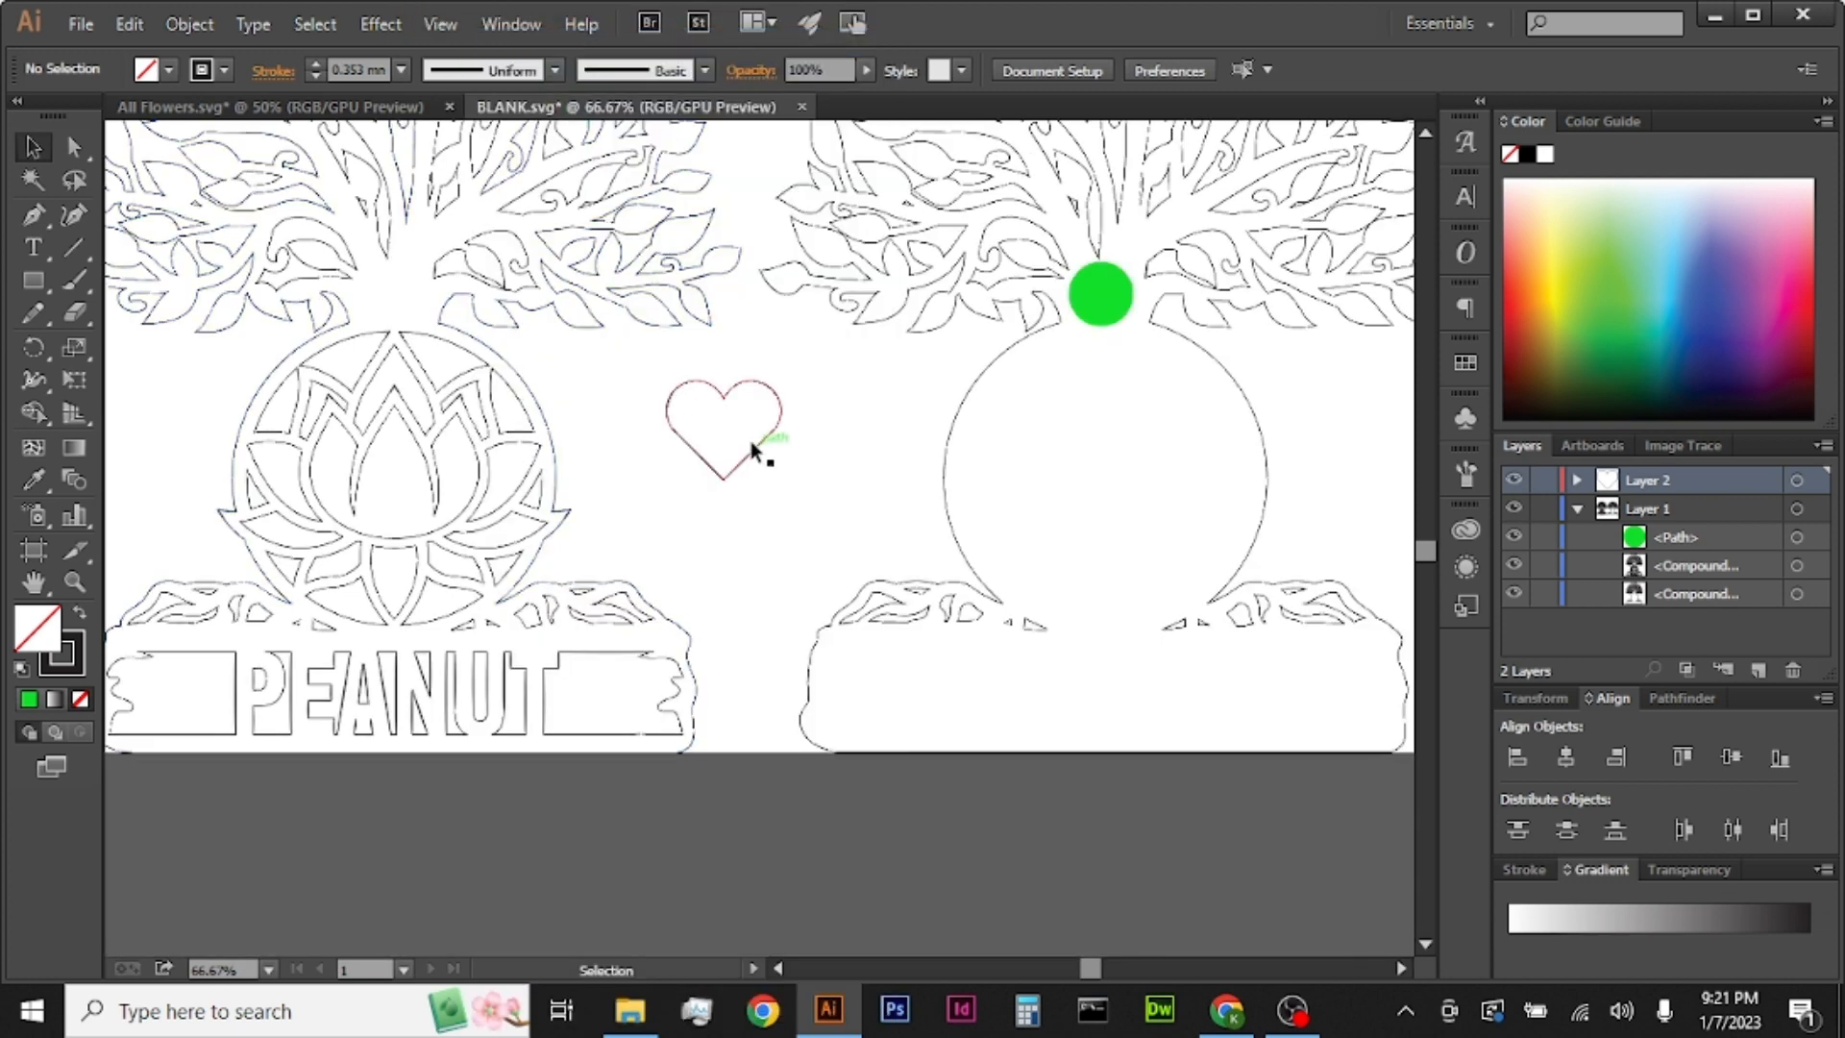
# Step: Move the heart over the green circle on the blank tree and enlarge it proportionally to about 1.85 in wide
pyautogui.moveTo(760, 455); pyautogui.dragTo(1149, 306)
pyautogui.scroll(1, 1148, 305)
pyautogui.scroll(1, 1148, 305)
pyautogui.scroll(4, 1146, 403)
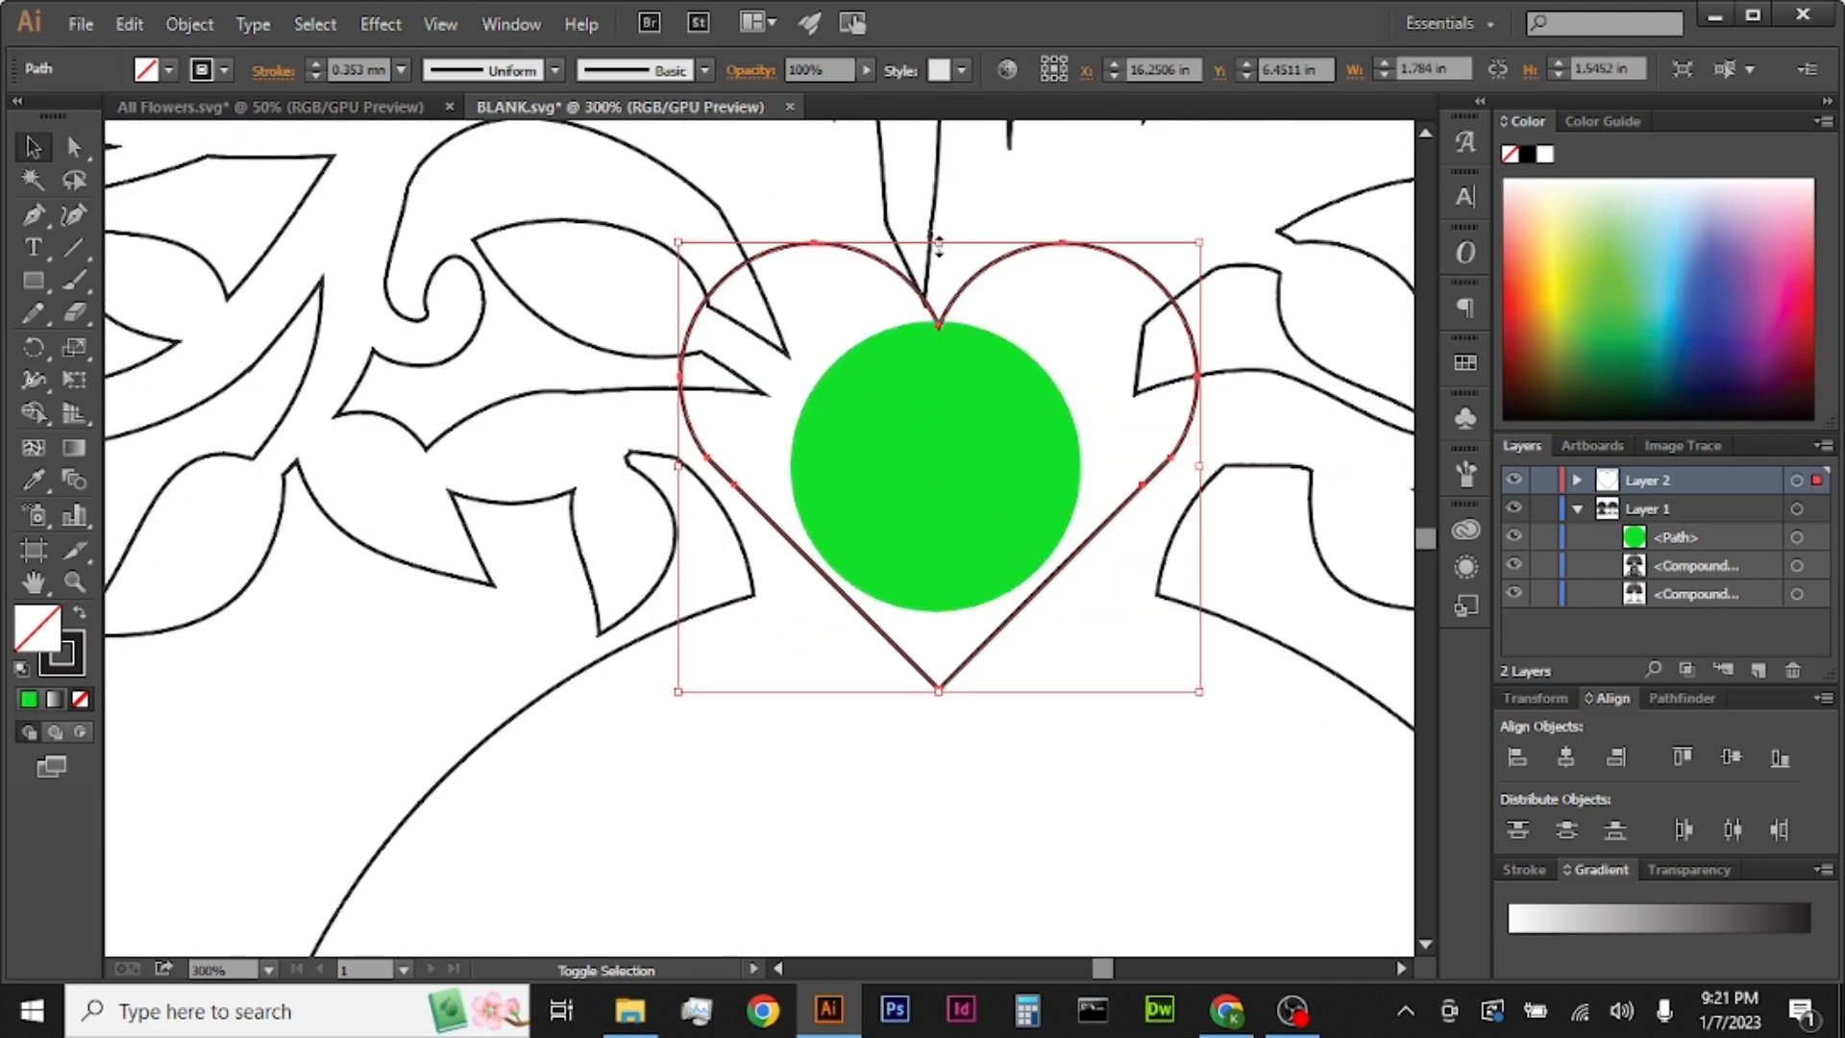
pyautogui.moveTo(939, 247); pyautogui.dragTo(939, 227)
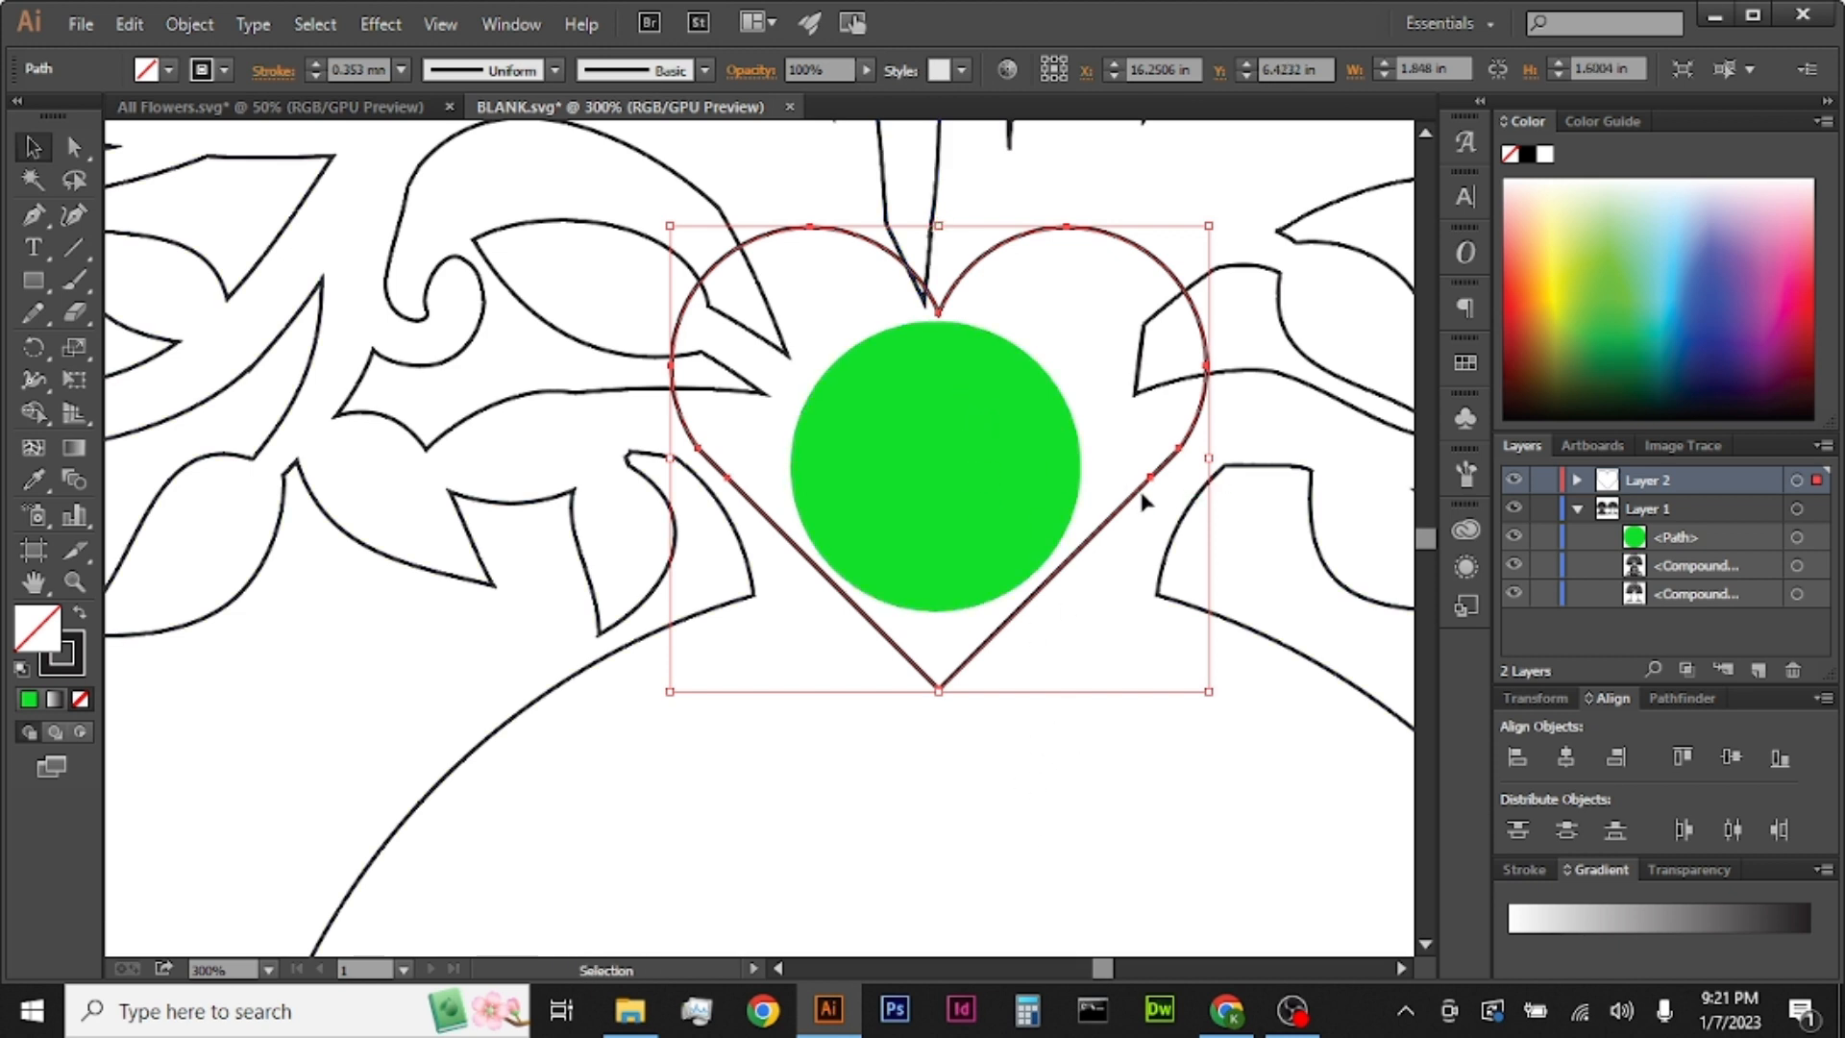
# Step: Duplicate the green circle and move the copy into Layer 2 with the heart
pyautogui.click(954, 499)
pyautogui.moveTo(1698, 548); pyautogui.dragTo(1761, 673)
pyautogui.moveTo(1676, 540); pyautogui.dragTo(1673, 481)
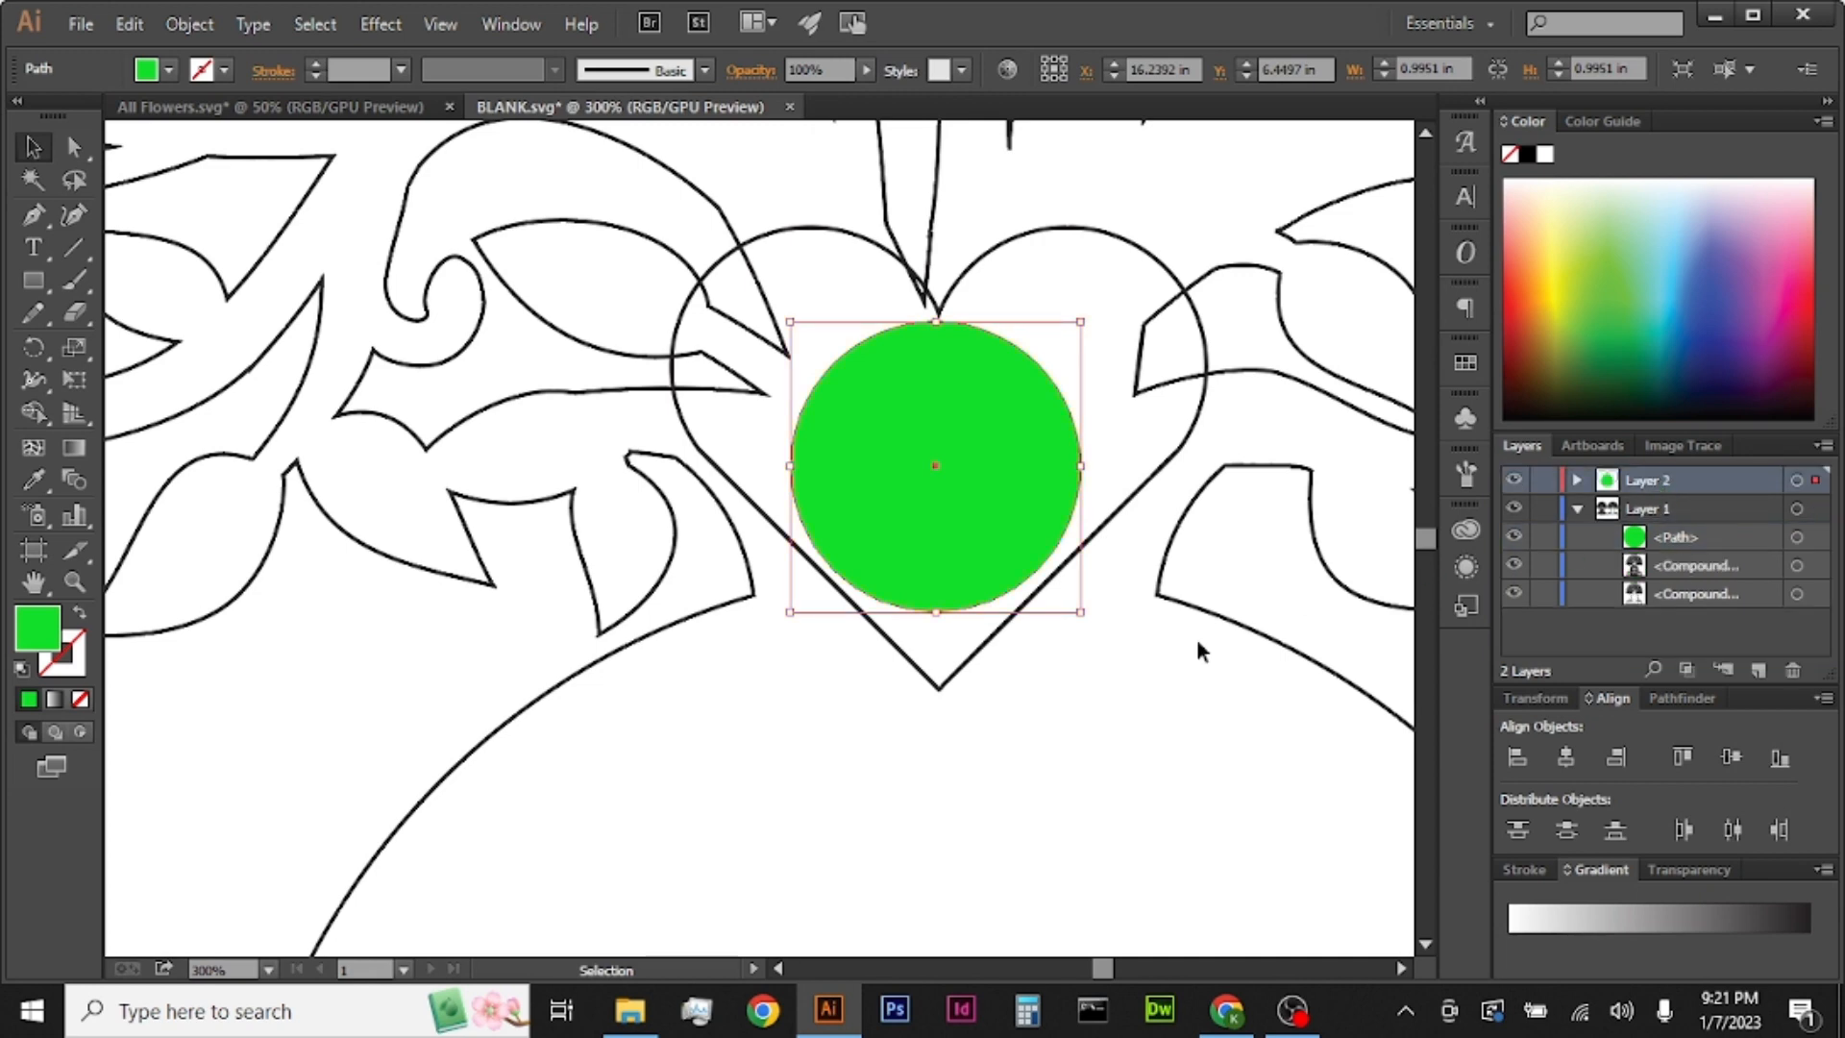
# Step: Move the heart together with the green circle copy into the blank space between the two trees
pyautogui.scroll(-2, 1196, 639)
pyautogui.scroll(-1, 1190, 645)
pyautogui.keyDown('shift'); pyautogui.click(1171, 601); pyautogui.keyUp('shift')
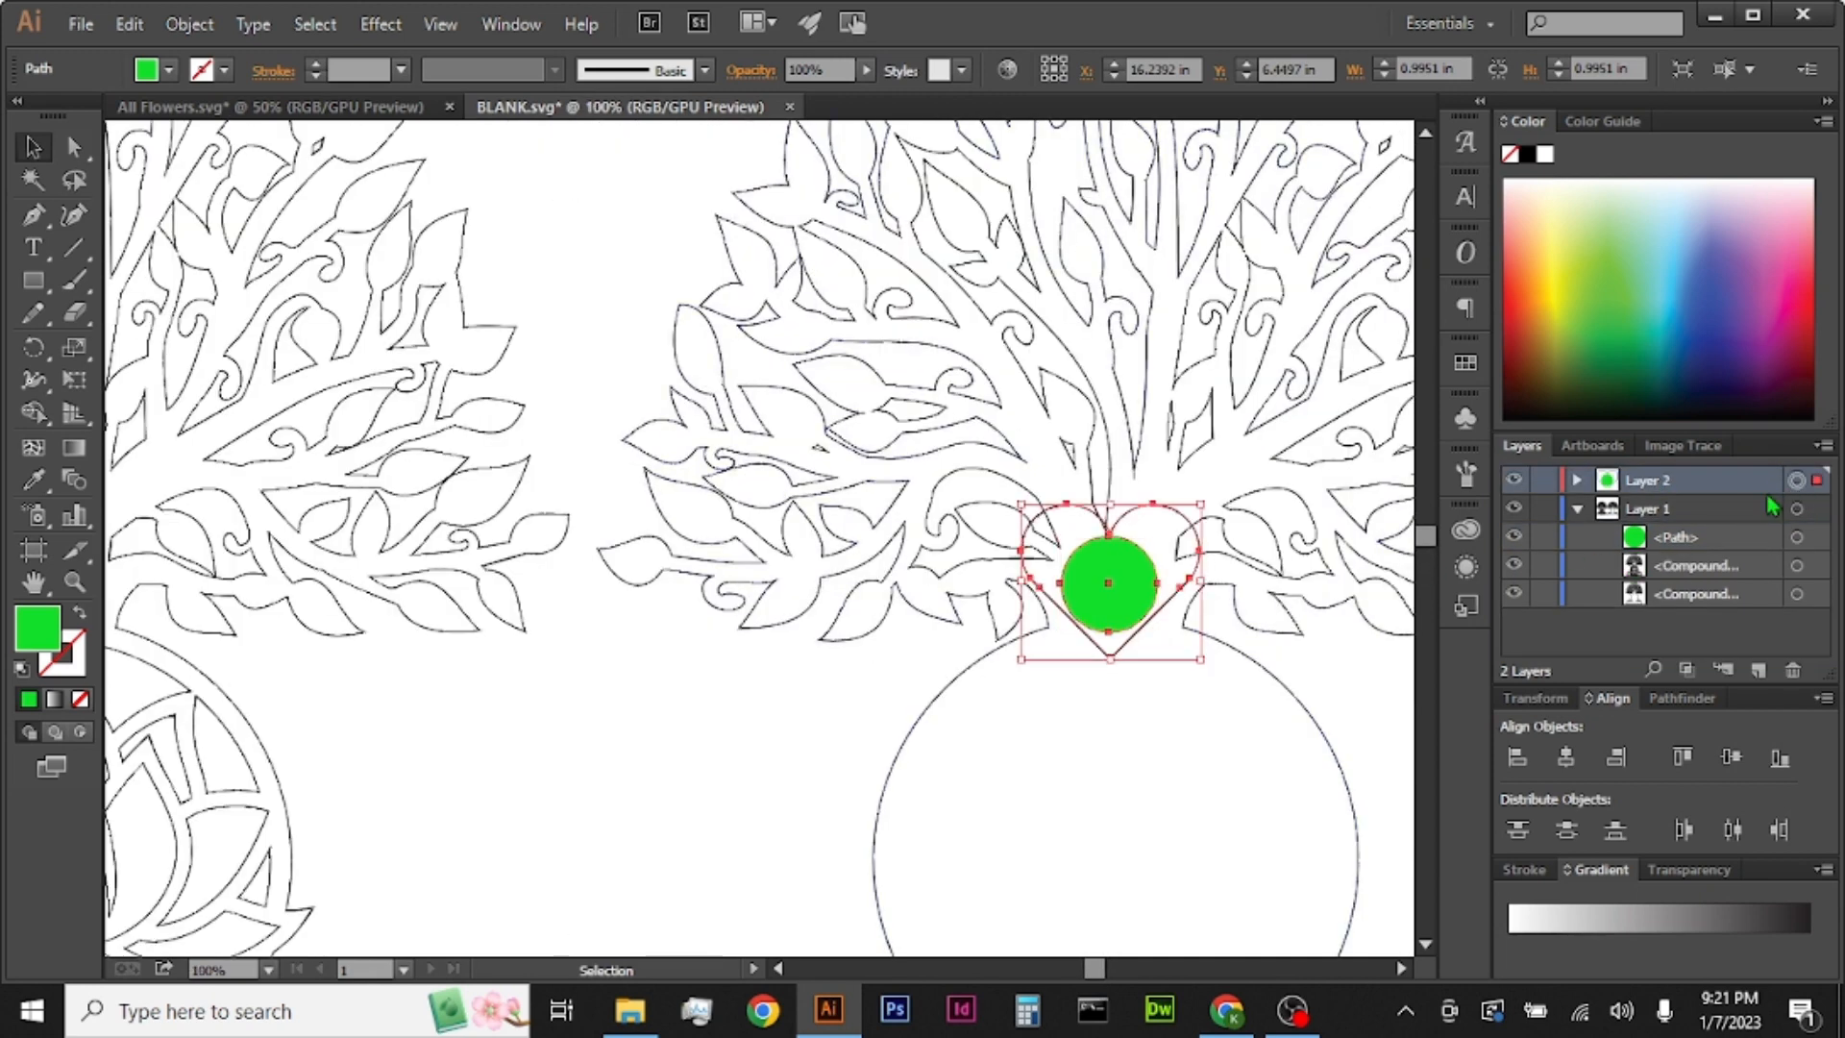
pyautogui.moveTo(1133, 582); pyautogui.dragTo(585, 780)
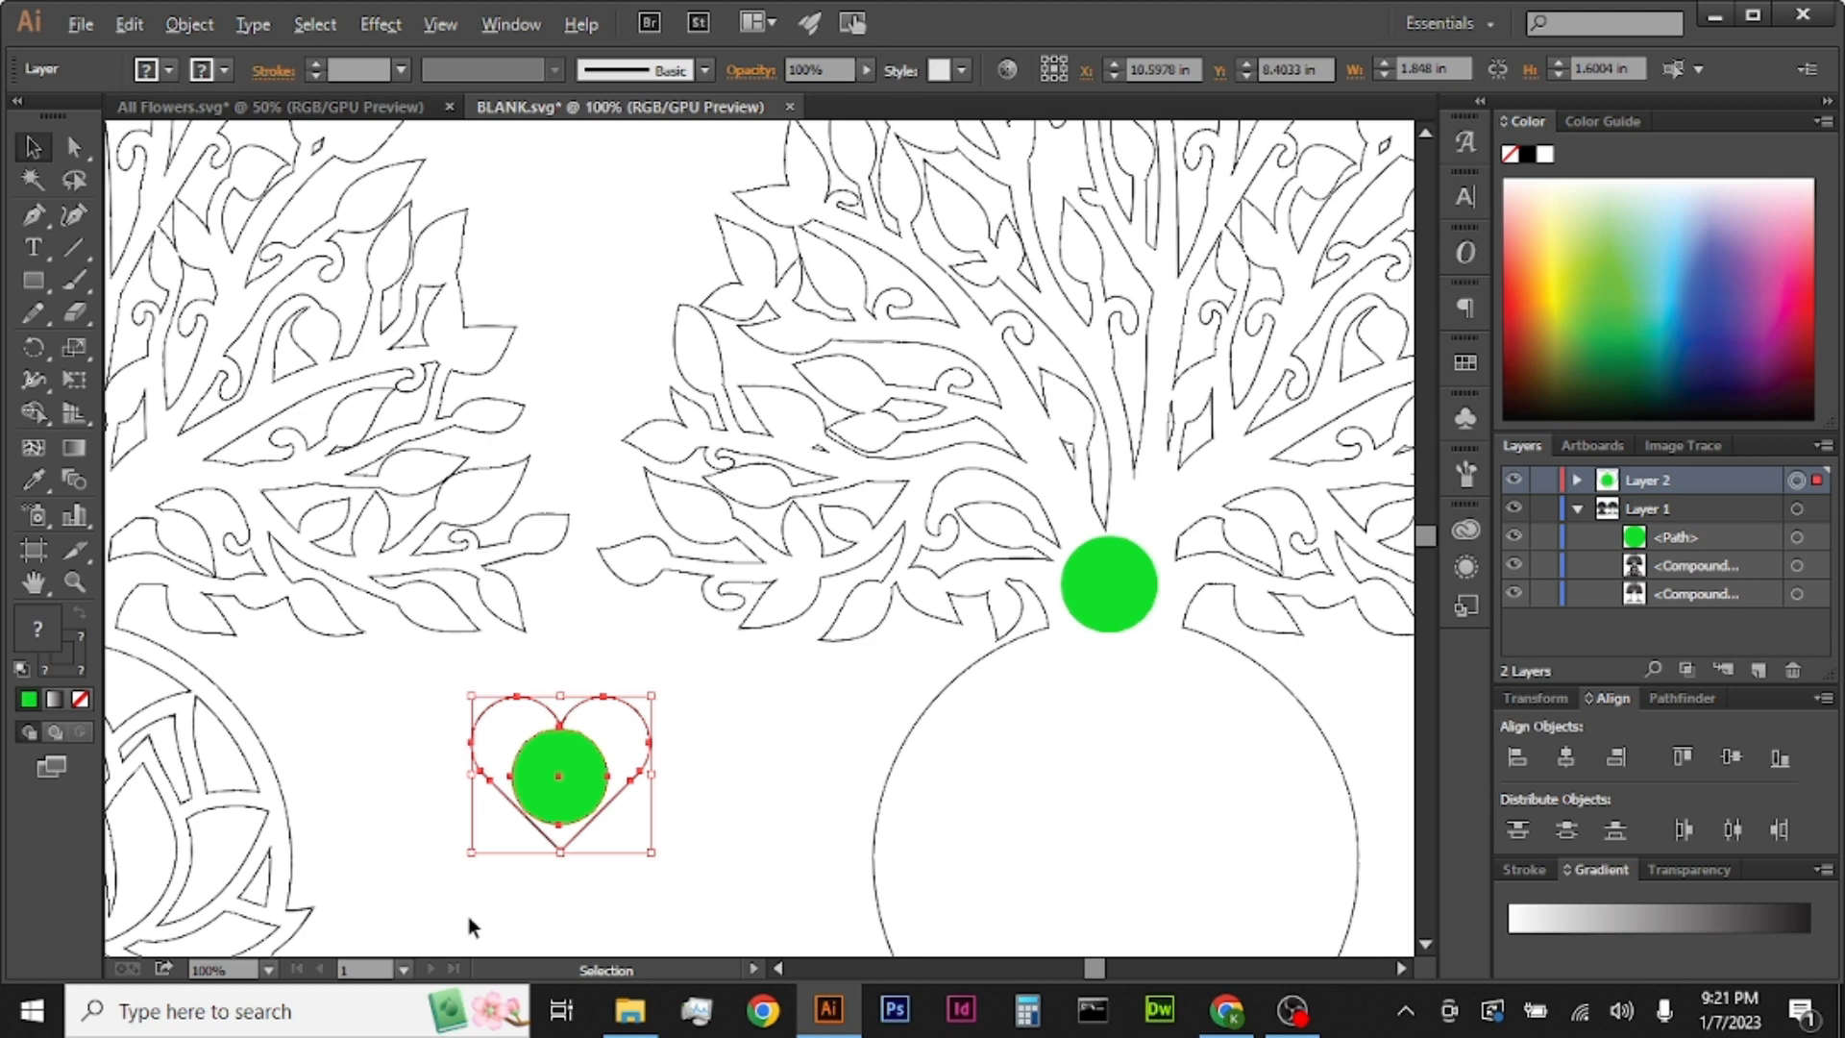
pyautogui.scroll(2, 469, 915)
pyautogui.click(989, 727)
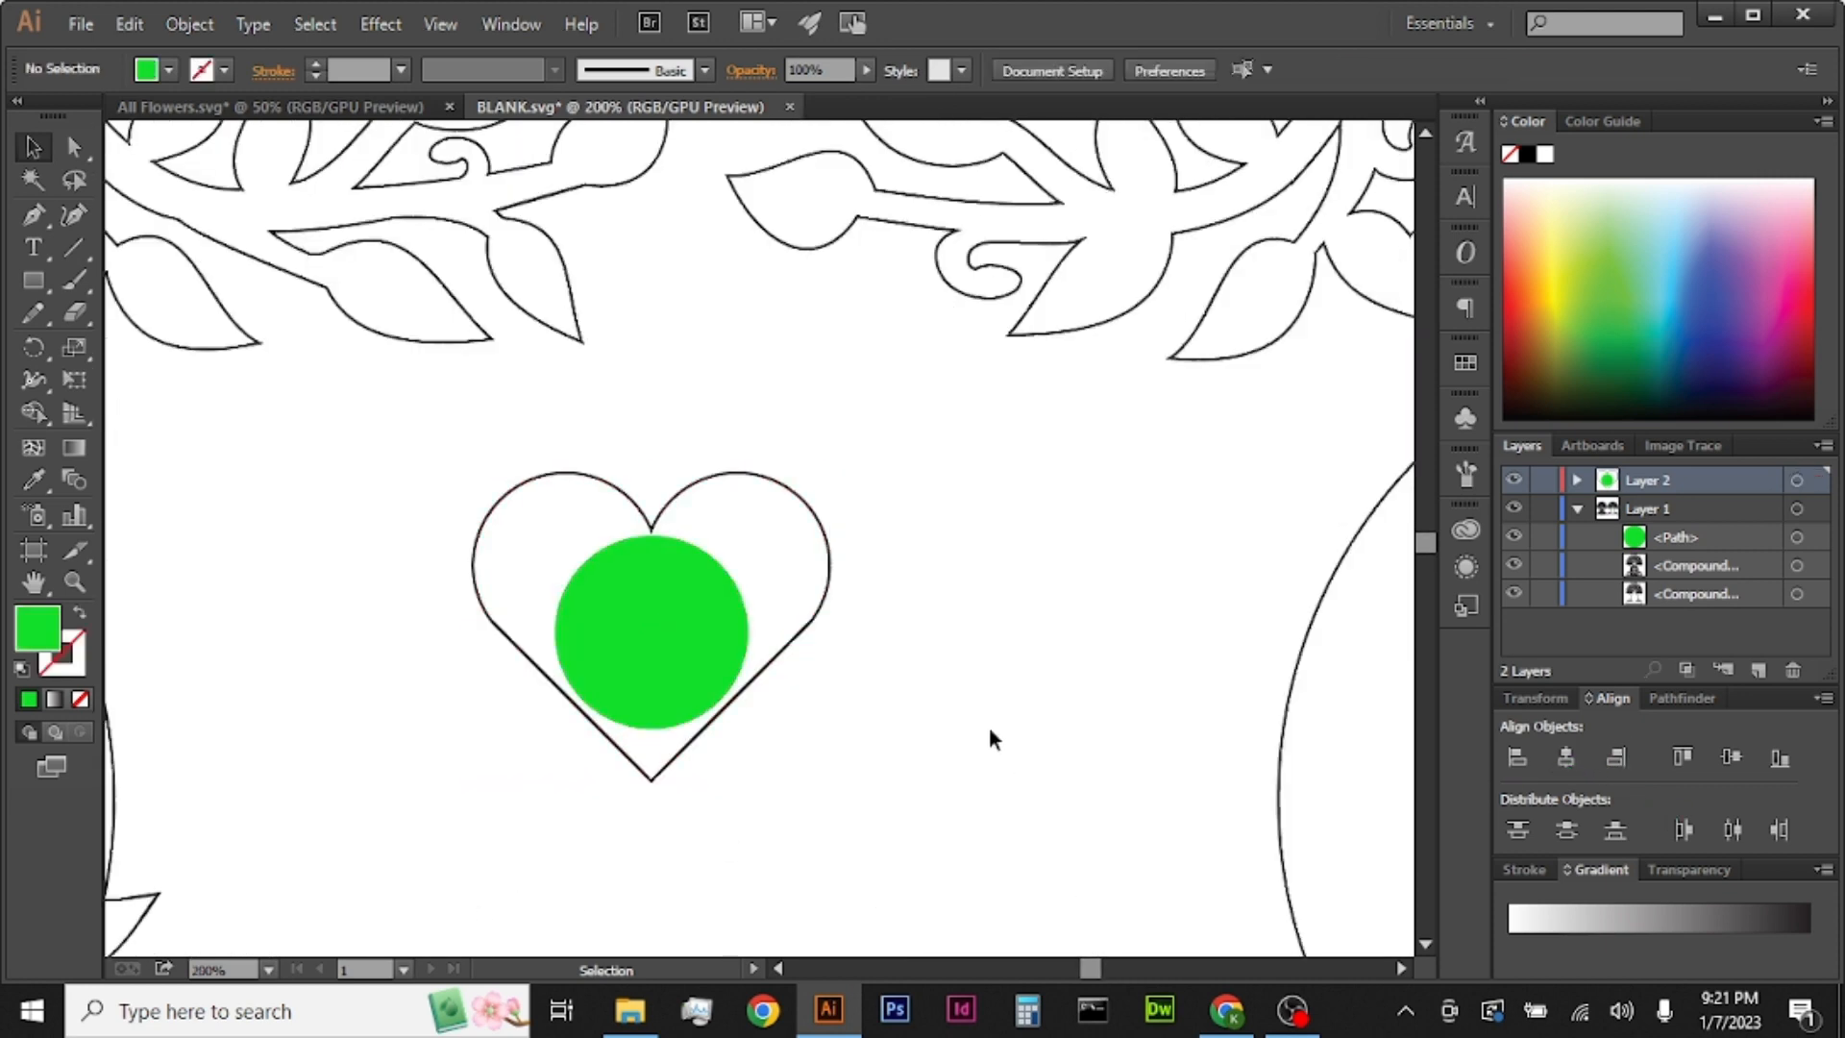
# Step: Nudge the green circle slightly down inside the heart
pyautogui.scroll(1, 568, 614)
pyautogui.click(681, 582)
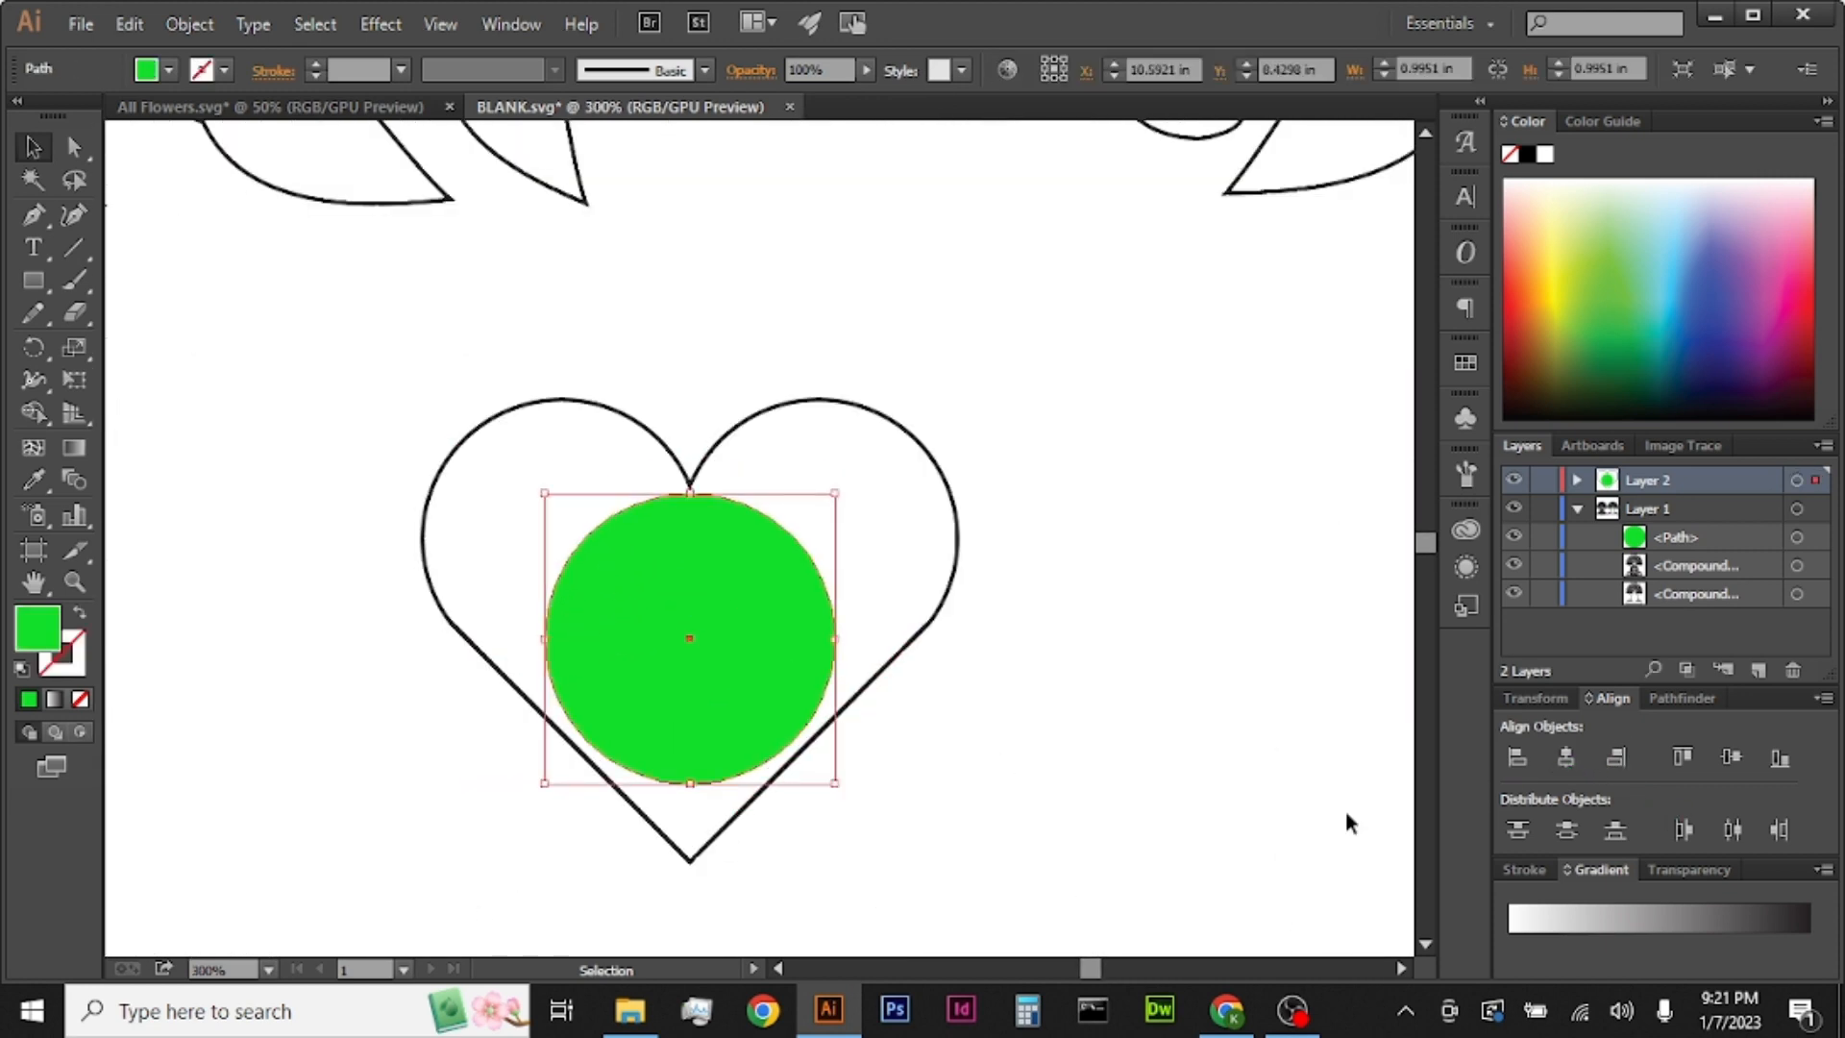
pyautogui.press('Down')
pyautogui.click(1227, 750)
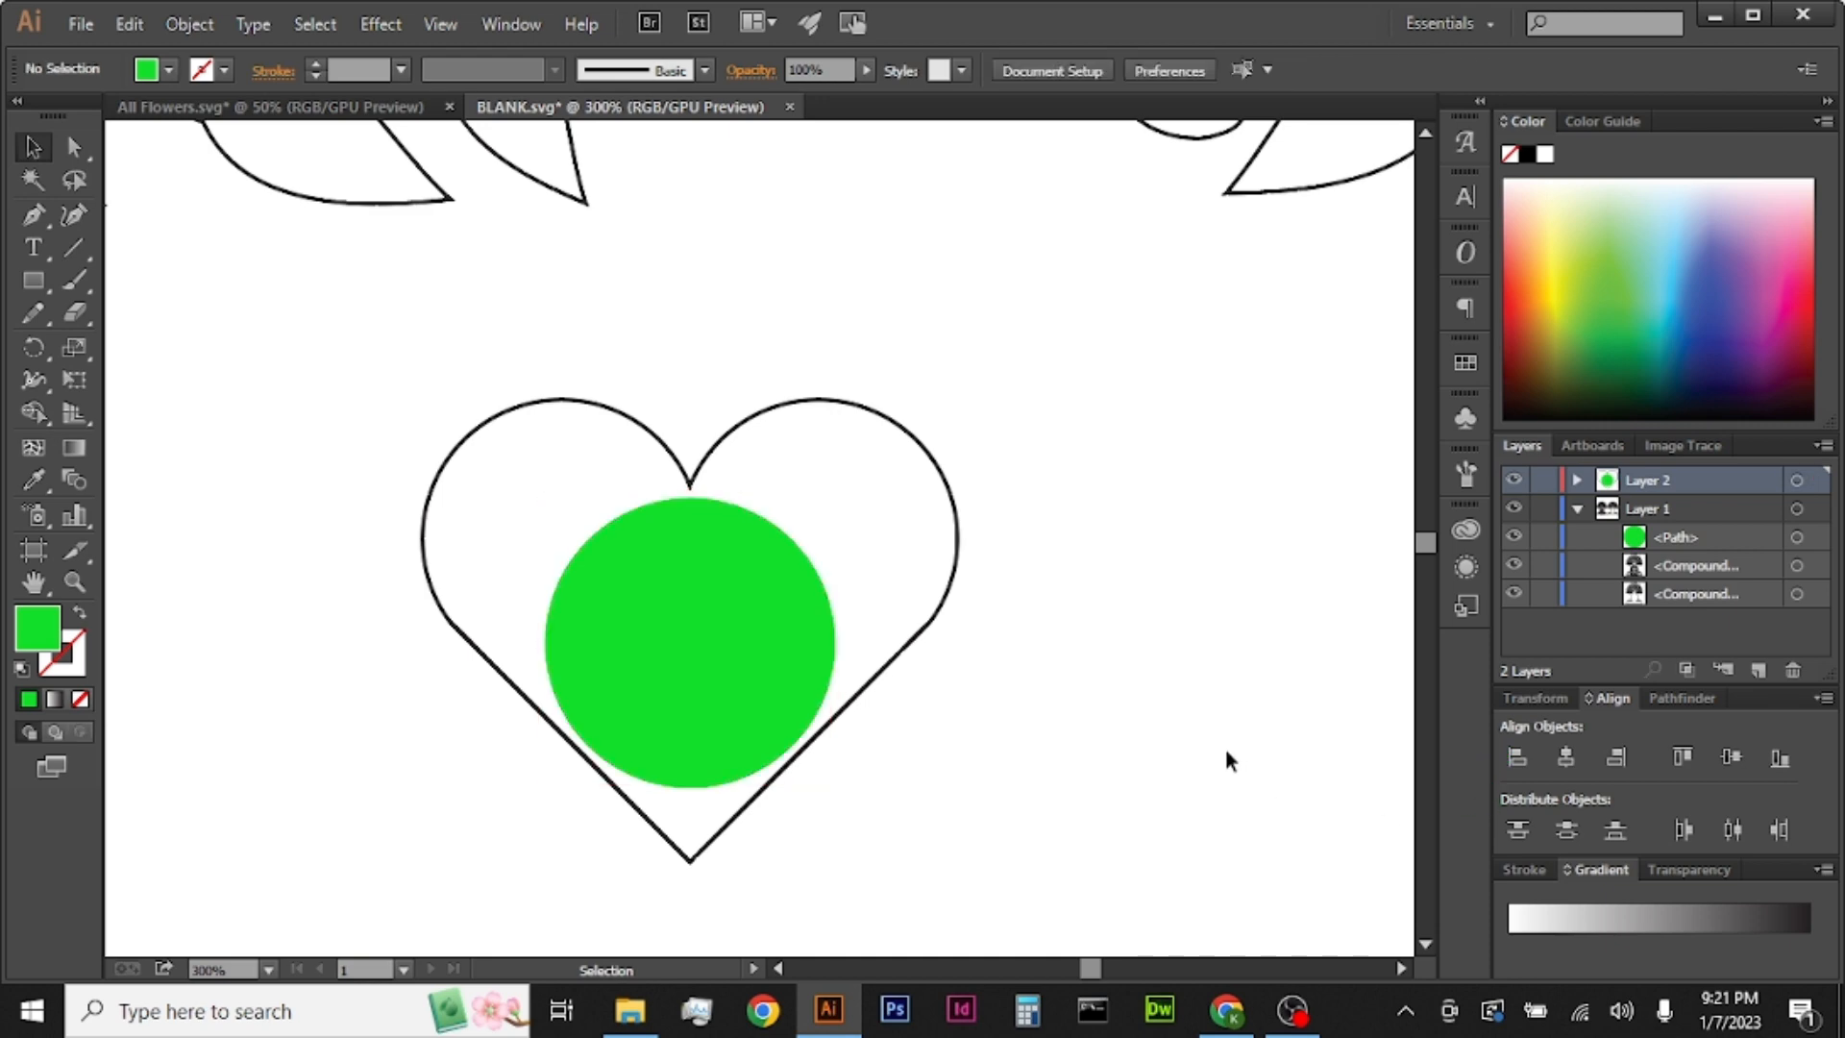
# Step: Duplicate the heart with its green circle and spread eight of them over the branches of the PEANUT tree
pyautogui.scroll(-4, 1180, 755)
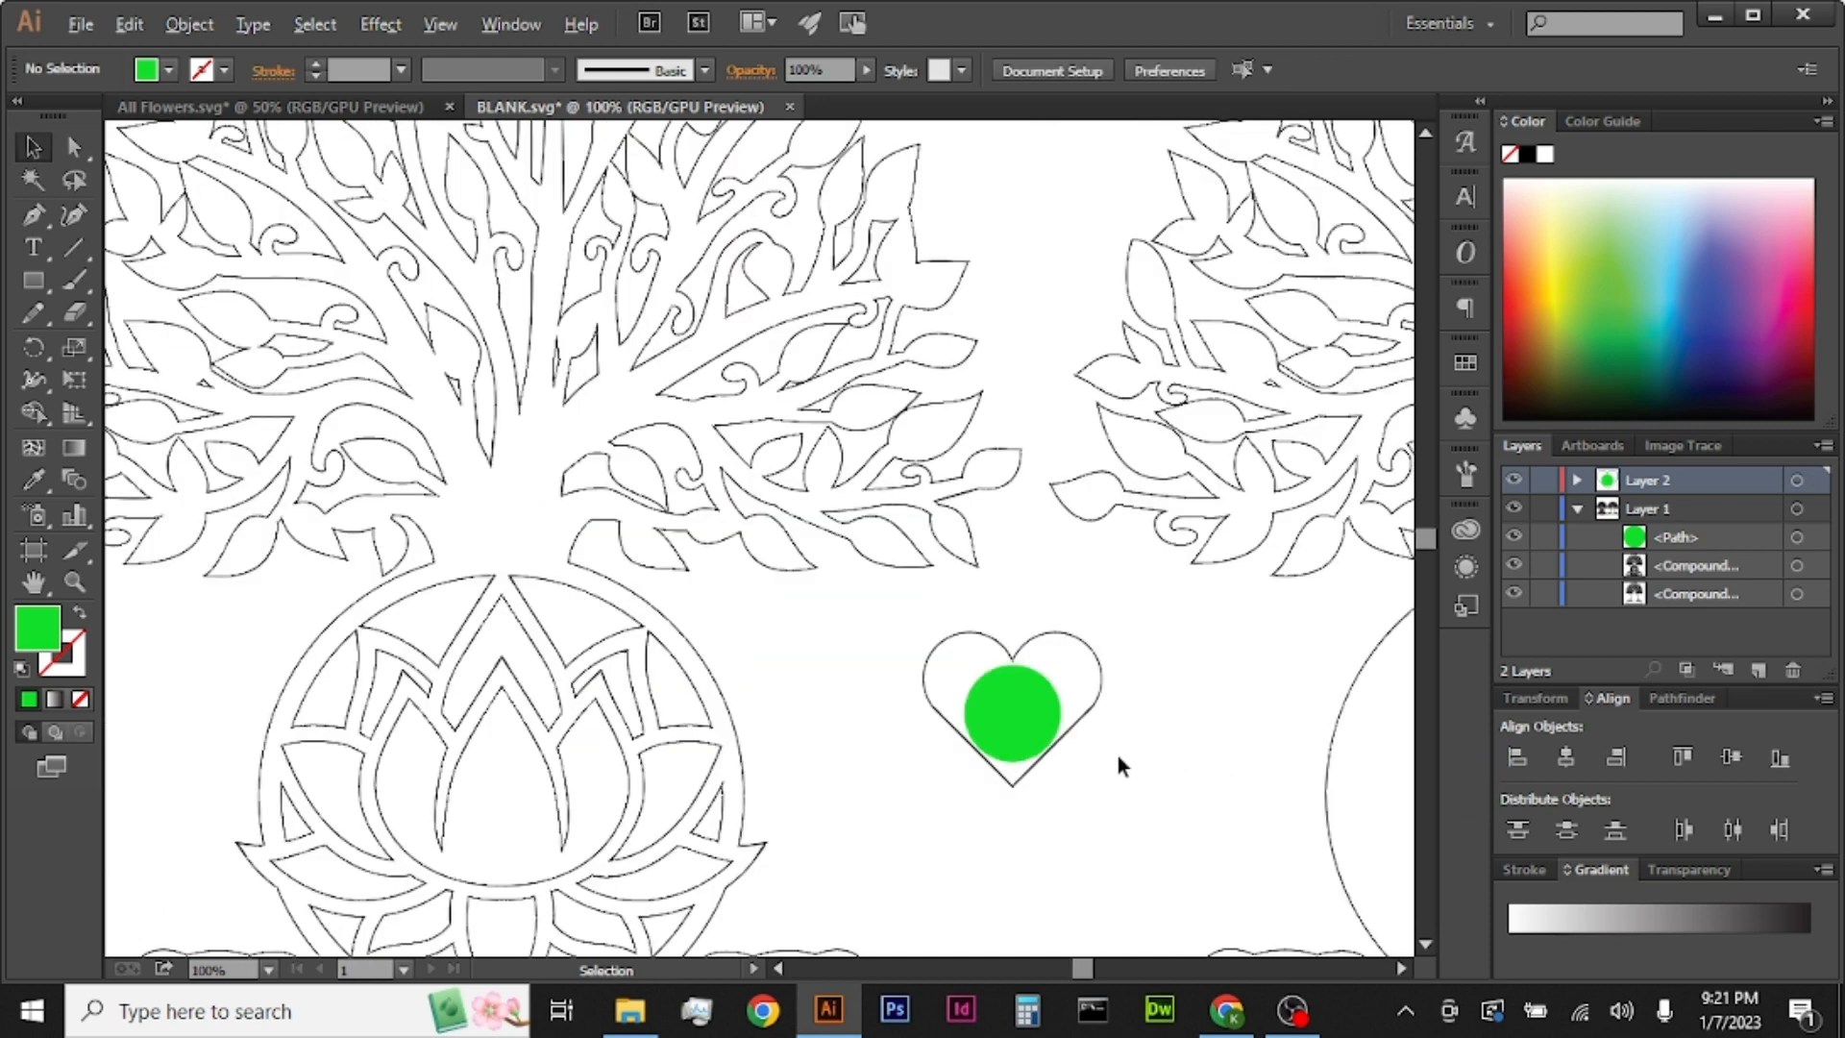
pyautogui.scroll(-1, 1070, 720)
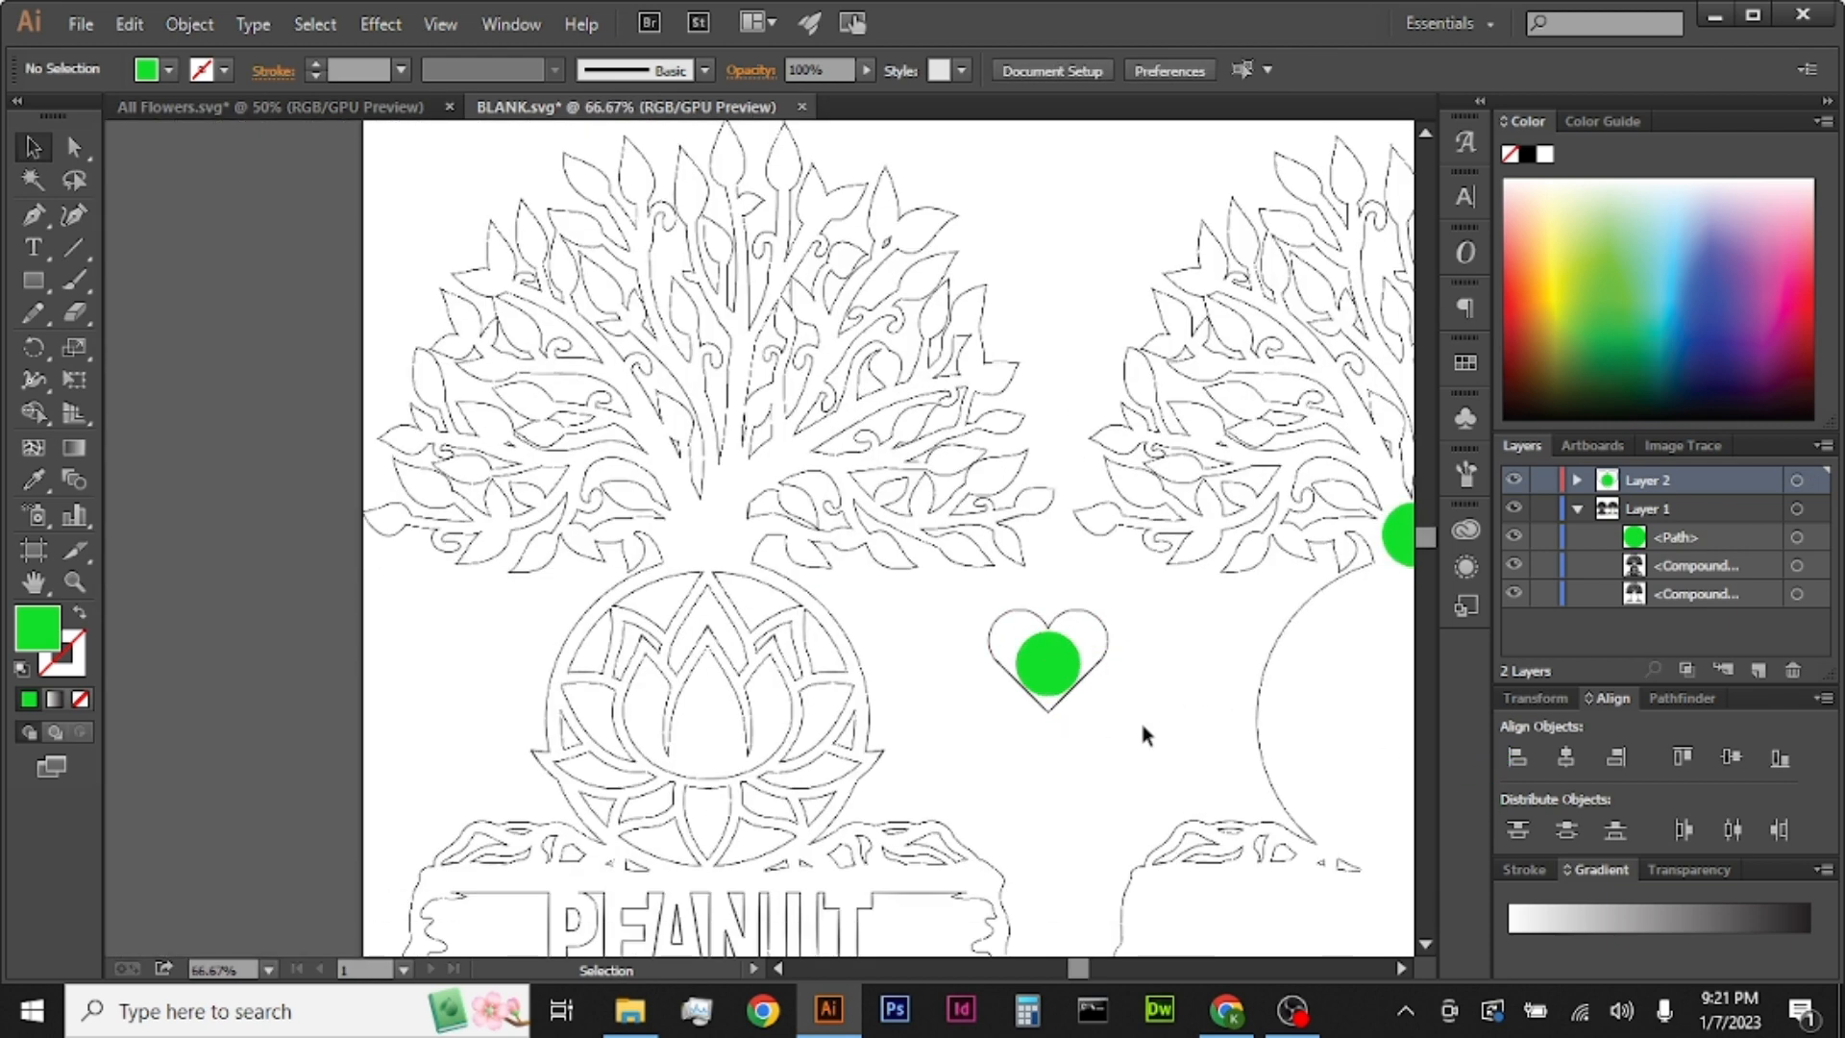
pyautogui.moveTo(1104, 694); pyautogui.dragTo(951, 625)
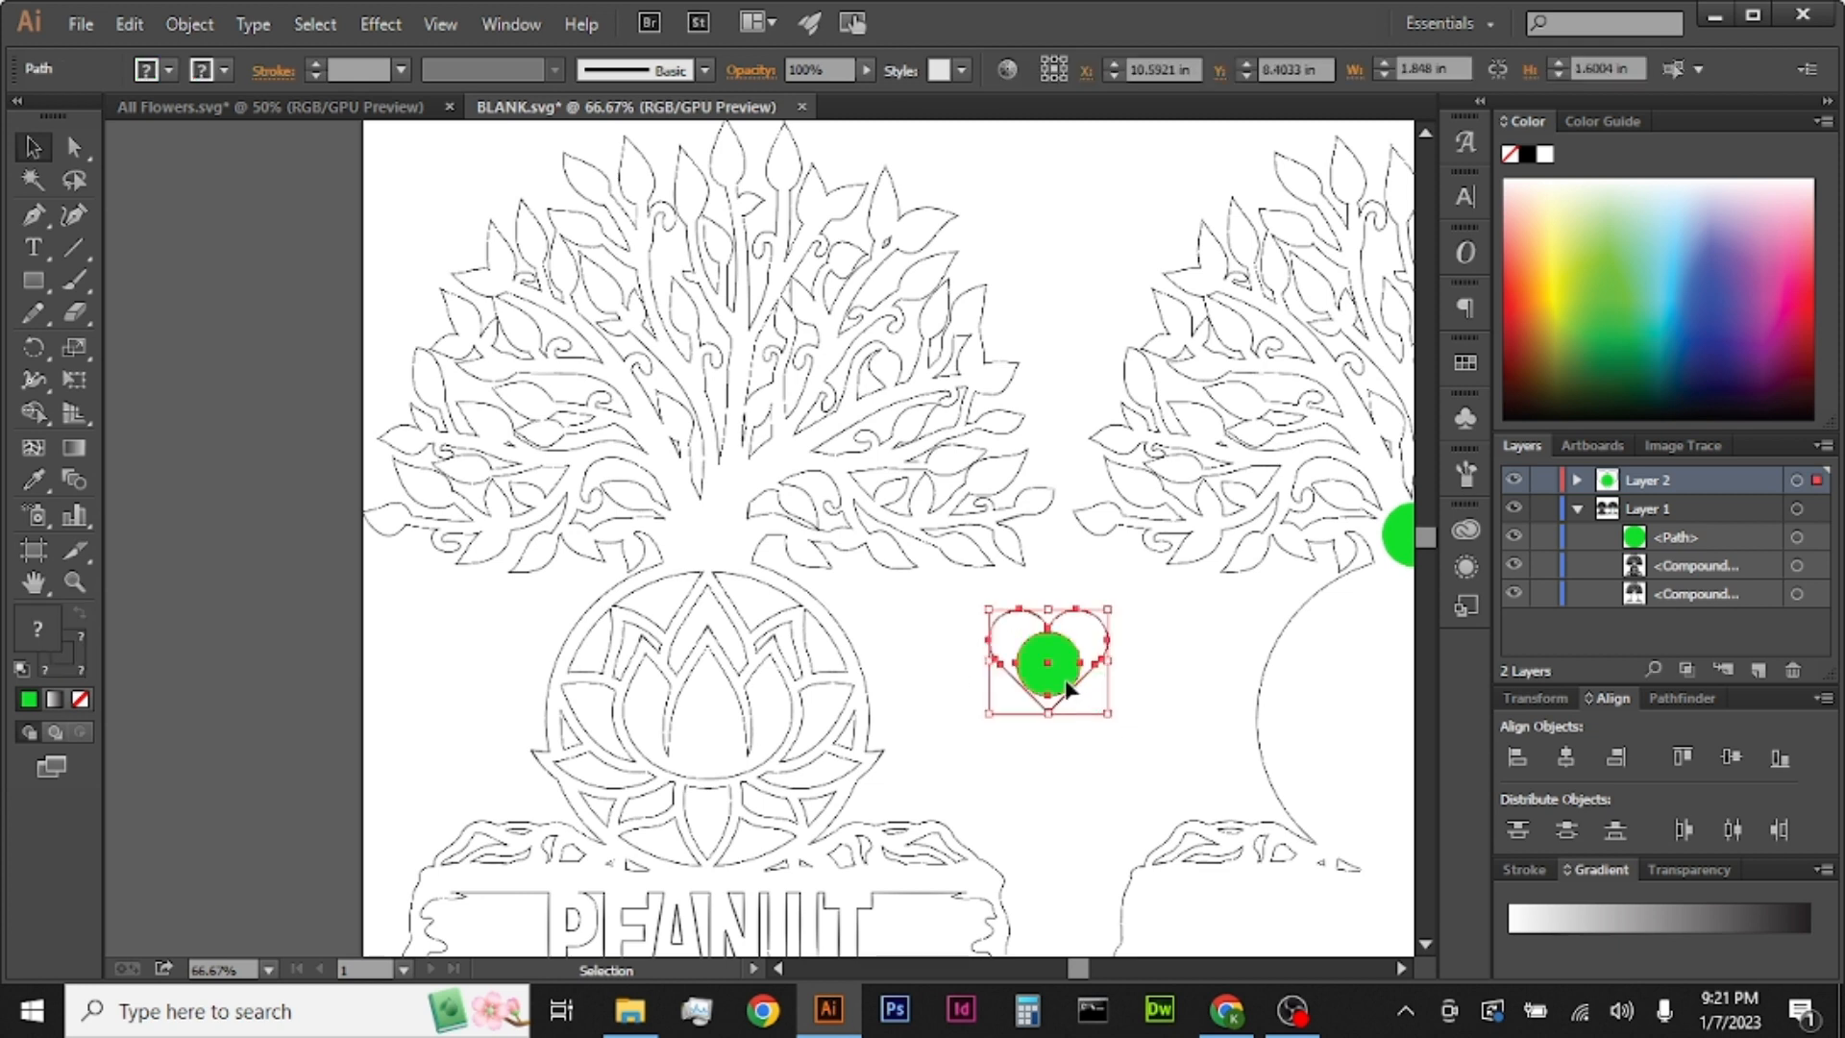
pyautogui.moveTo(1059, 675); pyautogui.dragTo(656, 411)
pyautogui.moveTo(656, 411); pyautogui.dragTo(815, 371)
pyautogui.moveTo(815, 372); pyautogui.dragTo(903, 490)
pyautogui.click(1096, 687)
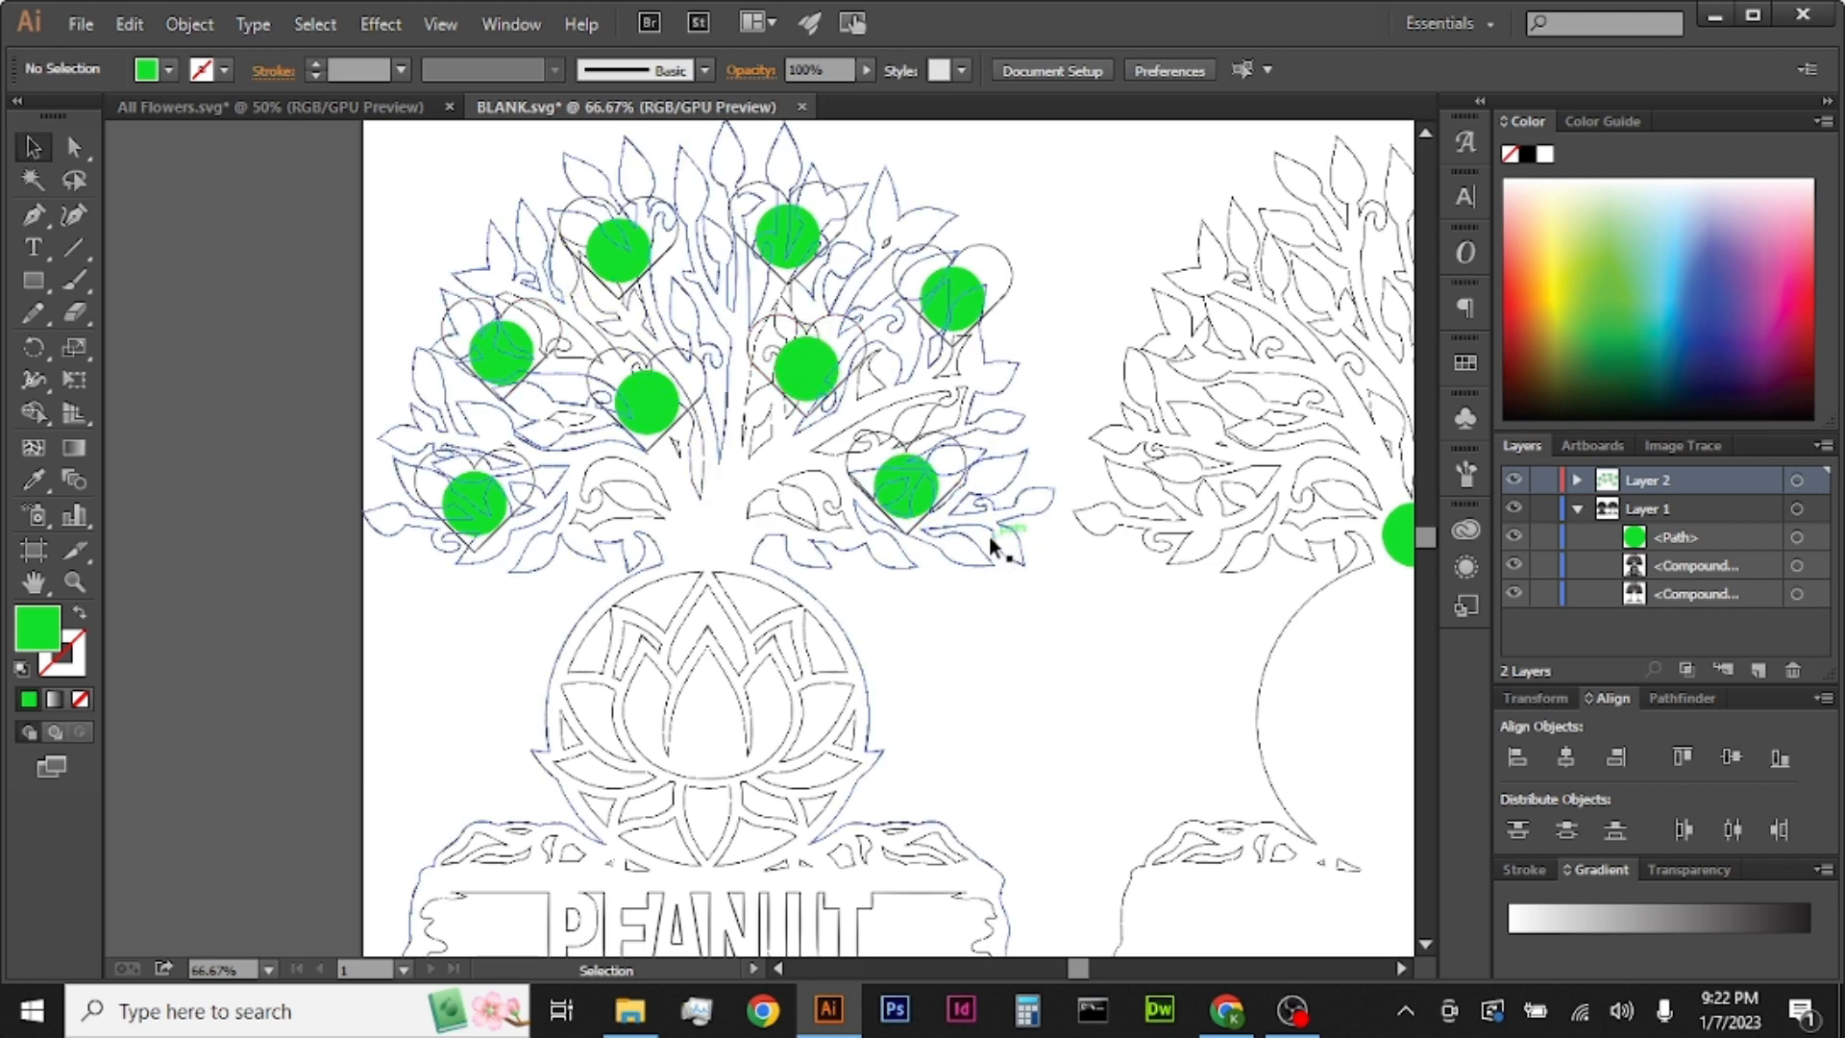
# Step: Extend the artboard downward and to the left to make blank space beside the PEANUT tree
pyautogui.scroll(-2, 1000, 552)
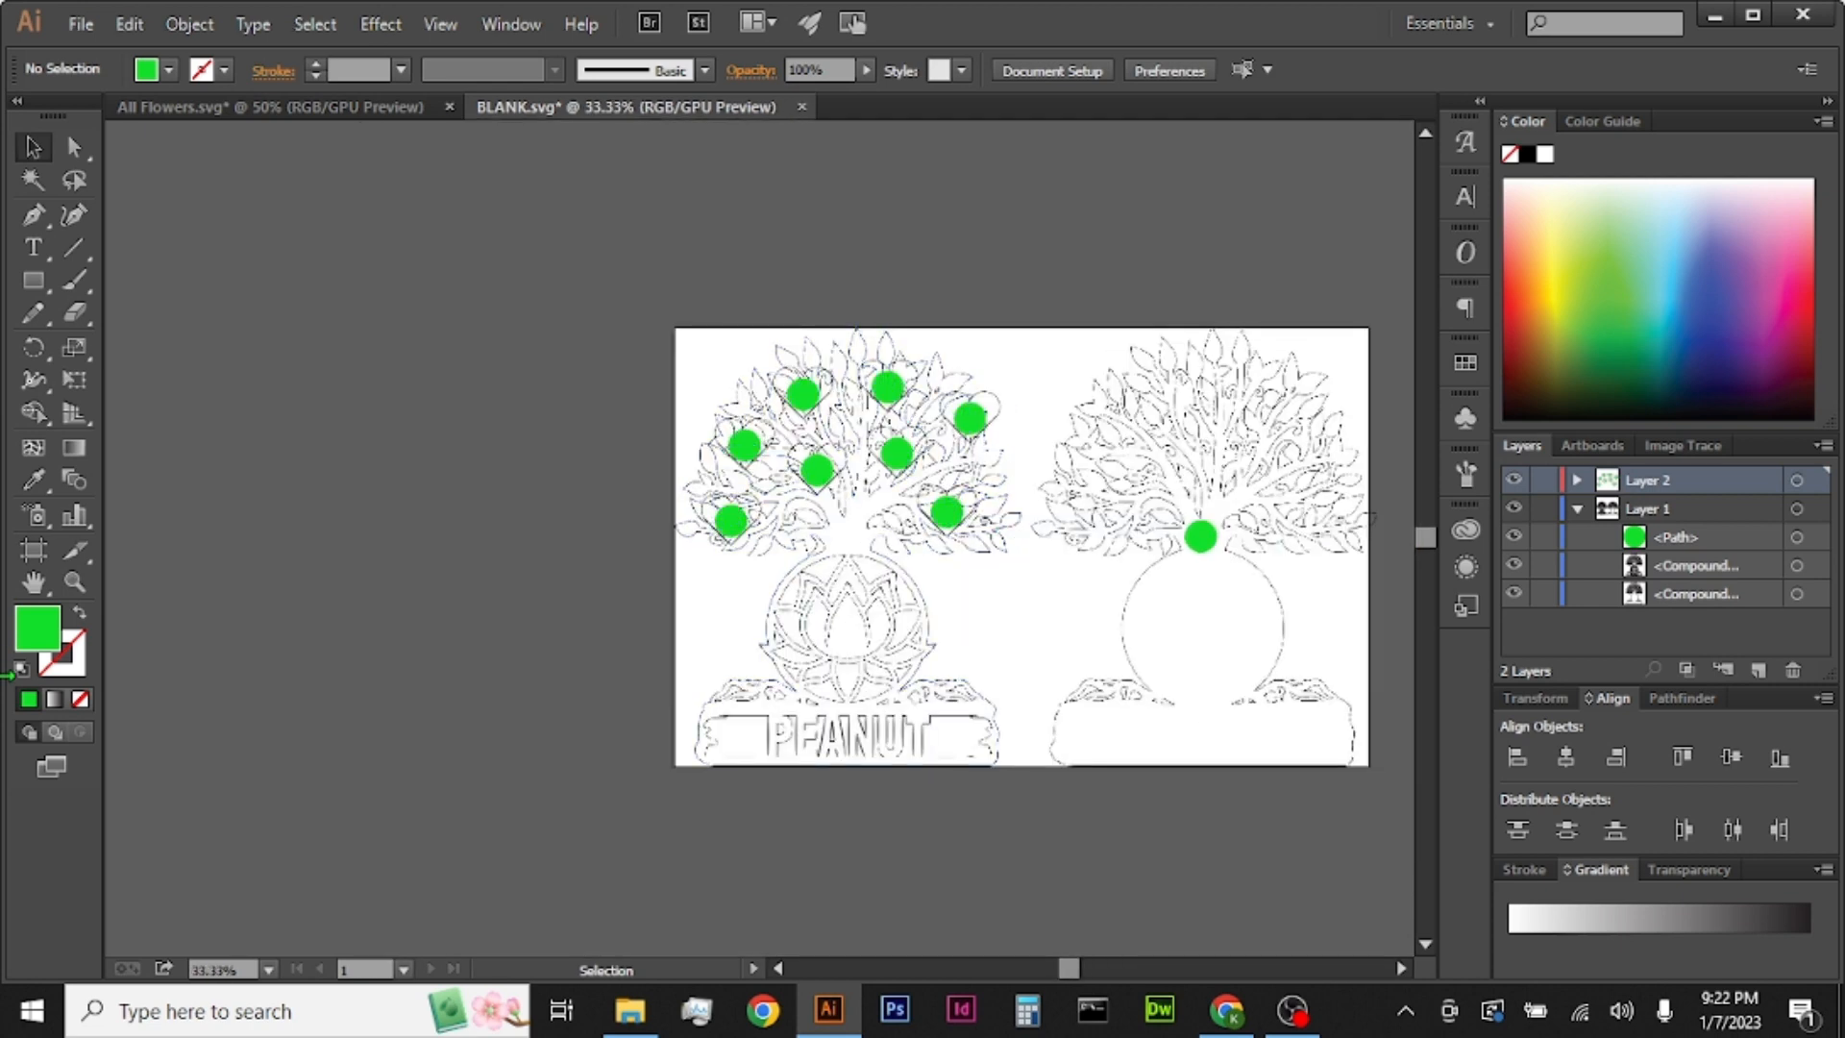
pyautogui.click(33, 550)
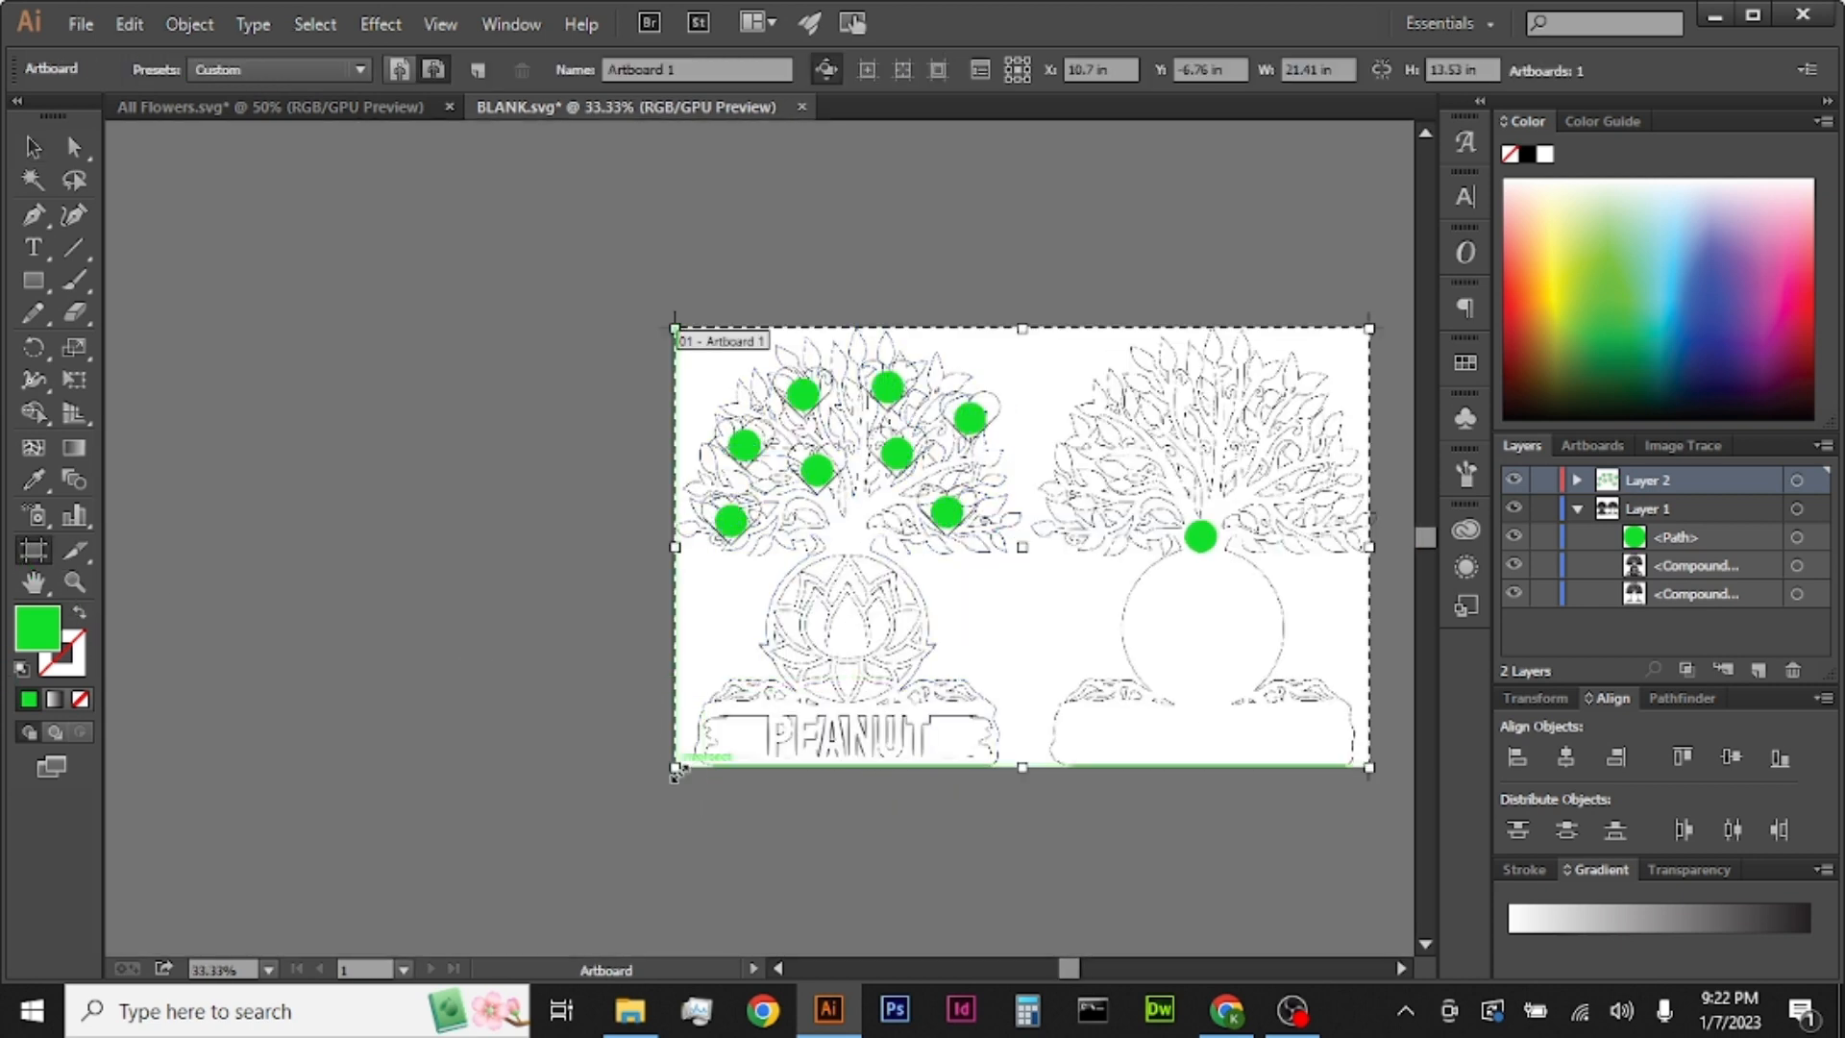
pyautogui.moveTo(676, 769); pyautogui.dragTo(458, 884)
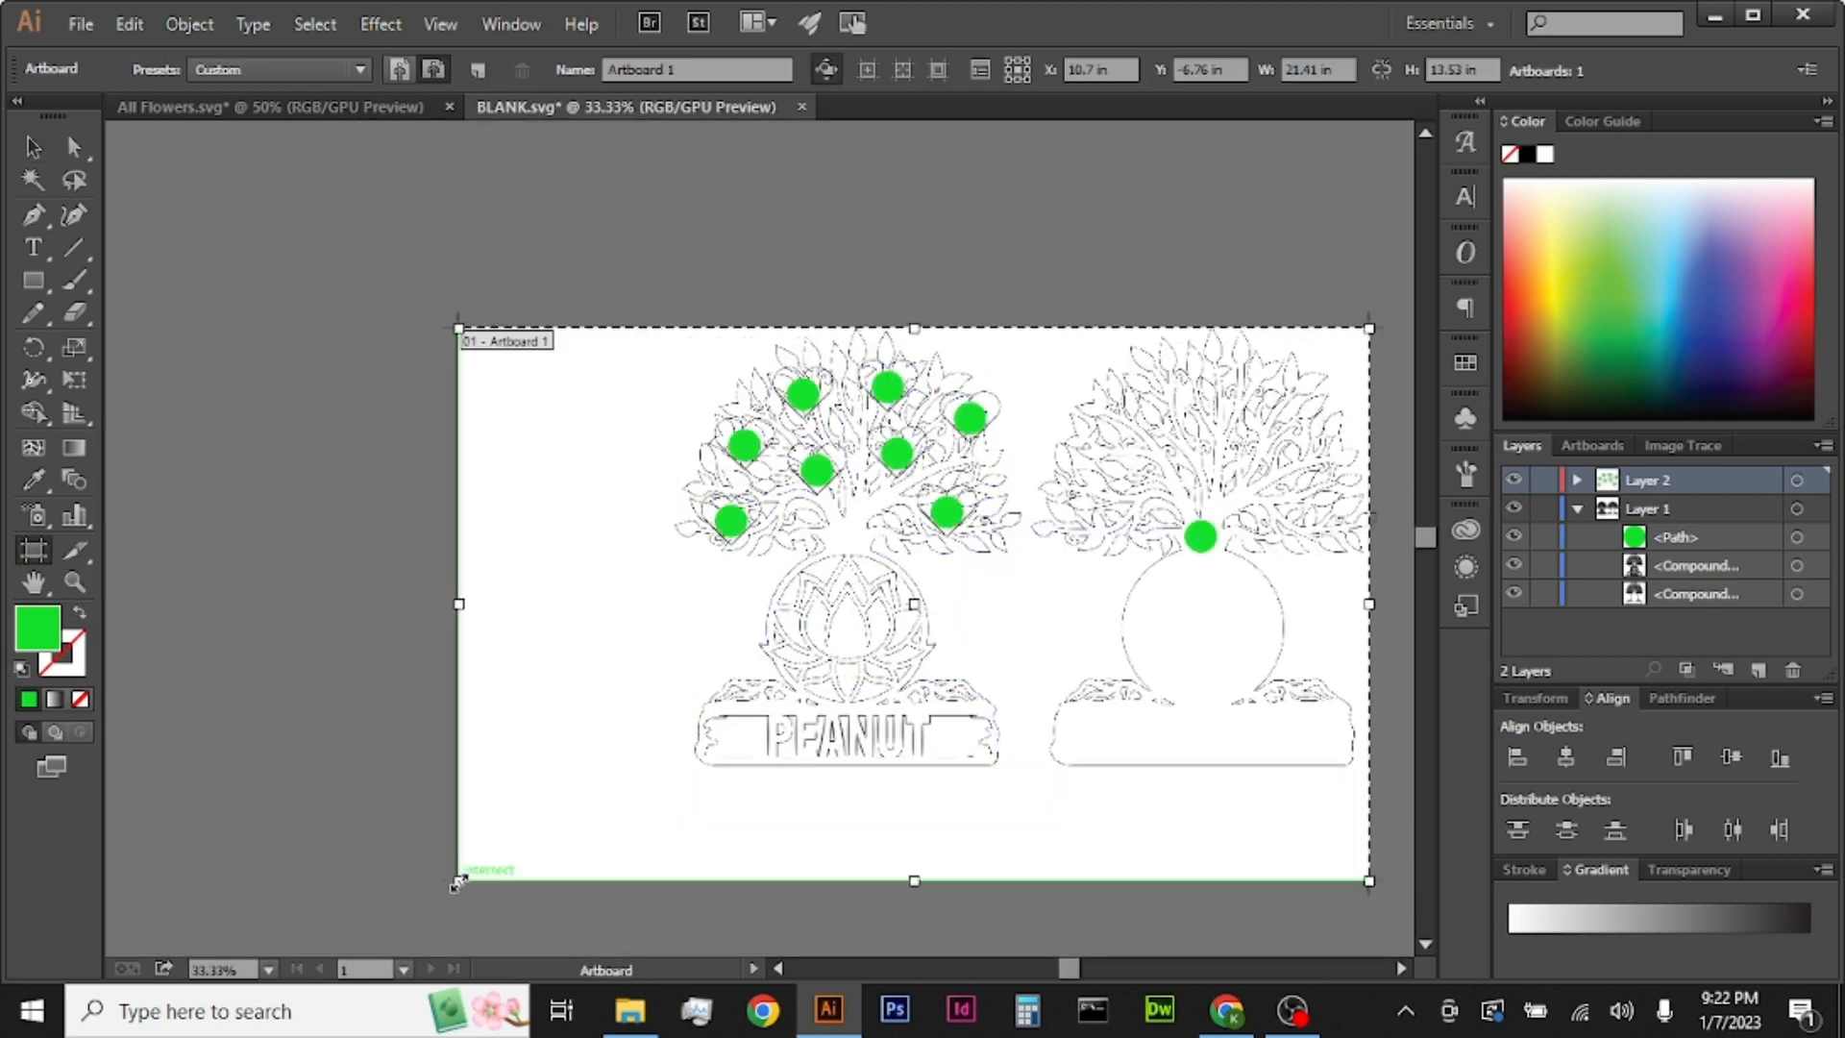
pyautogui.click(33, 146)
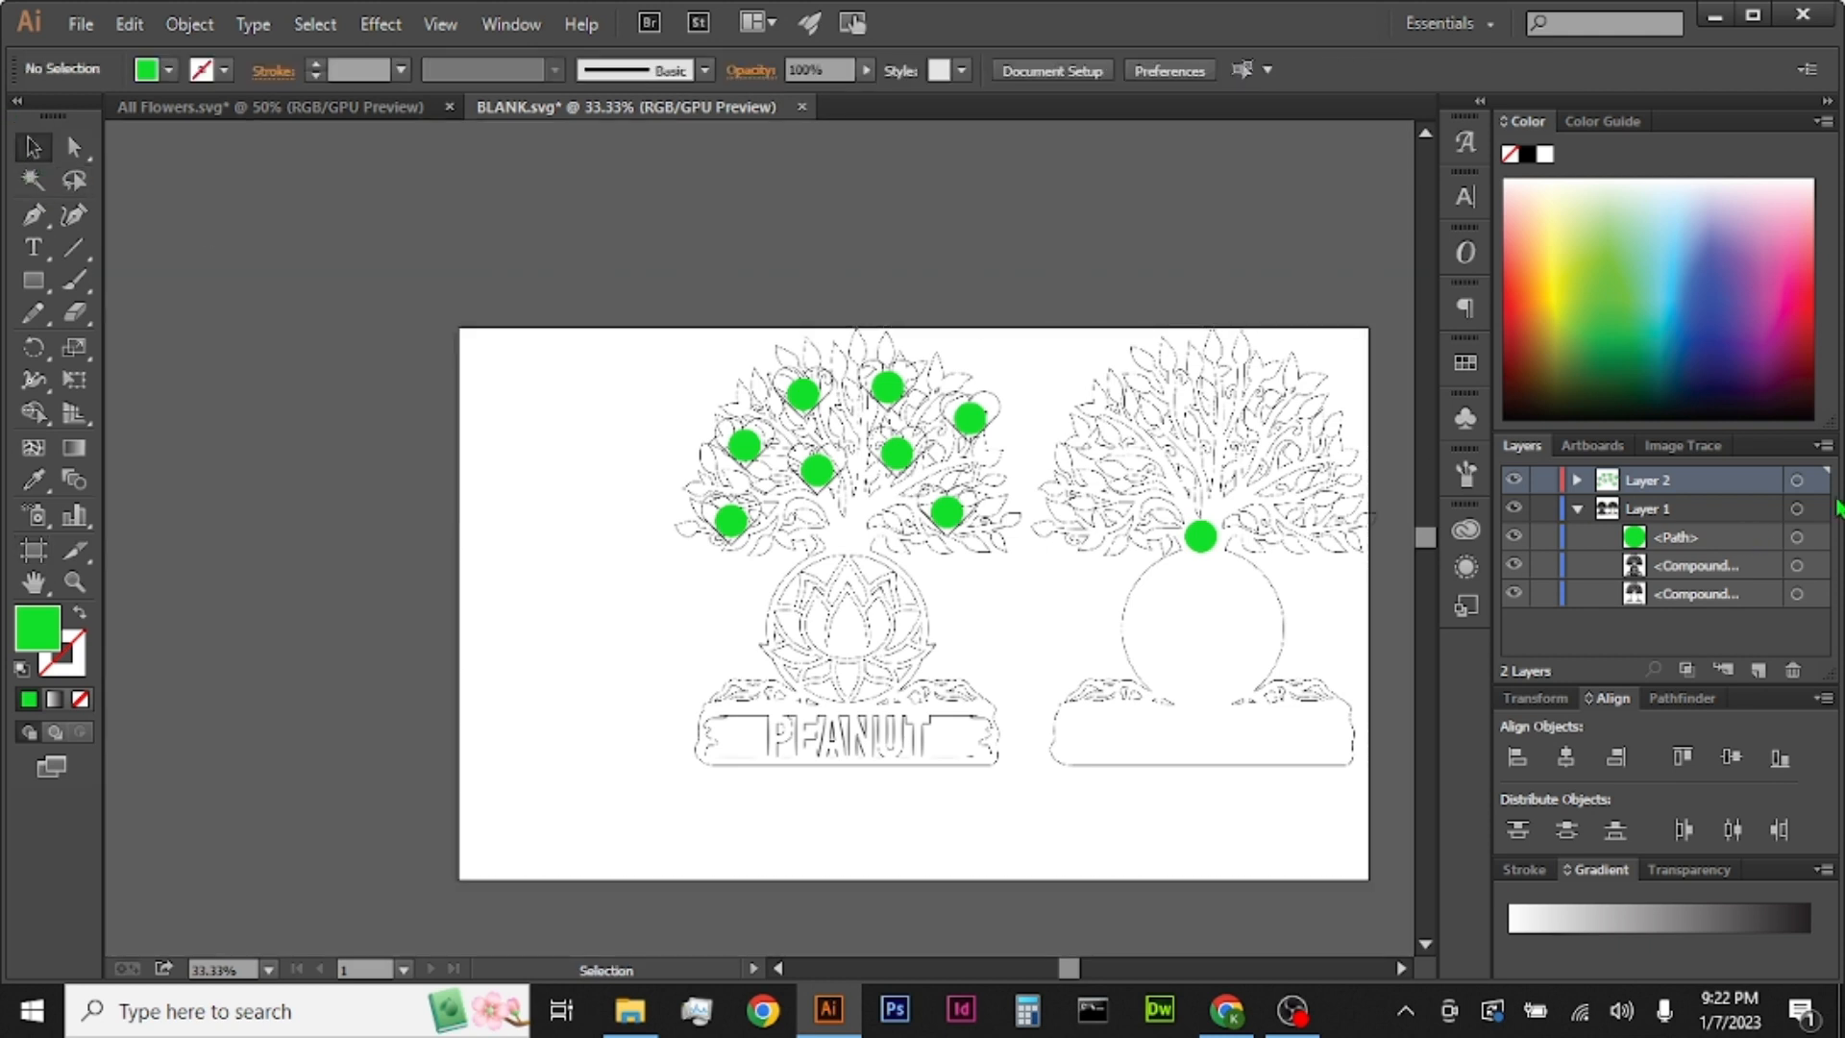
# Step: Move all of Layer 2's hearts and circles together off the PEANUT tree into the blank space beside it
pyautogui.click(1796, 479)
pyautogui.moveTo(894, 394); pyautogui.dragTo(550, 371)
pyautogui.click(719, 306)
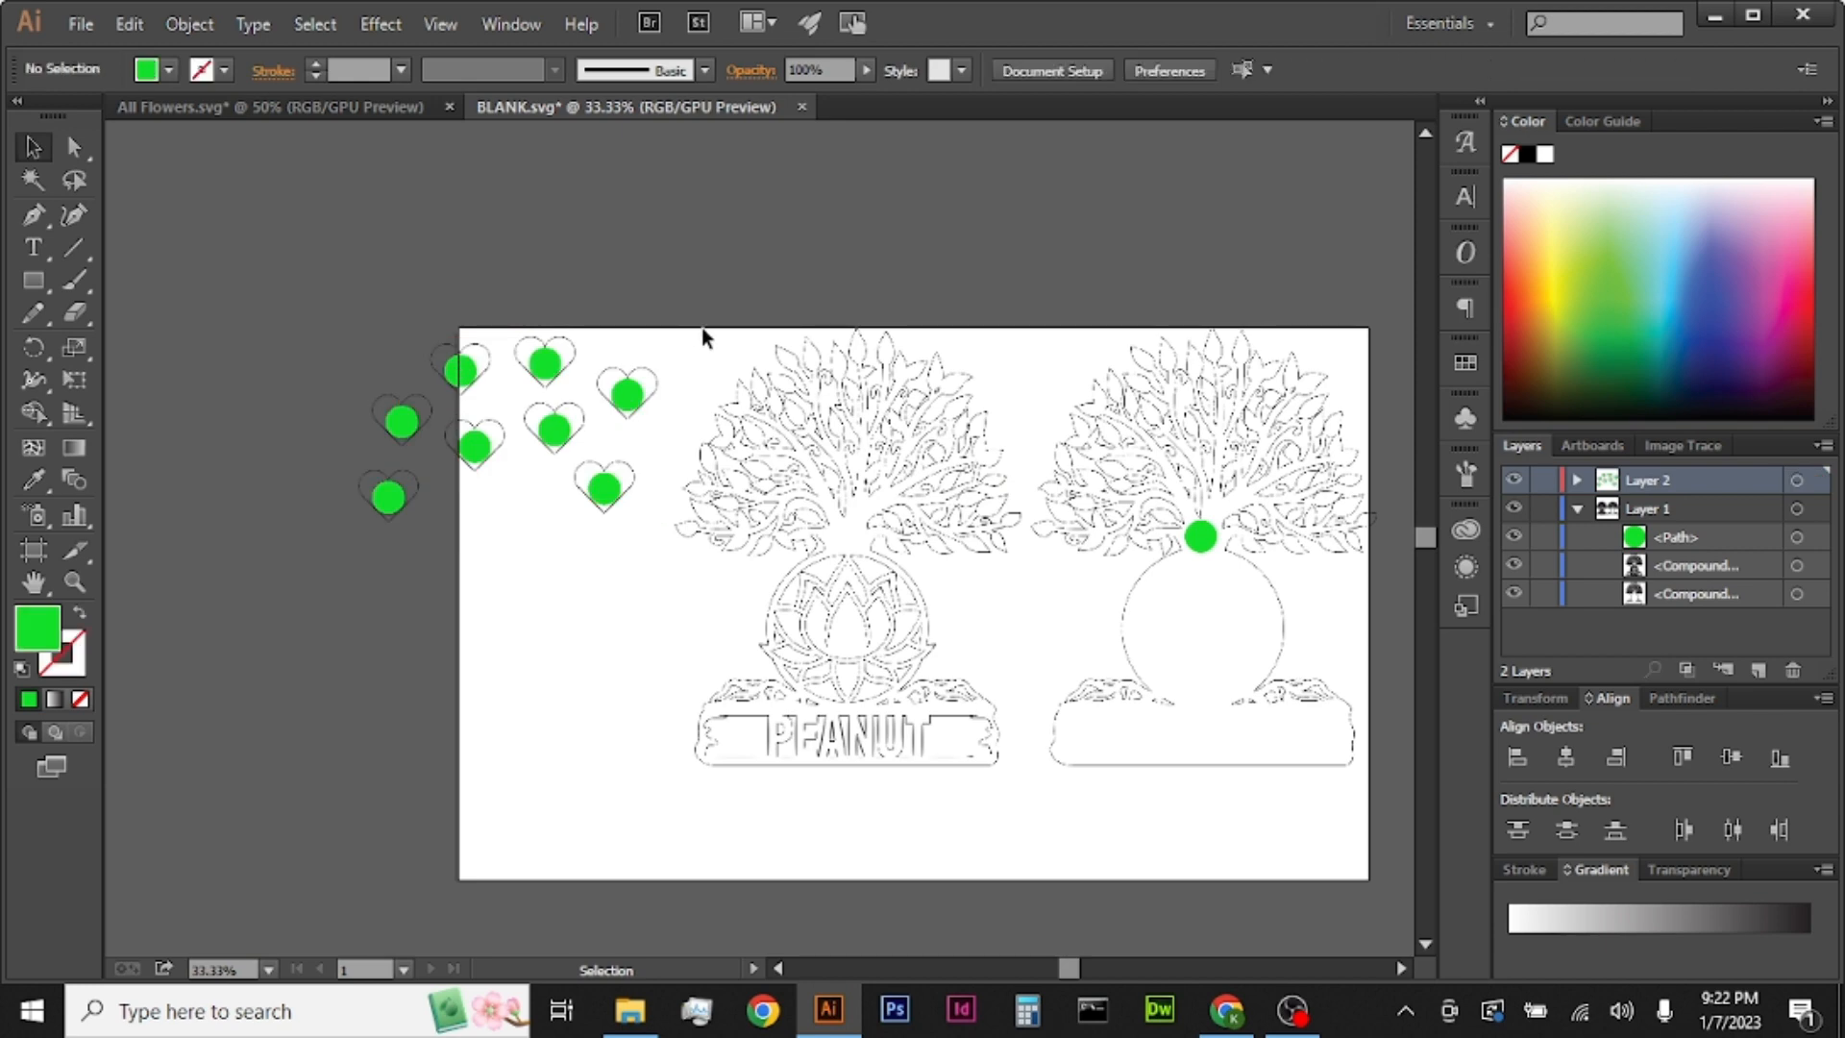
# Step: Group each heart with its green circle and arrange the eight groups in one vertical column beside the PEANUT tree
pyautogui.moveTo(688, 336); pyautogui.dragTo(621, 438)
pyautogui.moveTo(588, 320); pyautogui.dragTo(514, 377)
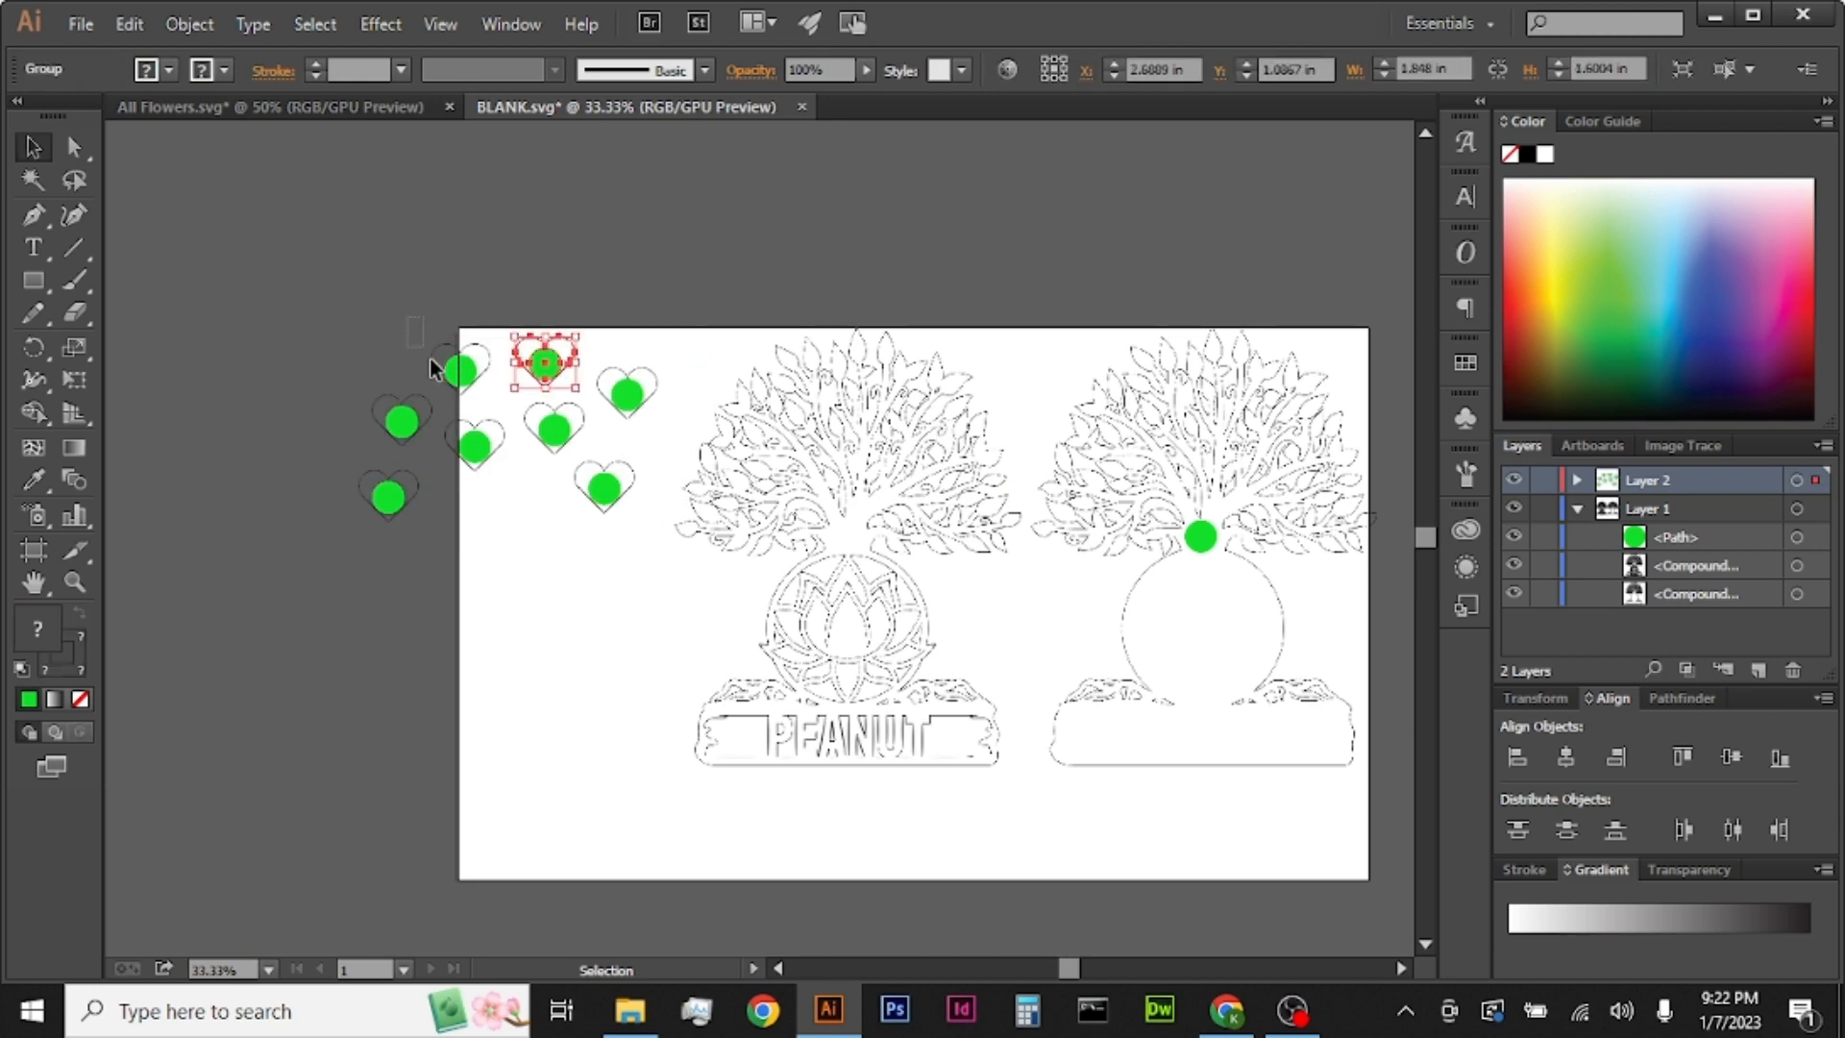
pyautogui.moveTo(352, 323); pyautogui.dragTo(411, 432)
pyautogui.moveTo(523, 463); pyautogui.dragTo(627, 449)
pyautogui.moveTo(553, 429); pyautogui.dragTo(626, 499)
pyautogui.moveTo(545, 363); pyautogui.dragTo(626, 555)
pyautogui.moveTo(461, 371); pyautogui.dragTo(626, 615)
pyautogui.moveTo(475, 447); pyautogui.dragTo(627, 669)
pyautogui.moveTo(401, 422); pyautogui.dragTo(626, 727)
pyautogui.moveTo(388, 496); pyautogui.dragTo(627, 782)
pyautogui.click(711, 797)
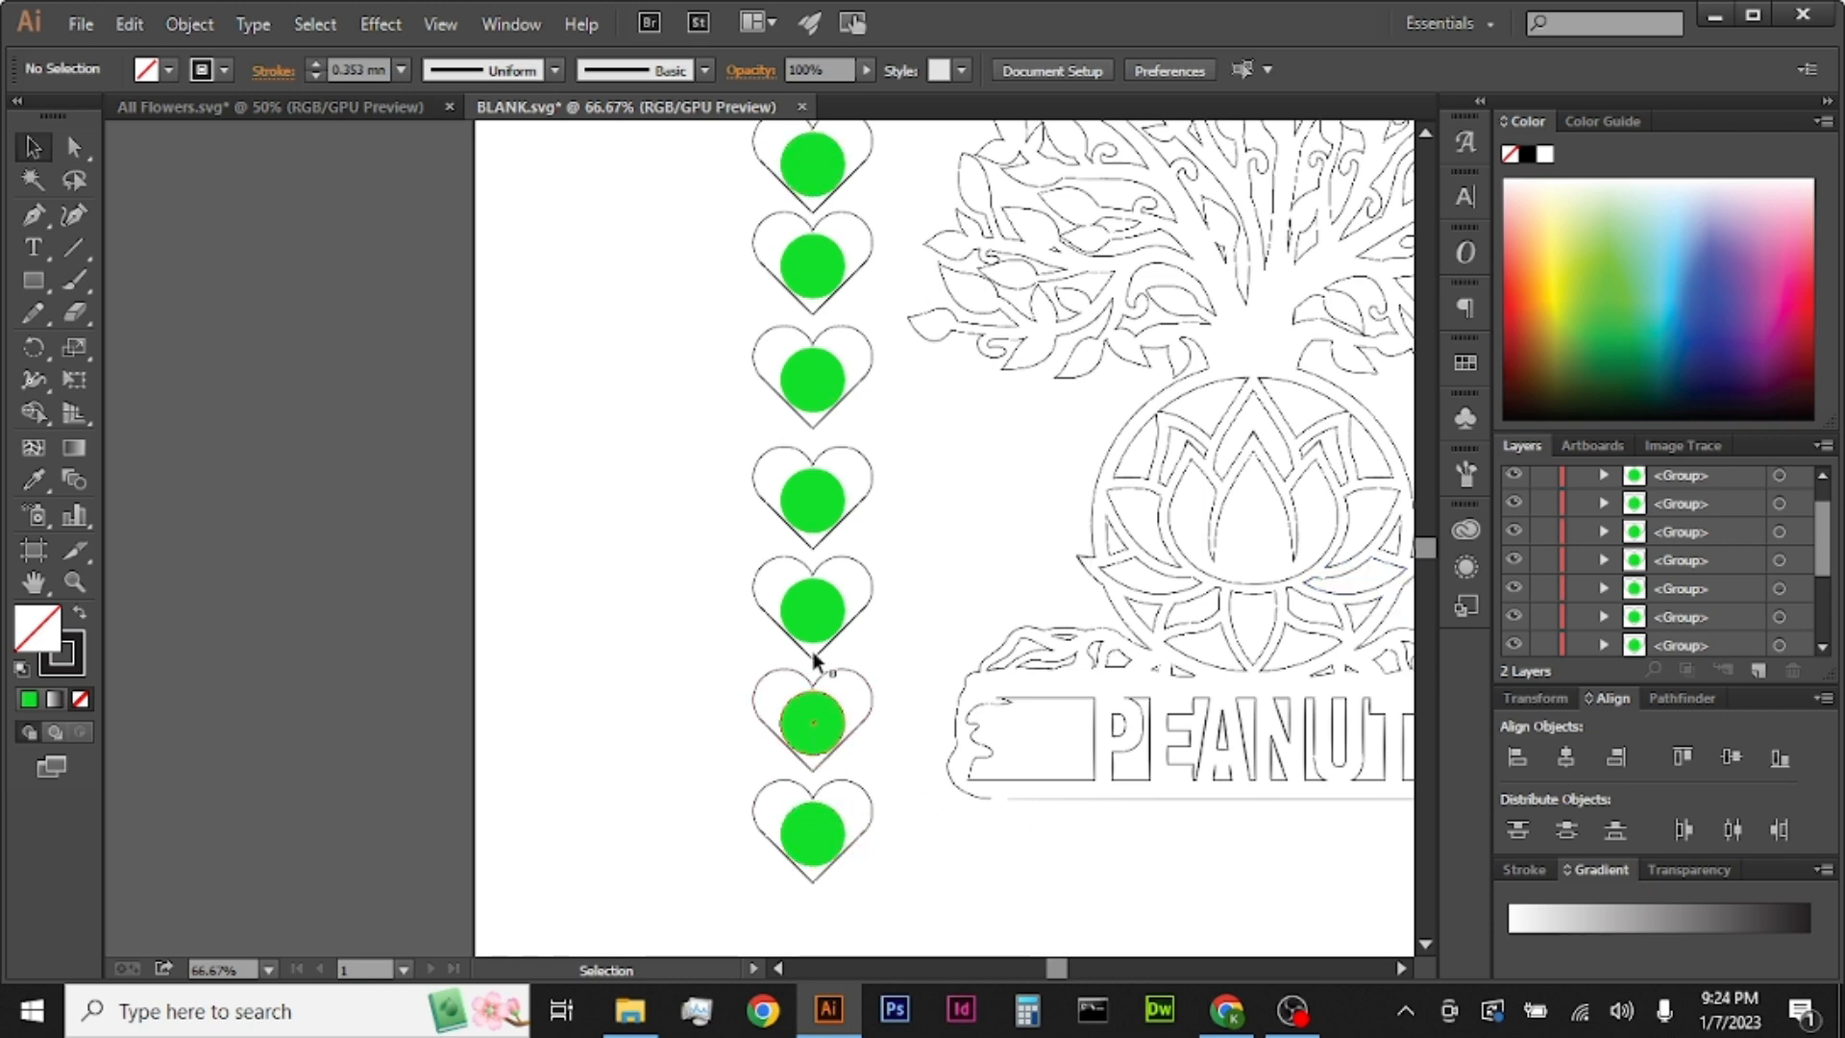
# Step: Move the hearts' green circles from Layer 2 into Layer 3 and hide Layer 3
pyautogui.scroll(3, 835, 363)
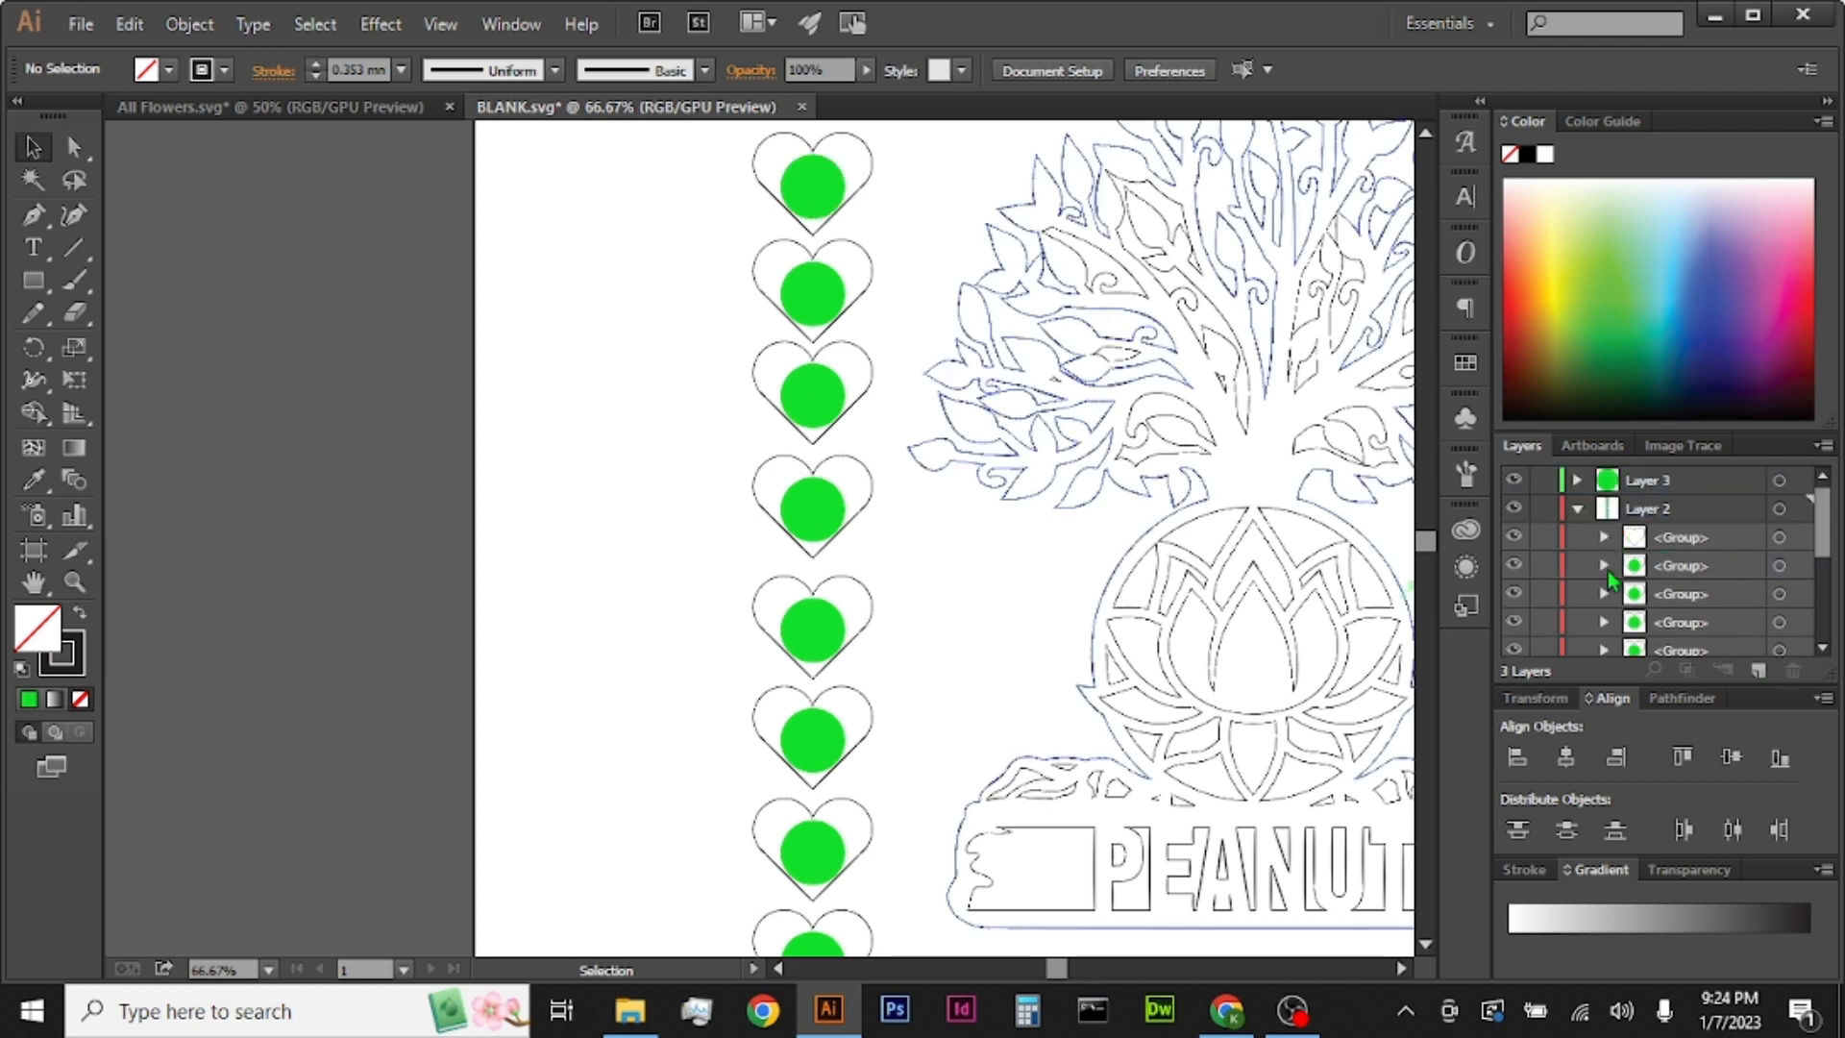
pyautogui.moveTo(1677, 640); pyautogui.dragTo(1684, 478)
pyautogui.click(1577, 508)
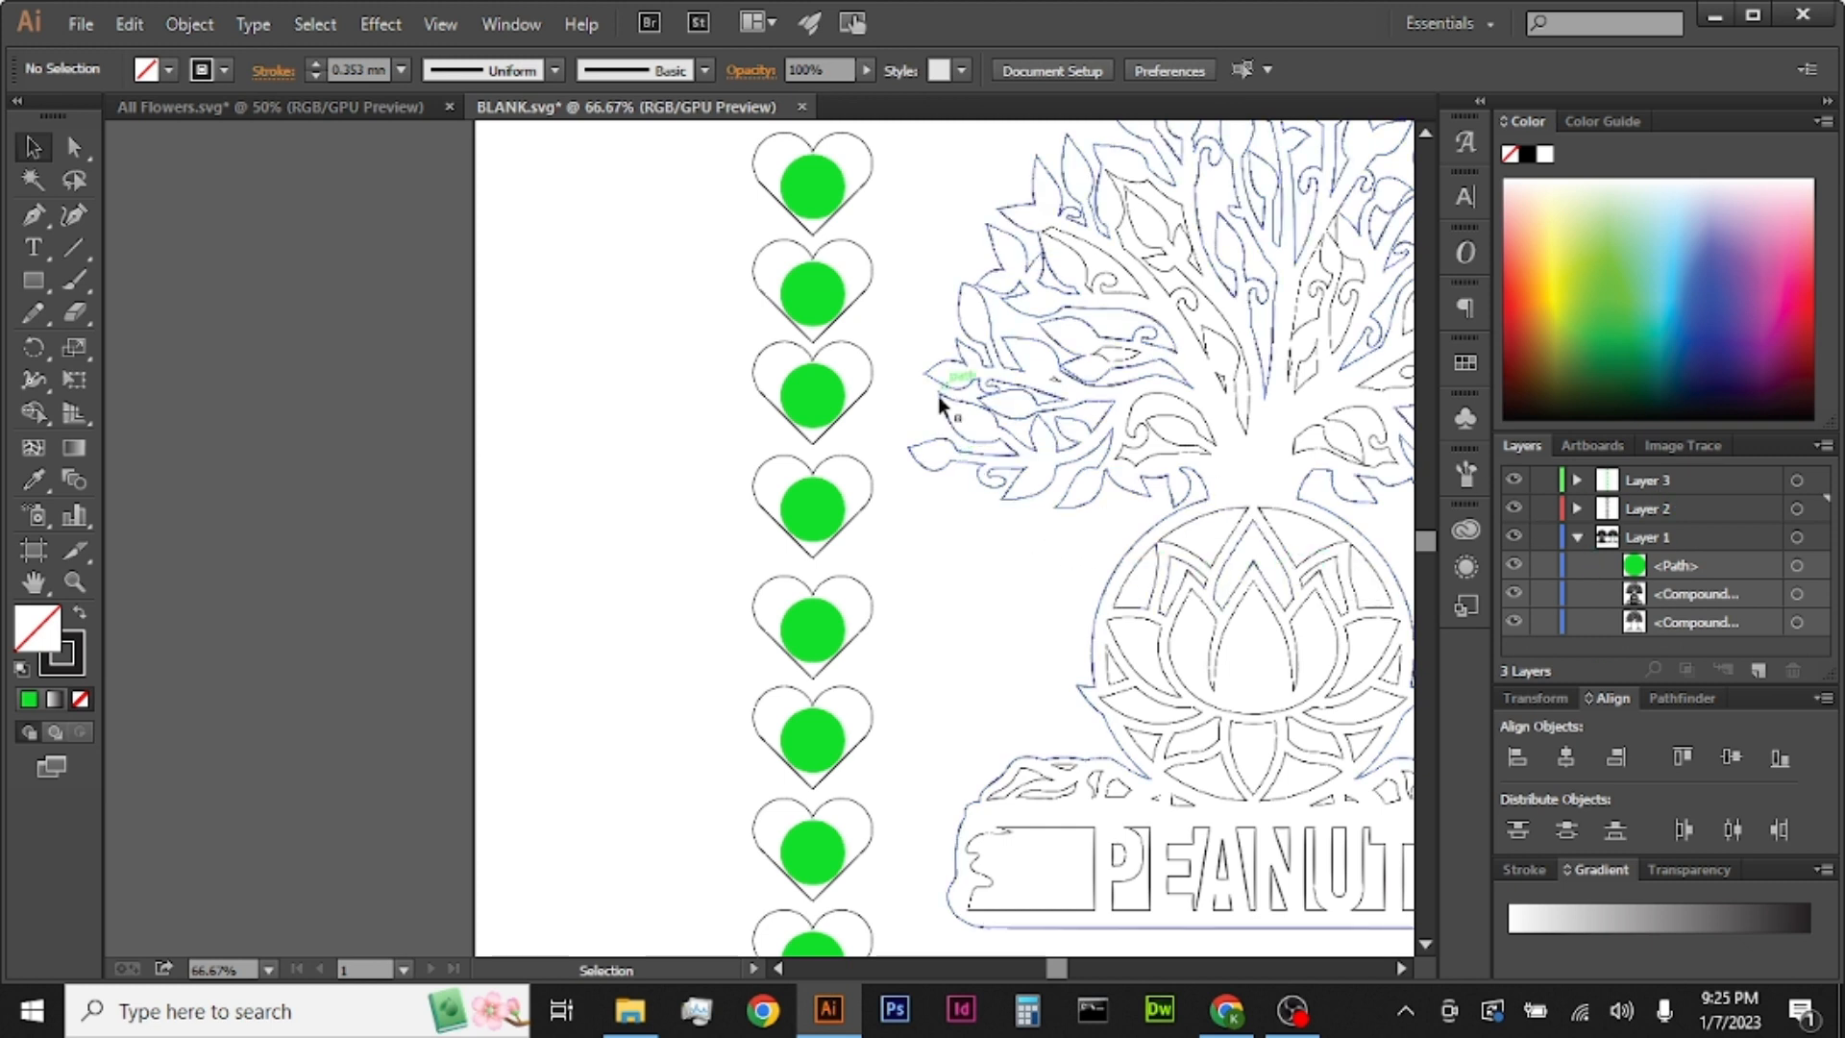
pyautogui.click(1516, 481)
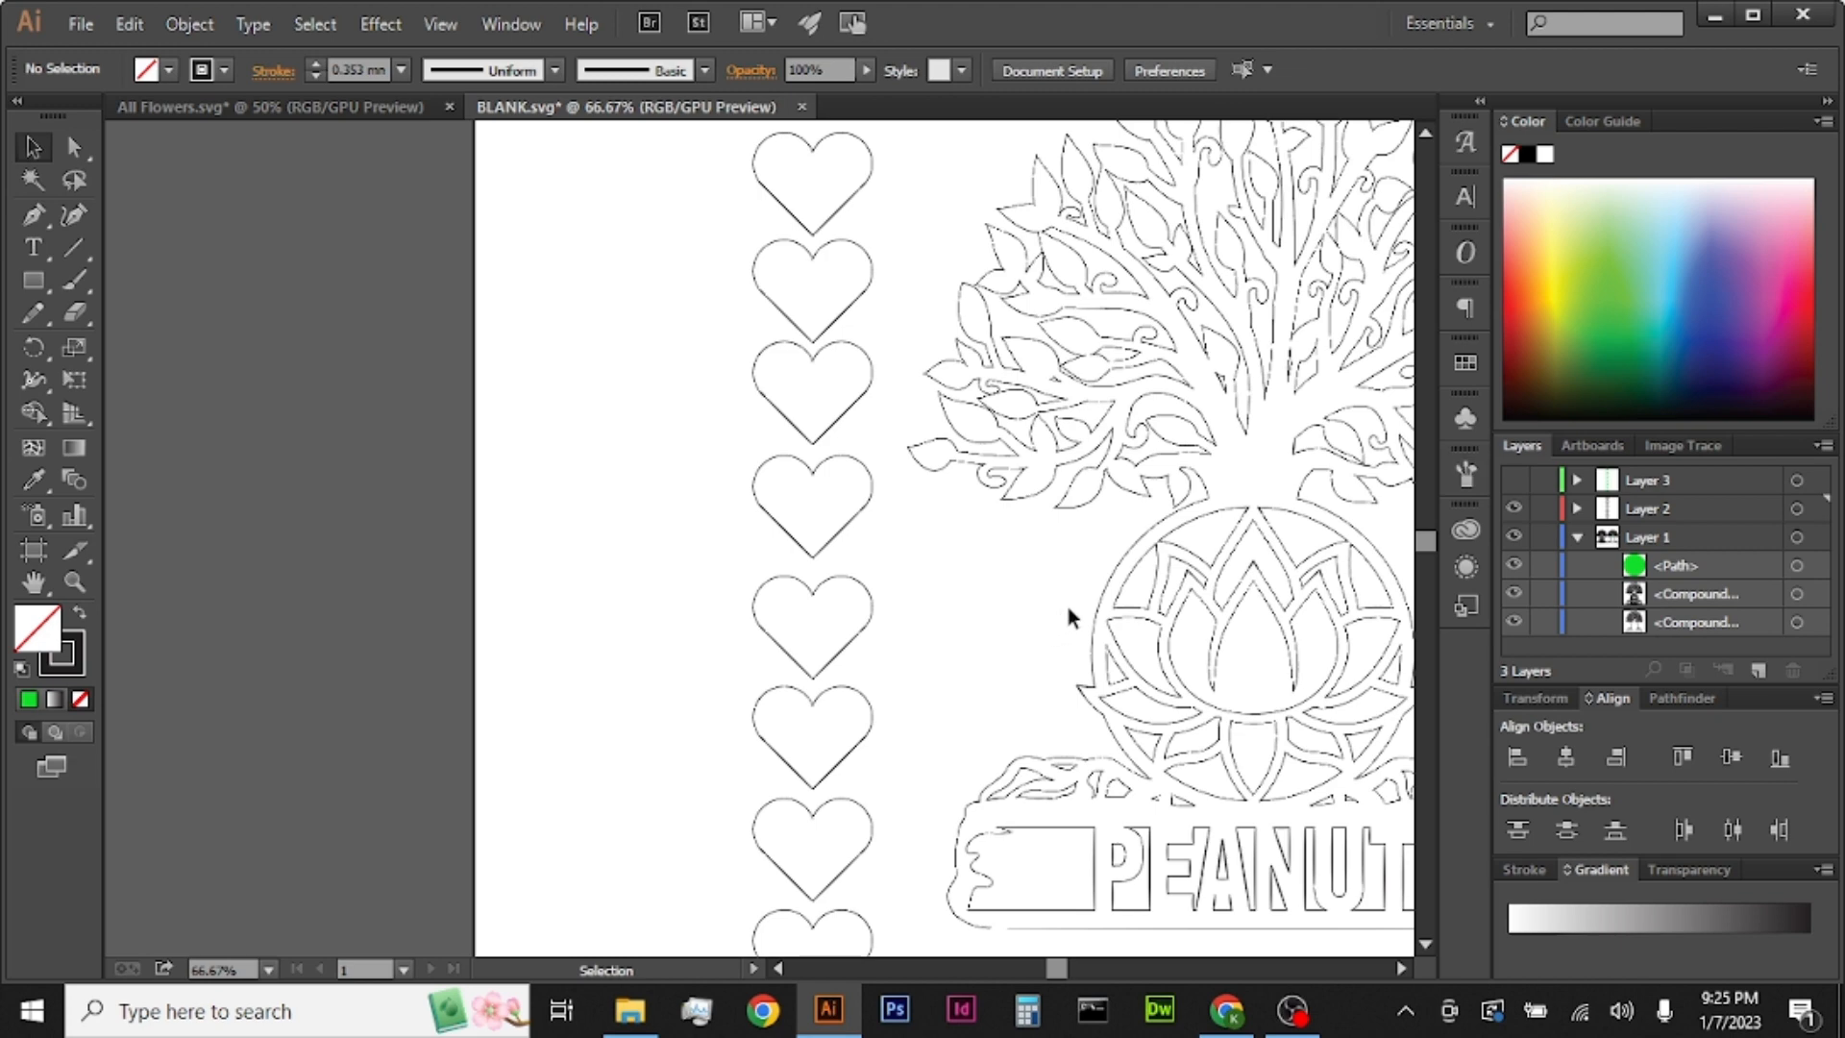
# Step: Add an area text box across the top heart and enter the first family member's name in 0.25 in Script MT Bold
pyautogui.scroll(-1, 1065, 601)
pyautogui.scroll(-1, 993, 690)
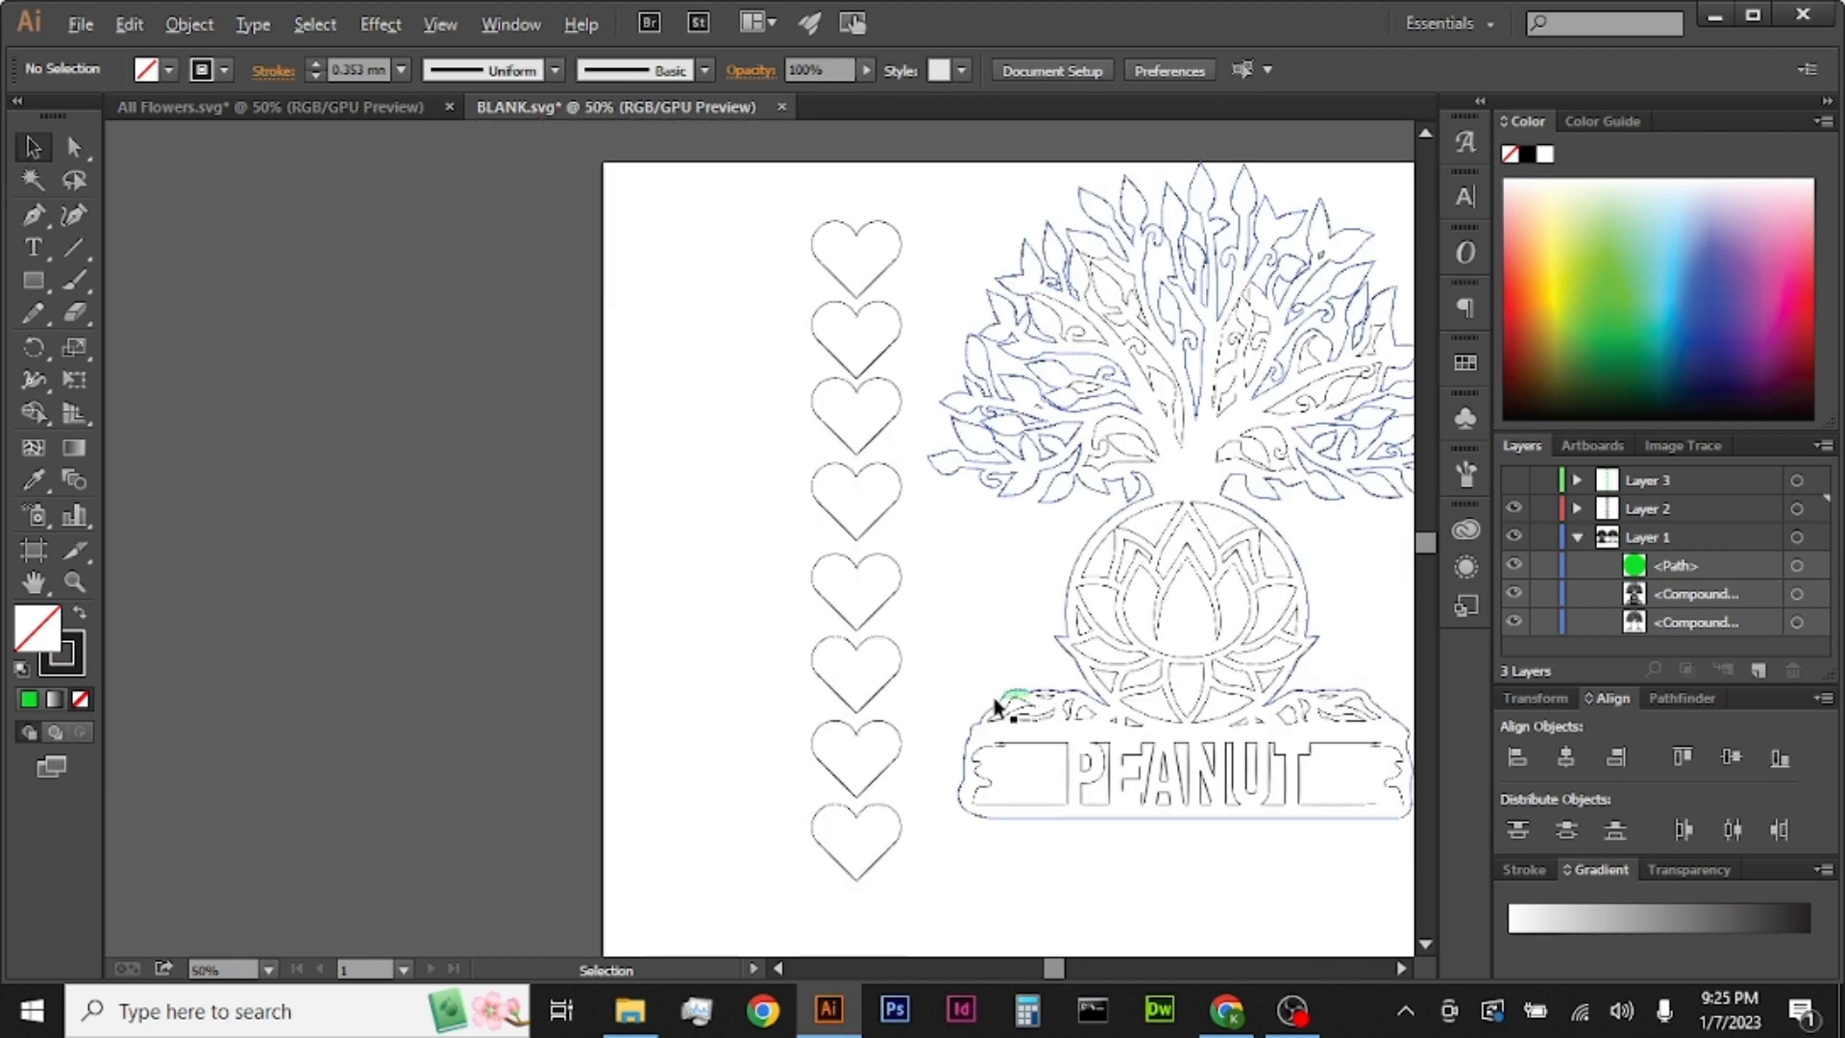
pyautogui.click(35, 248)
pyautogui.hotkey('ctrl', '+')
pyautogui.hotkey('ctrl', '+')
pyautogui.hotkey('ctrl', '+')
pyautogui.hotkey('ctrl', '+')
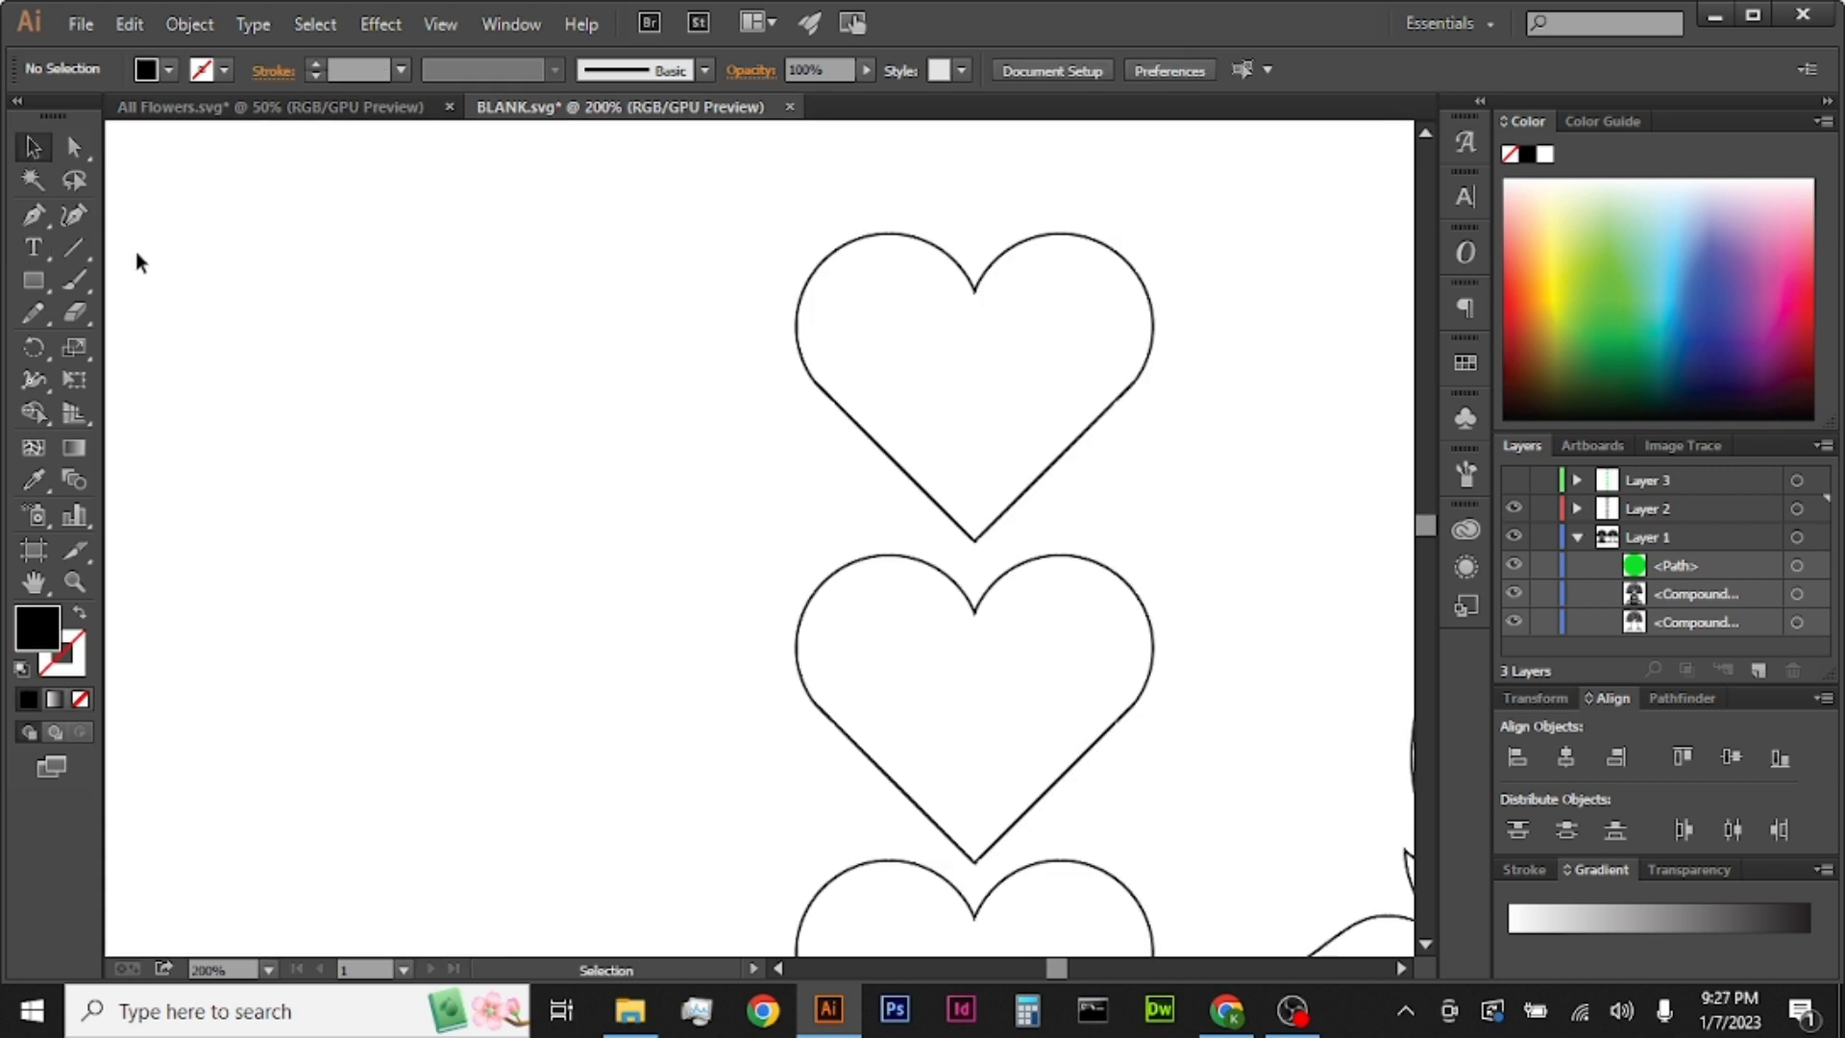
pyautogui.moveTo(791, 255); pyautogui.dragTo(1153, 421)
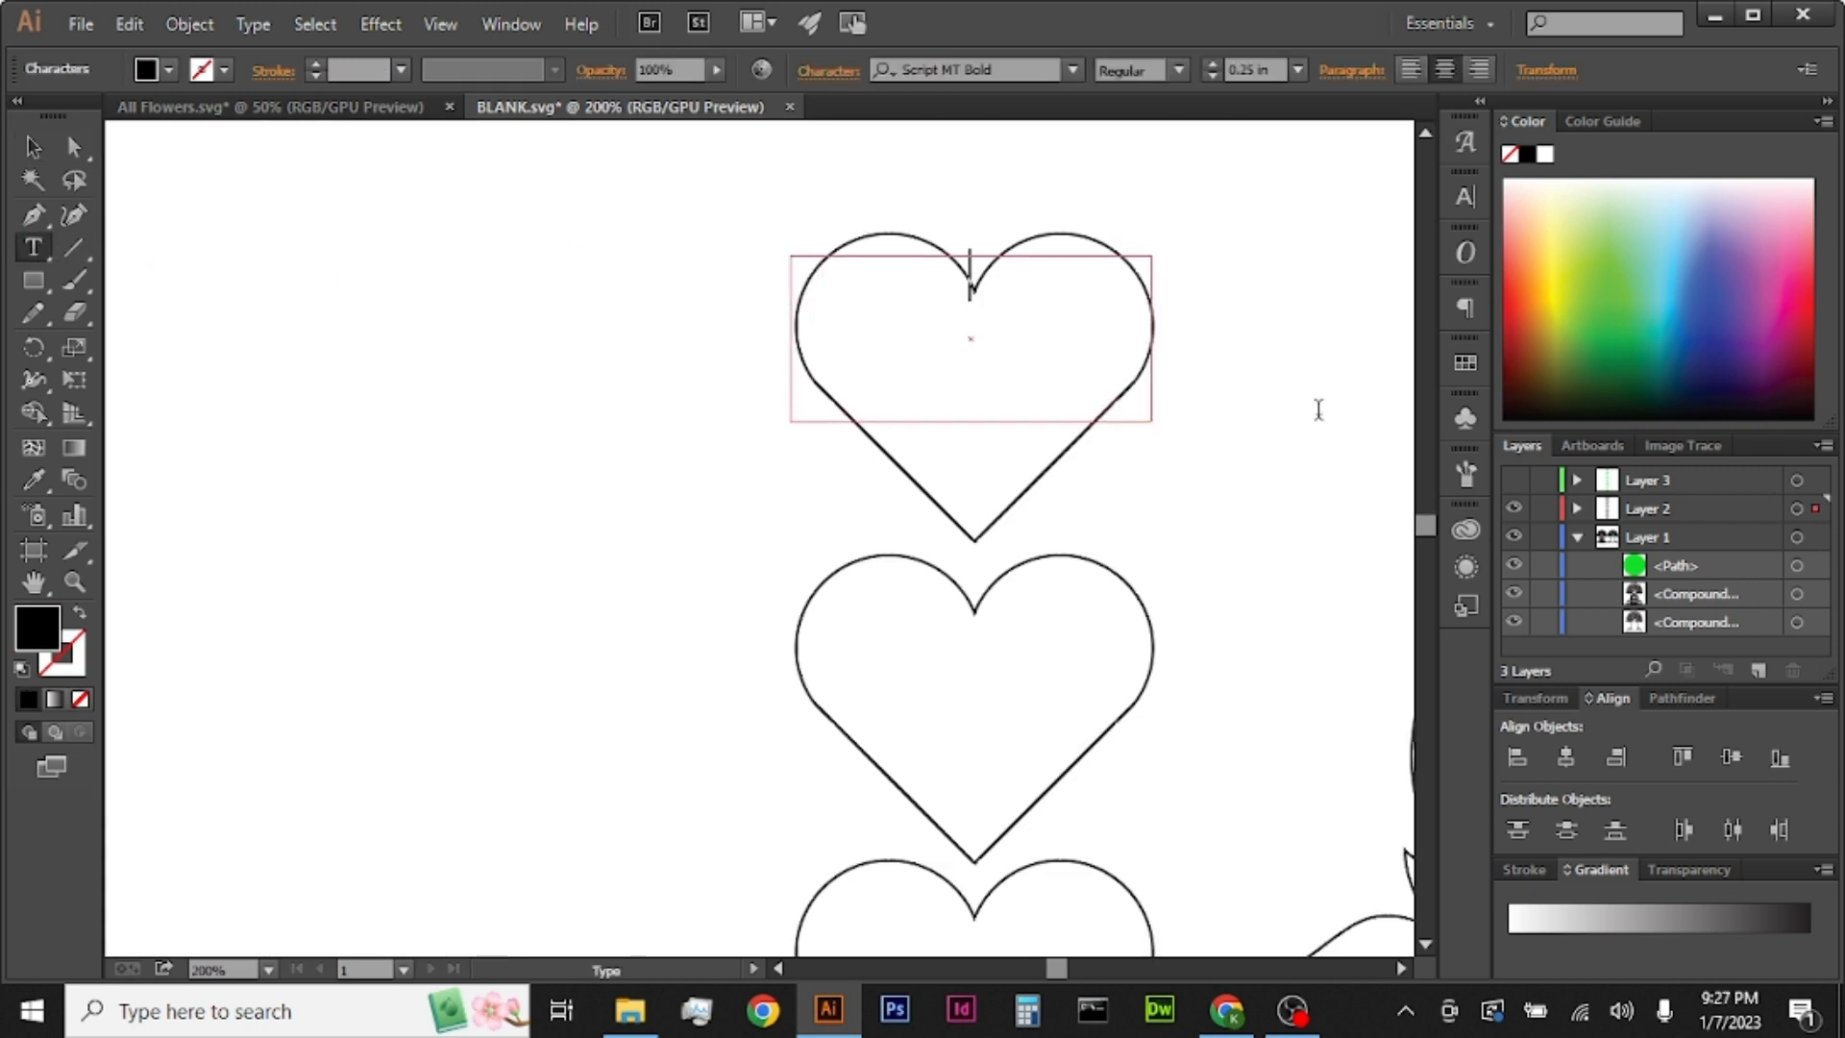
pyautogui.write('Ashley')
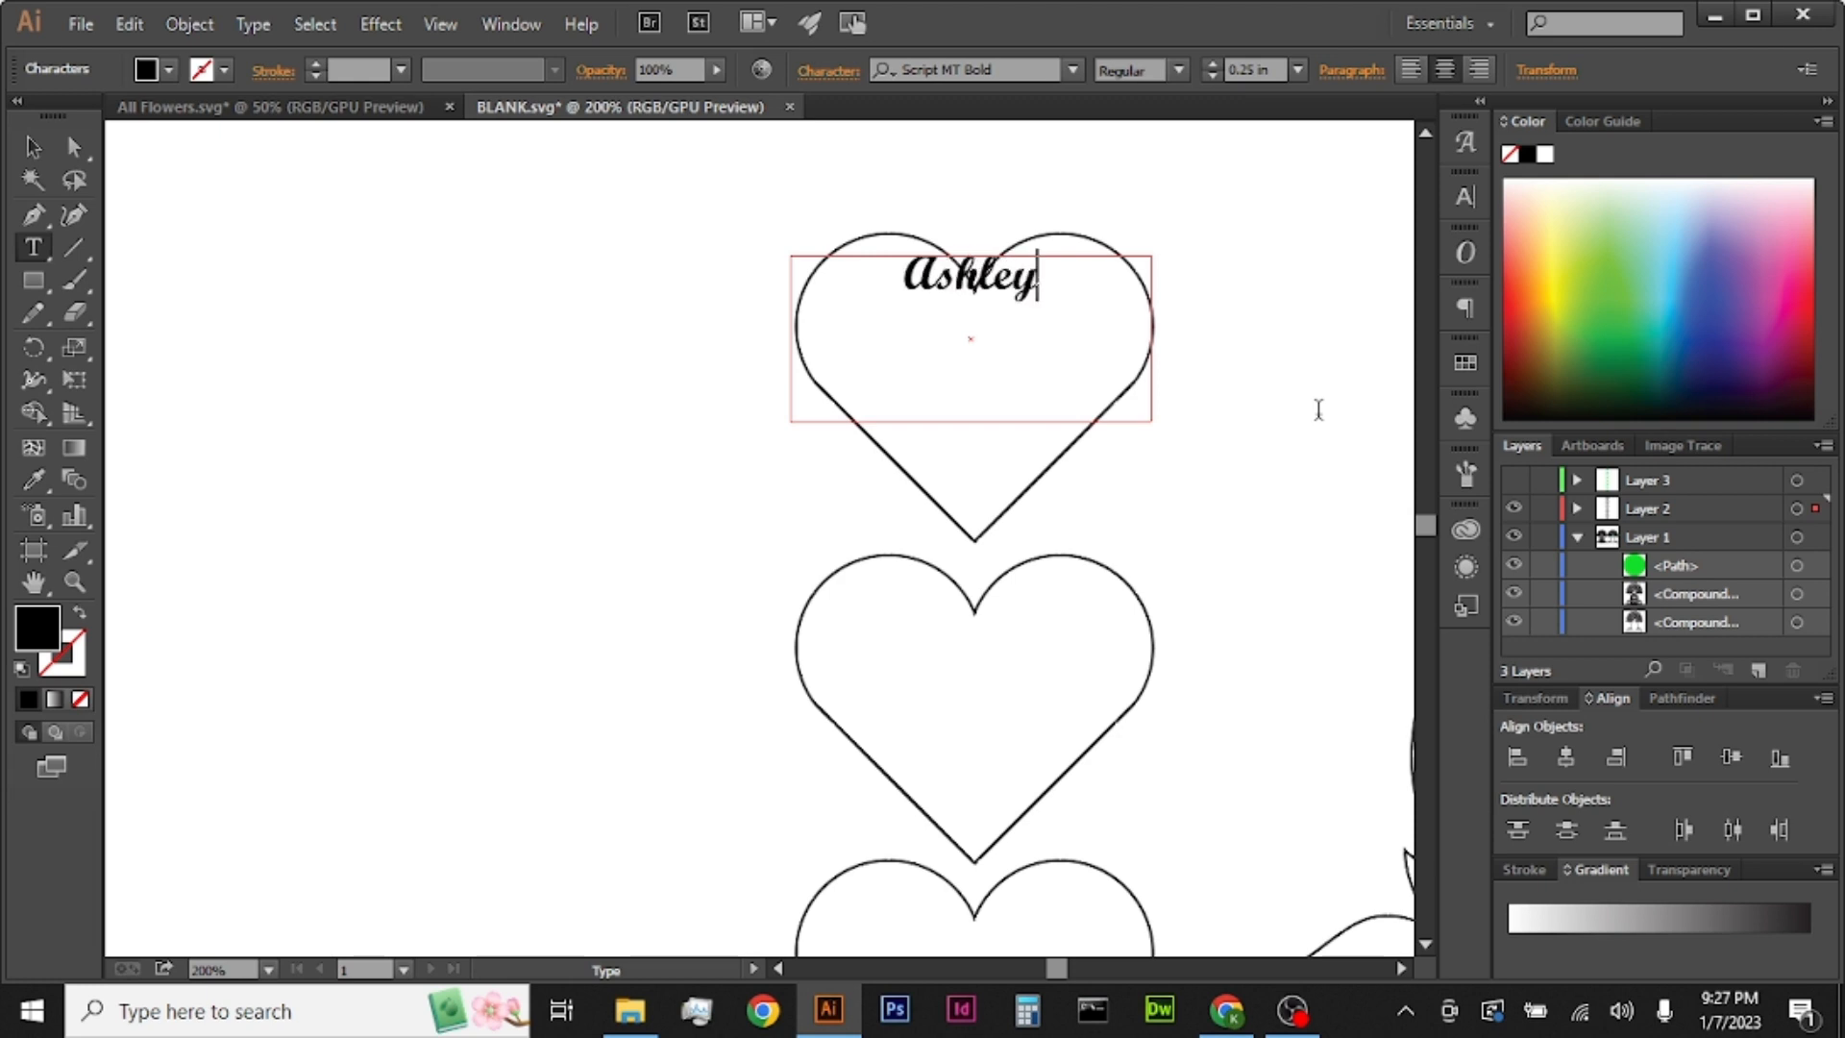
# Step: Fit the name's text box to the heart's width and set the font size to 0.375 in
pyautogui.click(33, 146)
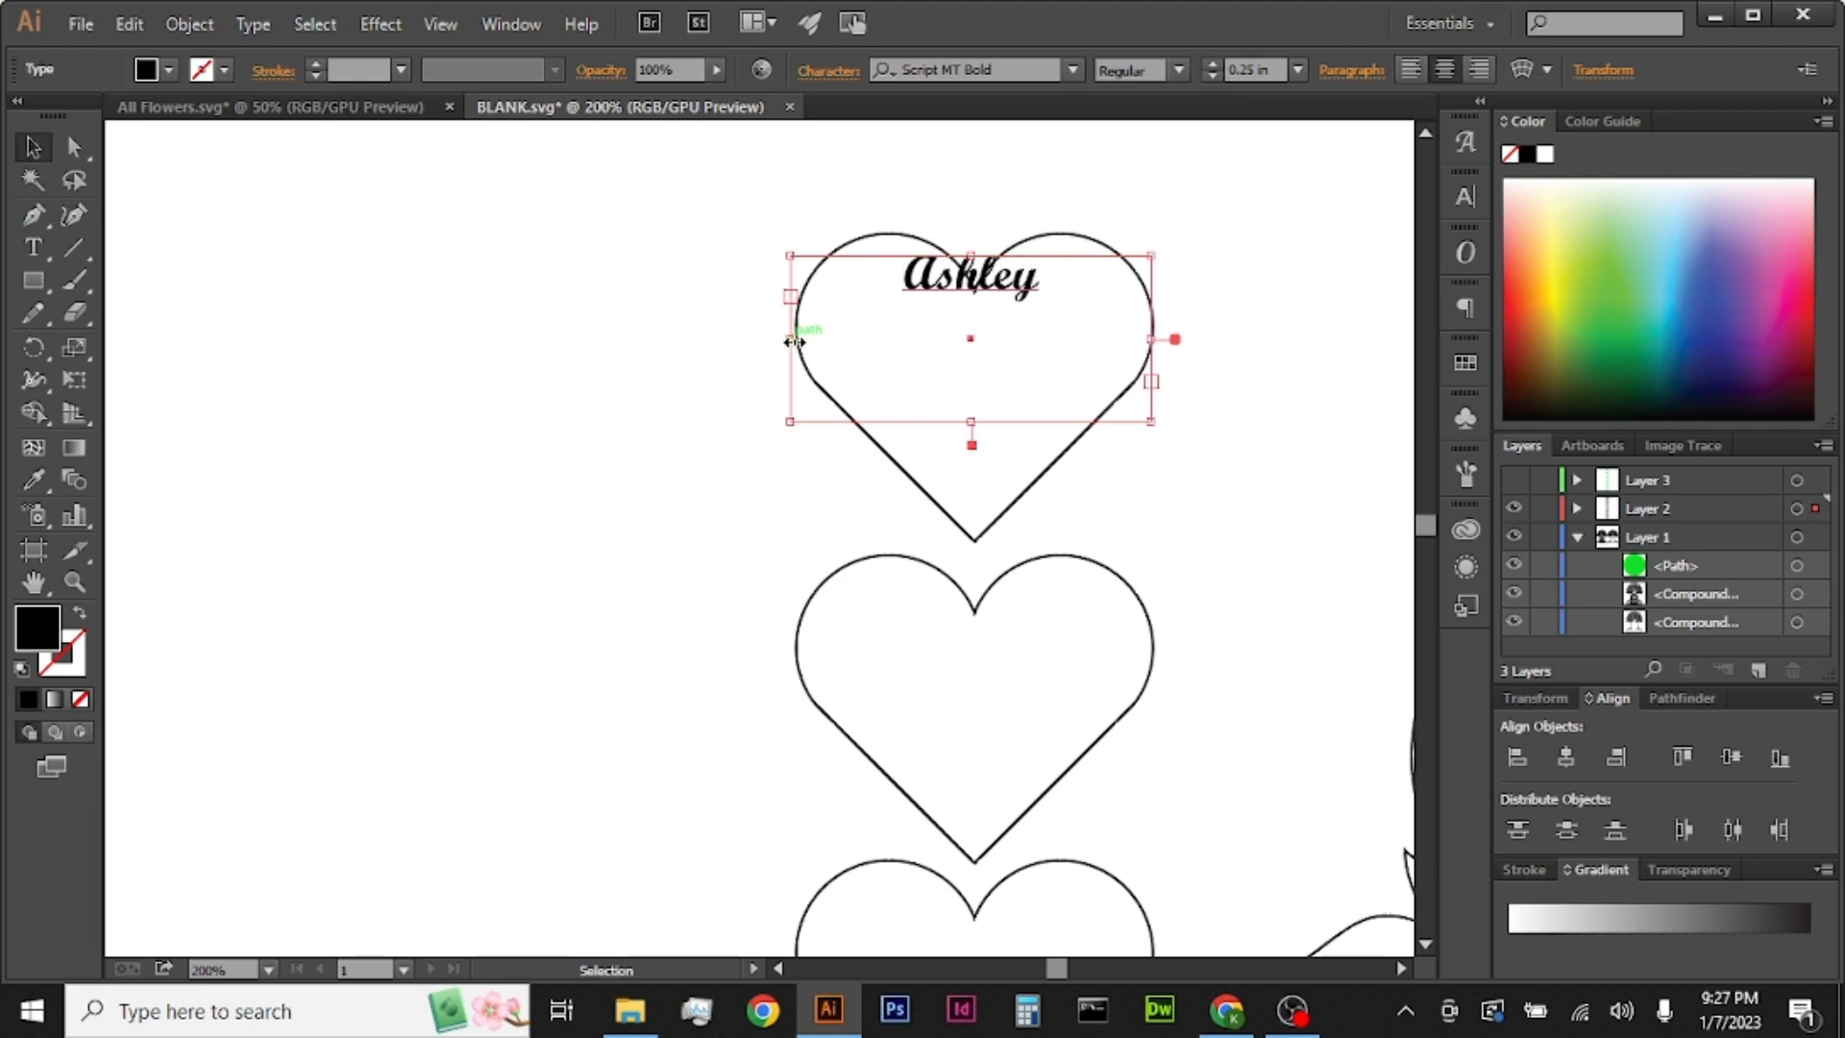
pyautogui.moveTo(794, 341); pyautogui.dragTo(798, 340)
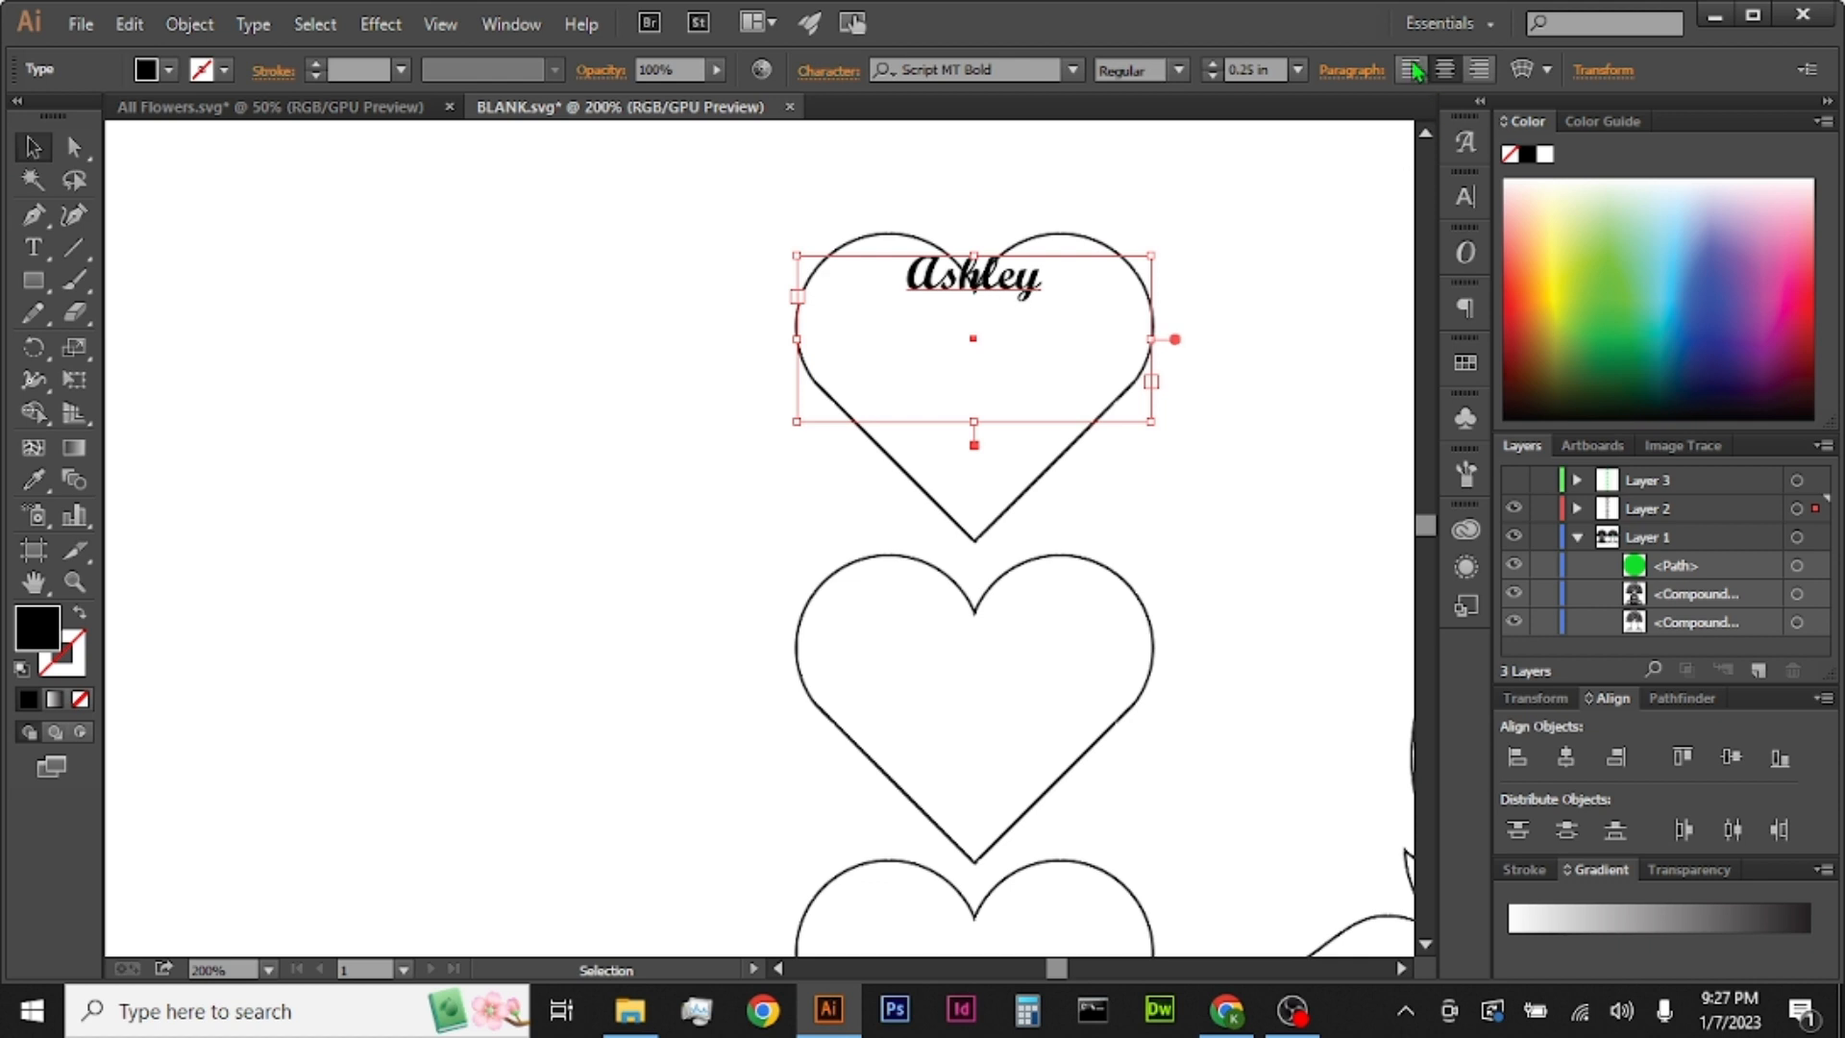
pyautogui.click(1211, 64)
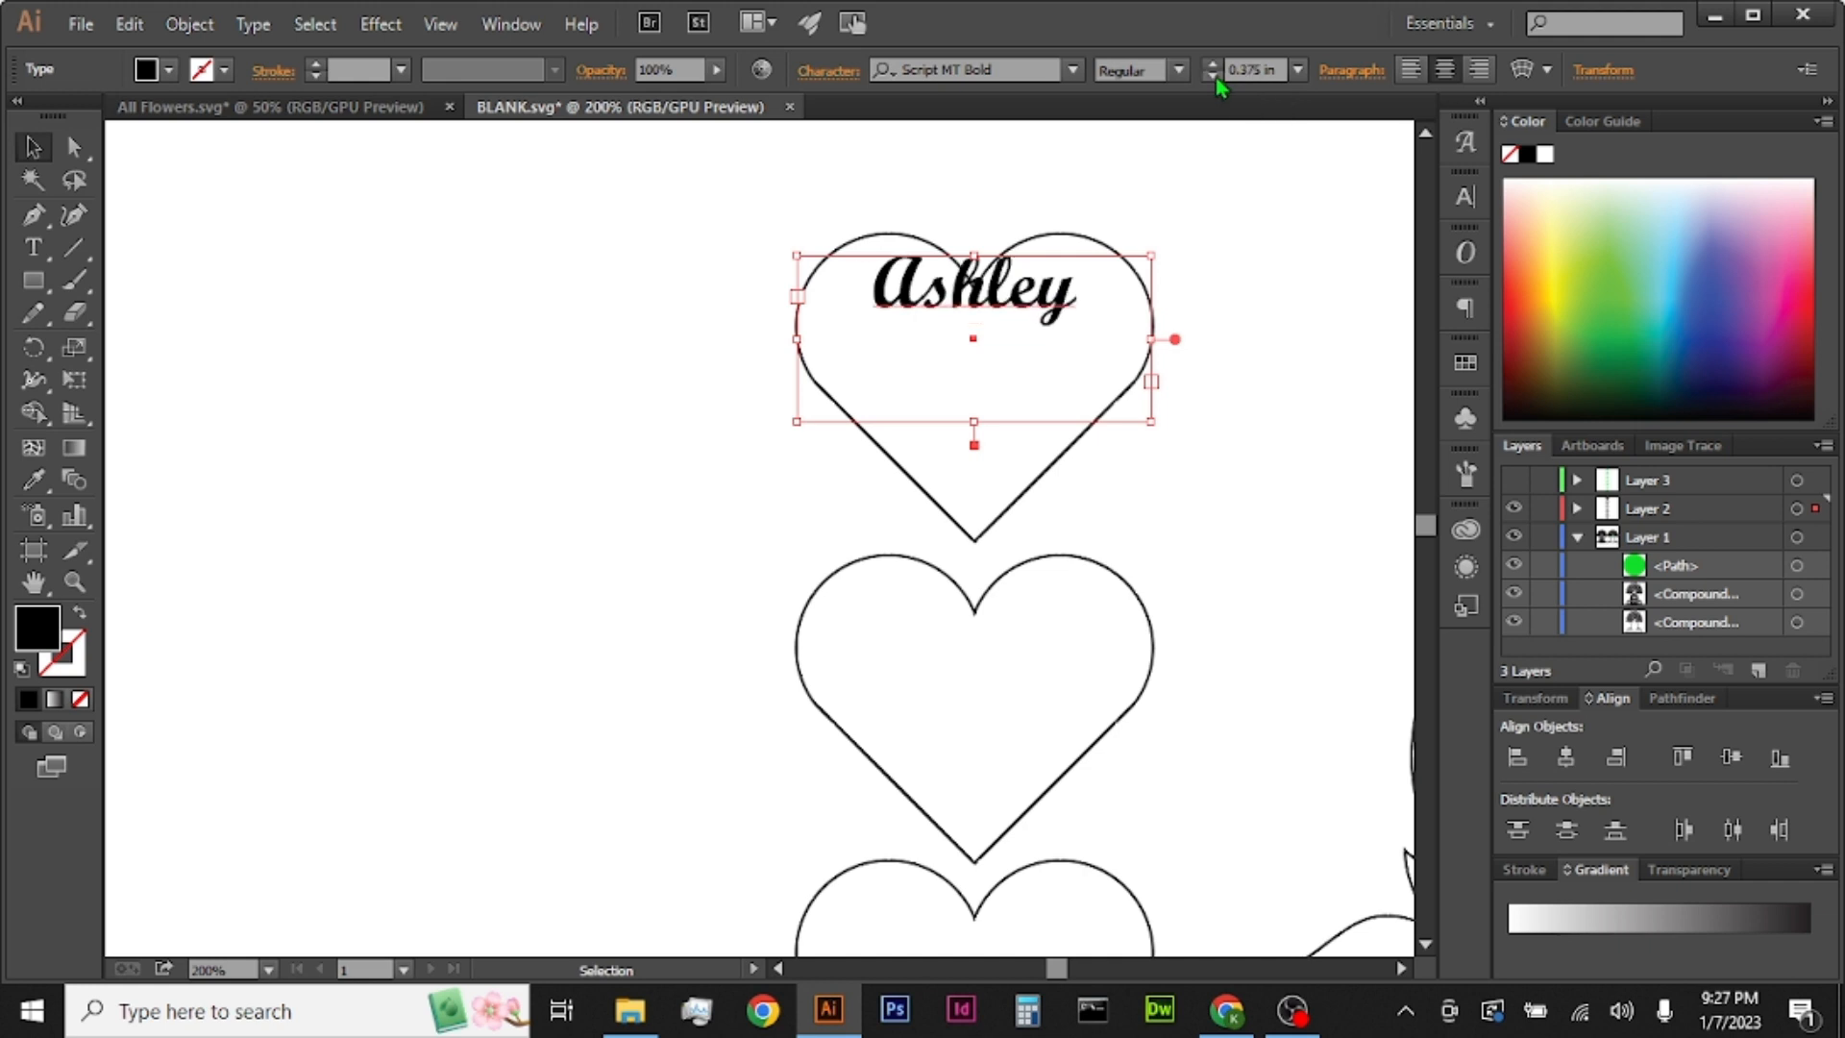
# Step: Nudge the name down below the heart's notch and extend its text box to the heart's bottom point
pyautogui.press('Down')
pyautogui.press('Down')
pyautogui.press('Down')
pyautogui.press('Down')
pyautogui.press('Down')
pyautogui.press('Down')
pyautogui.press('Down')
pyautogui.press('Down')
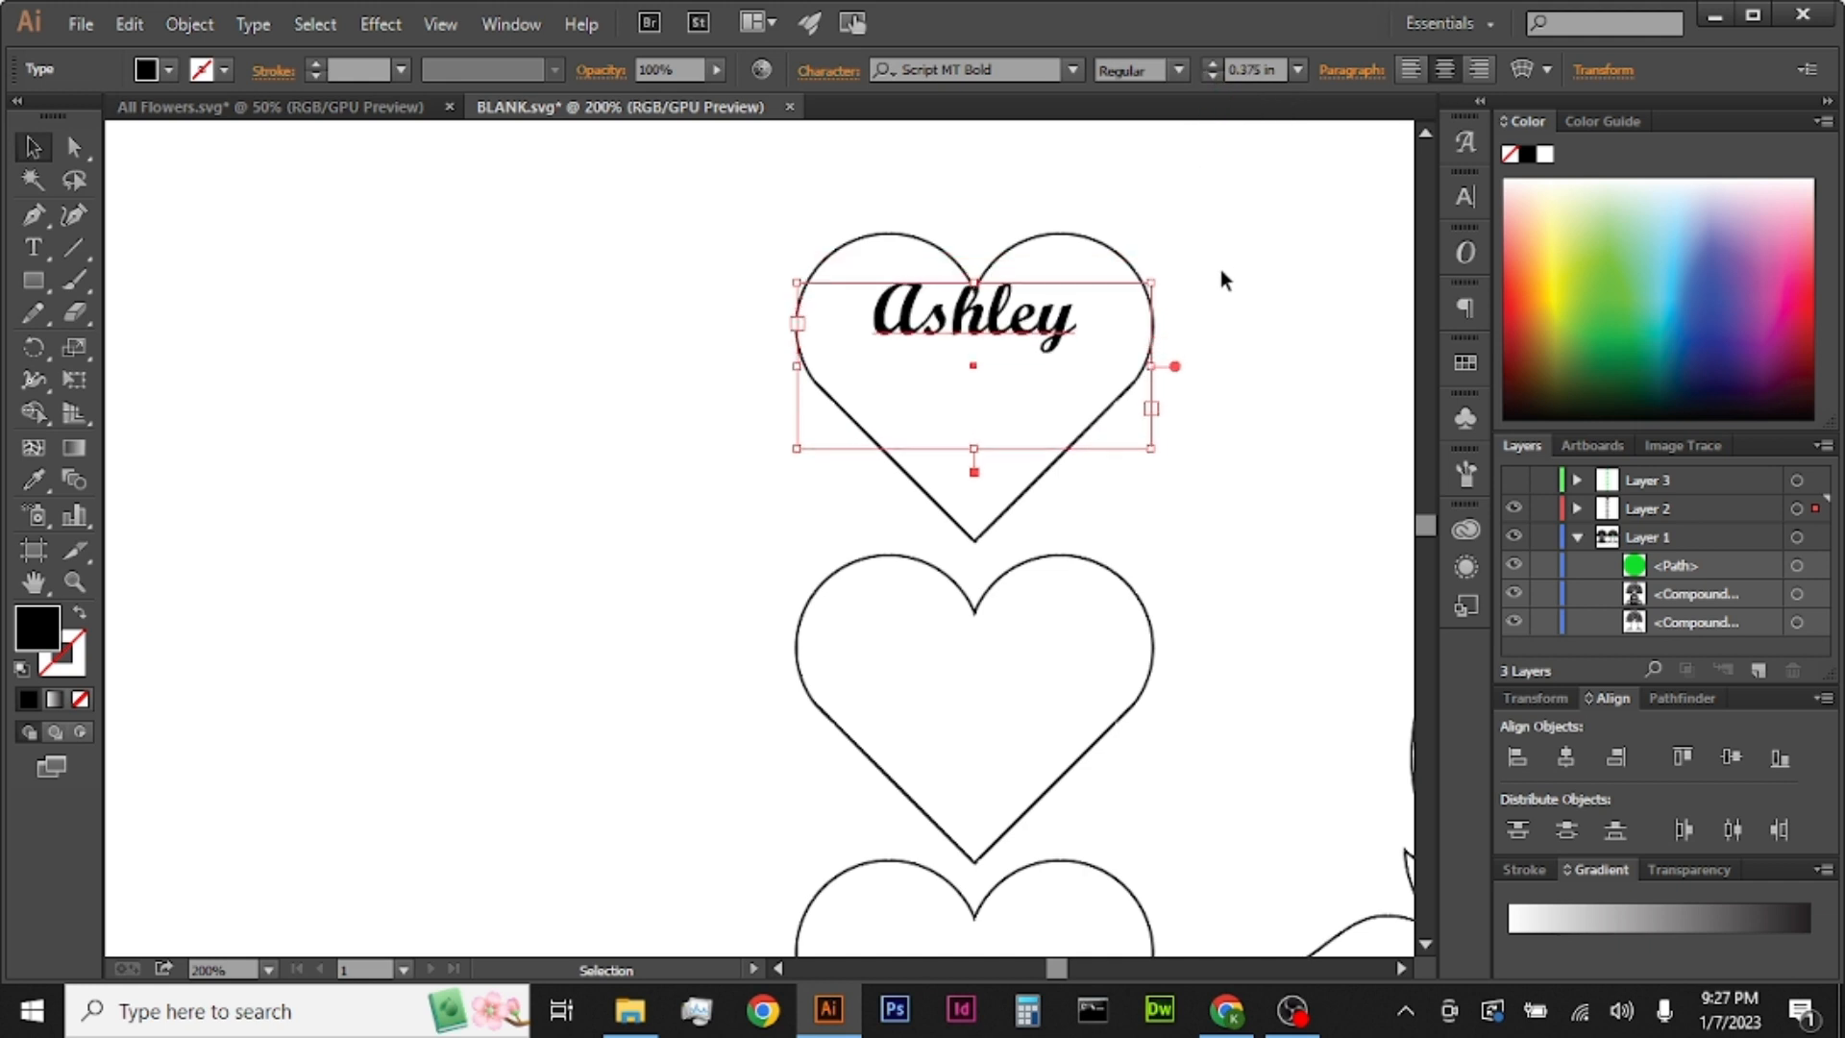
pyautogui.press('Down')
pyautogui.press('Down')
pyautogui.press('Down')
pyautogui.press('Down')
pyautogui.press('Down')
pyautogui.press('Down')
pyautogui.press('Down')
pyautogui.press('Down')
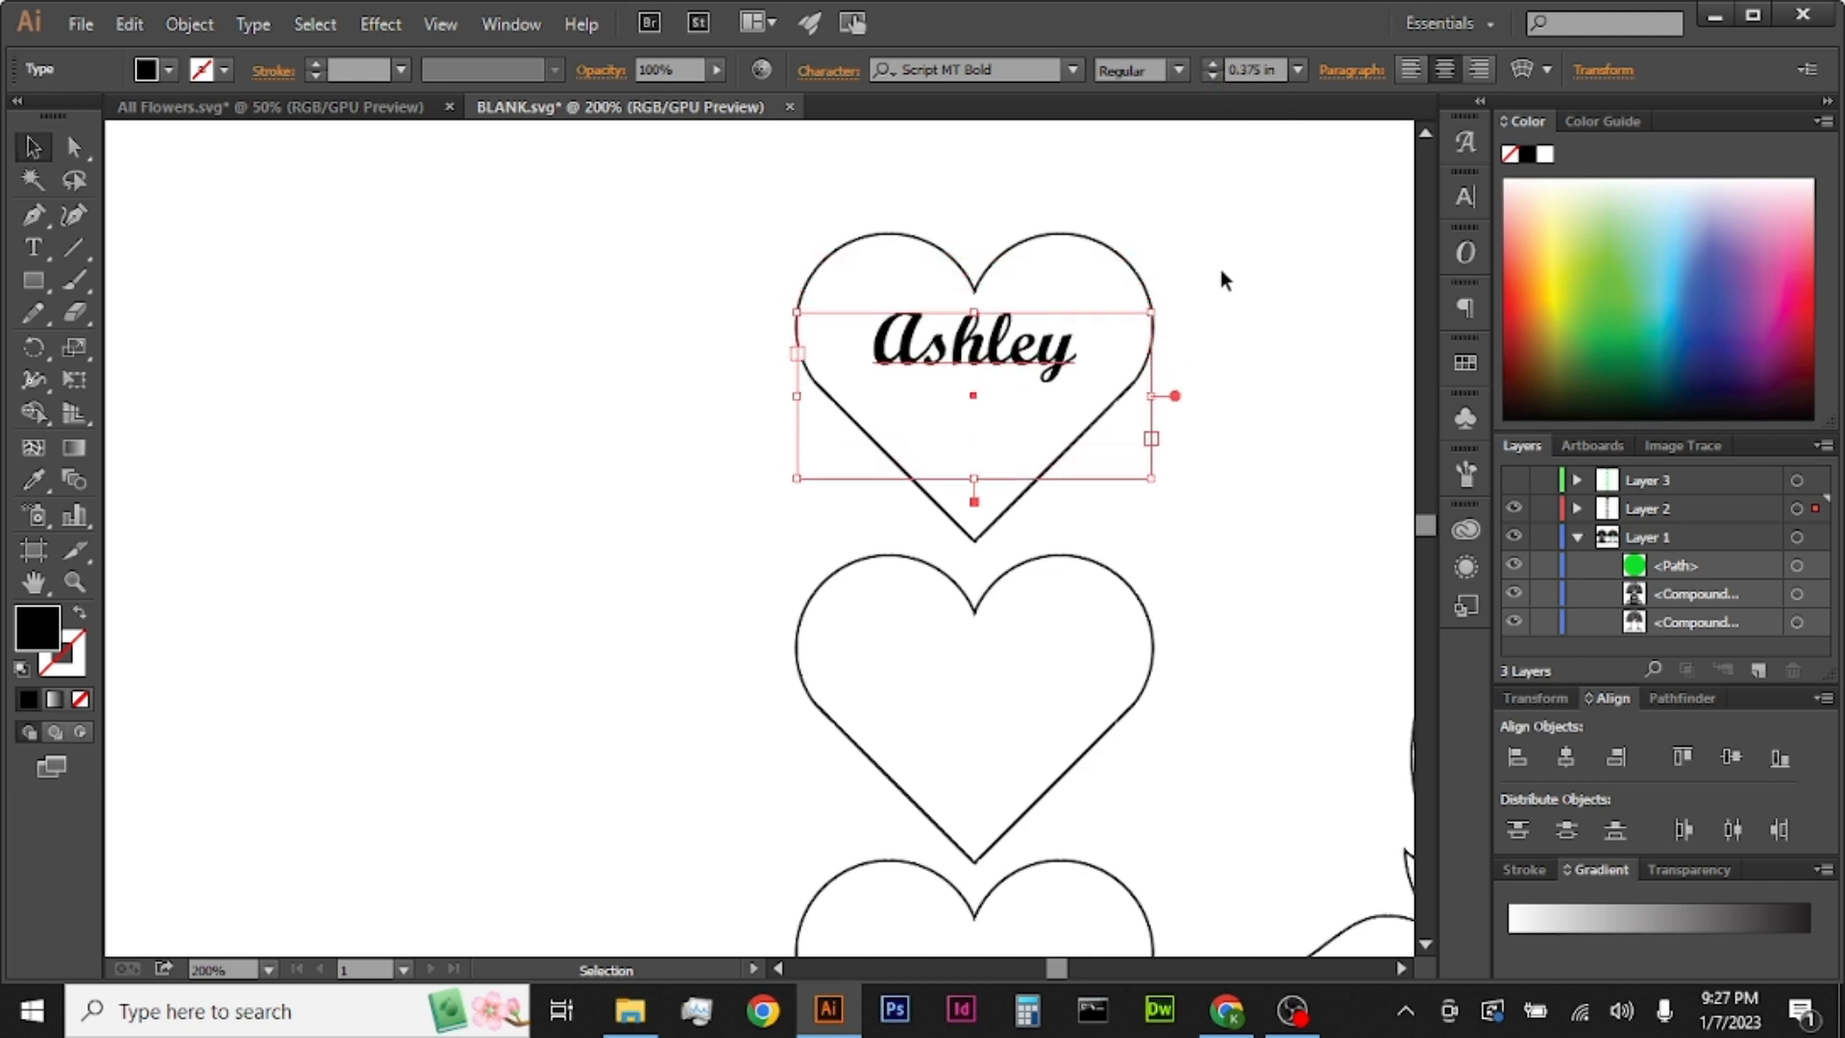
pyautogui.press('Down')
pyautogui.press('Down')
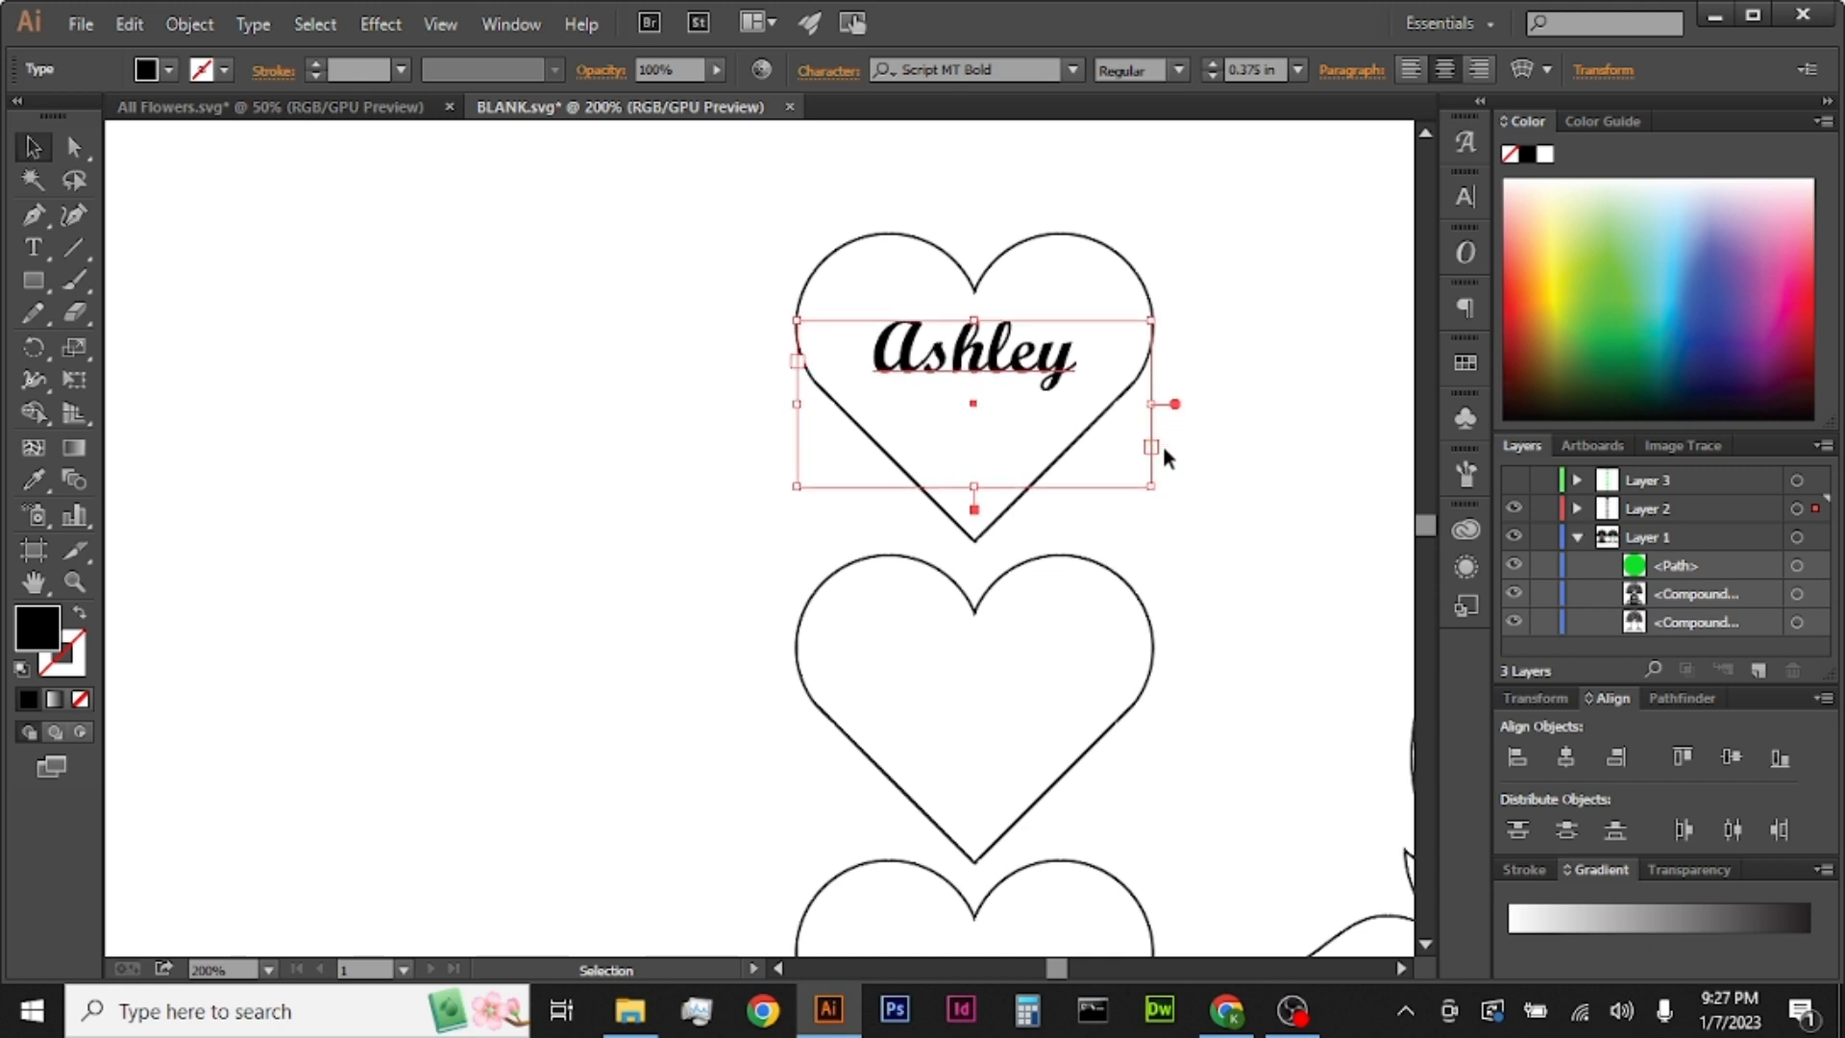
pyautogui.moveTo(973, 486); pyautogui.dragTo(974, 541)
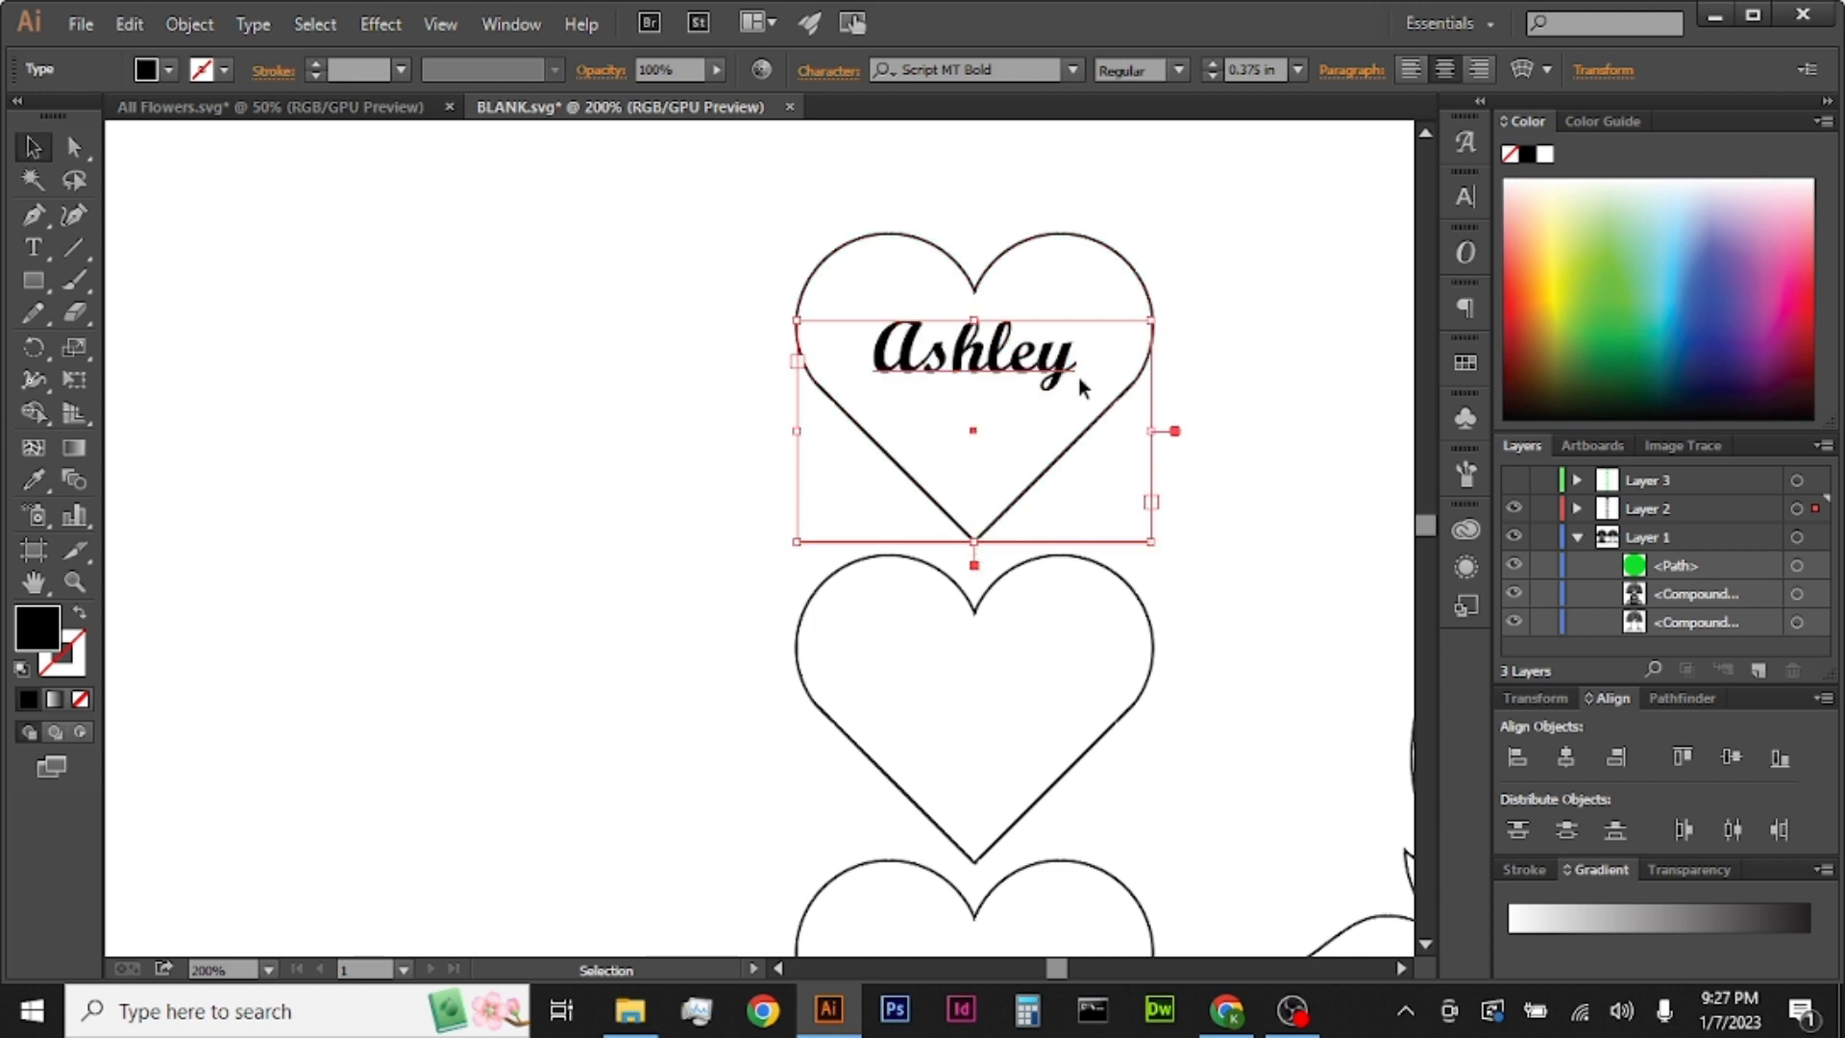
# Step: Copy the name text into the second heart and replace it with the second family member's name
pyautogui.scroll(-2, 1082, 410)
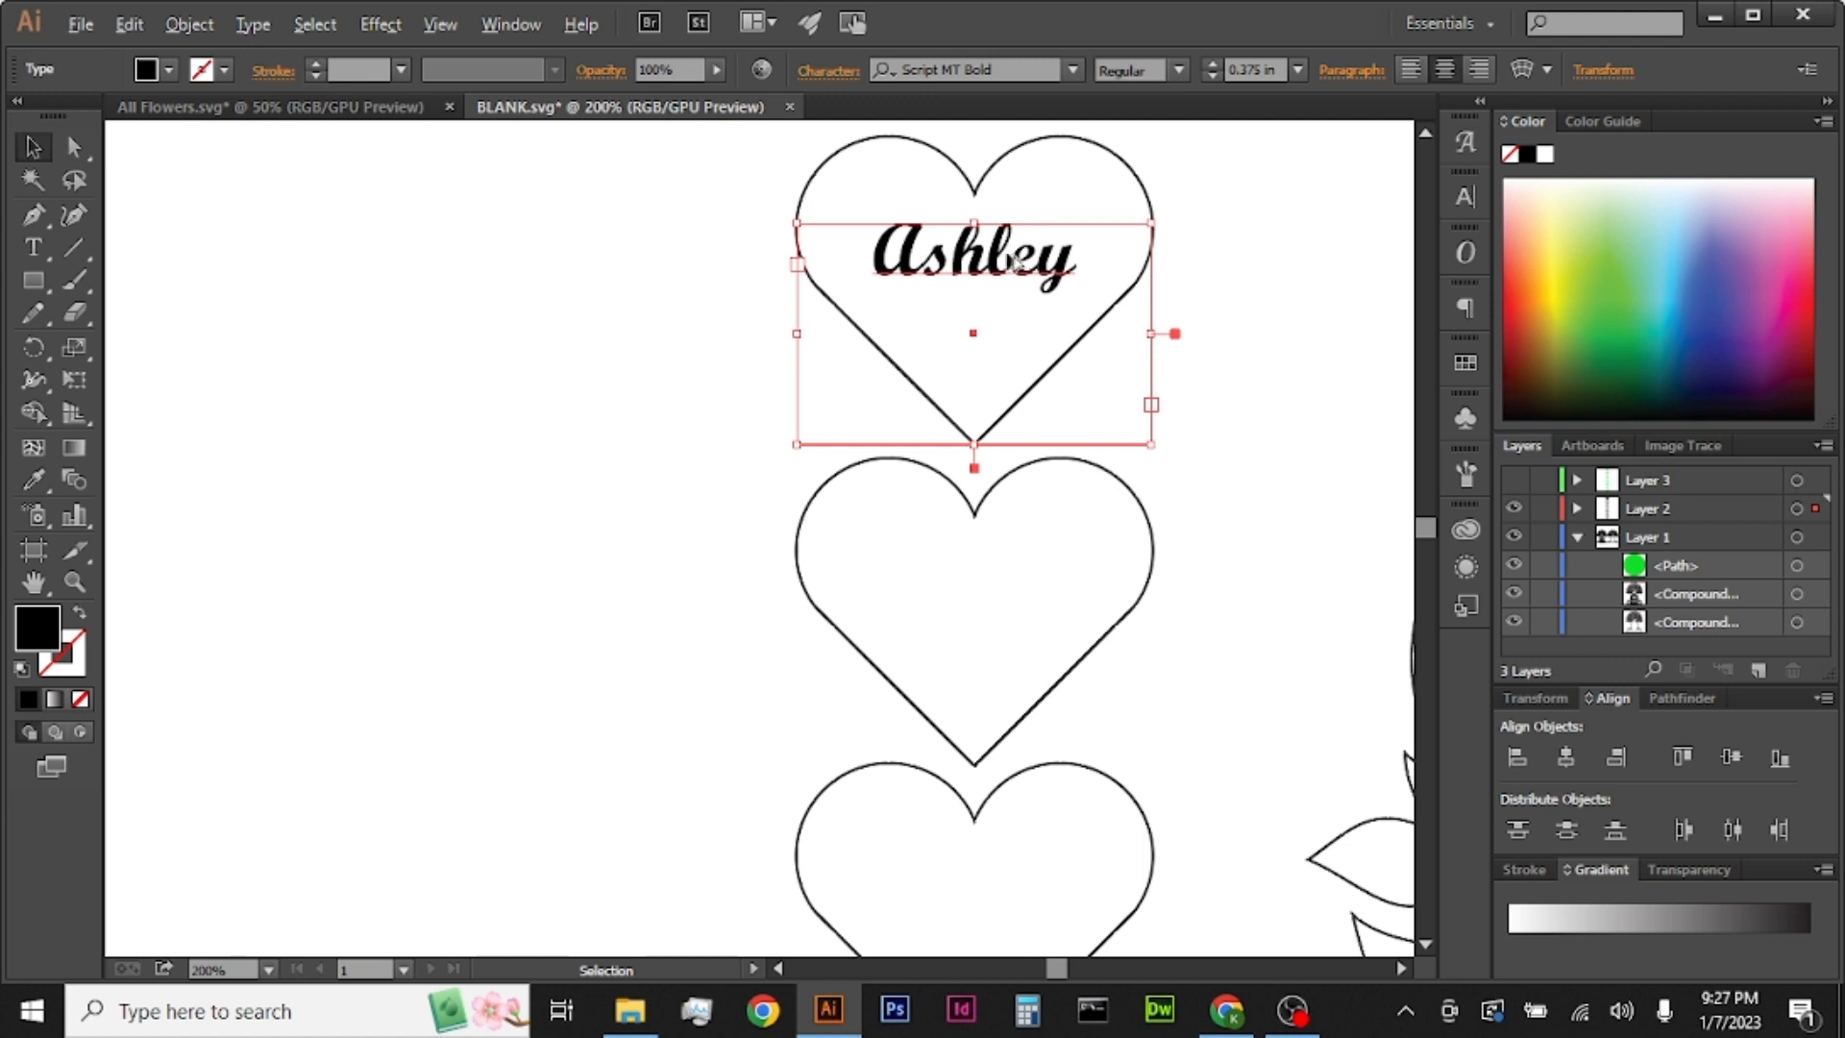
pyautogui.moveTo(984, 257); pyautogui.dragTo(983, 567)
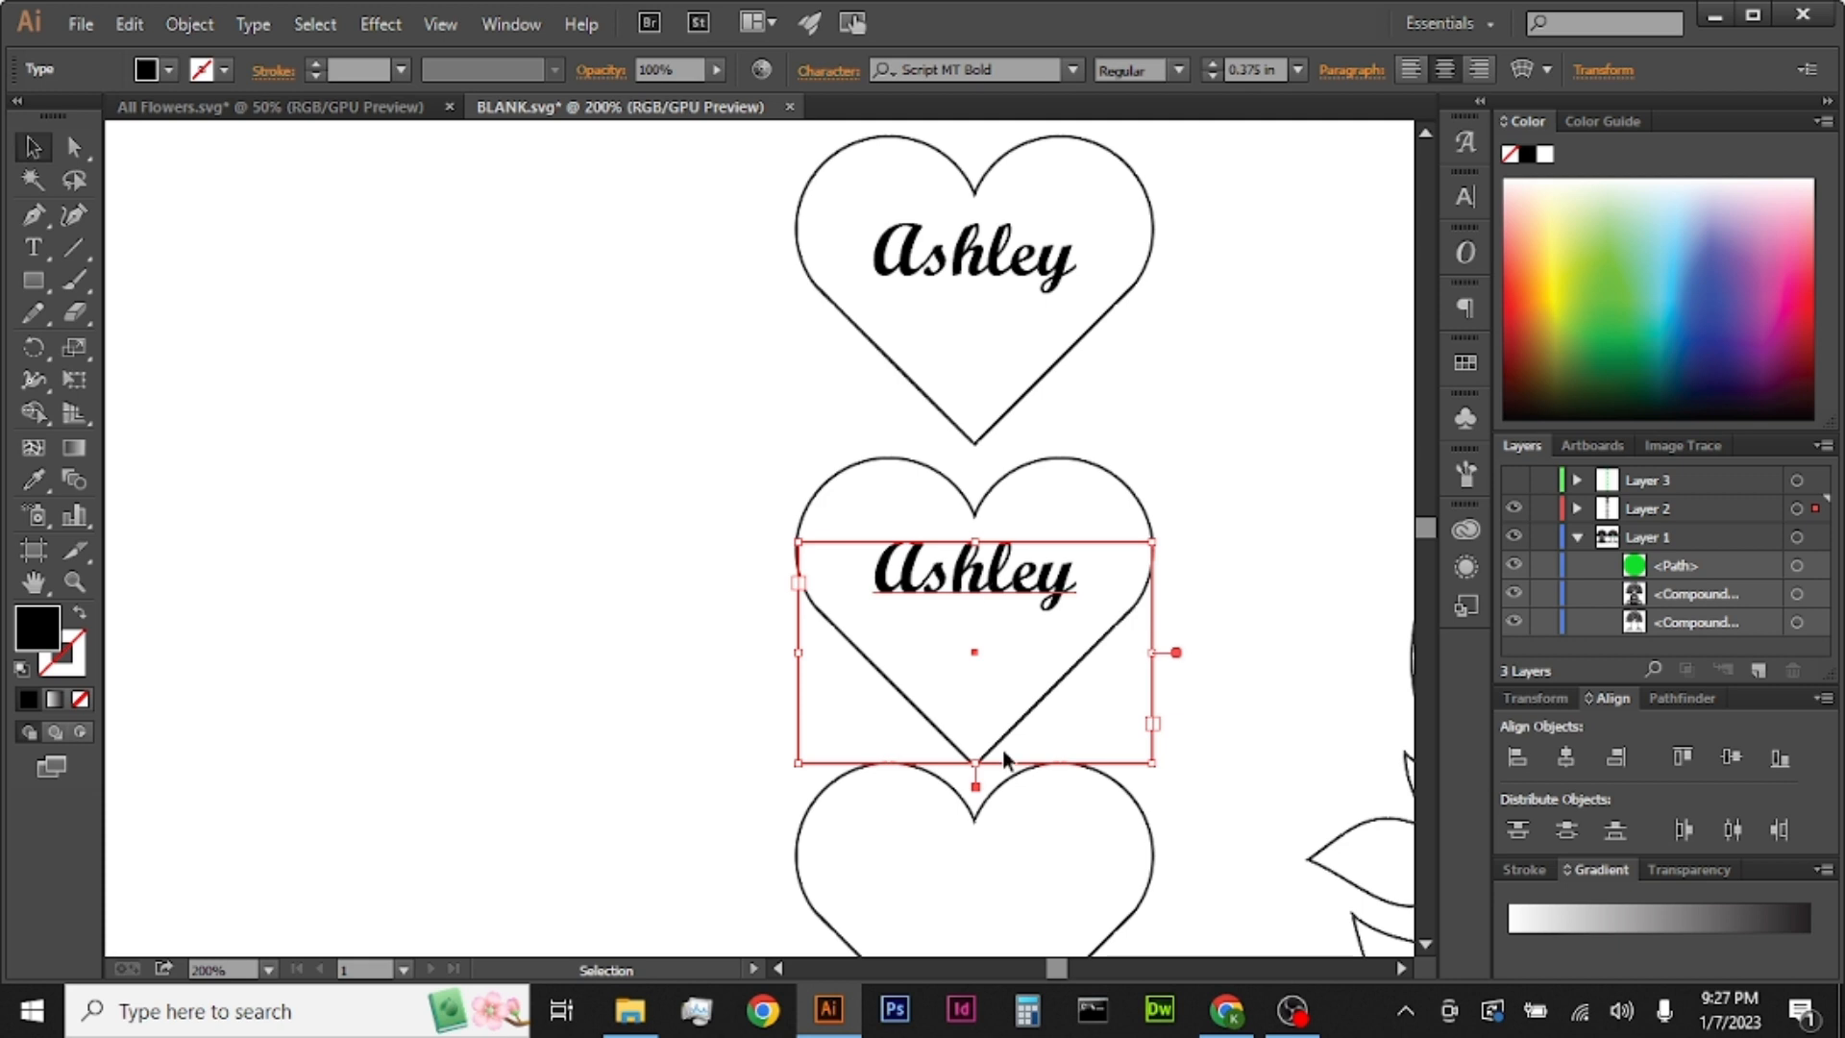
pyautogui.doubleClick(994, 595)
pyautogui.write('Tye')
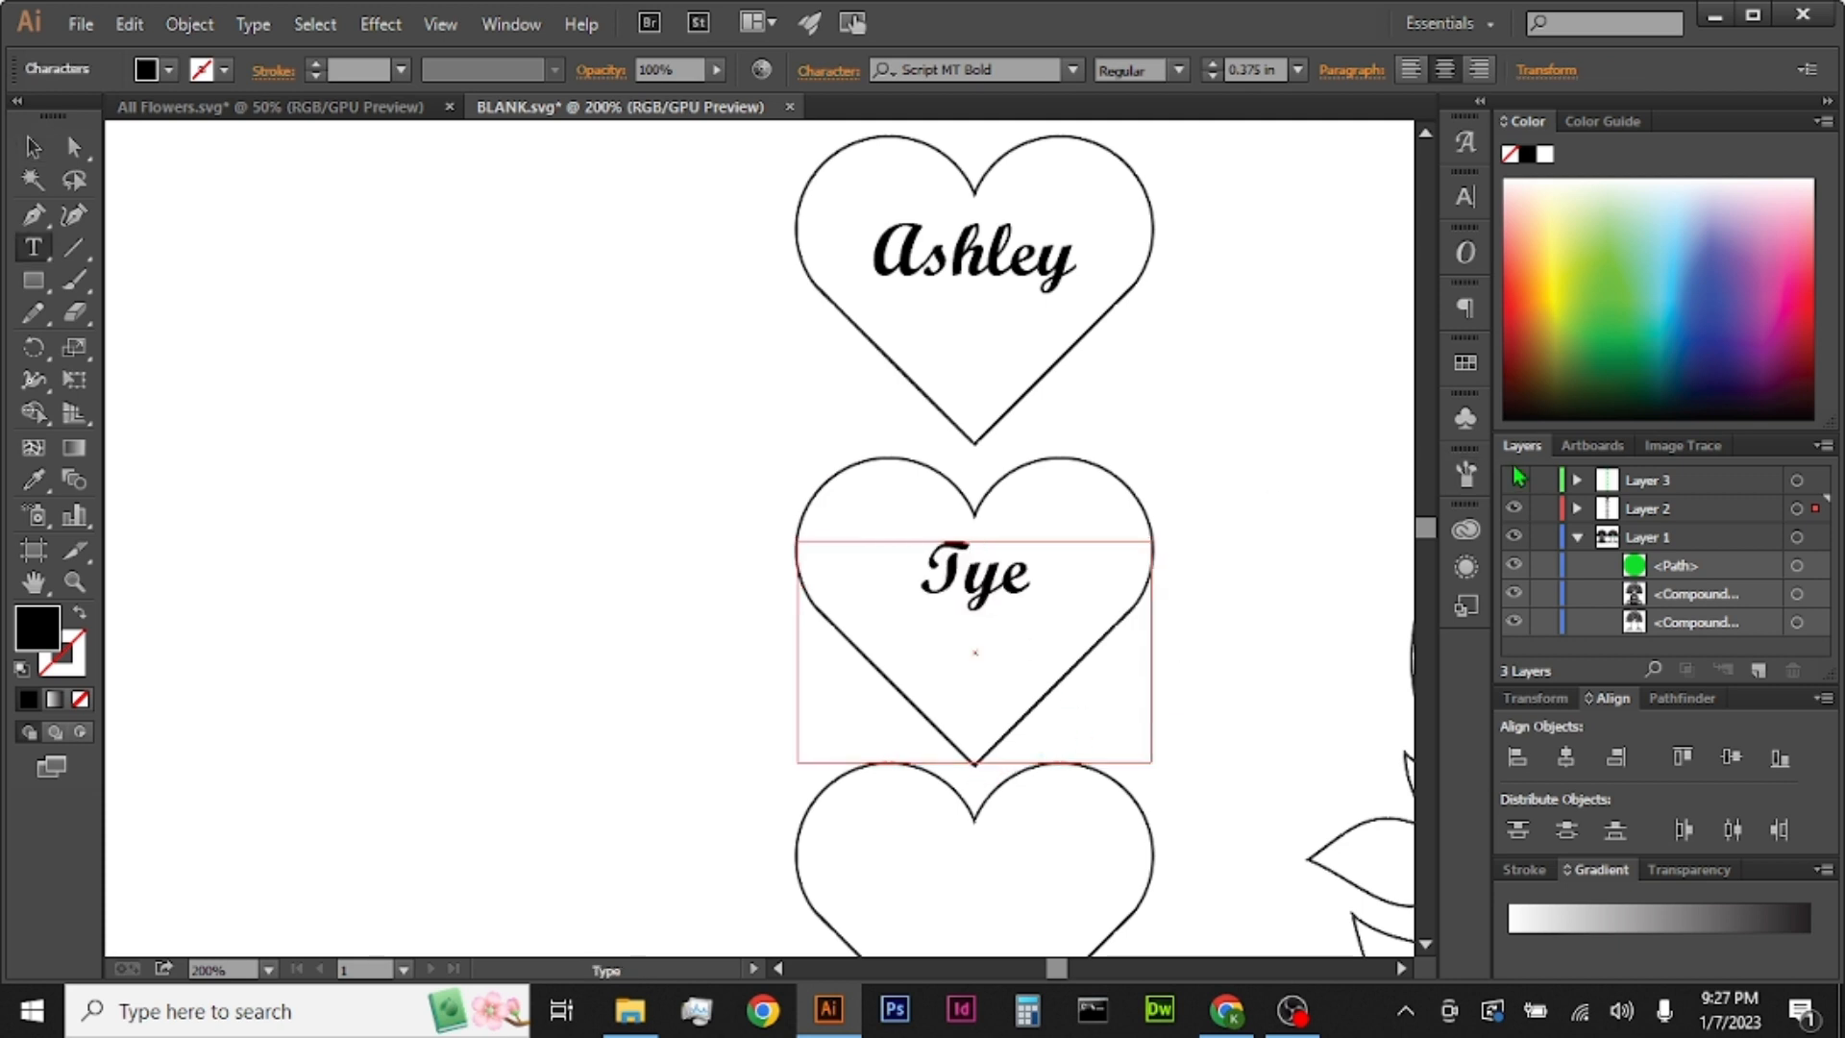
pyautogui.press('BackSpace')
pyautogui.write('lery')
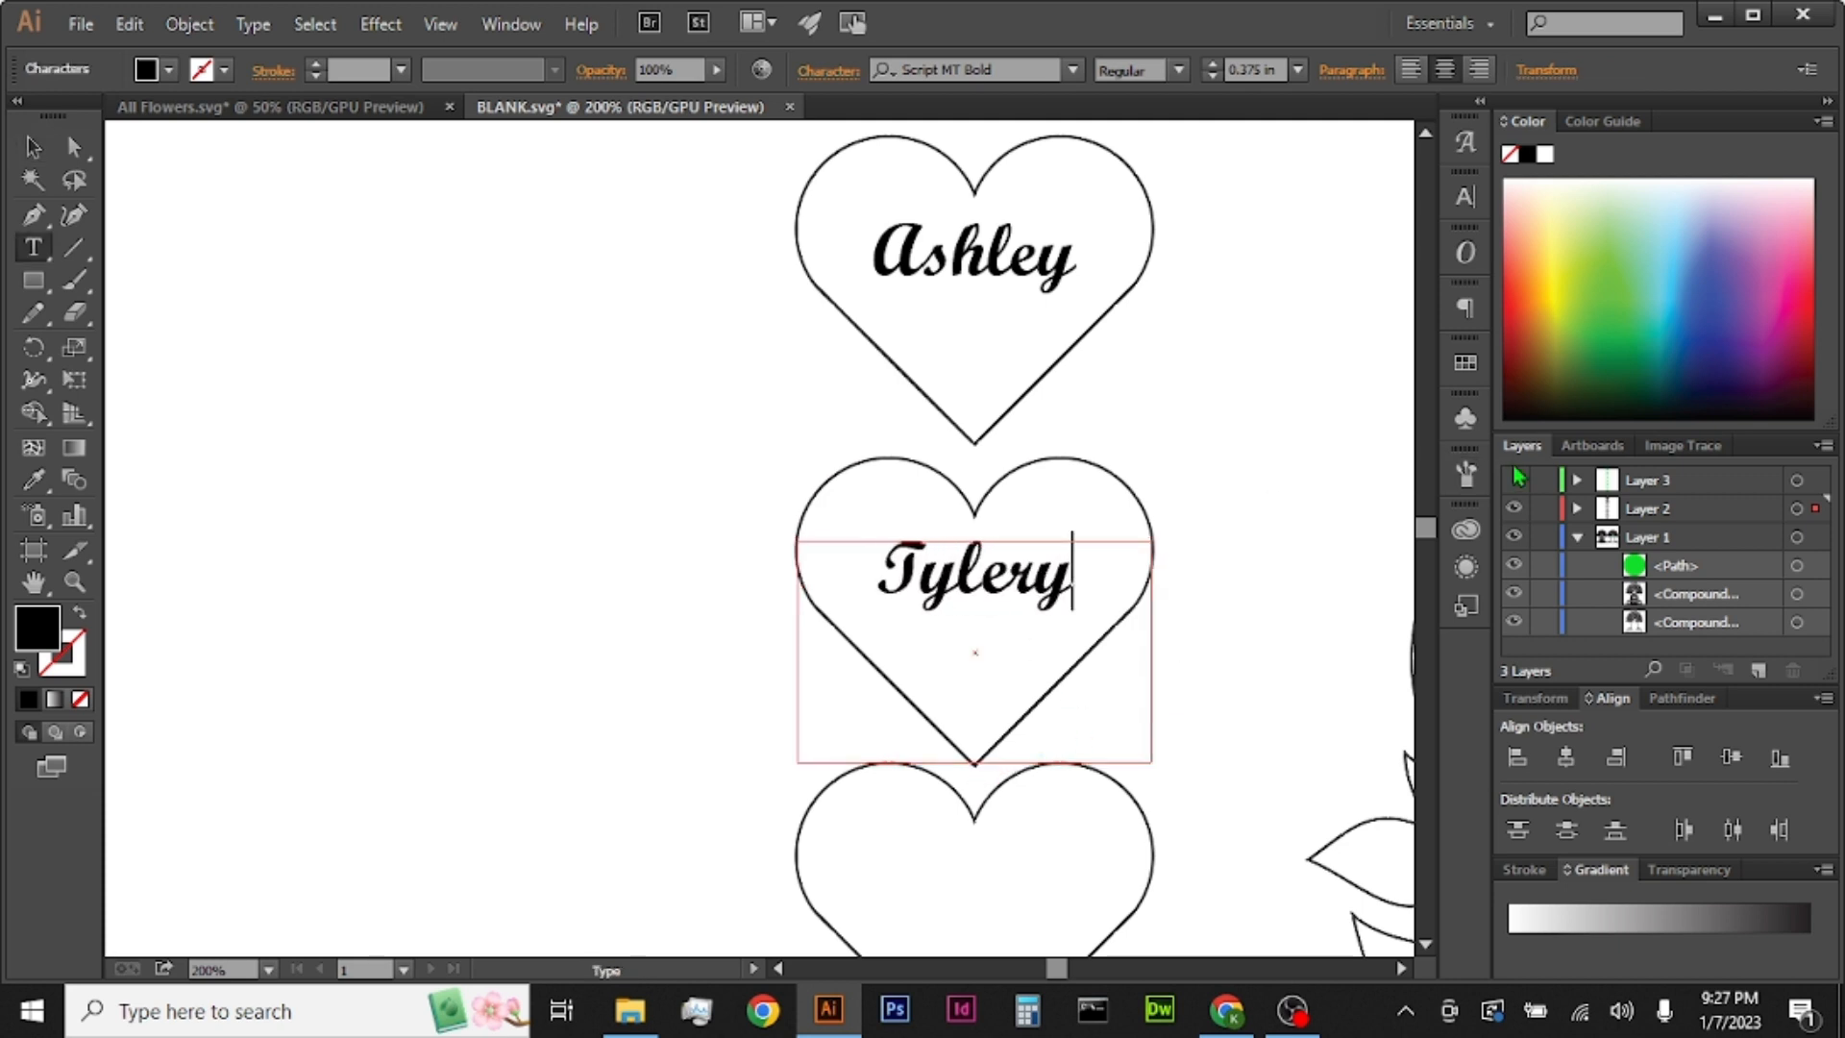
pyautogui.press('BackSpace')
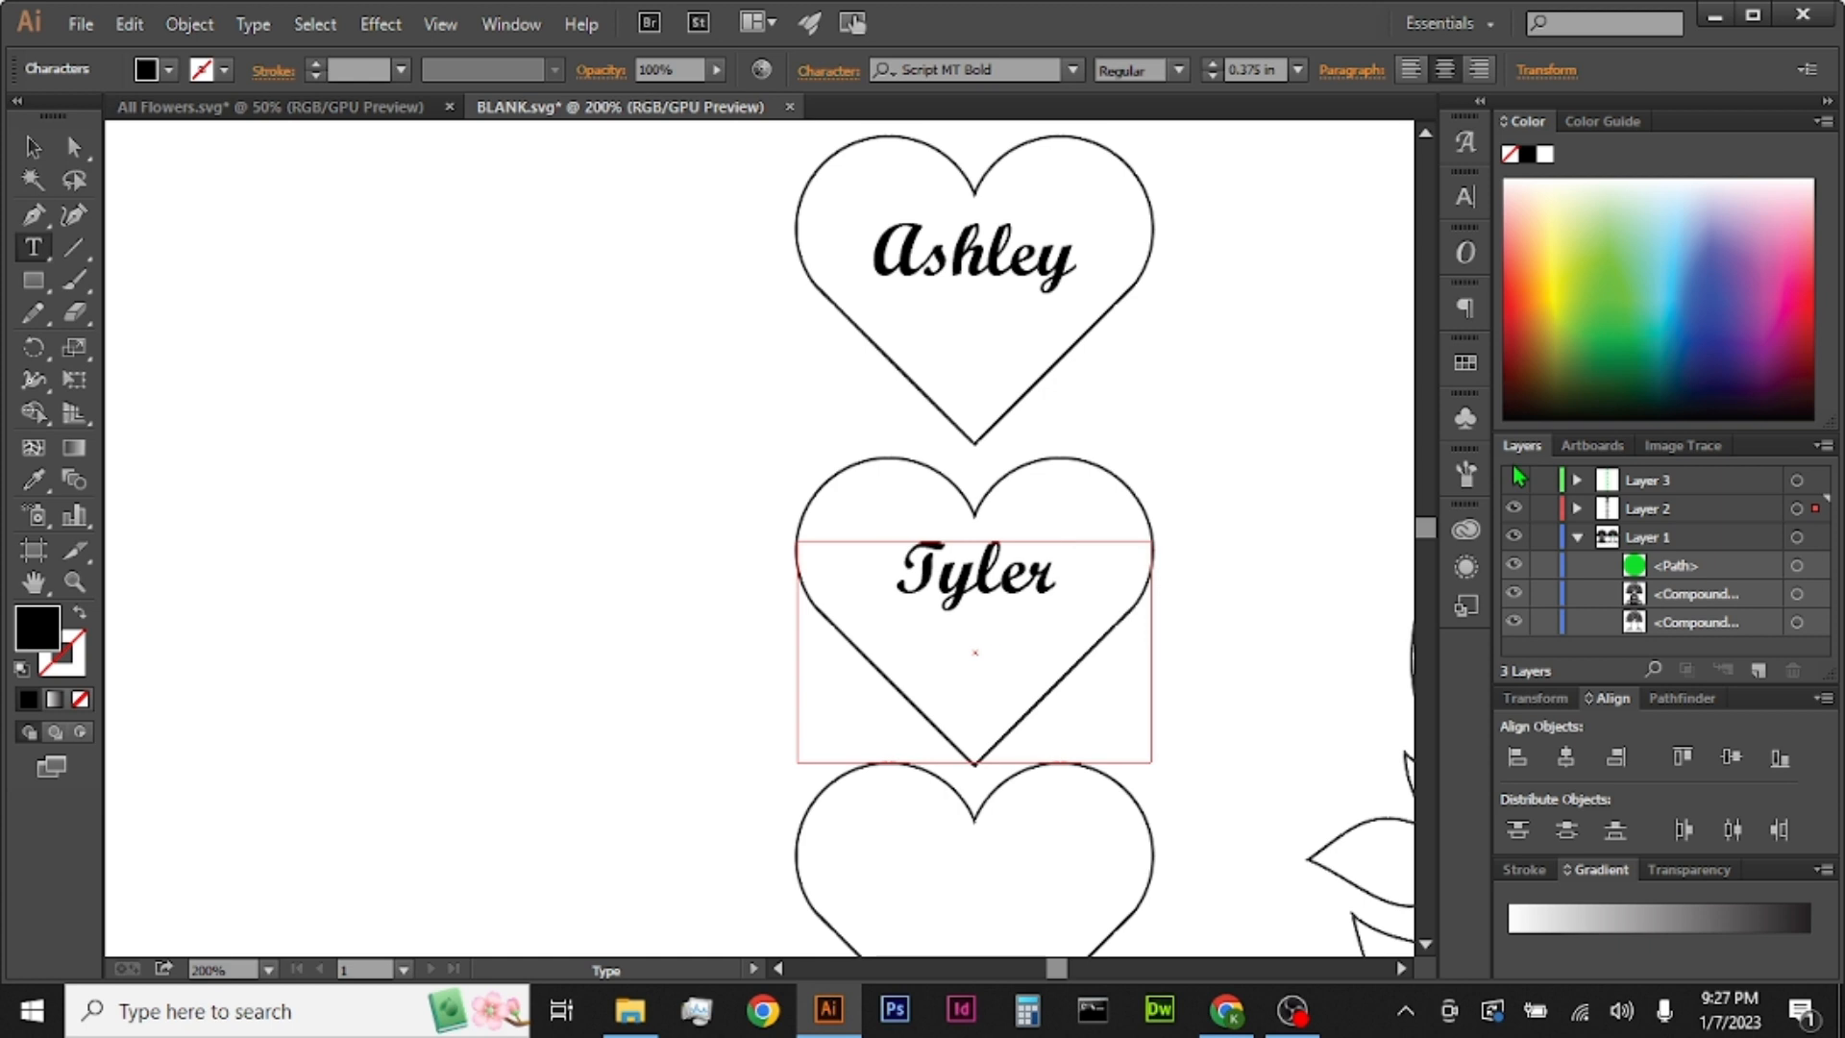
pyautogui.click(32, 146)
# Step: Copy the name text down into the remaining hearts and enter a different family member's name in each
pyautogui.scroll(-5, 1077, 712)
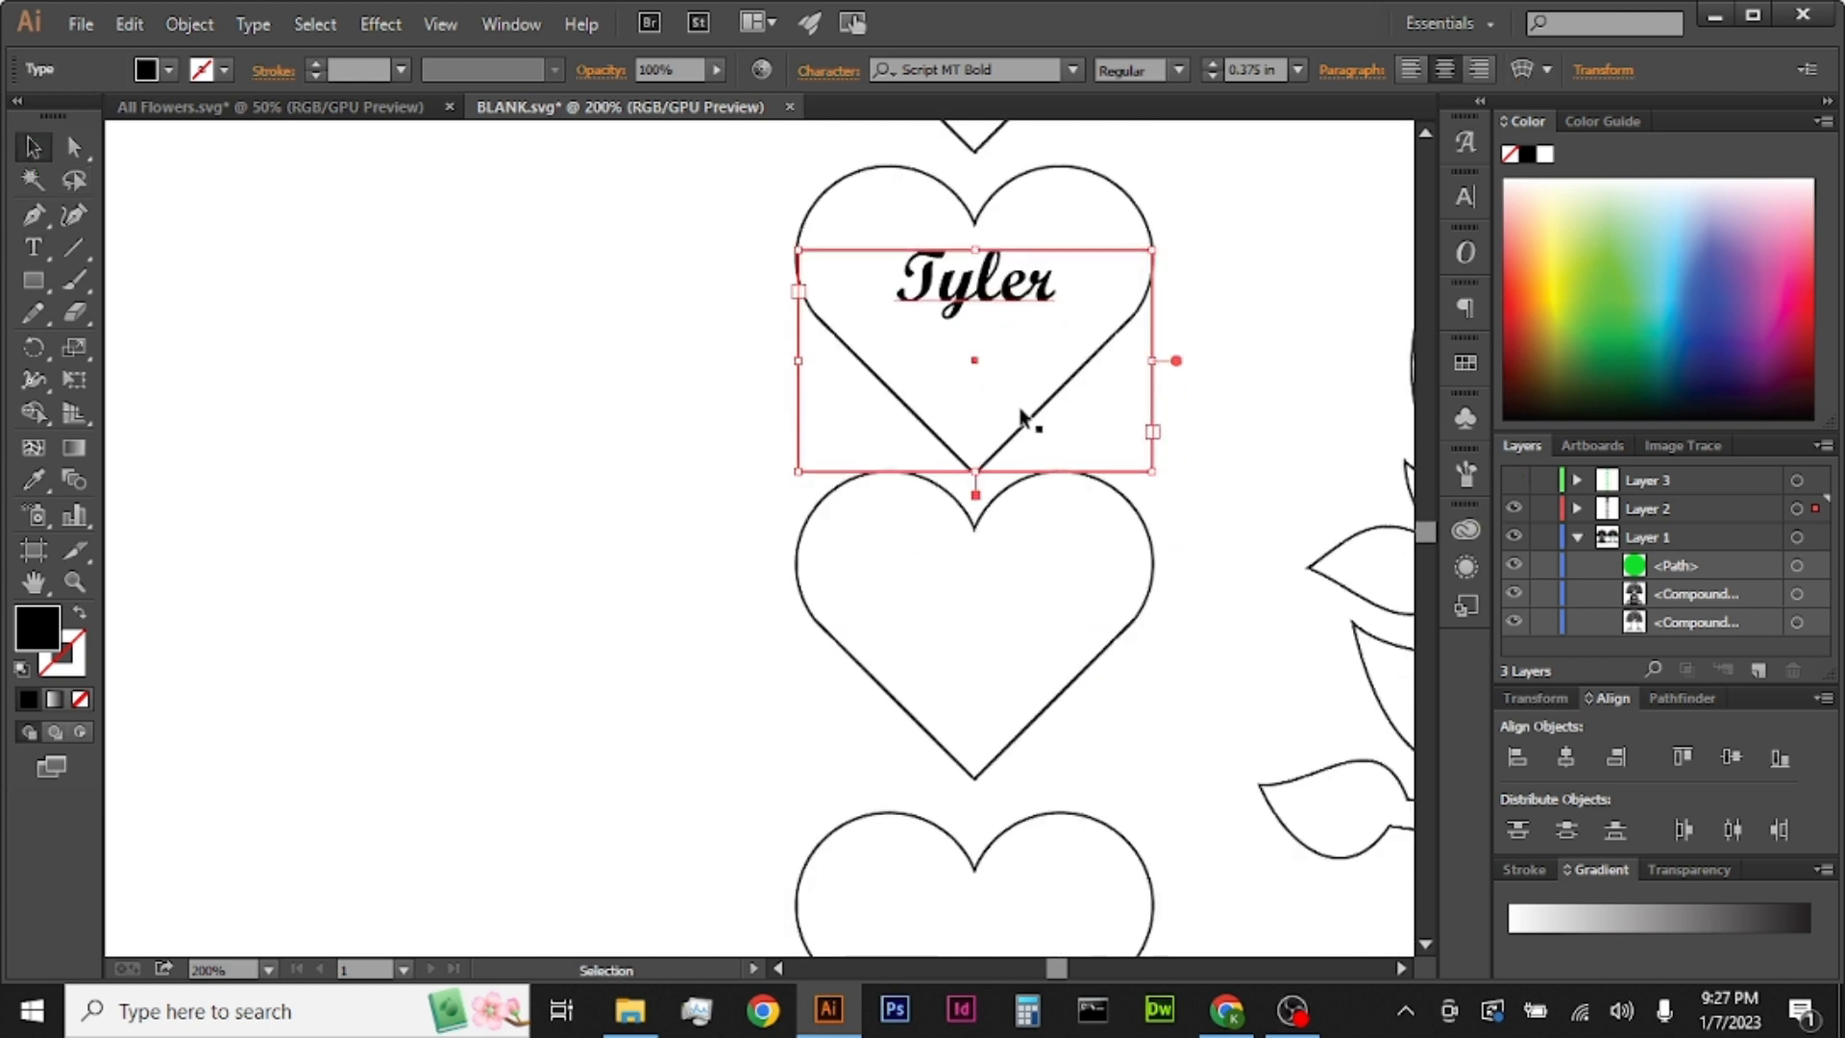
pyautogui.moveTo(985, 288); pyautogui.dragTo(985, 595)
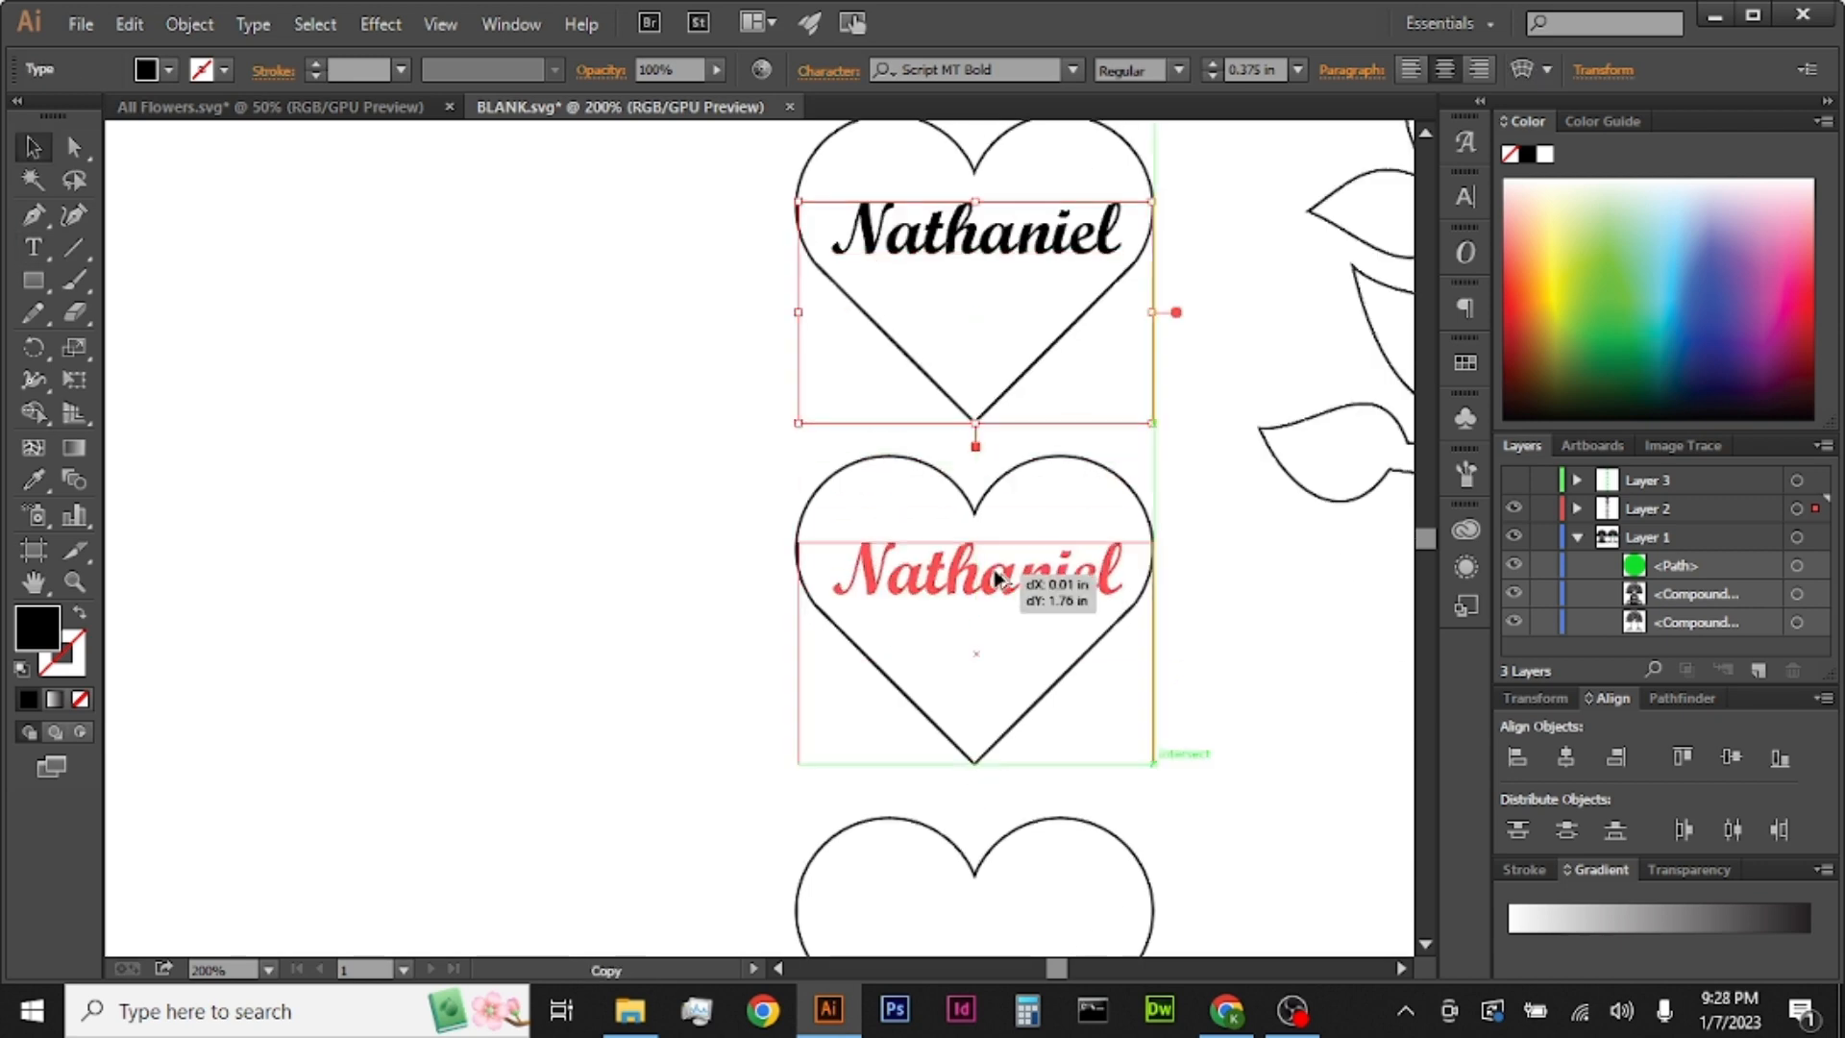
pyautogui.moveTo(985, 288); pyautogui.dragTo(985, 657)
pyautogui.moveTo(971, 317); pyautogui.dragTo(970, 615)
pyautogui.moveTo(1013, 370); pyautogui.dragTo(1013, 708)
pyautogui.moveTo(1029, 233); pyautogui.dragTo(1029, 308)
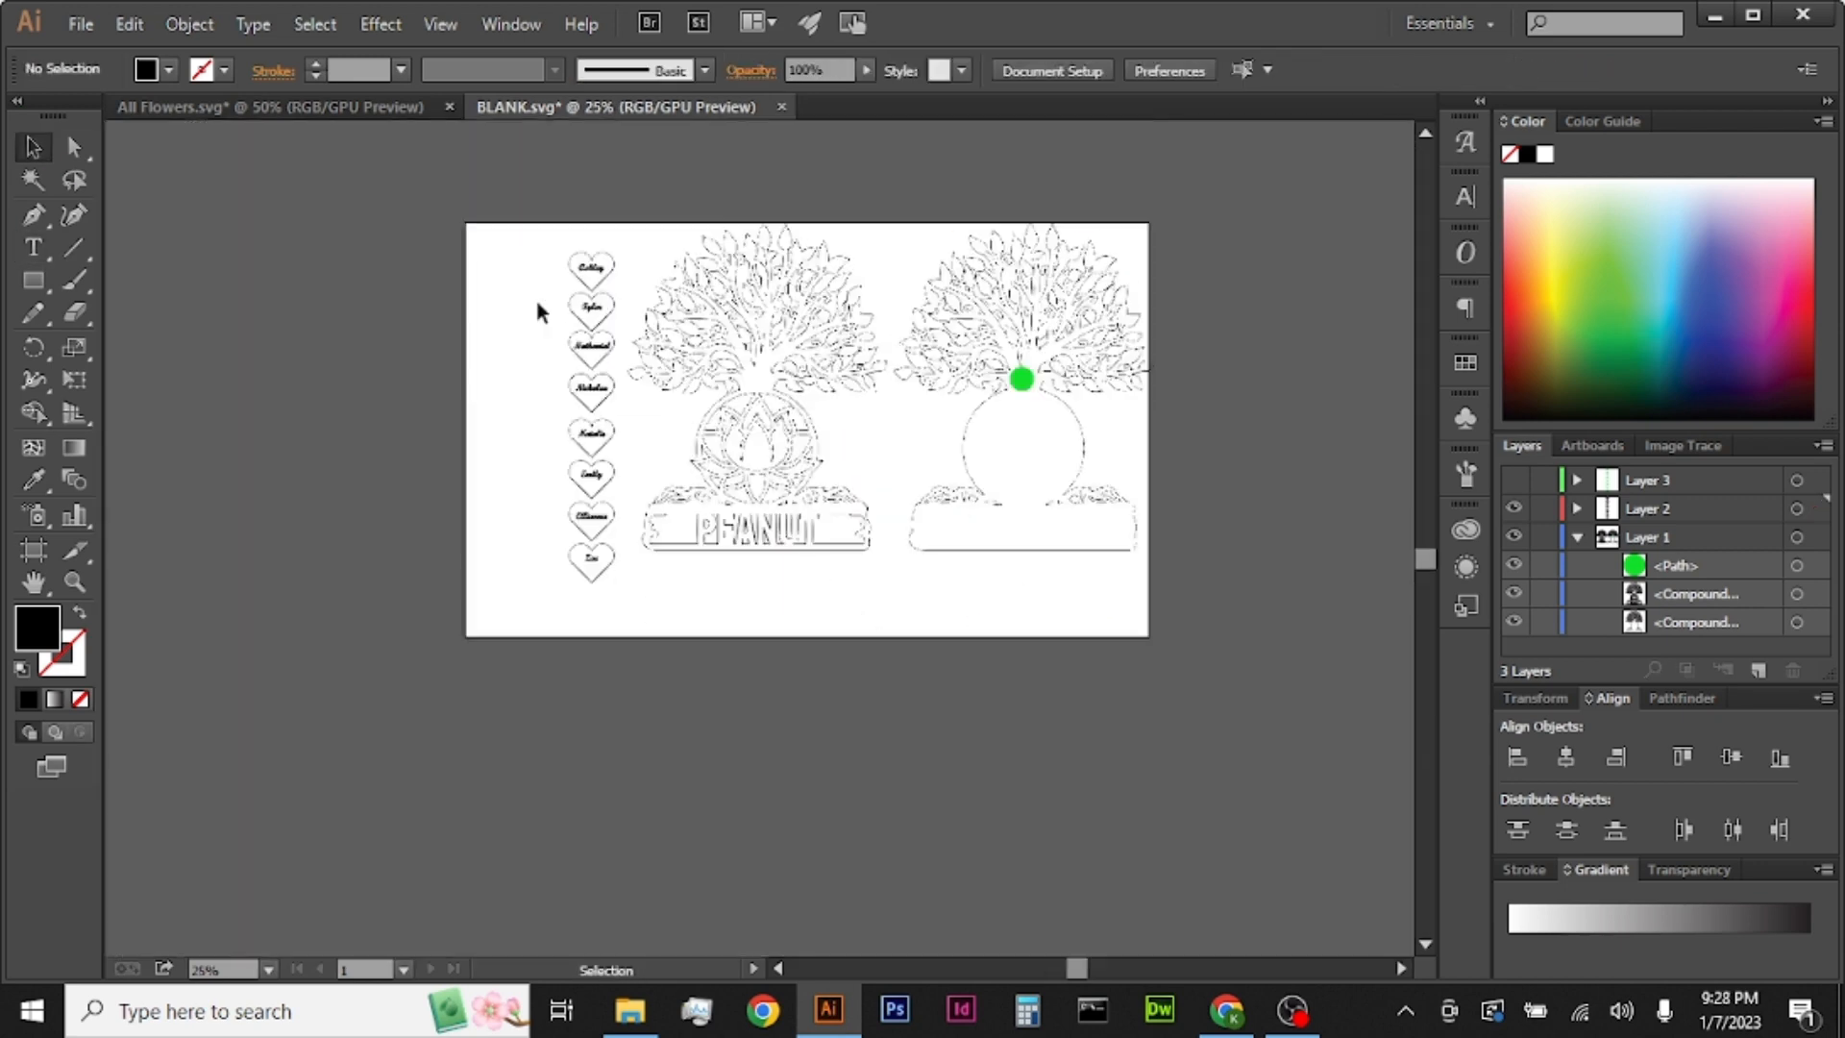
pyautogui.scroll(1, 736, 357)
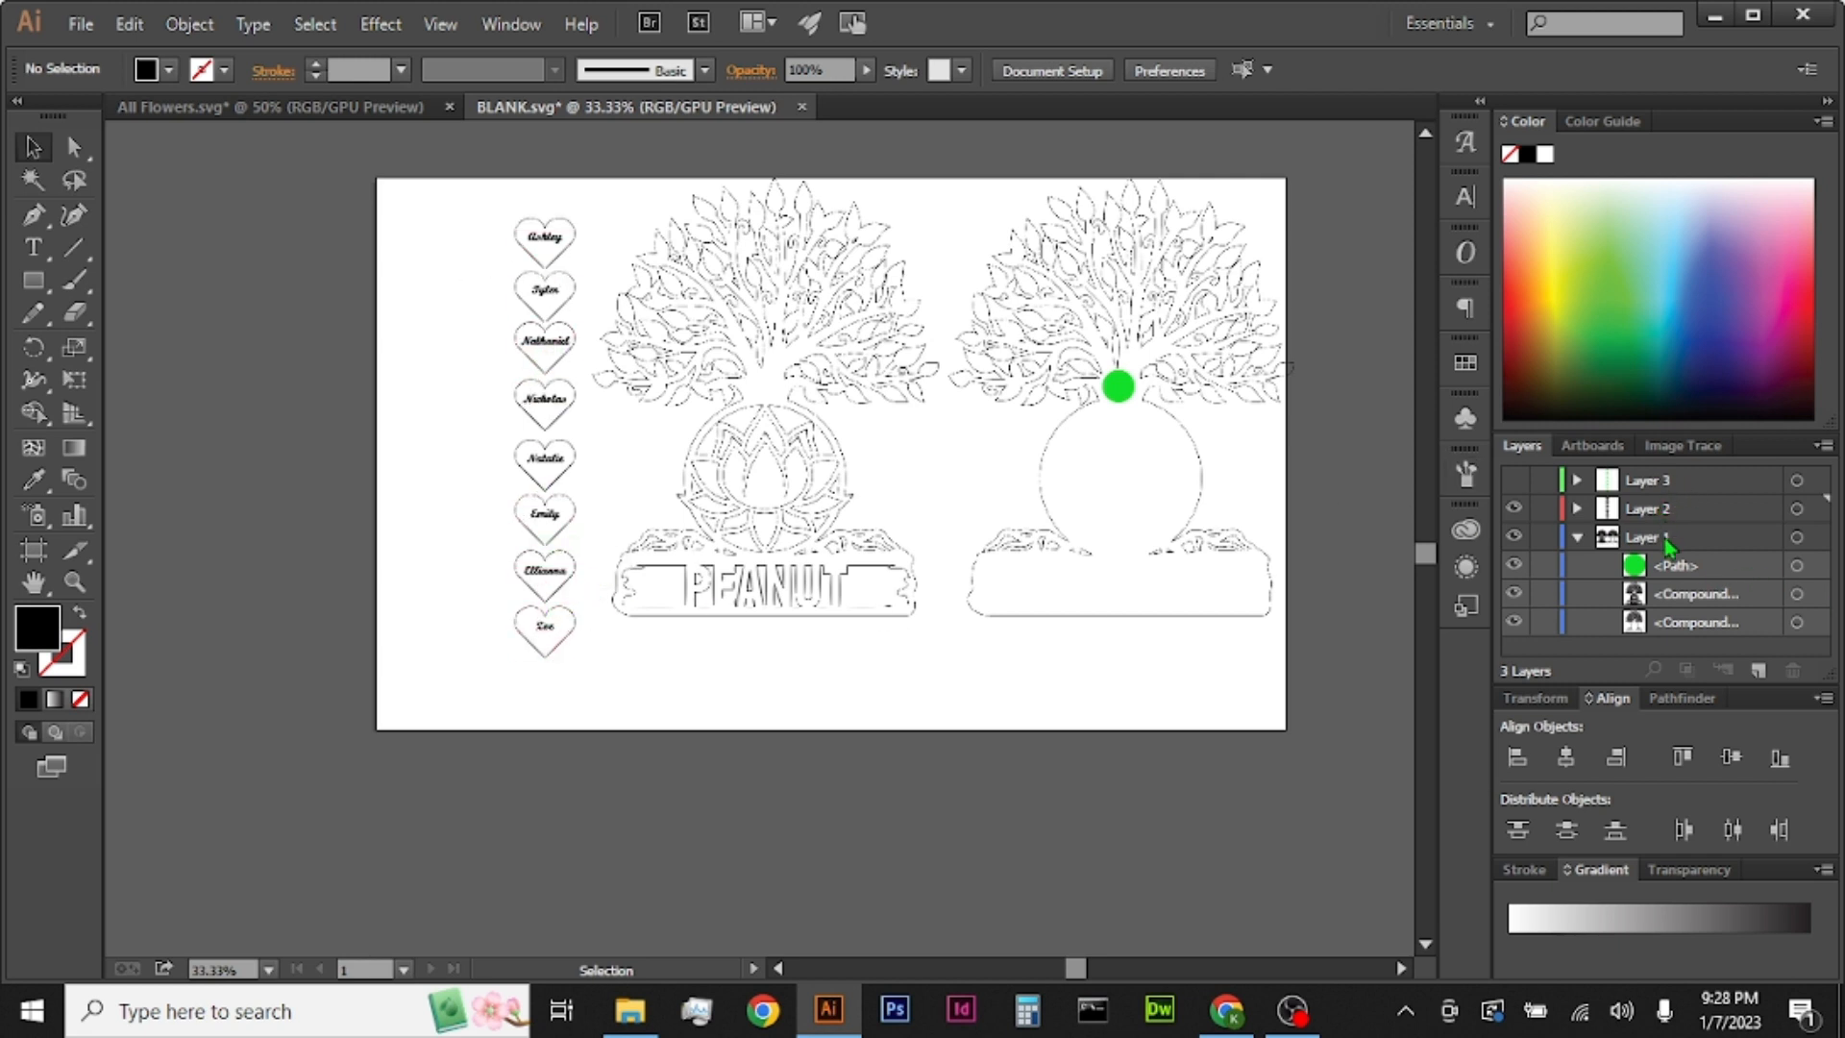
pyautogui.click(562, 238)
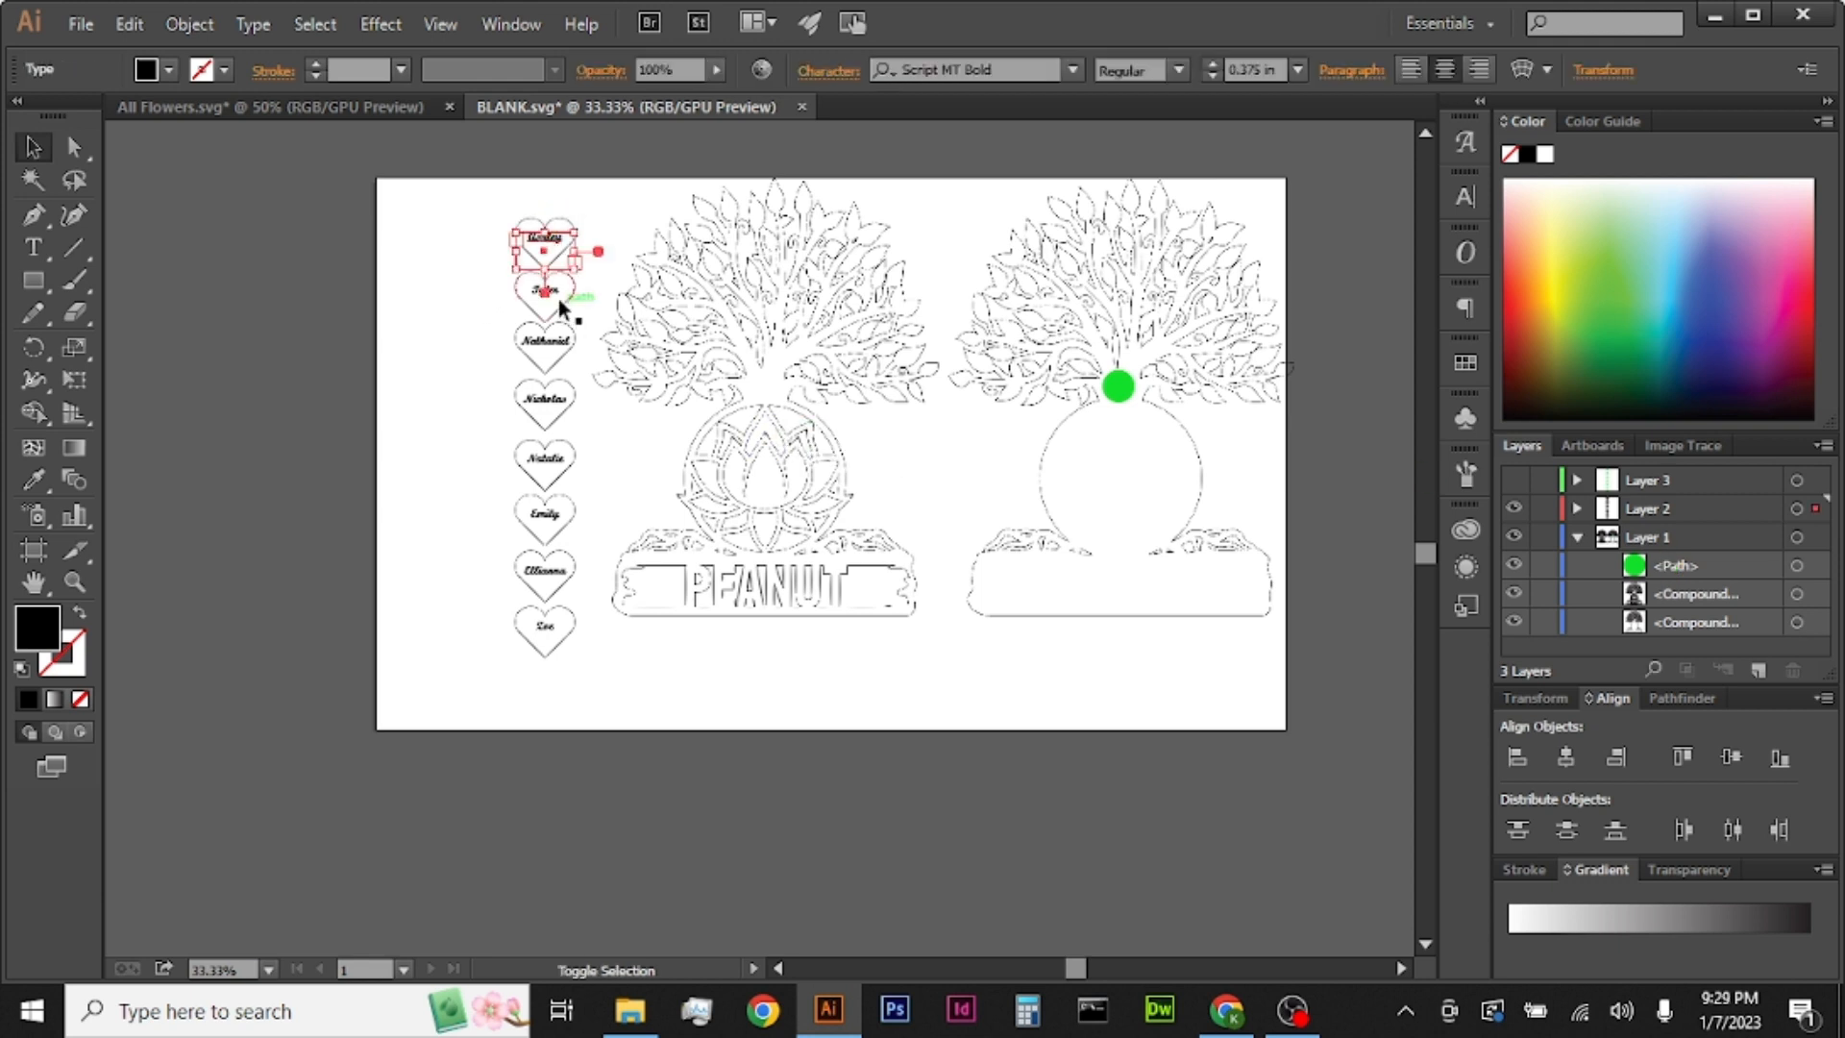
pyautogui.keyDown('shift'); pyautogui.click(553, 293); pyautogui.keyUp('shift')
pyautogui.keyDown('shift'); pyautogui.click(554, 348); pyautogui.keyUp('shift')
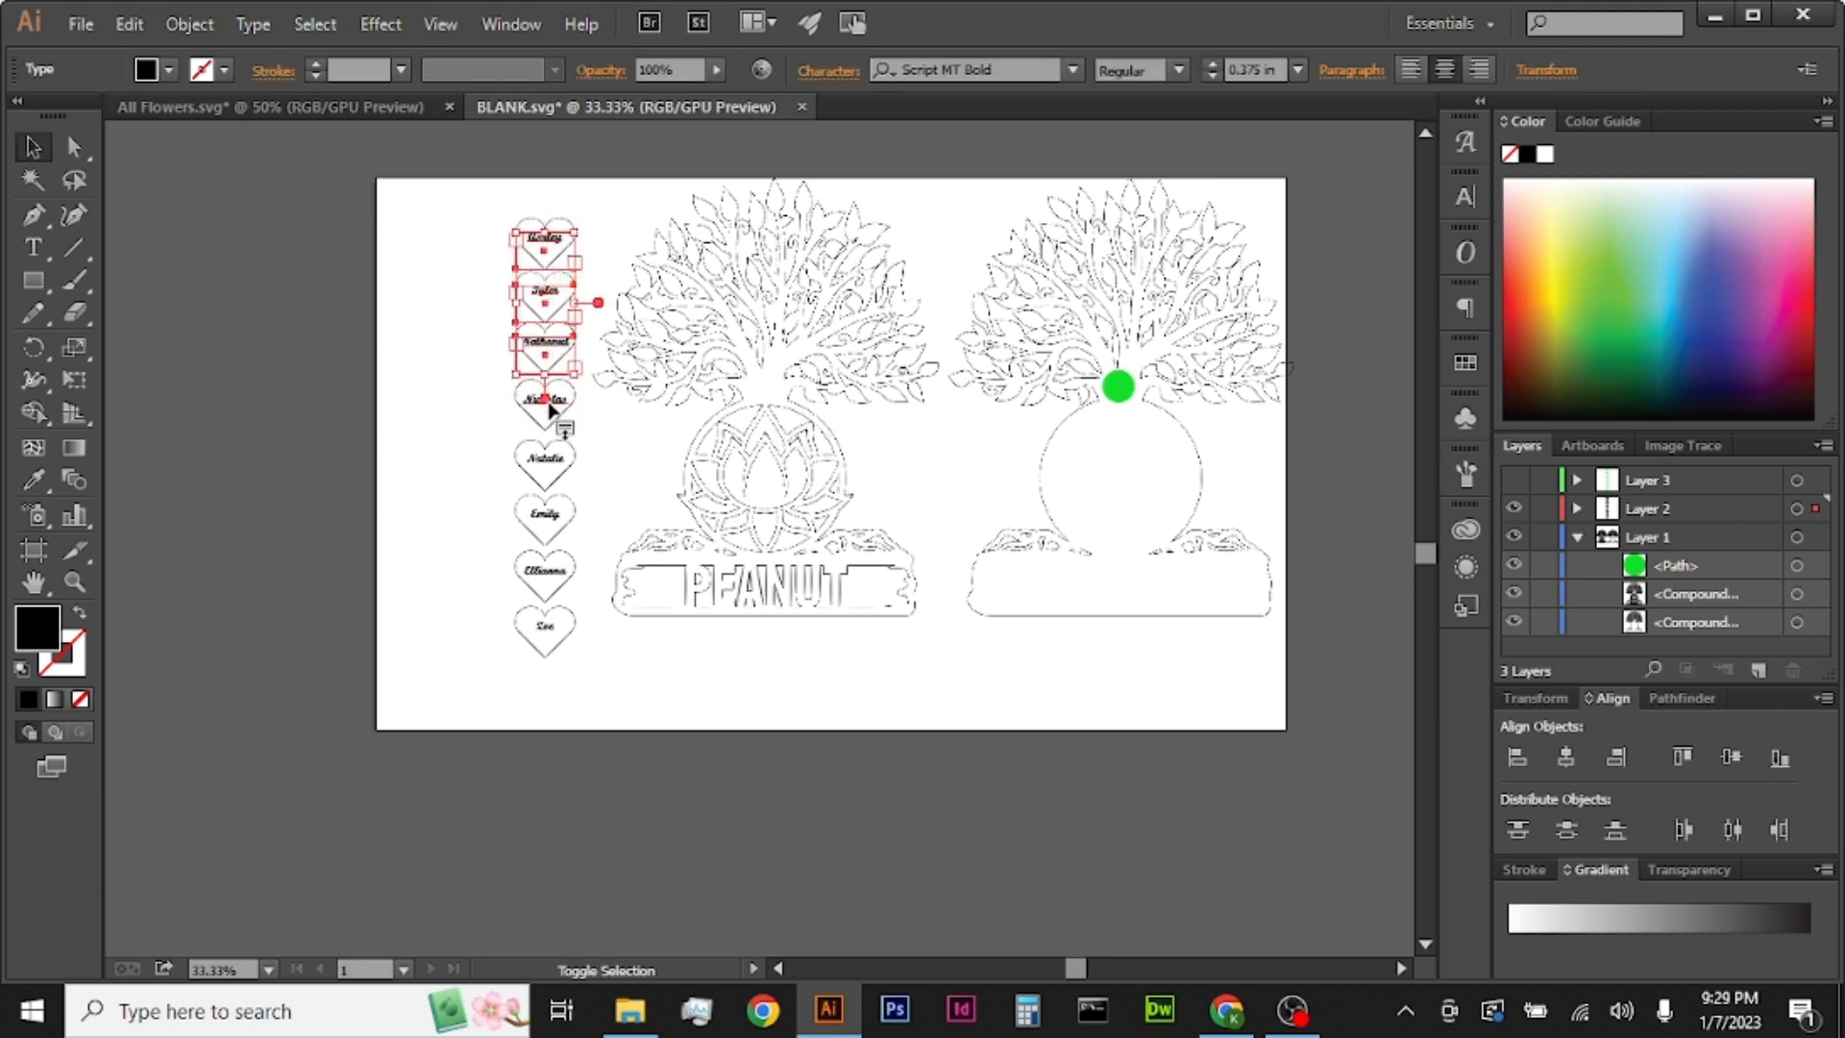
# Step: Select all eight name texts in Layer 2 and convert them to outlines
pyautogui.click(1577, 509)
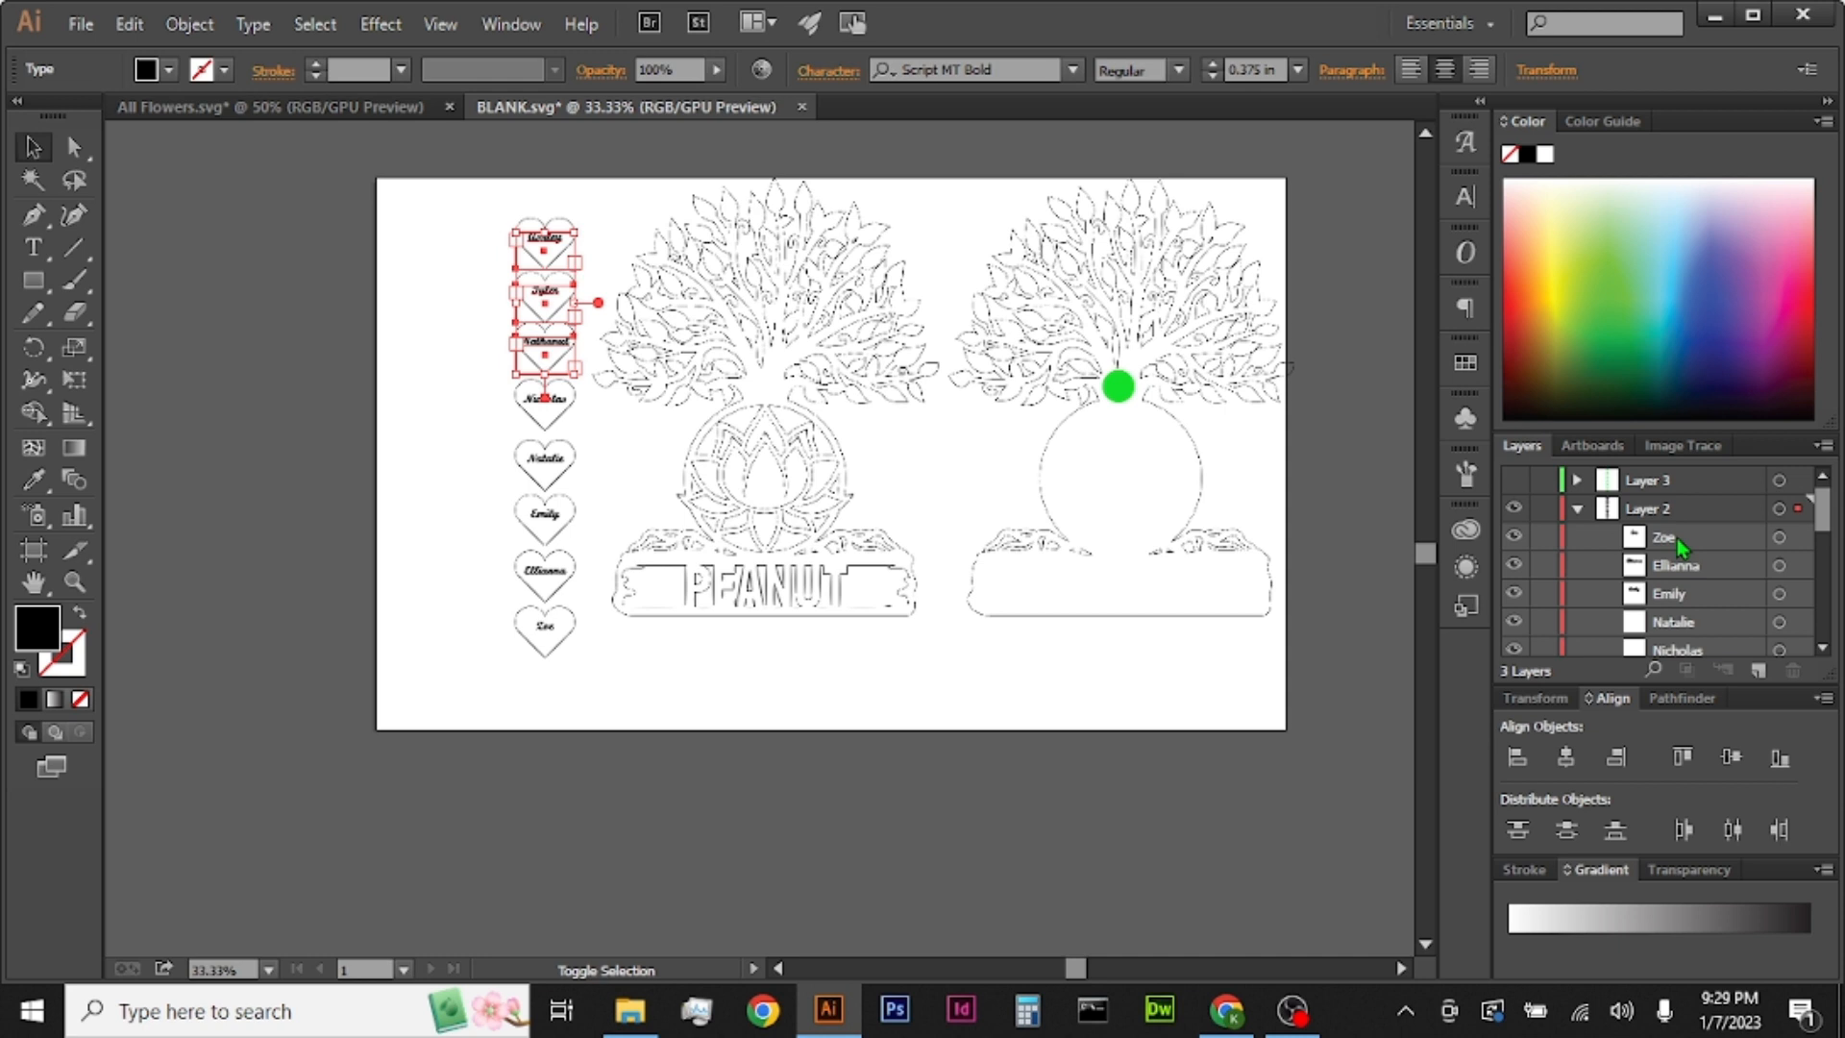
pyautogui.click(1779, 537)
pyautogui.keyDown('shift'); pyautogui.click(1779, 566); pyautogui.keyUp('shift')
pyautogui.keyDown('shift'); pyautogui.click(1779, 593); pyautogui.keyUp('shift')
pyautogui.keyDown('shift'); pyautogui.click(1779, 622); pyautogui.keyUp('shift')
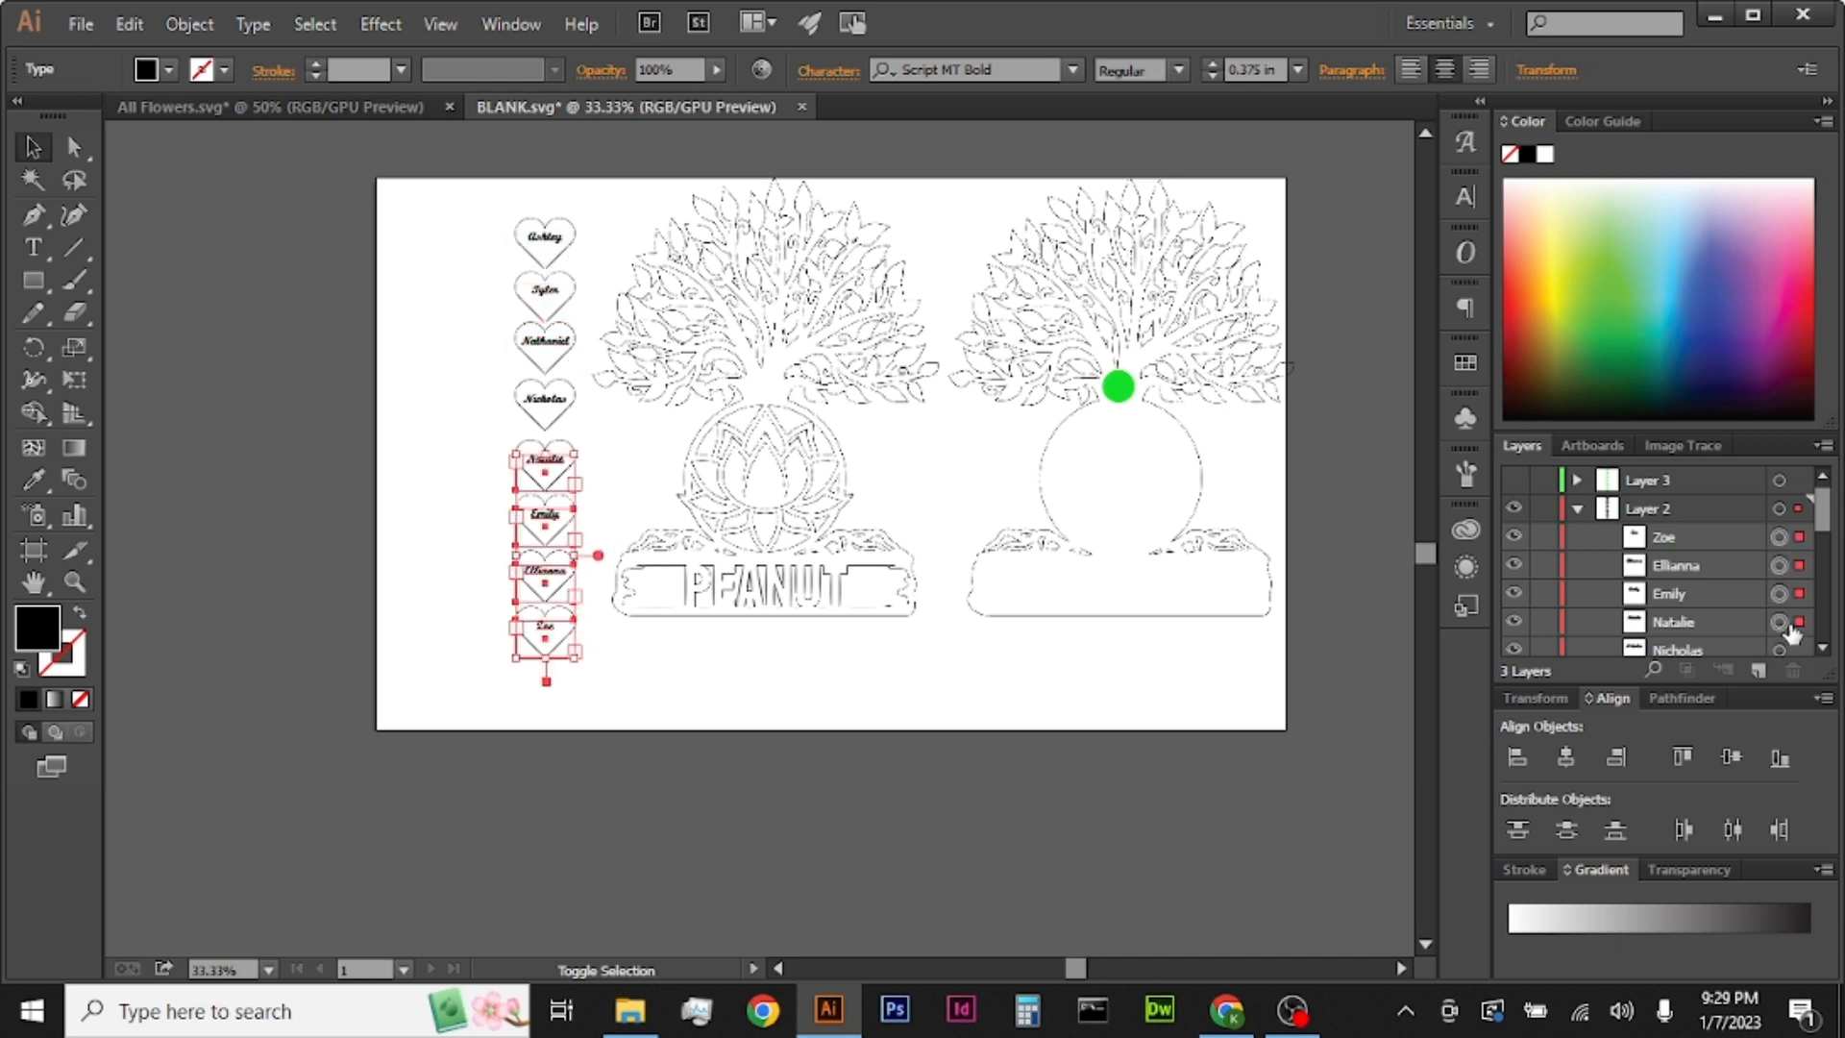
pyautogui.scroll(-3, 1779, 567)
pyautogui.scroll(2, 1788, 561)
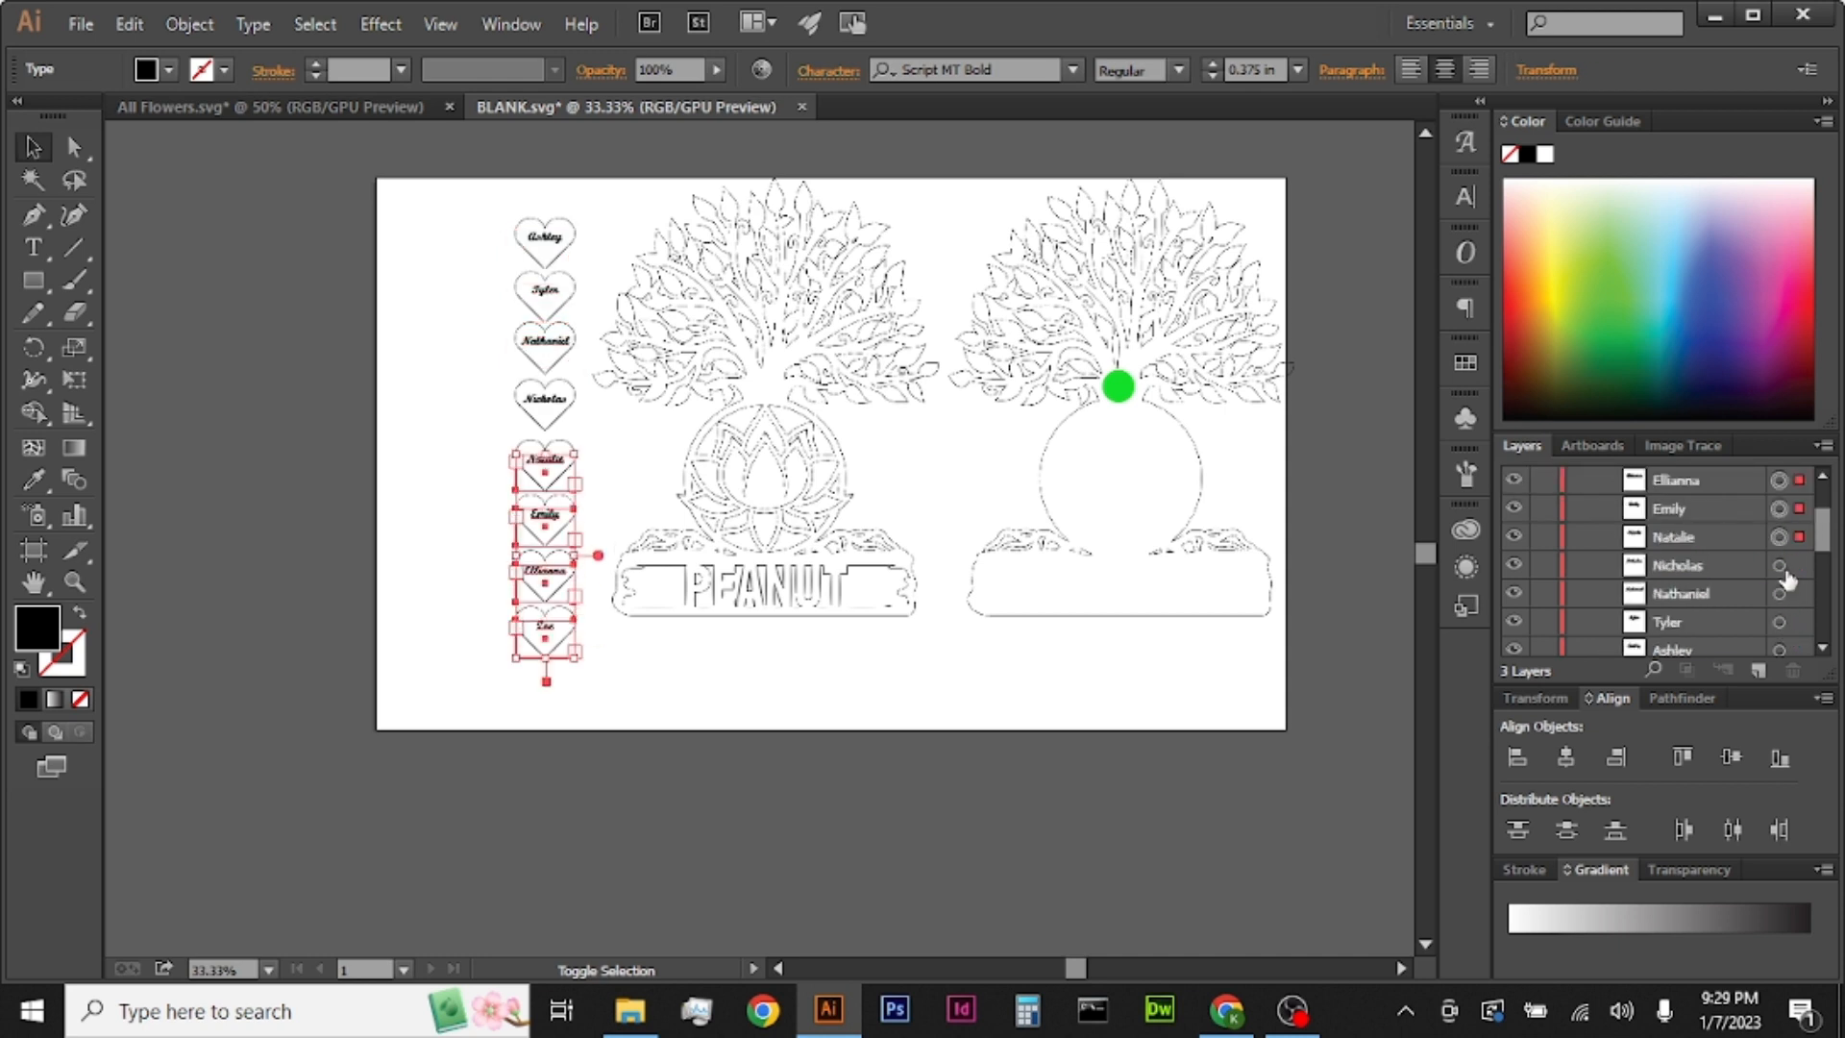
pyautogui.keyDown('shift'); pyautogui.click(1779, 565); pyautogui.keyUp('shift')
pyautogui.keyDown('shift'); pyautogui.click(1779, 593); pyautogui.keyUp('shift')
pyautogui.keyDown('shift'); pyautogui.click(1779, 622); pyautogui.keyUp('shift')
pyautogui.scroll(-2, 1789, 631)
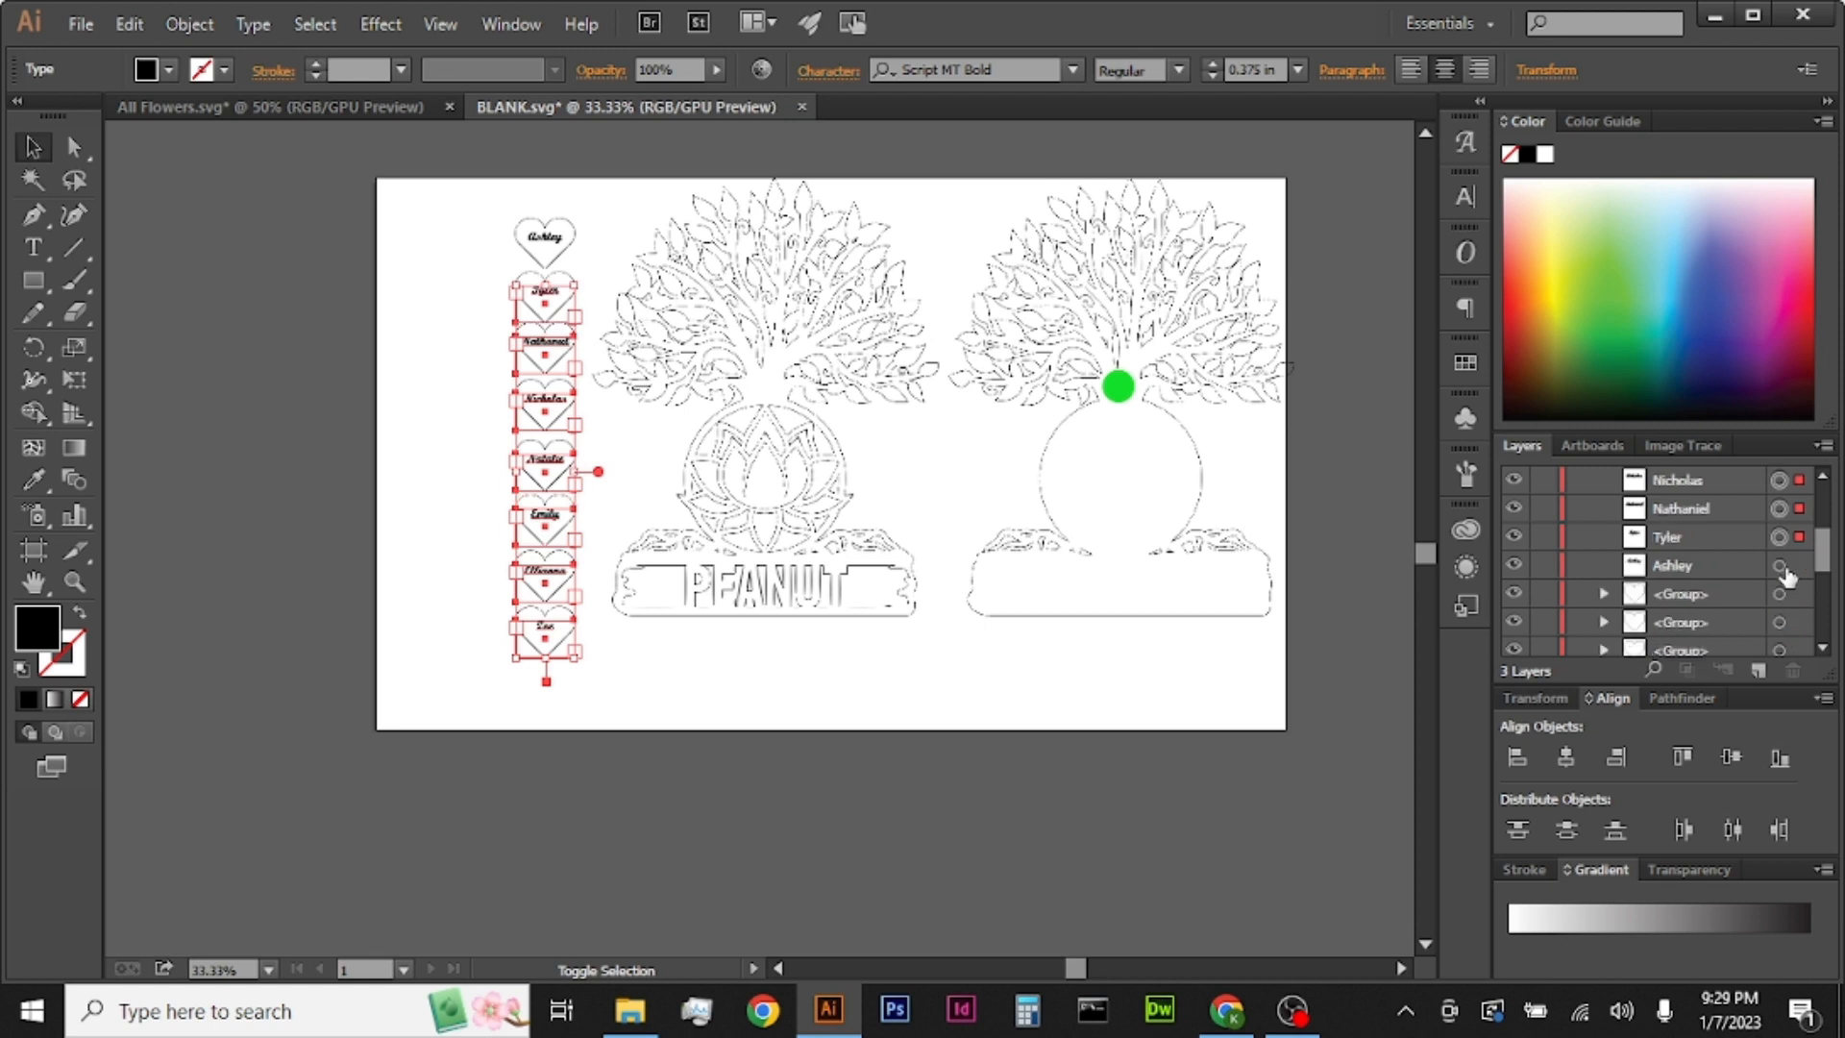
pyautogui.keyDown('shift'); pyautogui.click(1781, 567); pyautogui.keyUp('shift')
pyautogui.scroll(4, 1749, 567)
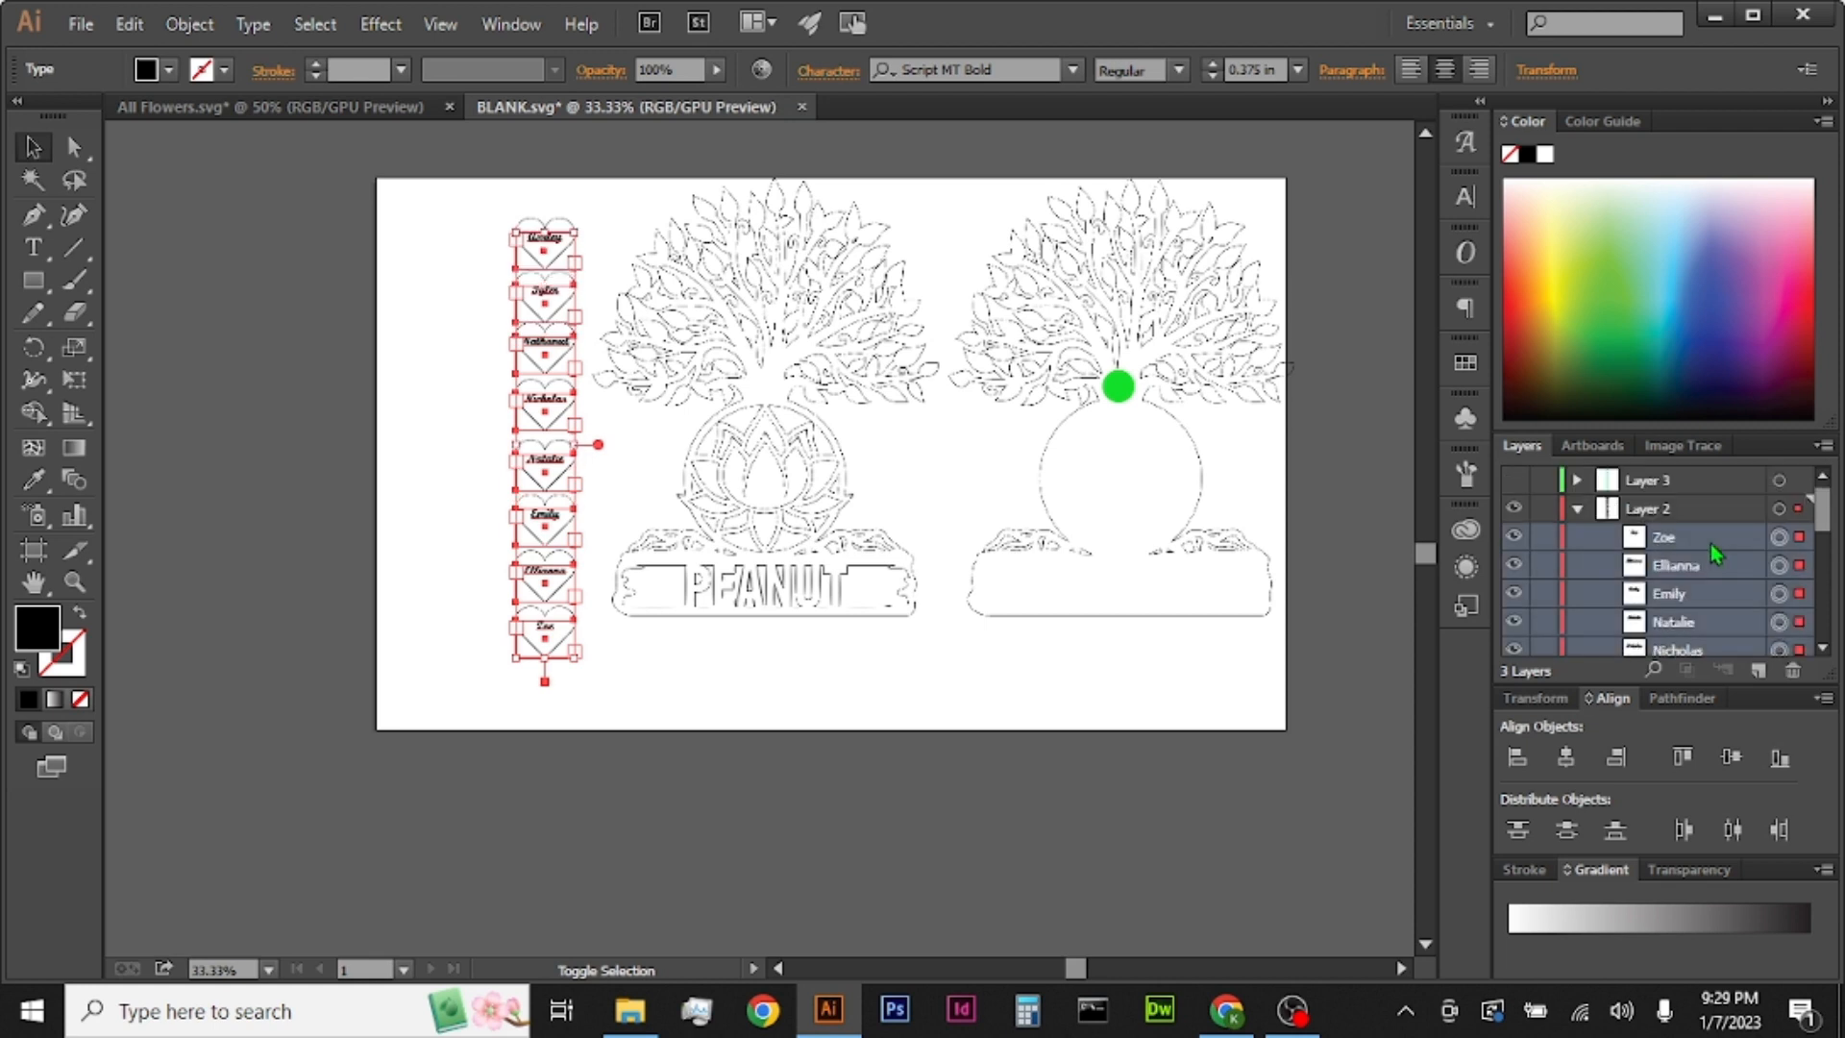
pyautogui.rightClick(557, 467)
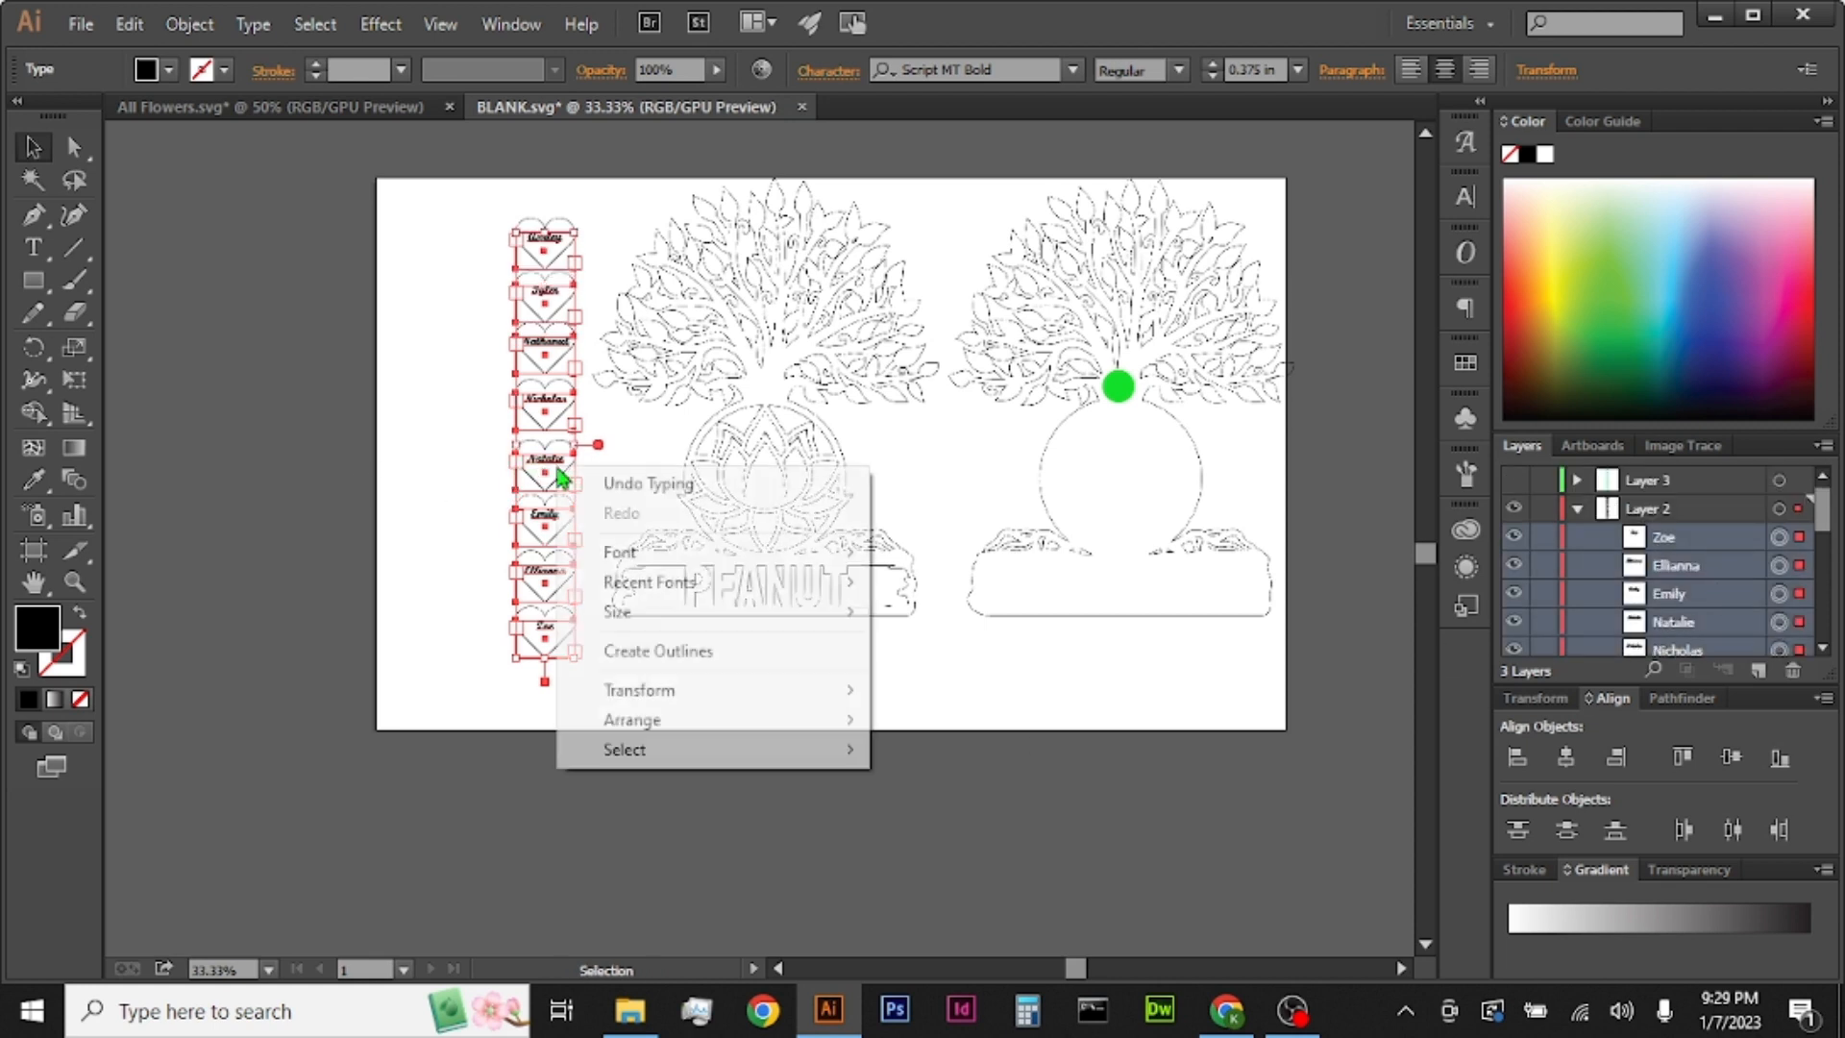
pyautogui.click(721, 650)
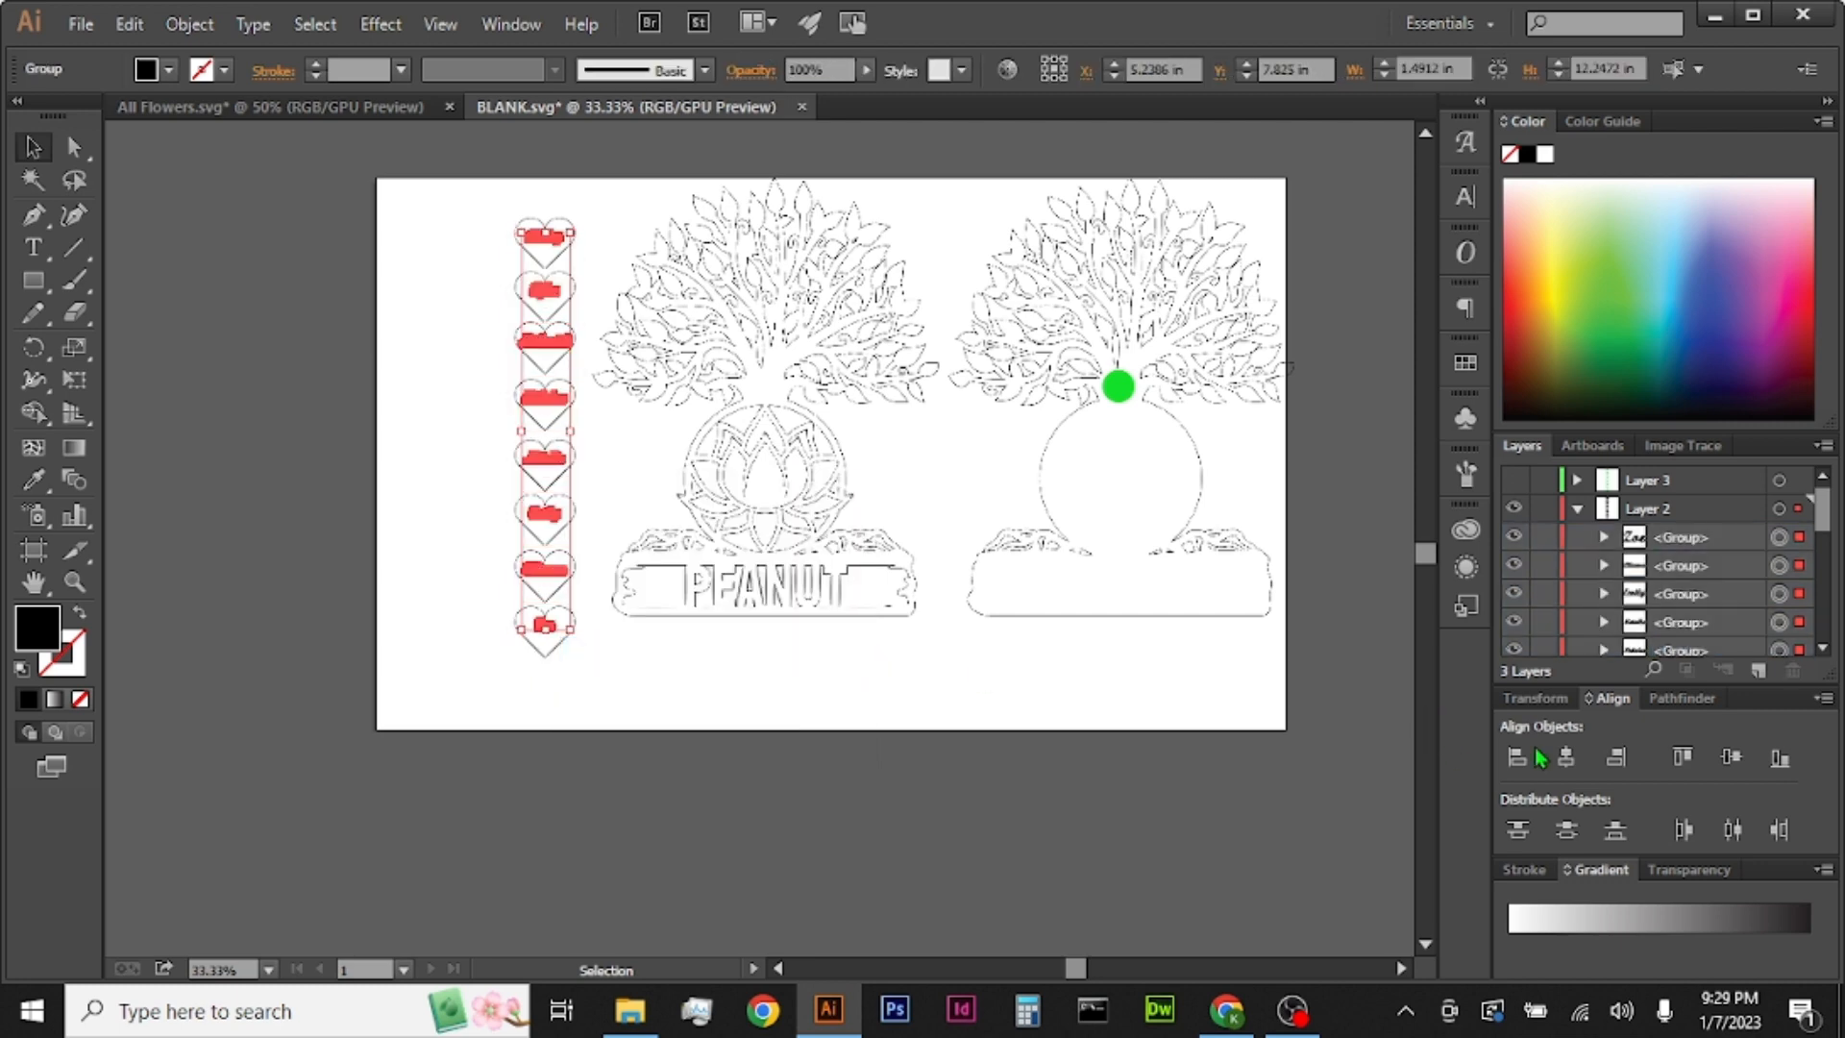
# Step: Unite the overlapping letter outlines of all eight names with the Pathfinder
pyautogui.click(1675, 697)
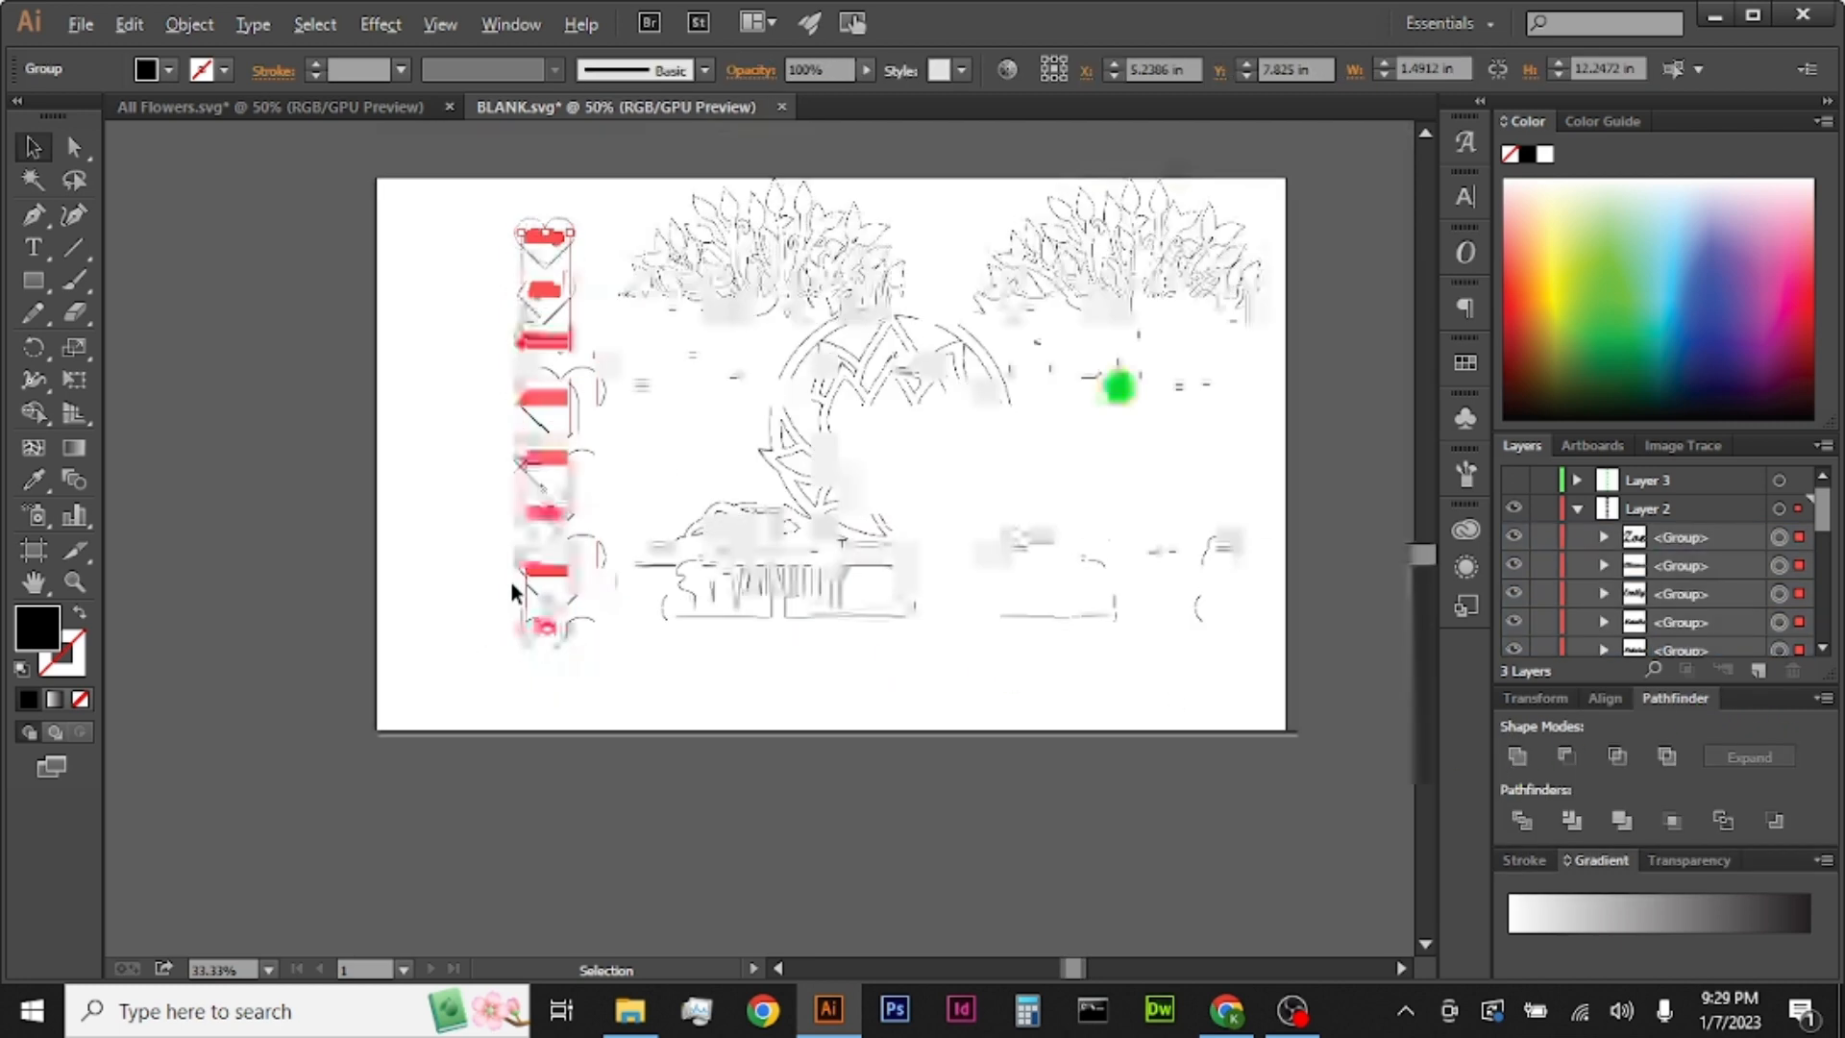
pyautogui.scroll(8, 561, 556)
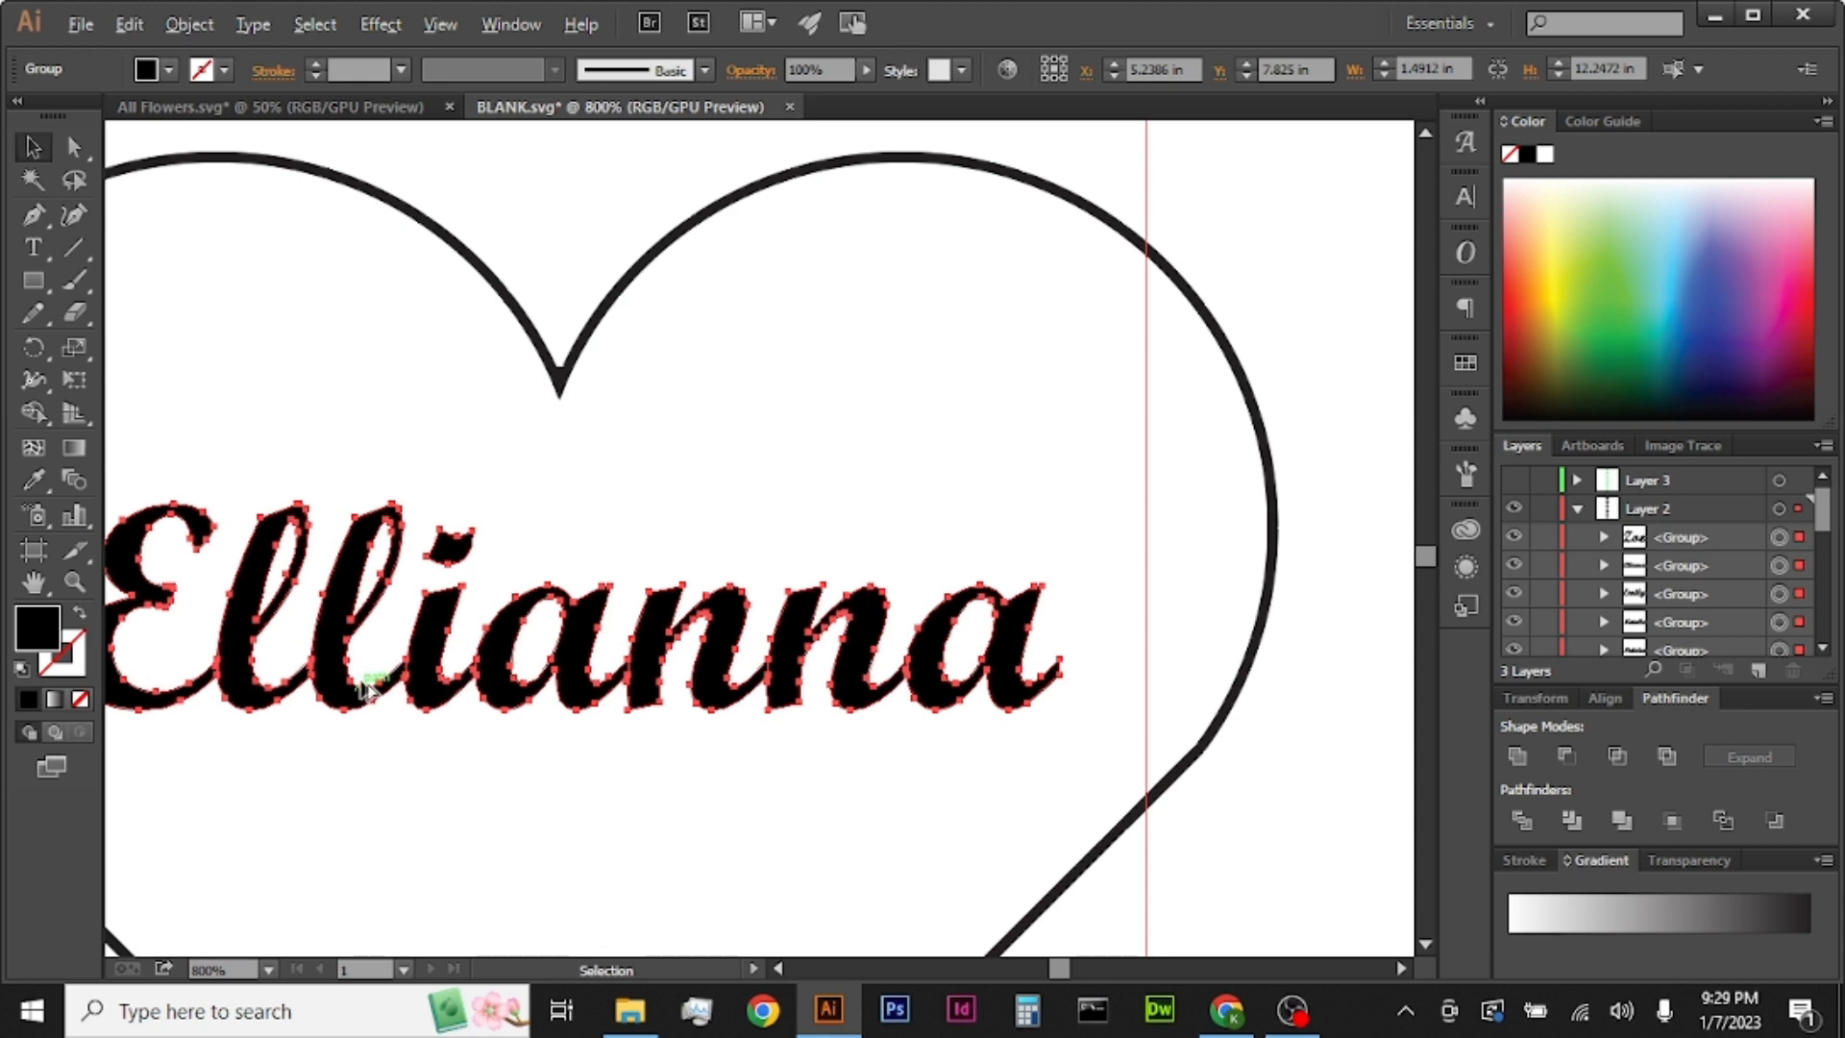
pyautogui.scroll(6, 368, 689)
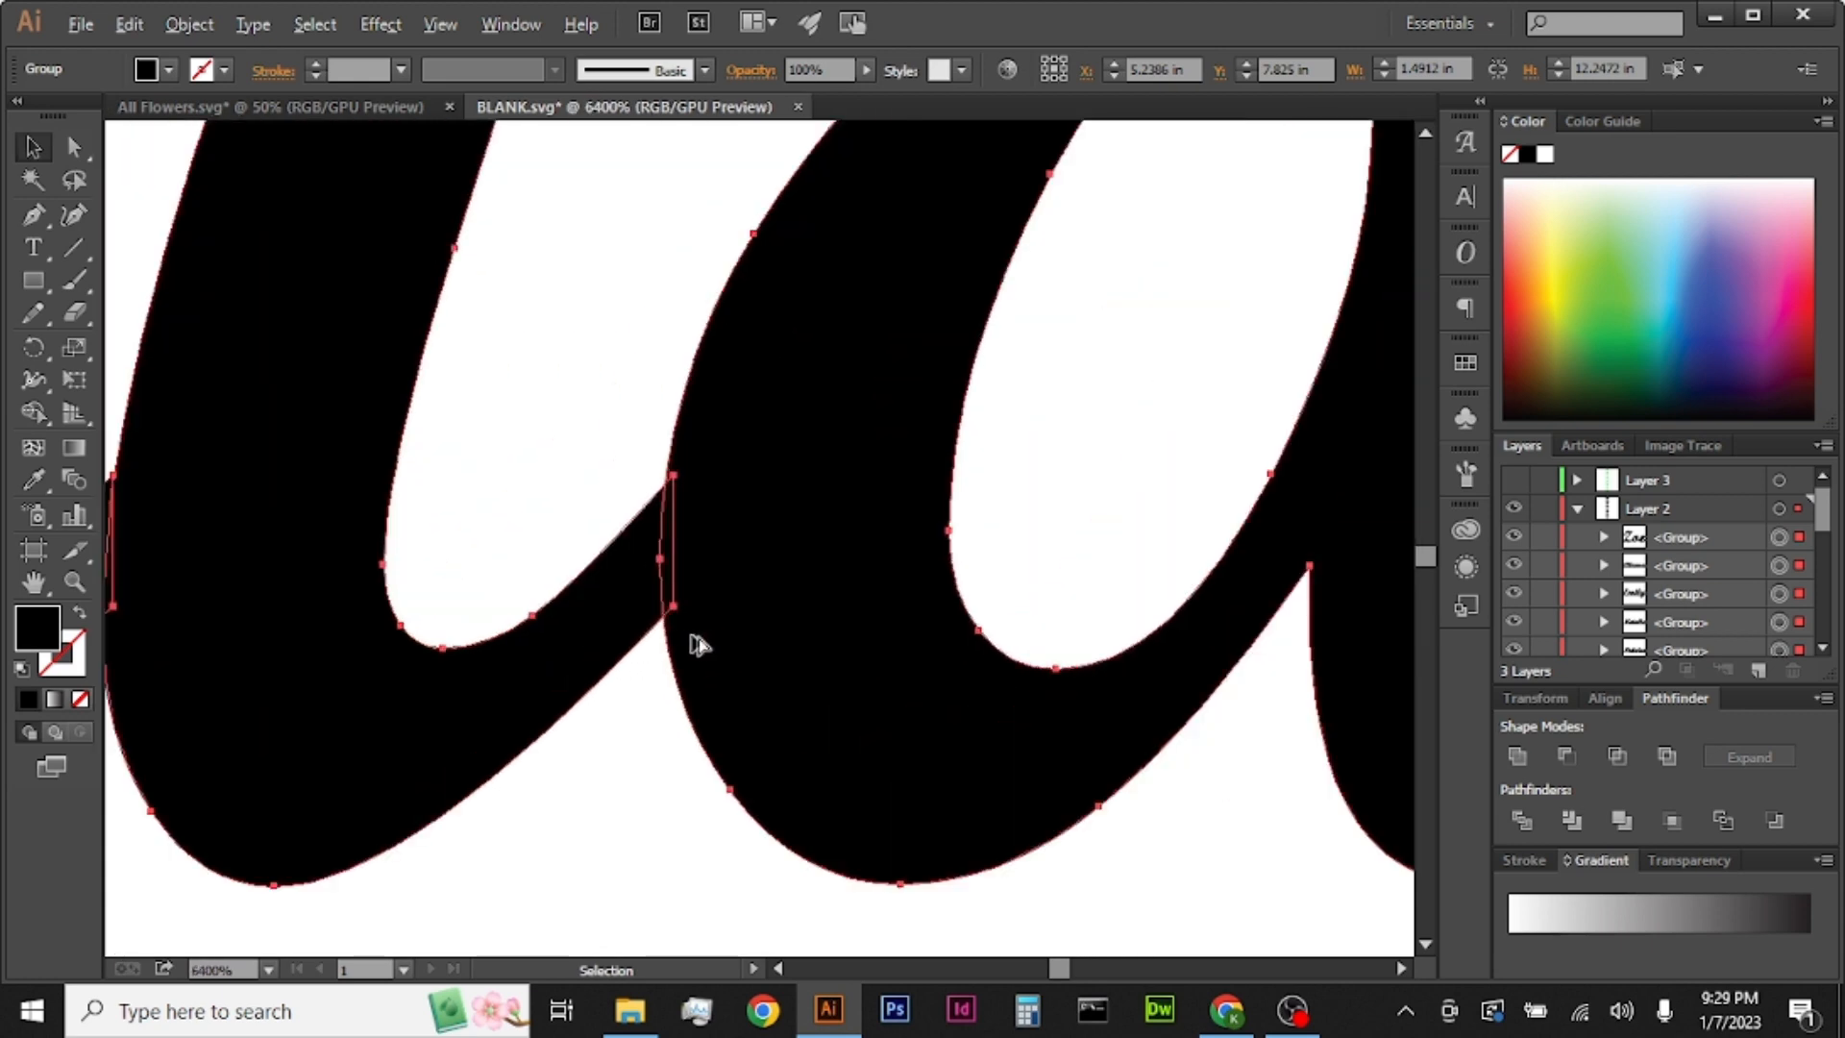
pyautogui.scroll(-1, 699, 644)
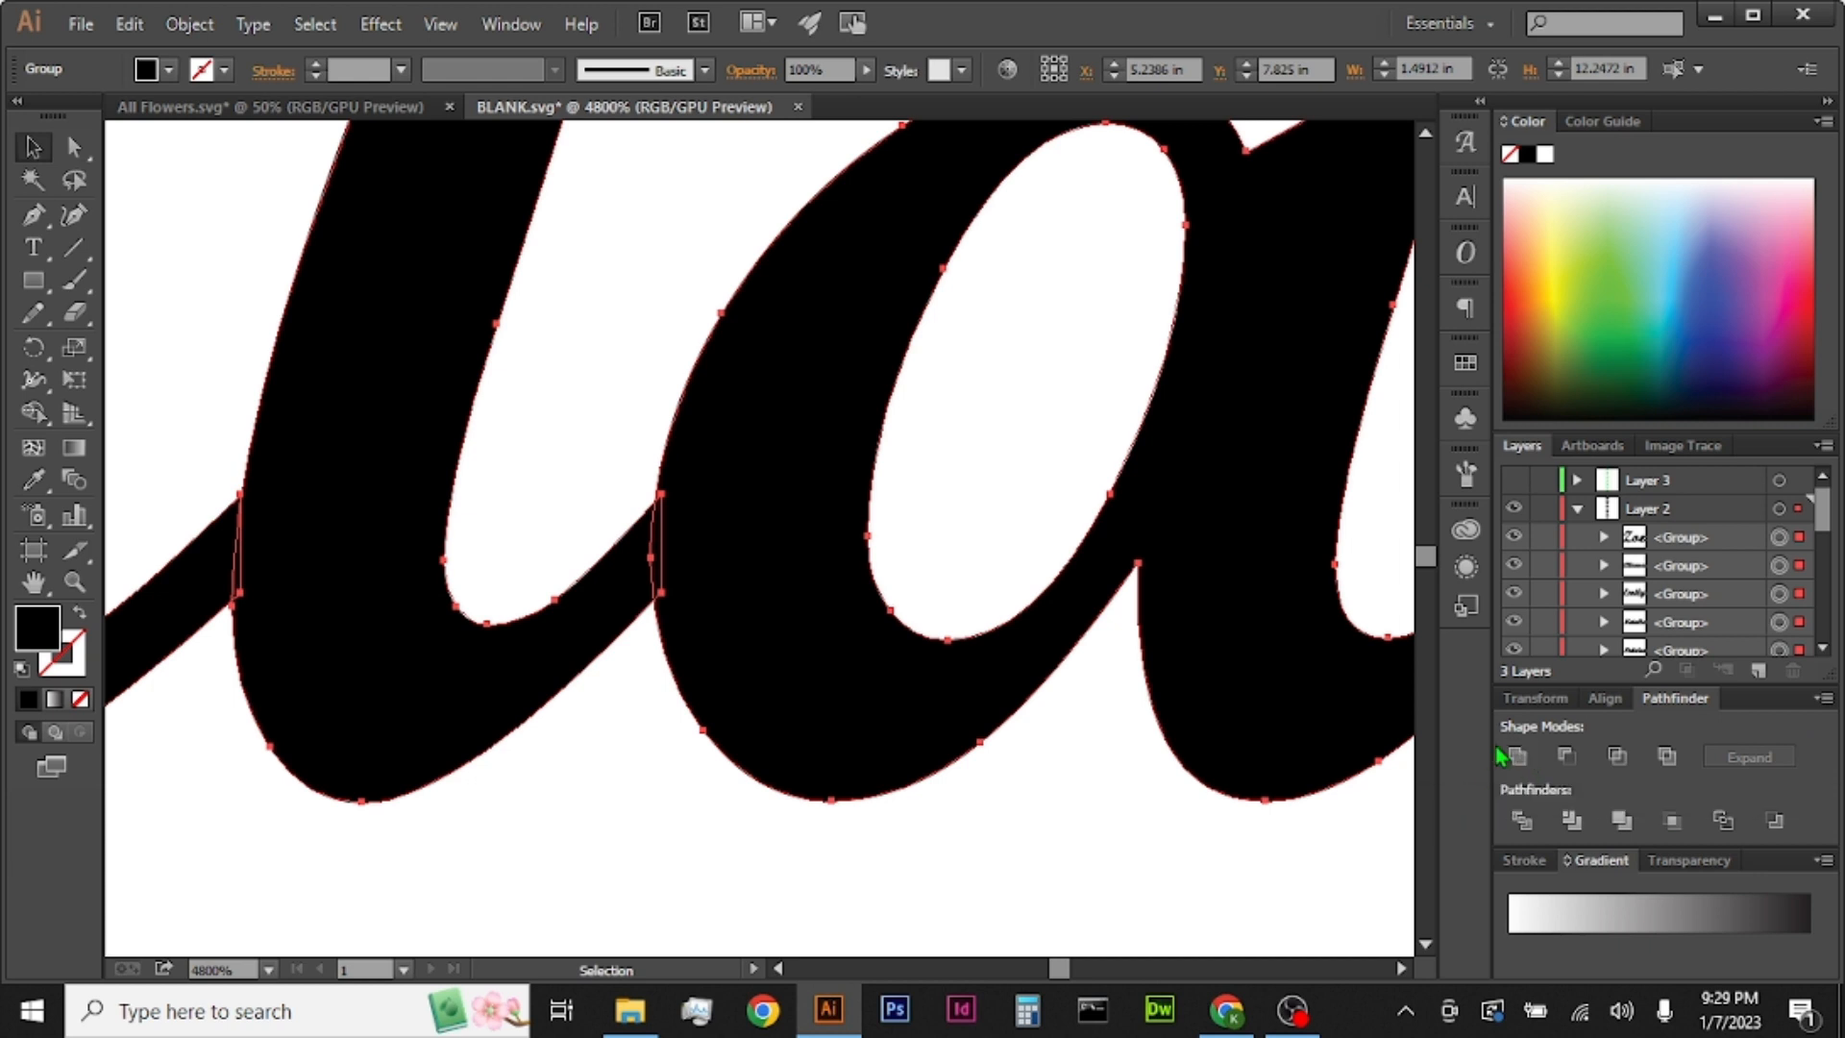
pyautogui.click(1532, 756)
pyautogui.click(1516, 759)
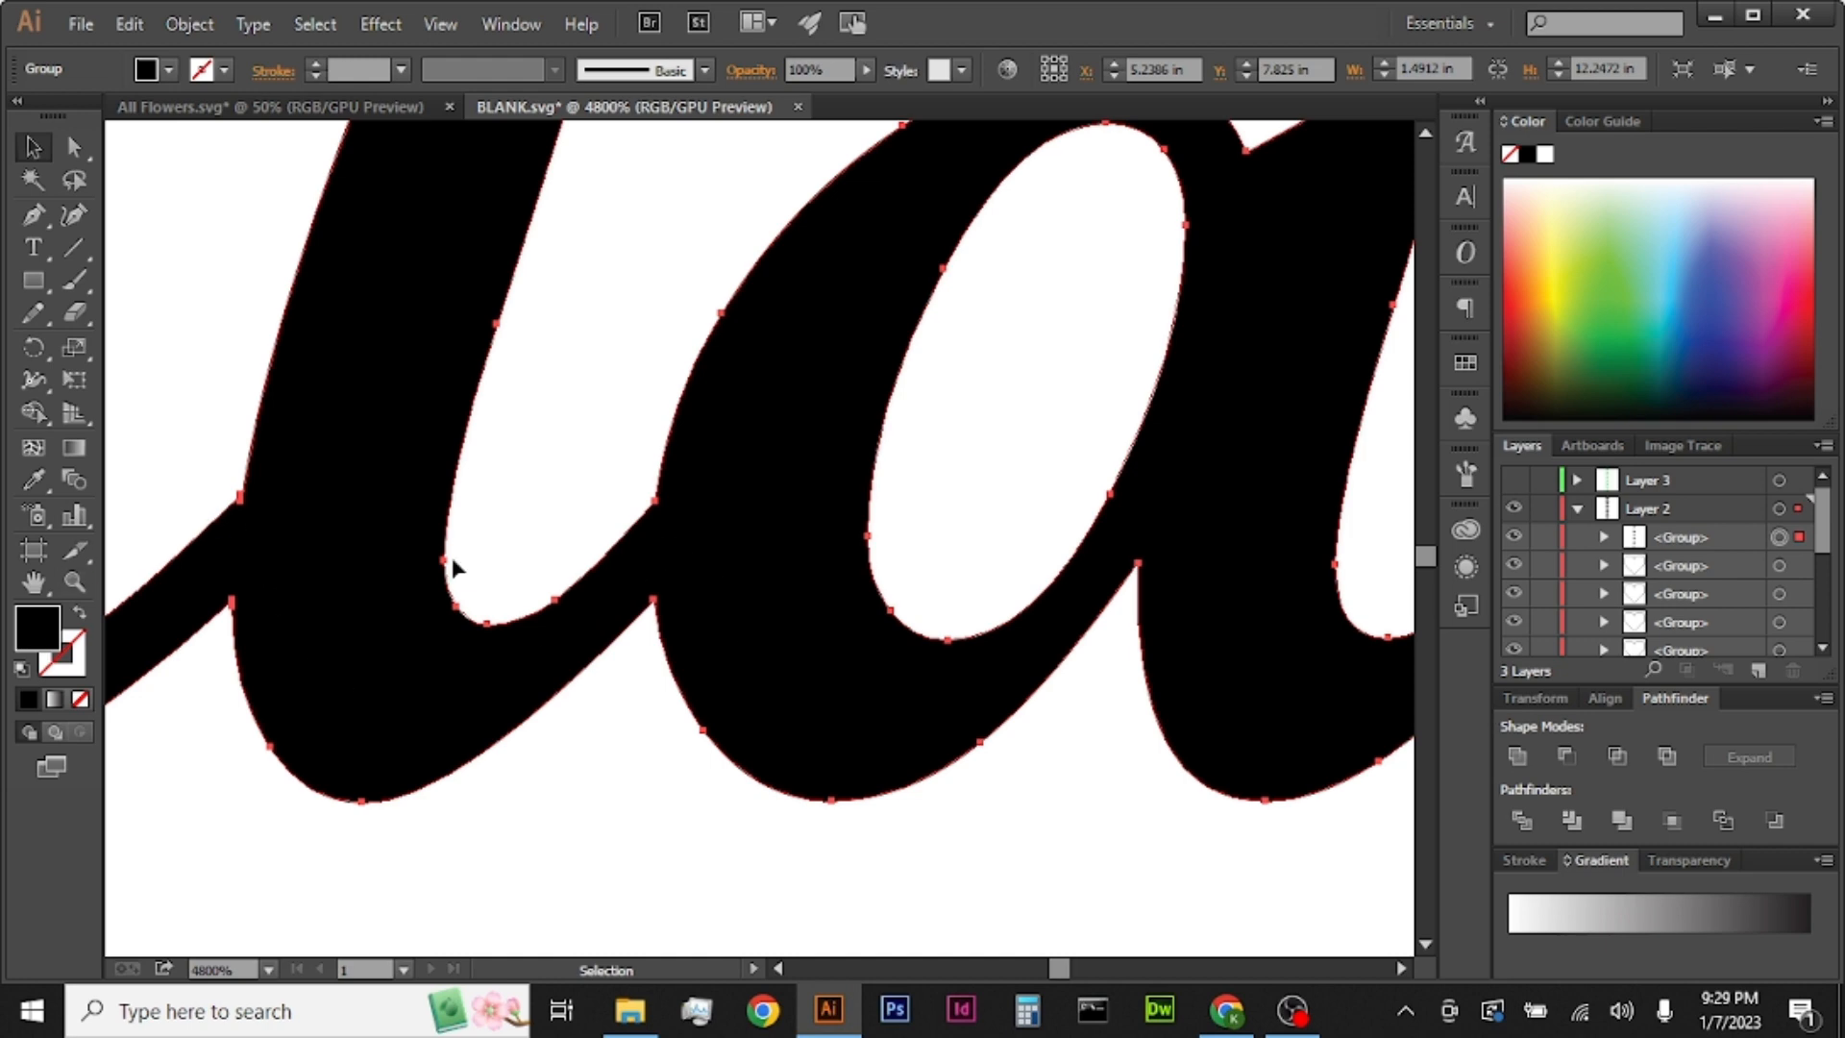
pyautogui.scroll(-10, 453, 567)
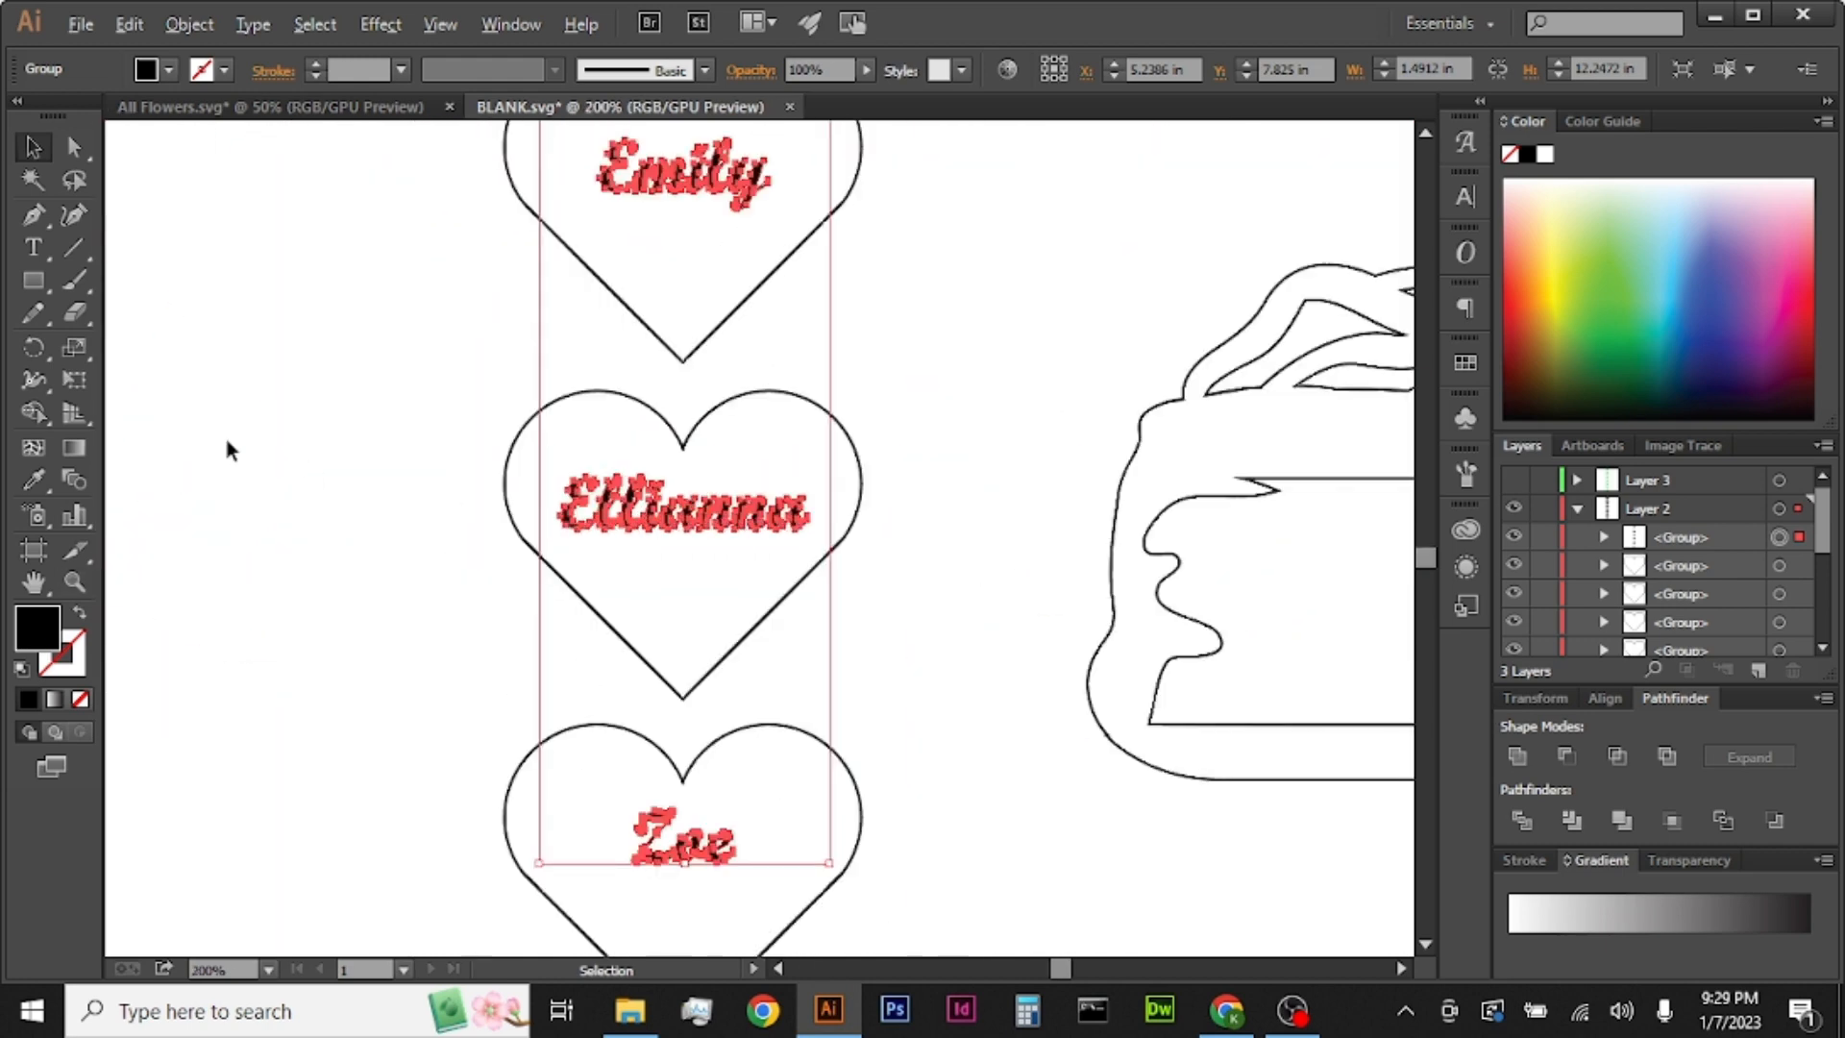
pyautogui.click(467, 475)
pyautogui.scroll(-5, 467, 475)
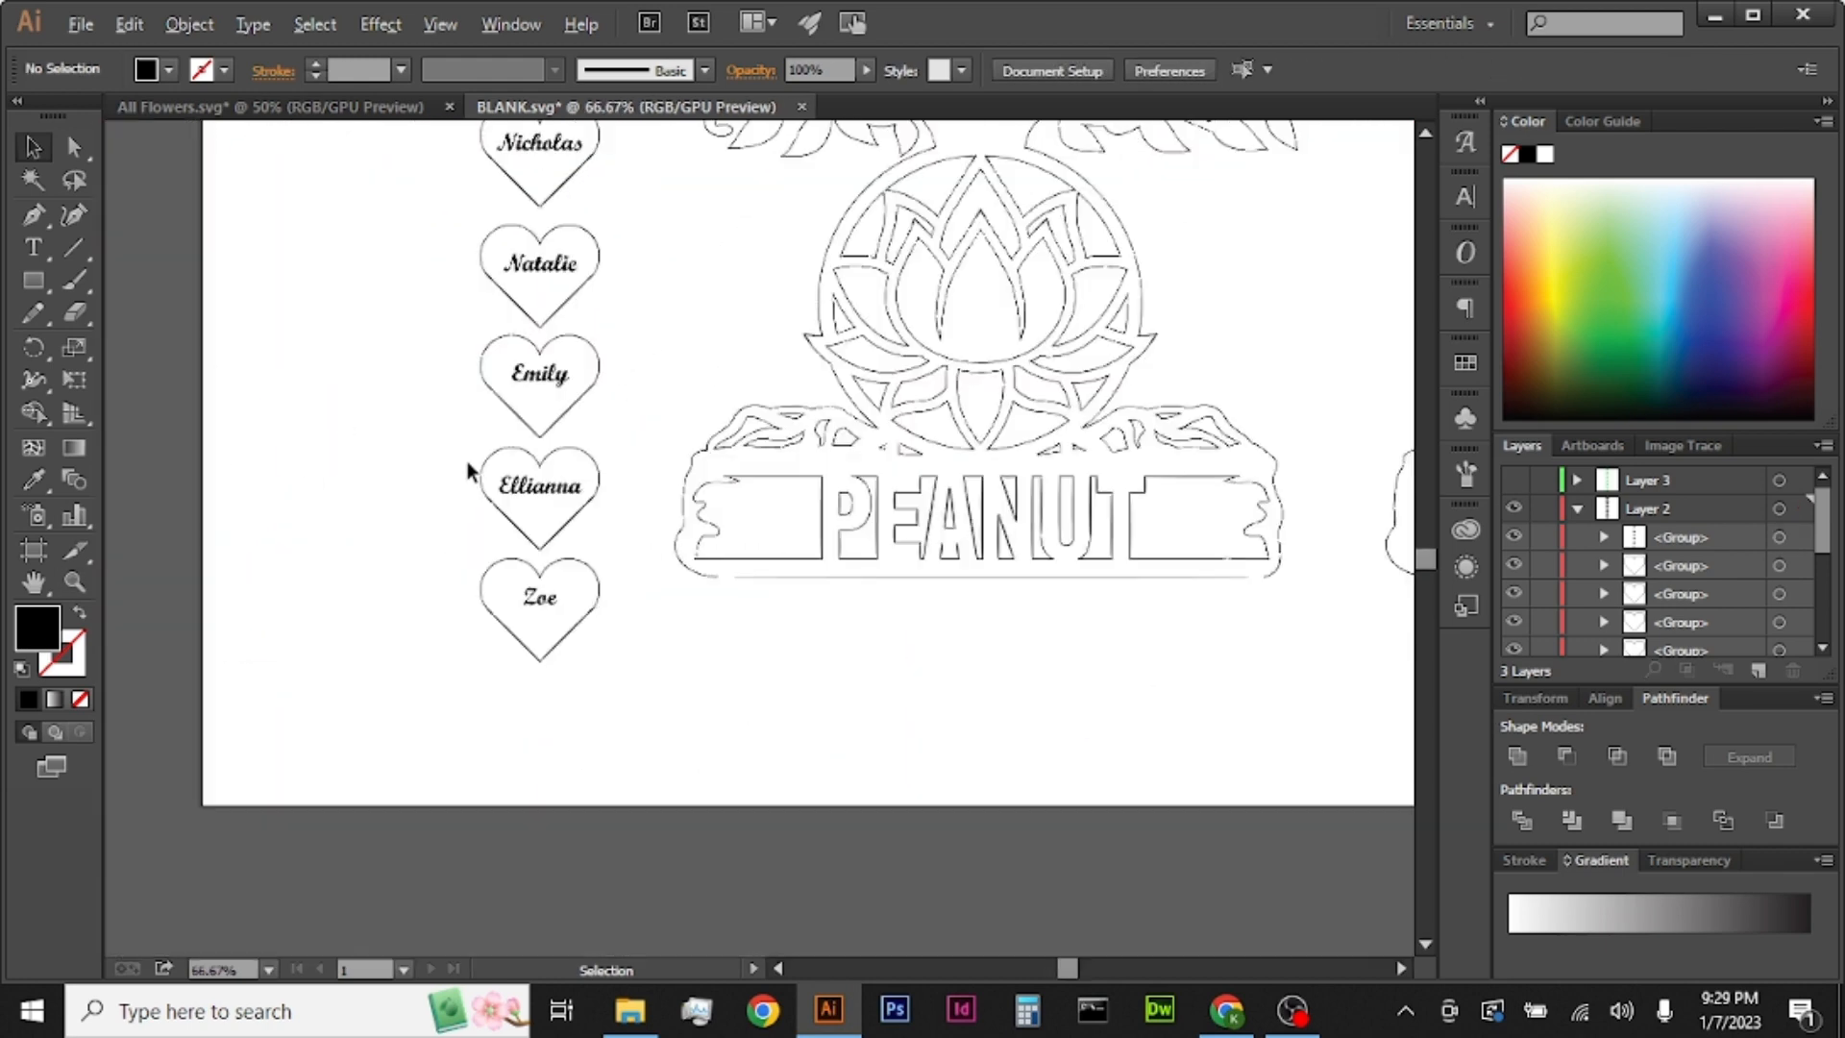
pyautogui.scroll(3, 467, 471)
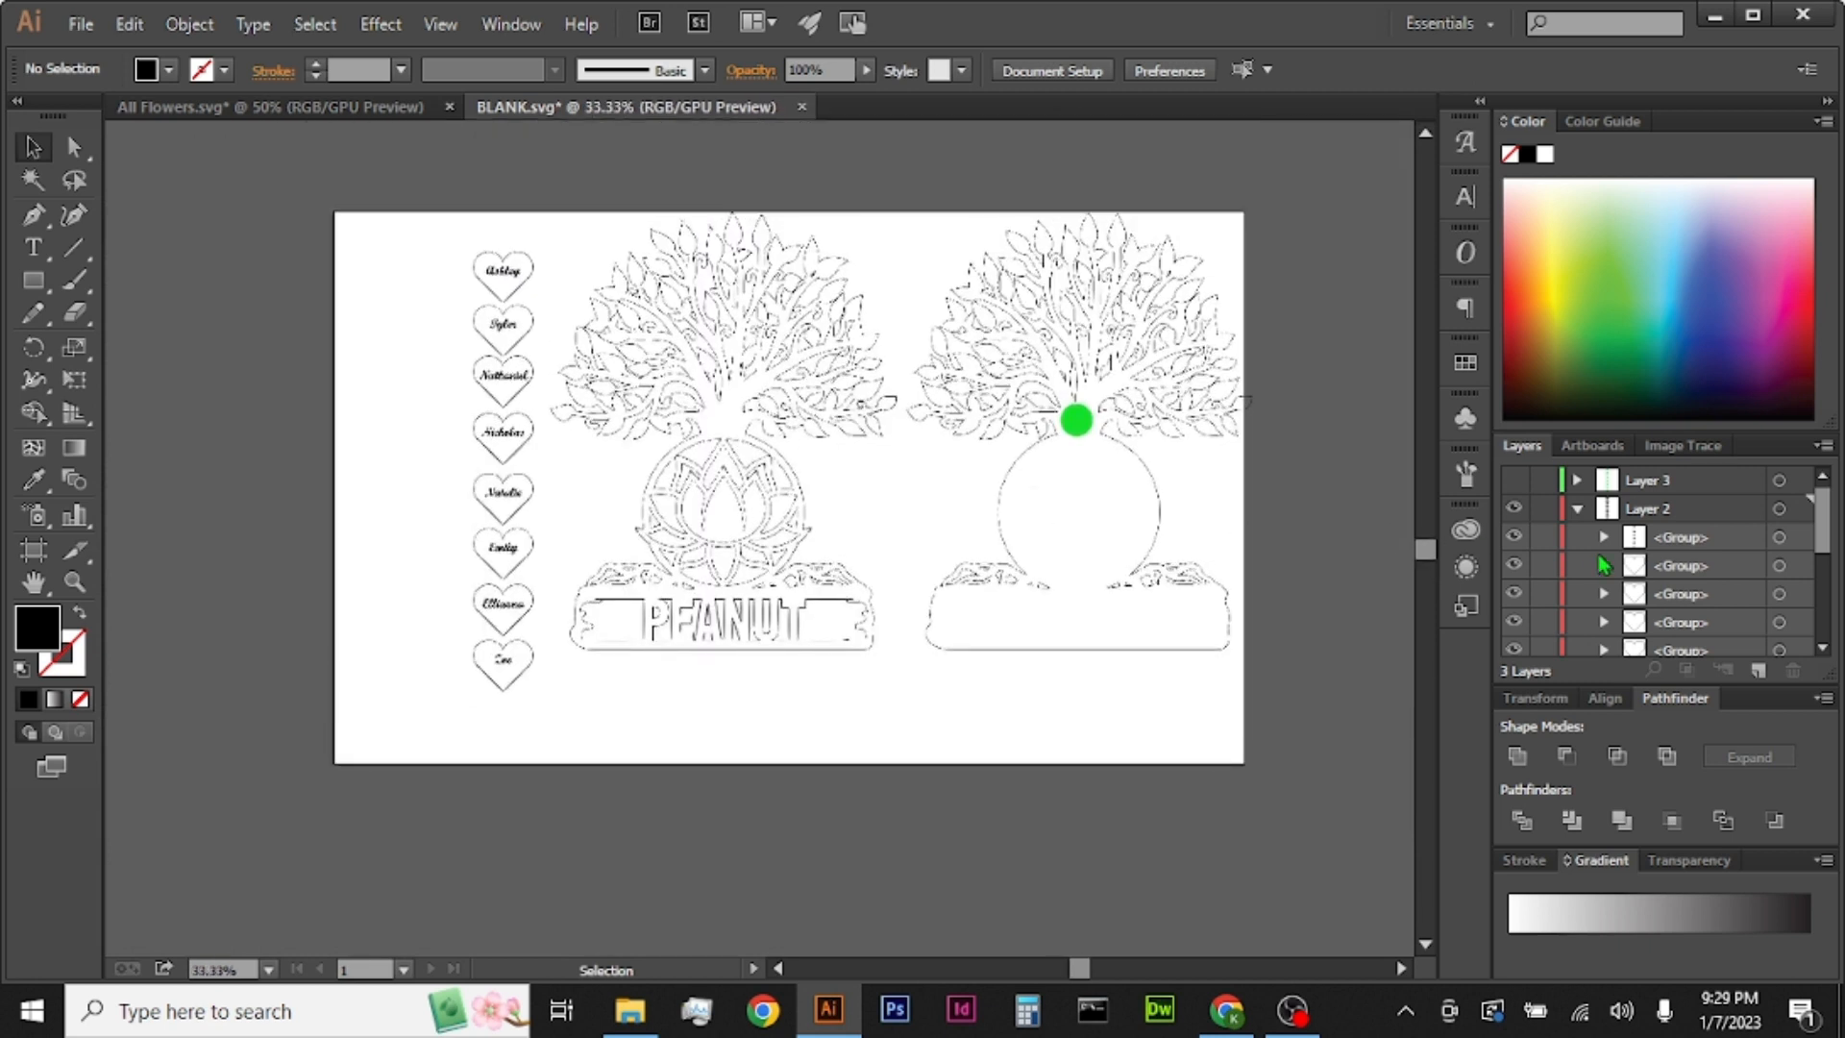
# Step: Fill the united names group in Layer 2 with blue 0013ff
pyautogui.click(1604, 537)
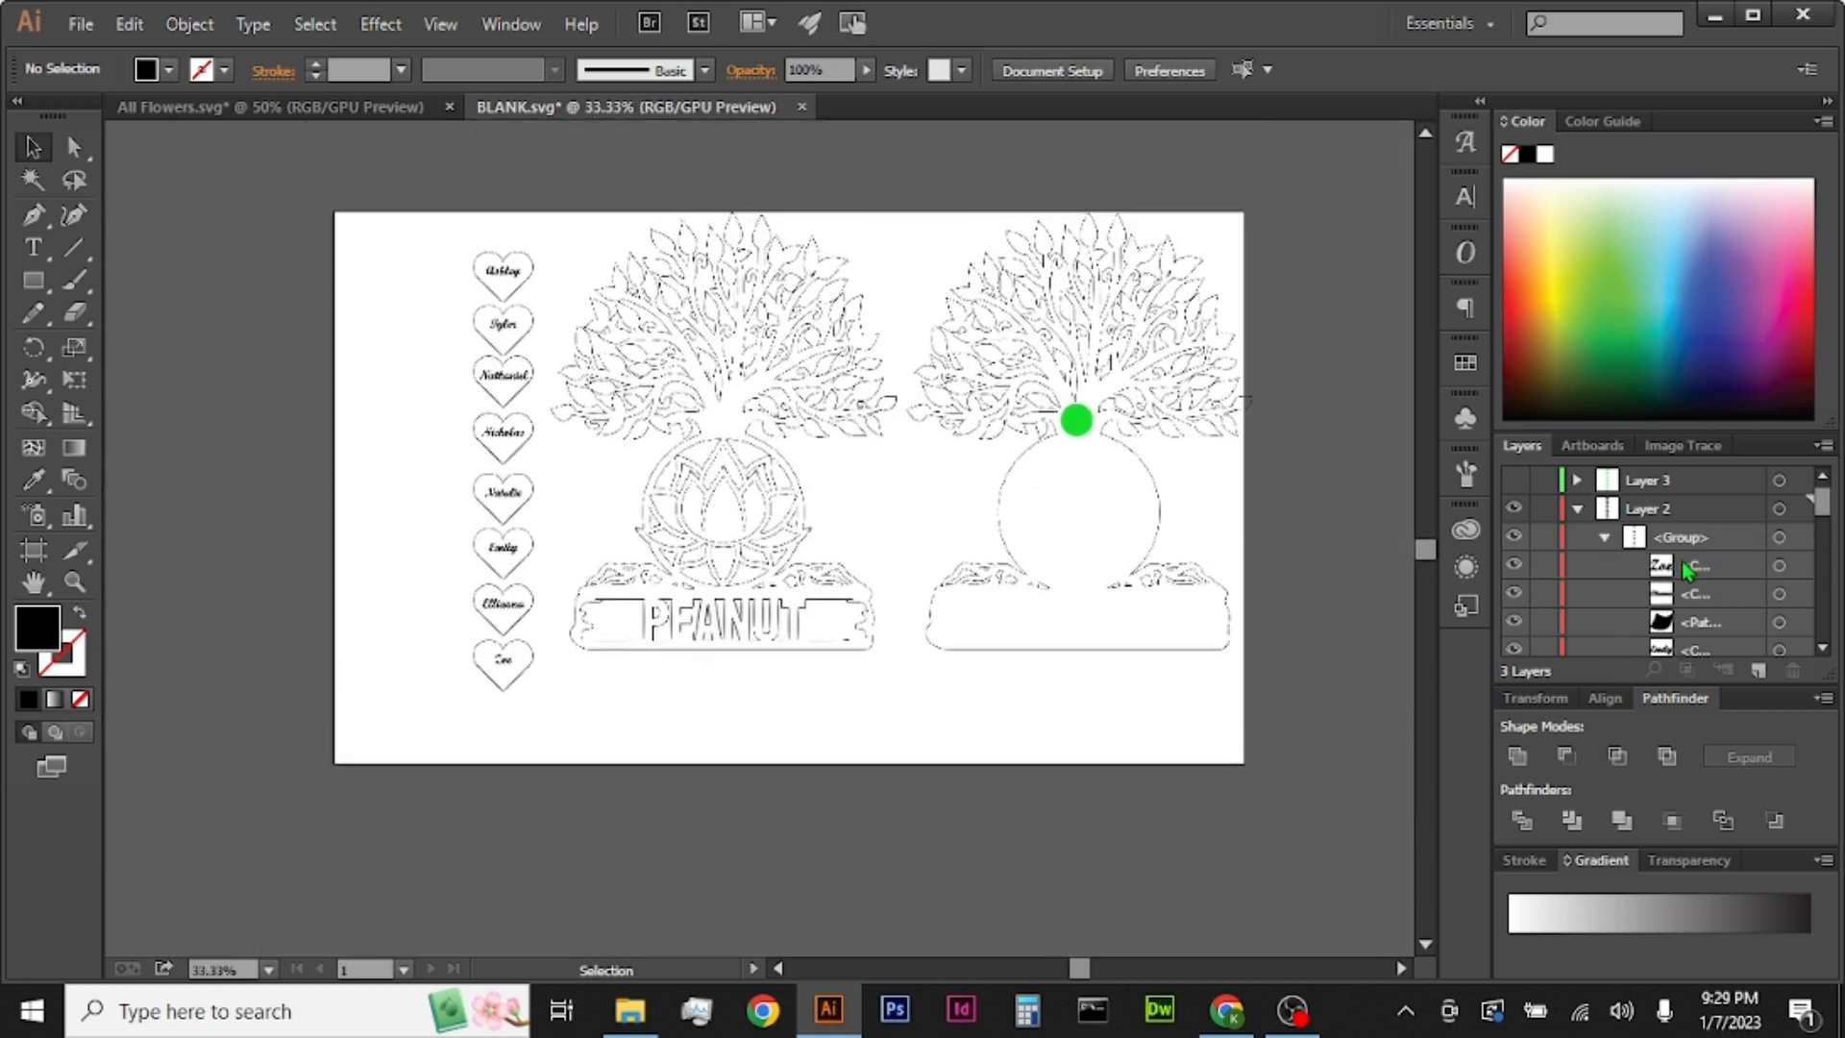
pyautogui.click(1611, 540)
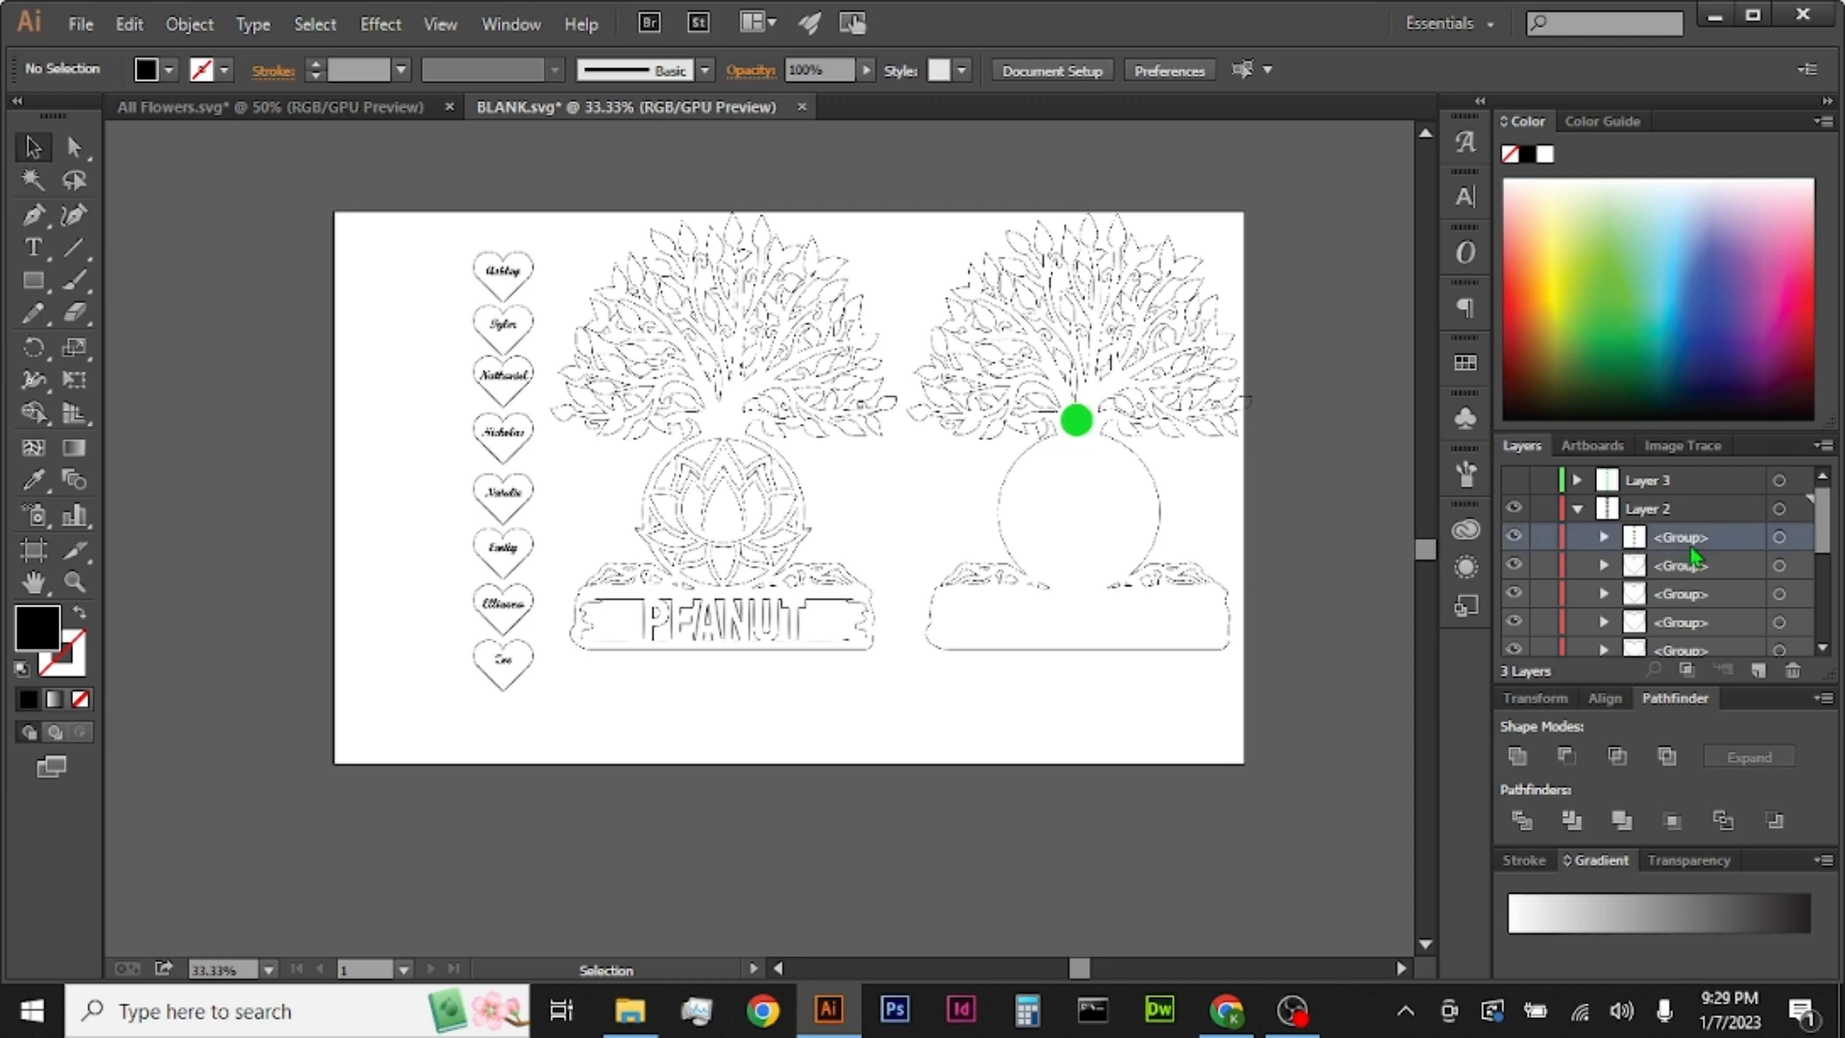
pyautogui.click(1779, 539)
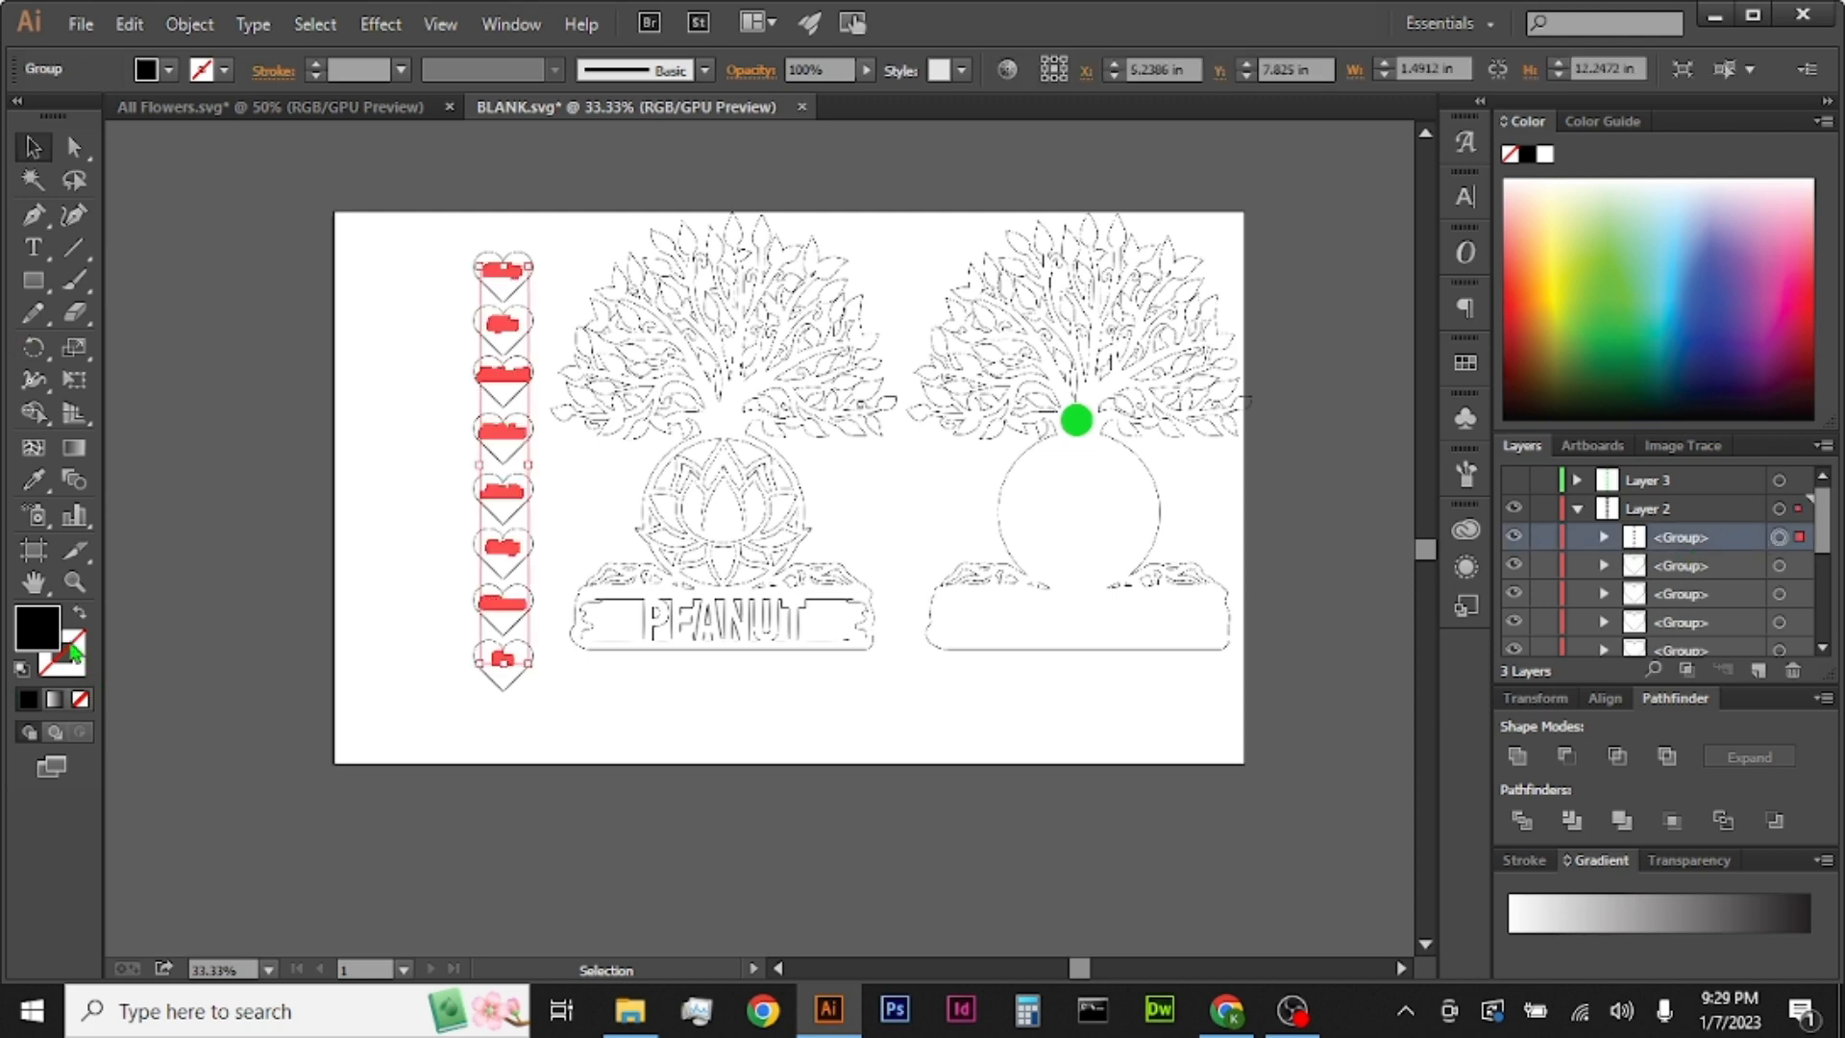
pyautogui.doubleClick(40, 631)
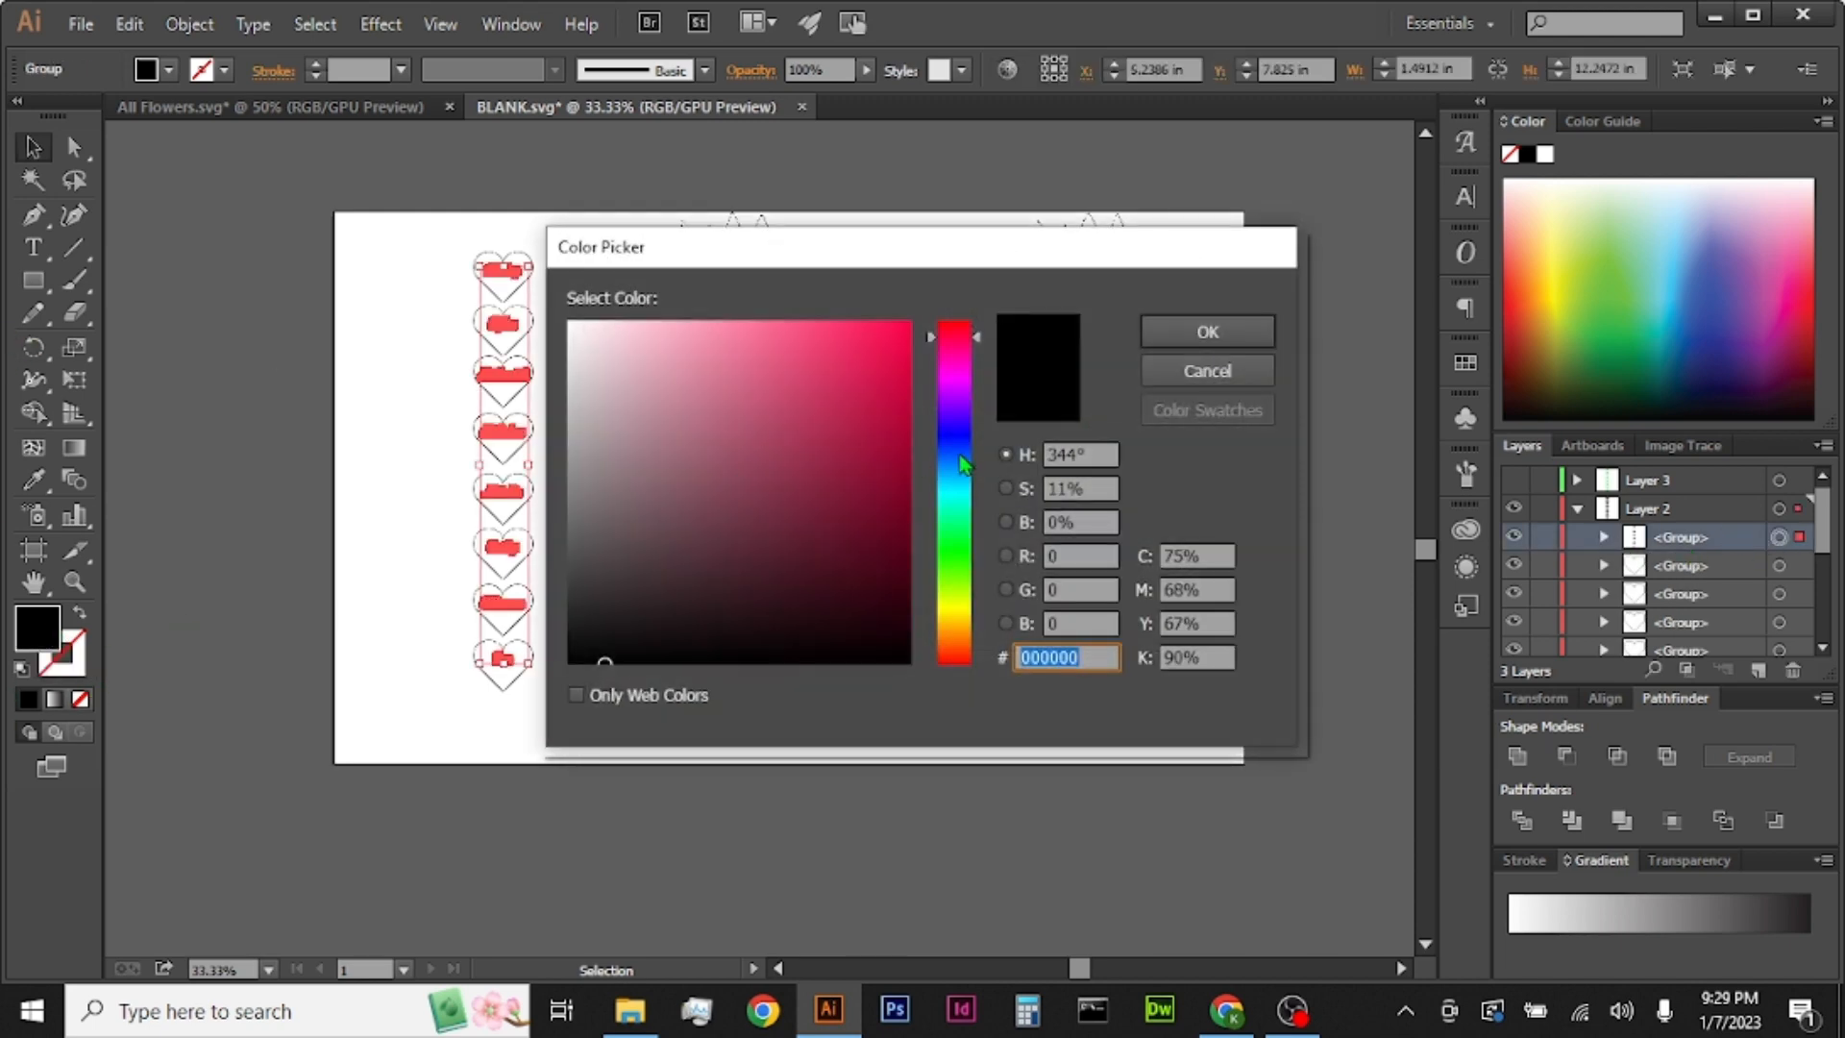
pyautogui.click(962, 451)
pyautogui.click(910, 327)
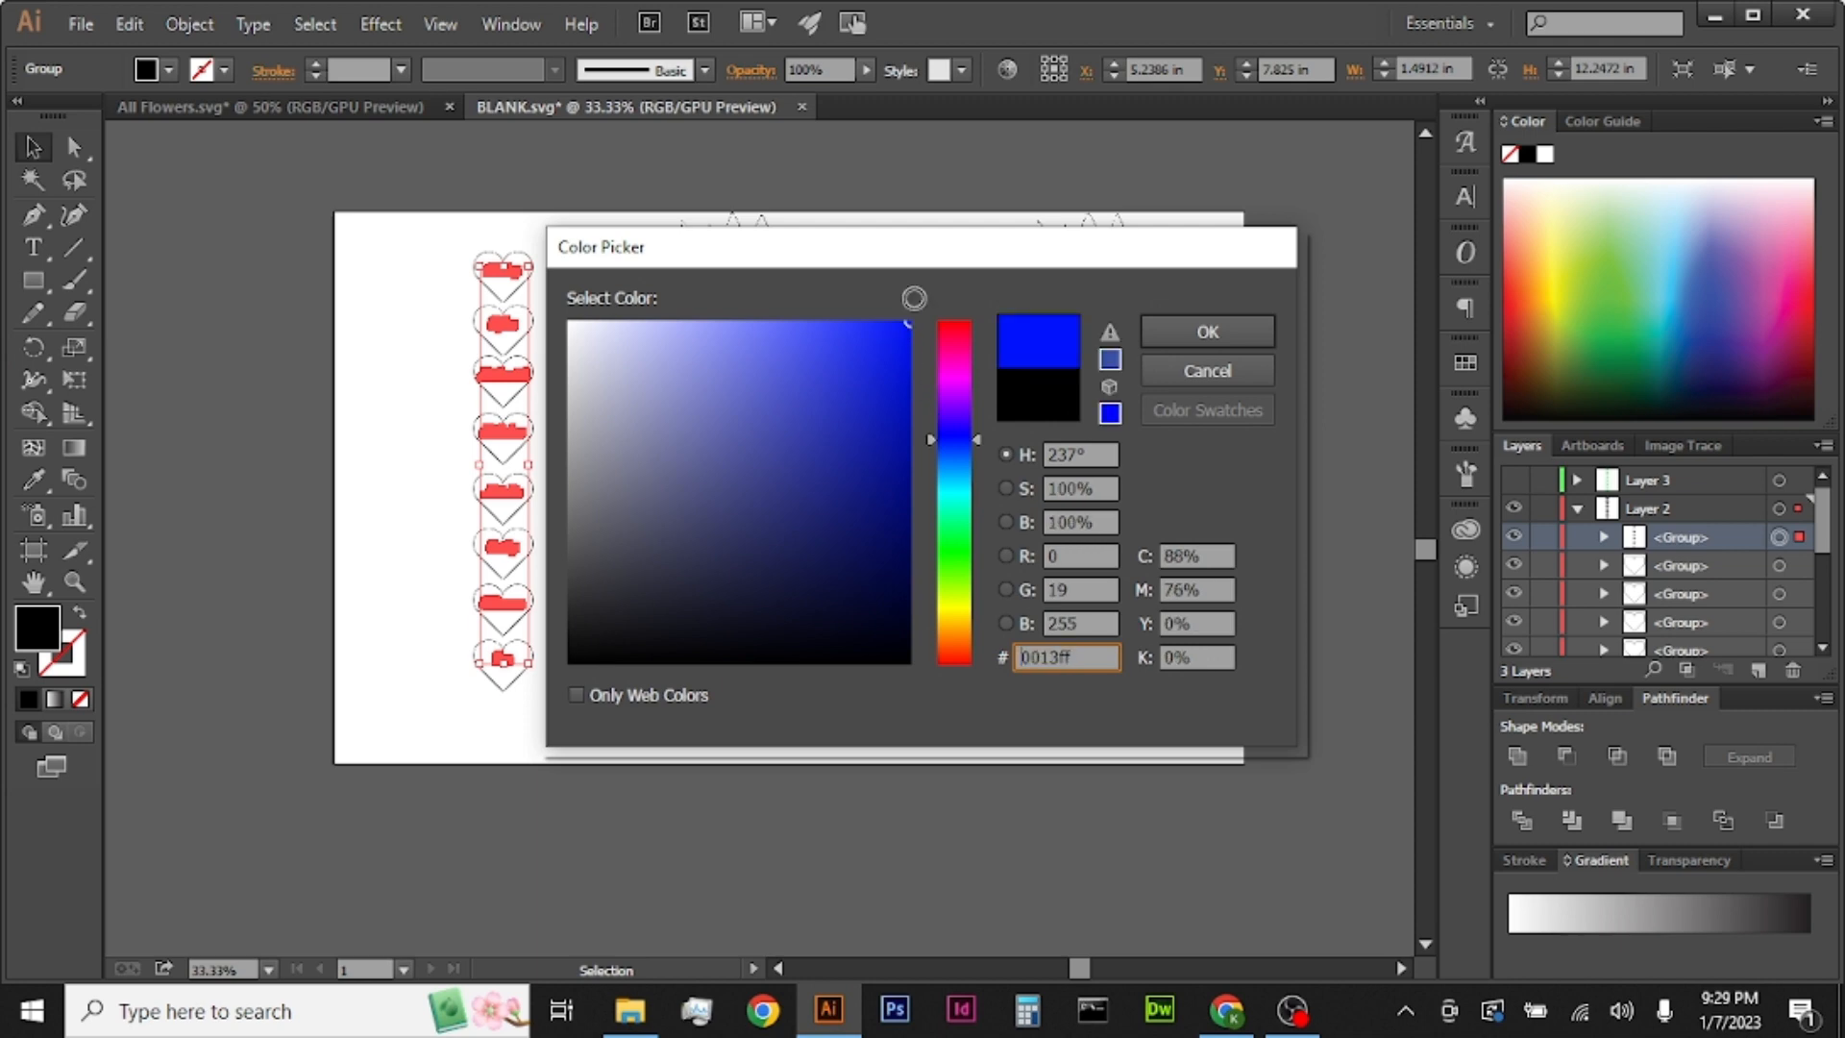
pyautogui.click(1208, 331)
pyautogui.click(357, 462)
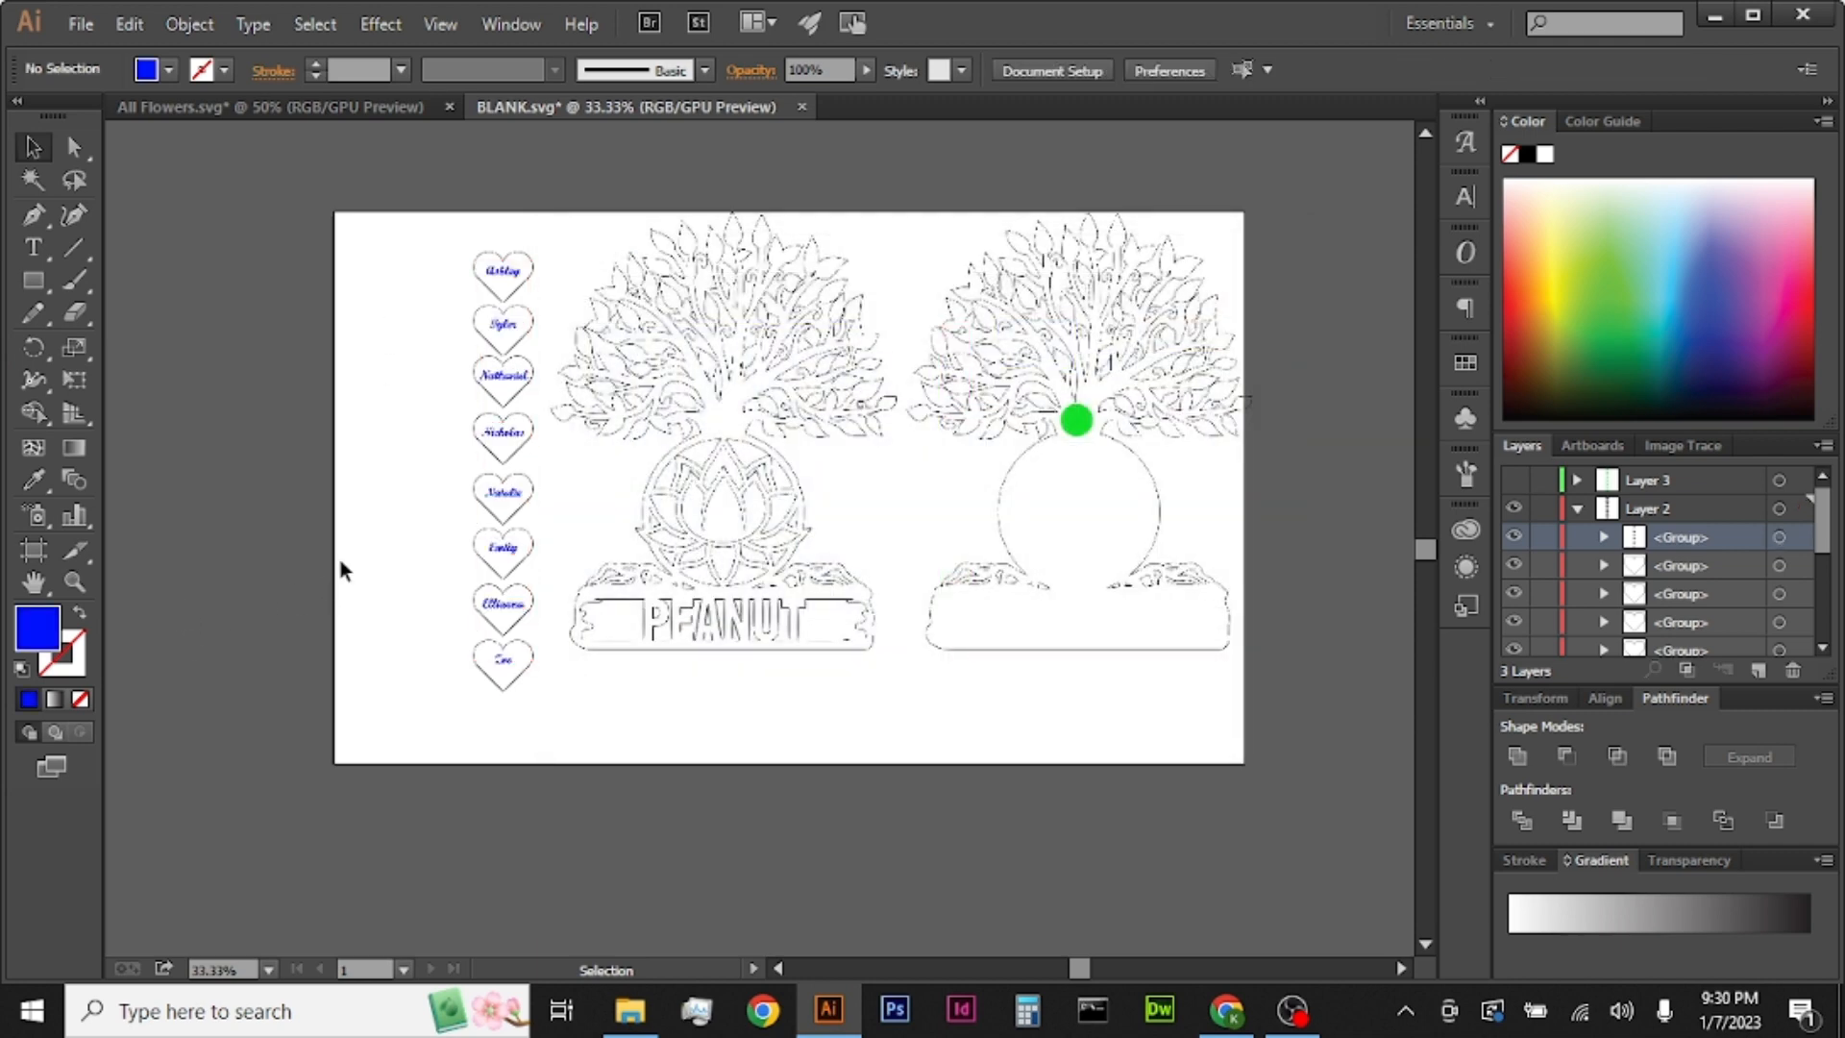
# Step: Show Layer 3 with the green circles over the hearts
pyautogui.scroll(1, 1036, 335)
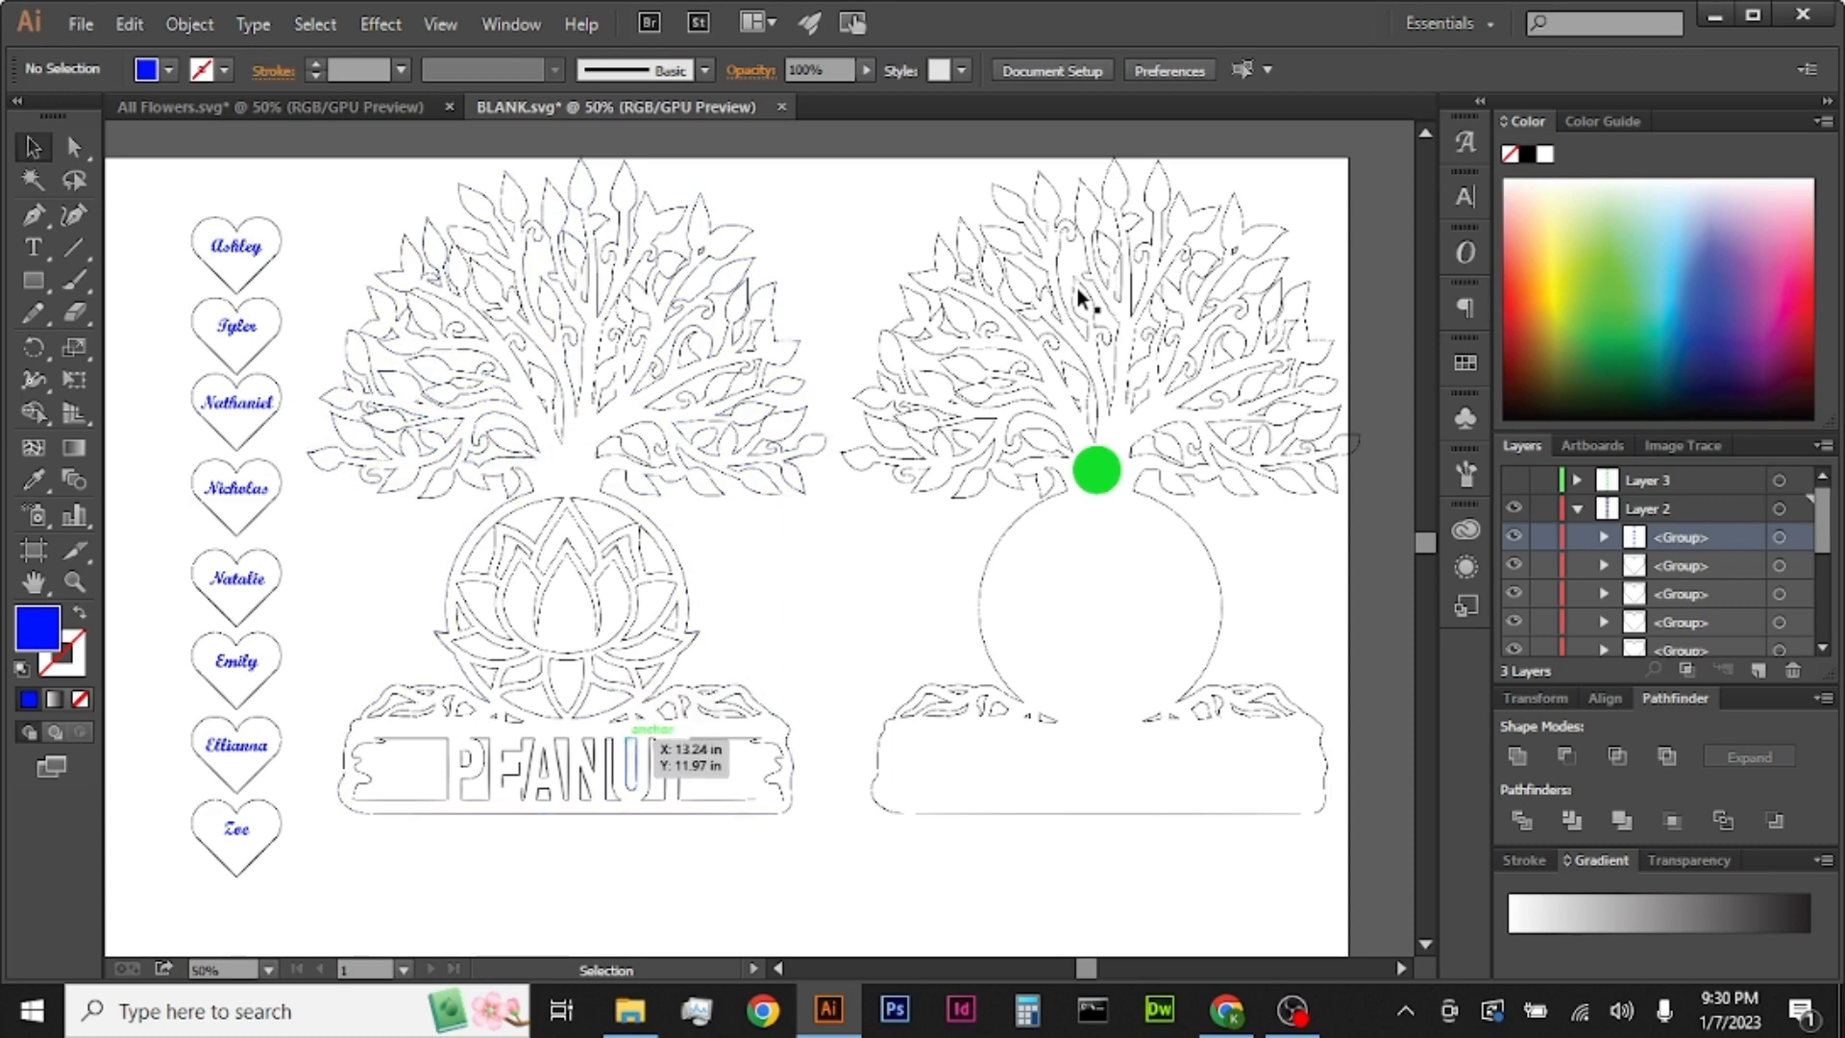
pyautogui.click(1517, 482)
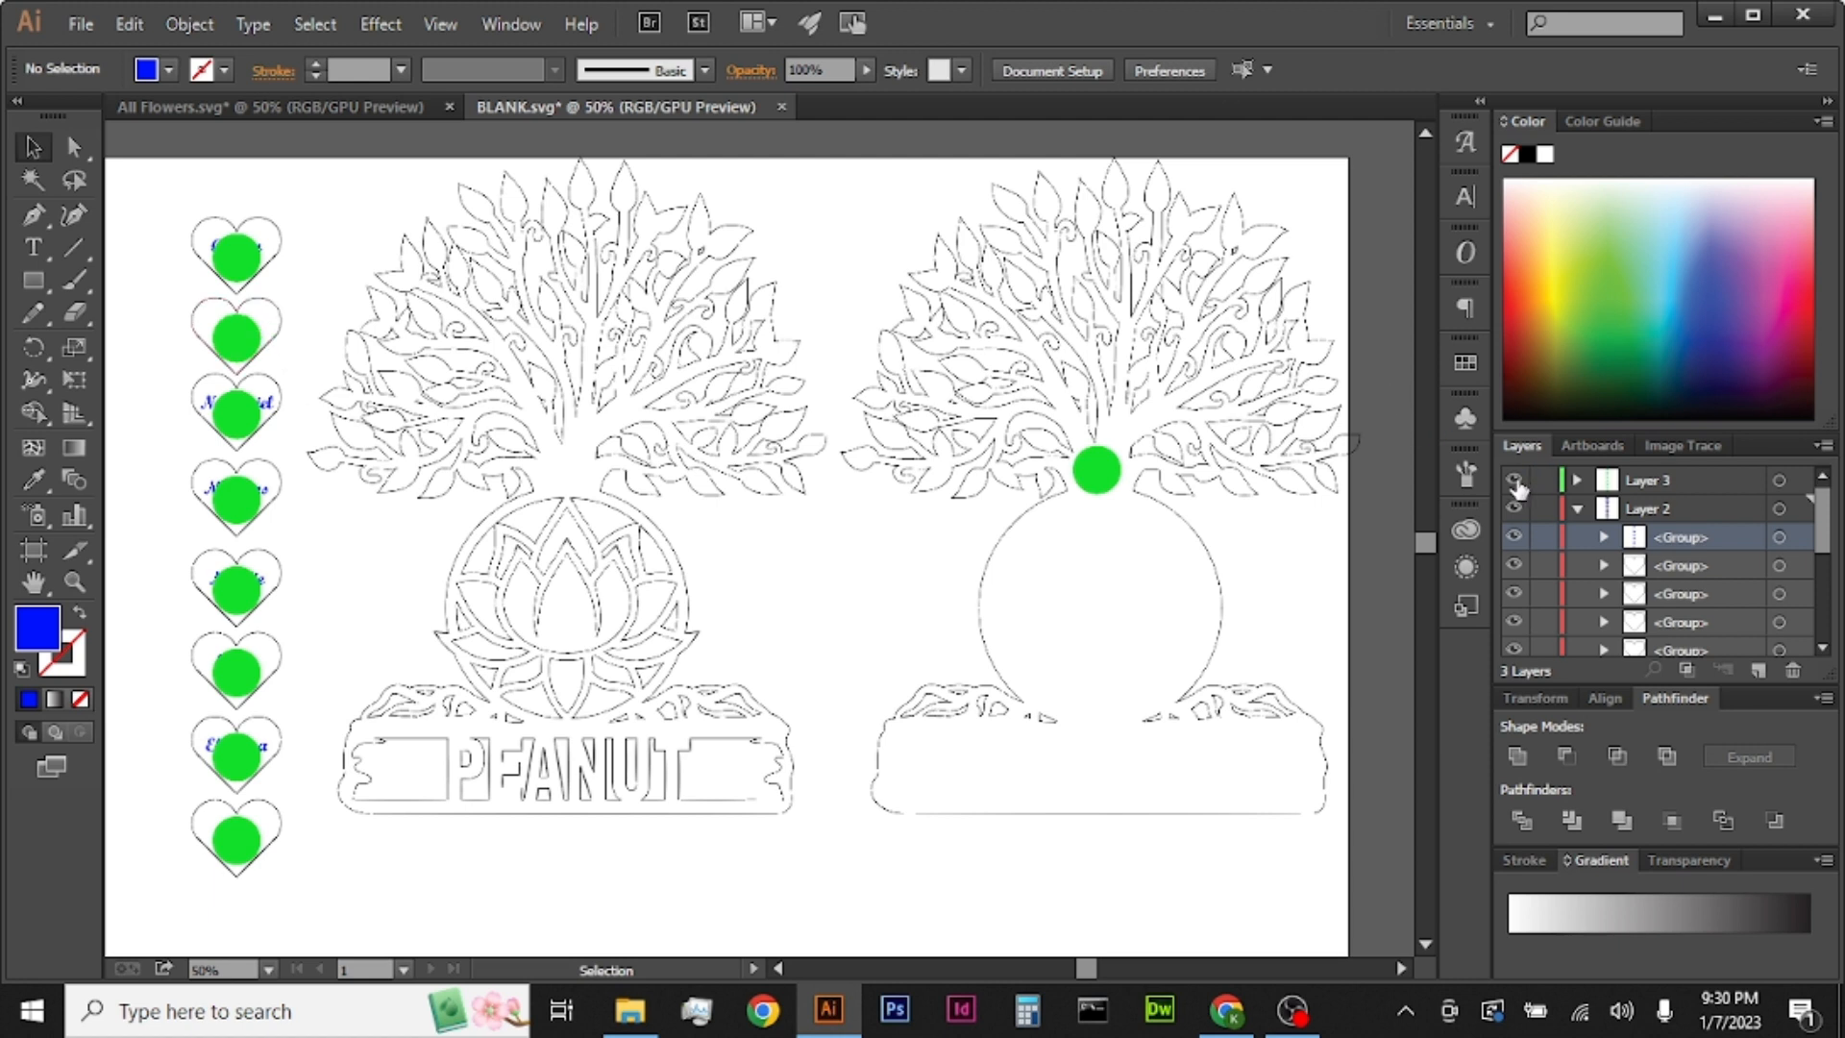
pyautogui.click(1514, 481)
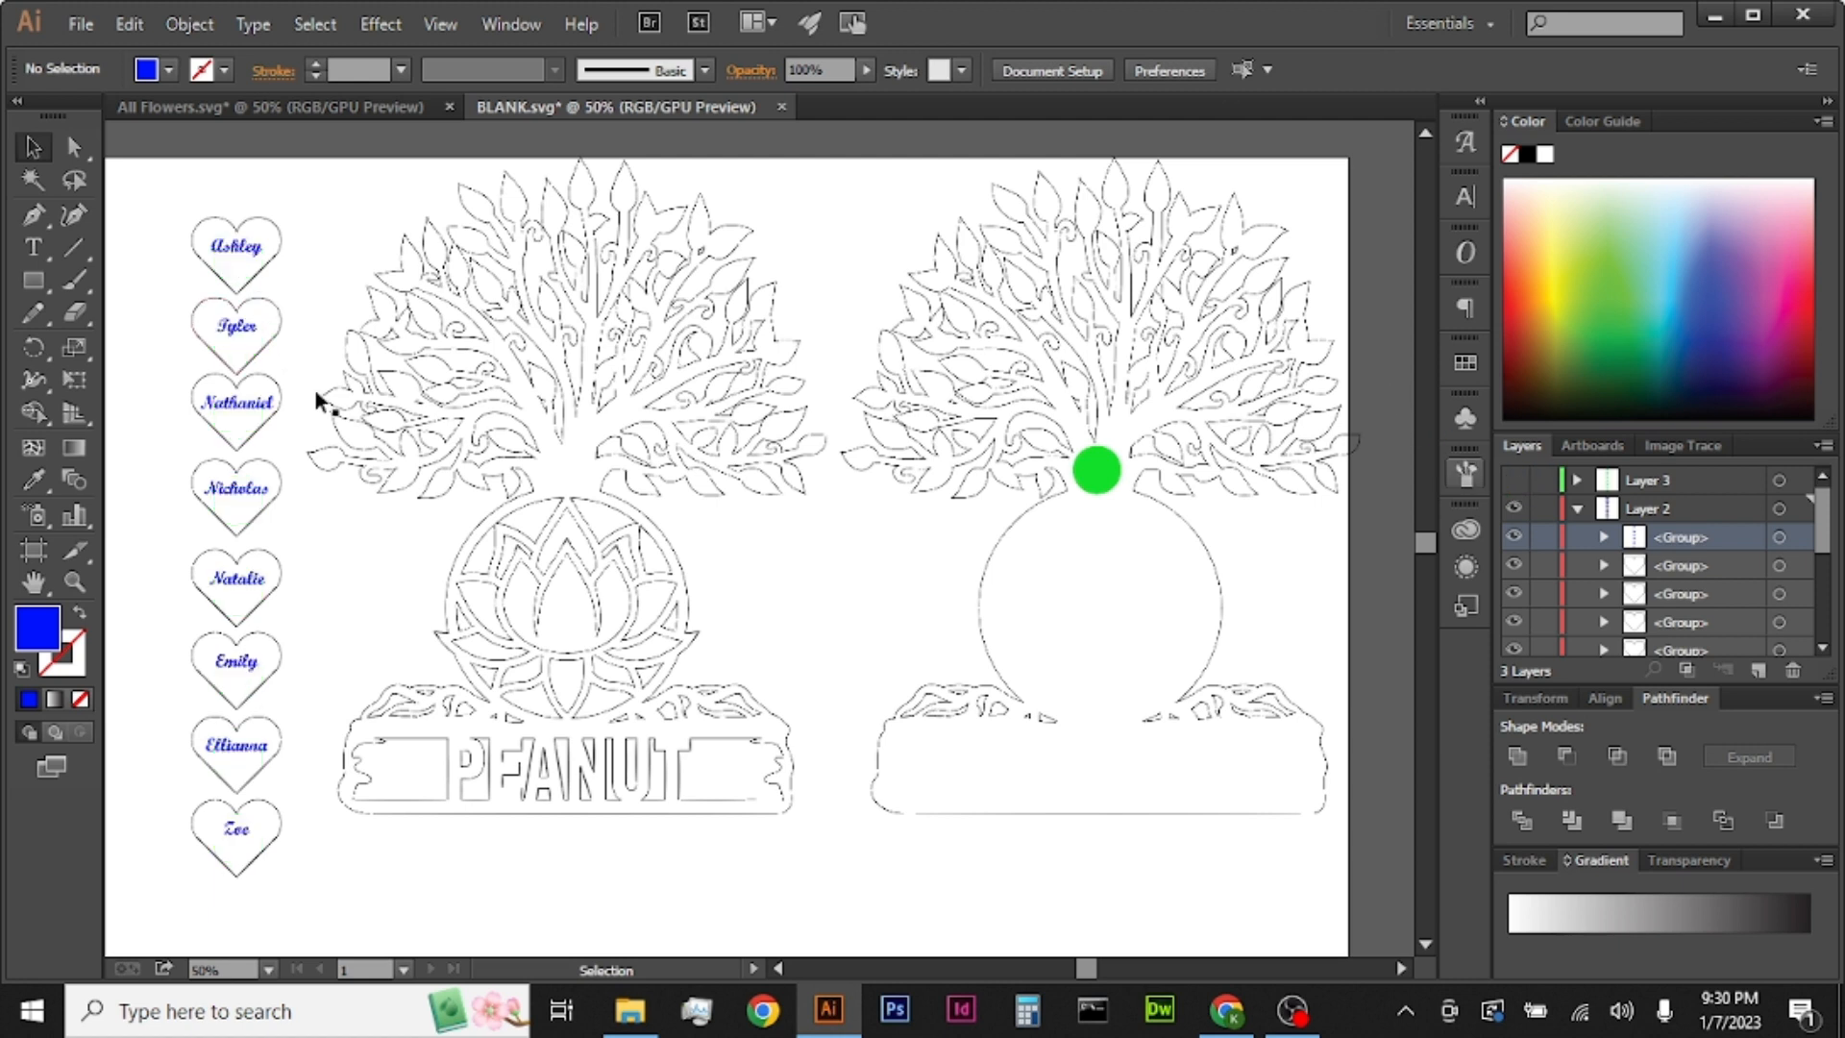
pyautogui.click(1516, 481)
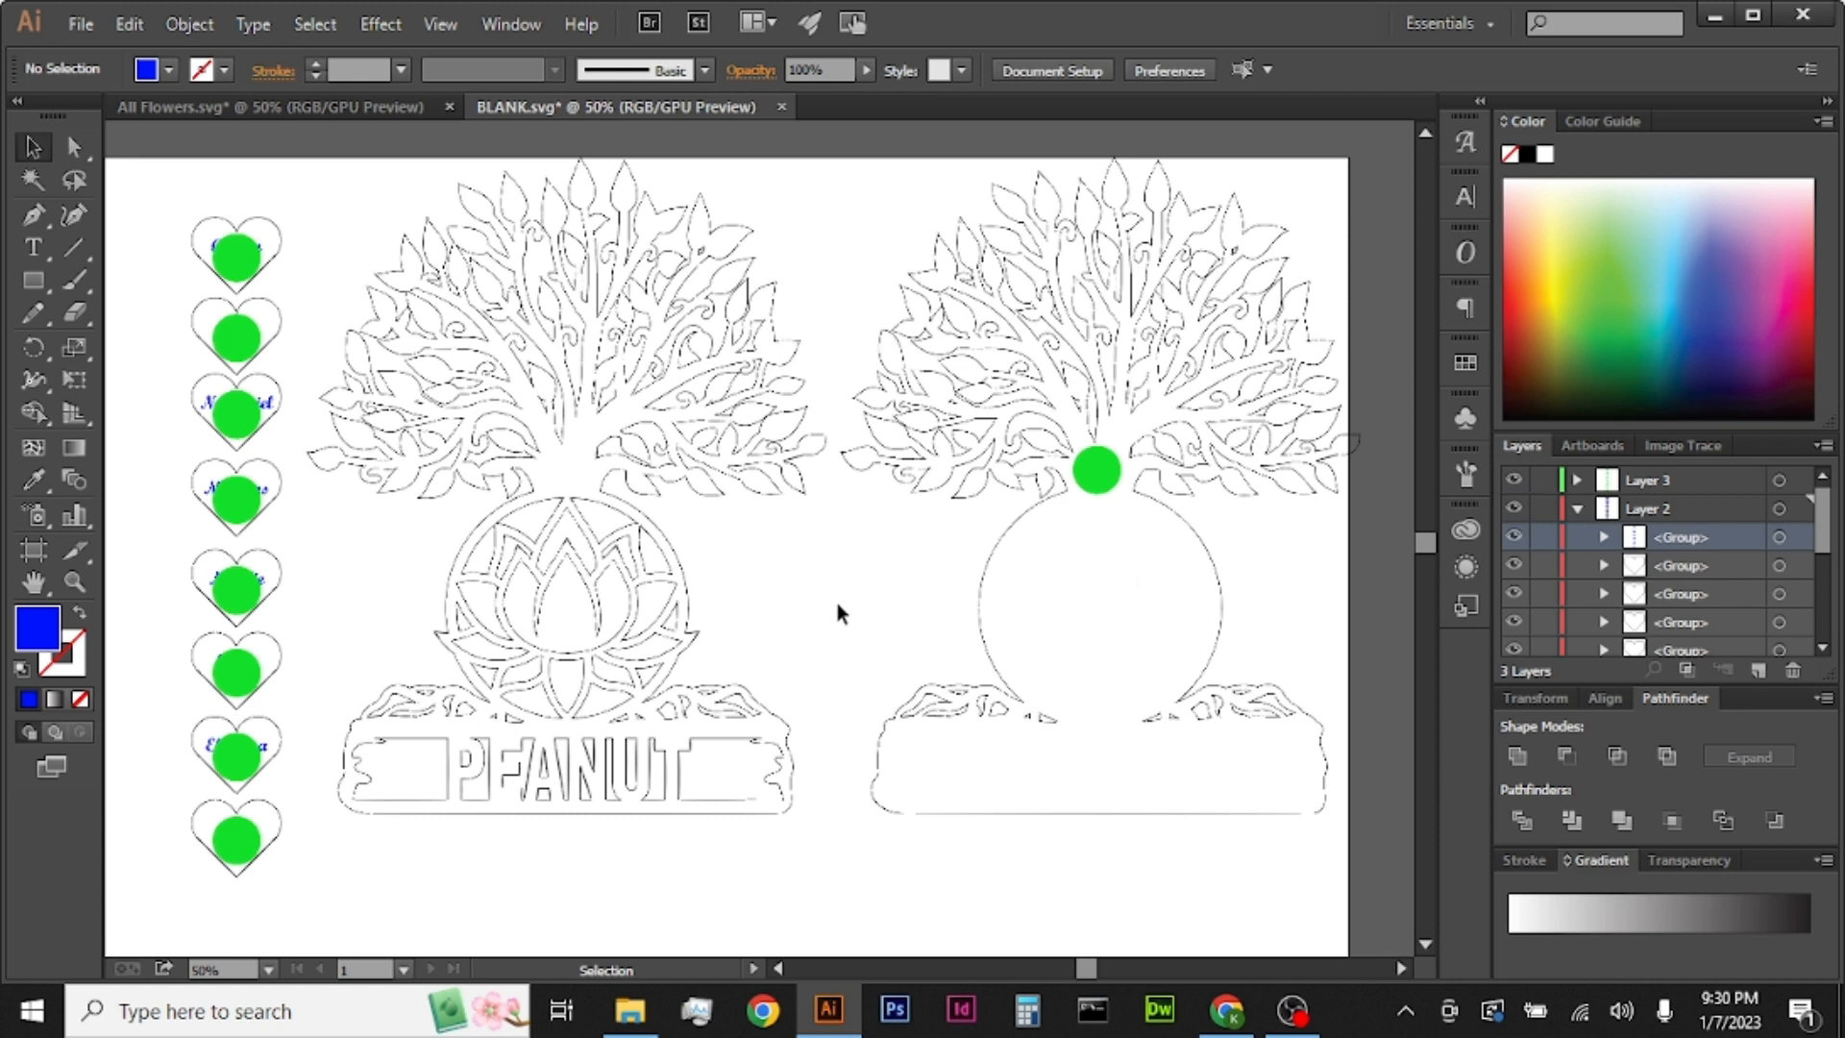
pyautogui.scroll(1, 152, 391)
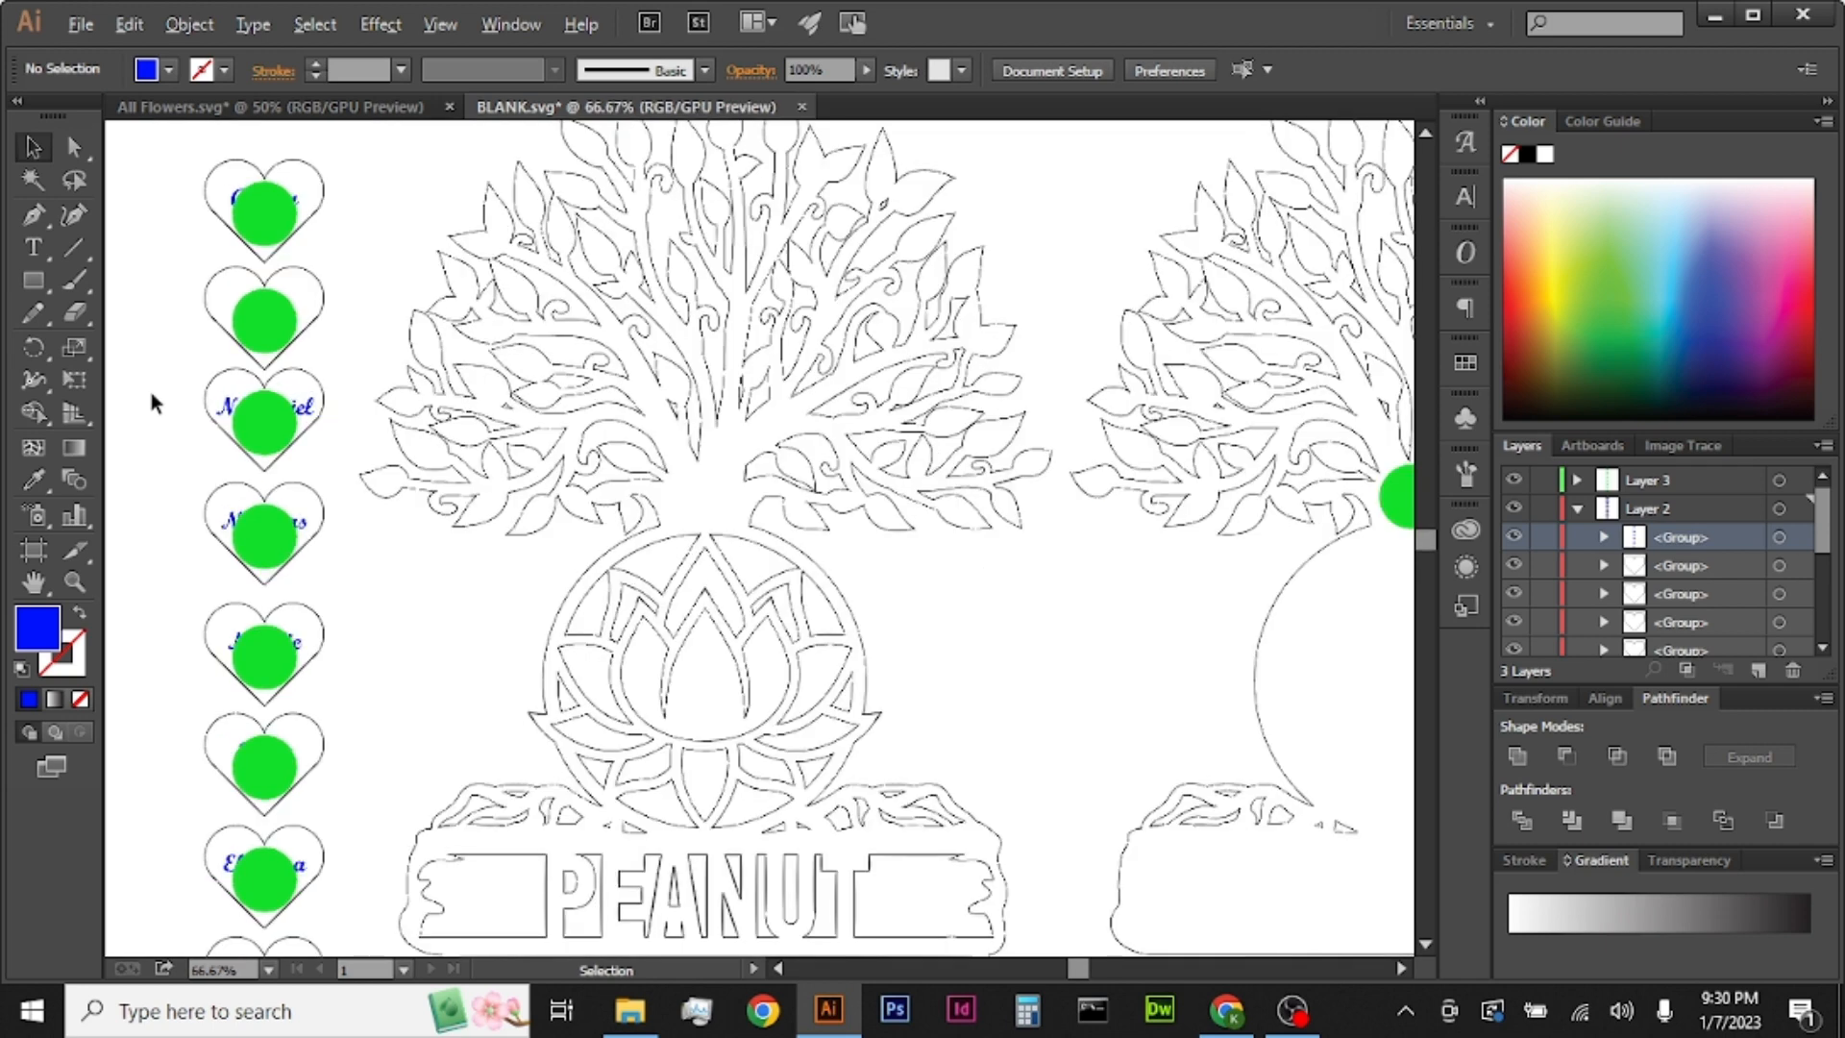
pyautogui.scroll(-1, 152, 391)
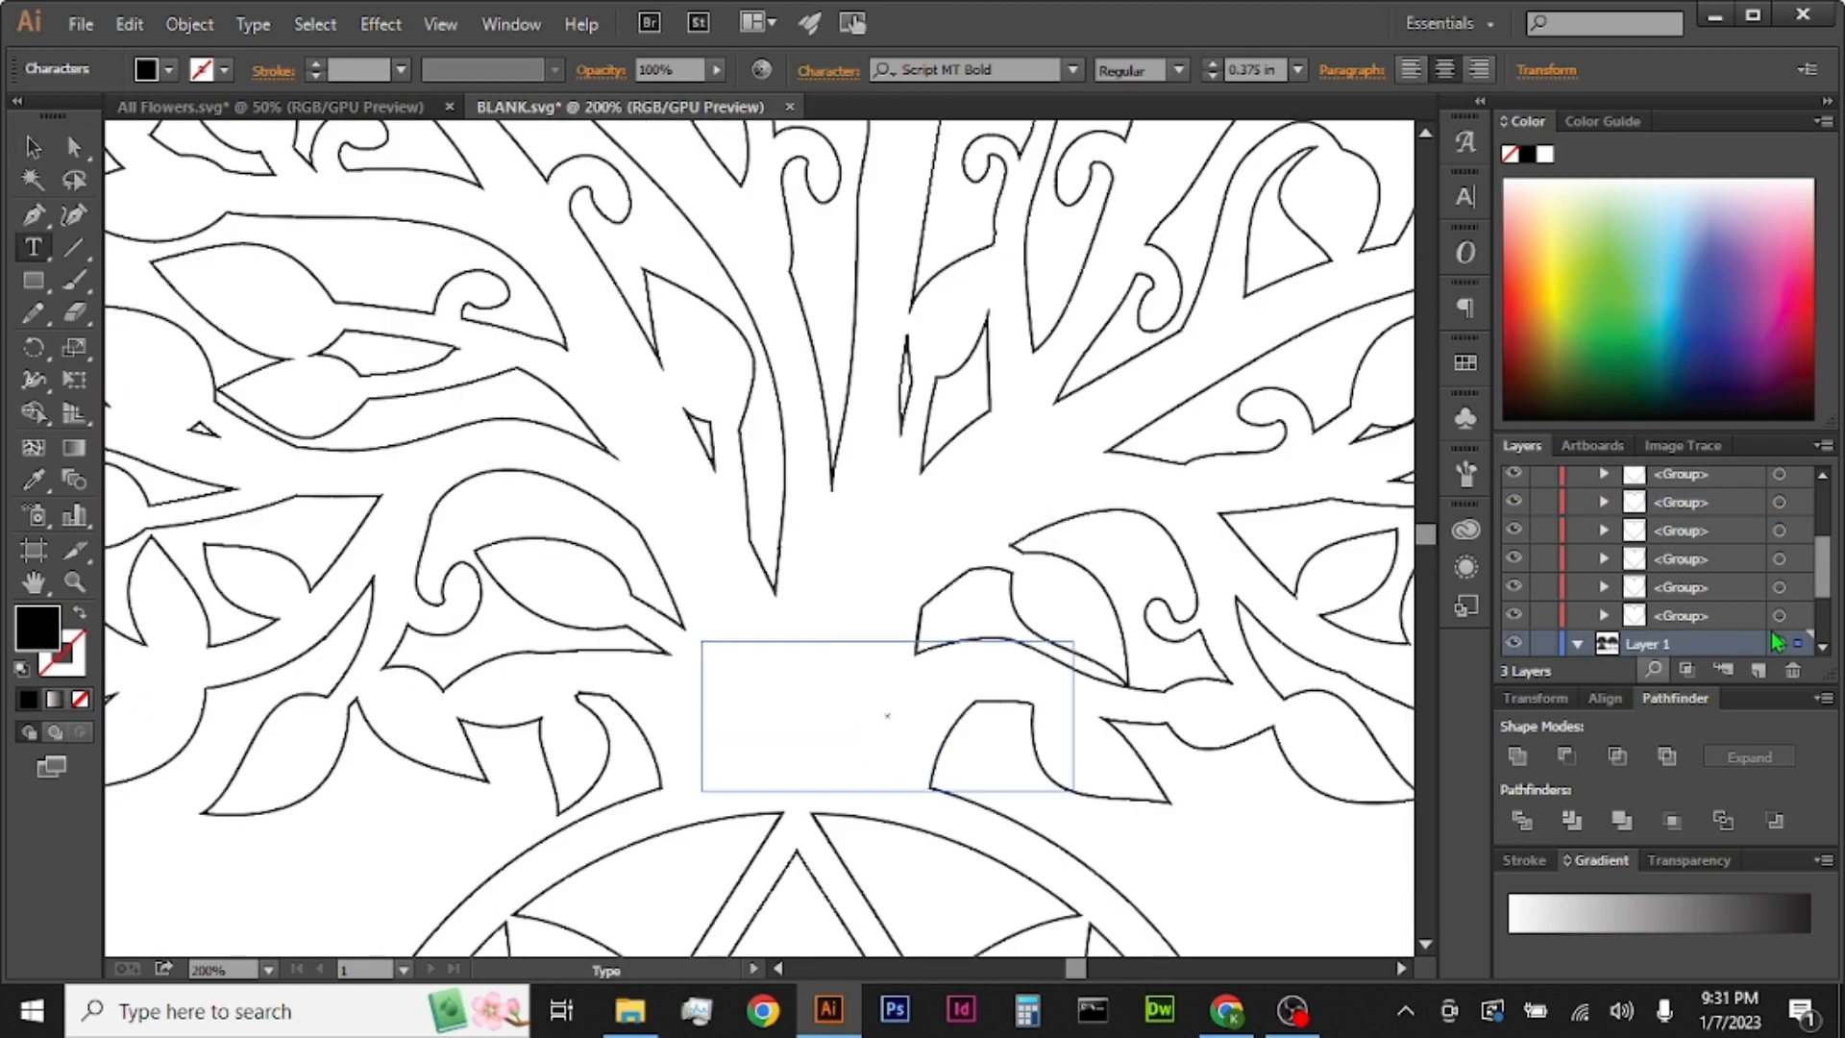
# Step: Enter "We Love You" at 0.3 in on the trunk of the lotus tree and widen its text box on both sides
pyautogui.write("Happy Mother's")
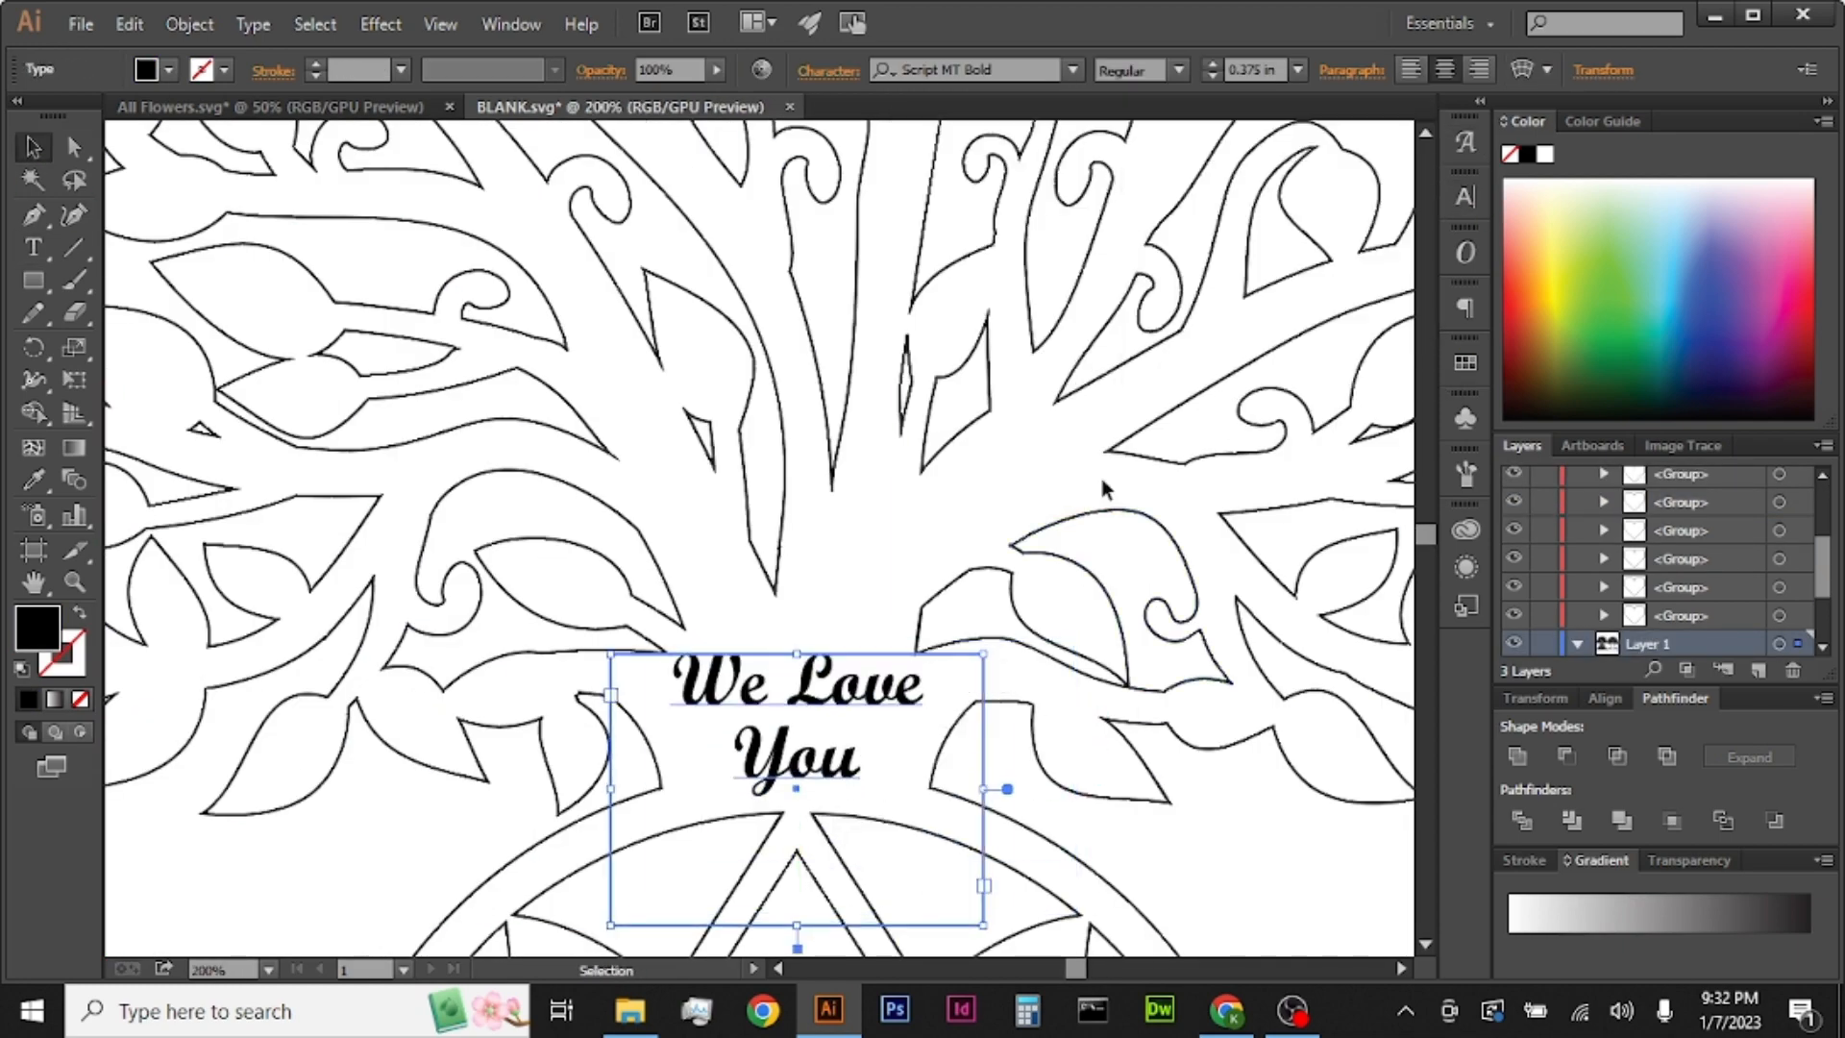
pyautogui.moveTo(487, 817); pyautogui.dragTo(274, 817)
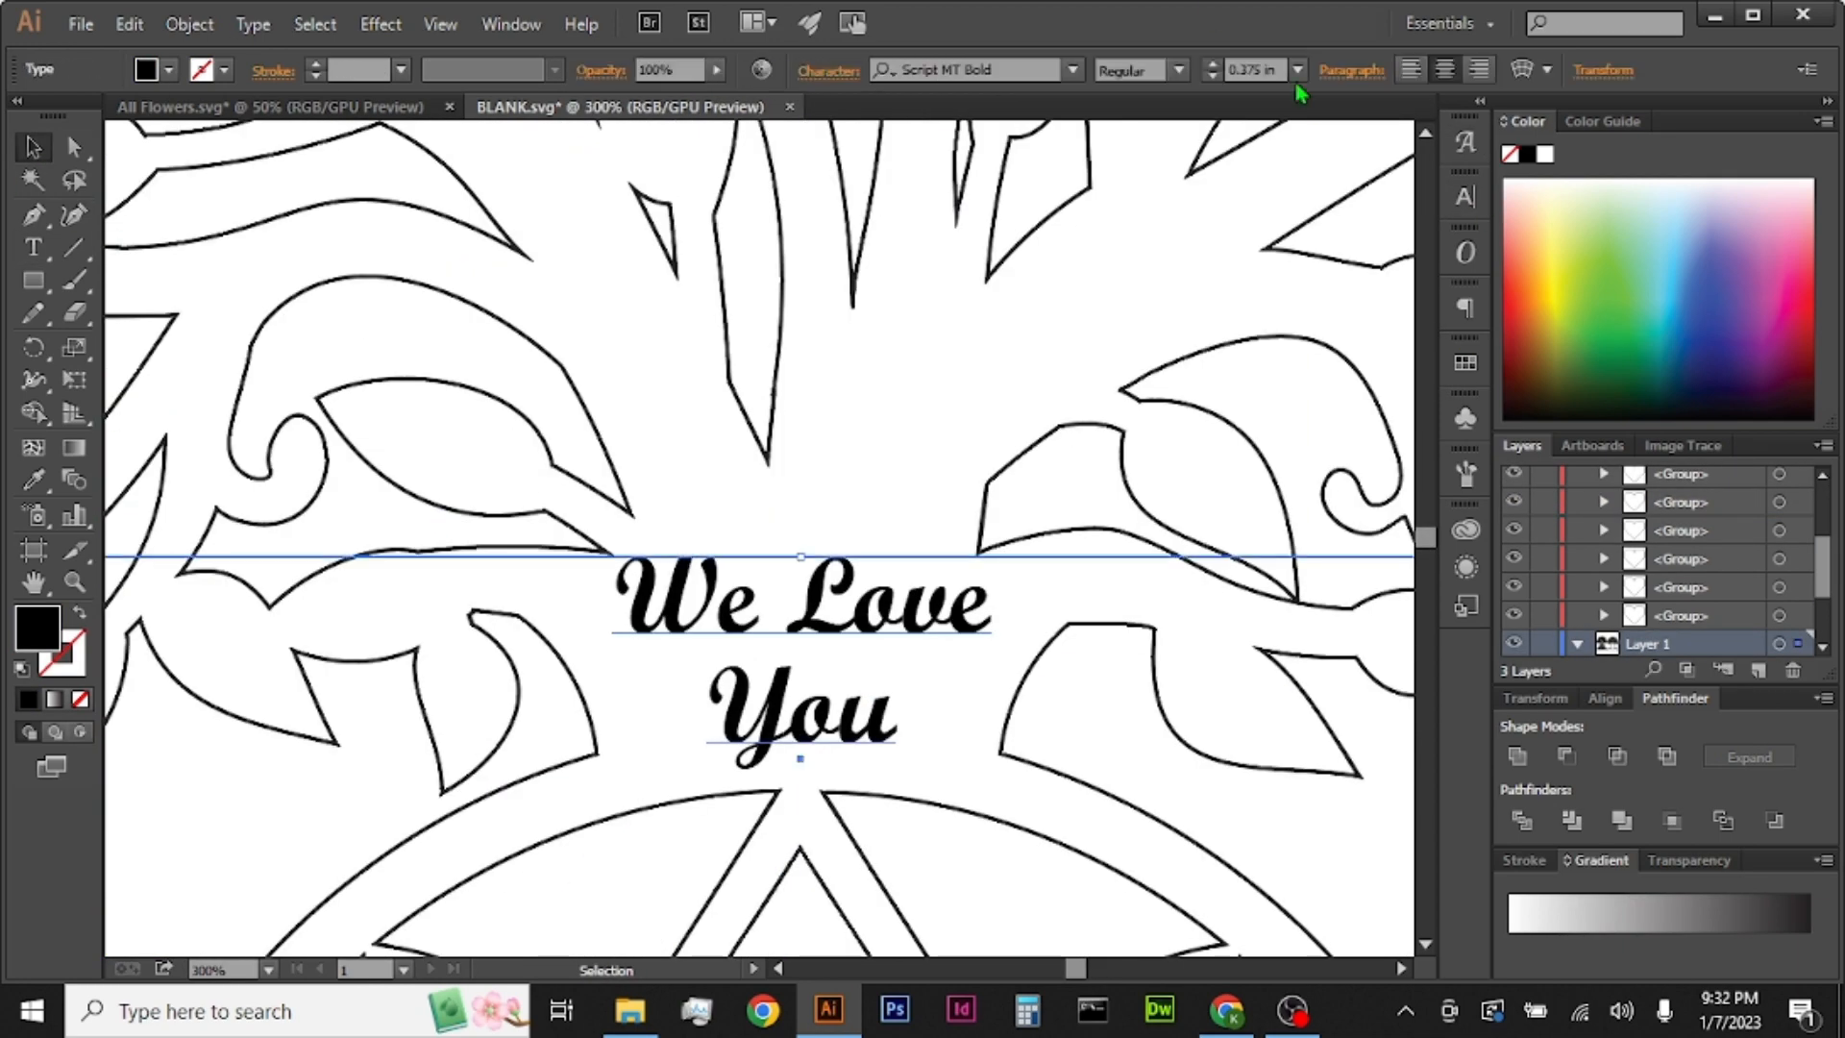
pyautogui.scroll(-4, 952, 577)
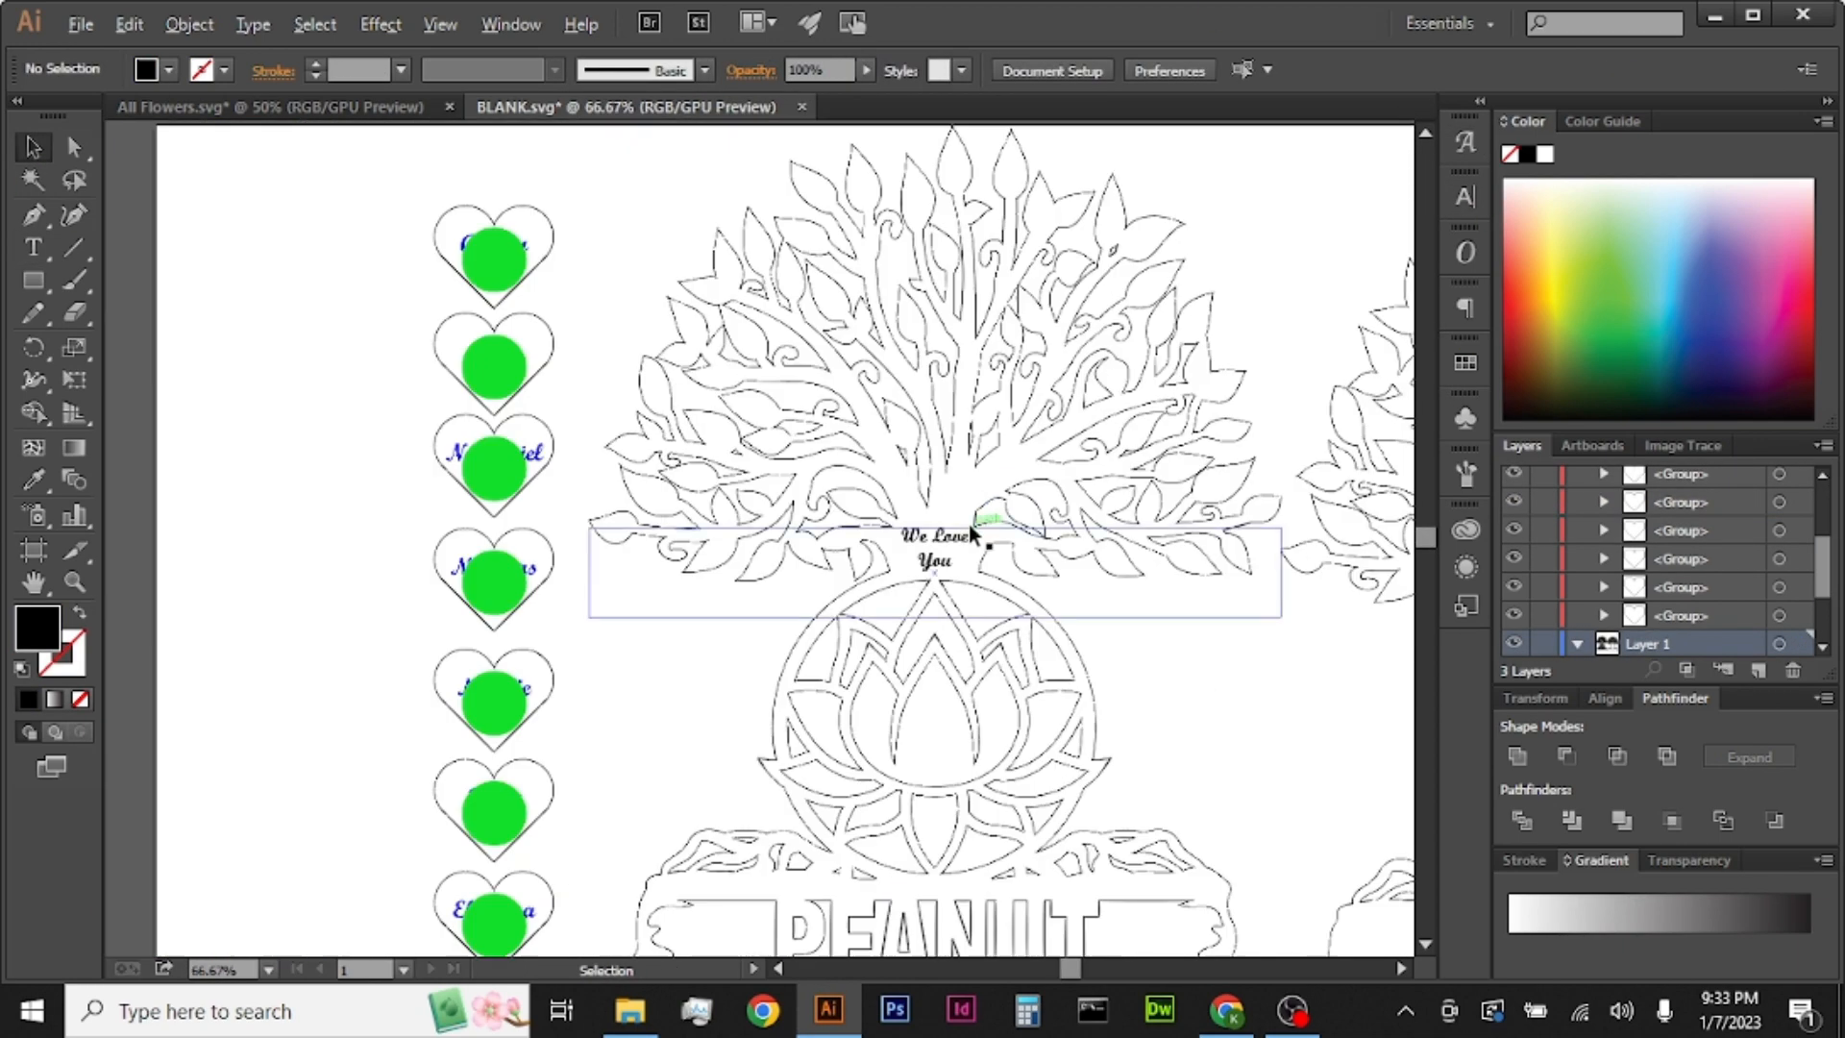
# Step: Apply the blue of the heart names to the "We Love You" text with the Eyedropper
pyautogui.click(958, 549)
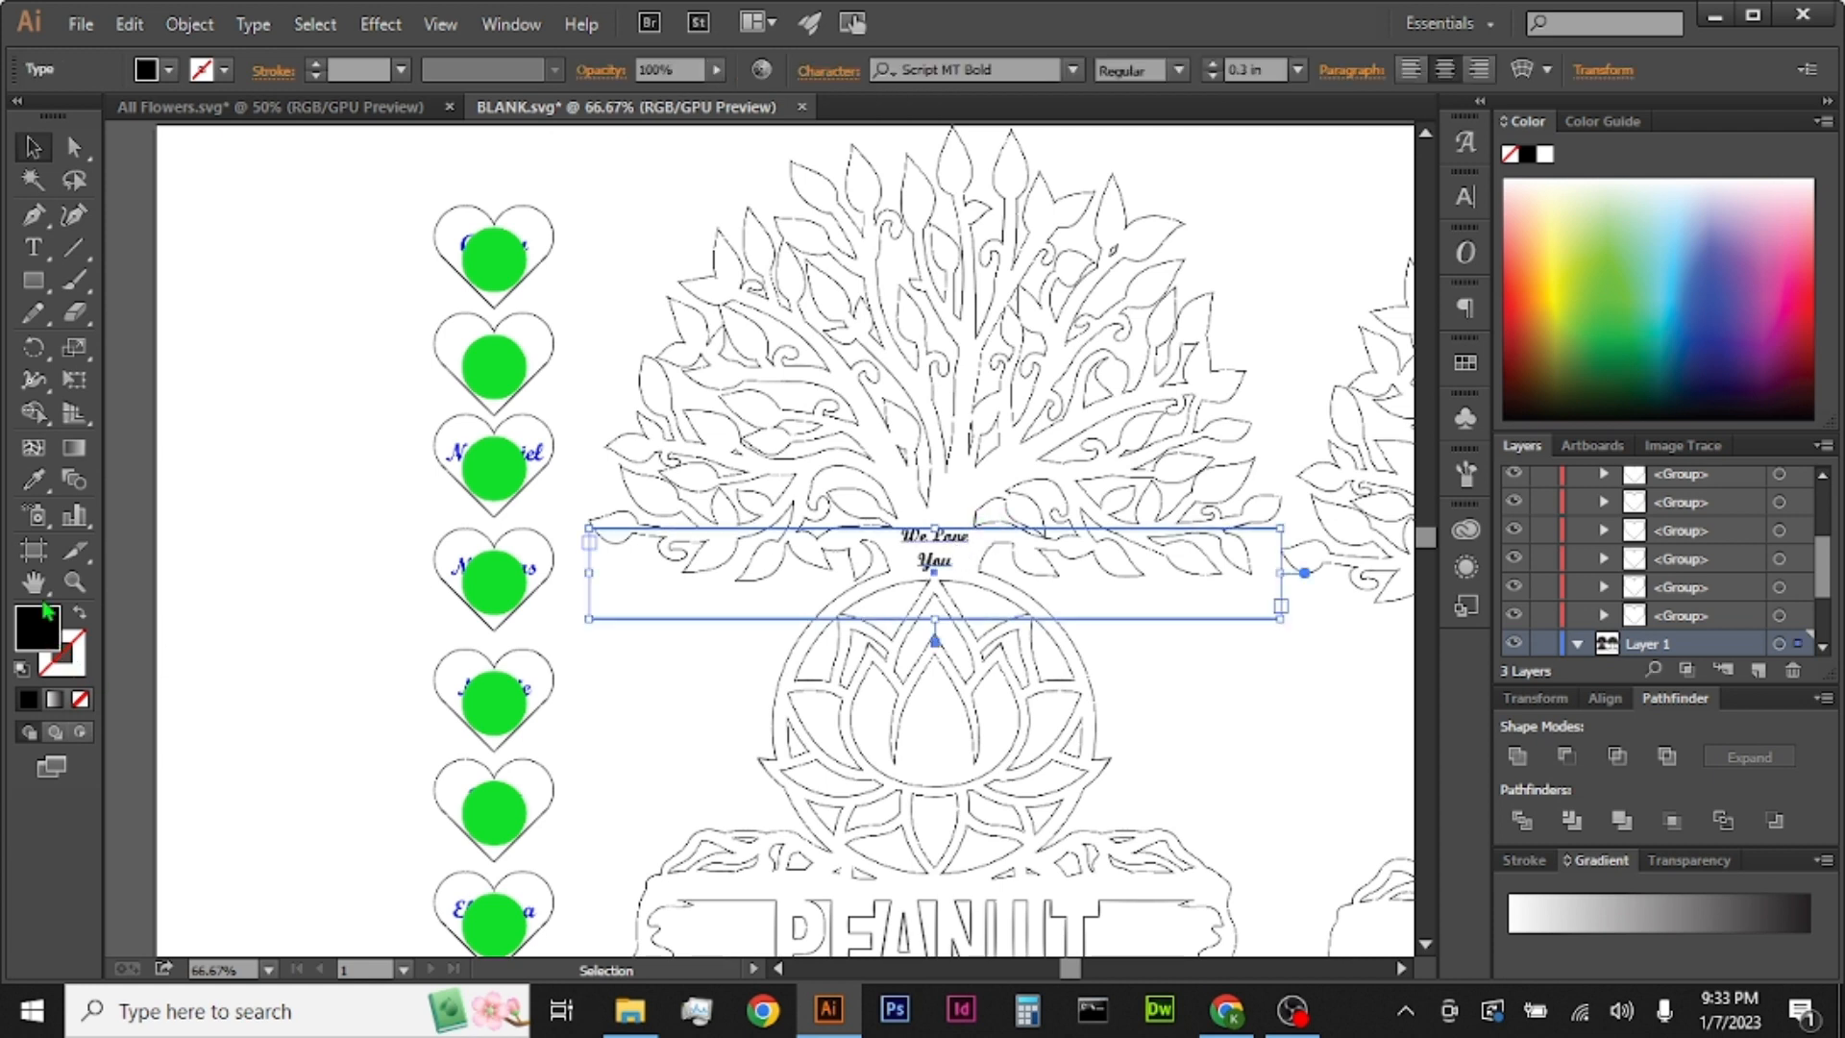
pyautogui.click(33, 479)
pyautogui.click(542, 452)
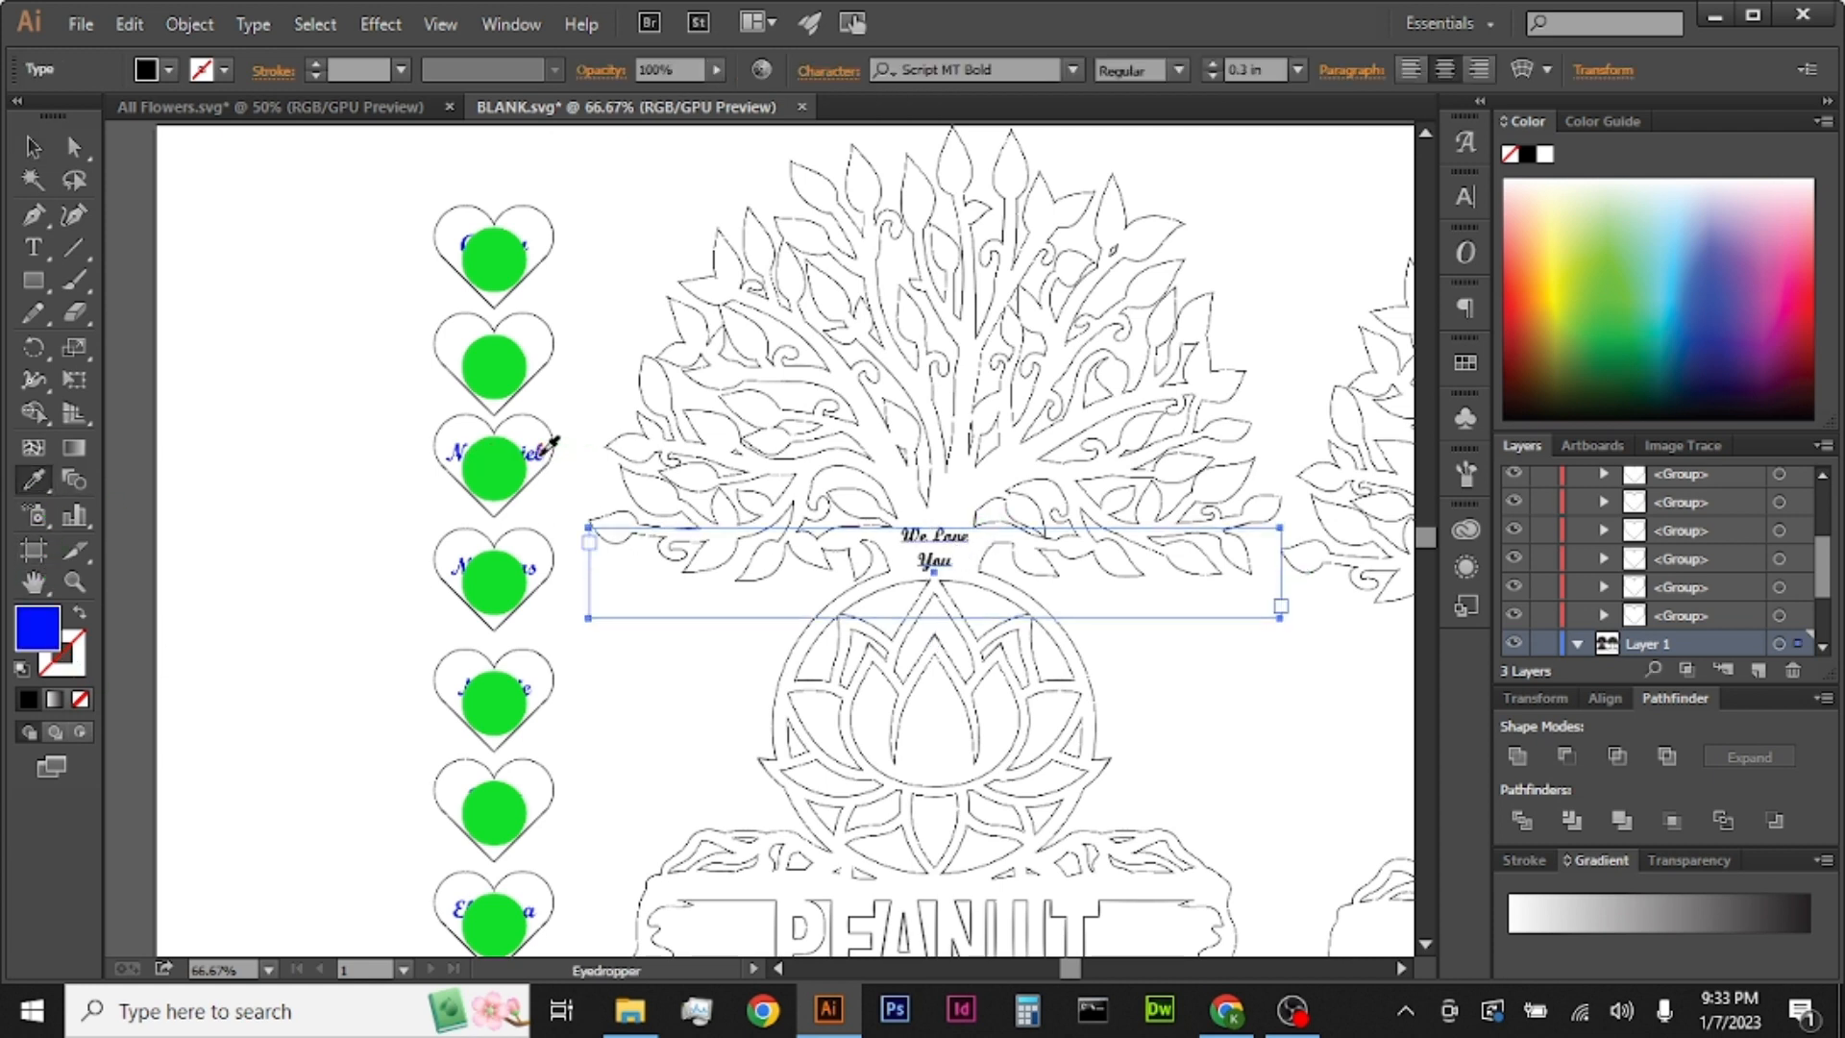
# Step: Convert the "We Love You" text on the lotus tree's trunk to outlines
pyautogui.click(33, 147)
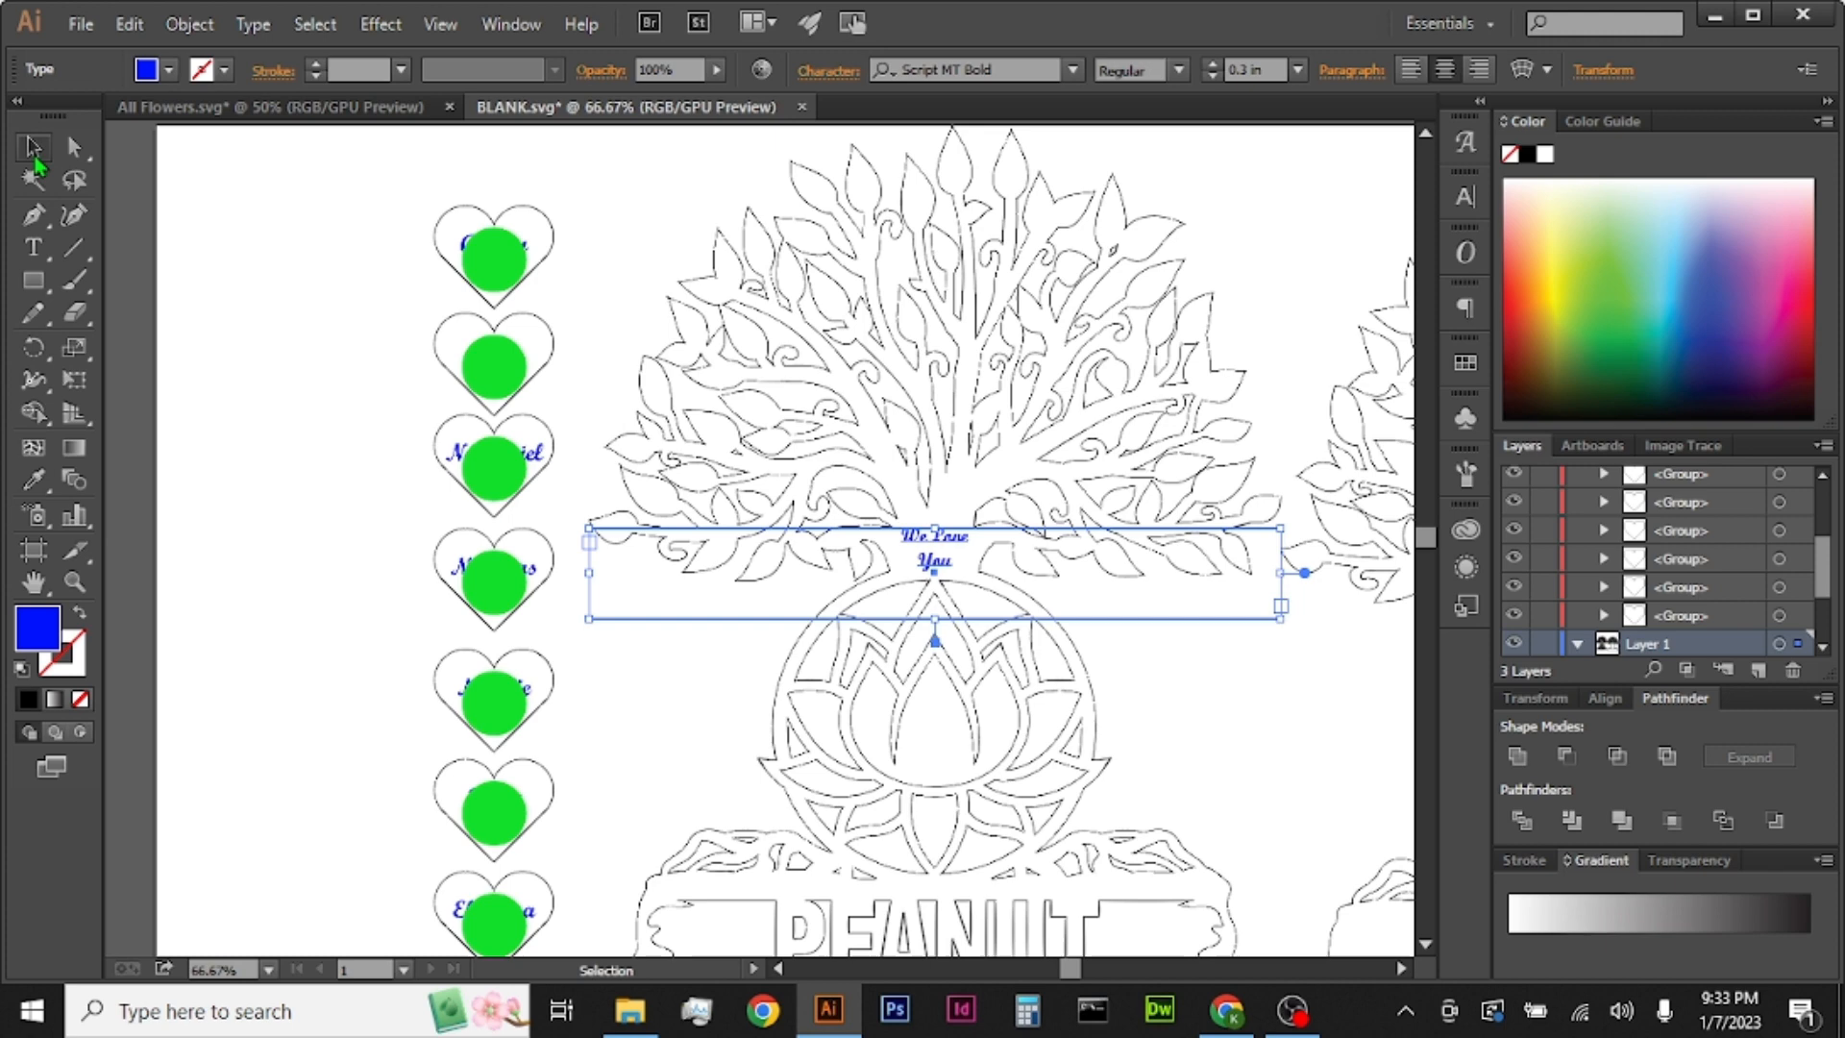
pyautogui.rightClick(954, 579)
pyautogui.click(1105, 751)
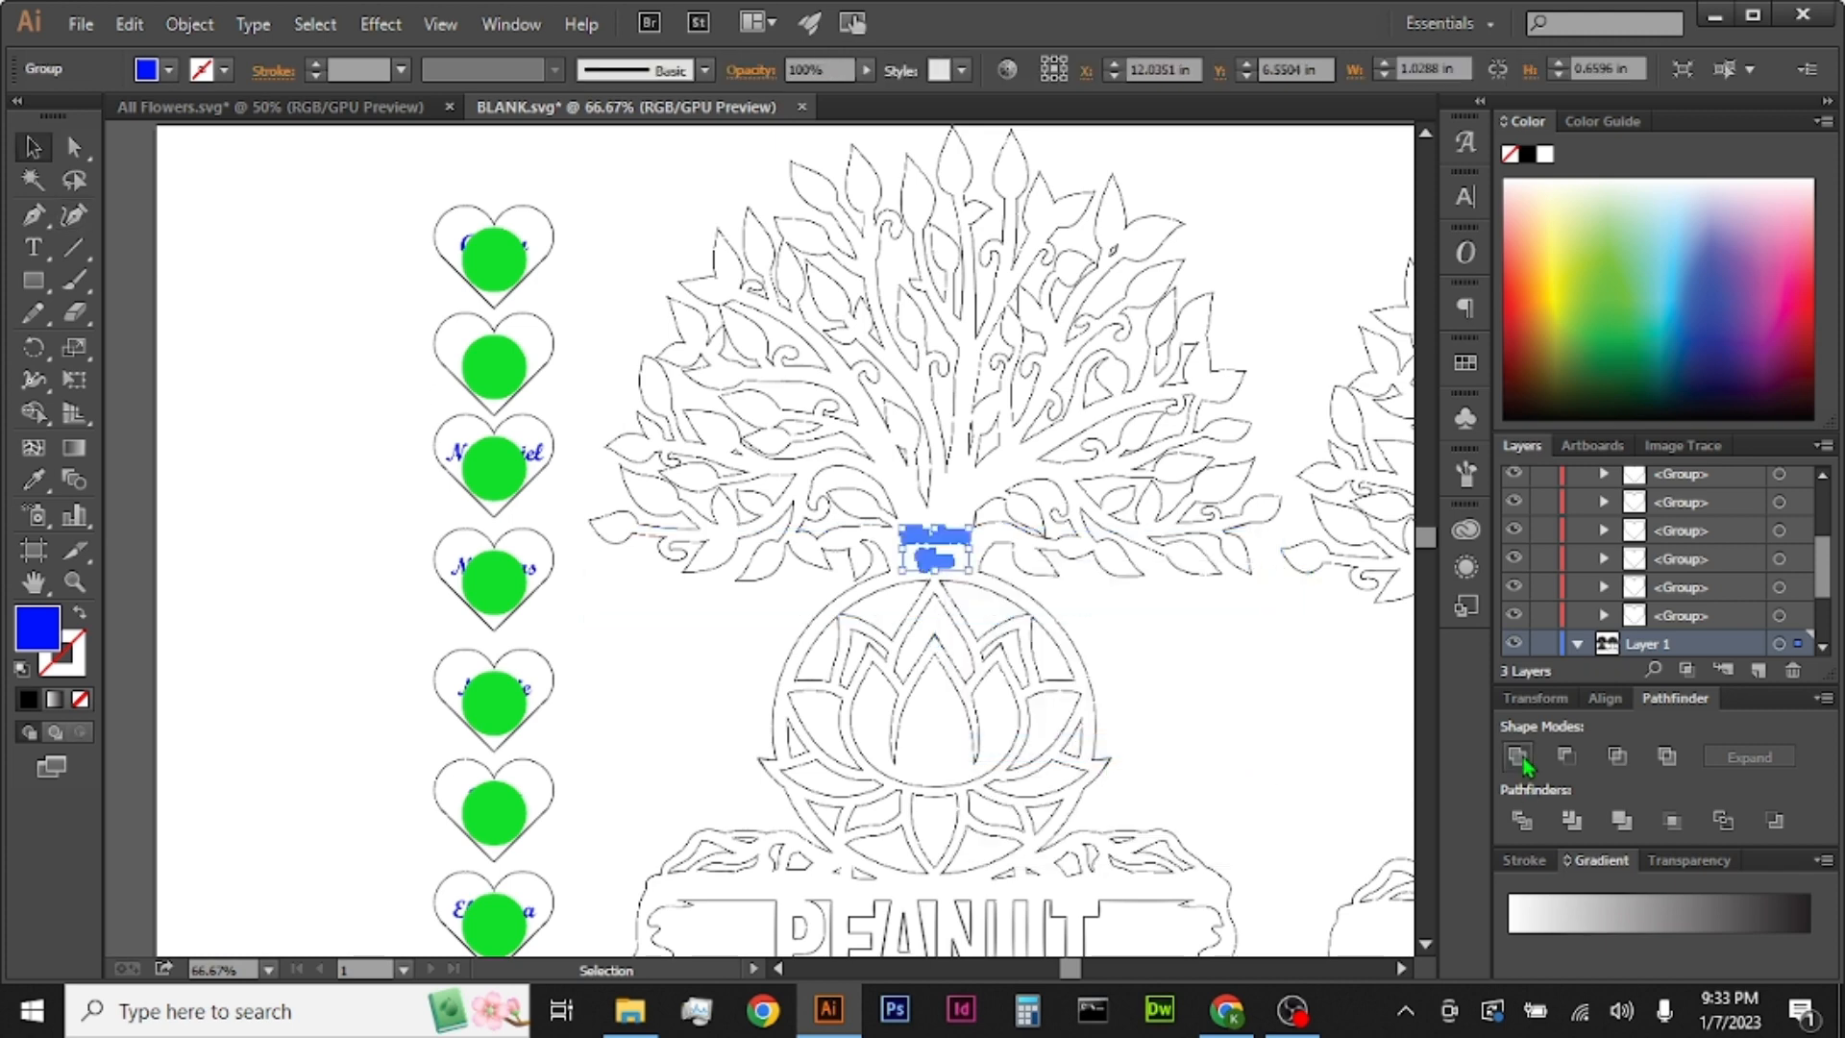
pyautogui.click(1201, 656)
pyautogui.scroll(-2, 1202, 655)
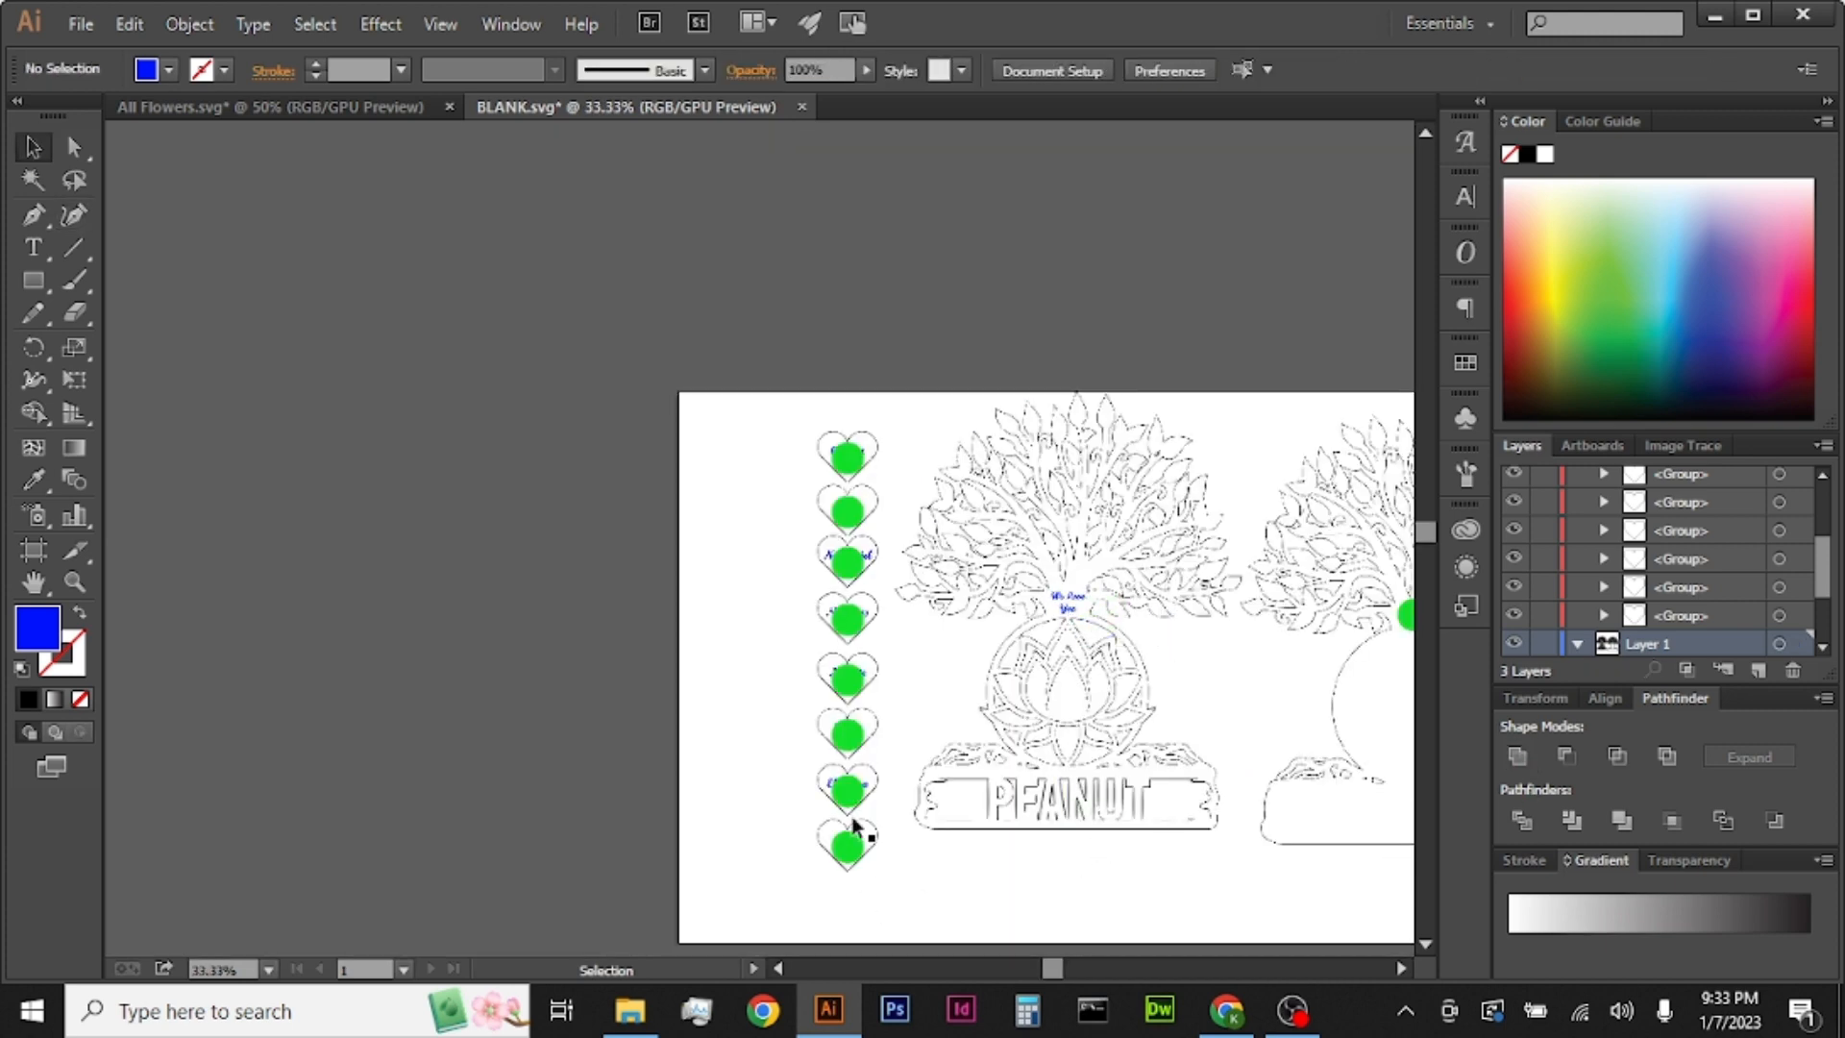
pyautogui.click(1401, 970)
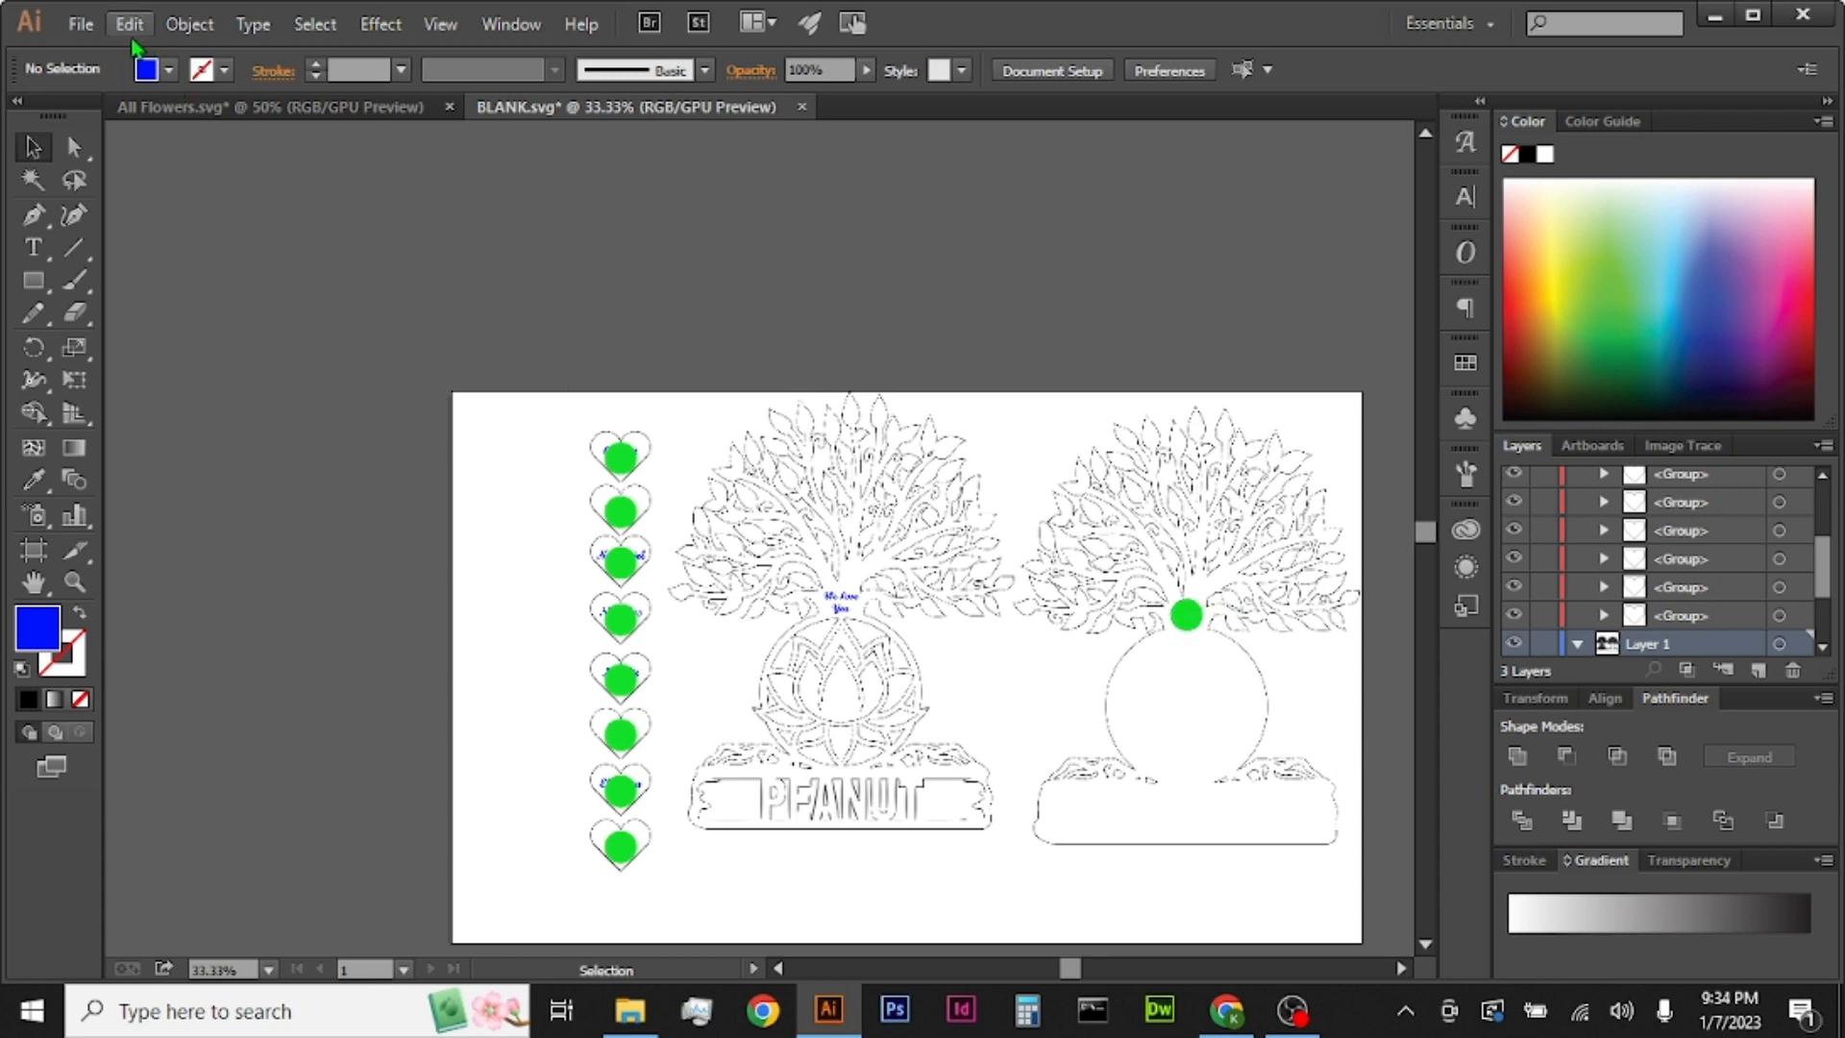
# Step: Save the document under the new name Peanut Tree NFC.svg
pyautogui.click(81, 24)
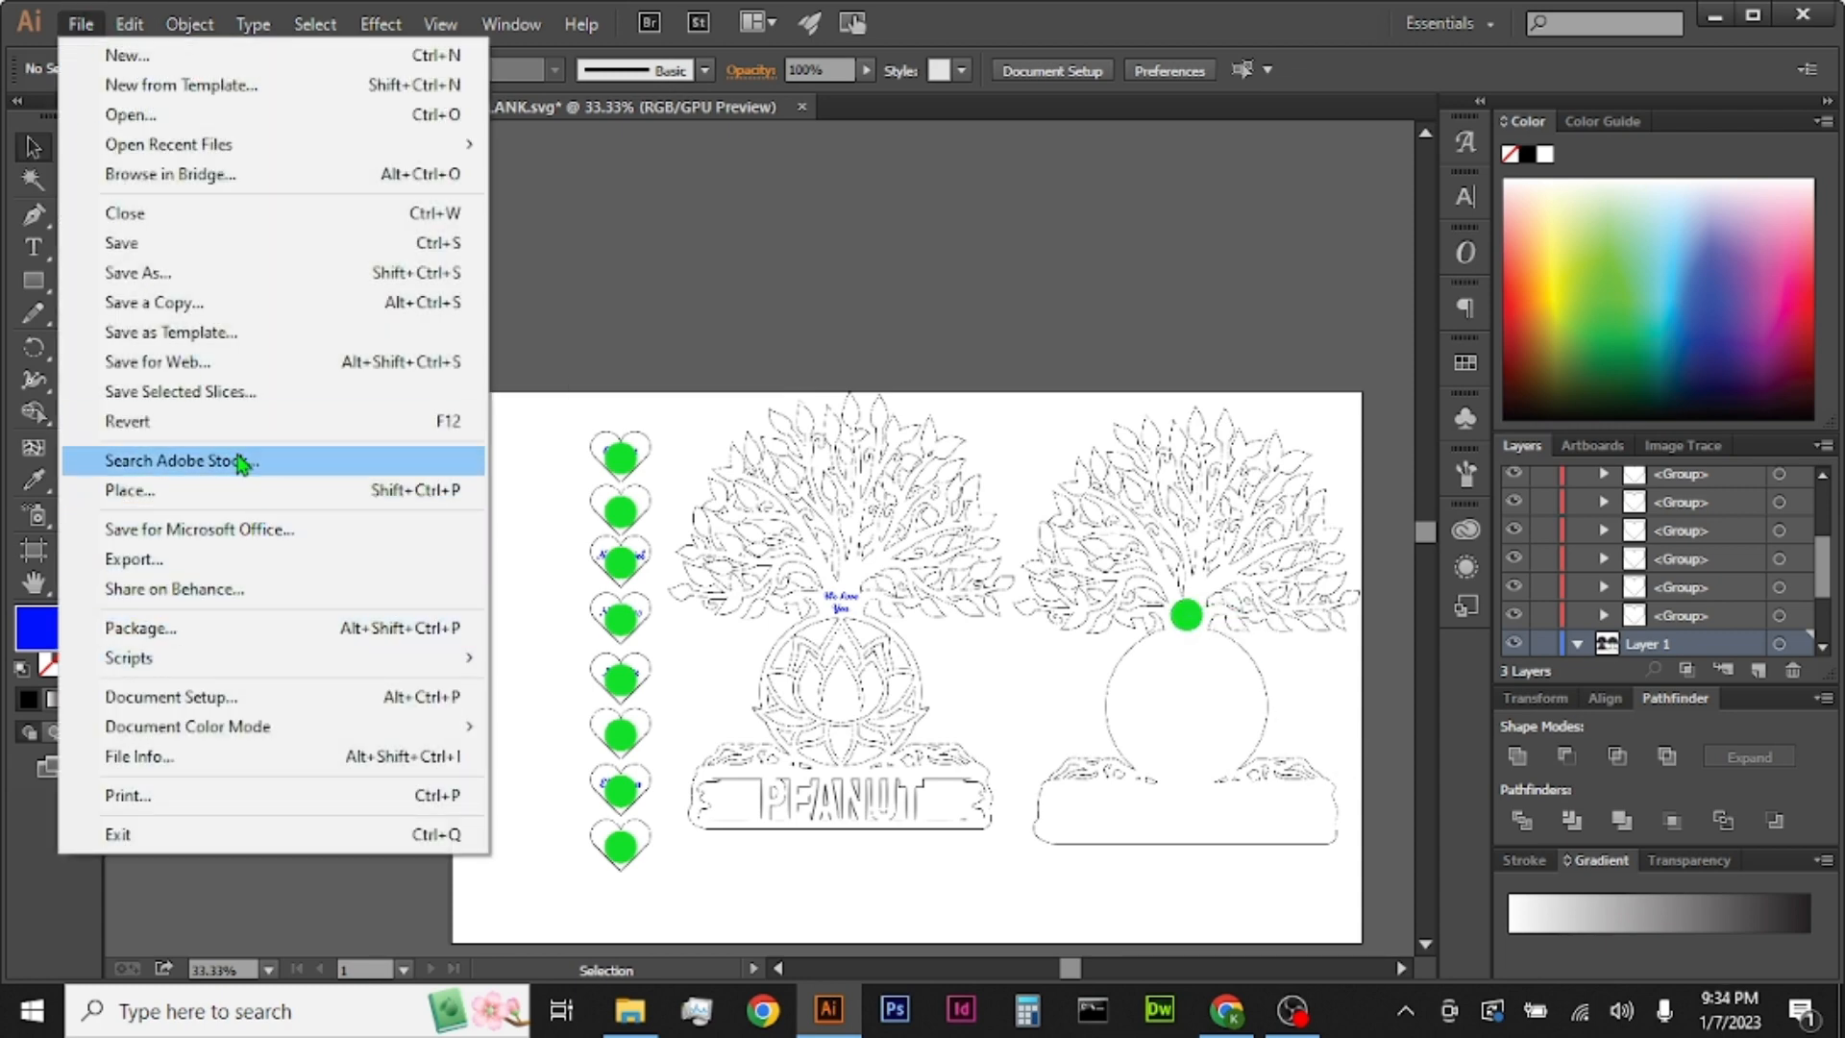
pyautogui.click(227, 274)
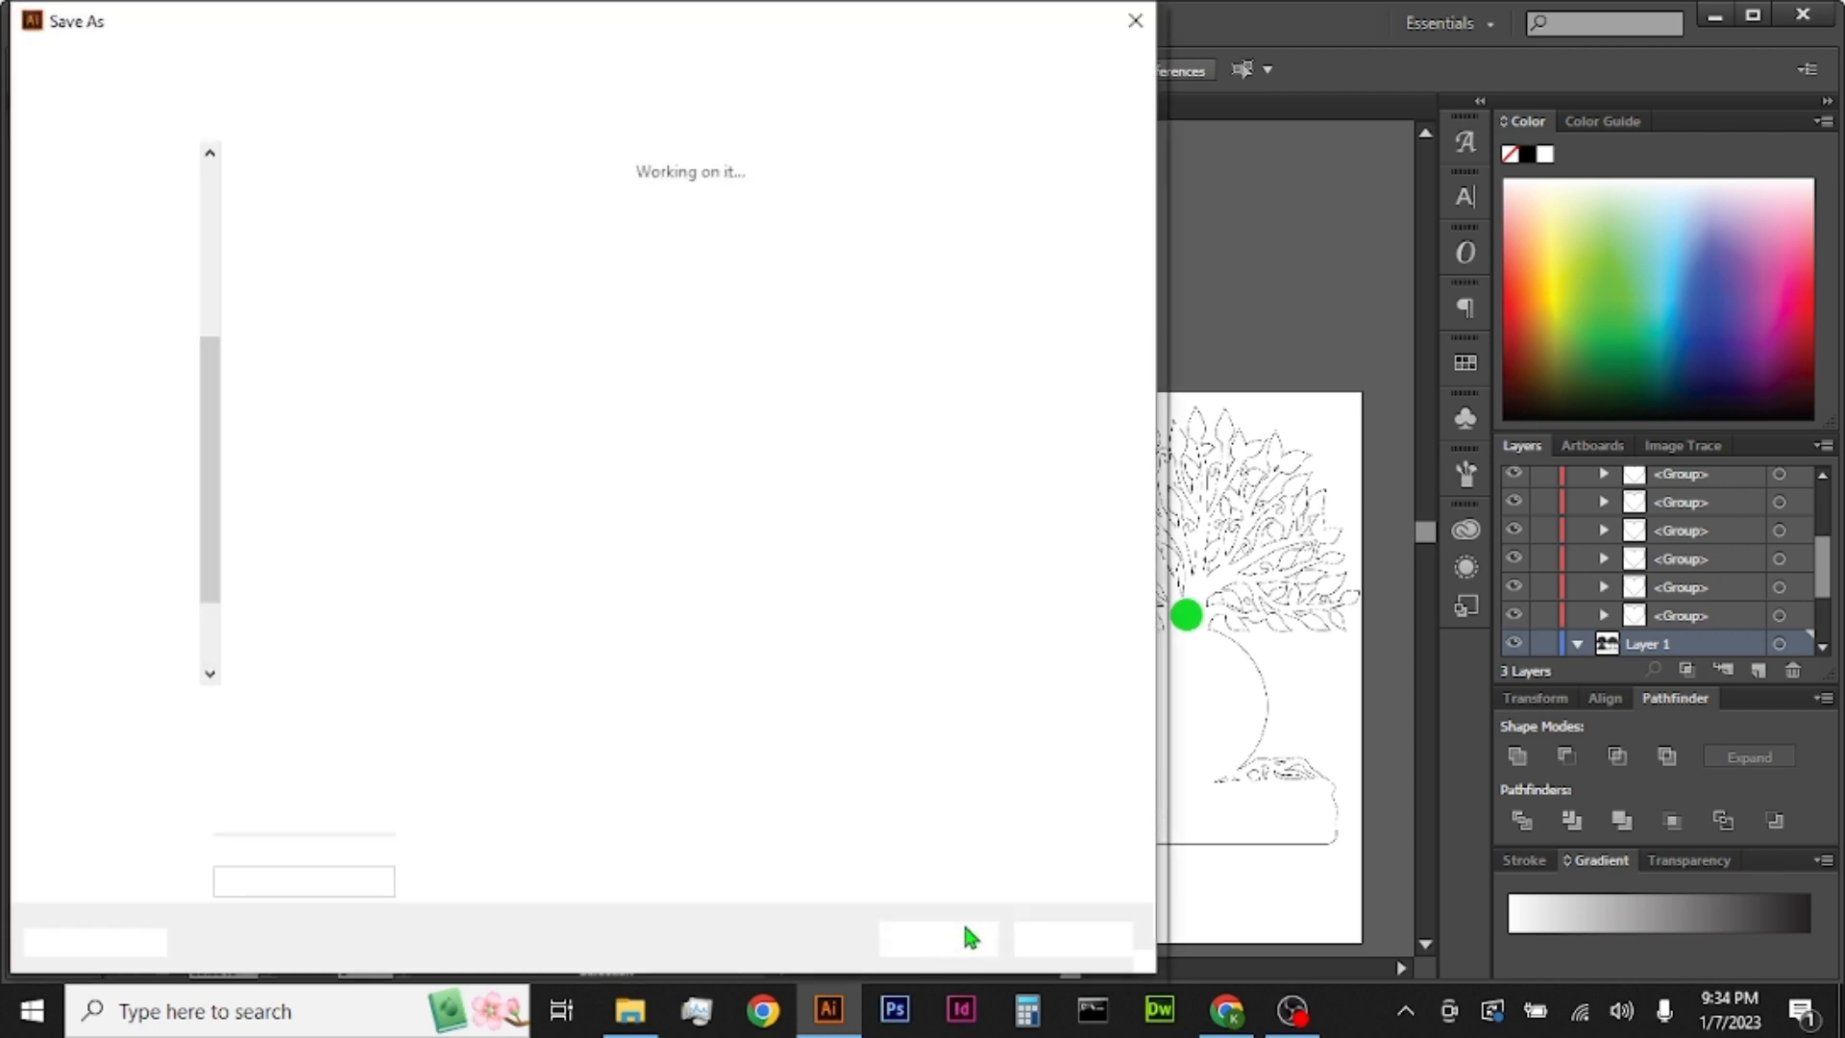
pyautogui.click(111, 210)
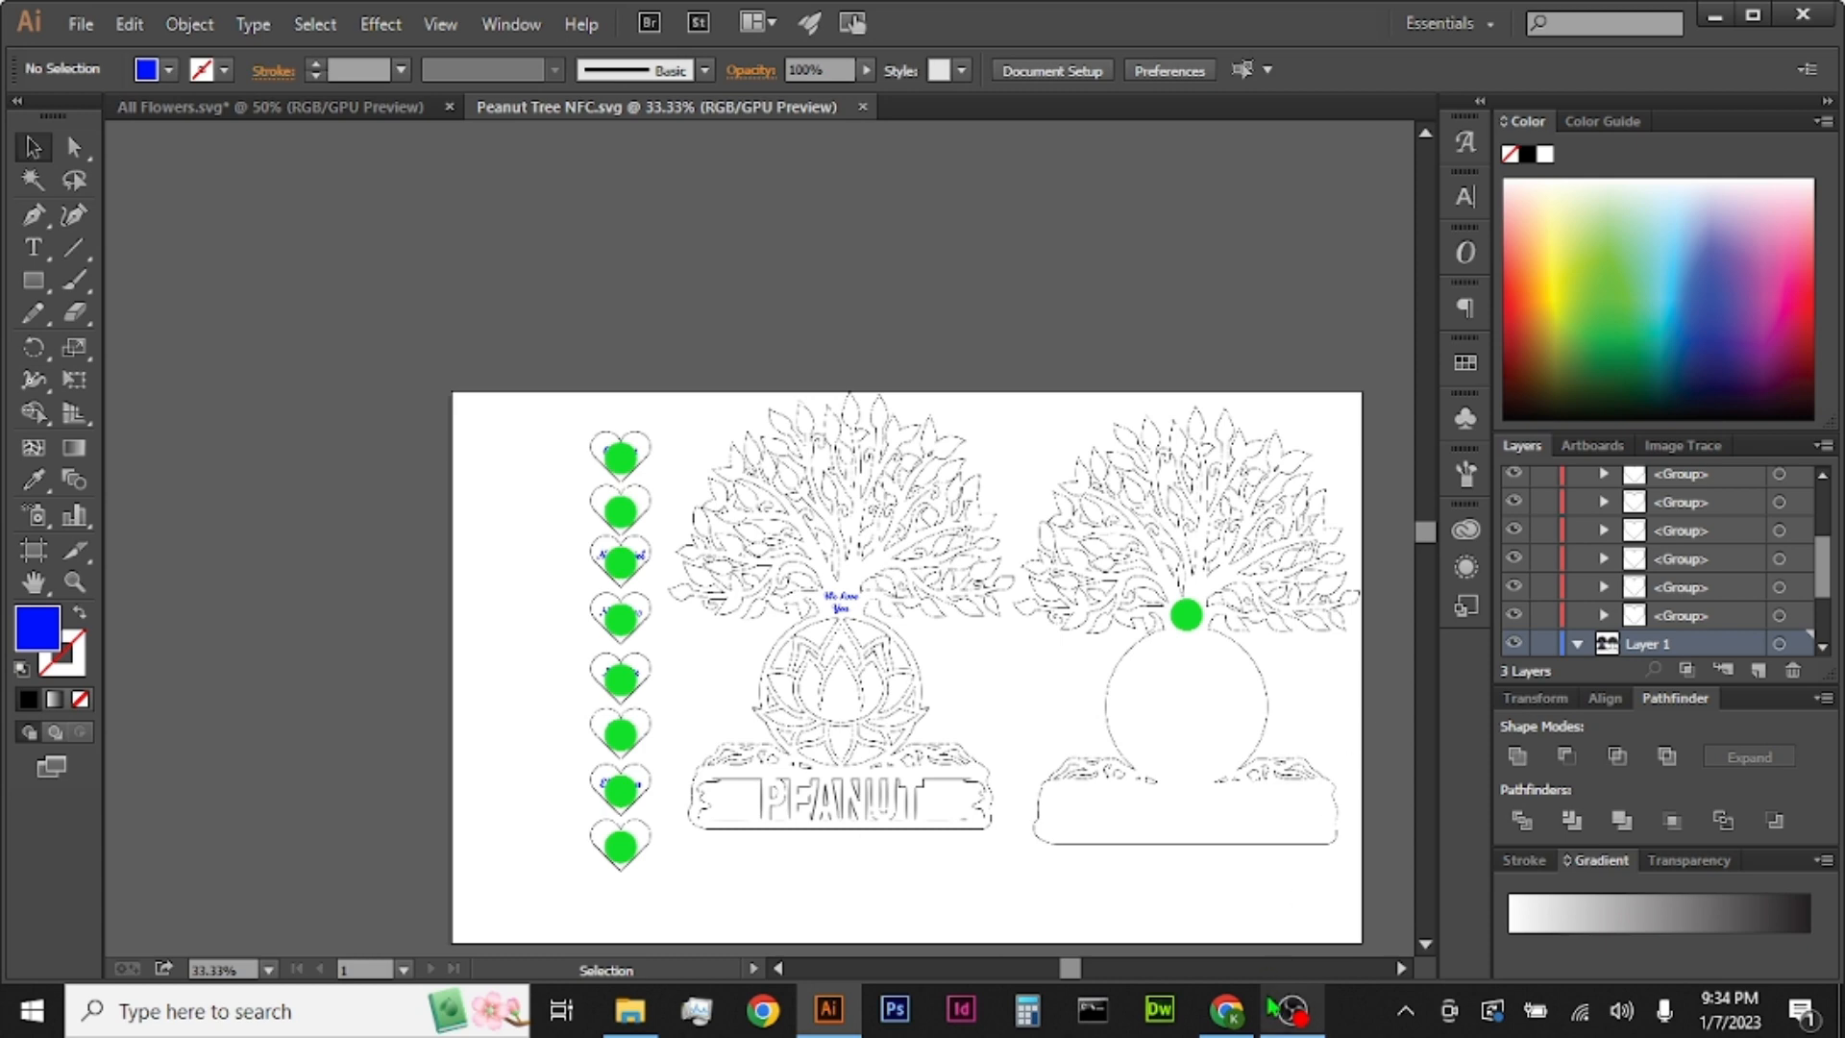
# Step: Switch to Glowforge, set the circles' engraving to Ignore and place the blank tree on the bed
pyautogui.click(1227, 1011)
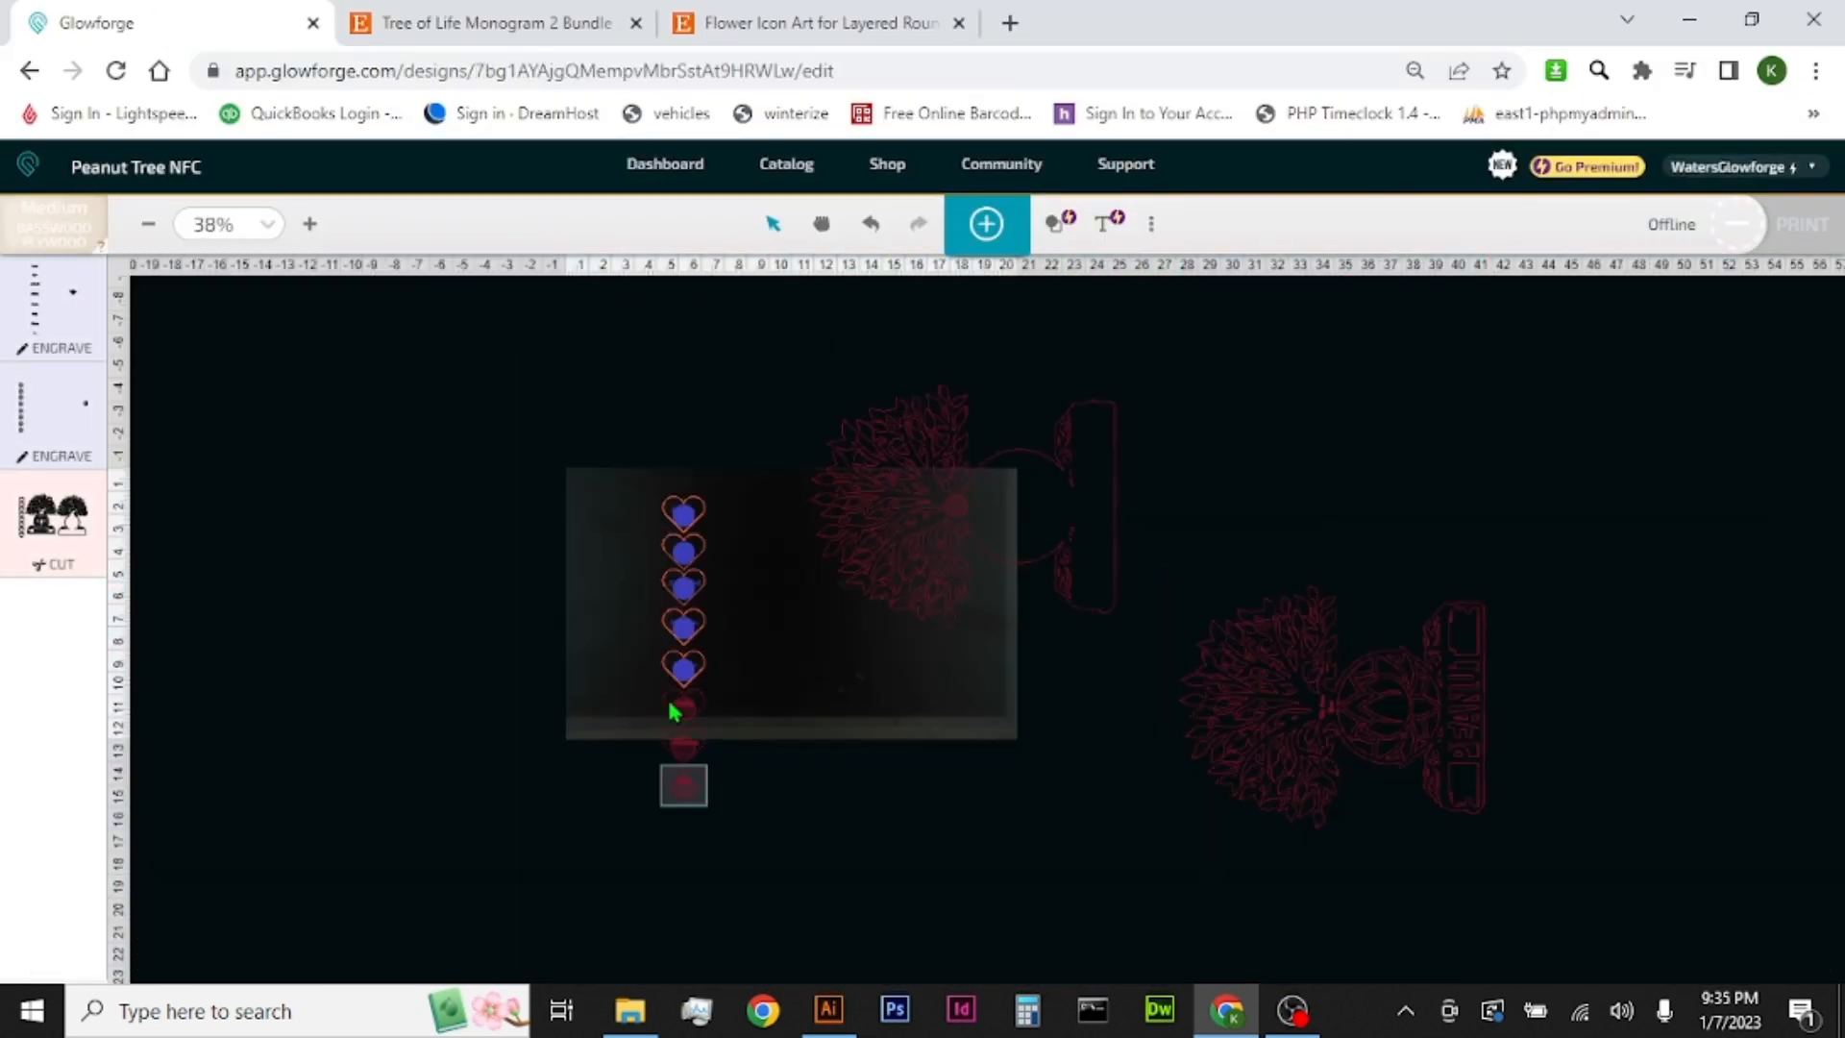
pyautogui.click(394, 307)
pyautogui.moveTo(744, 632); pyautogui.dragTo(792, 627)
pyautogui.scroll(2, 779, 539)
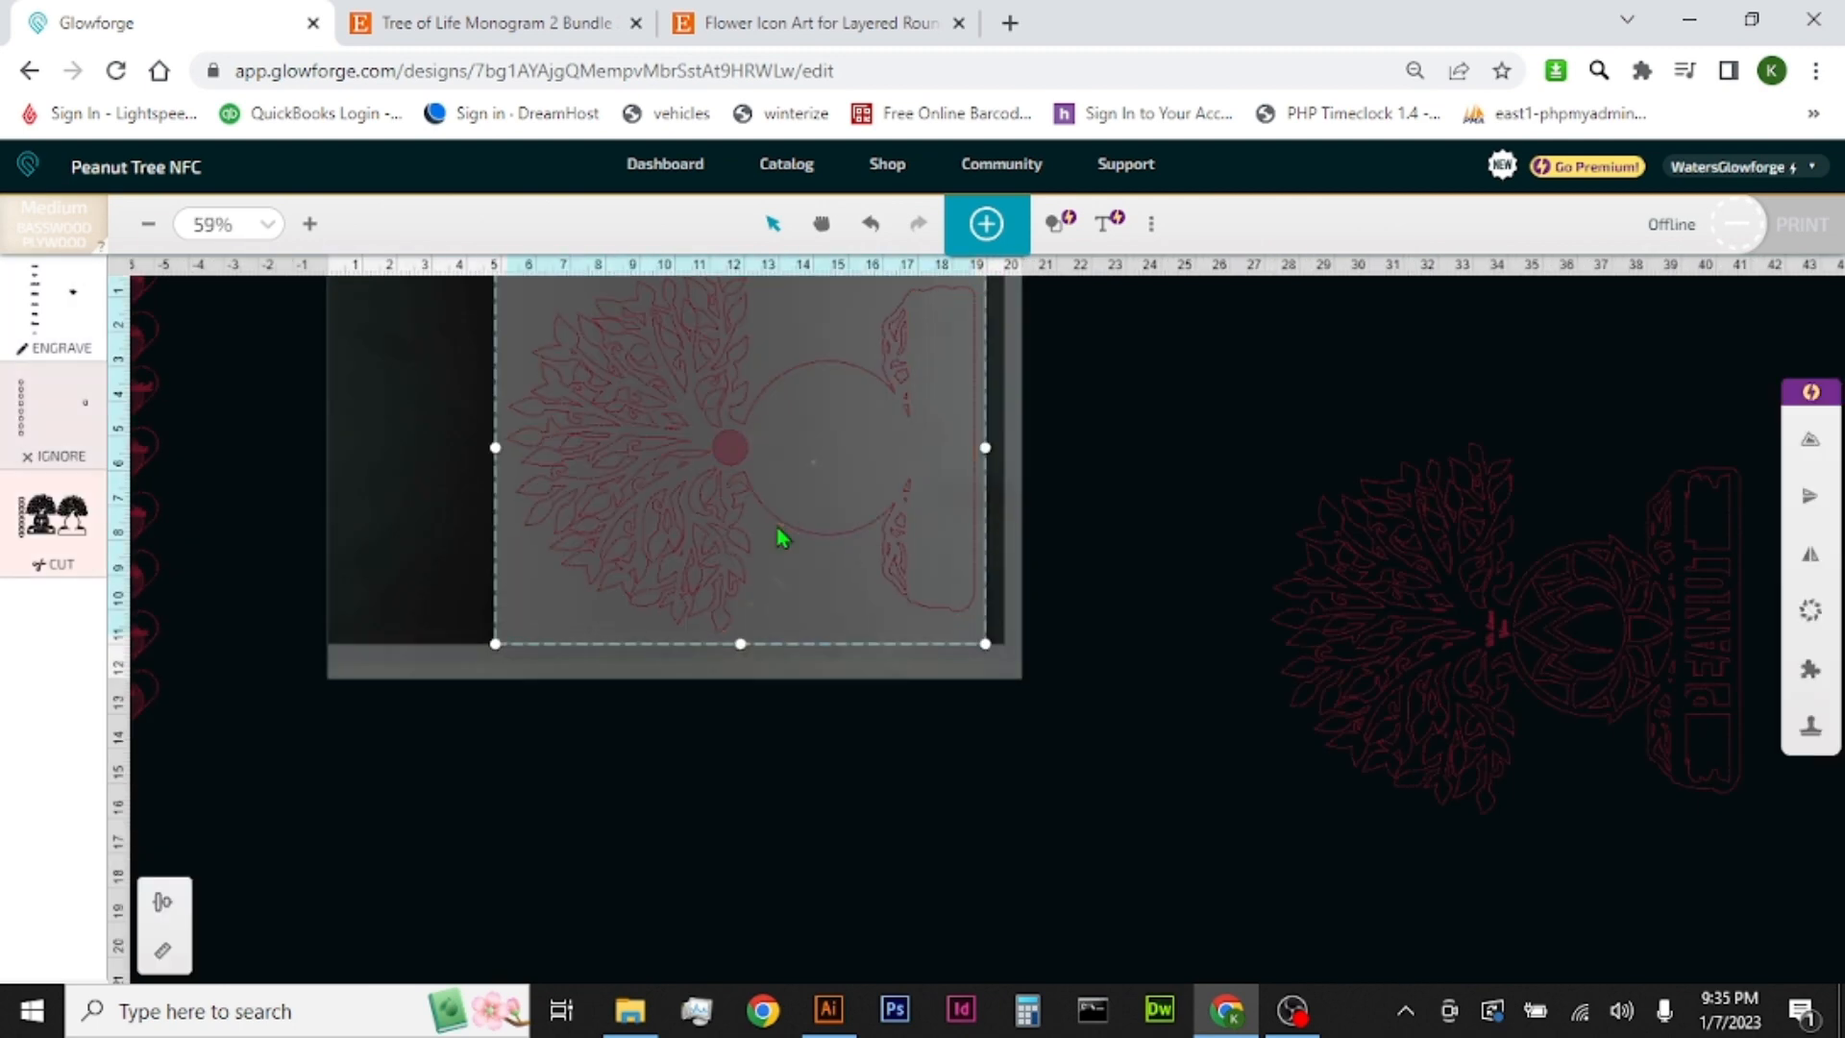
pyautogui.scroll(1, 778, 539)
pyautogui.click(779, 823)
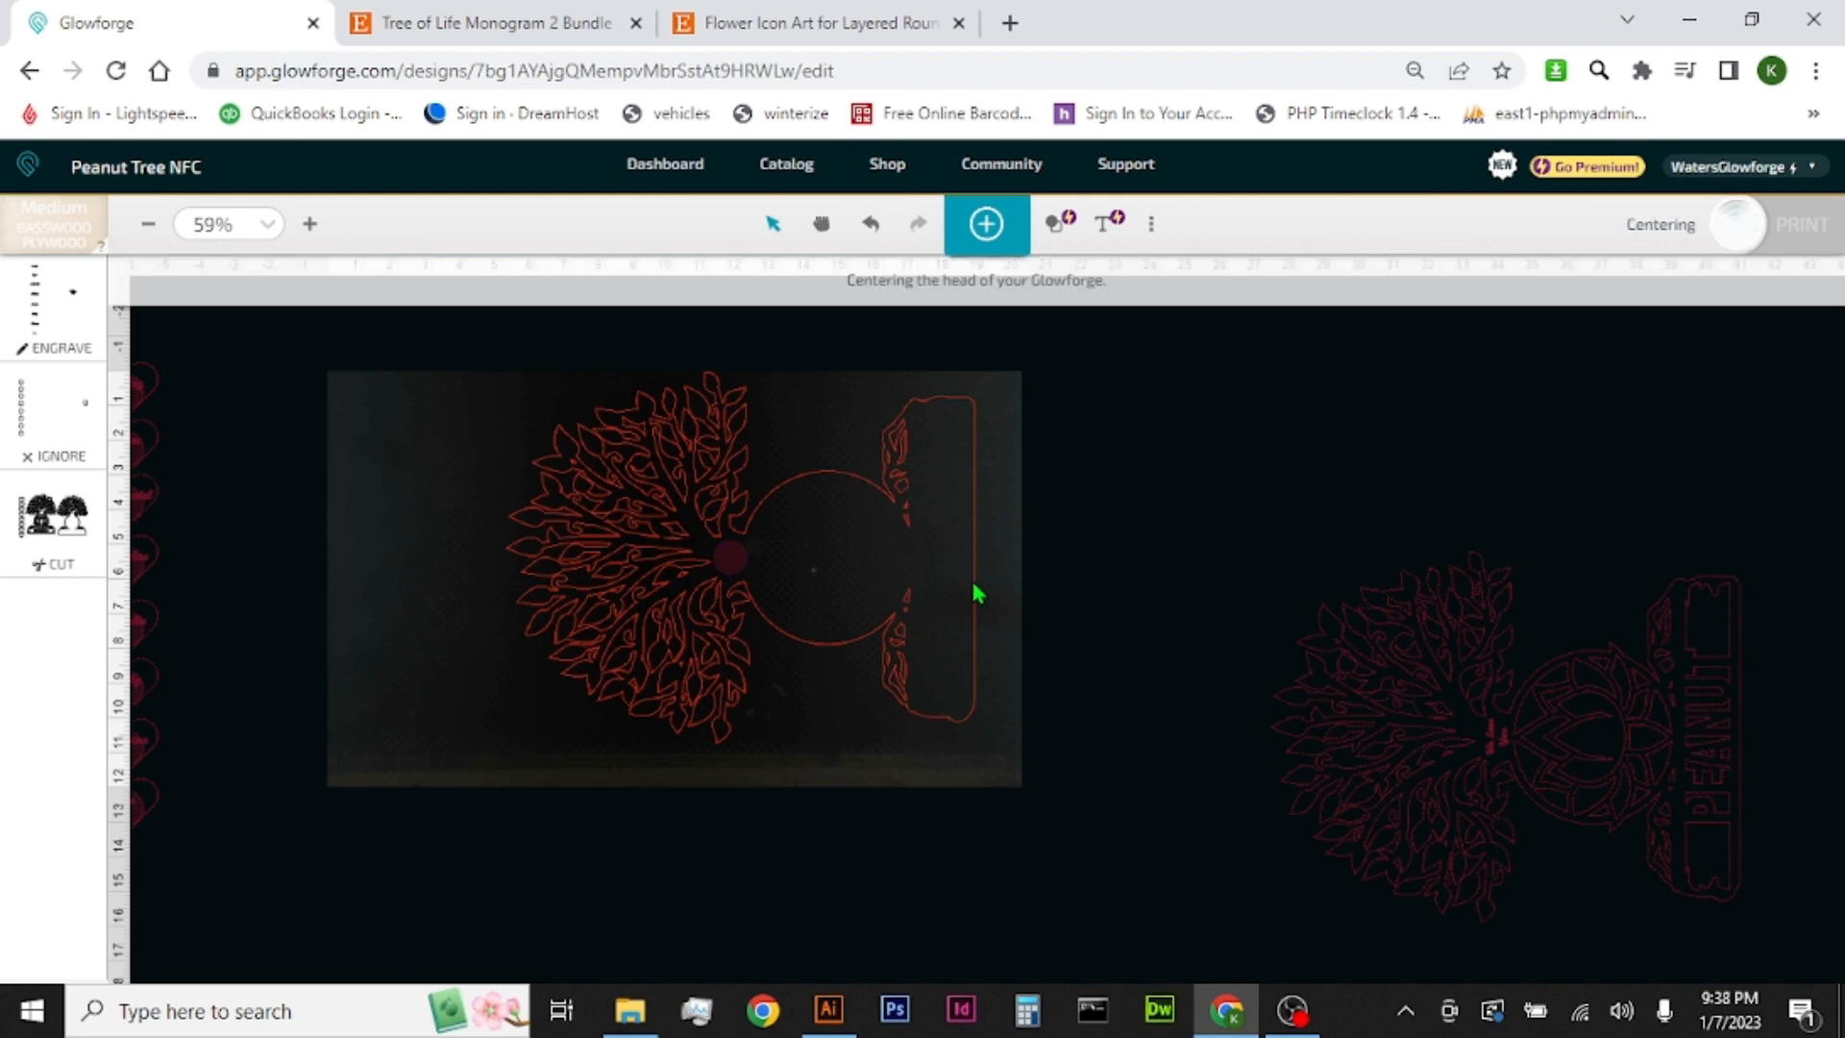
# Step: Check which engraving operations the trunk circle and the first heart belong to in the Glowforge layout
pyautogui.moveTo(1127, 702); pyautogui.dragTo(1215, 705)
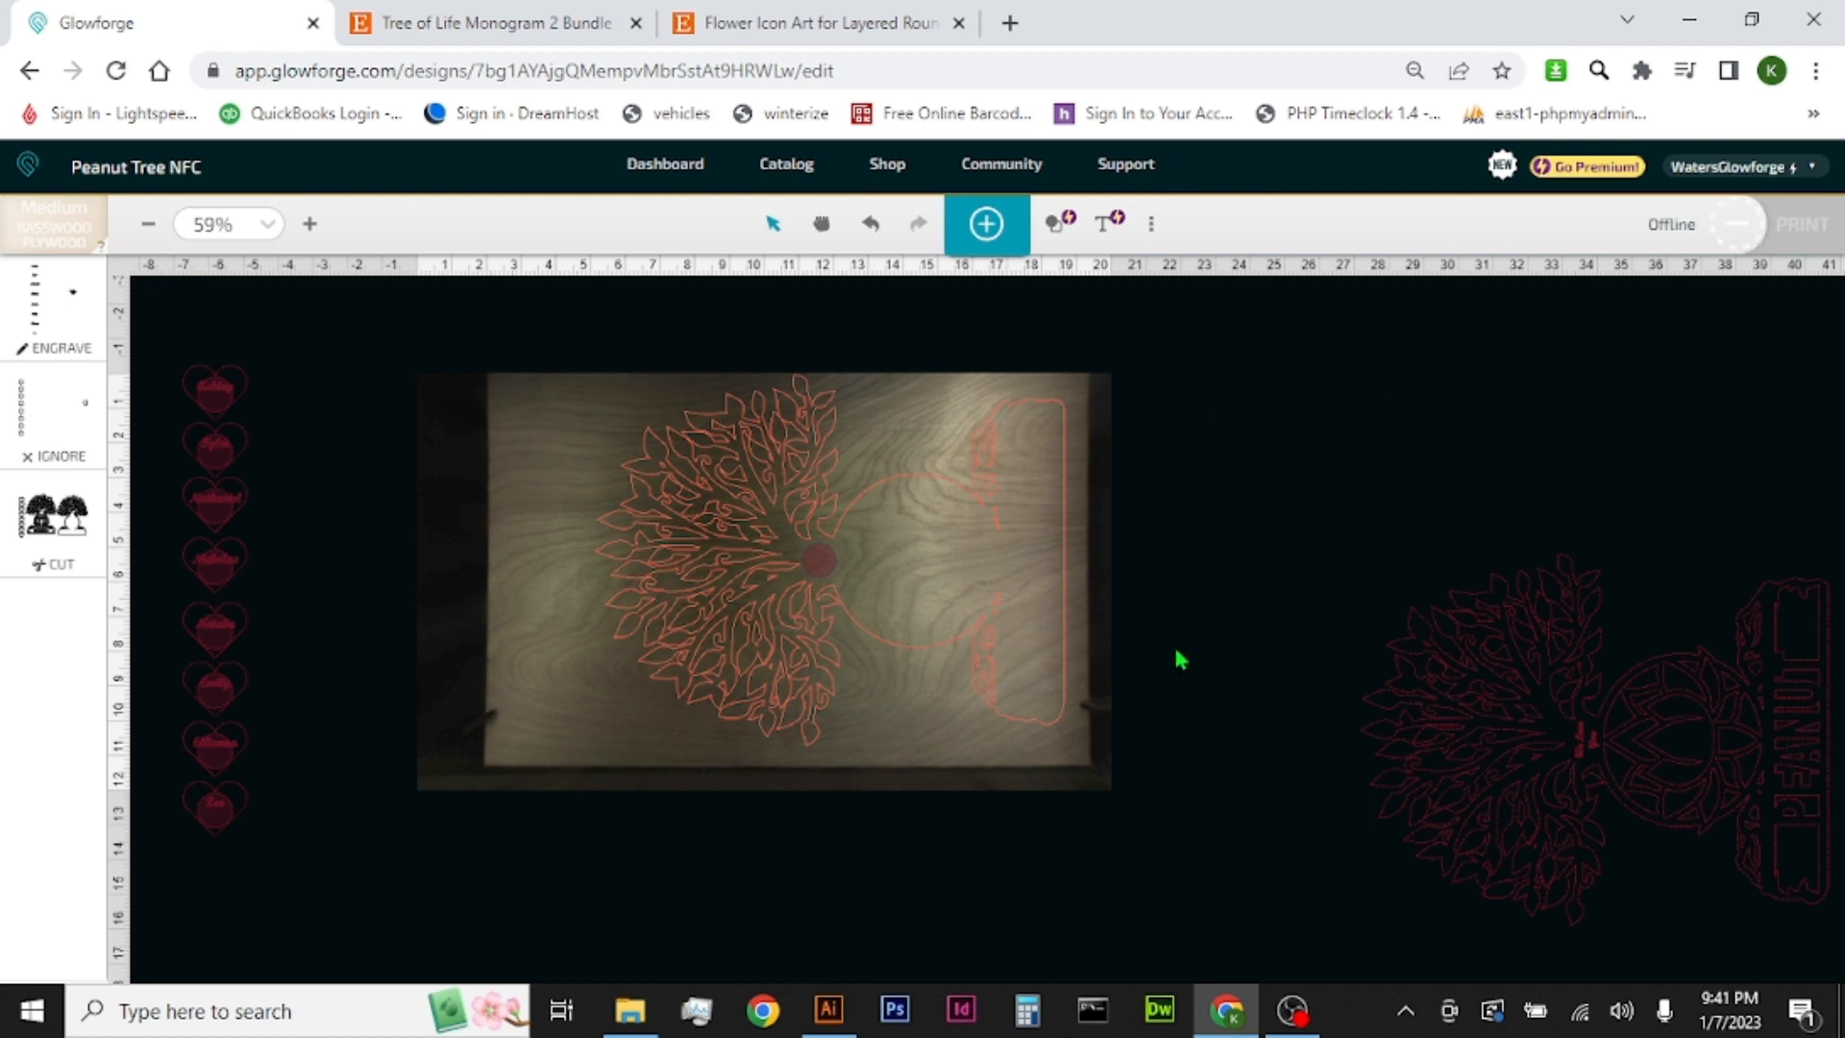
pyautogui.click(812, 548)
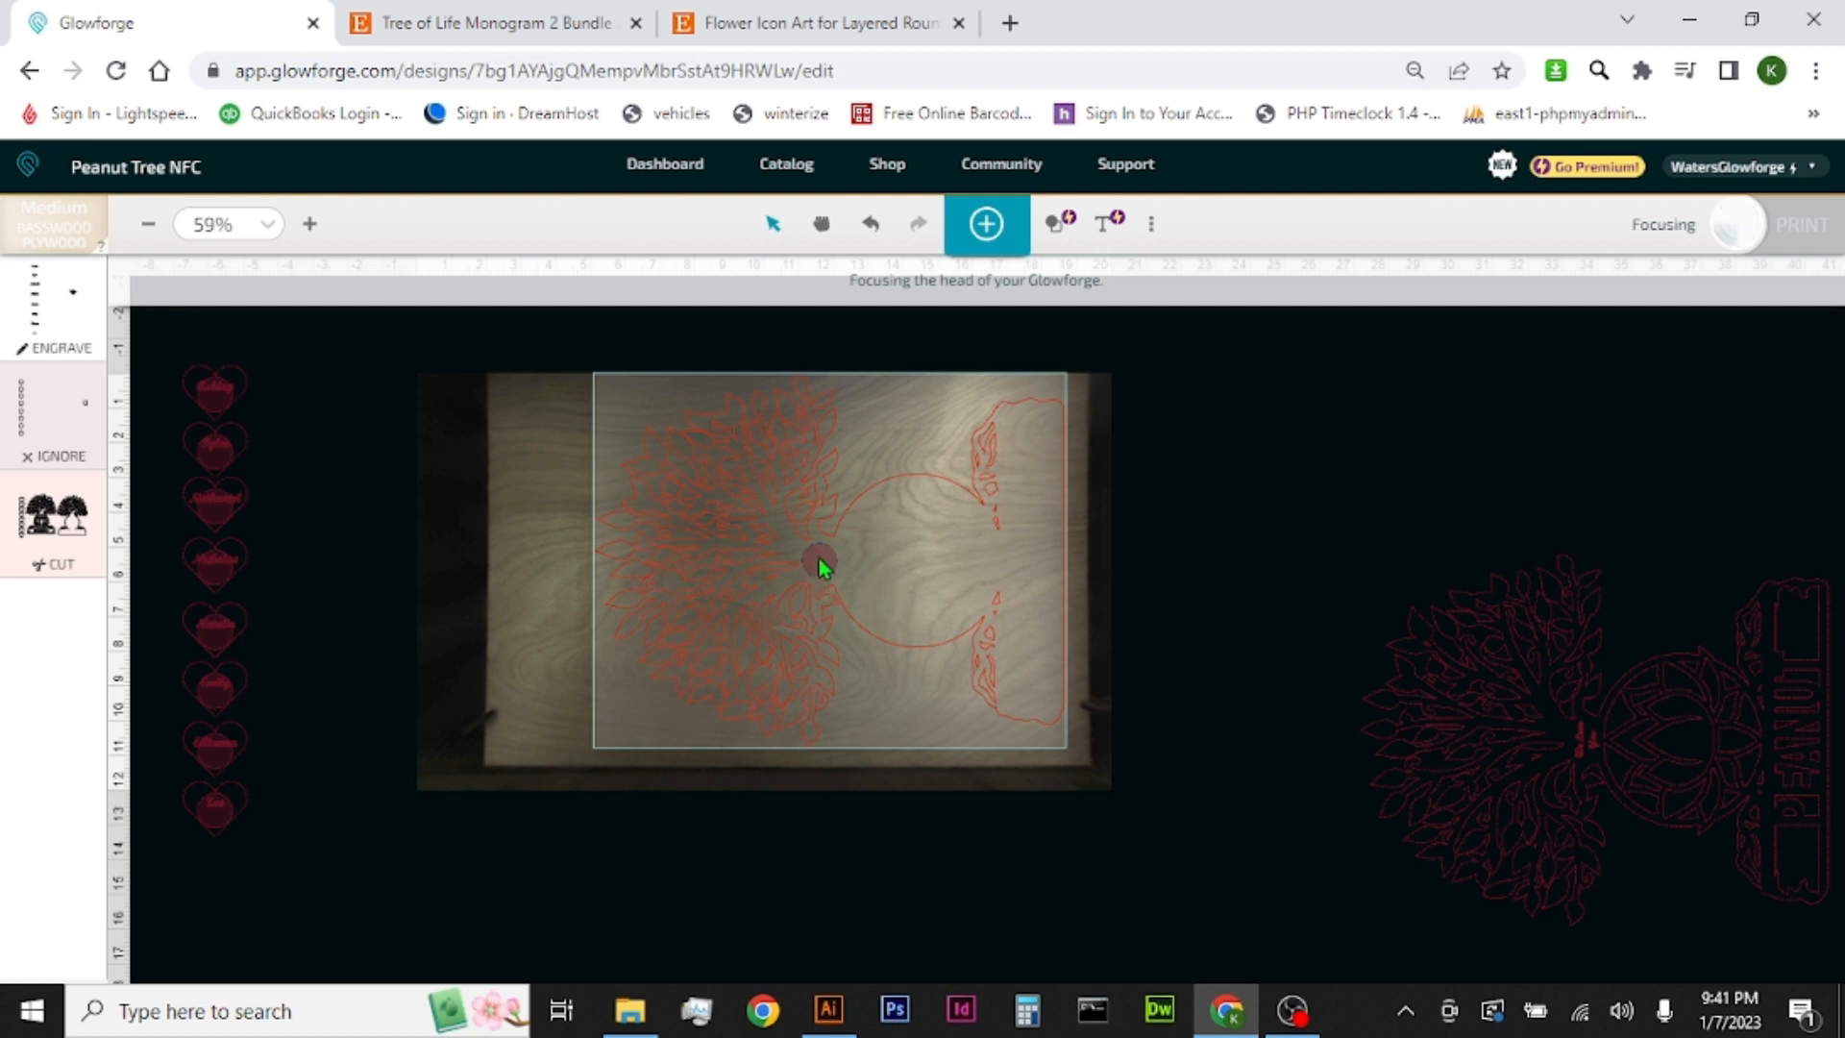
pyautogui.click(216, 399)
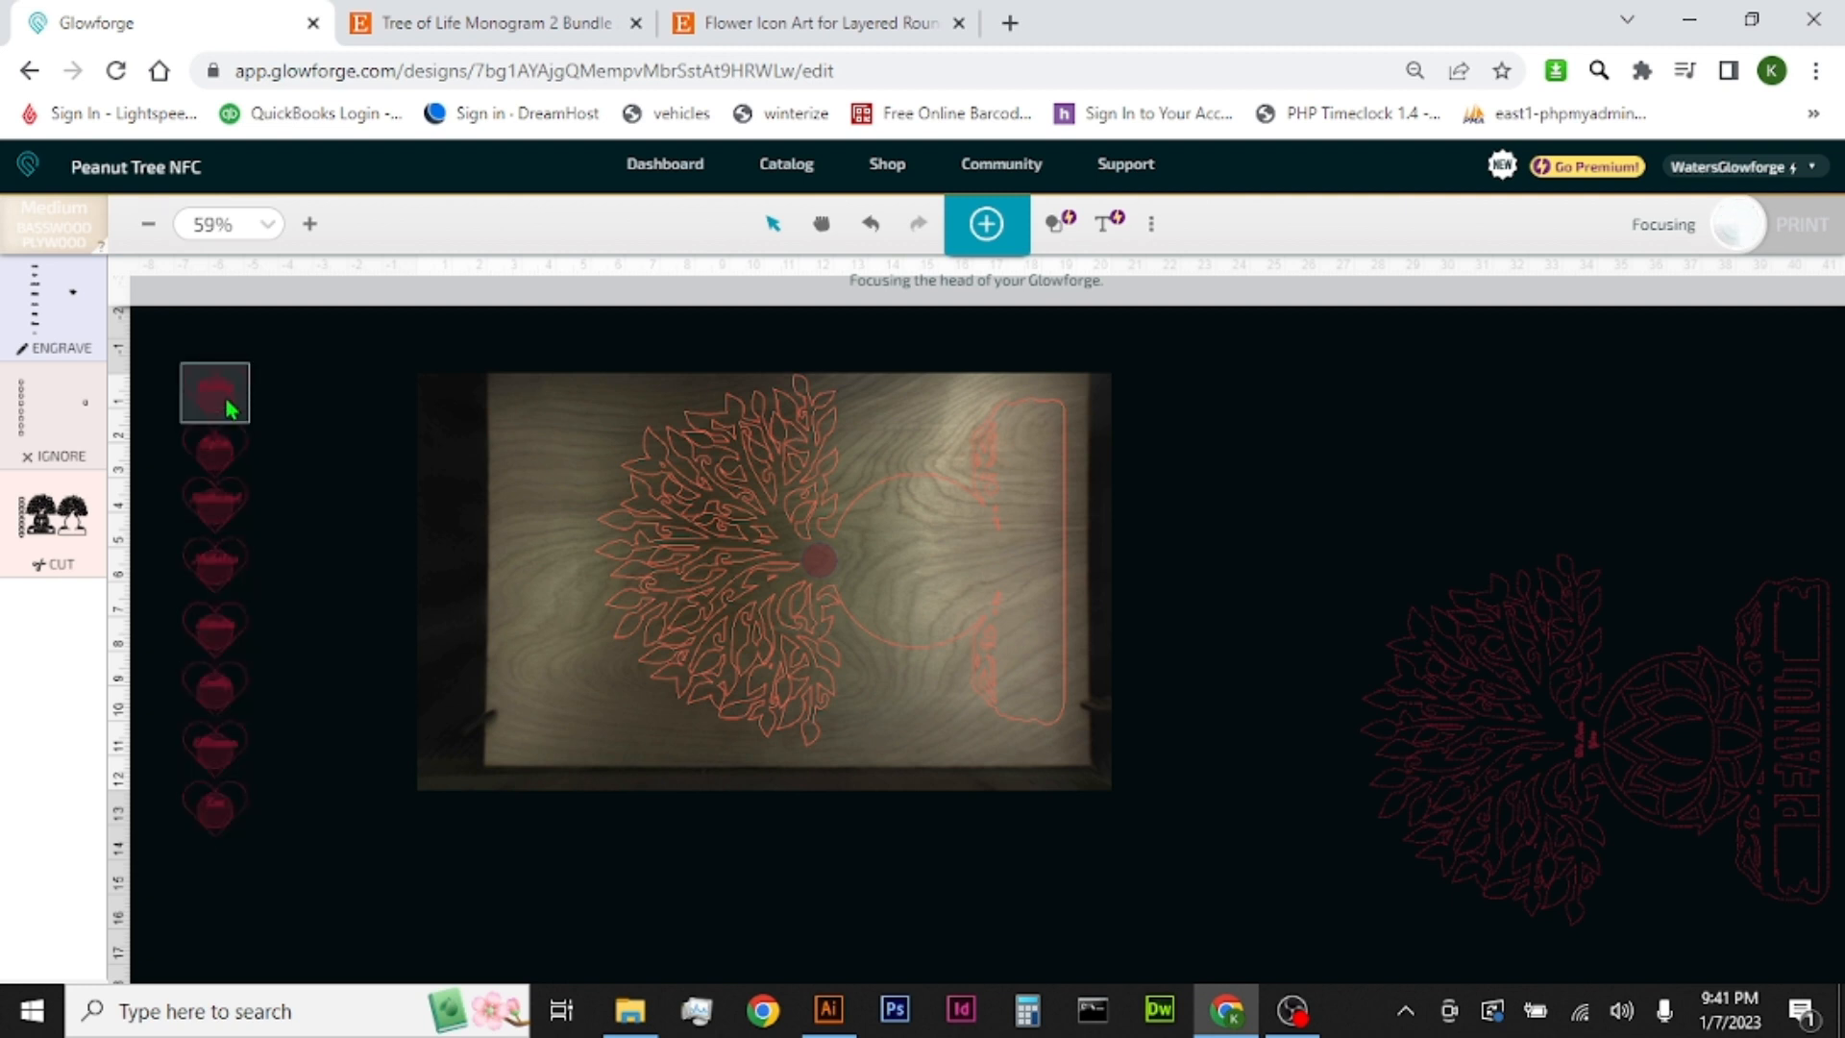
pyautogui.click(794, 578)
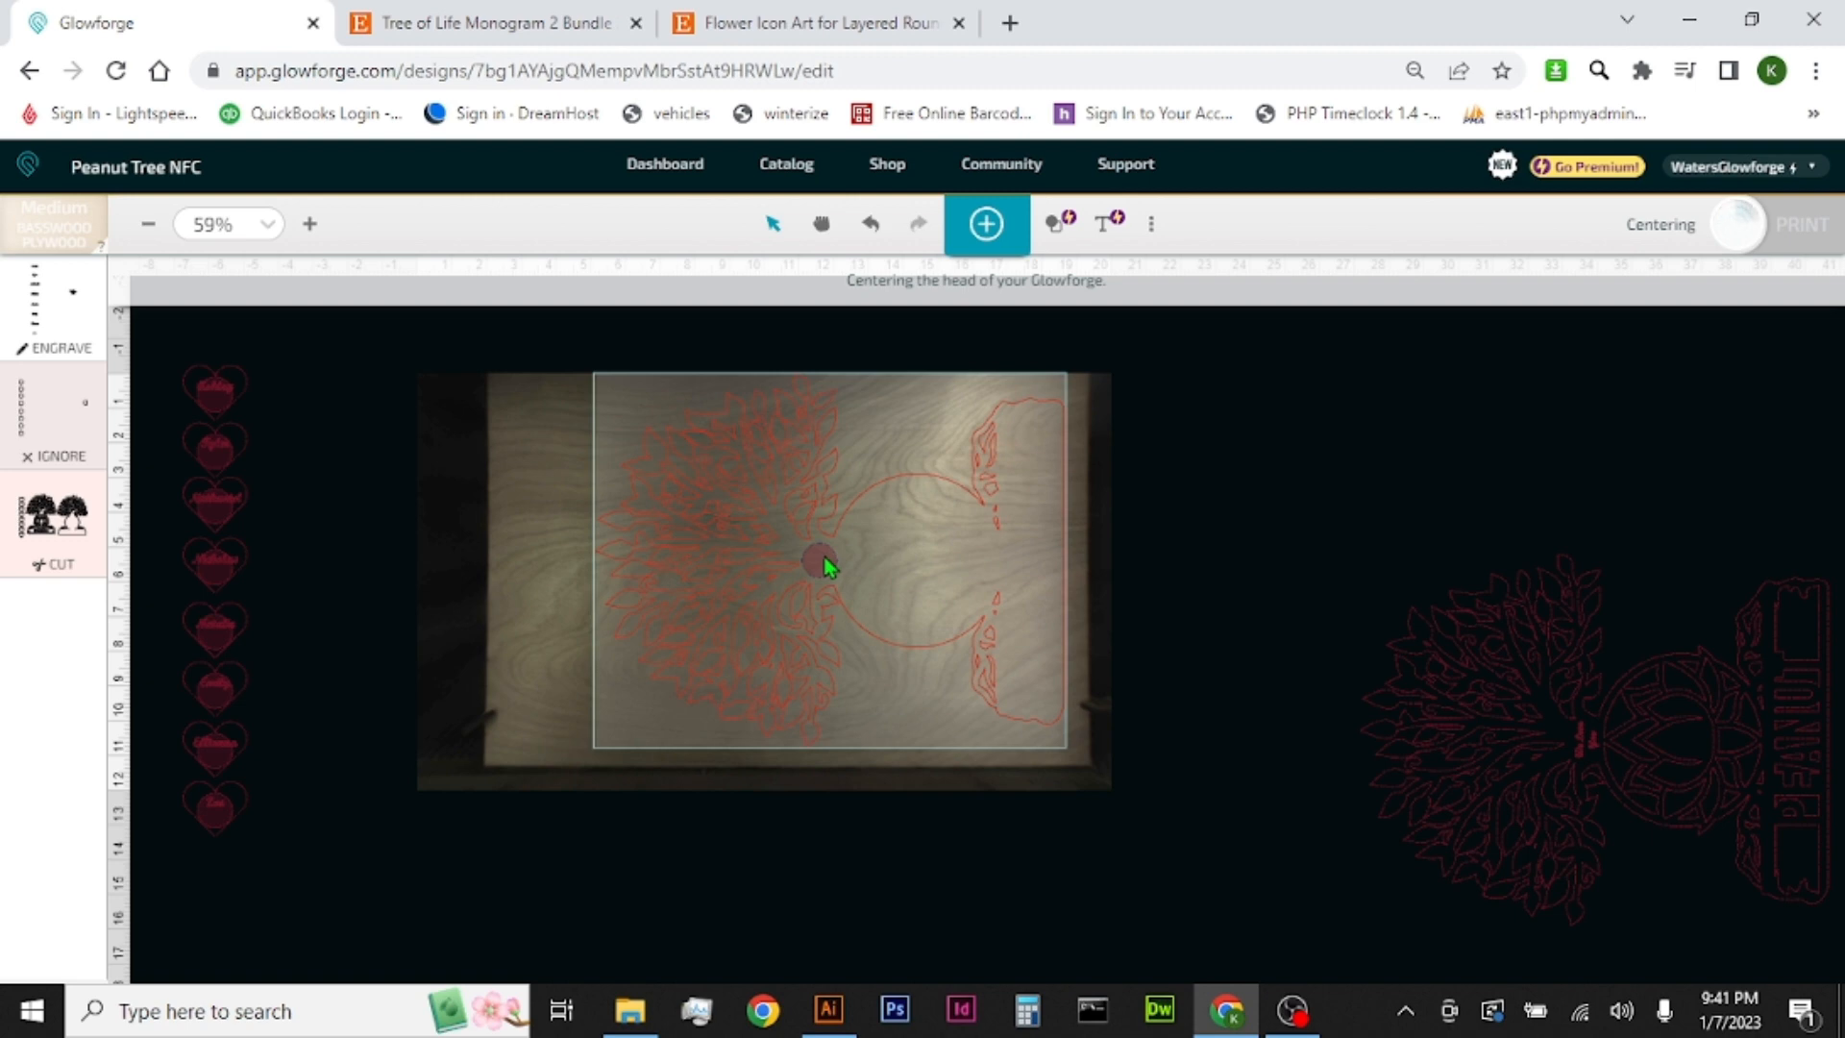
# Step: Switch to Illustrator, fill the heart circles in Layer 3 with magenta and save the file
pyautogui.click(878, 956)
pyautogui.click(828, 1009)
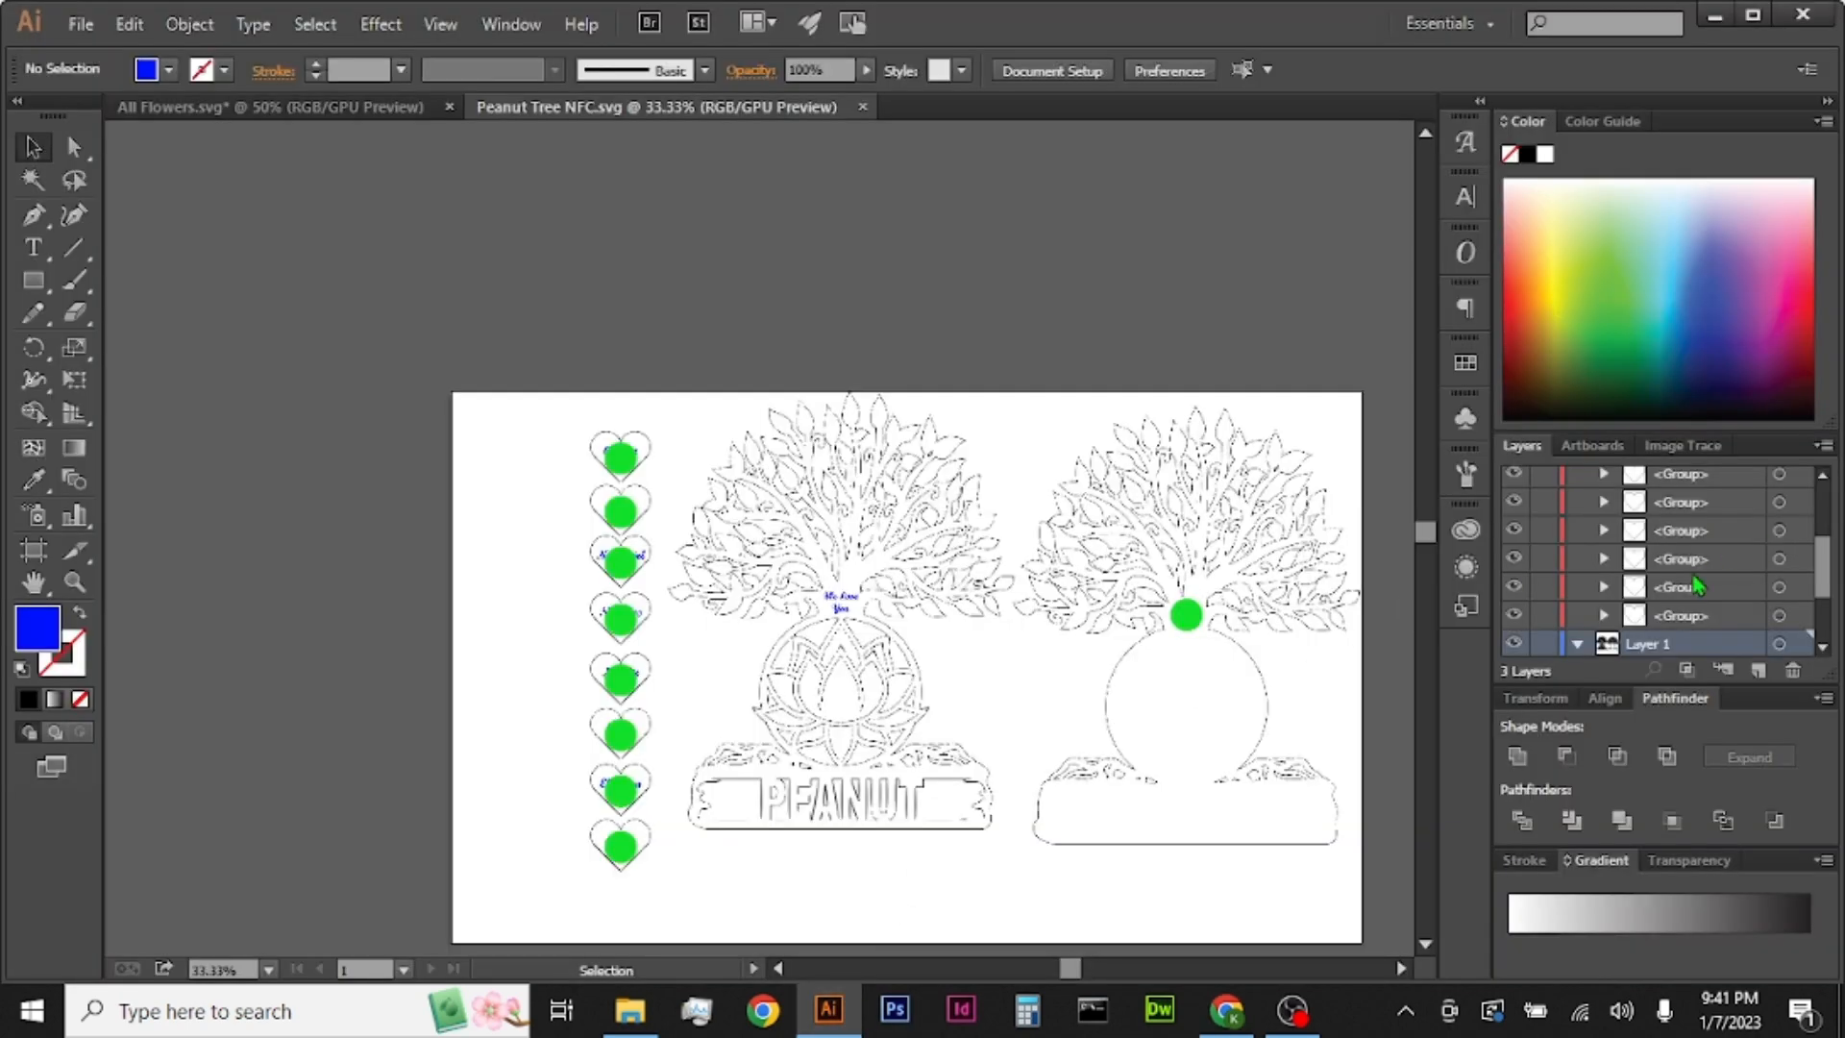
pyautogui.scroll(3, 1672, 620)
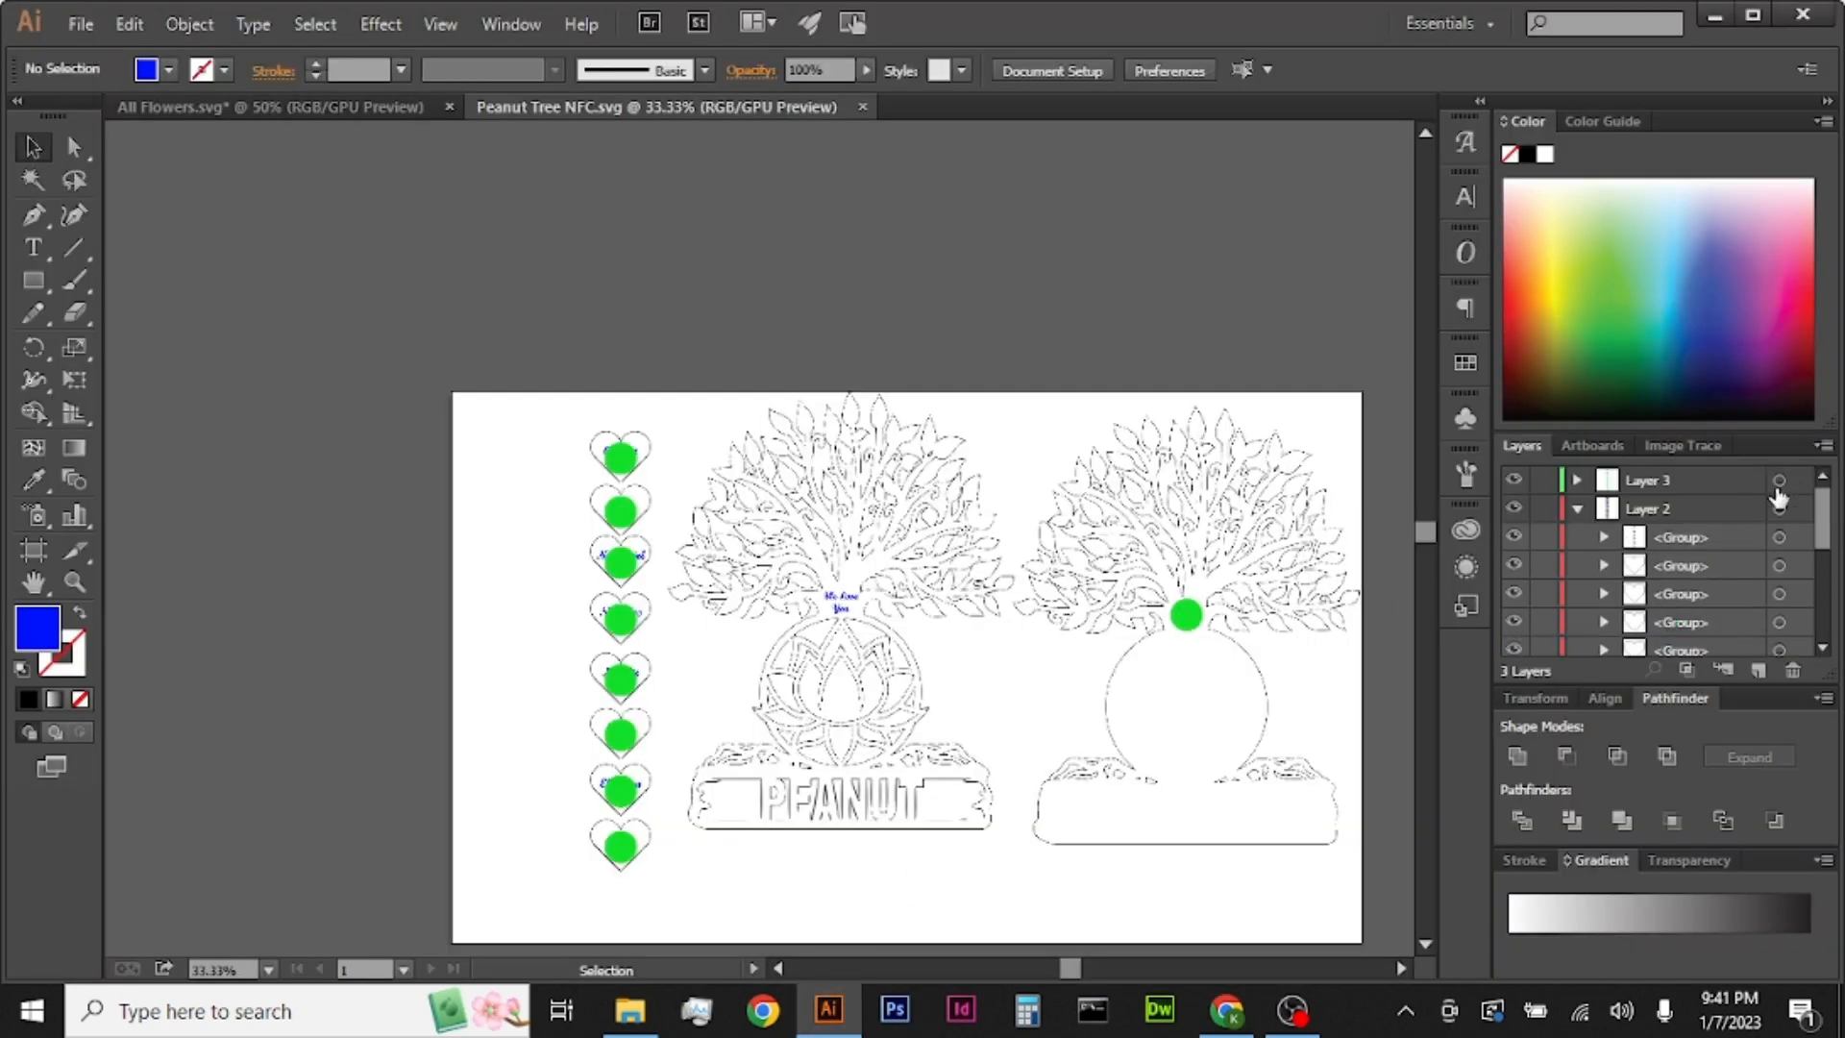
pyautogui.click(1780, 480)
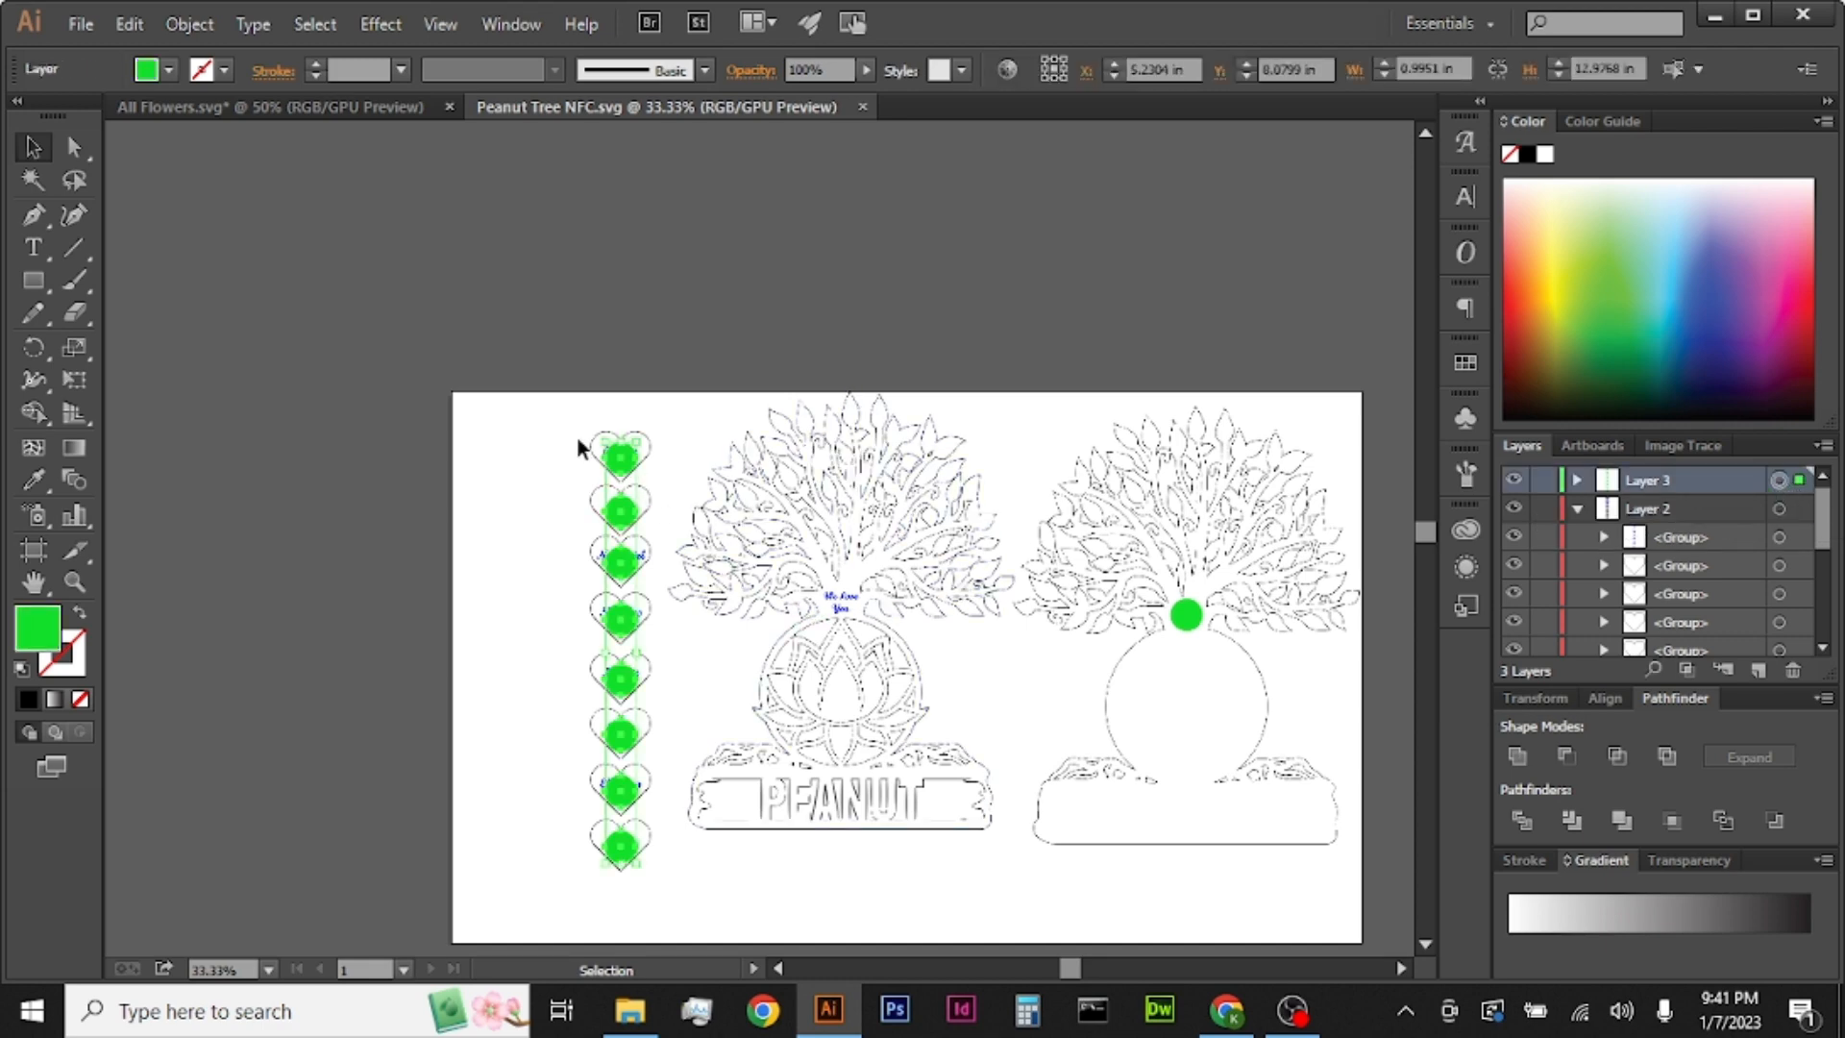
pyautogui.doubleClick(44, 642)
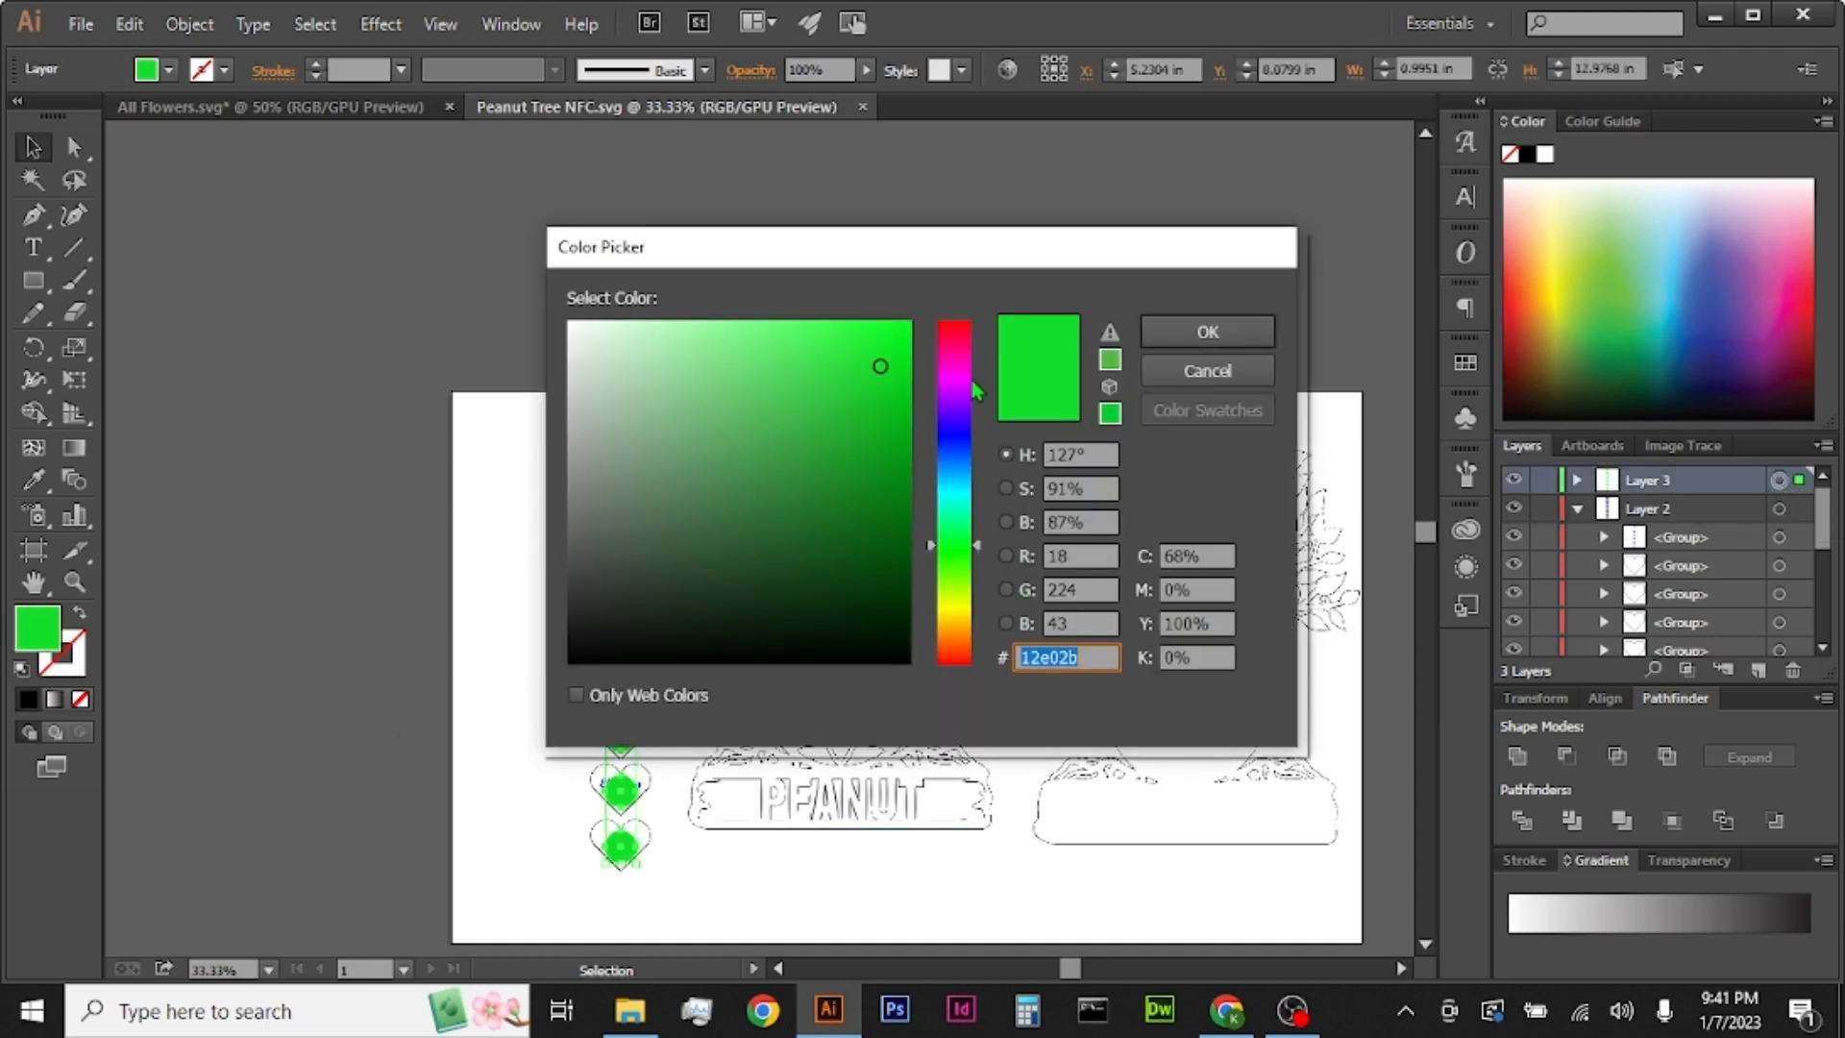
pyautogui.click(955, 369)
pyautogui.click(1207, 330)
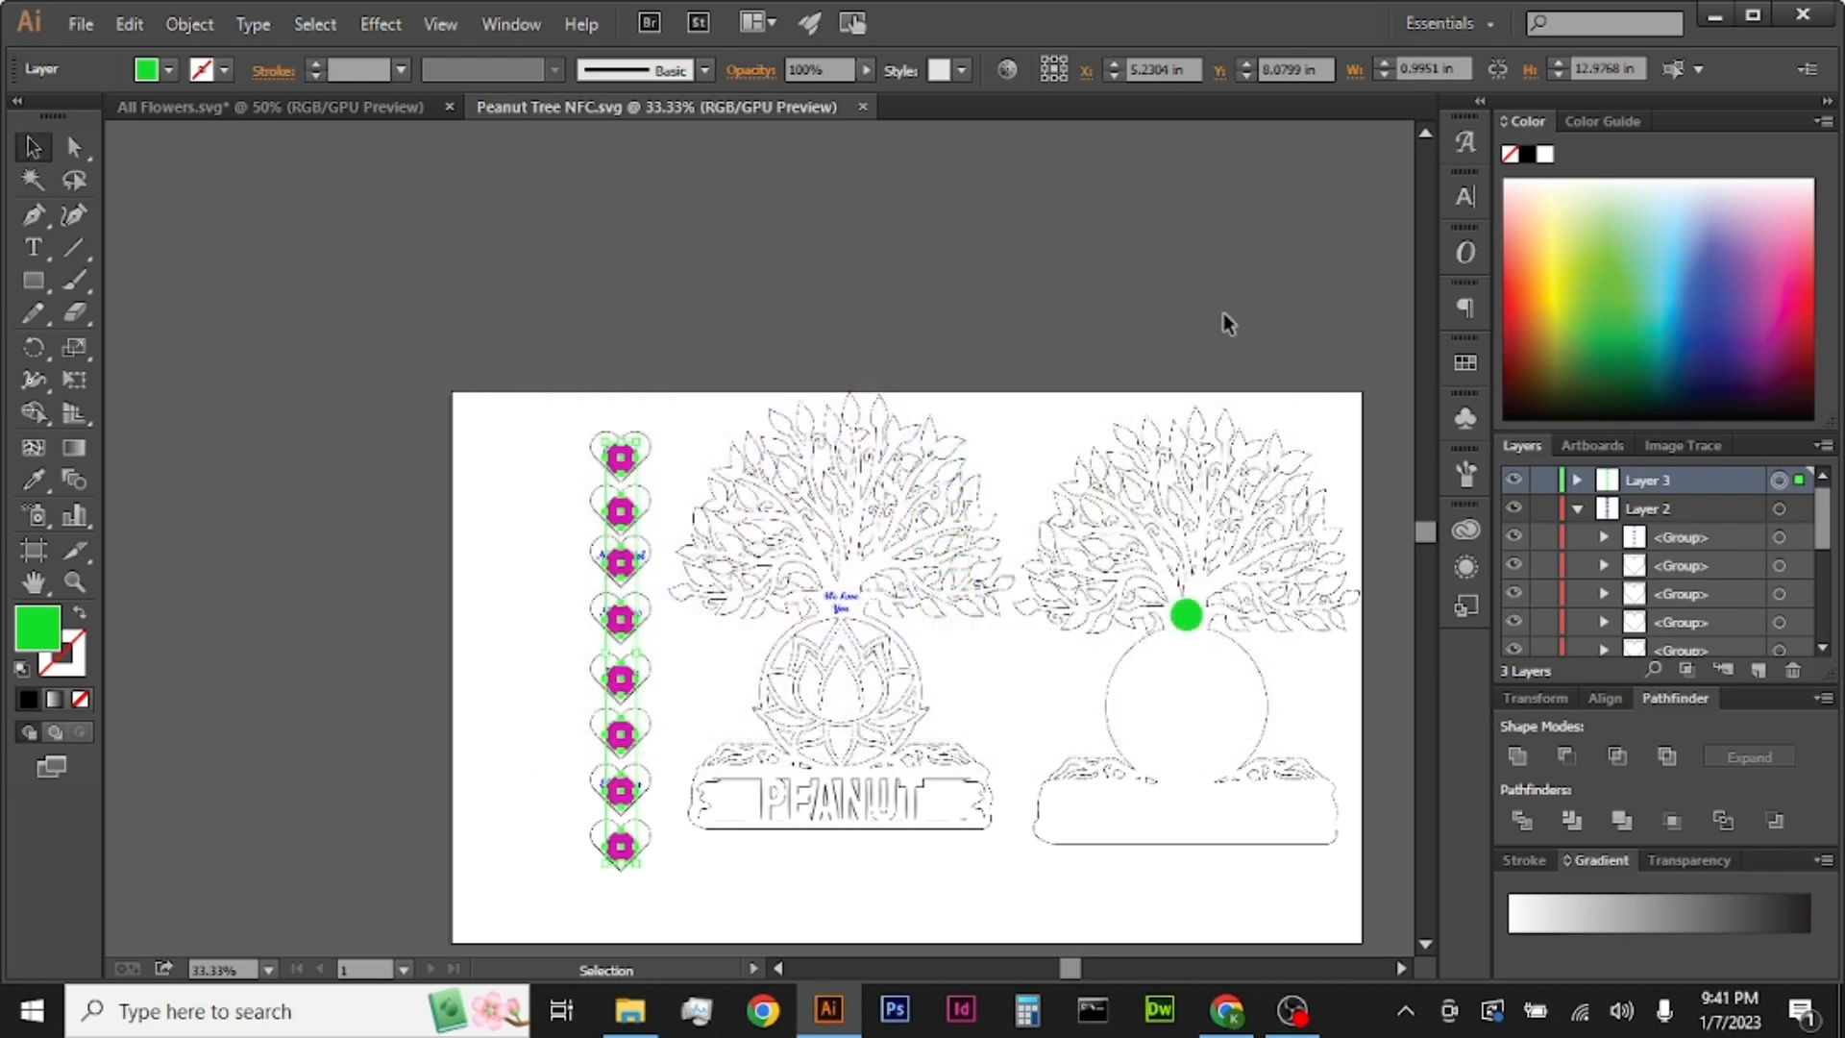
pyautogui.click(660, 463)
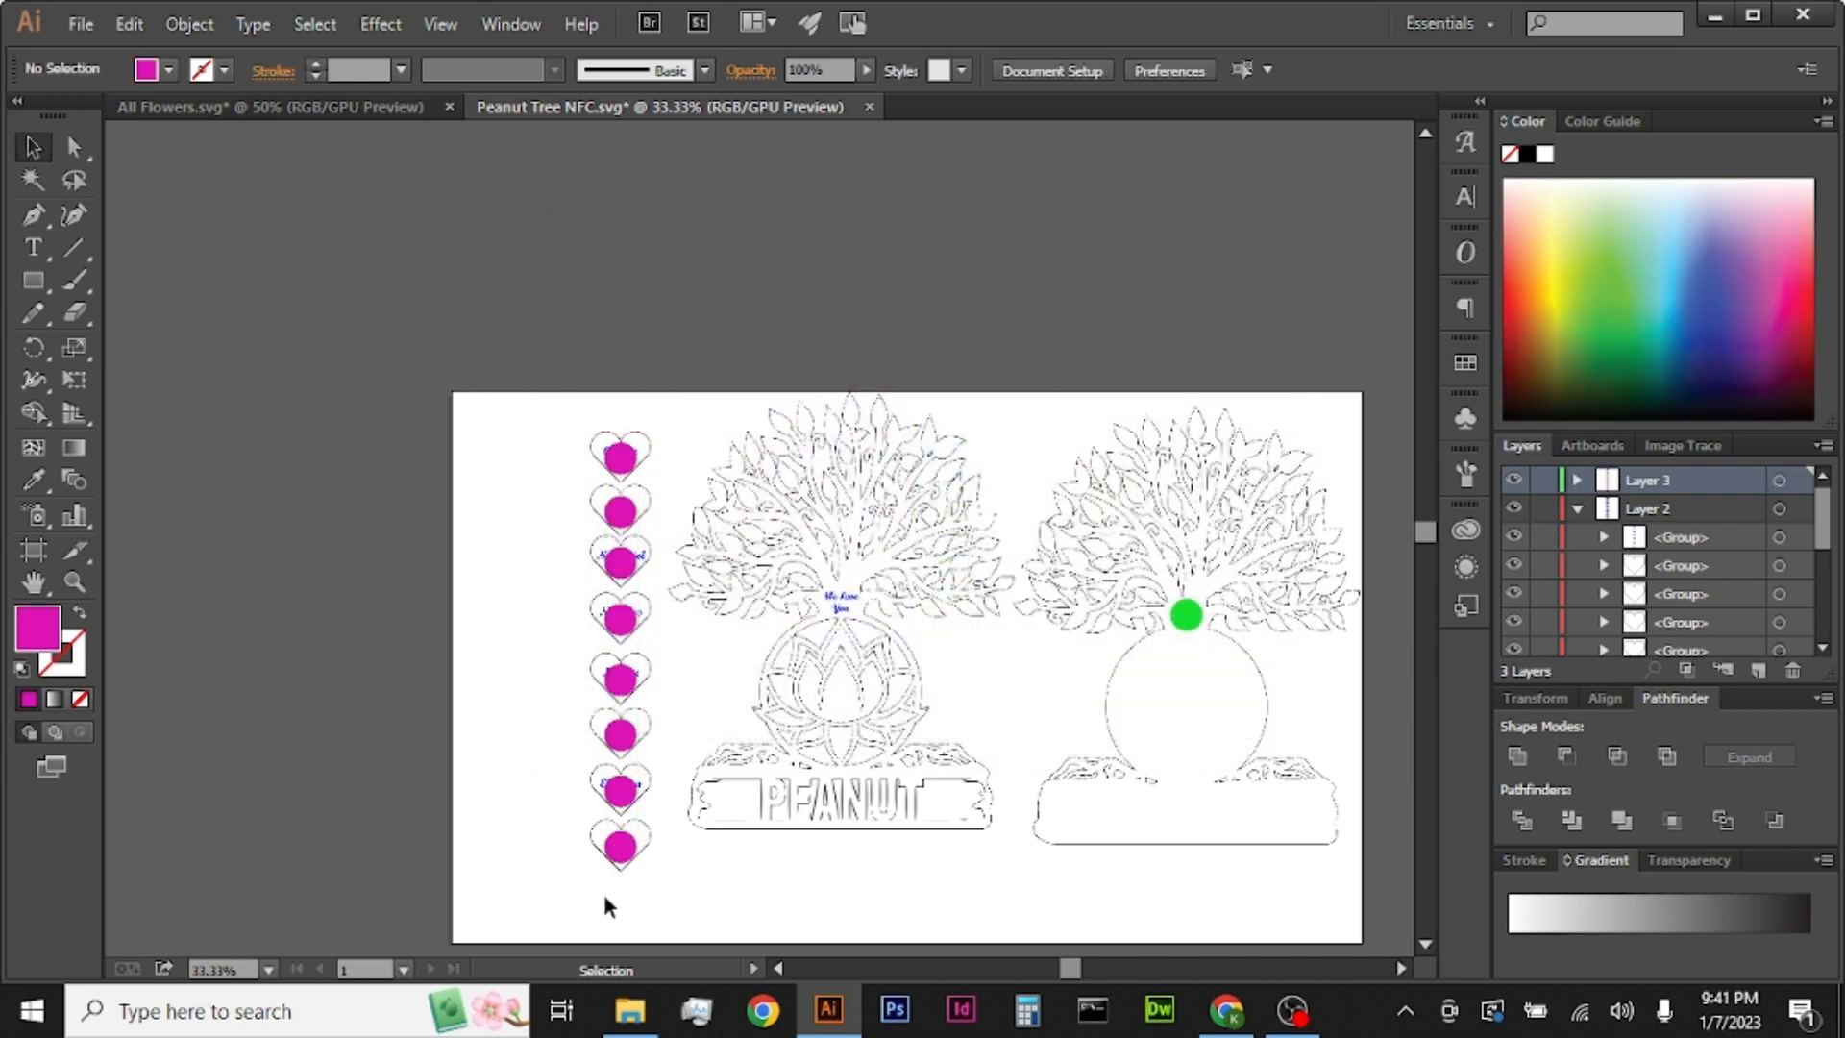
pyautogui.click(81, 24)
pyautogui.click(221, 244)
# Step: Switch to the Peanut Tree NFC design in Glowforge and arrange the blank tree and hearts on the wood sheet
pyautogui.click(1227, 1011)
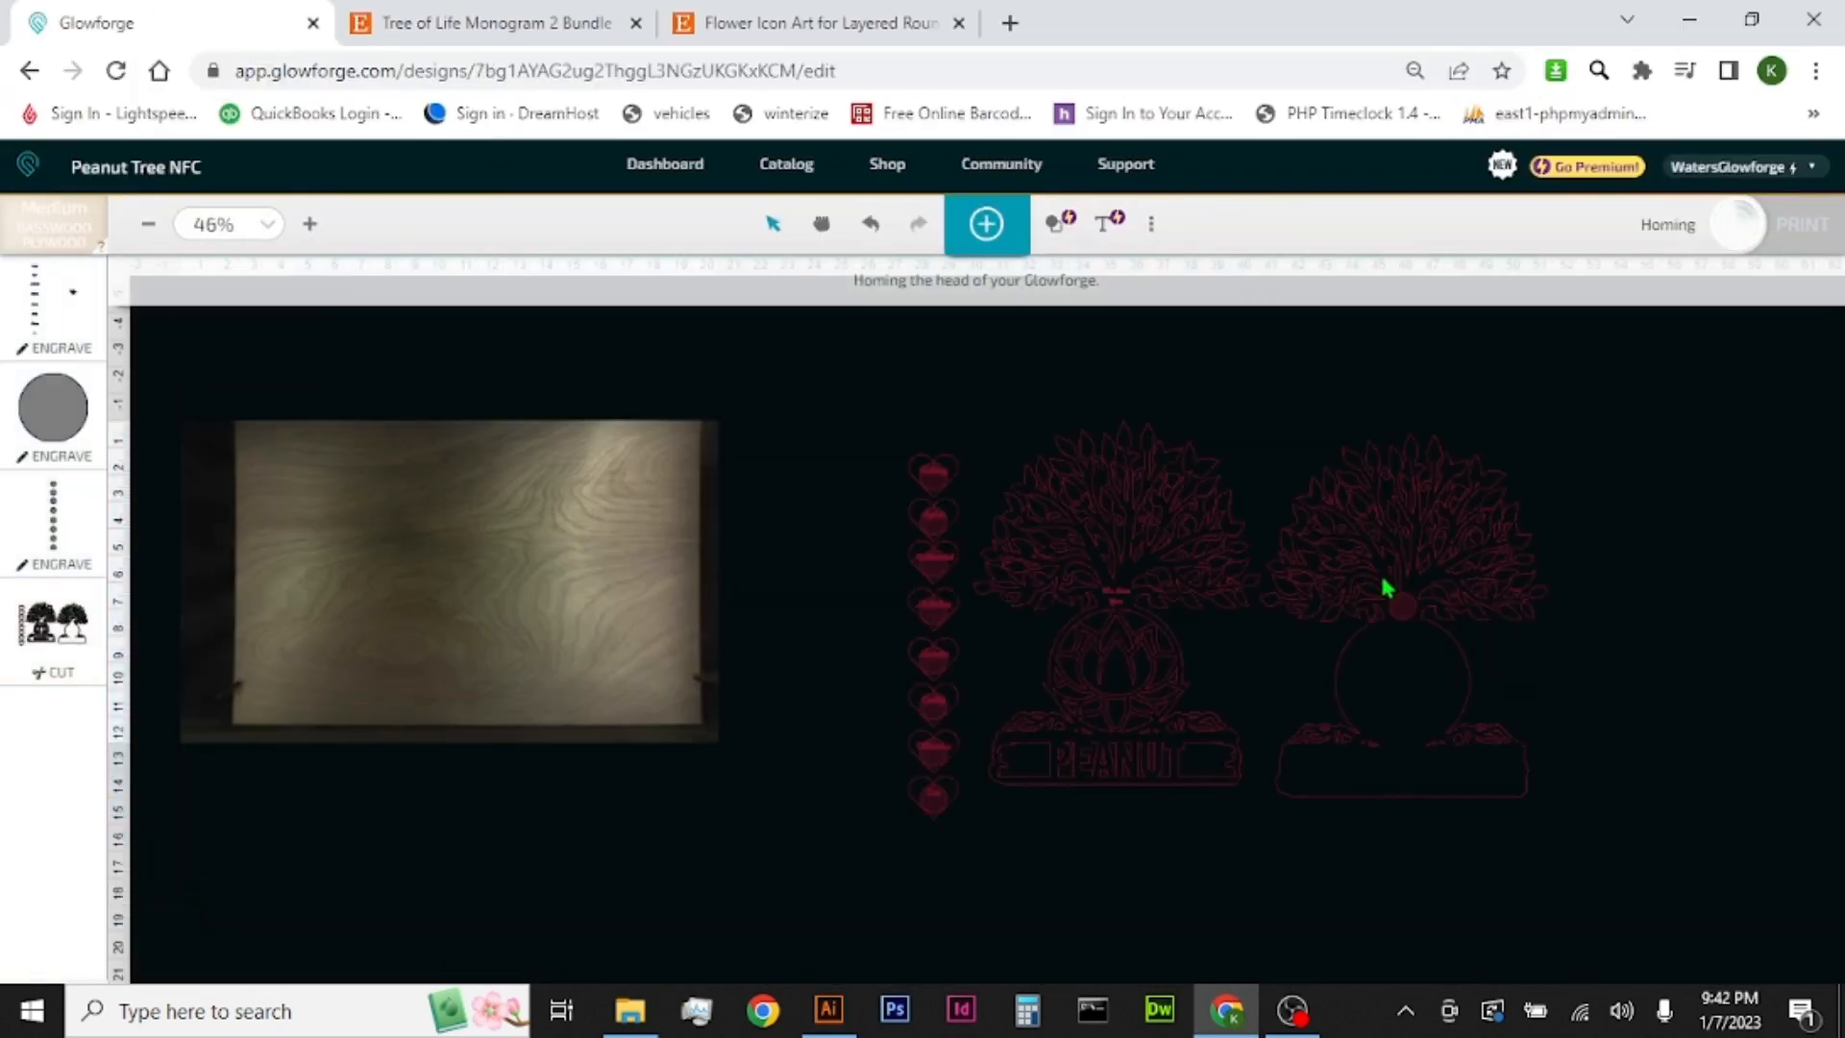
pyautogui.moveTo(935, 716); pyautogui.dragTo(346, 672)
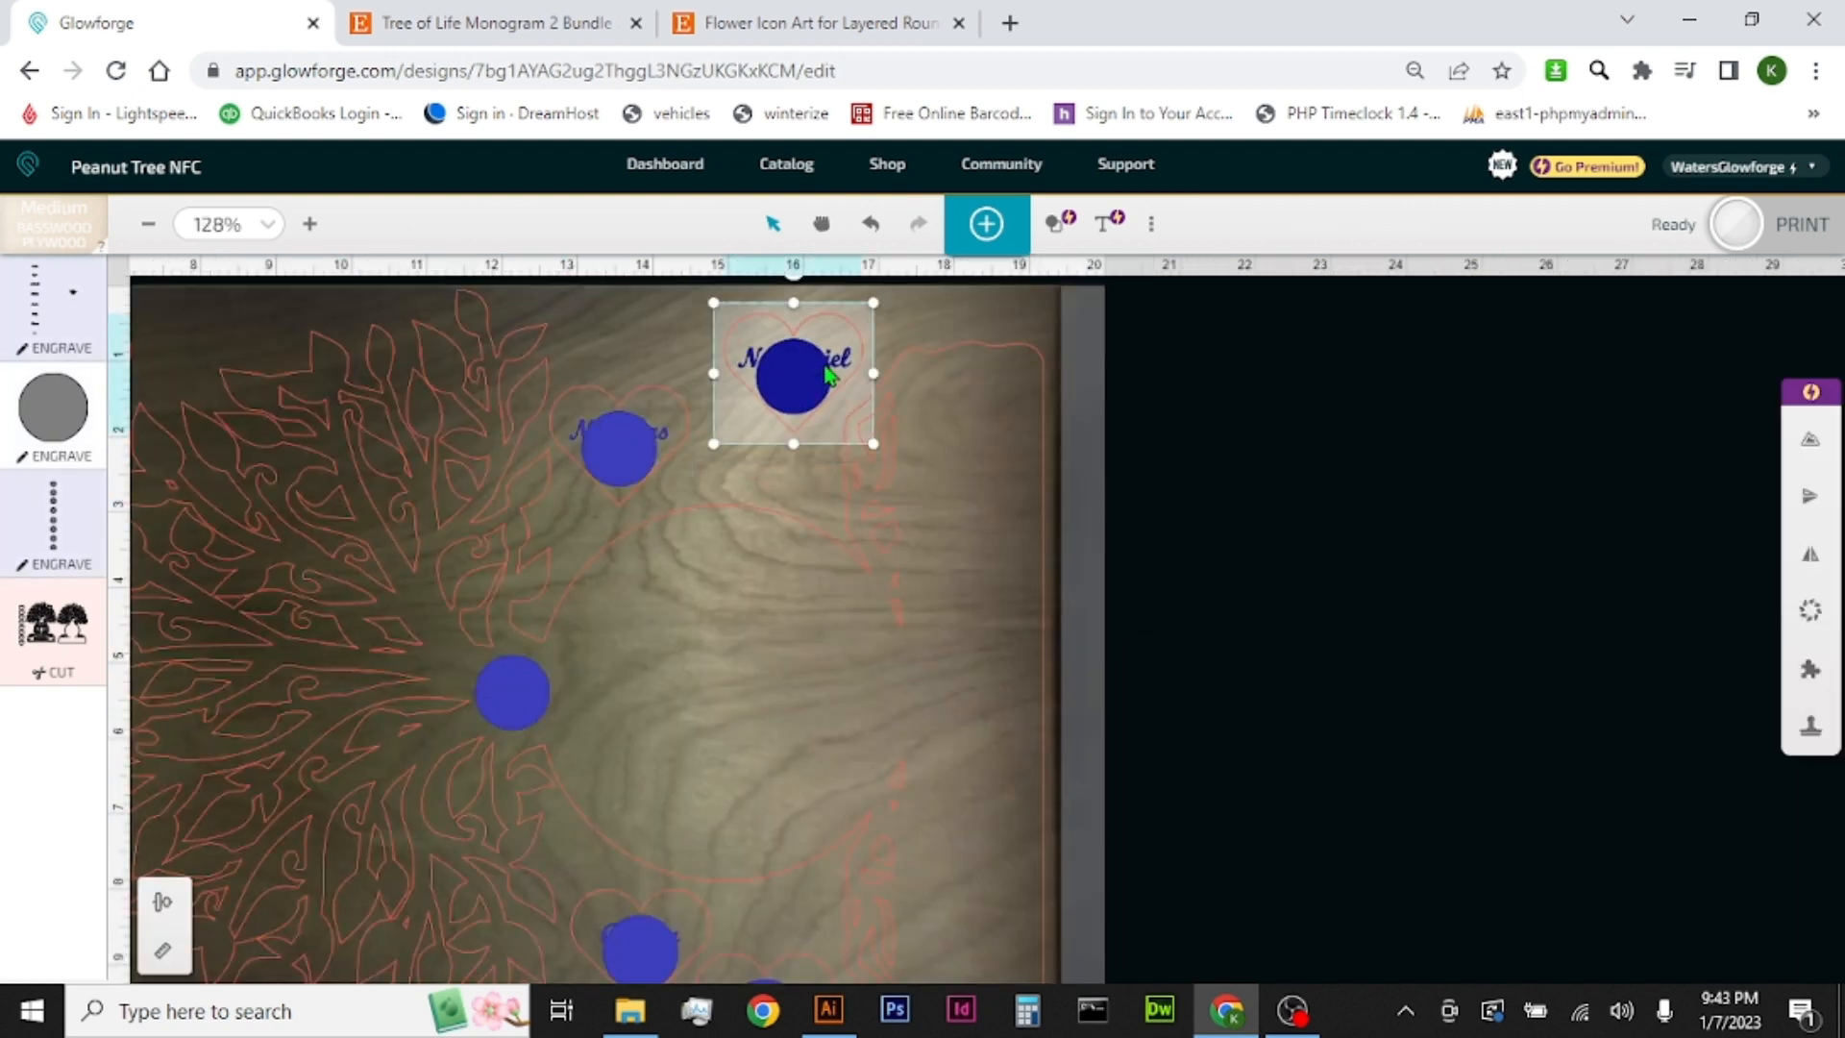
pyautogui.scroll(-5, 829, 375)
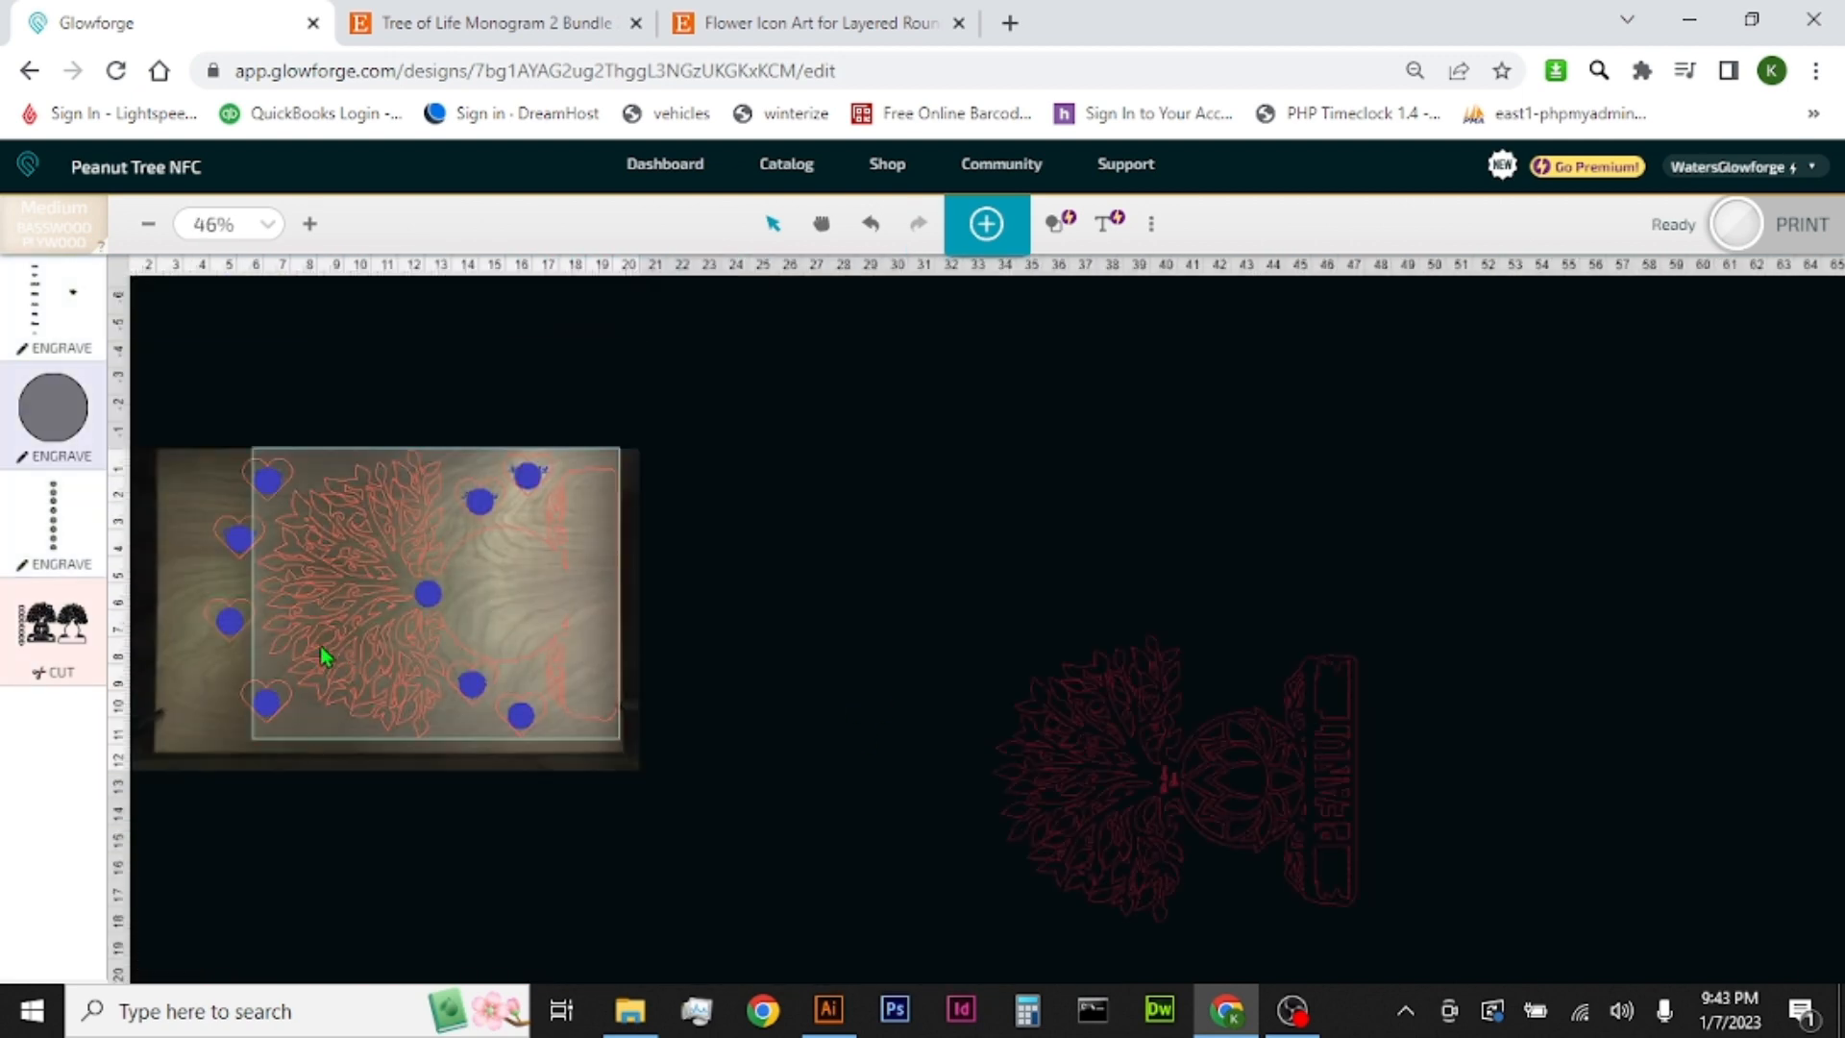
pyautogui.click(519, 723)
pyautogui.click(301, 503)
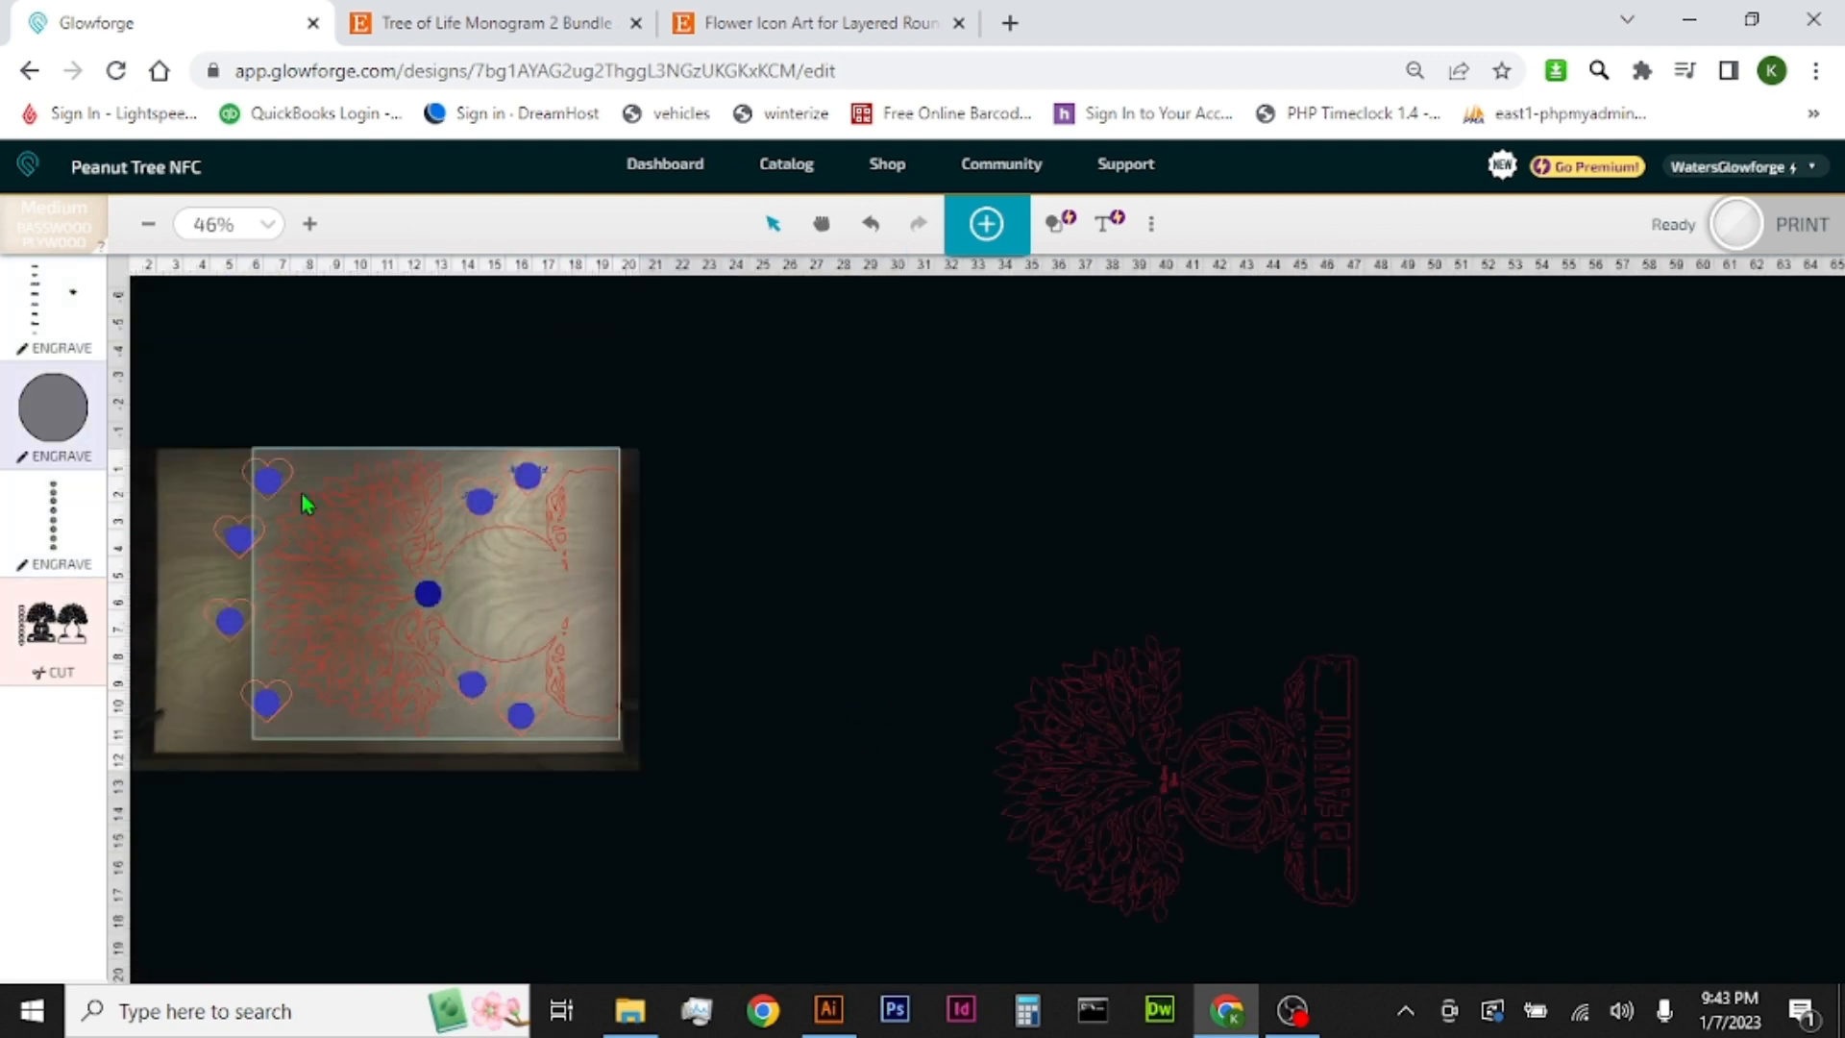
# Step: Set the engraving of the eight heart circles to Ignore
pyautogui.click(61, 564)
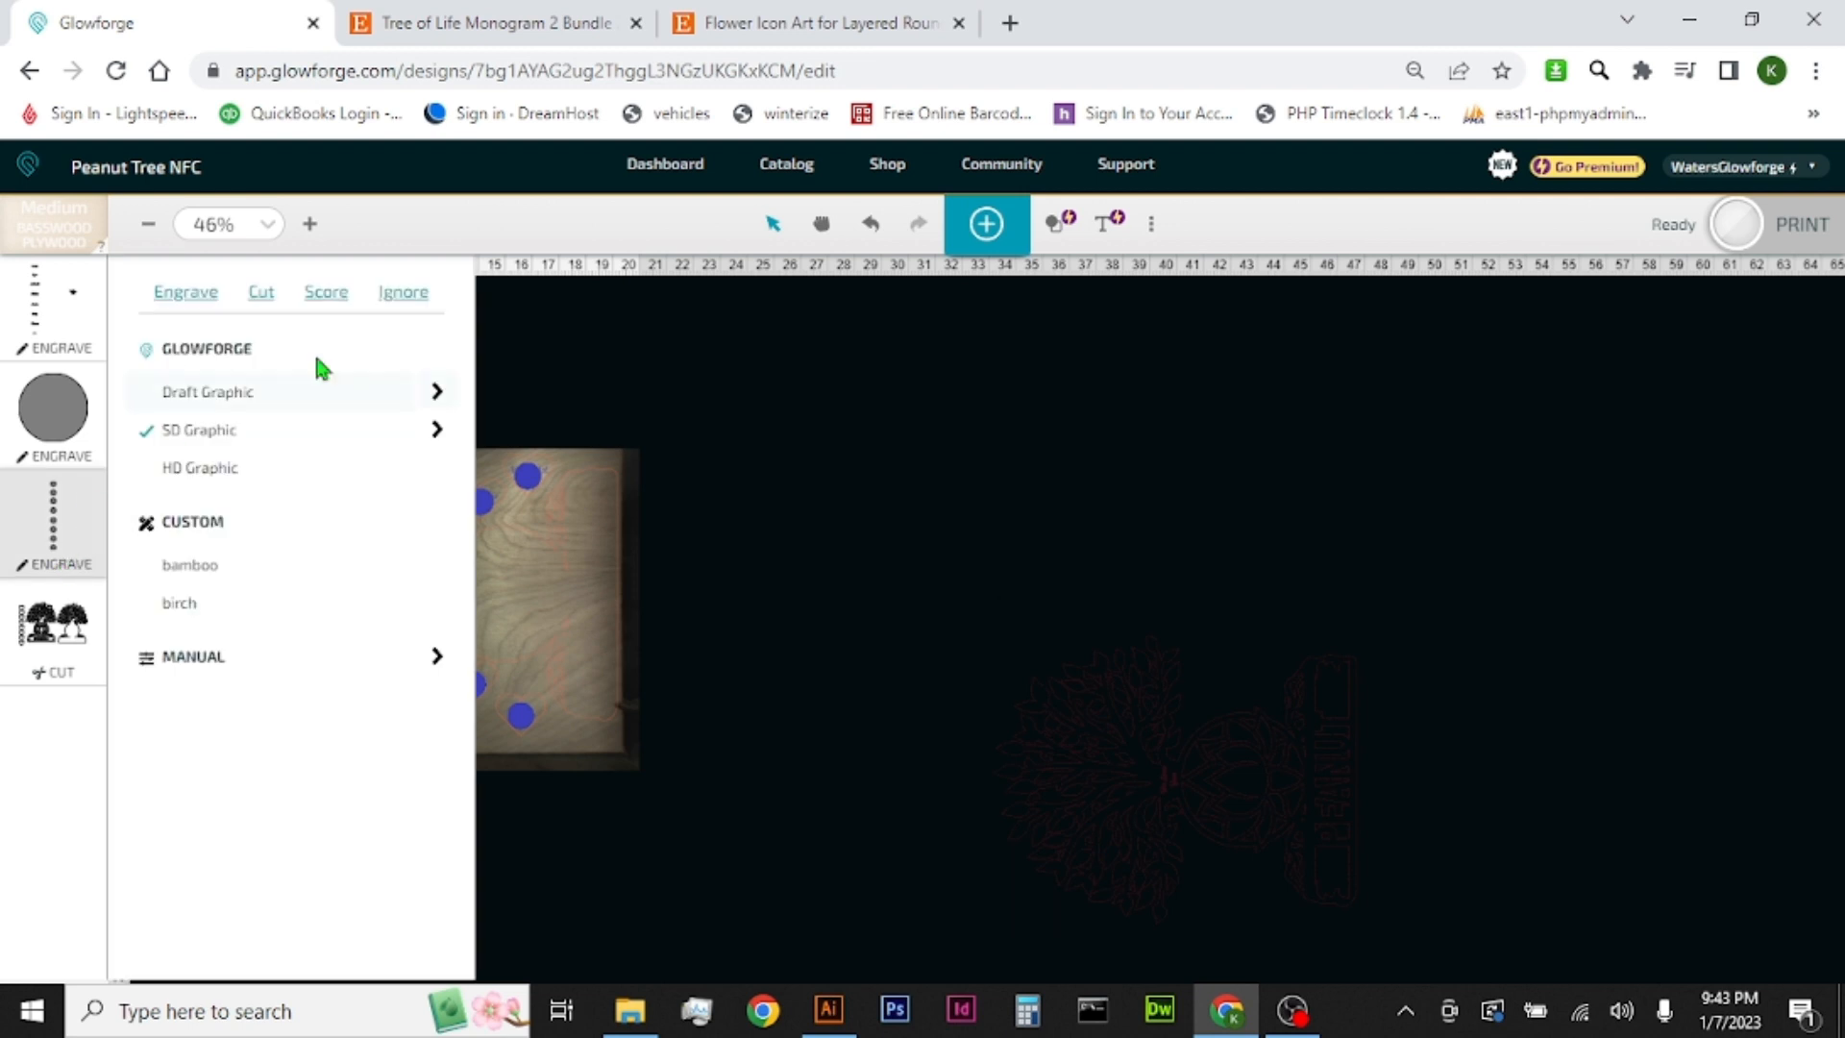
pyautogui.click(404, 301)
pyautogui.click(752, 419)
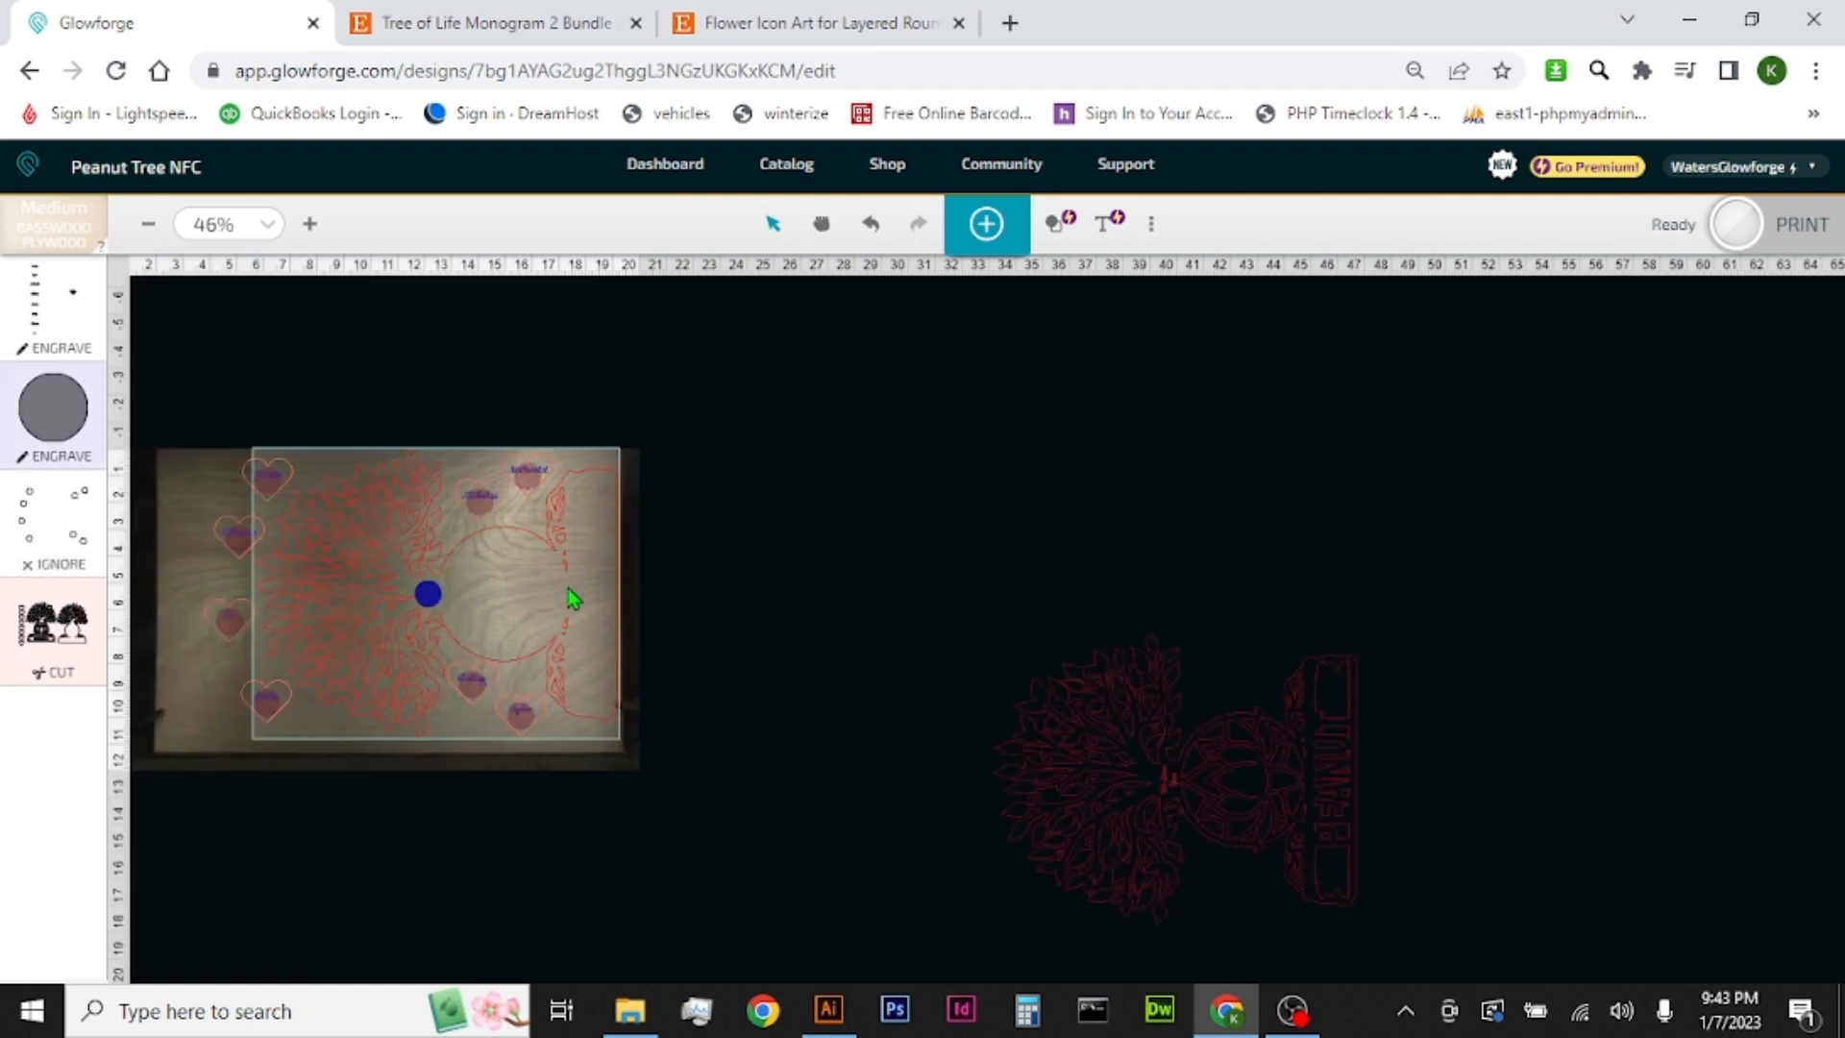
# Step: Set the trunk circle's engraving to speed 931, full power and 225 lines per inch
pyautogui.click(72, 441)
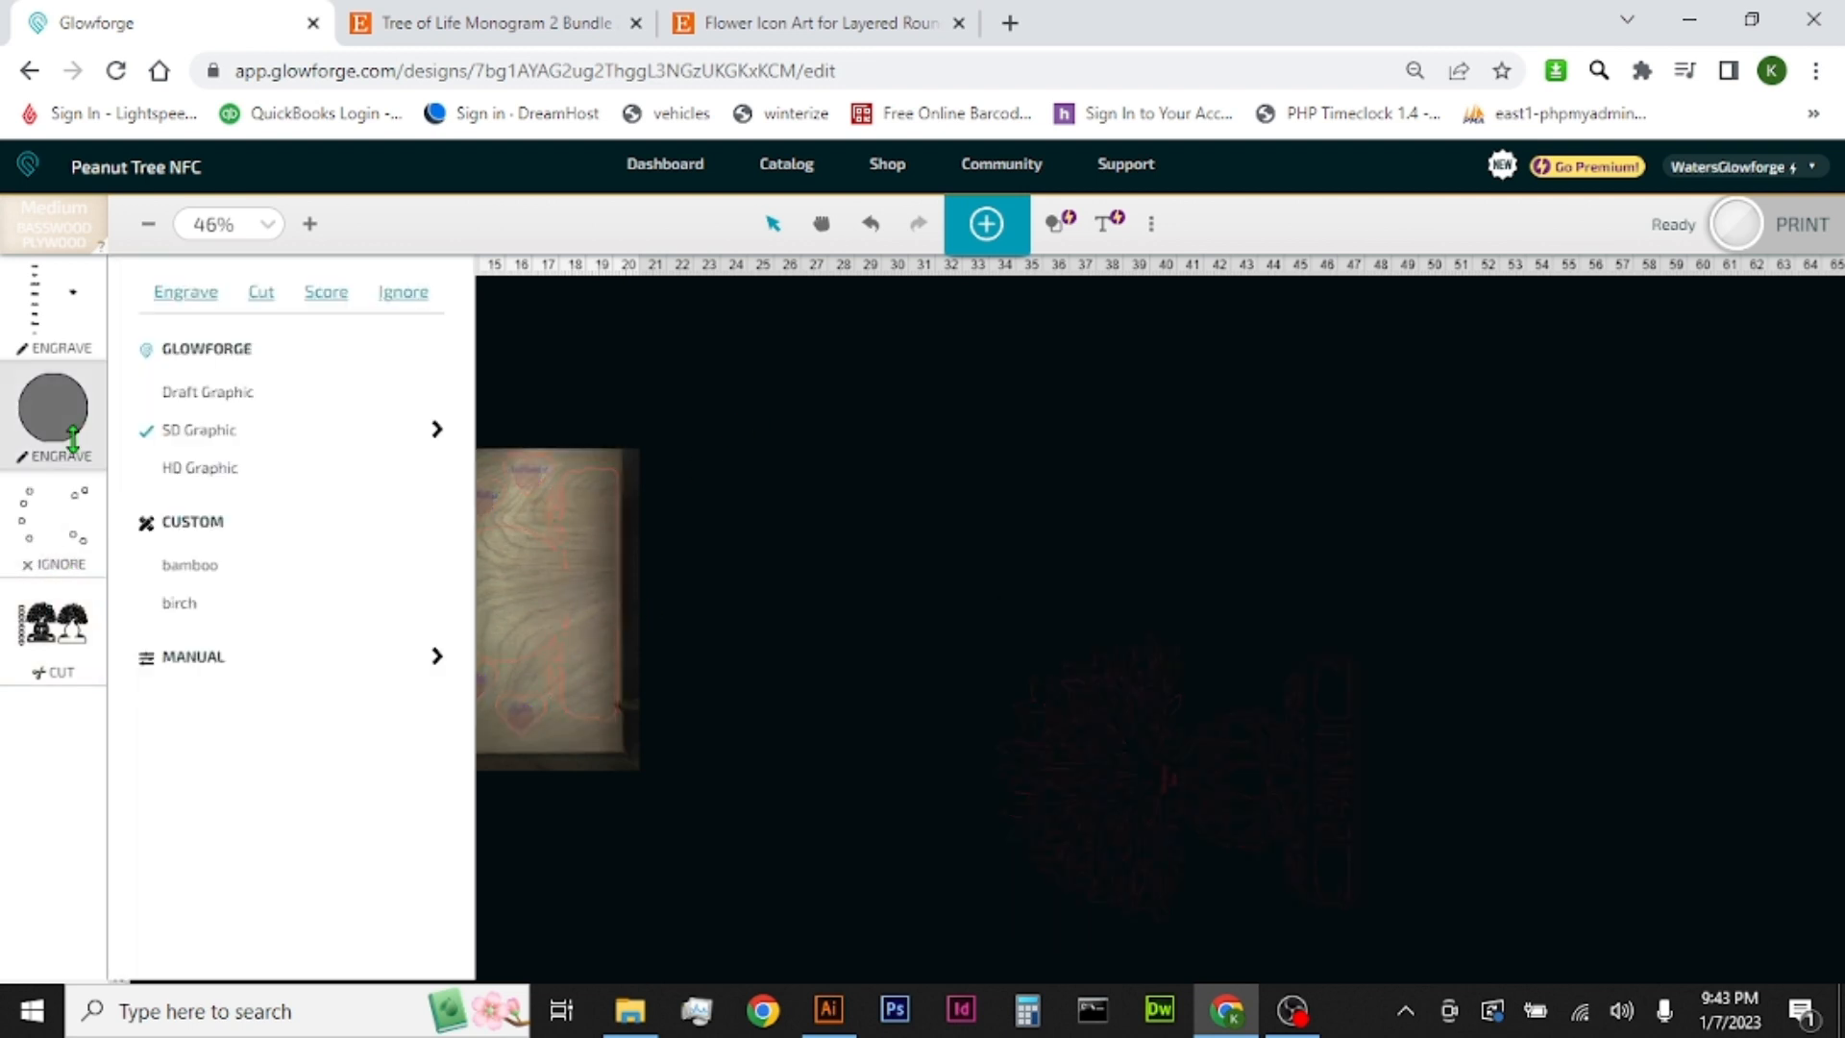
pyautogui.click(437, 431)
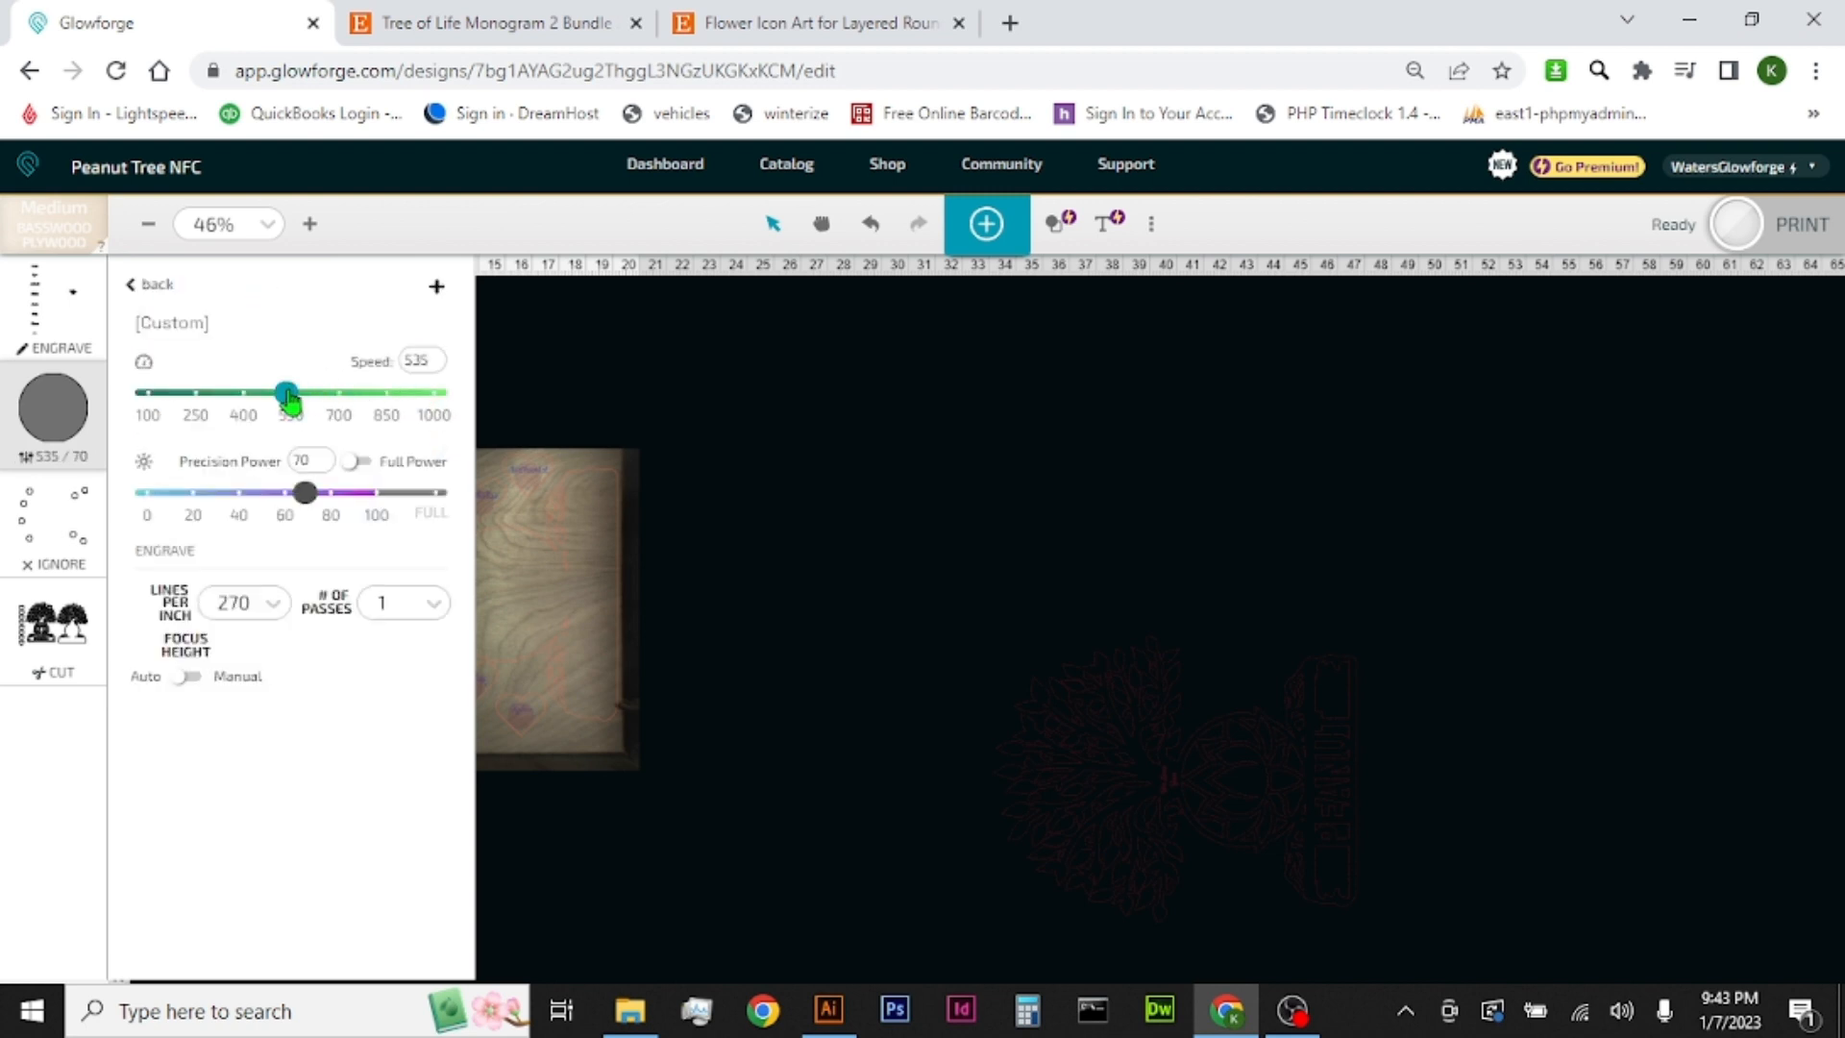
pyautogui.moveTo(298, 408); pyautogui.dragTo(416, 399)
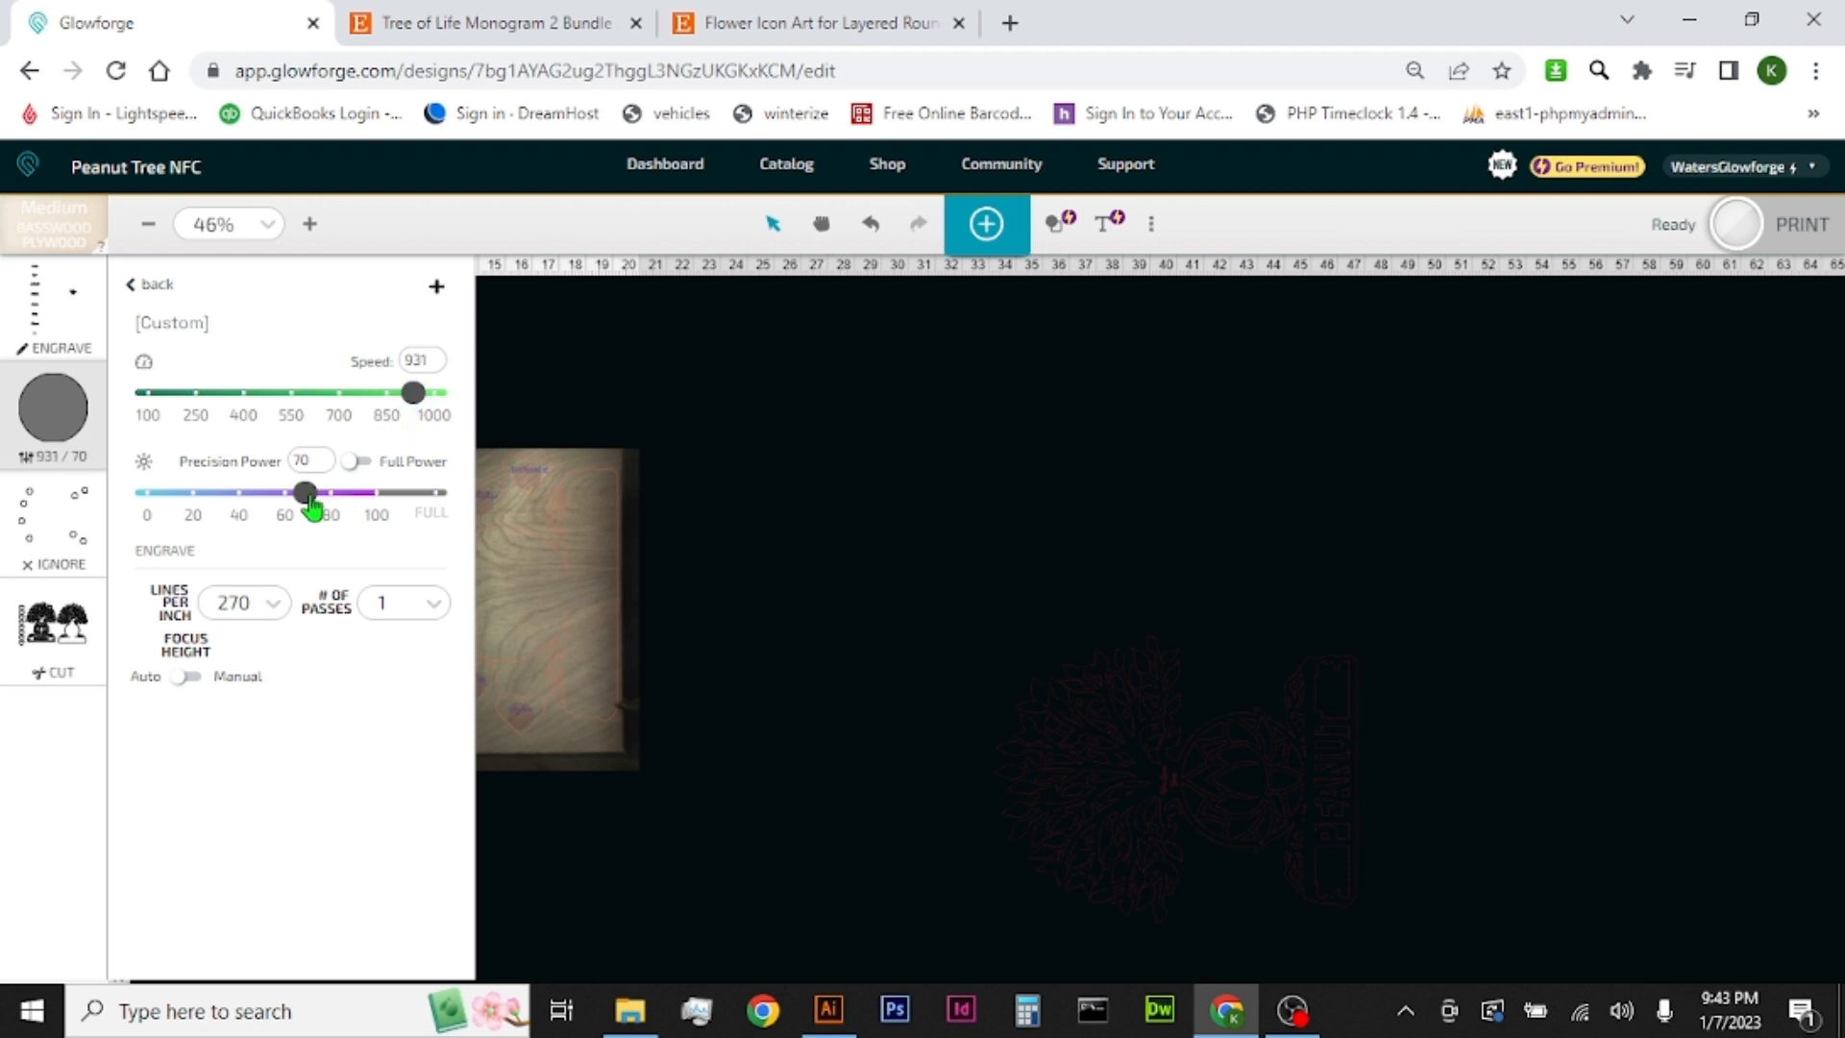
pyautogui.moveTo(310, 496); pyautogui.dragTo(755, 529)
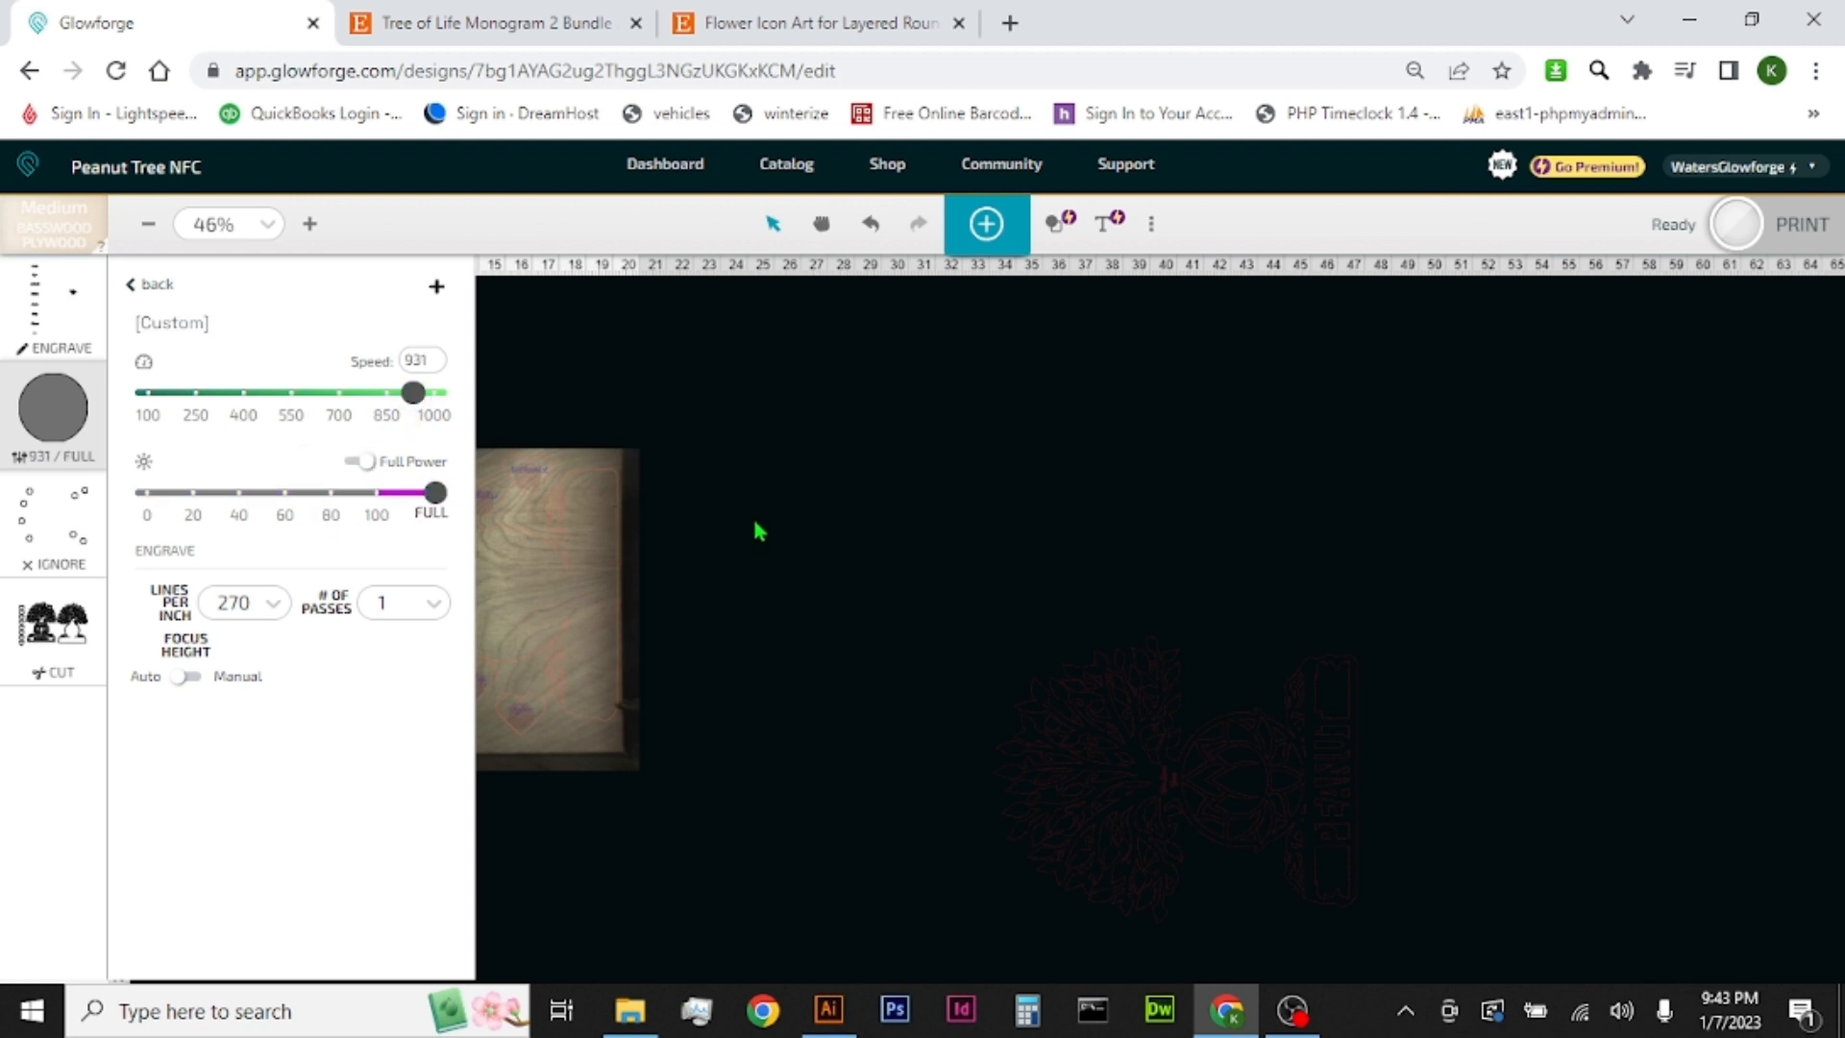
pyautogui.click(285, 622)
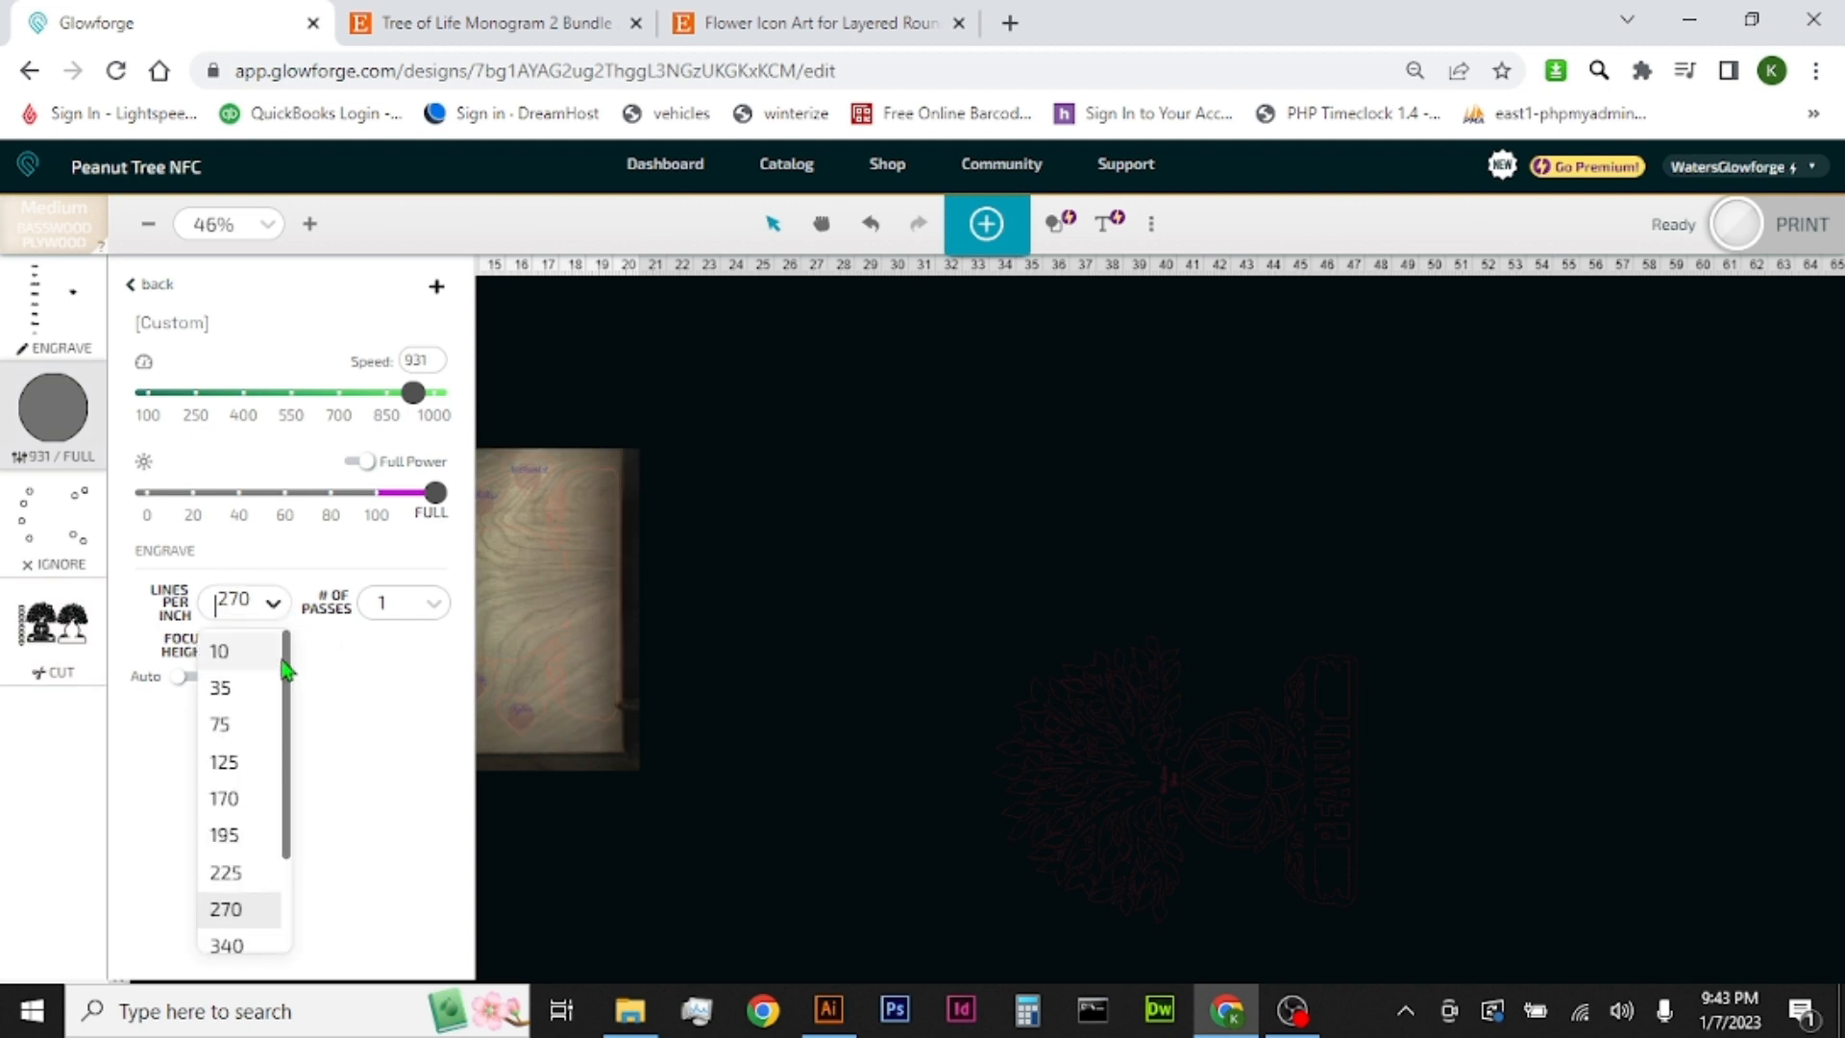
pyautogui.click(252, 876)
pyautogui.click(778, 913)
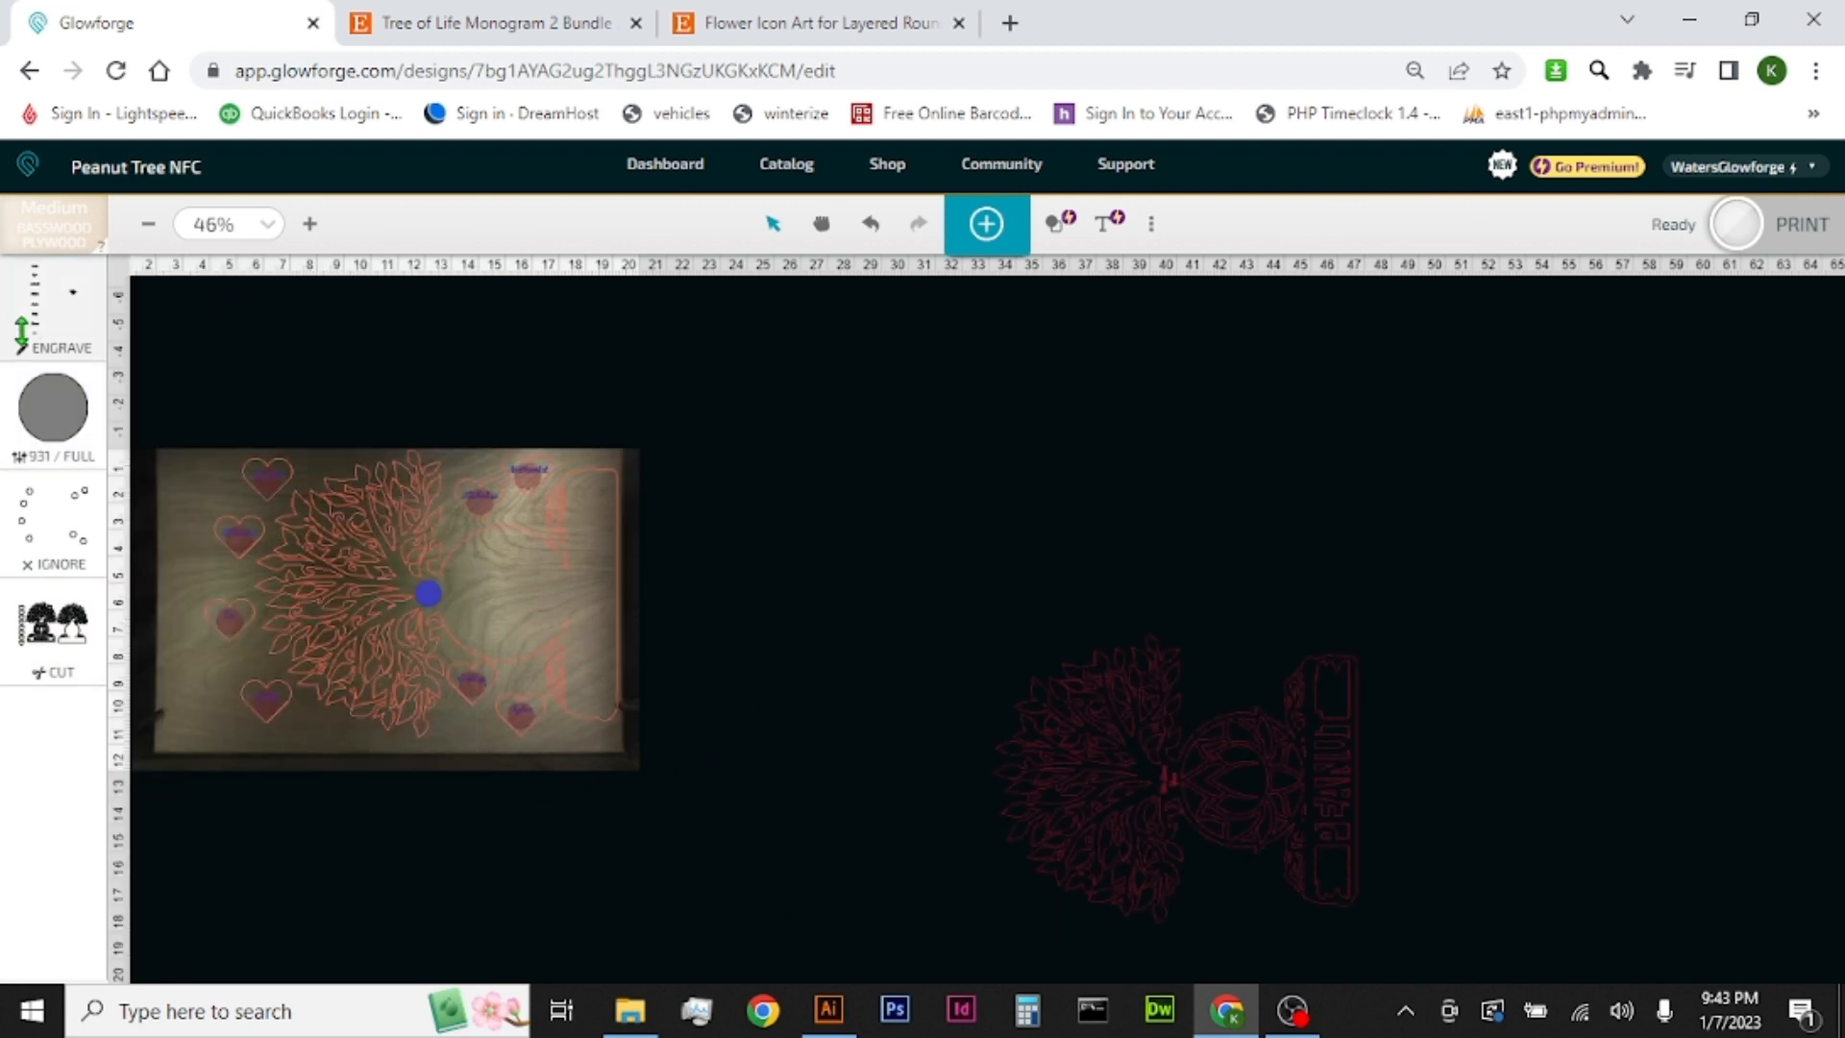
# Step: Give the name engraving custom settings with 195 lines per inch
pyautogui.click(45, 327)
pyautogui.click(437, 429)
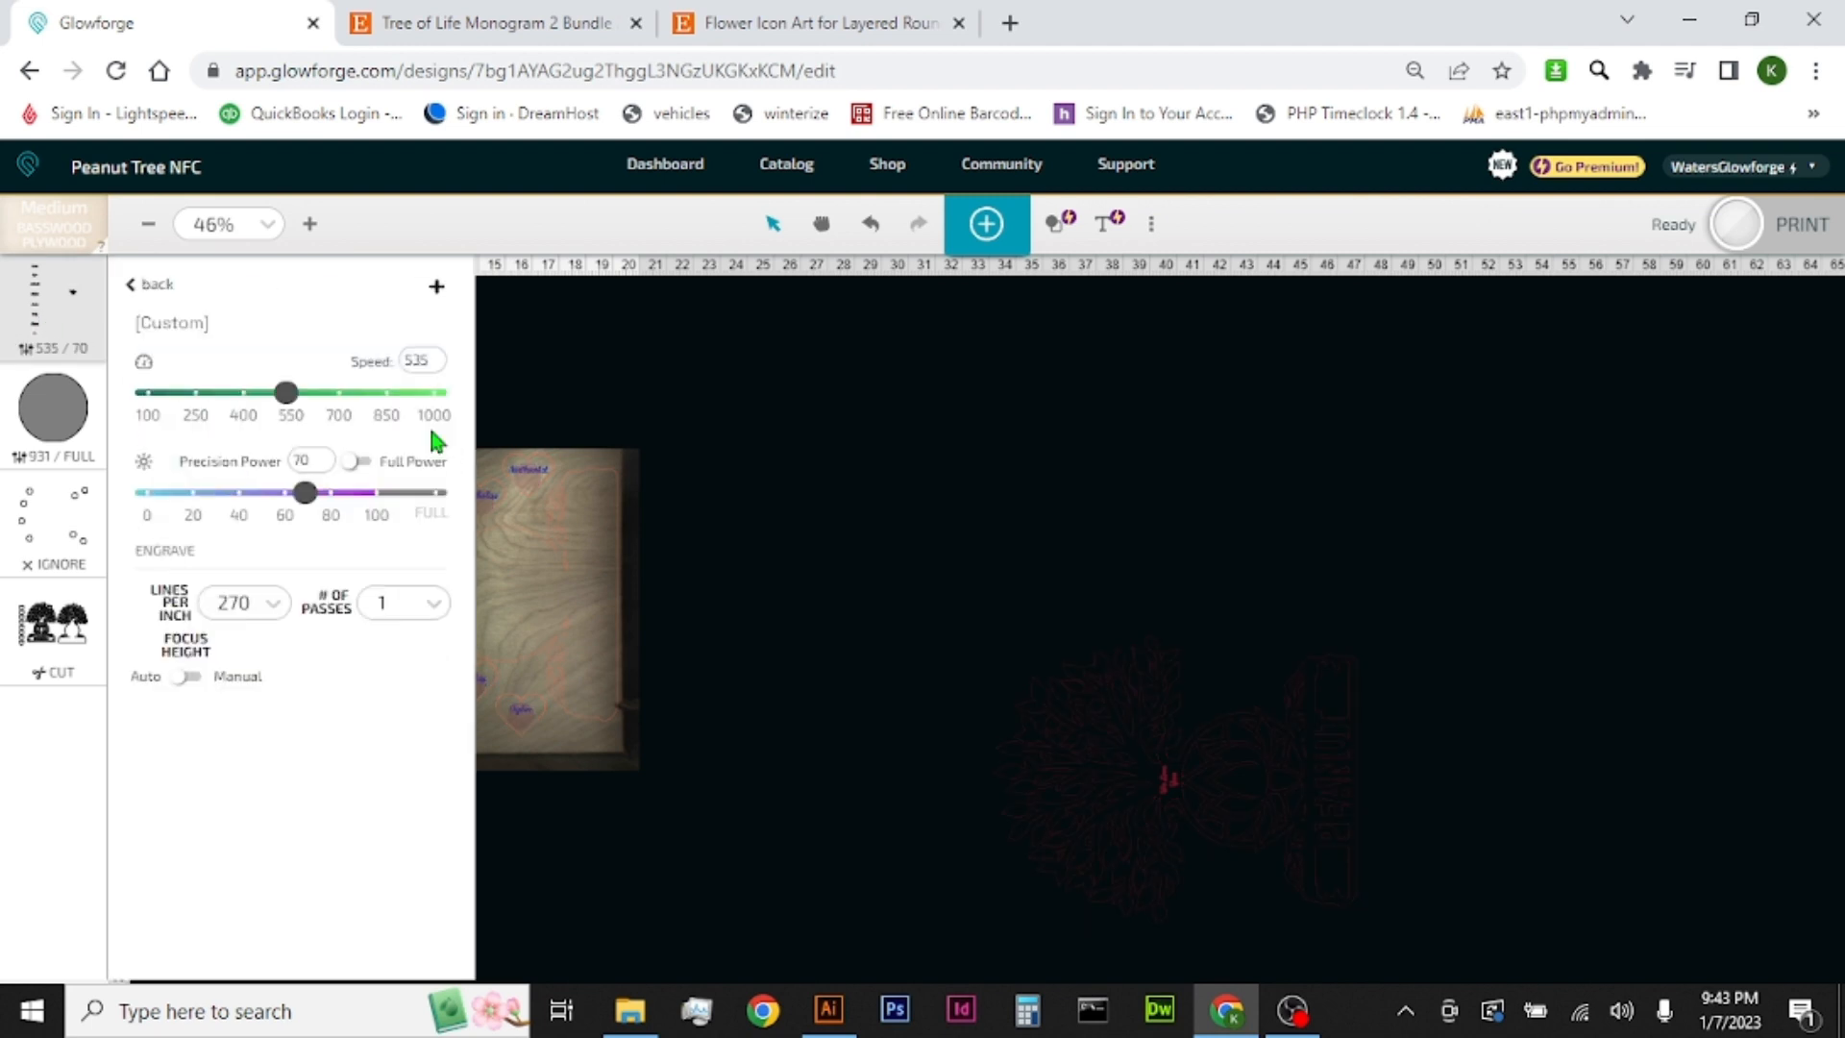
pyautogui.click(274, 615)
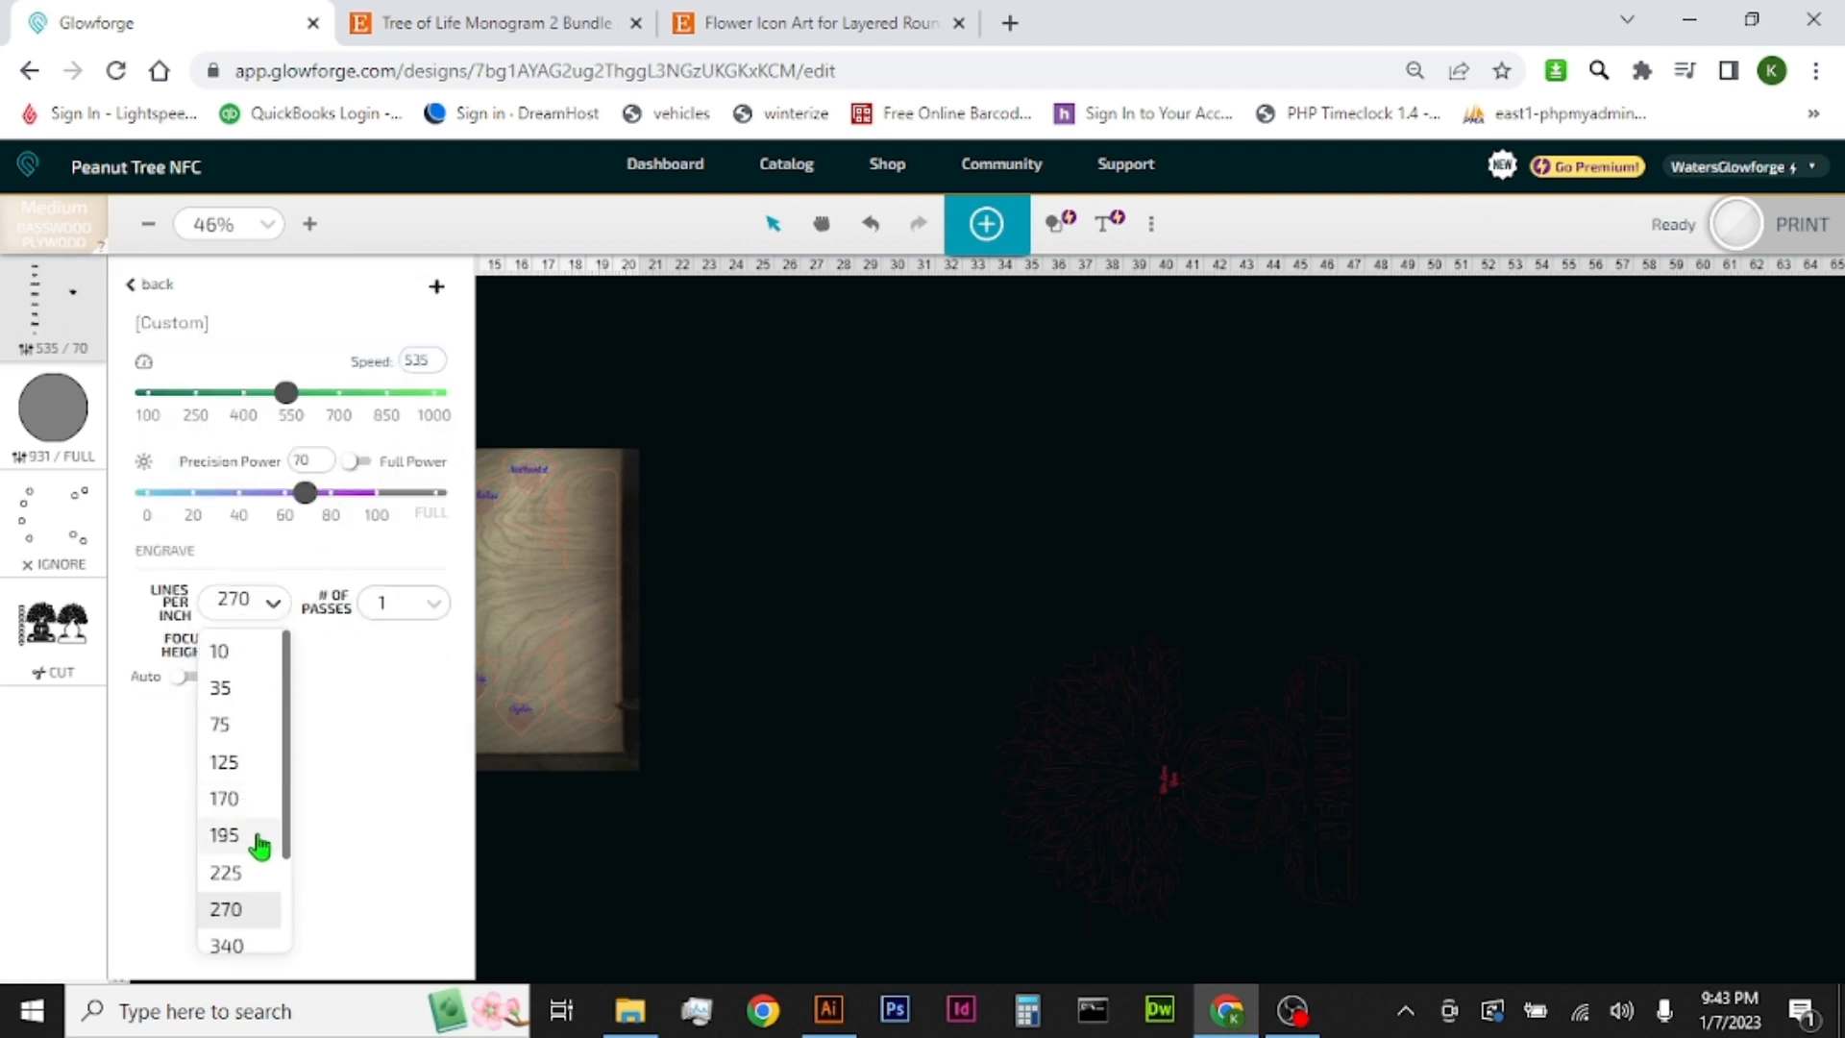
pyautogui.click(247, 833)
pyautogui.click(485, 850)
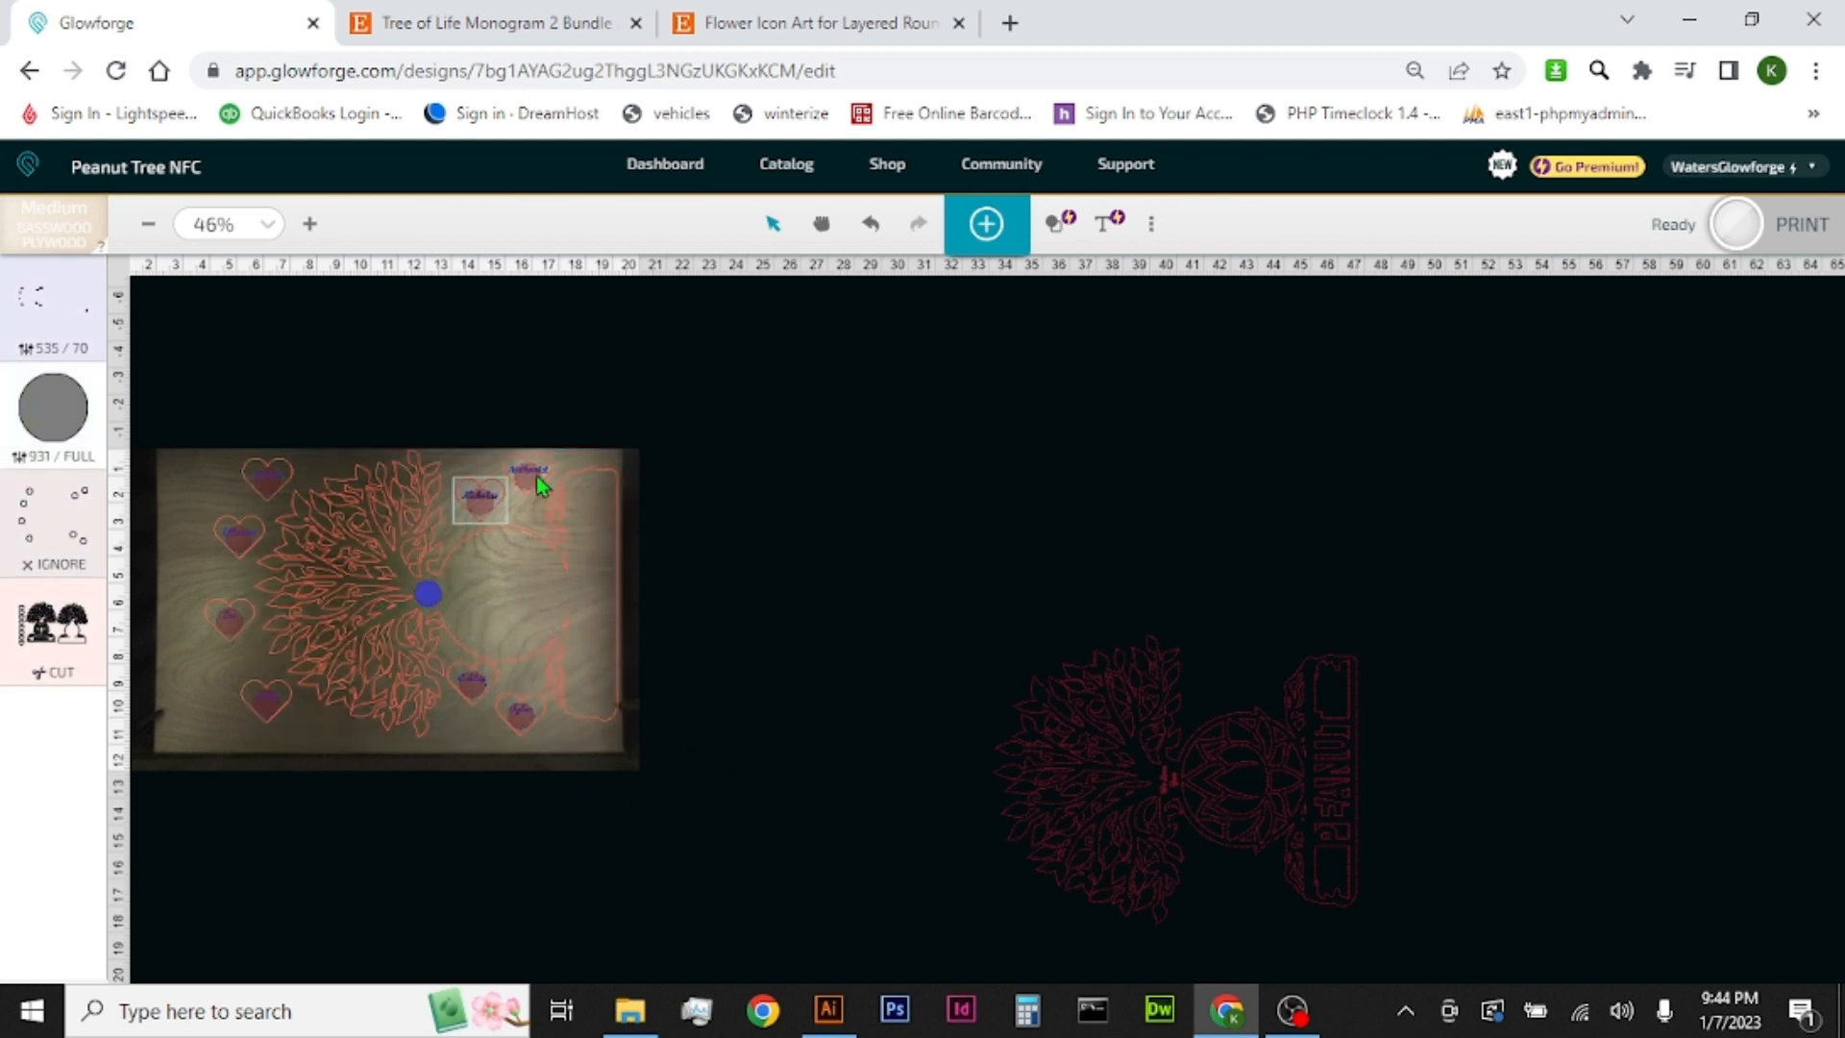
# Step: Select the blank tree with all eight hearts and nudge them slightly left on the wood sheet
pyautogui.moveTo(683, 373); pyautogui.dragTo(180, 854)
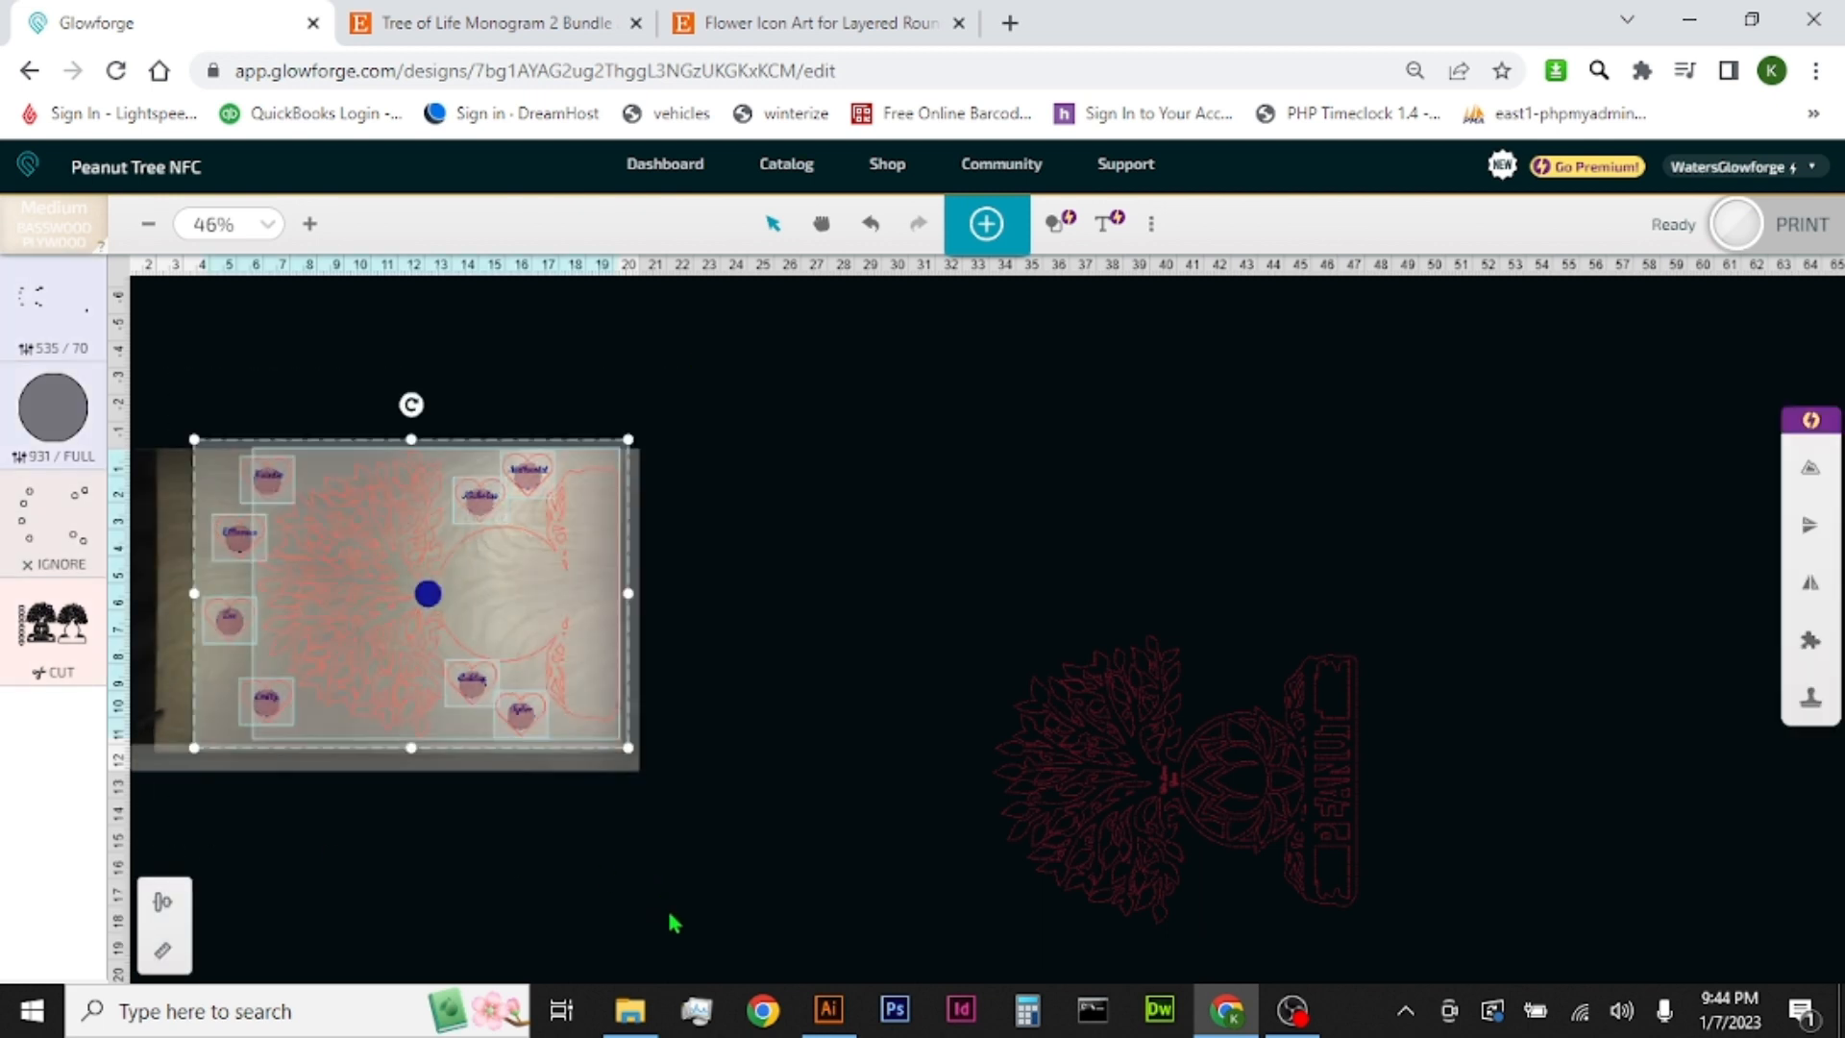
pyautogui.press('Left')
pyautogui.press('Left')
pyautogui.press('Left')
pyautogui.press('Left')
pyautogui.press('Left')
pyautogui.click(784, 790)
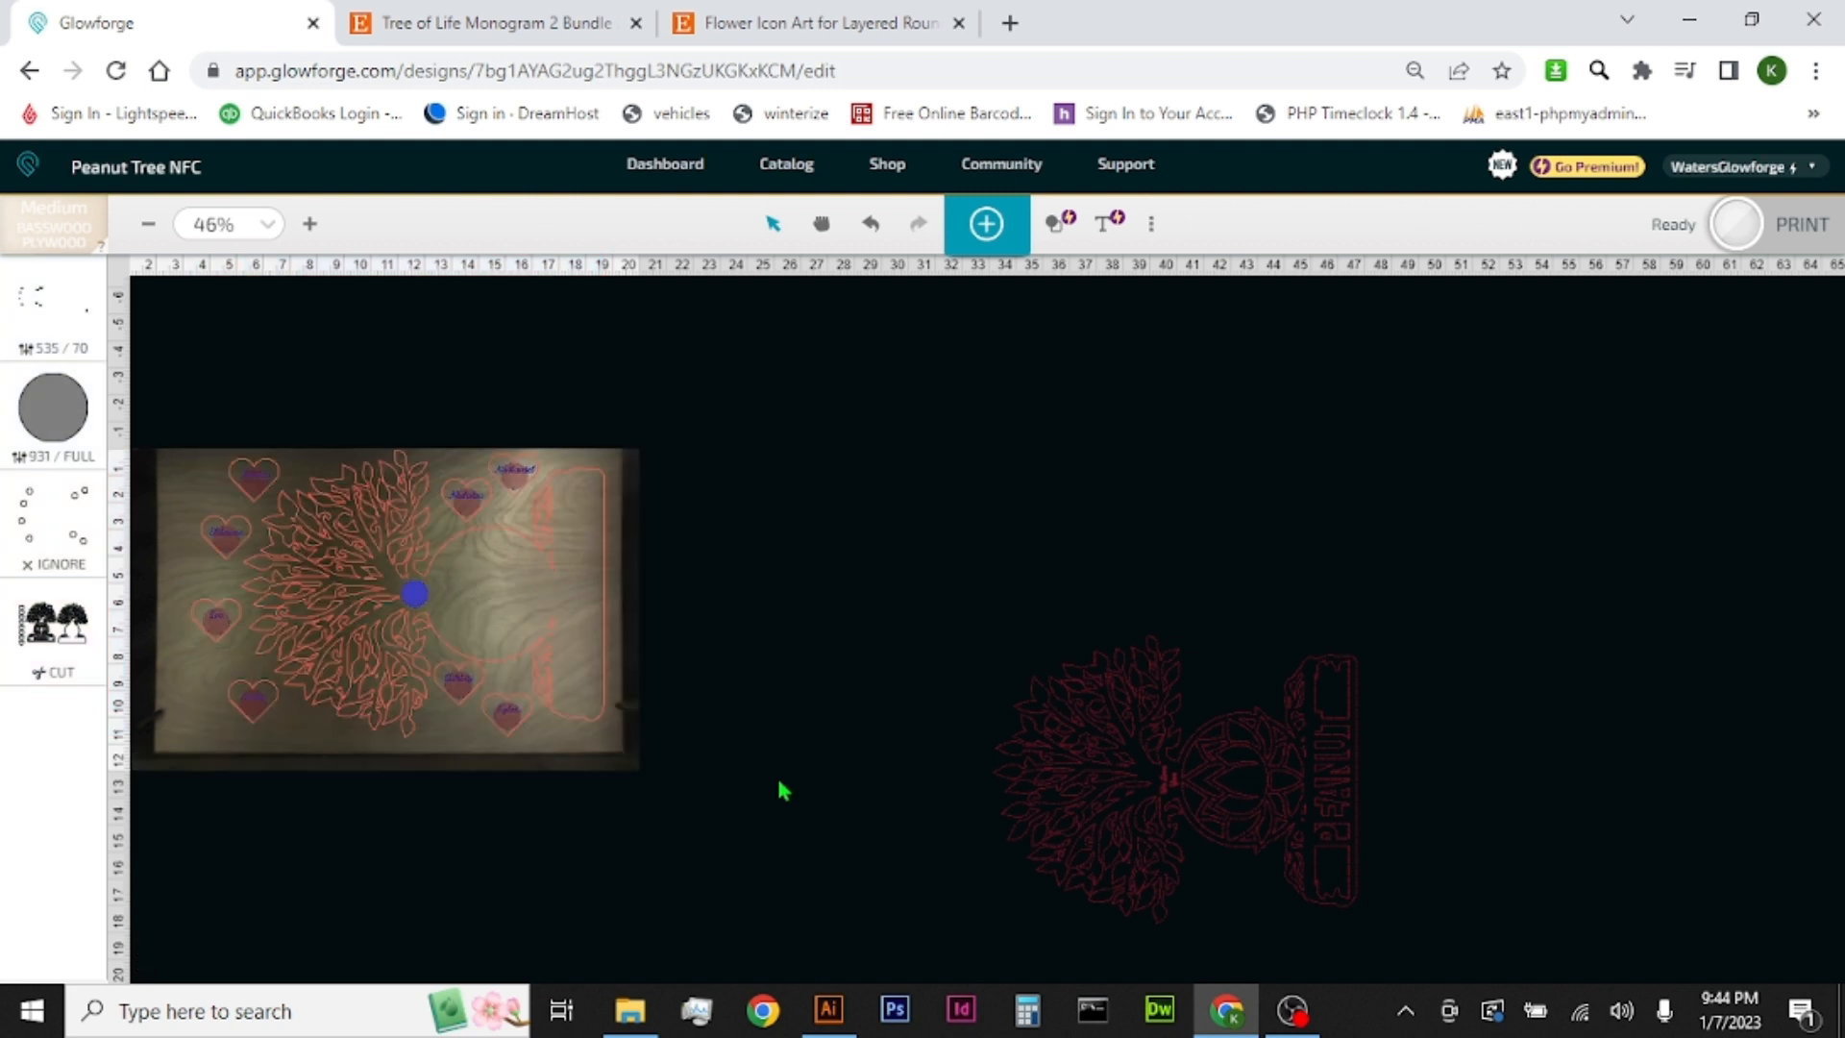
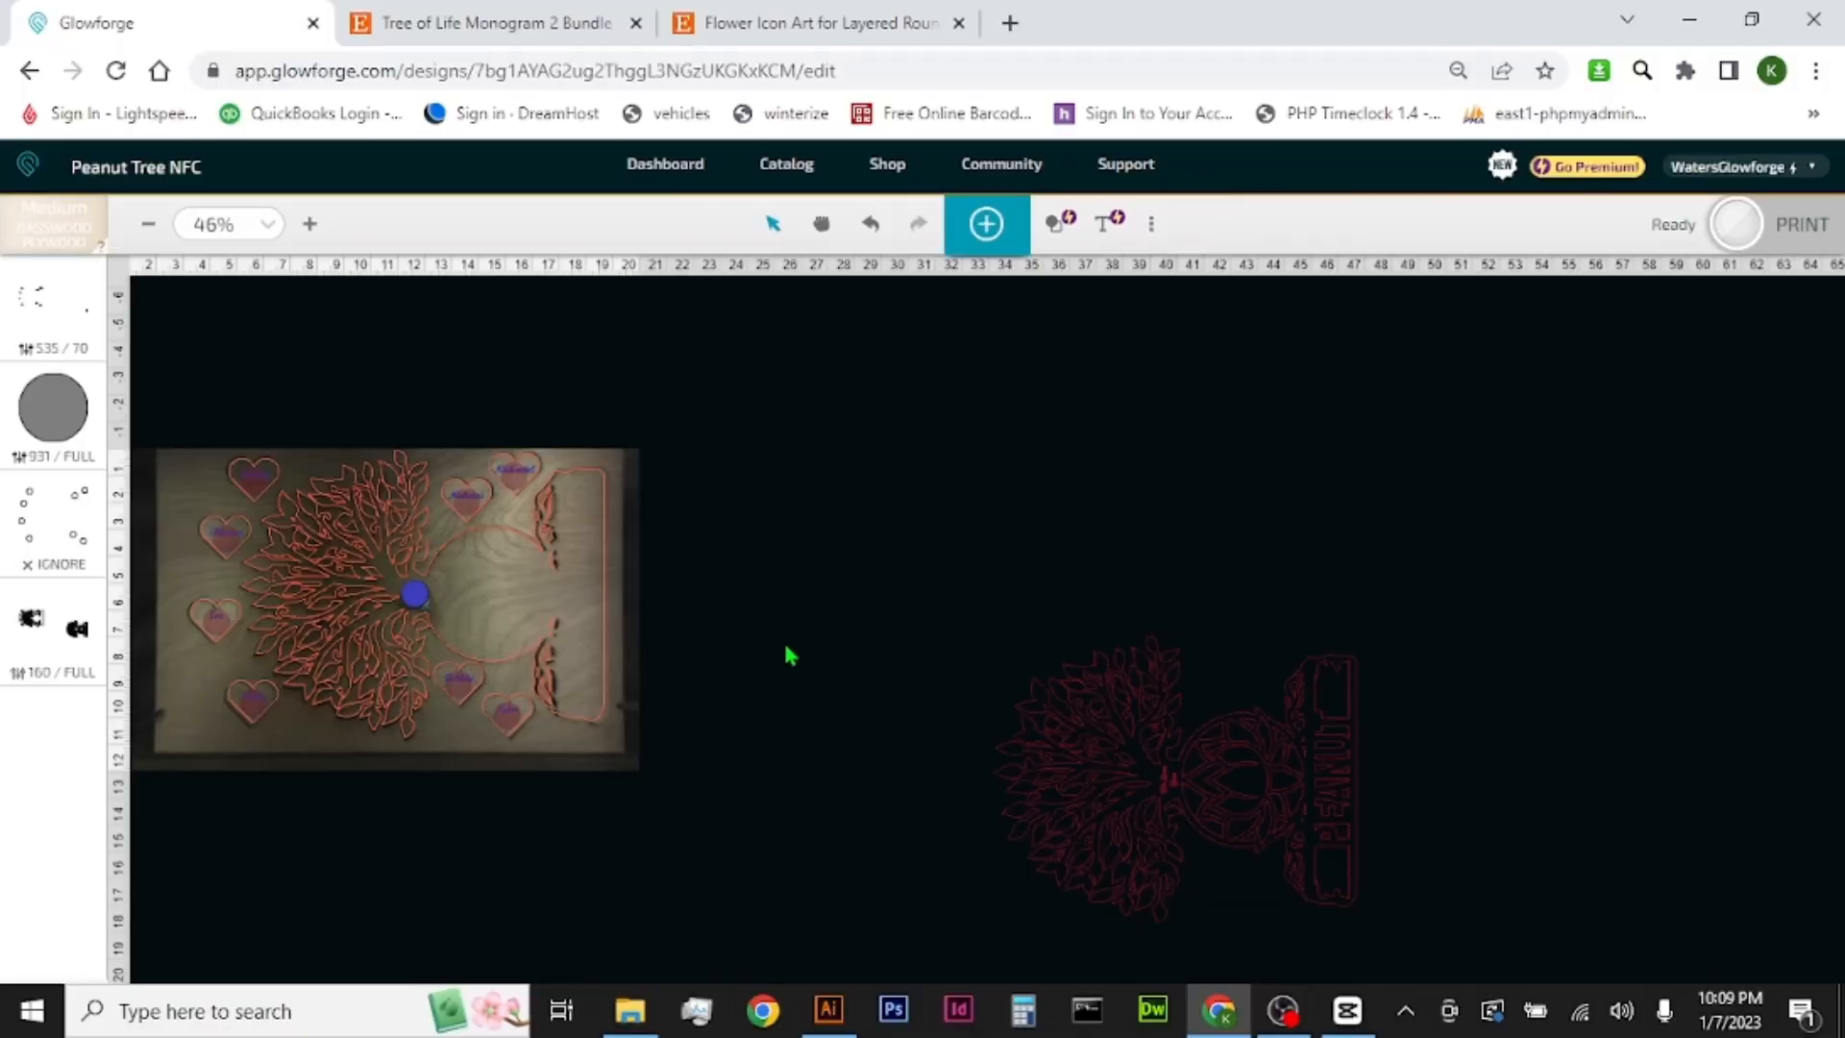
# Step: Set the trunk circle's engraving to Ignore
pyautogui.click(96, 423)
pyautogui.click(141, 297)
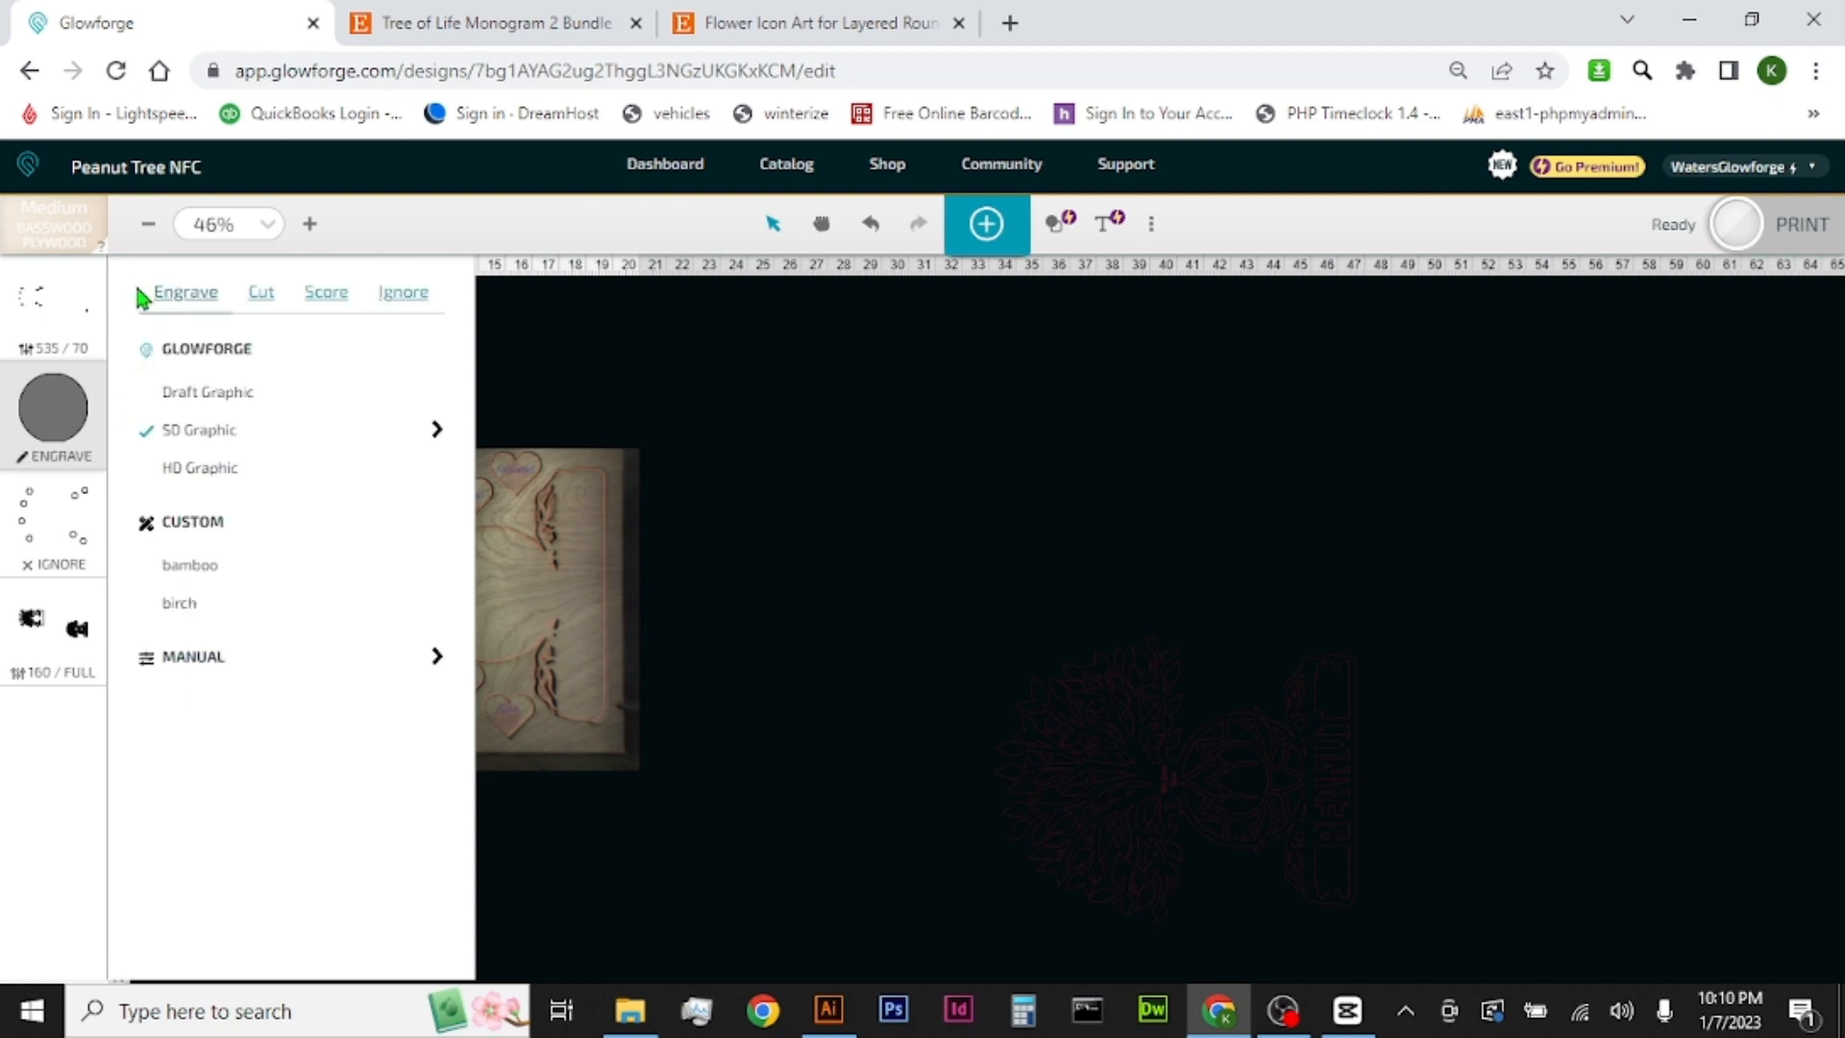
pyautogui.click(408, 293)
pyautogui.click(745, 391)
pyautogui.click(417, 607)
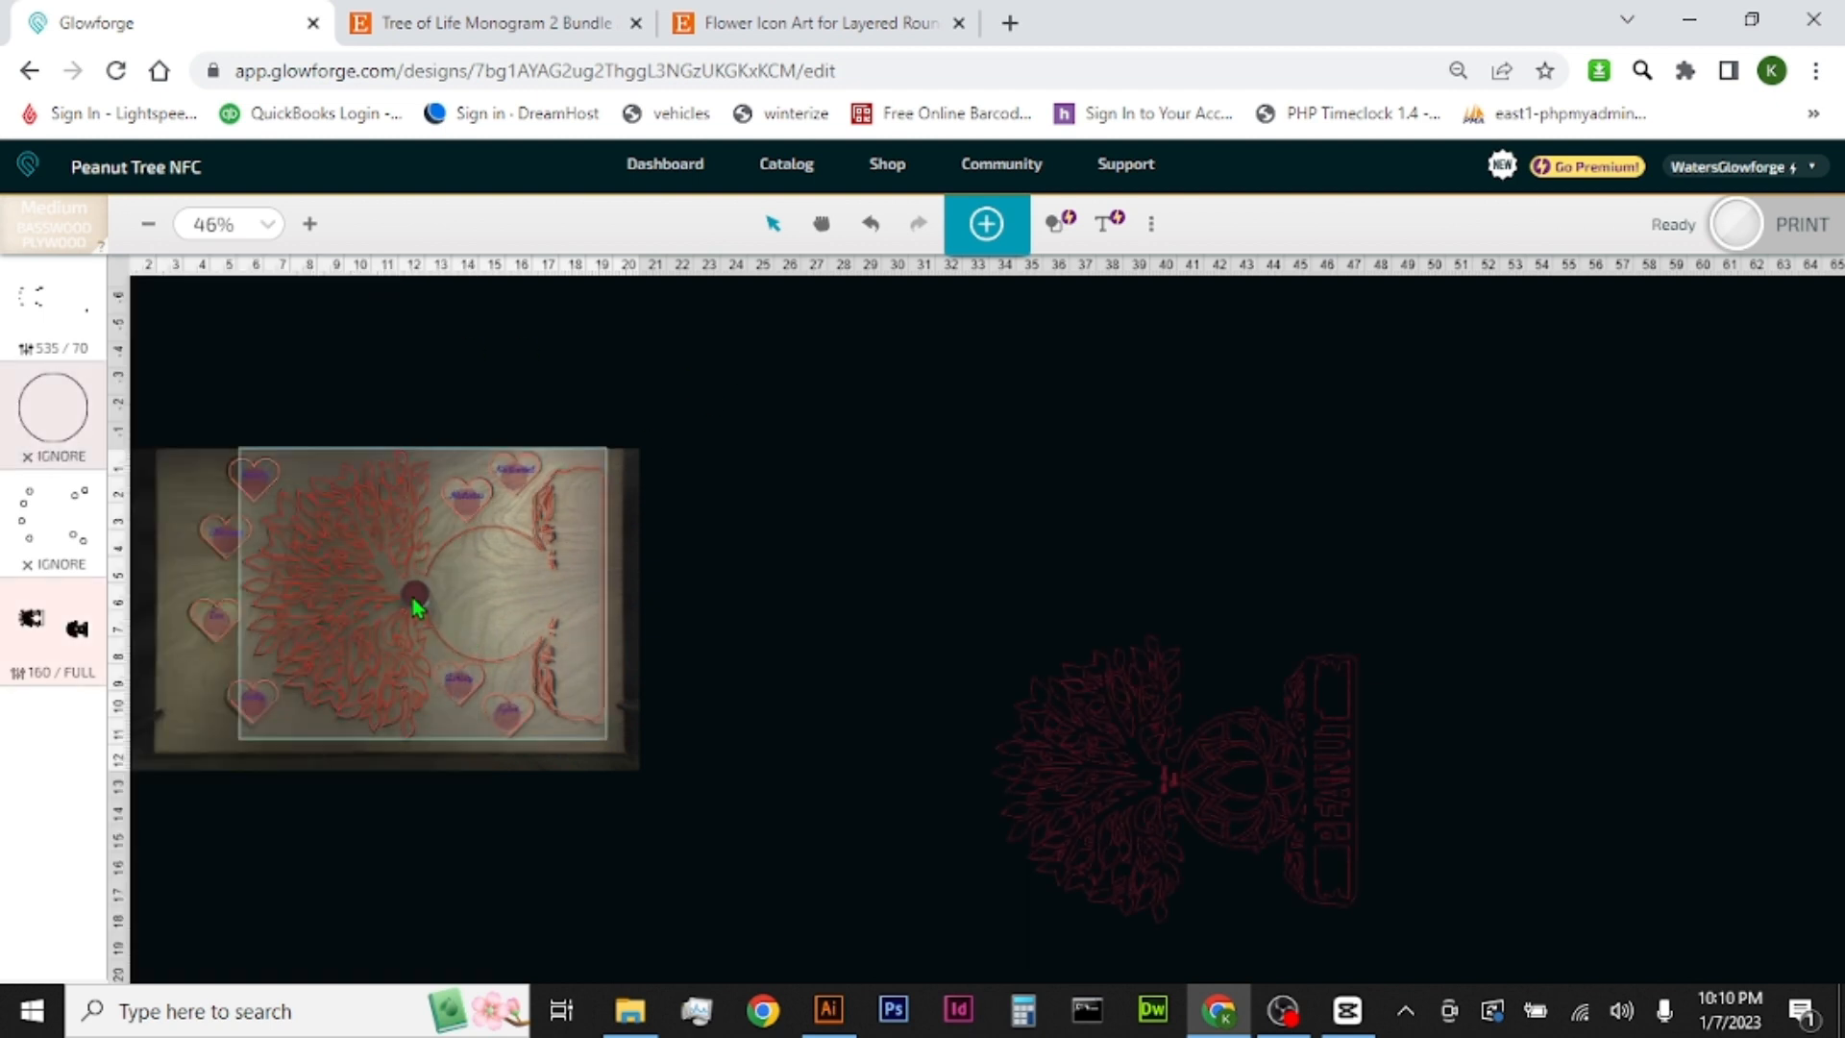
# Step: Set the cut operation for the tree and heart outlines to Ignore
pyautogui.click(56, 646)
pyautogui.click(164, 286)
pyautogui.click(403, 292)
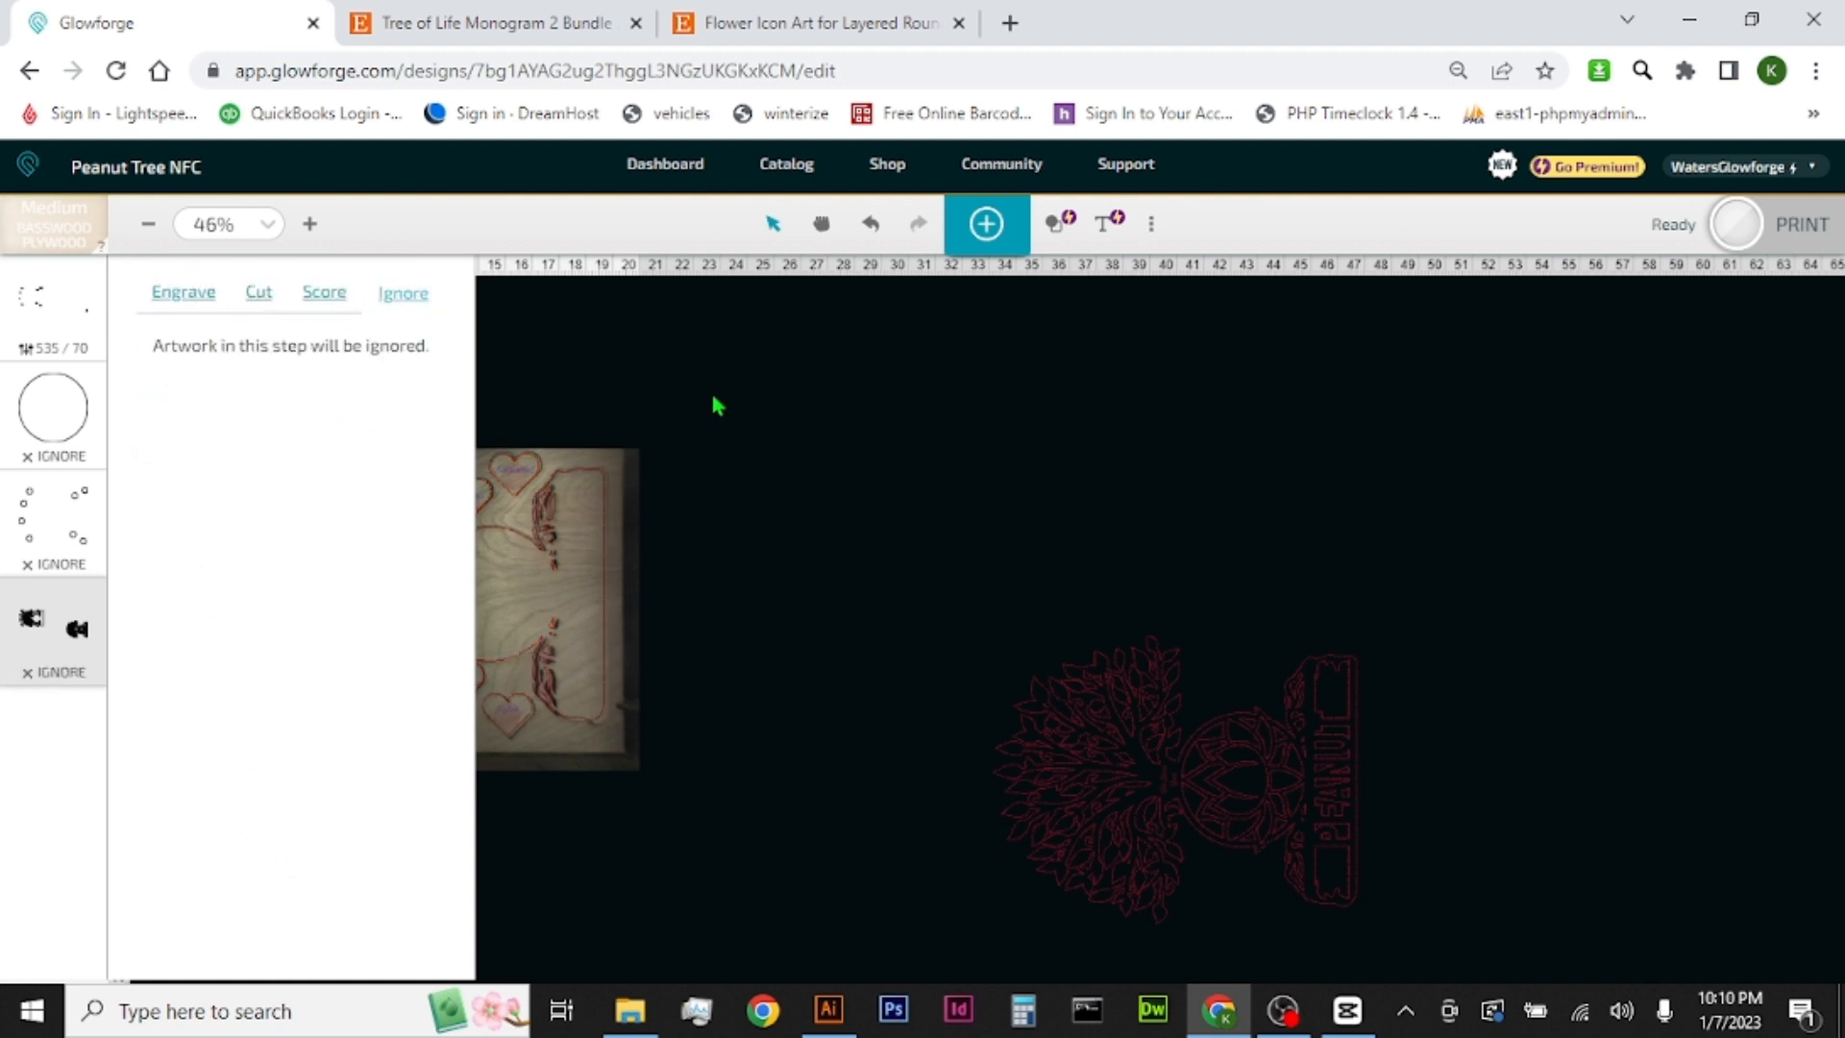
pyautogui.click(712, 403)
pyautogui.click(392, 615)
# Step: Set the name engraving to Ignore
pyautogui.click(53, 300)
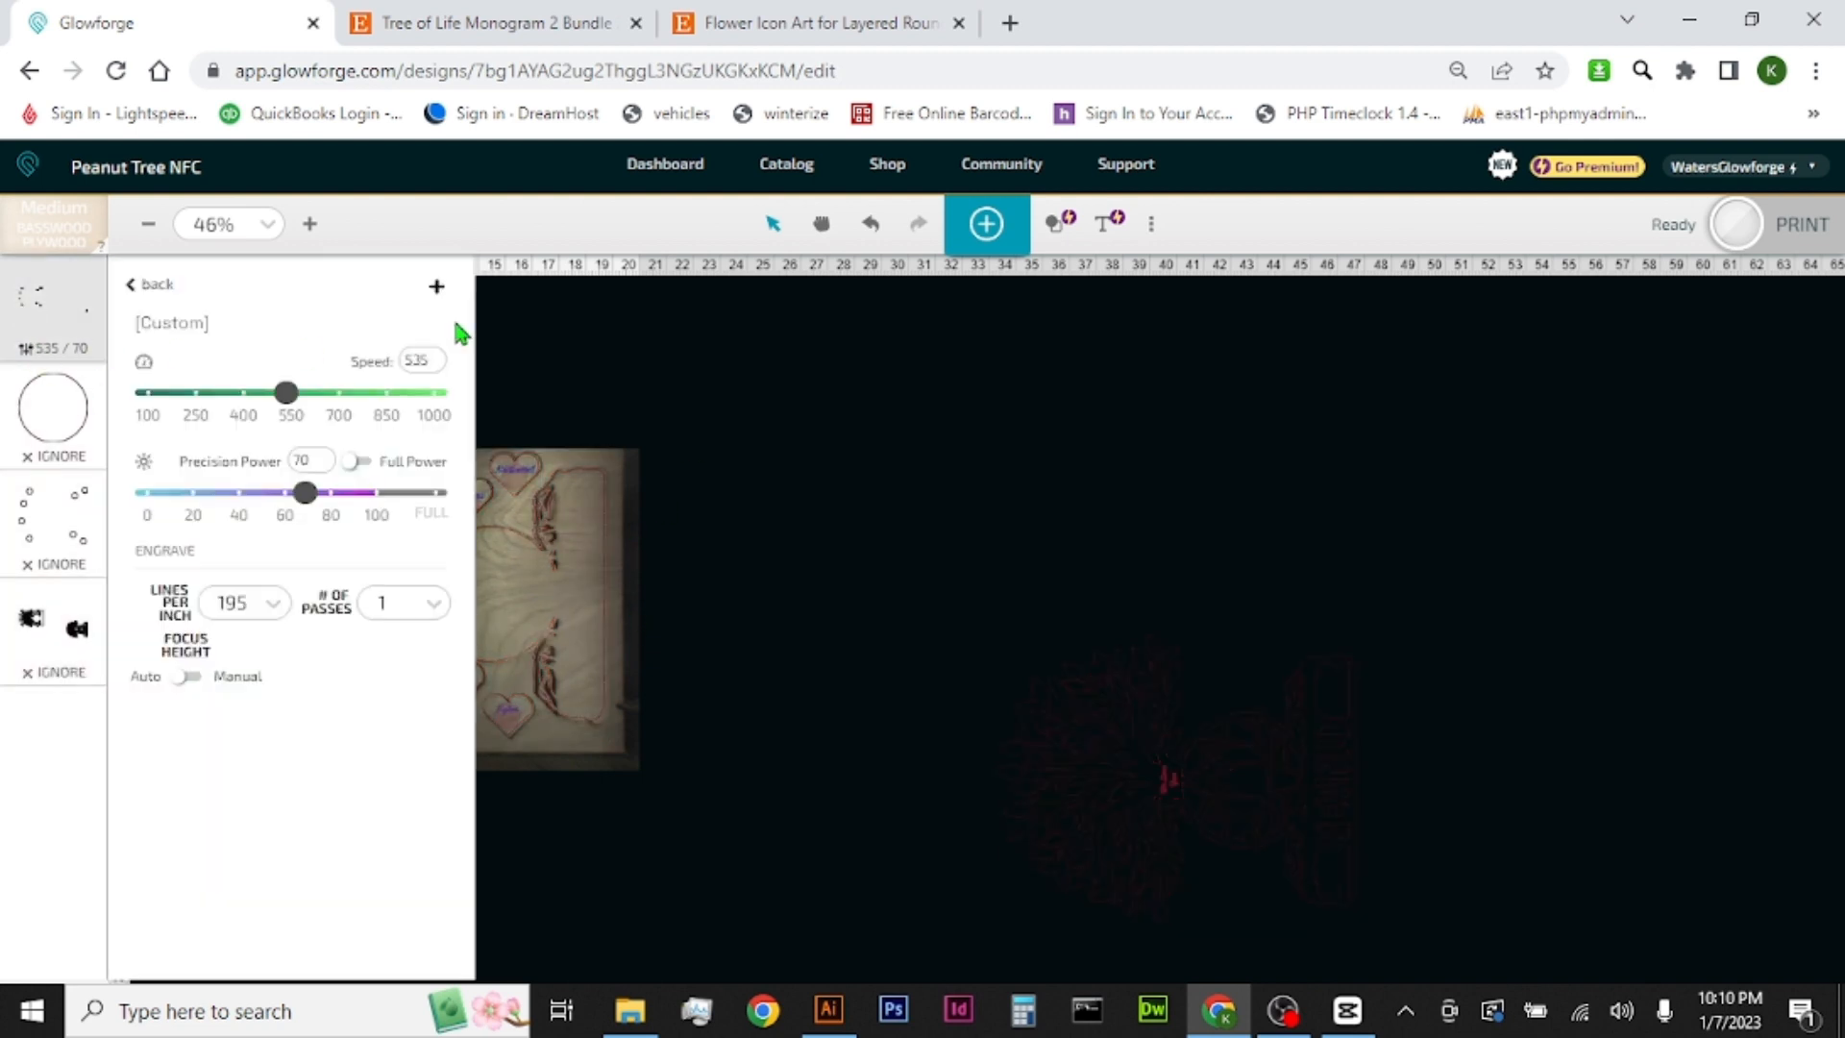
pyautogui.click(163, 286)
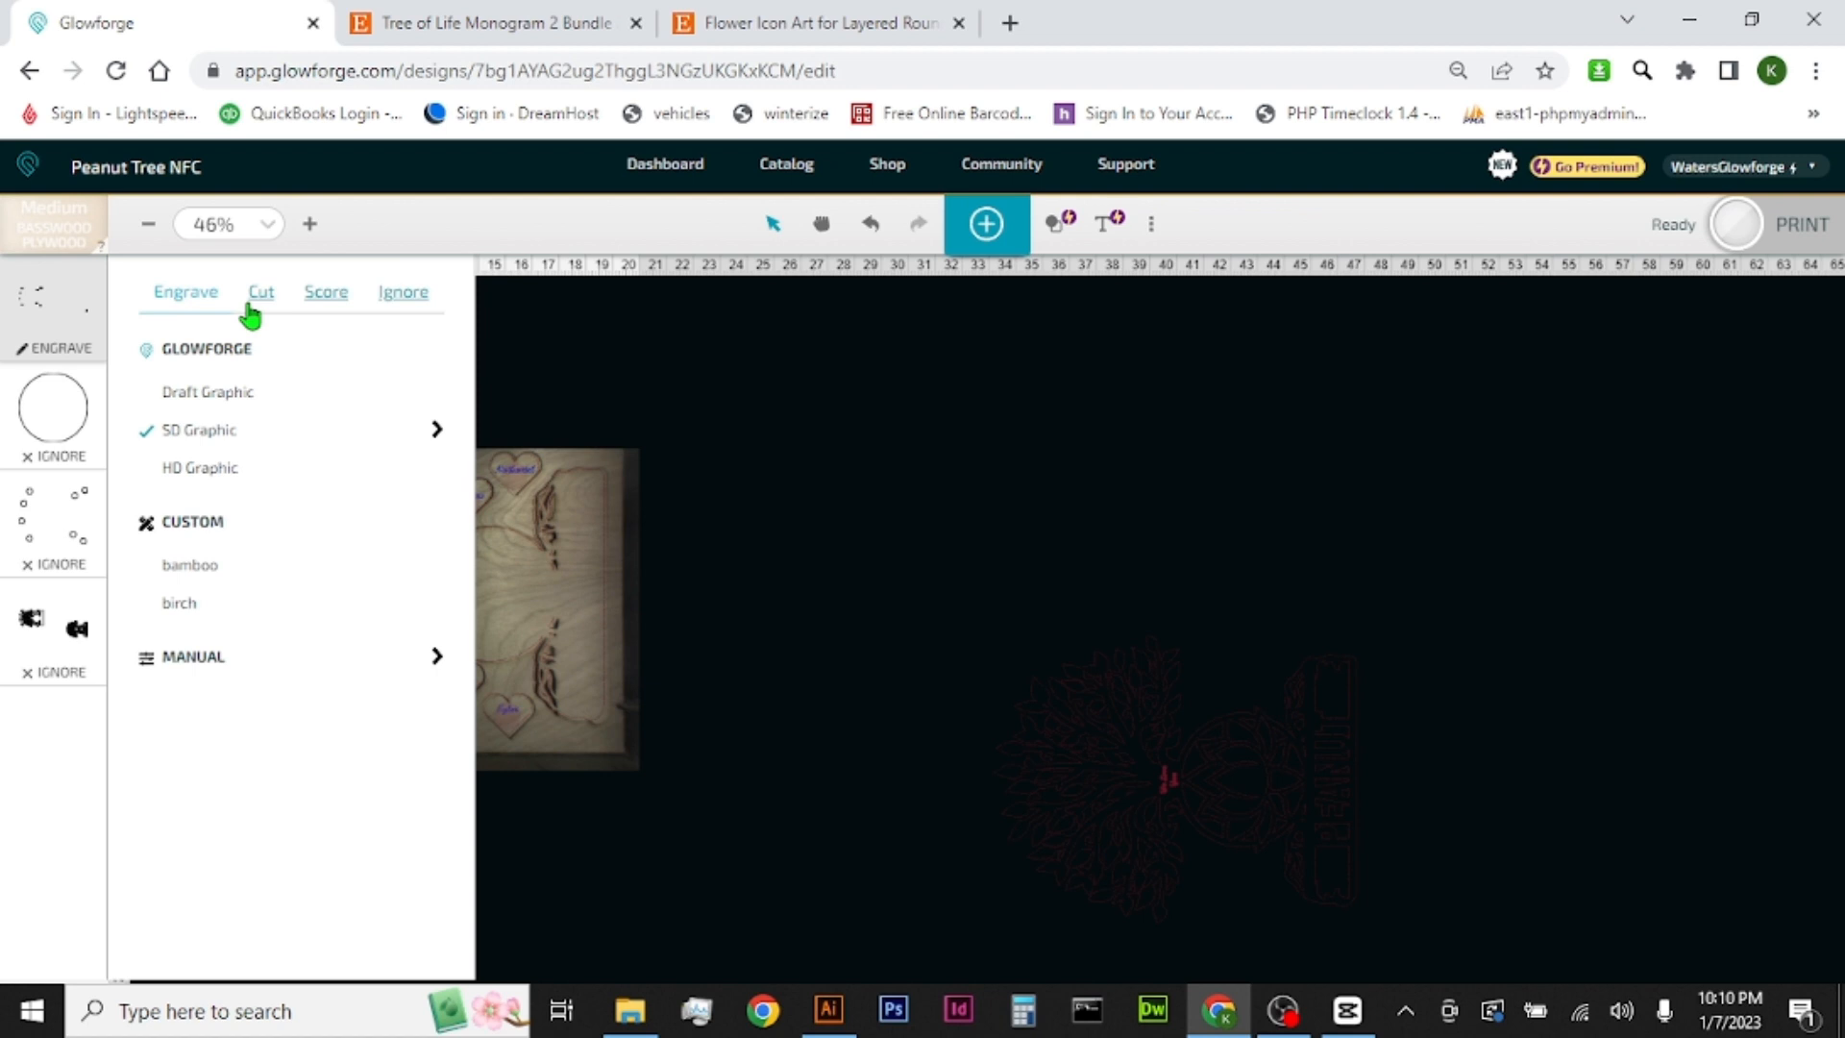
pyautogui.click(413, 294)
pyautogui.click(775, 407)
pyautogui.click(346, 556)
# Step: Engrave the eight heart circles at speed 931, full power, 225 lines per inch and one pass
pyautogui.click(49, 567)
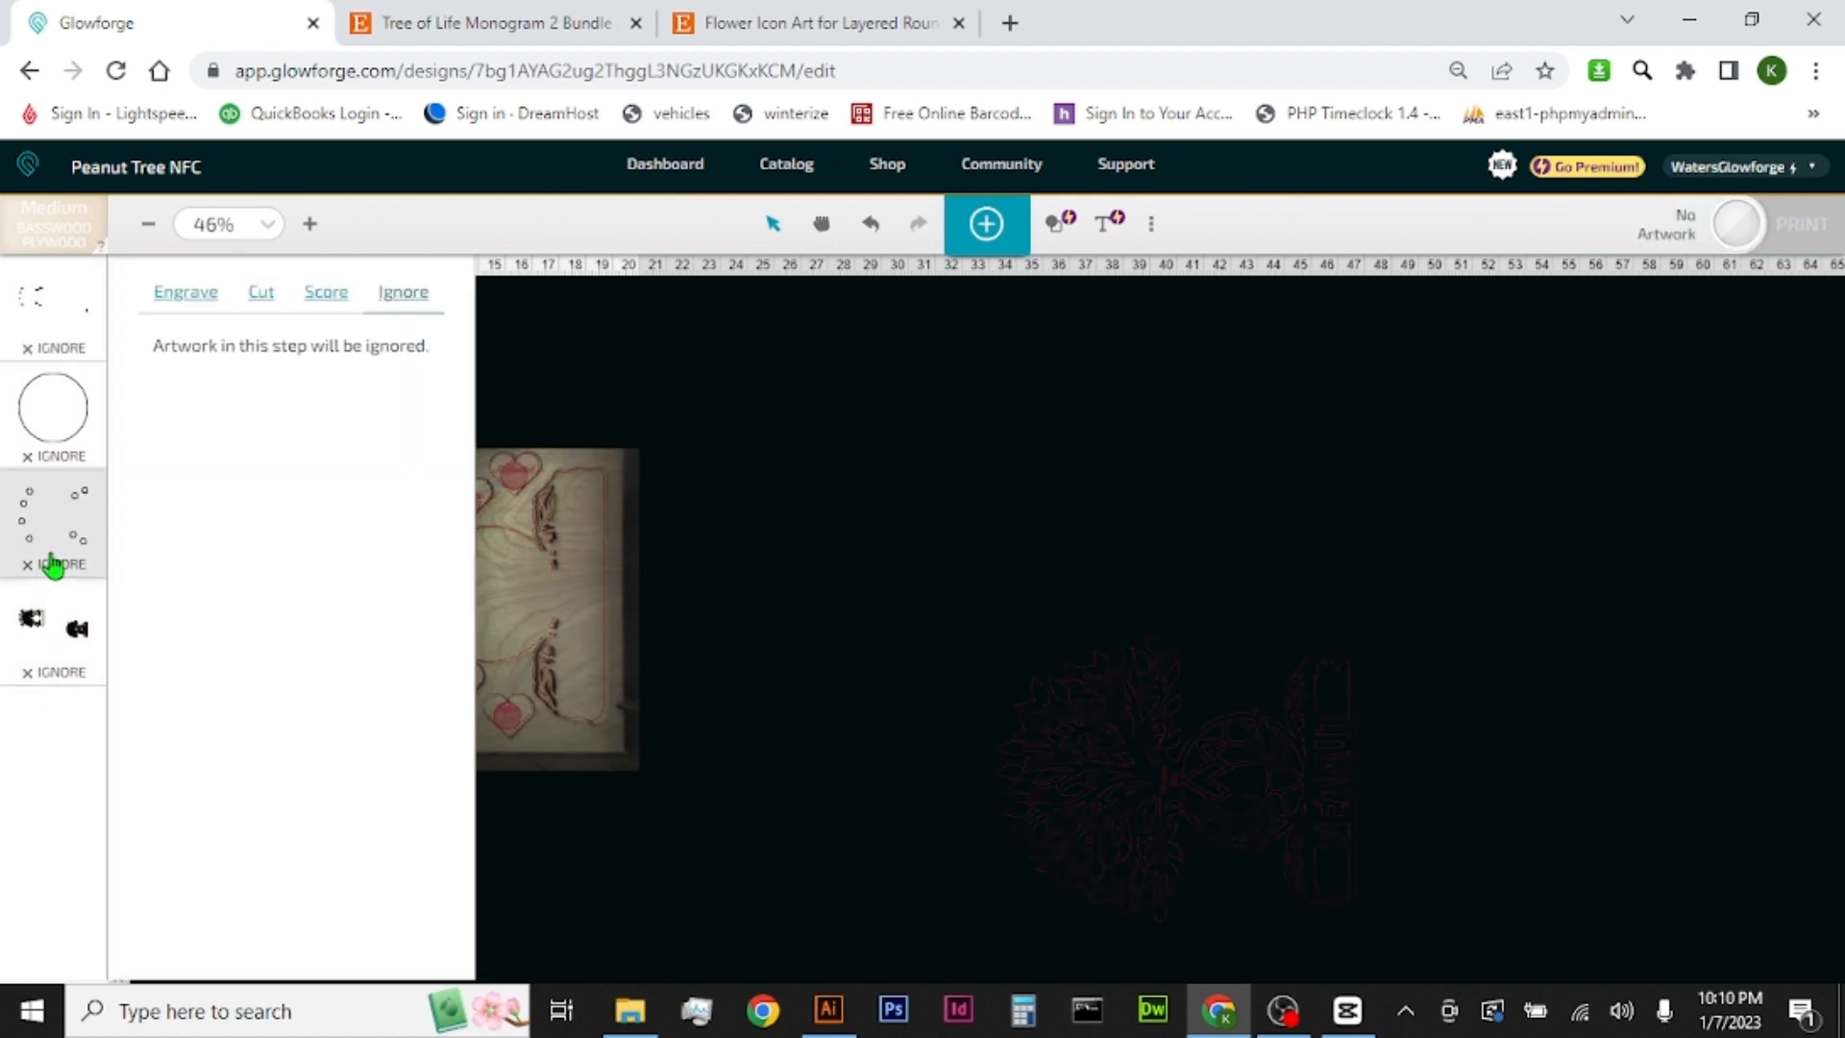
pyautogui.click(190, 298)
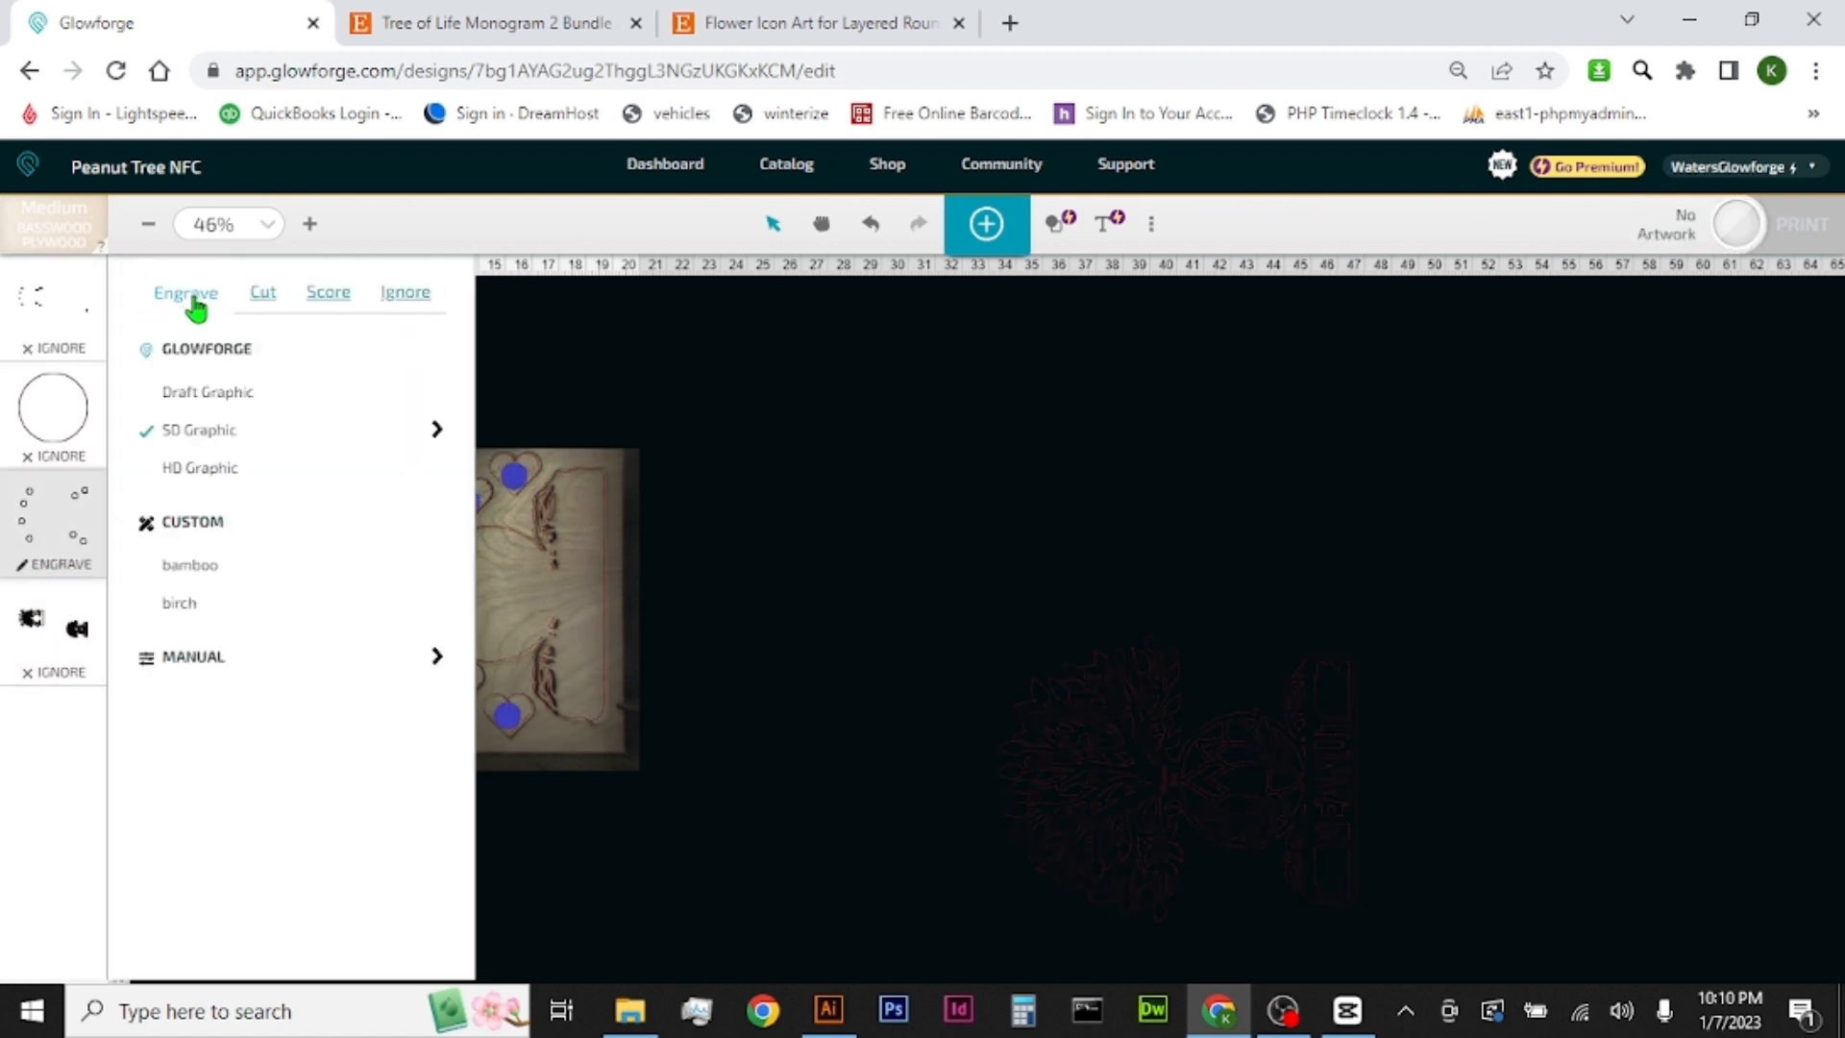
pyautogui.click(436, 431)
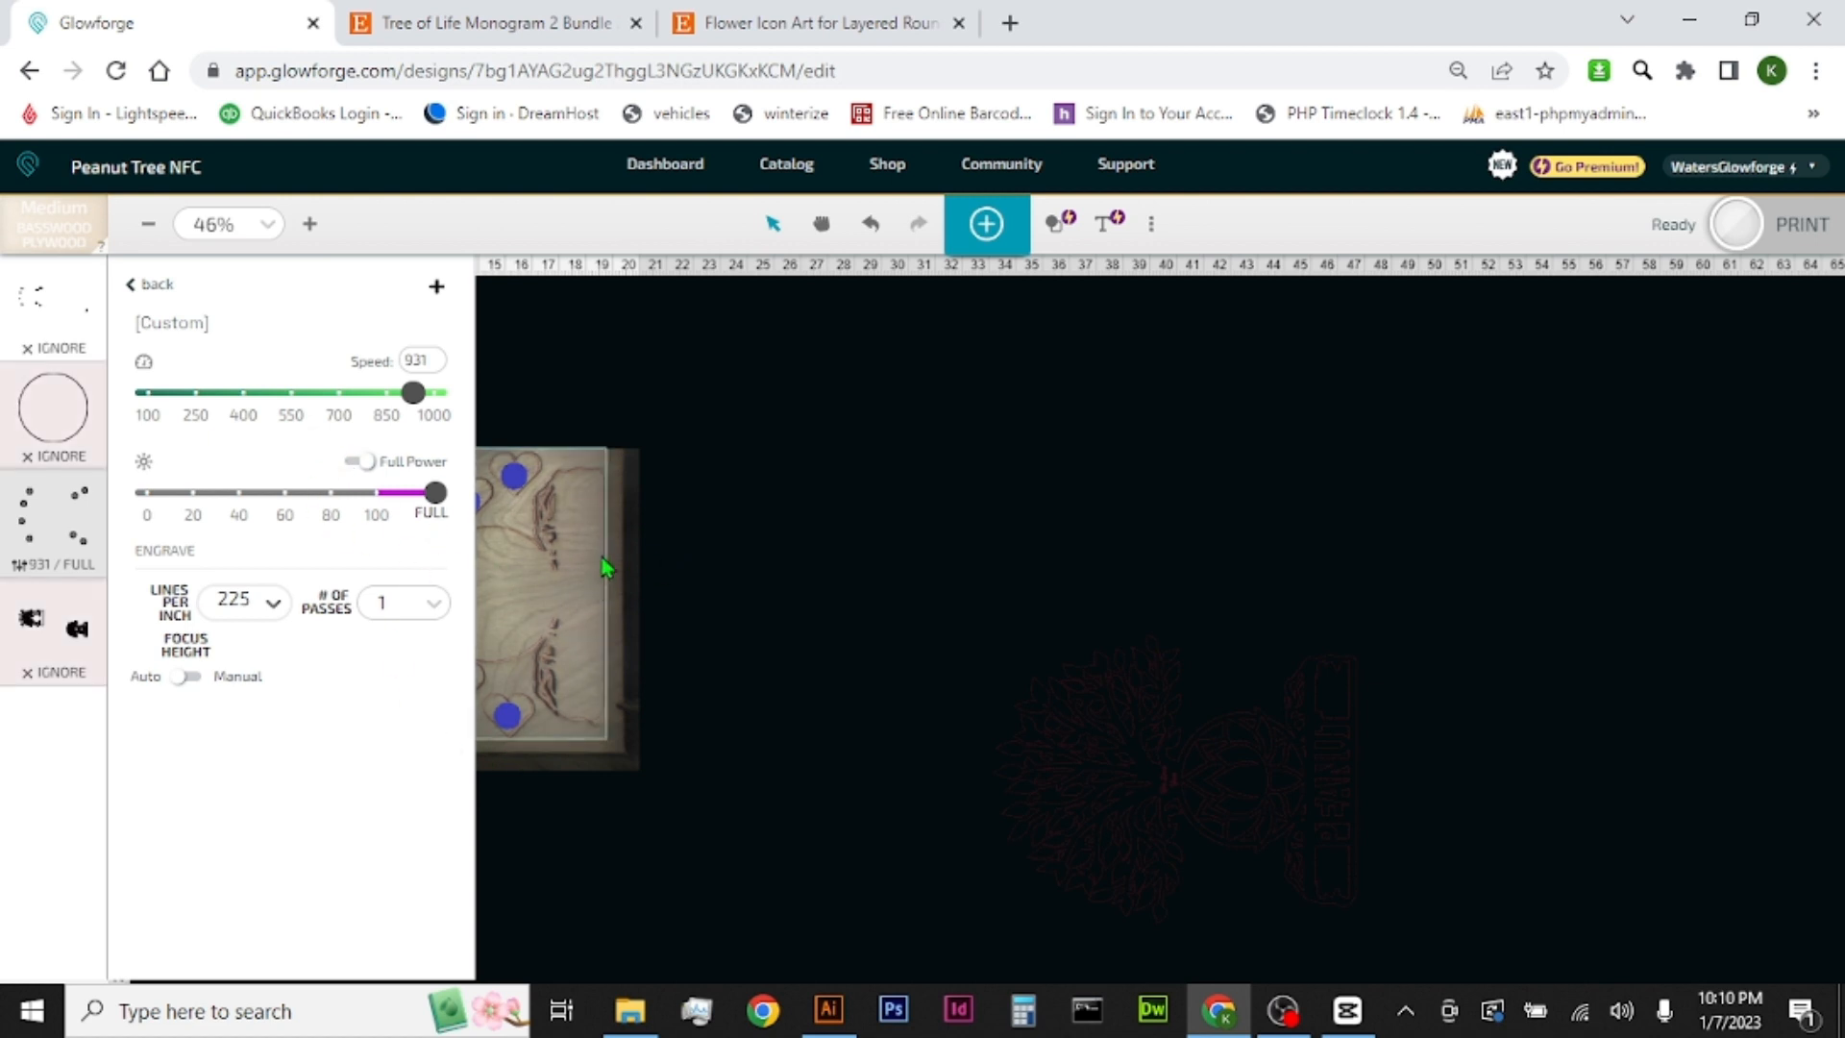
pyautogui.click(727, 607)
pyautogui.click(238, 623)
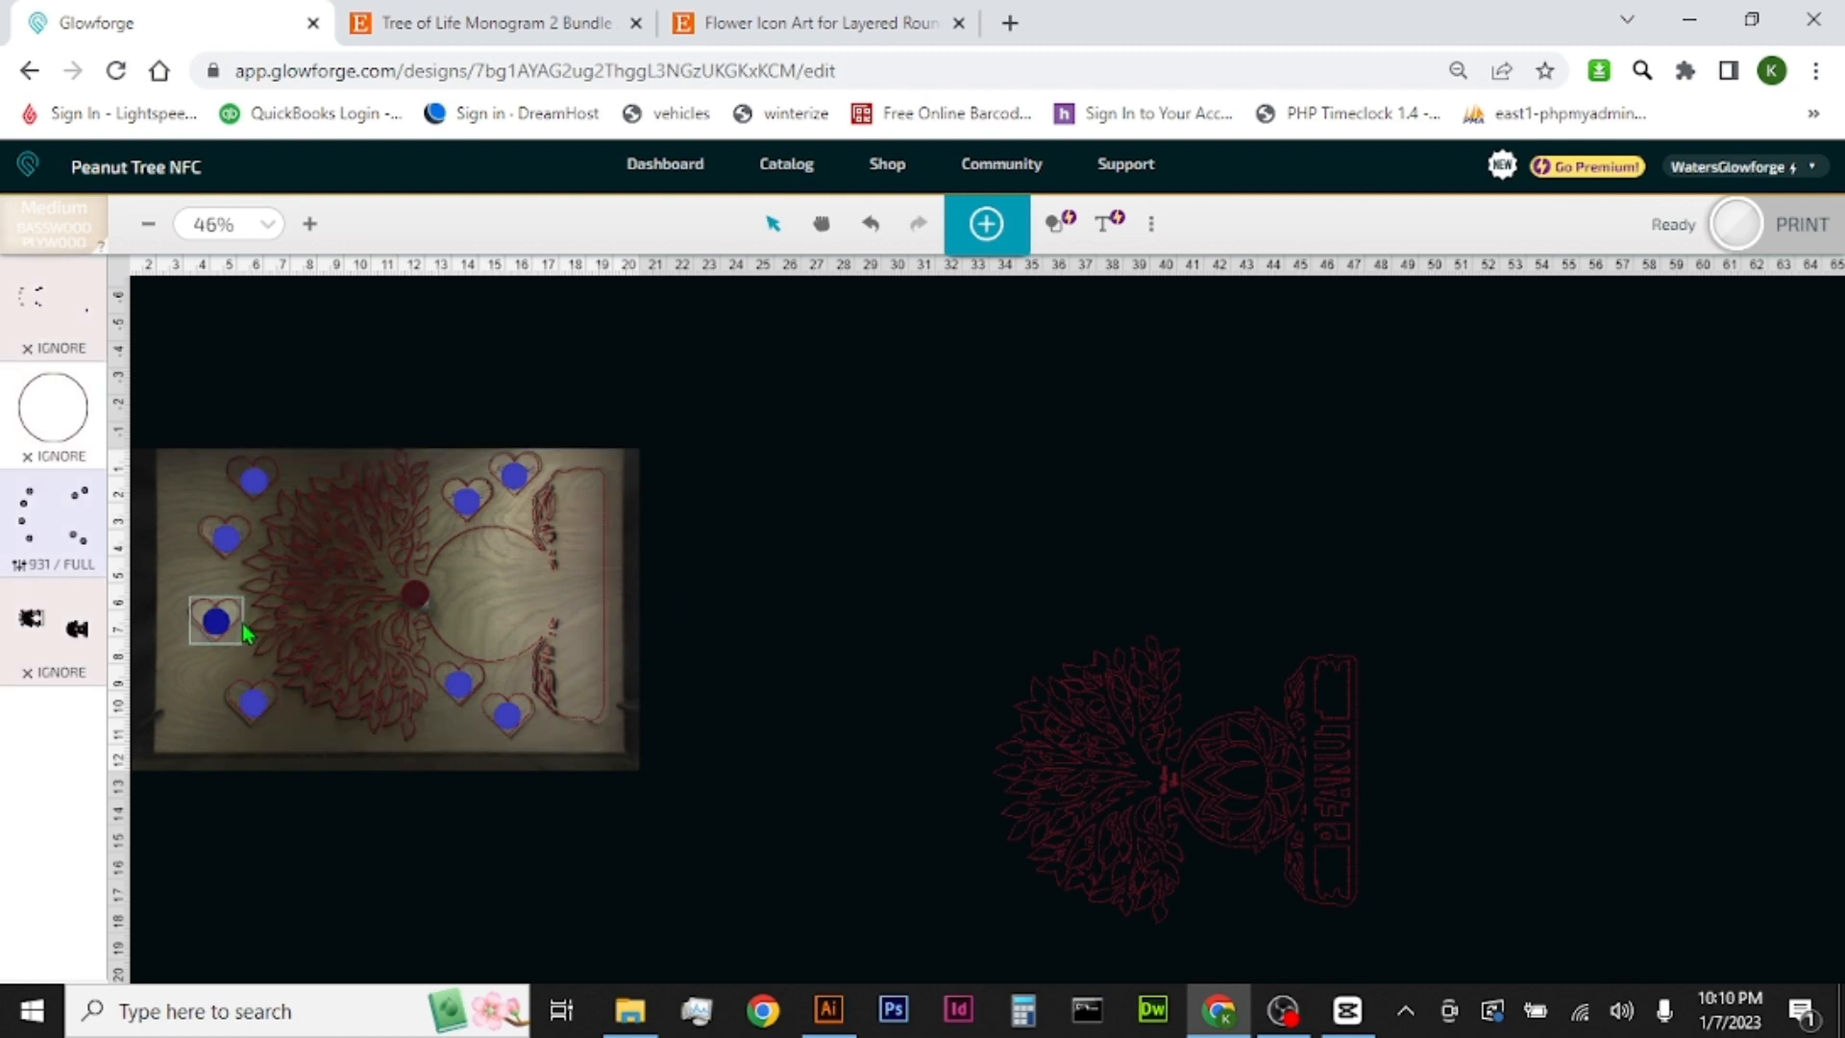
# Step: Check the circles' placement on the hearts and start the print
pyautogui.scroll(3, 192, 650)
pyautogui.click(193, 650)
pyautogui.scroll(1, 194, 659)
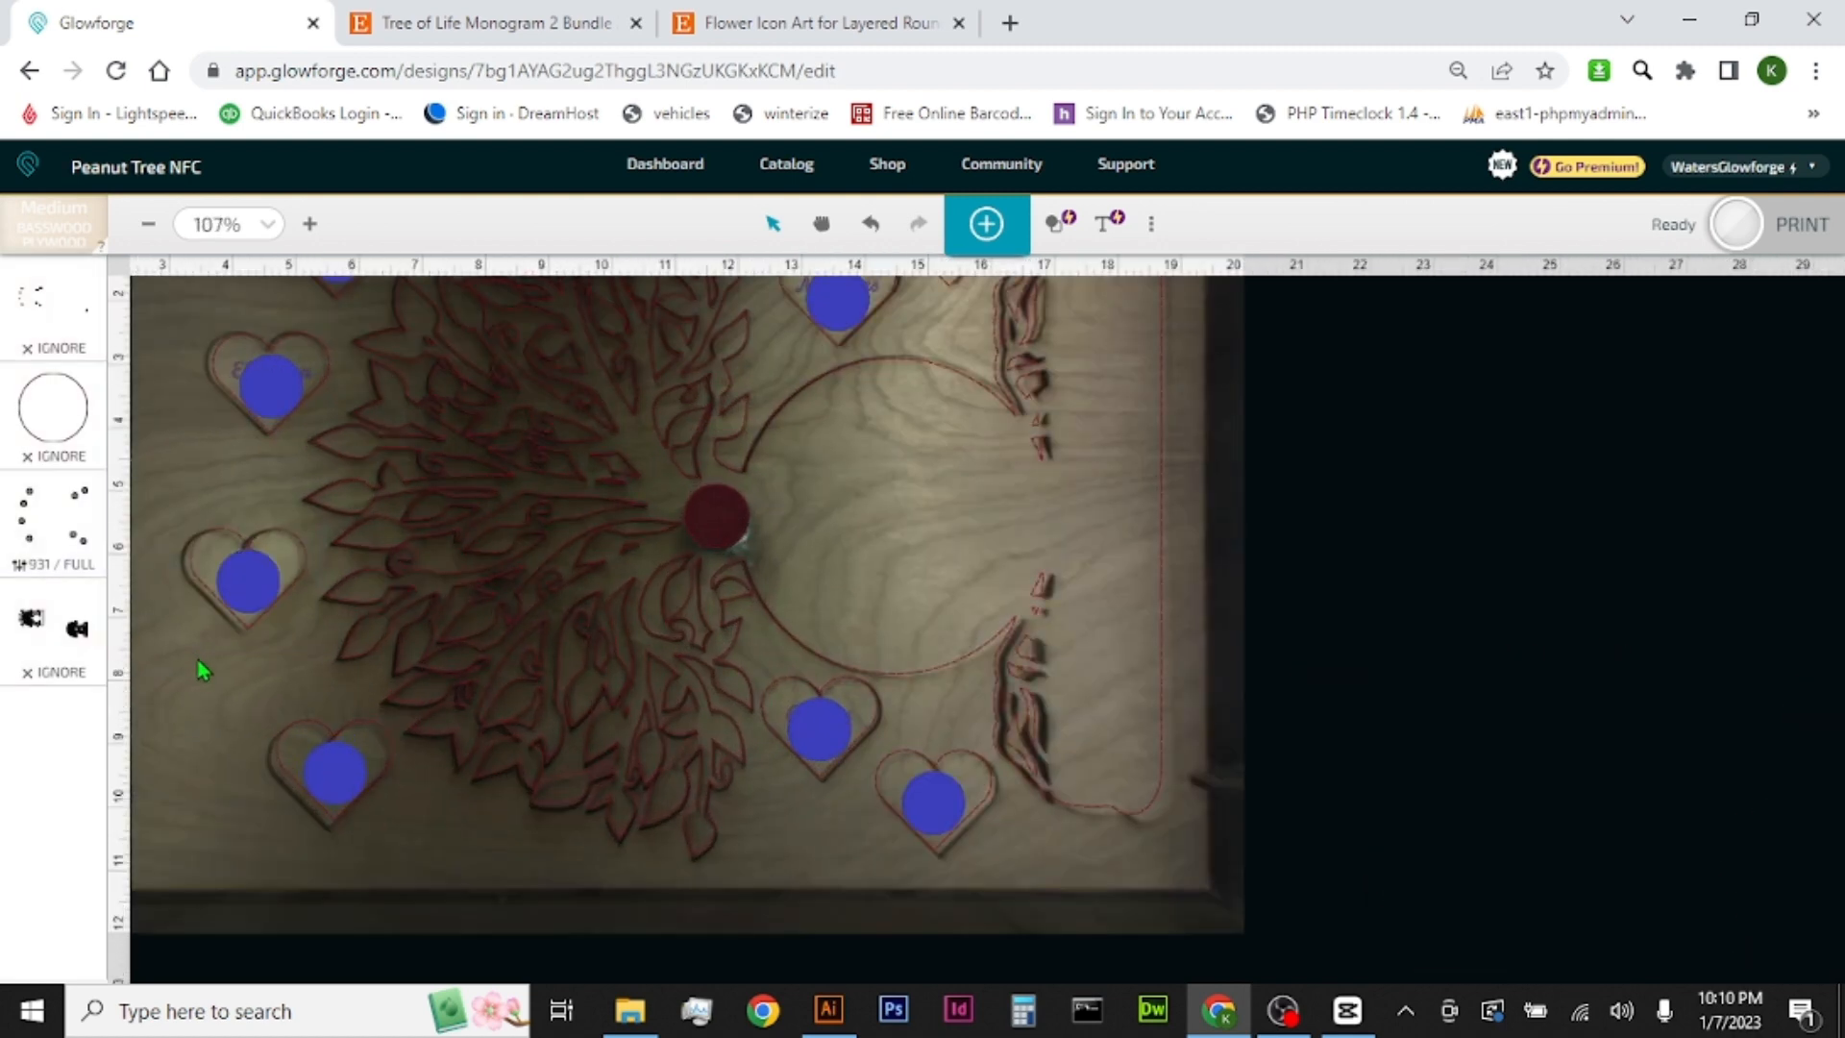
pyautogui.scroll(-3, 206, 670)
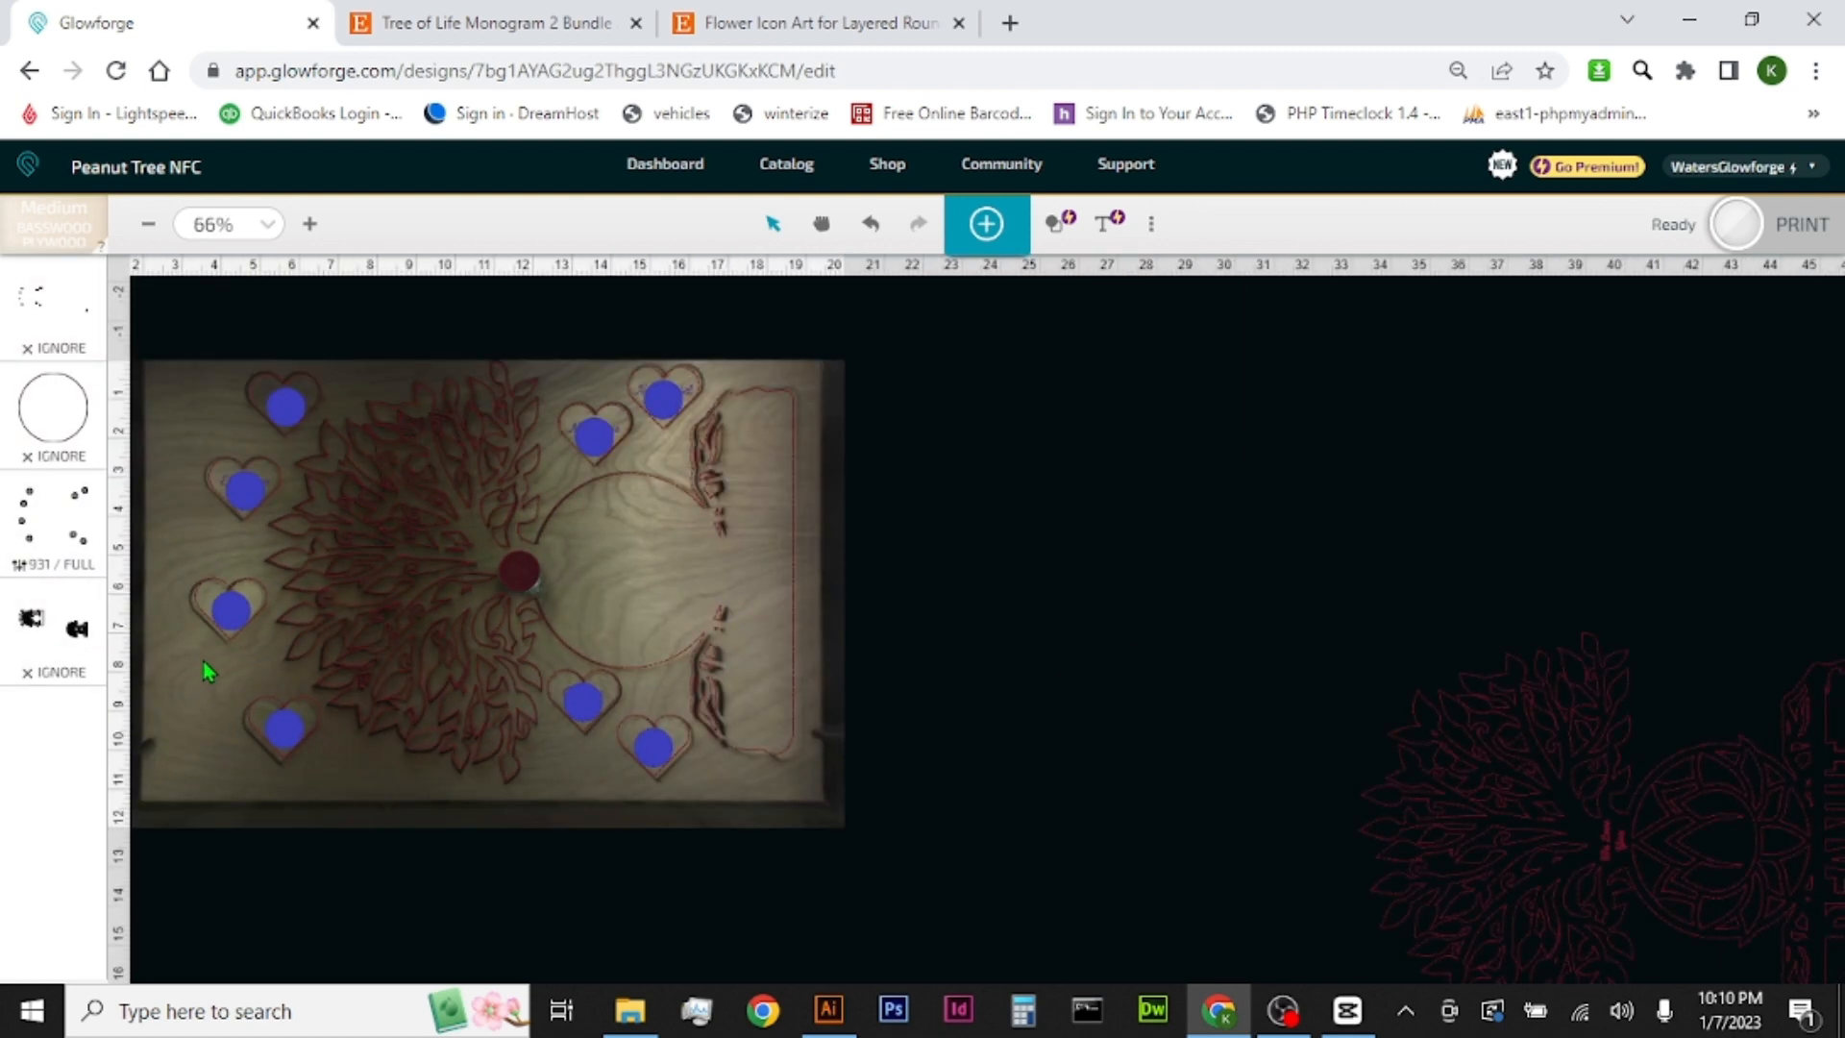
pyautogui.click(1749, 238)
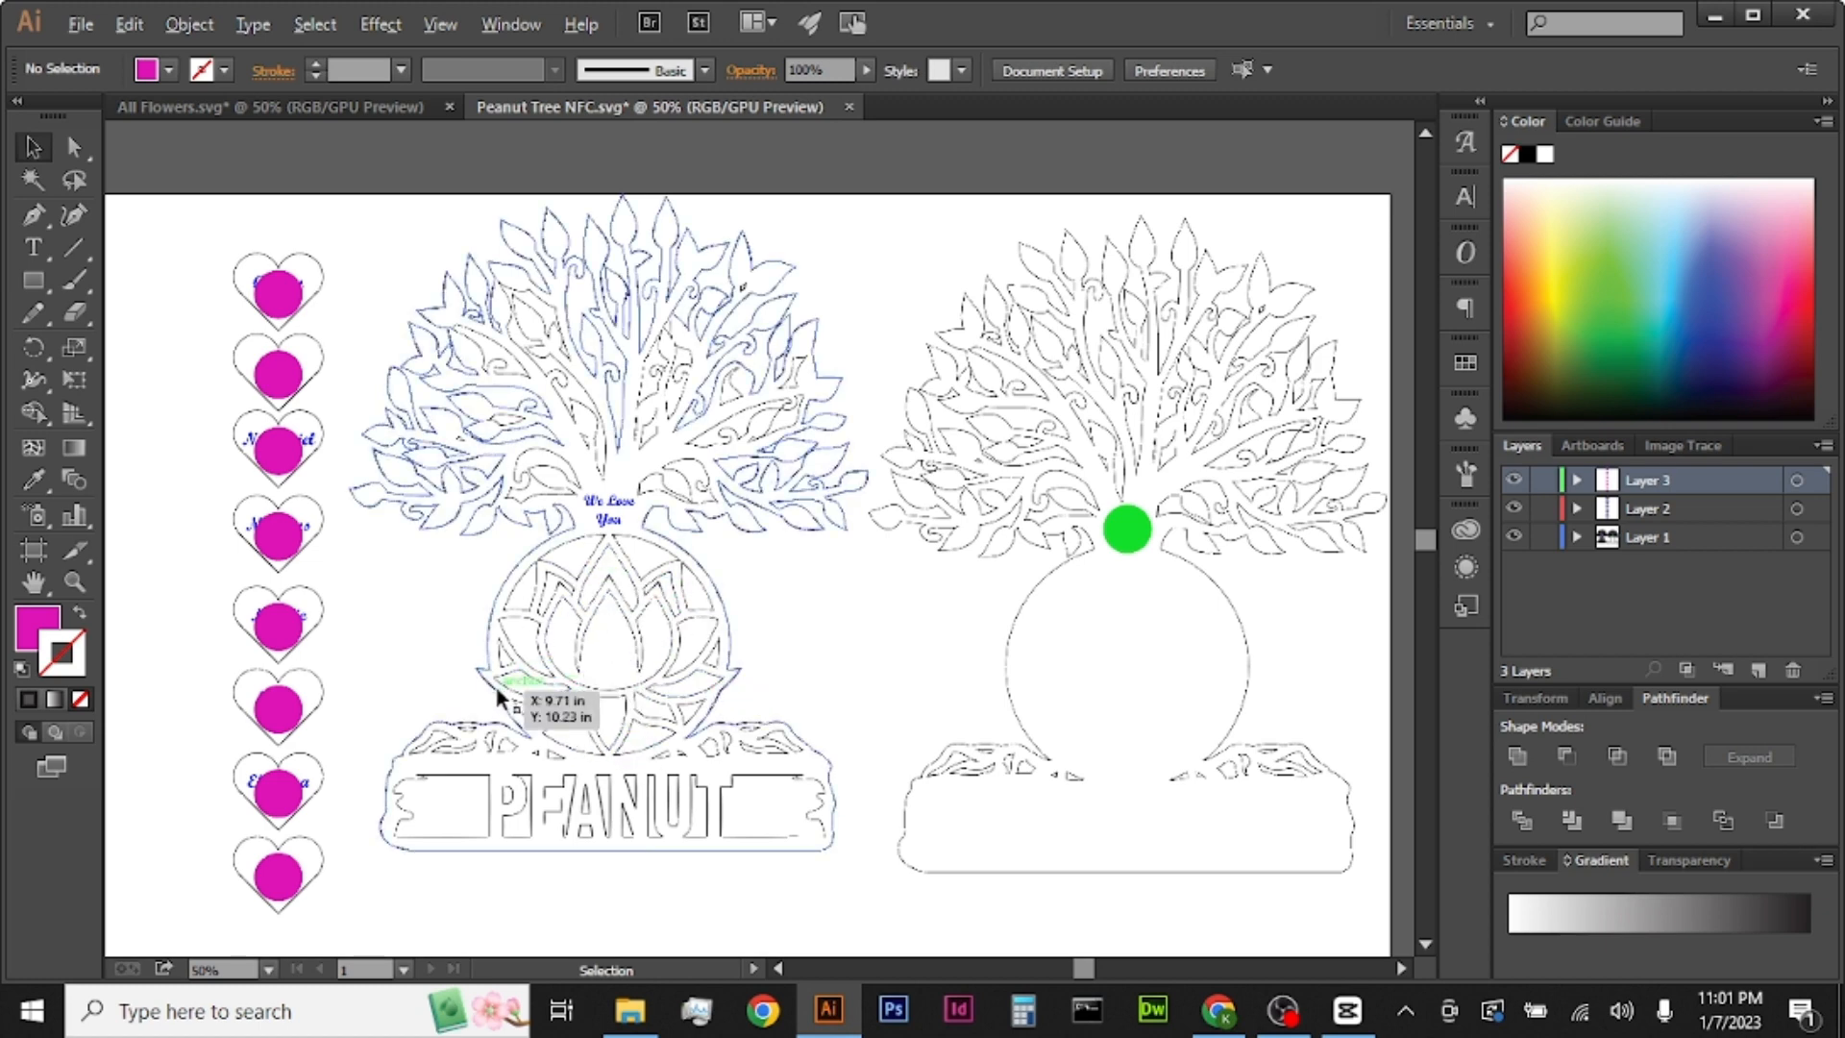
# Step: Isolate the PEANUT tree's compound path and select the ten outer petal outlines of the lotus
pyautogui.scroll(2, 499, 694)
pyautogui.scroll(1, 642, 705)
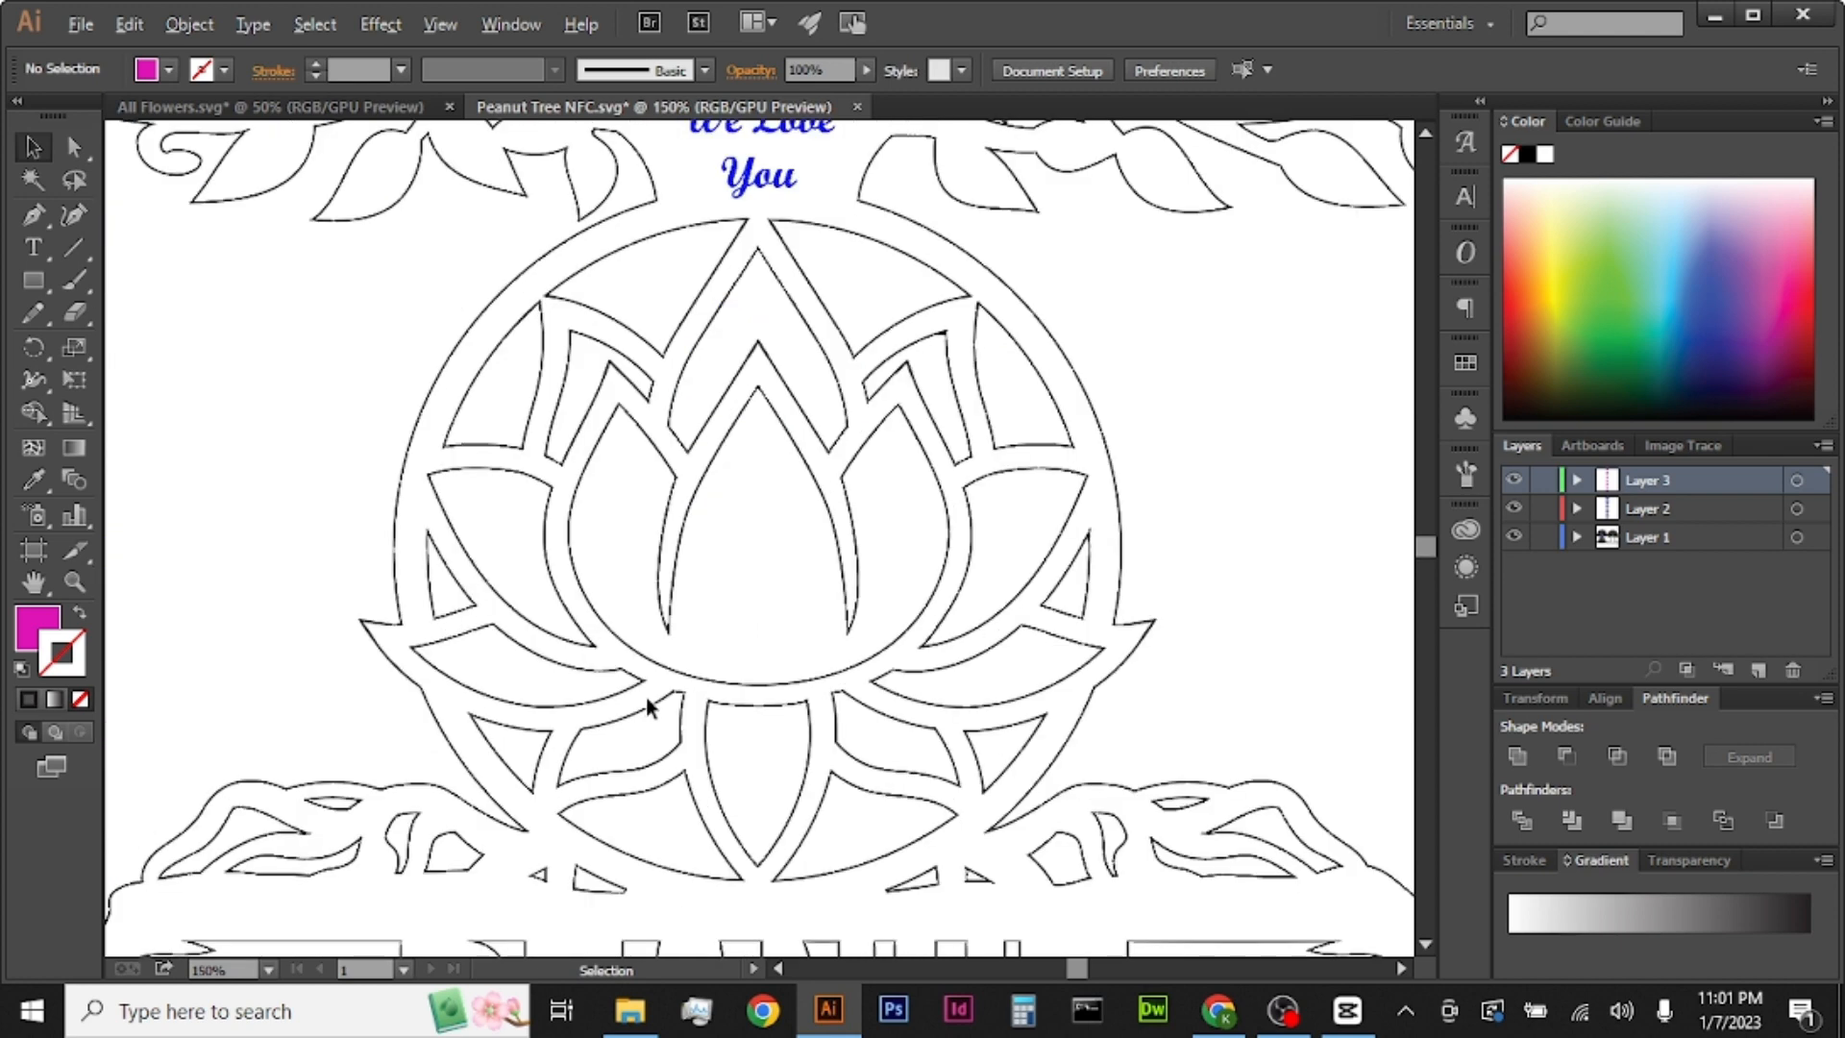
pyautogui.click(794, 399)
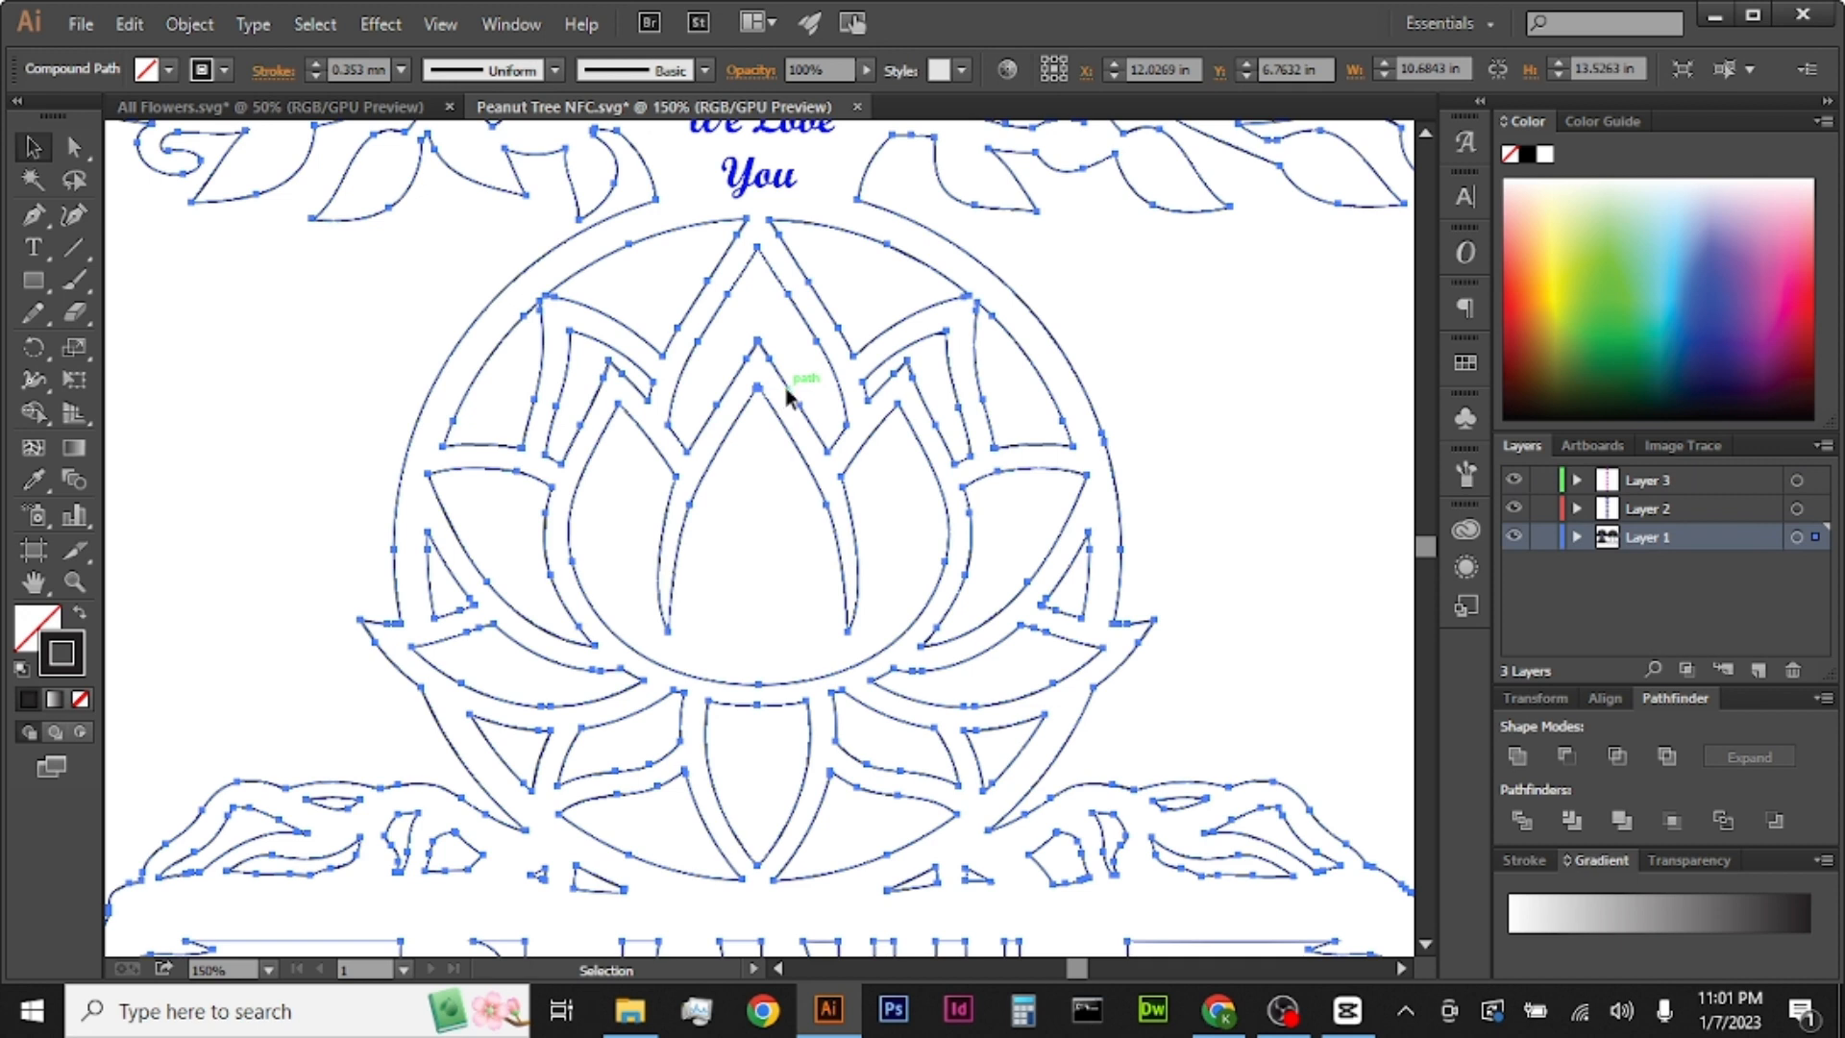
pyautogui.doubleClick(786, 396)
pyautogui.click(667, 419)
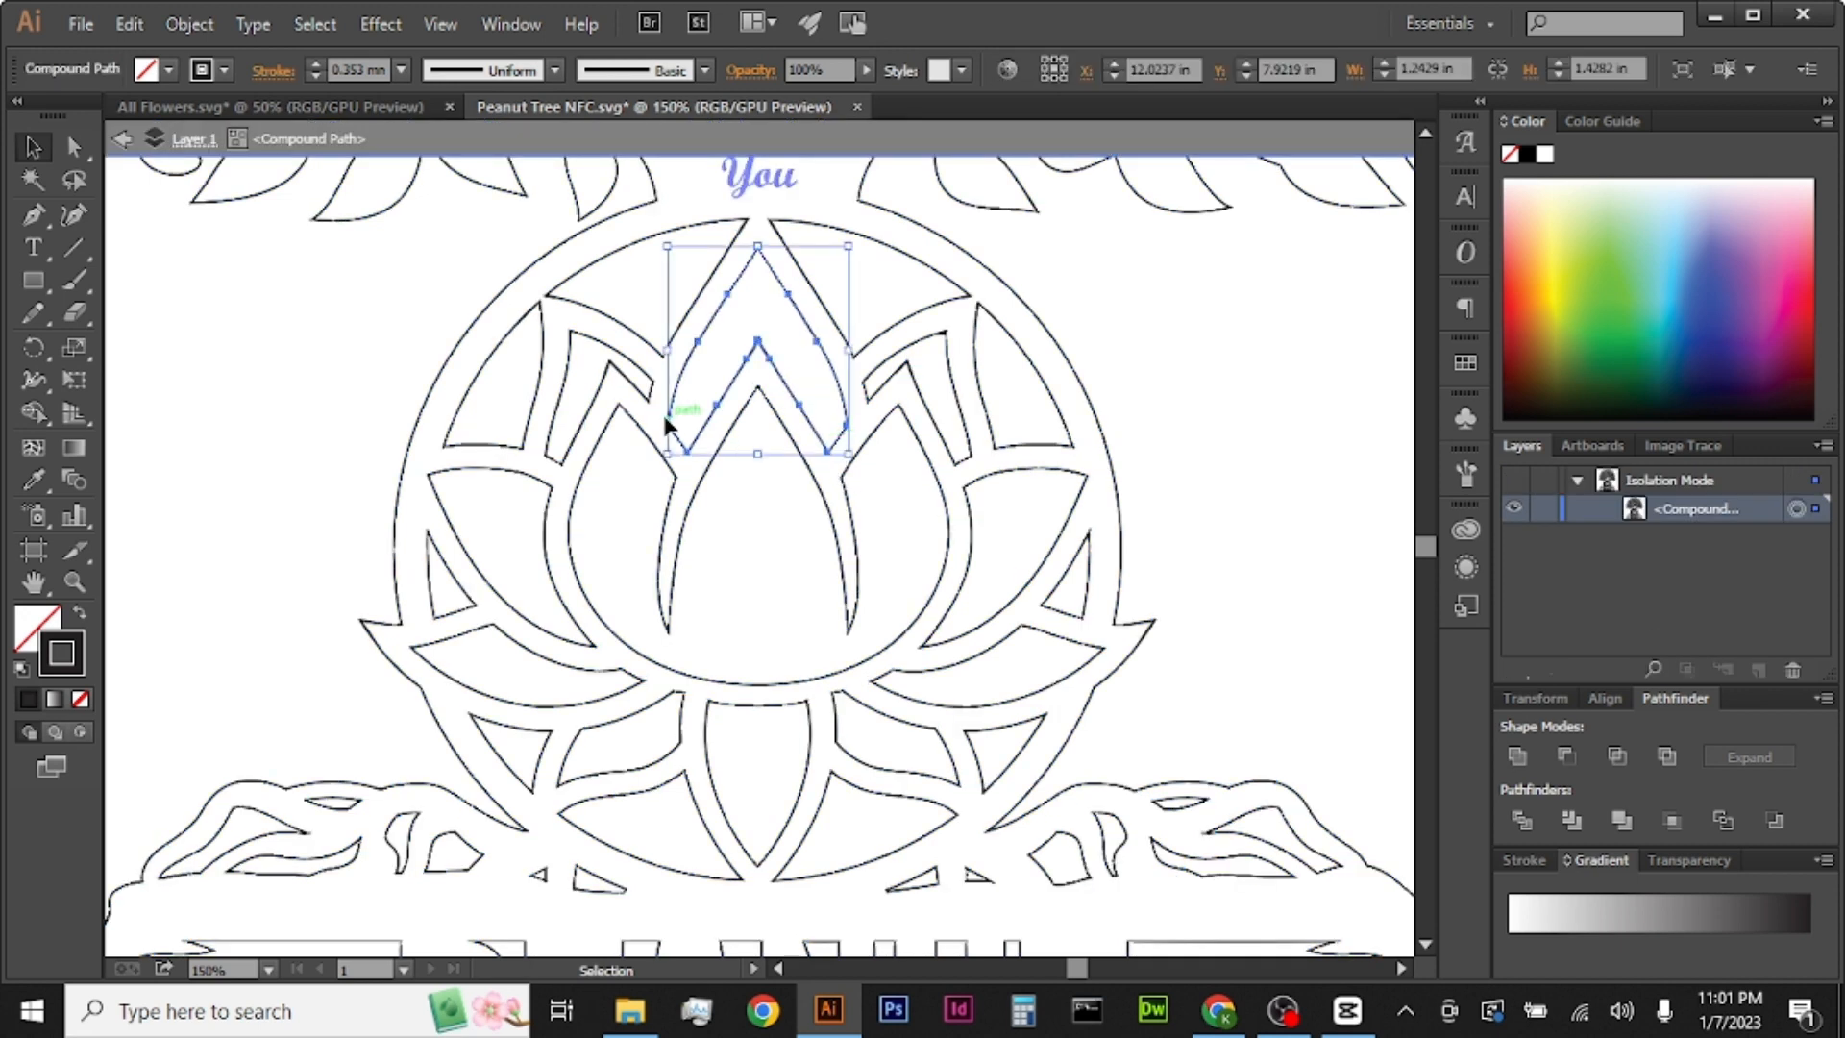
pyautogui.keyDown('shift'); pyautogui.click(547, 490); pyautogui.keyUp('shift')
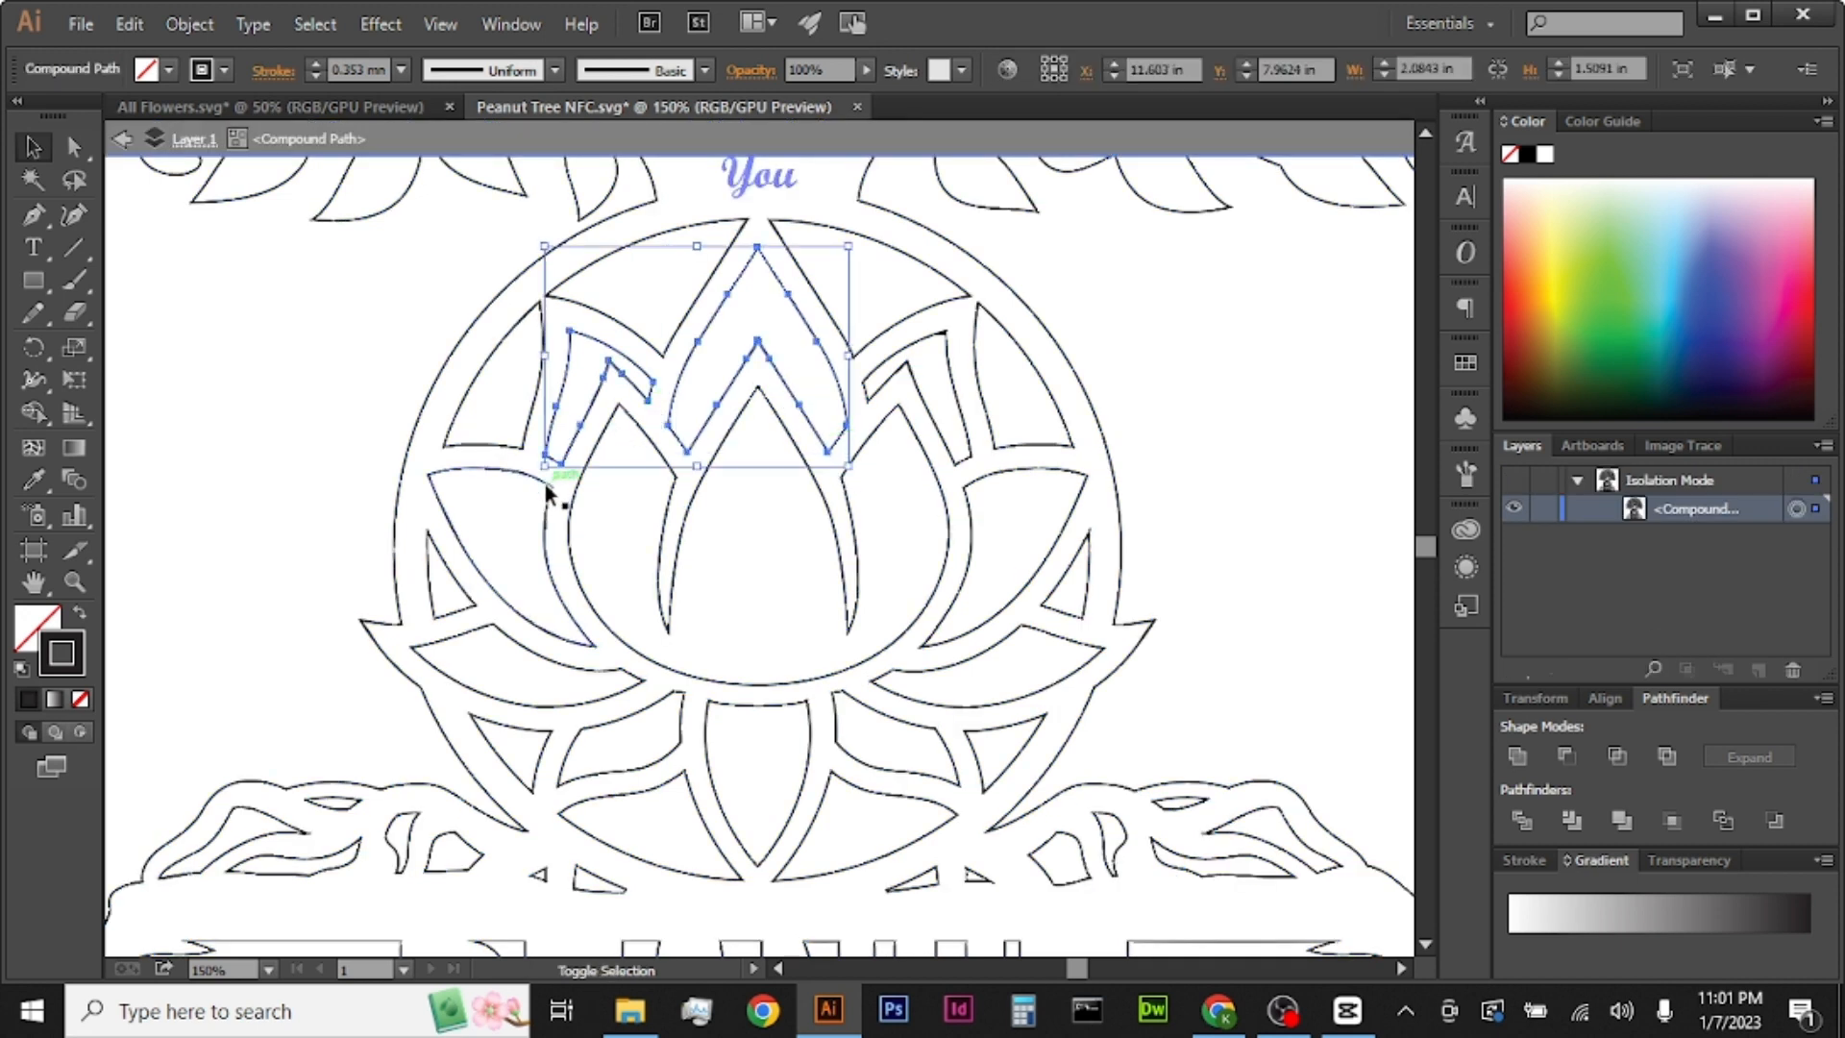
pyautogui.keyDown('shift'); pyautogui.click(550, 574); pyautogui.keyUp('shift')
pyautogui.keyDown('shift'); pyautogui.click(565, 663); pyautogui.keyUp('shift')
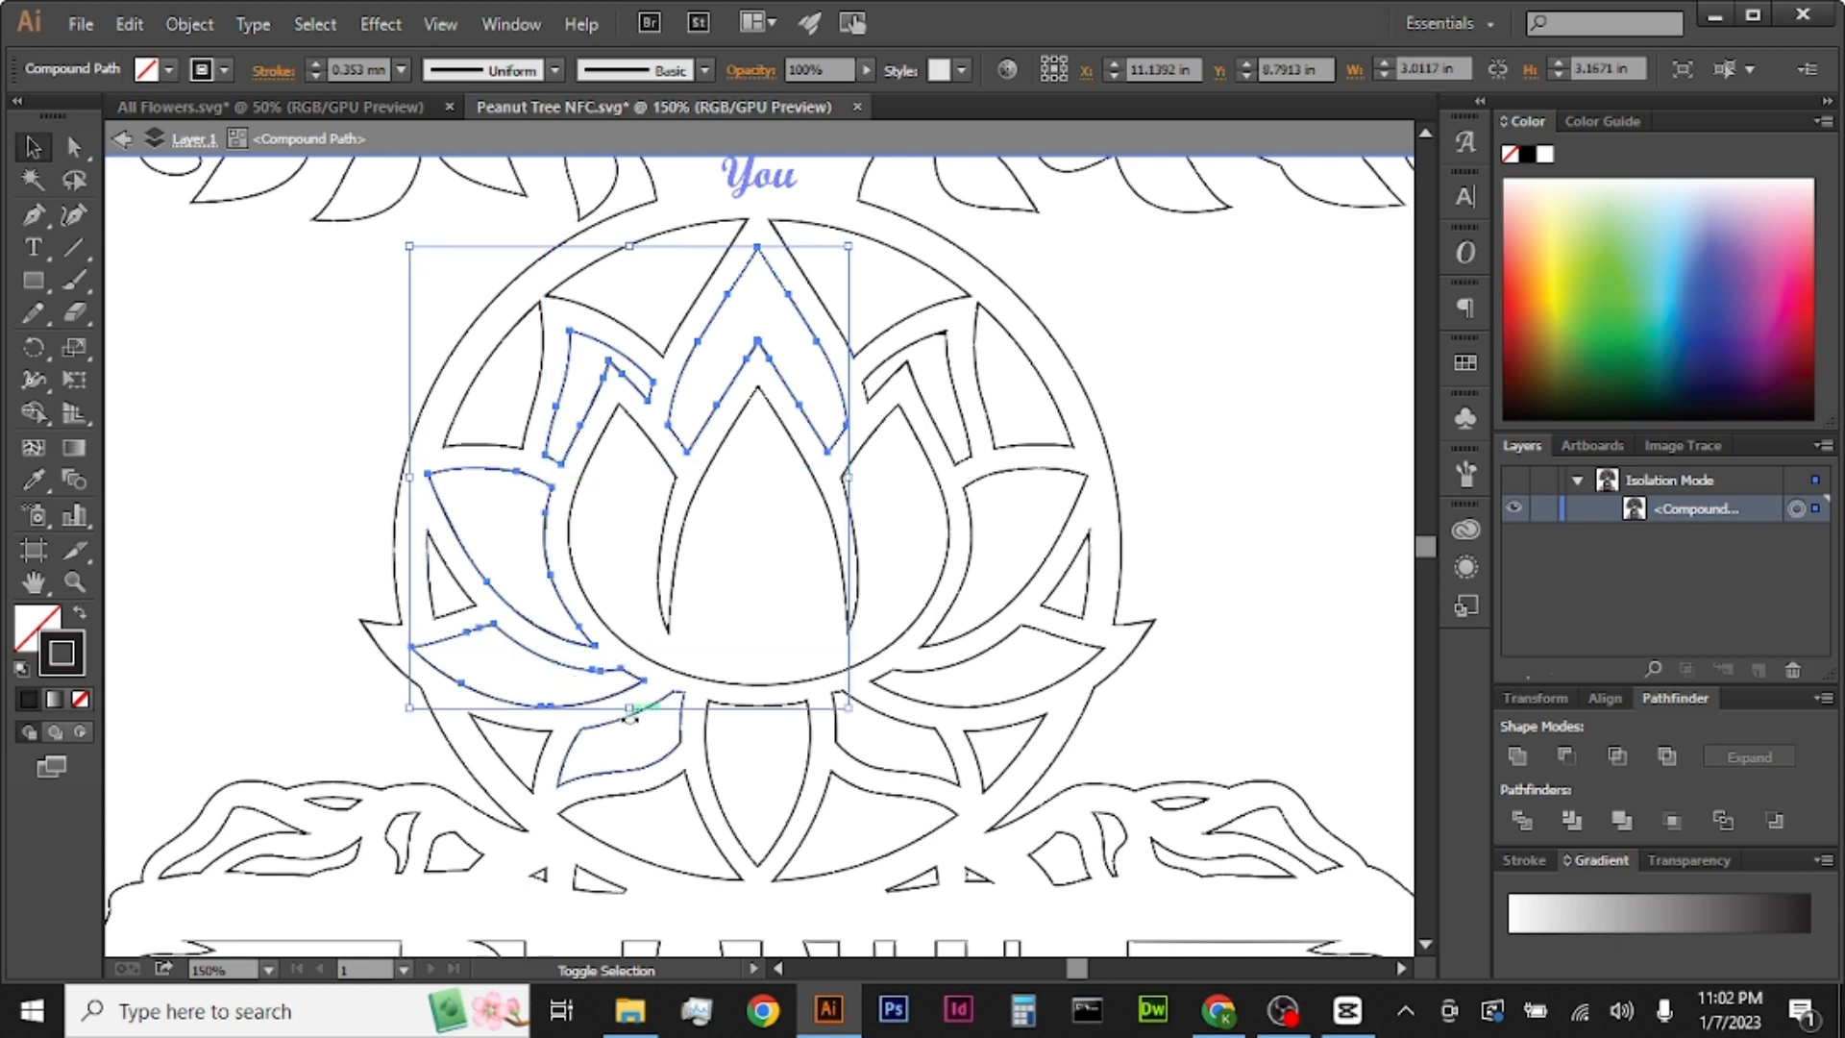
pyautogui.keyDown('shift'); pyautogui.click(611, 727); pyautogui.keyUp('shift')
pyautogui.keyDown('shift'); pyautogui.click(711, 747); pyautogui.keyUp('shift')
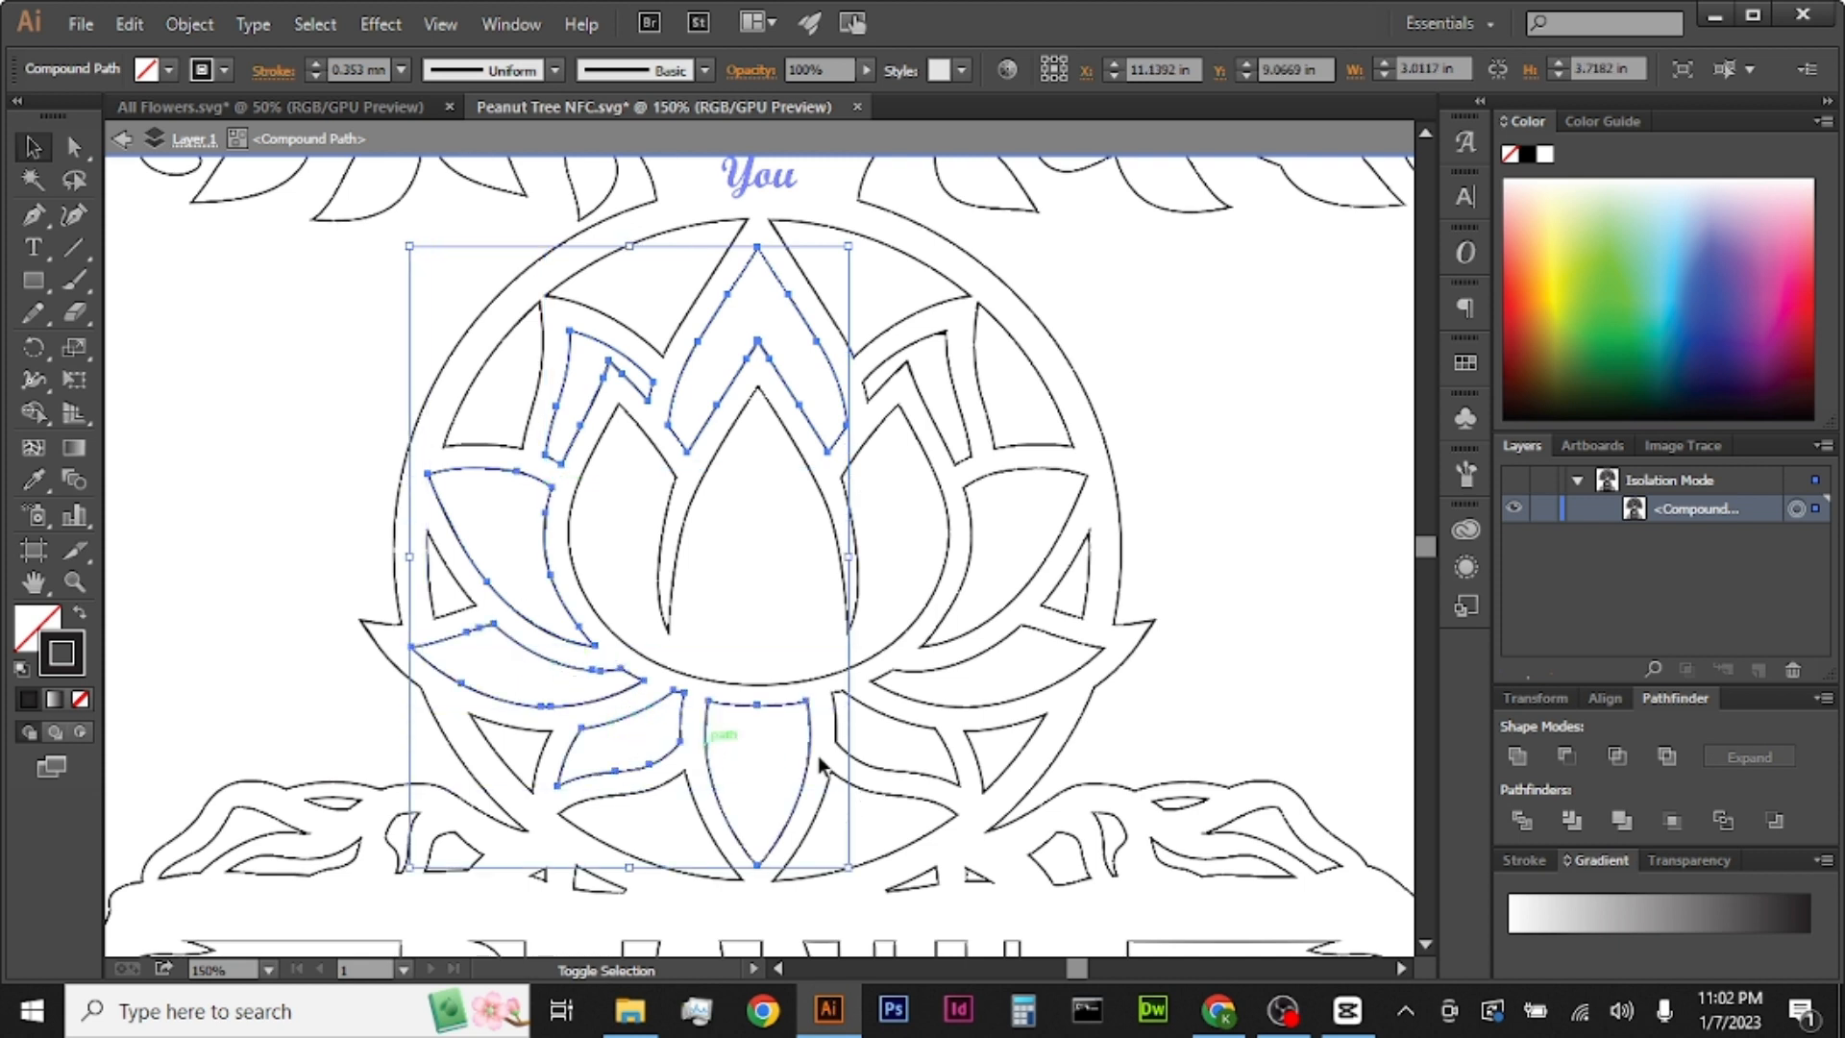
pyautogui.keyDown('shift'); pyautogui.click(863, 769); pyautogui.keyUp('shift')
pyautogui.keyDown('shift'); pyautogui.click(942, 711); pyautogui.keyUp('shift')
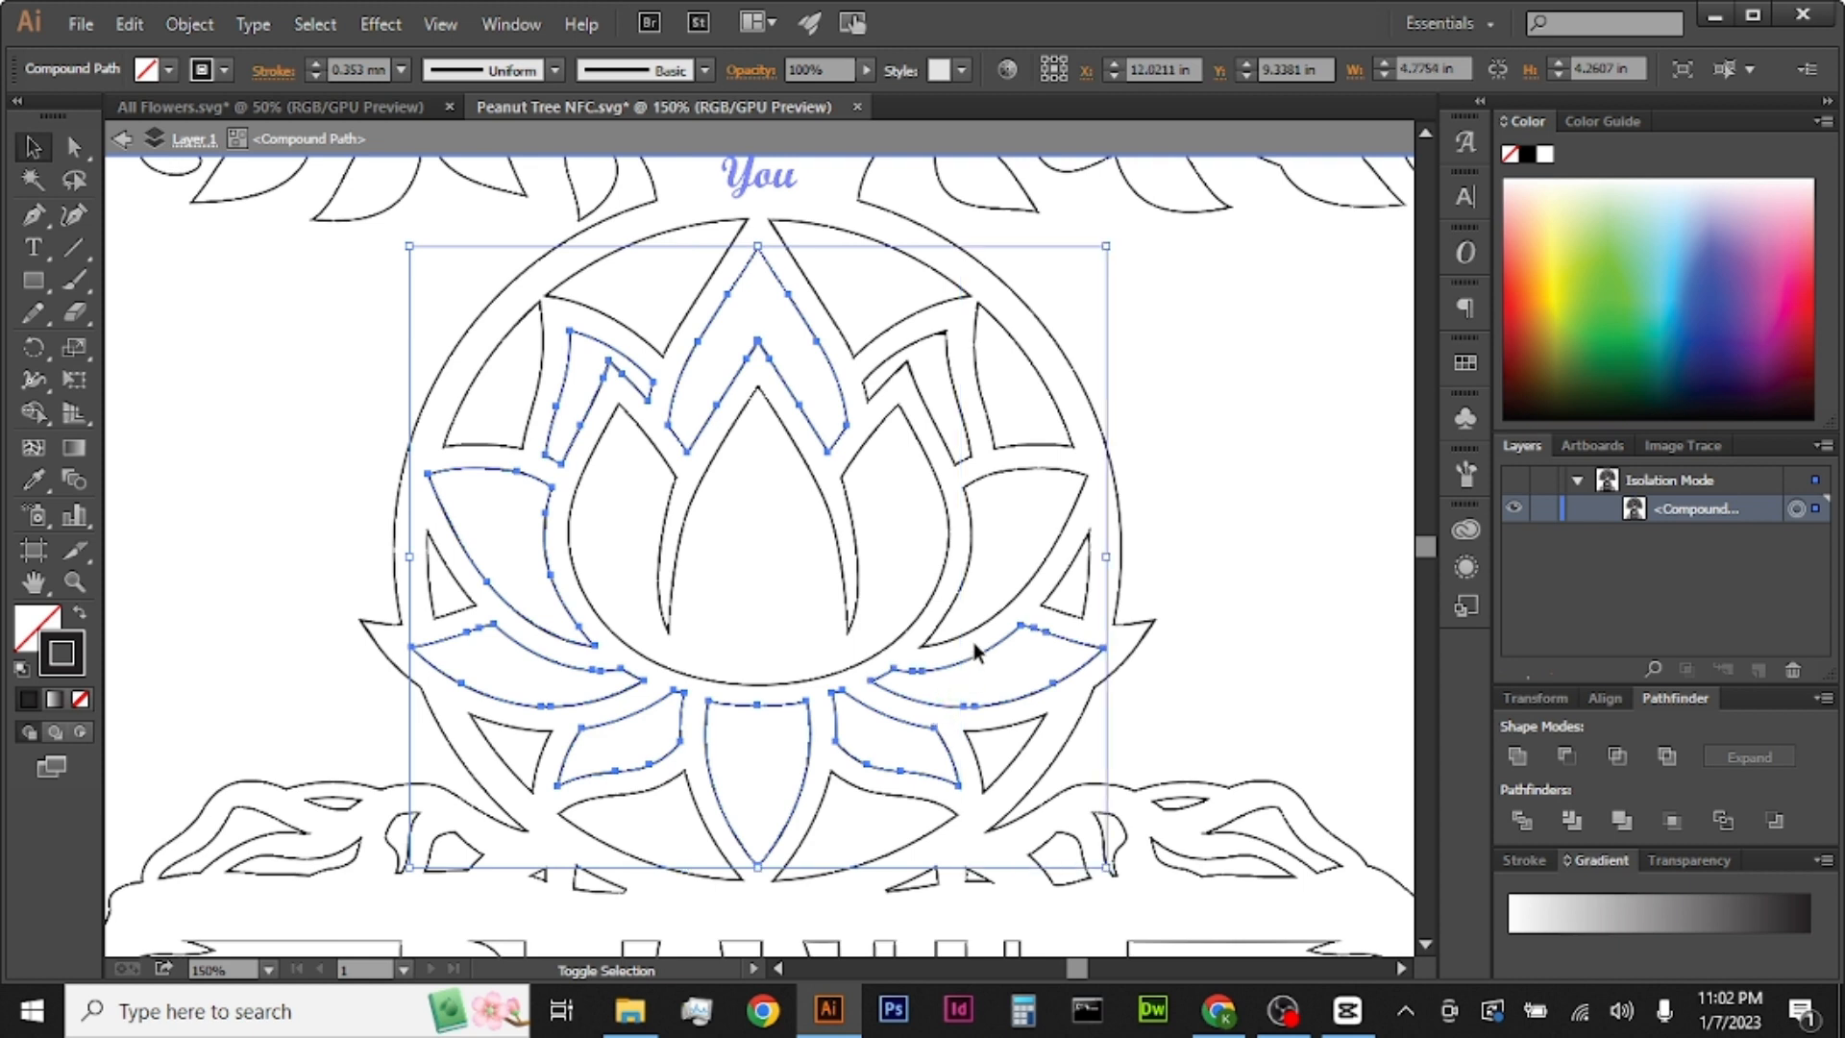
pyautogui.keyDown('shift'); pyautogui.click(960, 461); pyautogui.keyUp('shift')
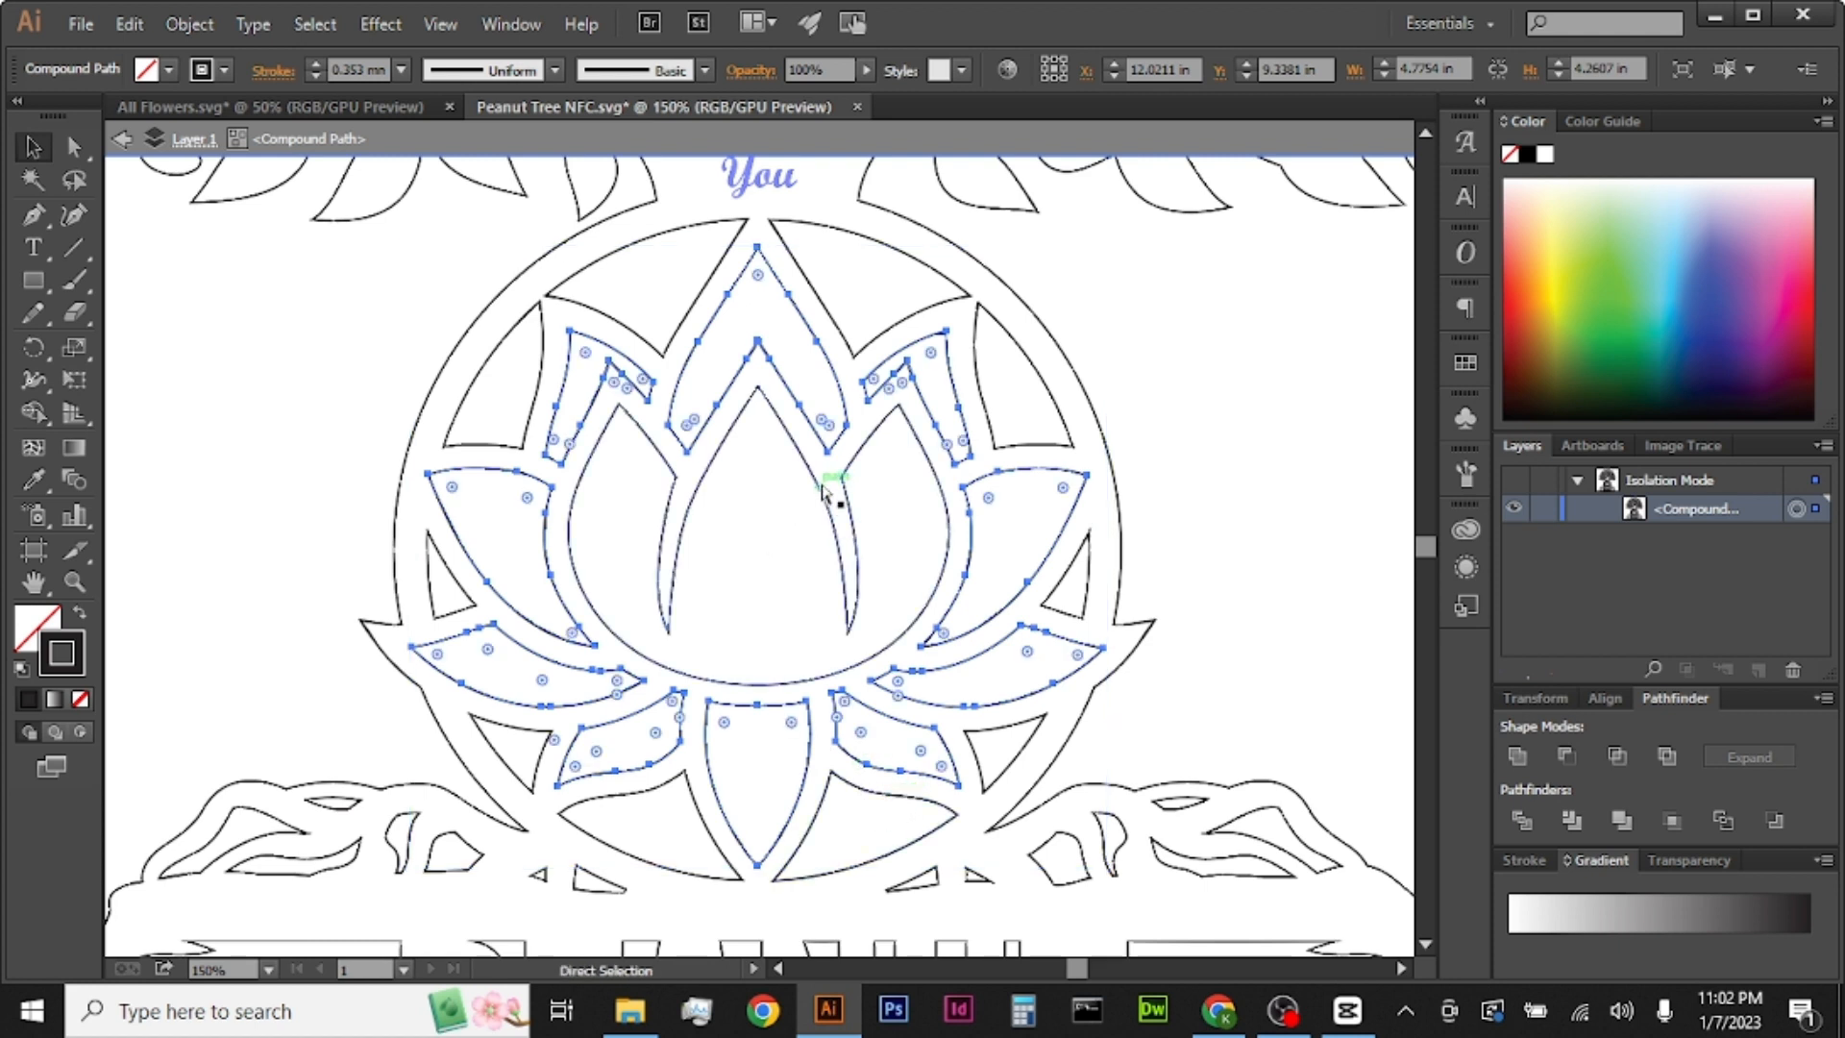
# Step: Leave isolation, paste the copied petal outlines onto a new layer and align them exactly with the original lotus petals
pyautogui.doubleClick(1242, 477)
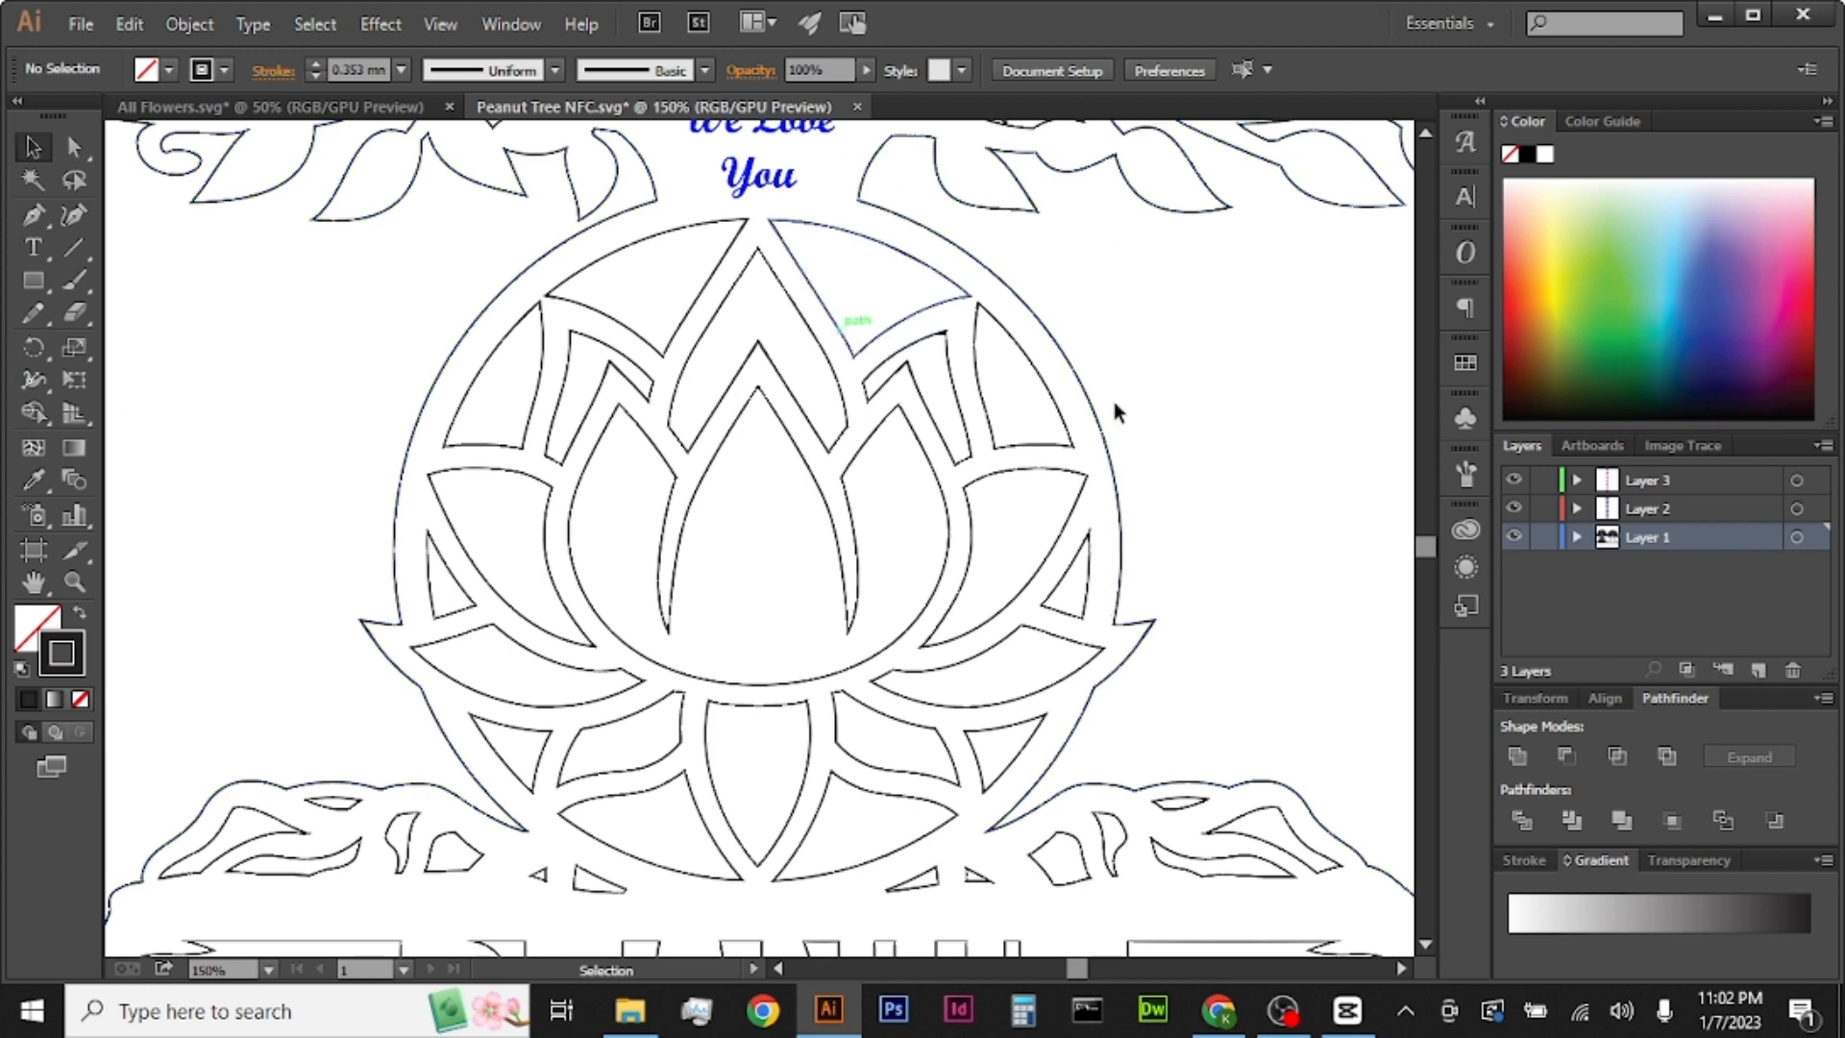
pyautogui.click(1759, 670)
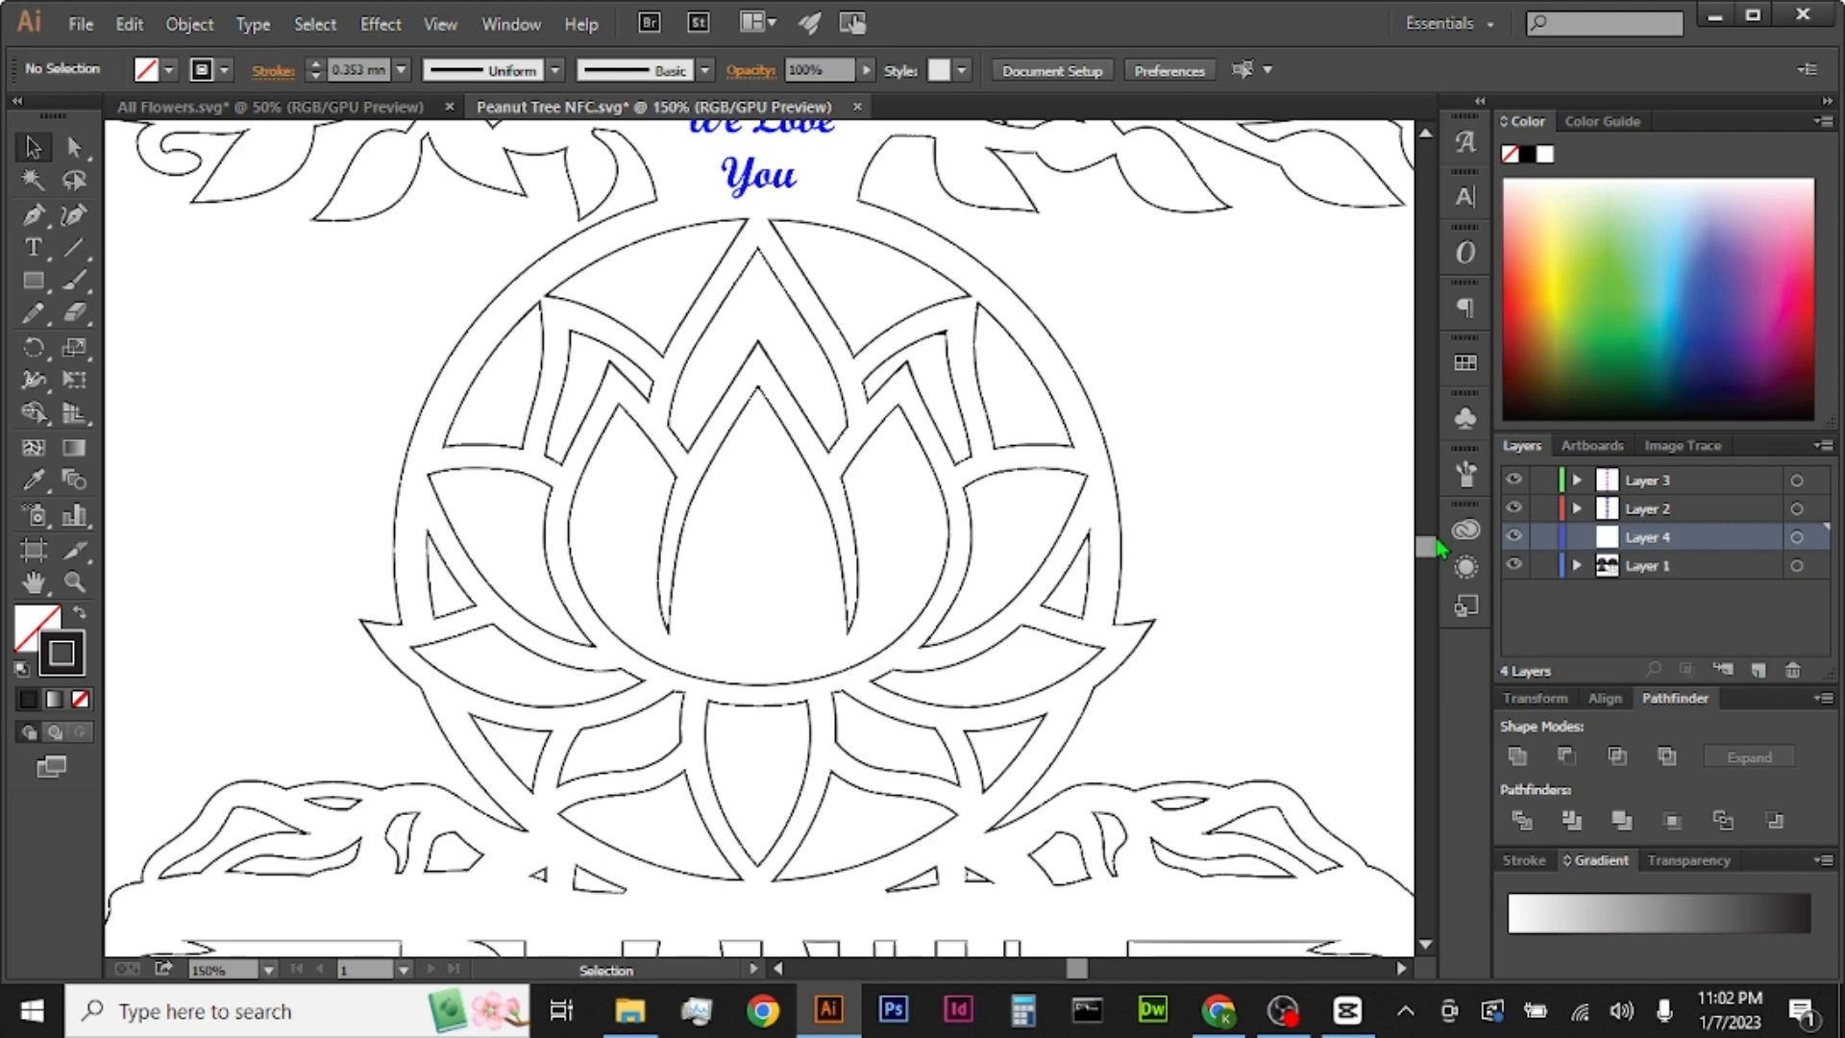
pyautogui.hotkey('ctrl', 'f')
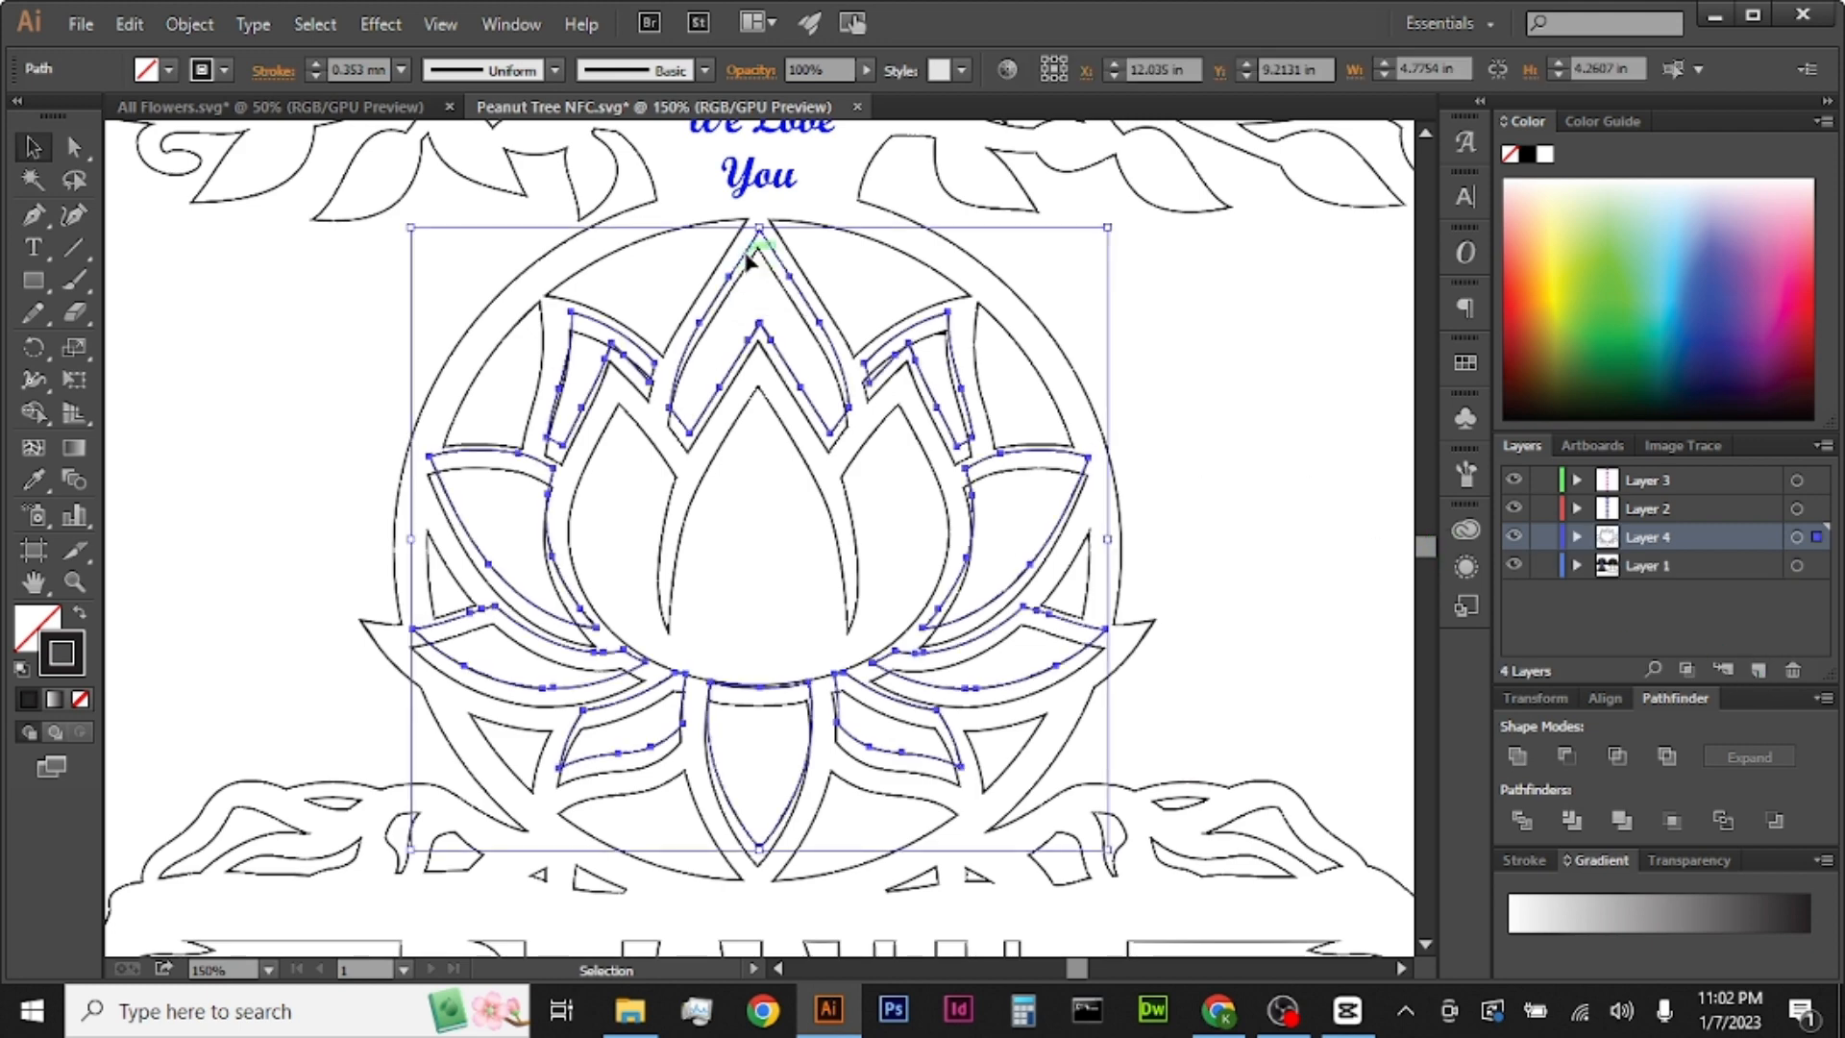
pyautogui.scroll(4, 752, 252)
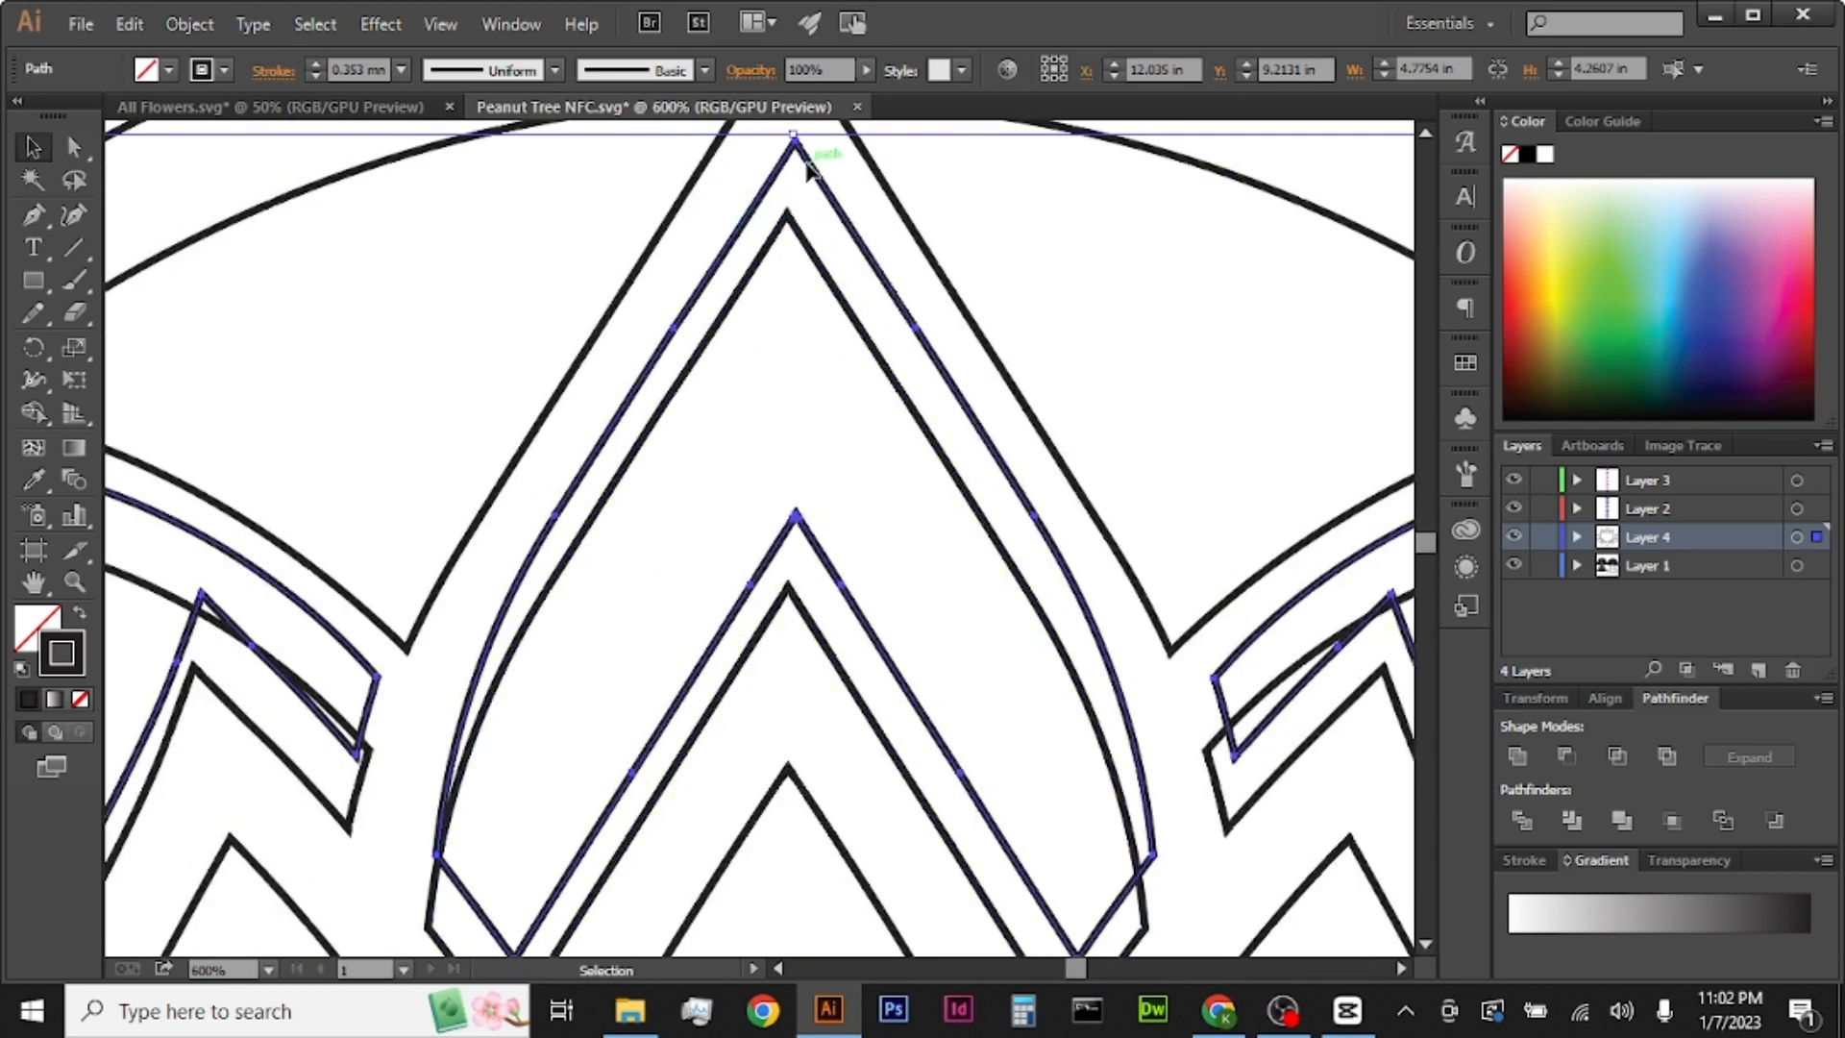
pyautogui.moveTo(812, 158); pyautogui.dragTo(802, 245)
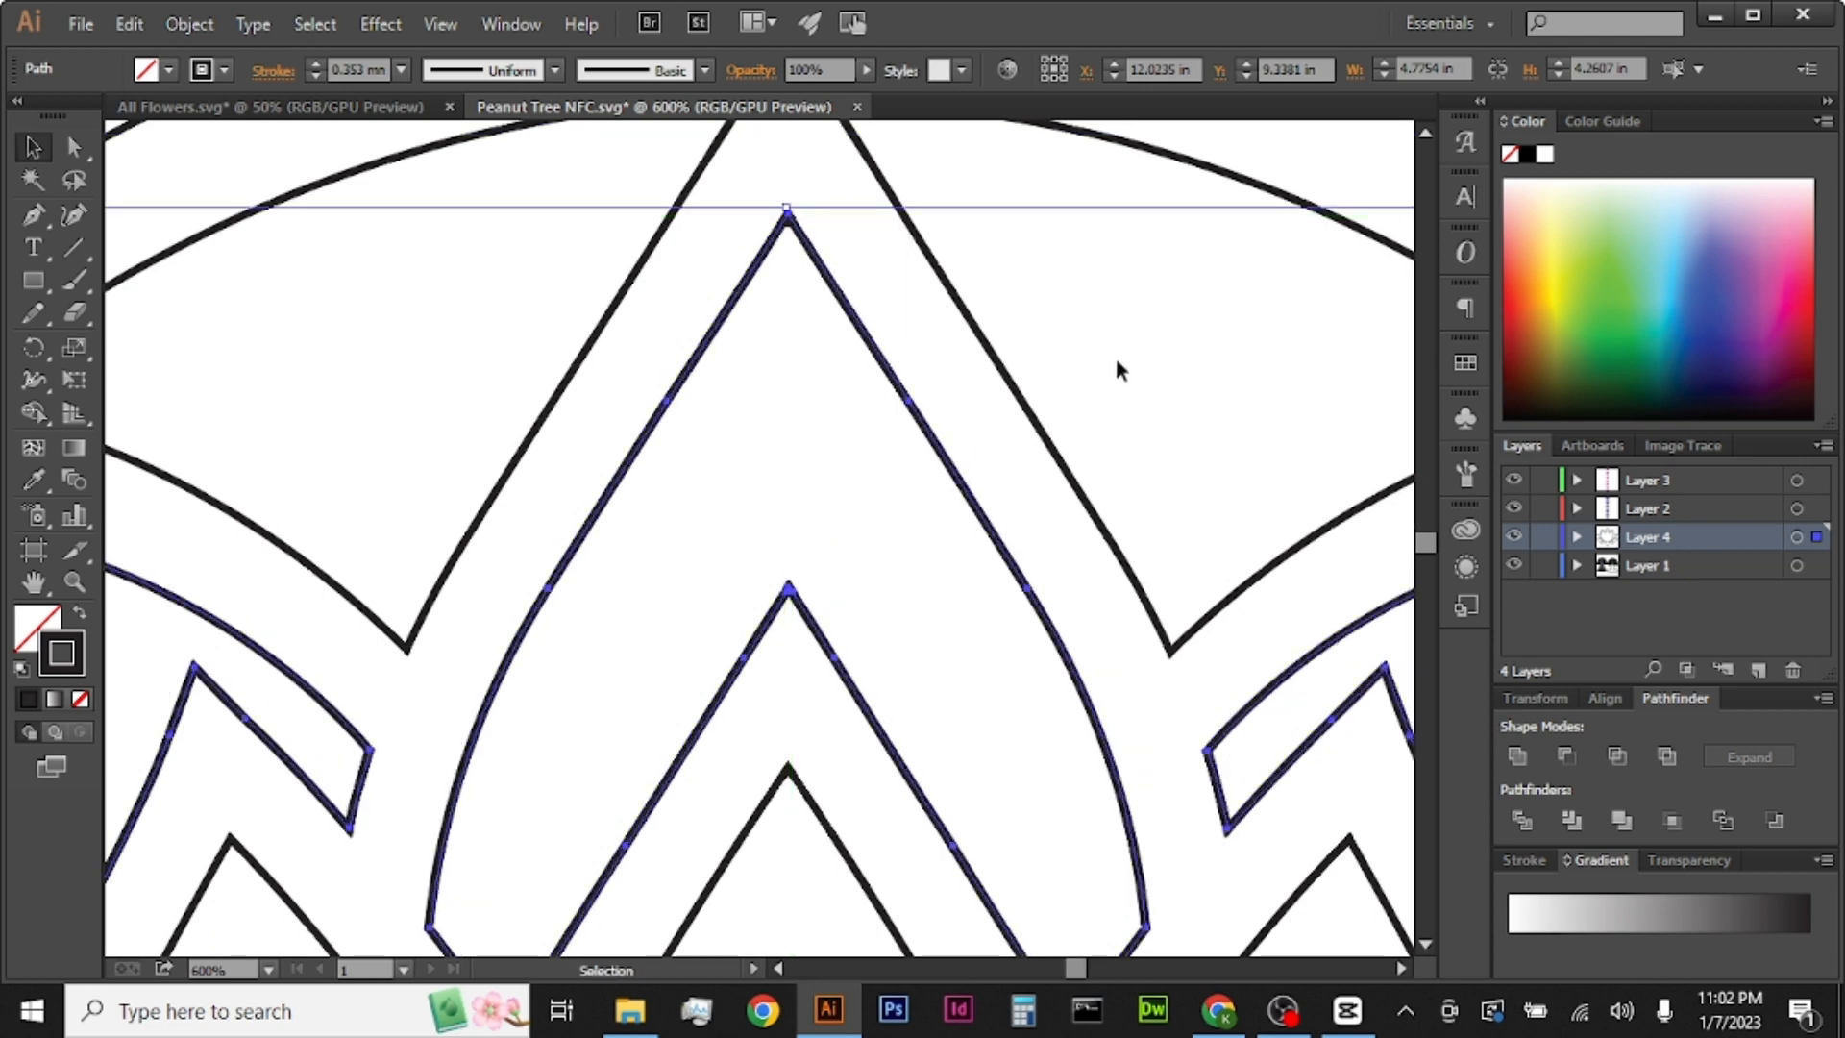
pyautogui.scroll(-4, 1115, 352)
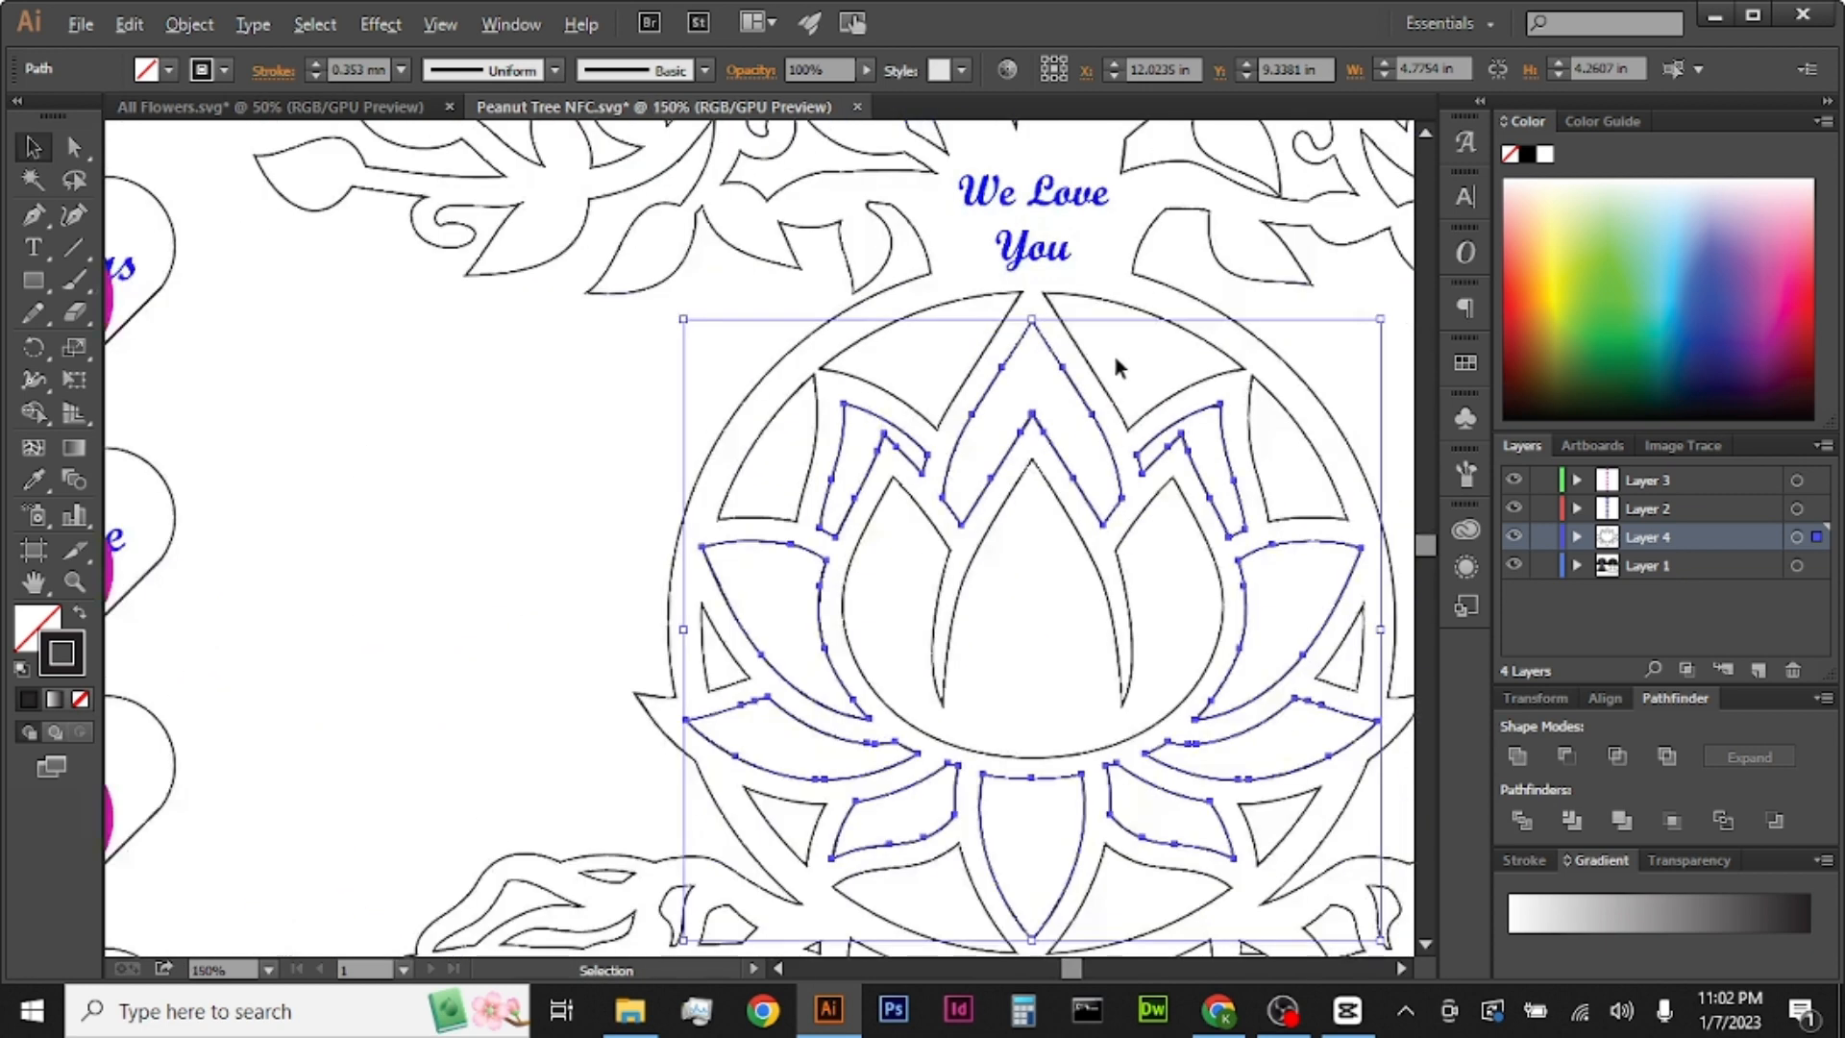
# Step: Set the stroke of the copied petal outlines to orange, #f2a906
pyautogui.doubleClick(79, 665)
pyautogui.click(955, 608)
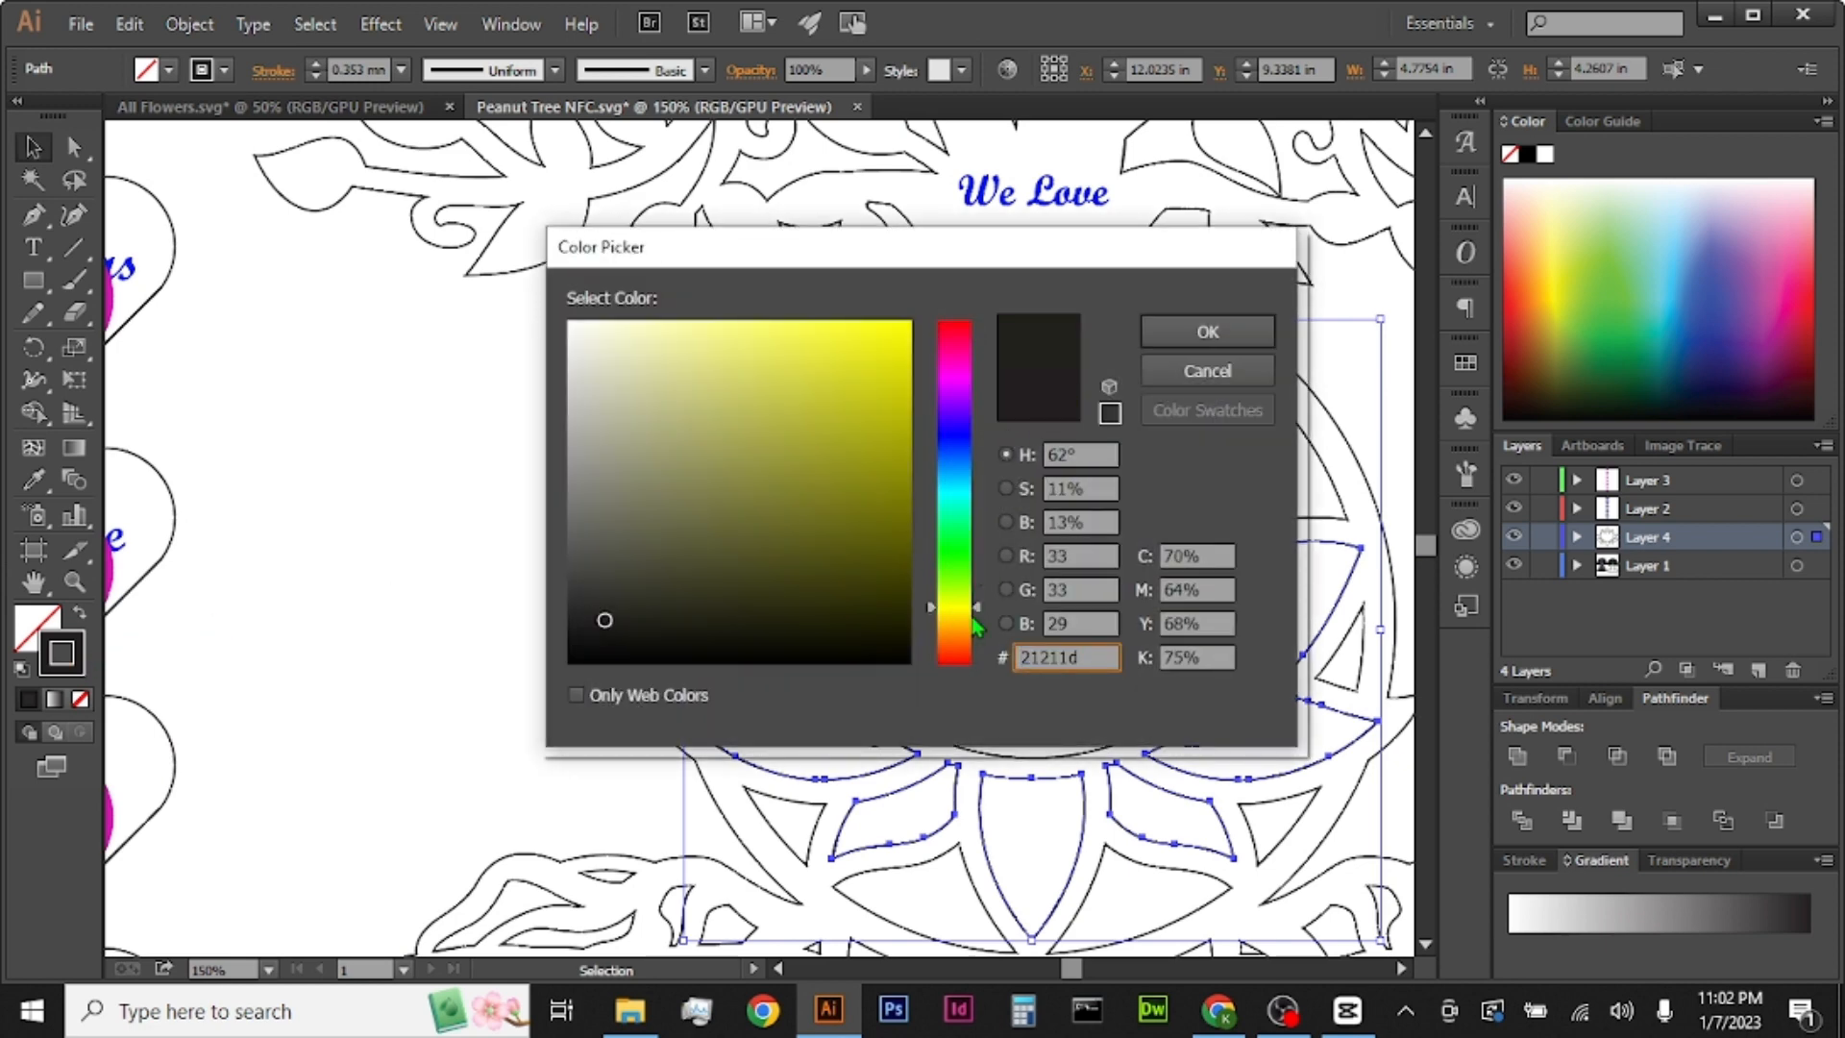
pyautogui.moveTo(972, 617); pyautogui.dragTo(959, 626)
pyautogui.moveTo(884, 371); pyautogui.dragTo(903, 330)
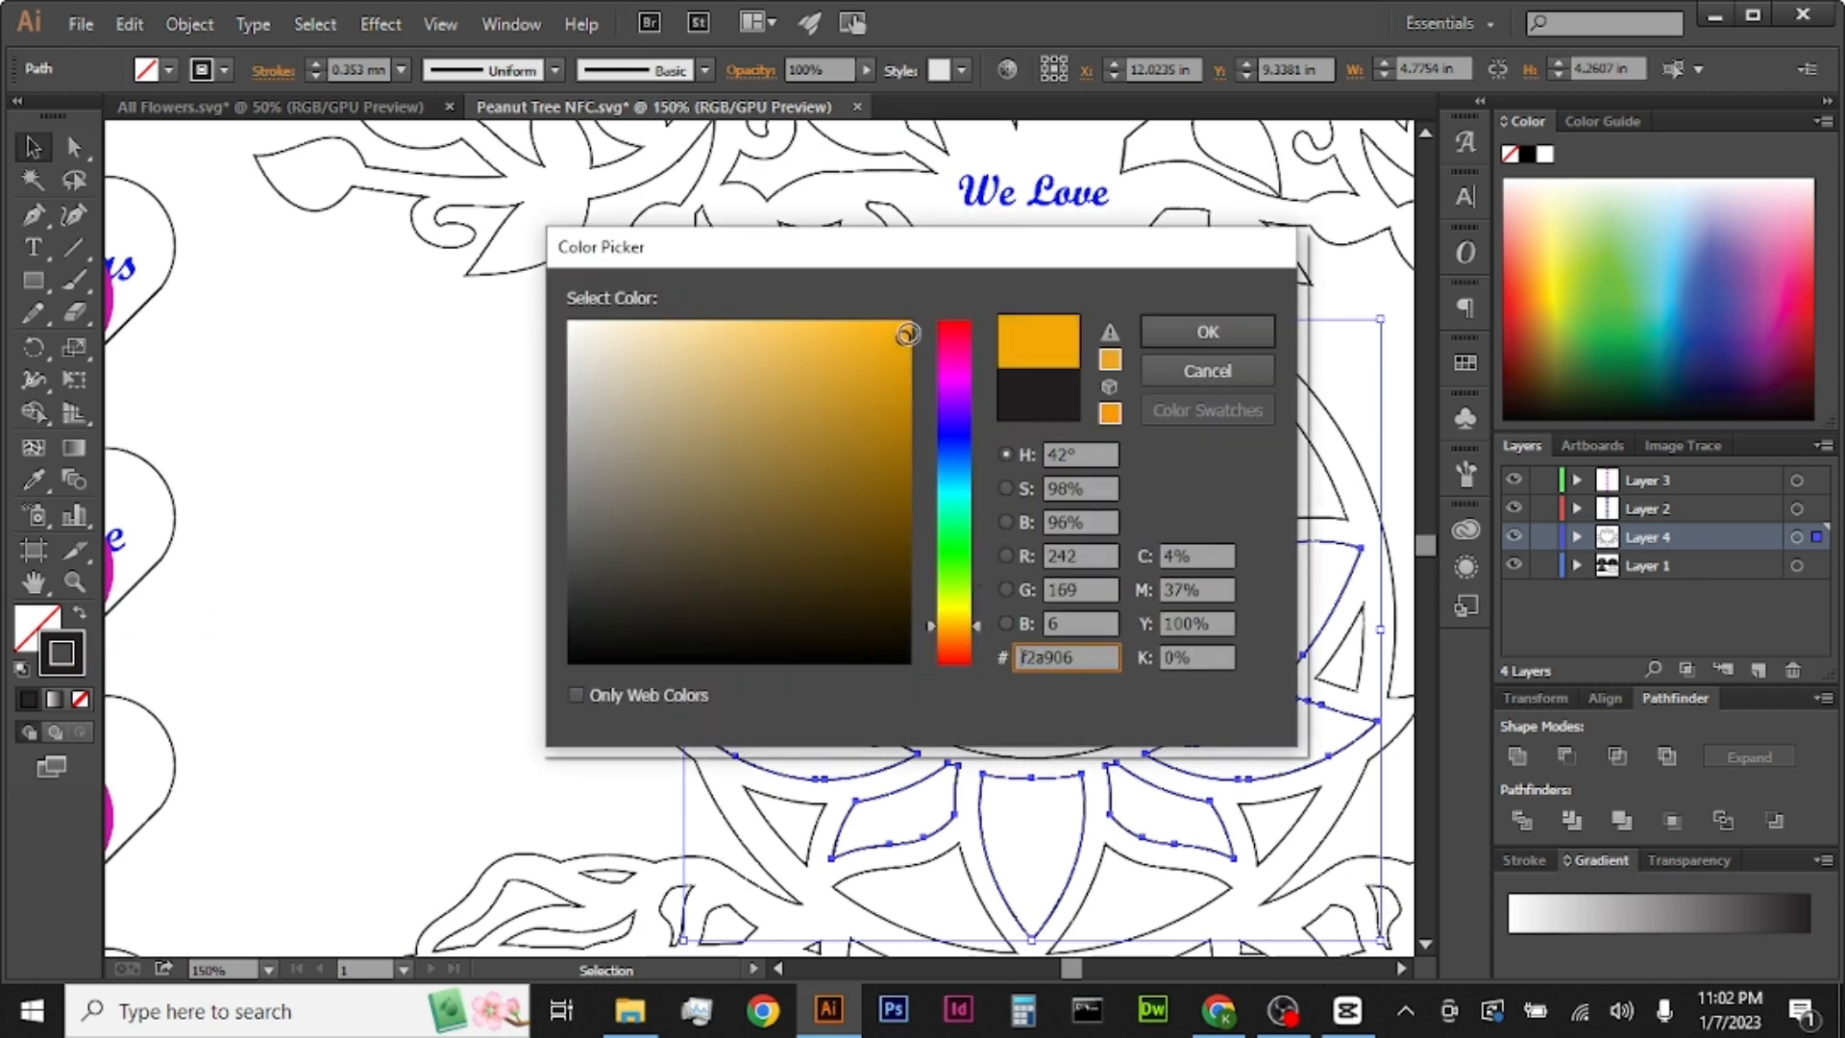
pyautogui.click(1248, 338)
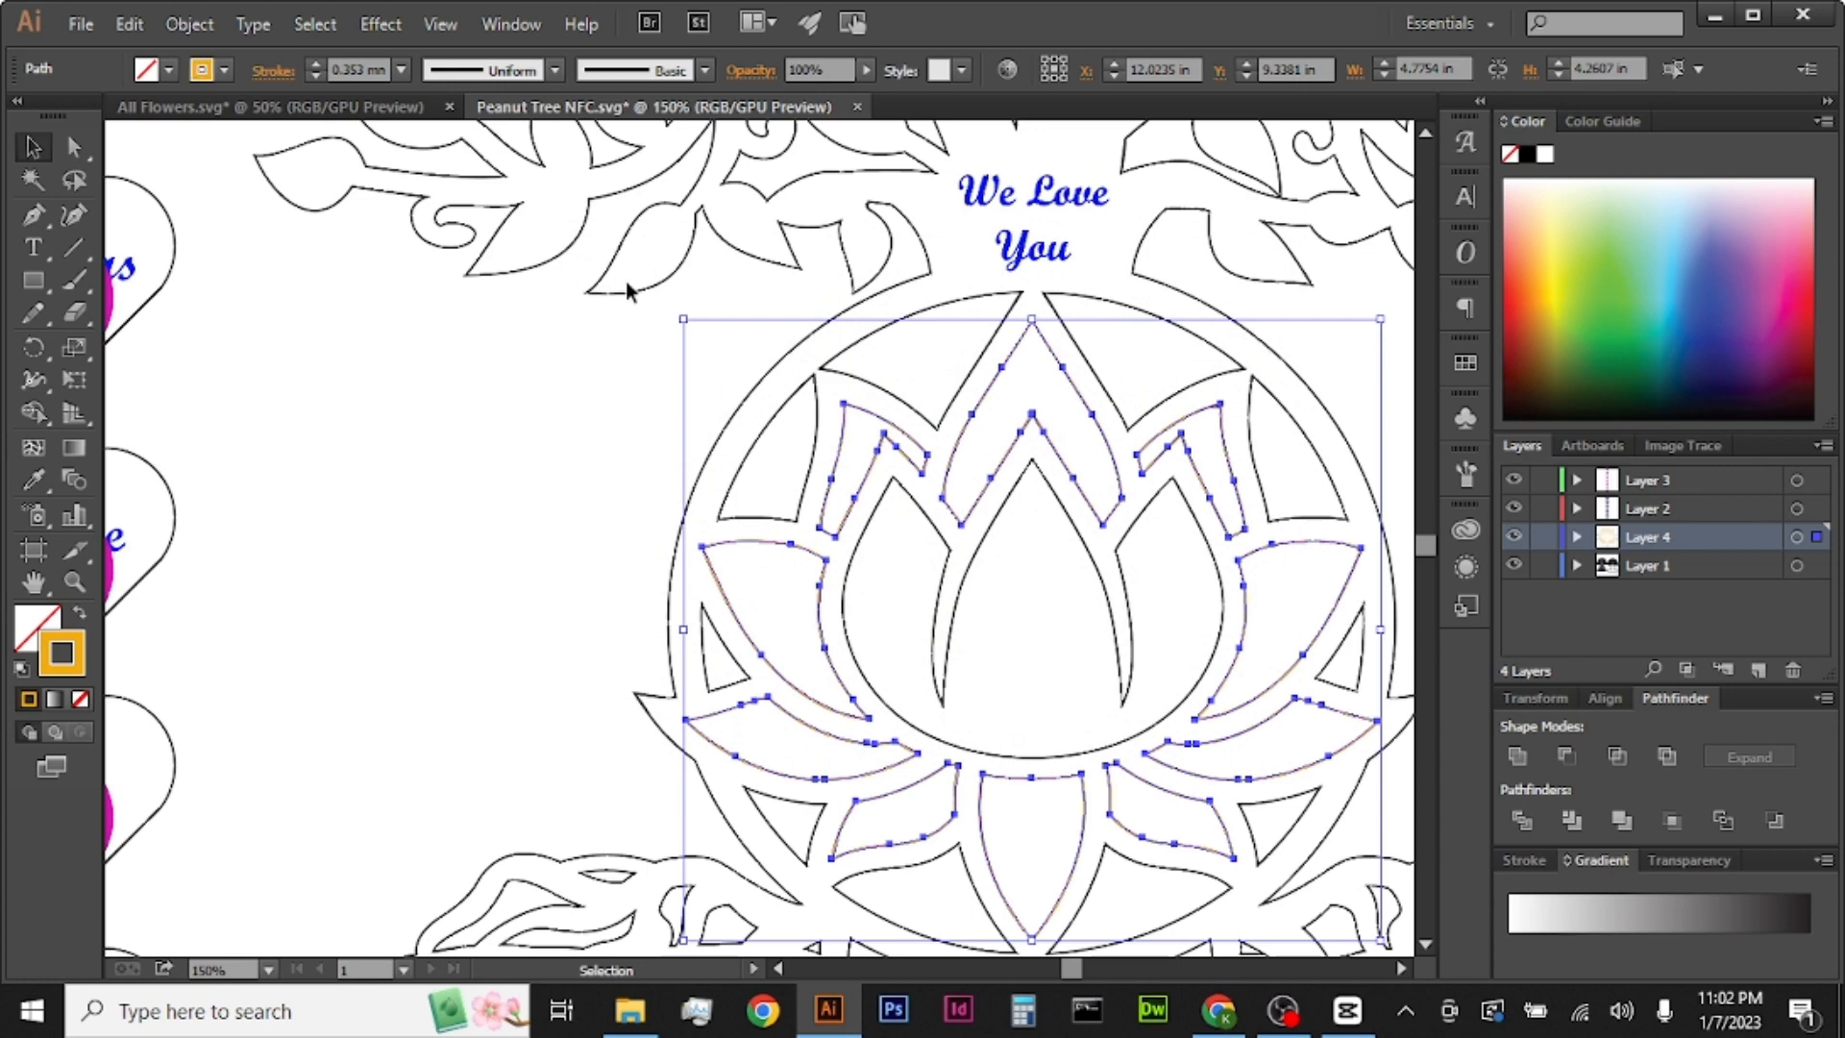
# Step: Offset the copied orange petal outlines outward by 0.07 in with miter joins, previewing the result before applying it
pyautogui.click(253, 24)
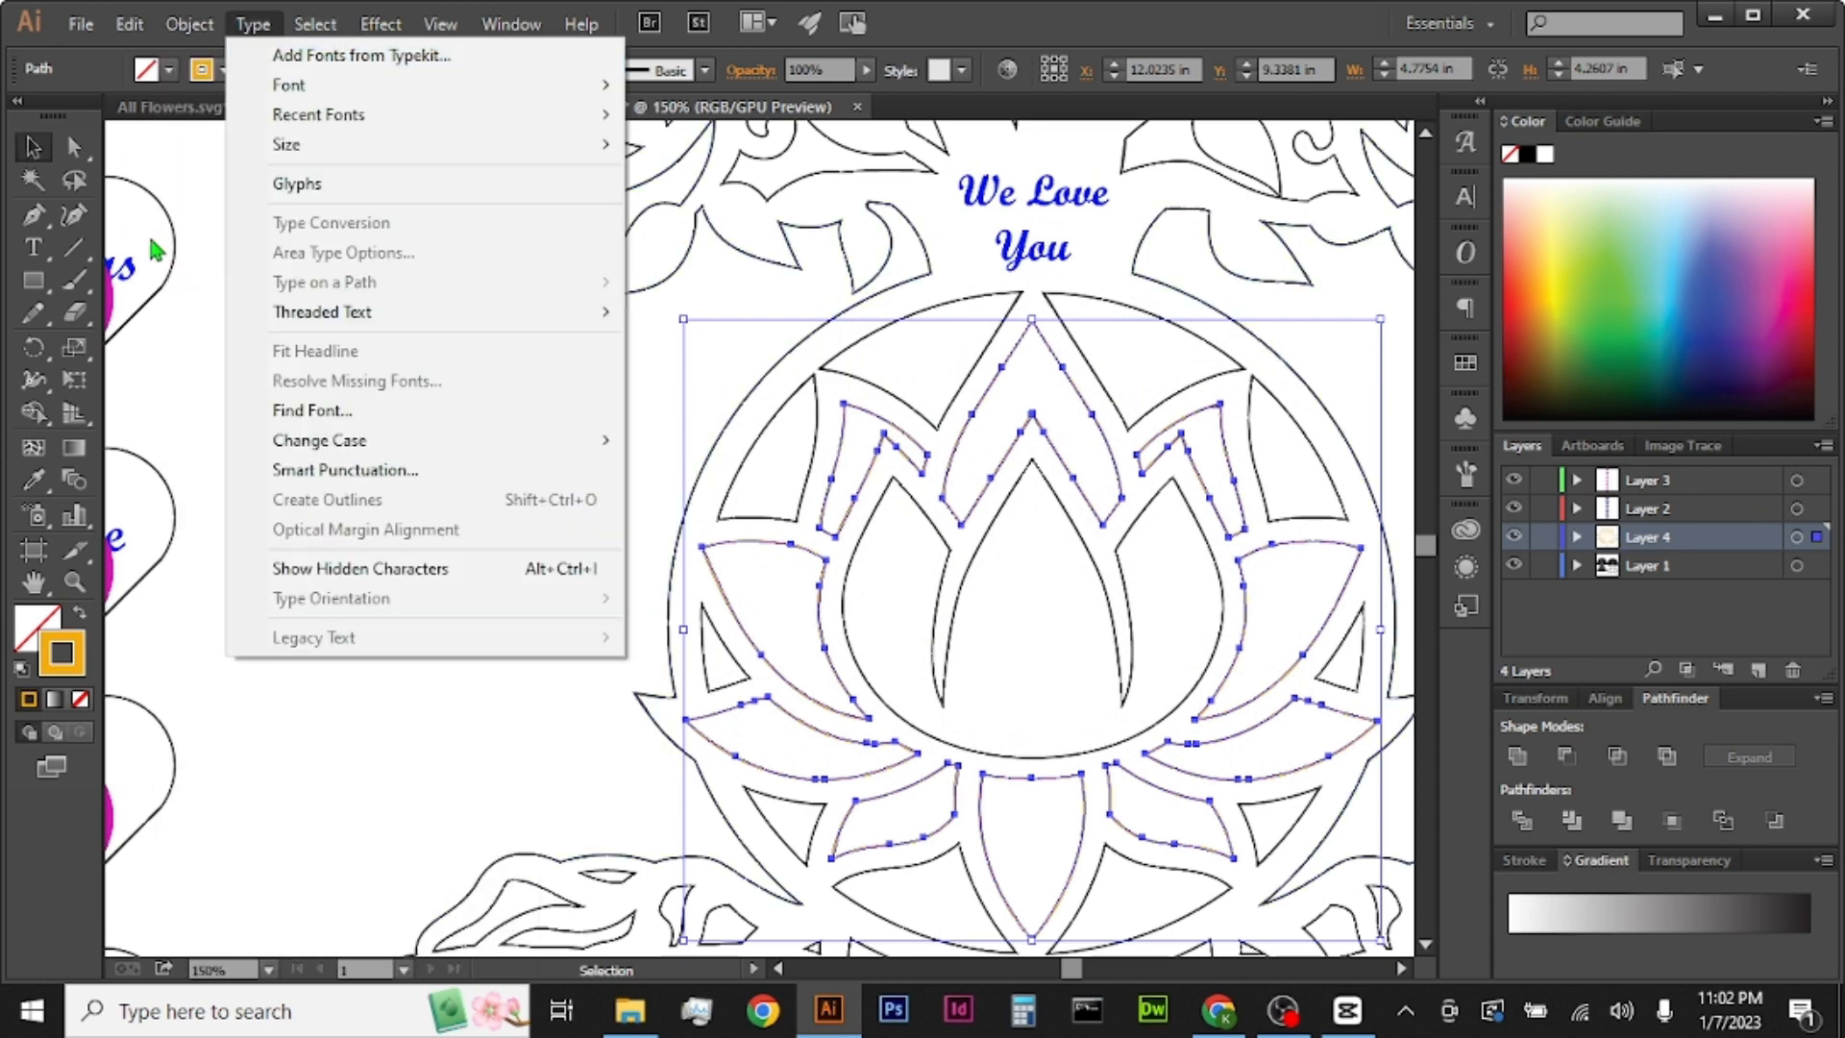
pyautogui.moveTo(384, 568)
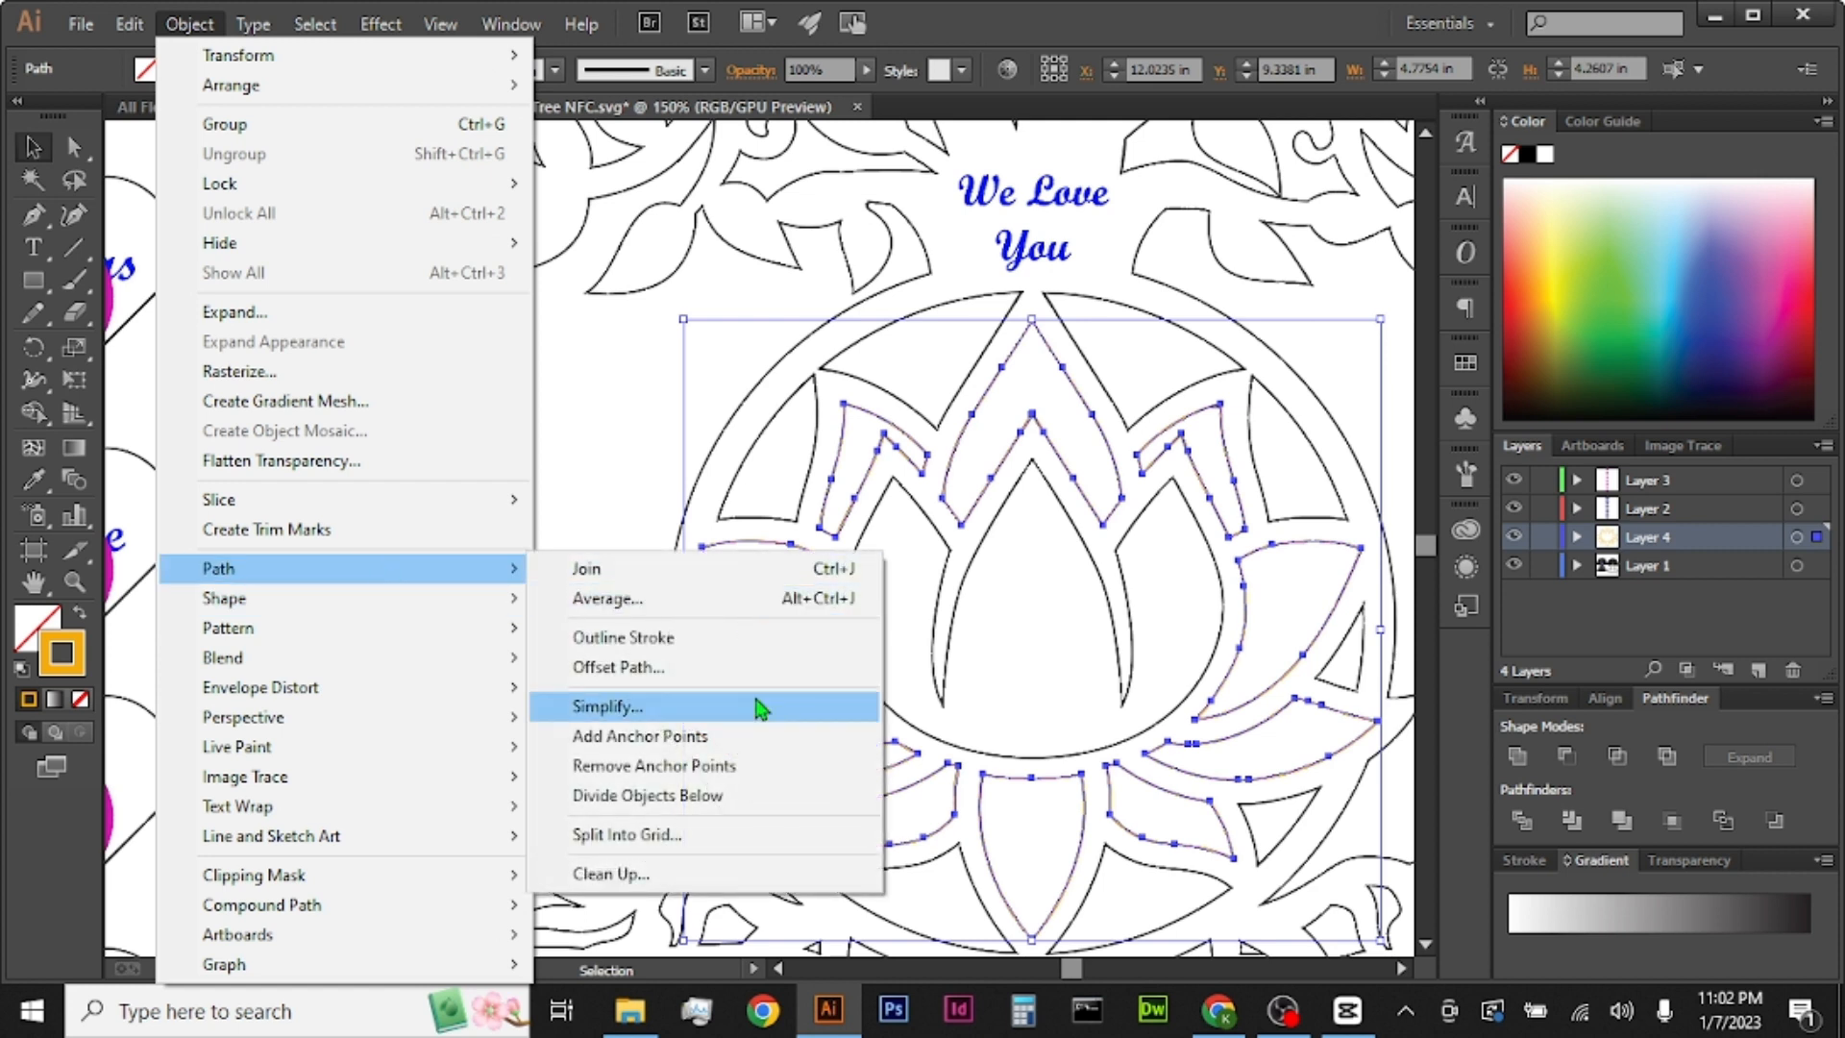
pyautogui.click(735, 669)
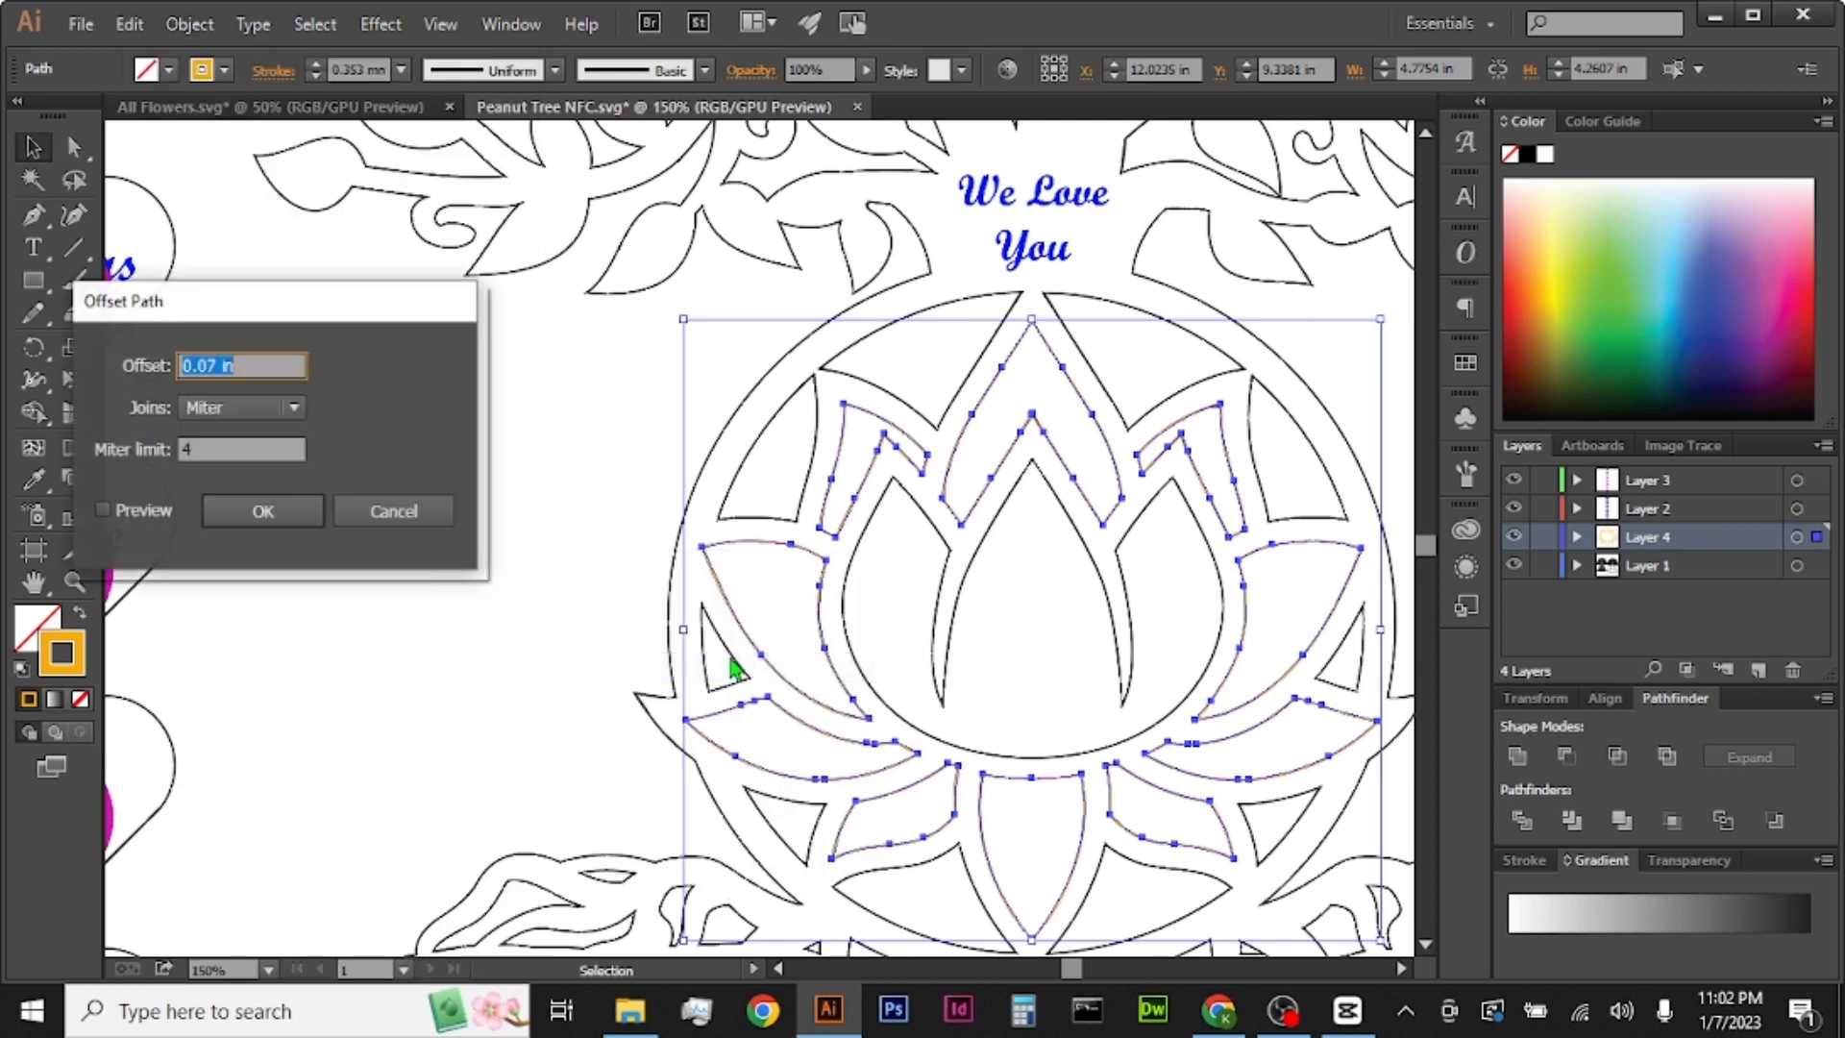
pyautogui.click(103, 511)
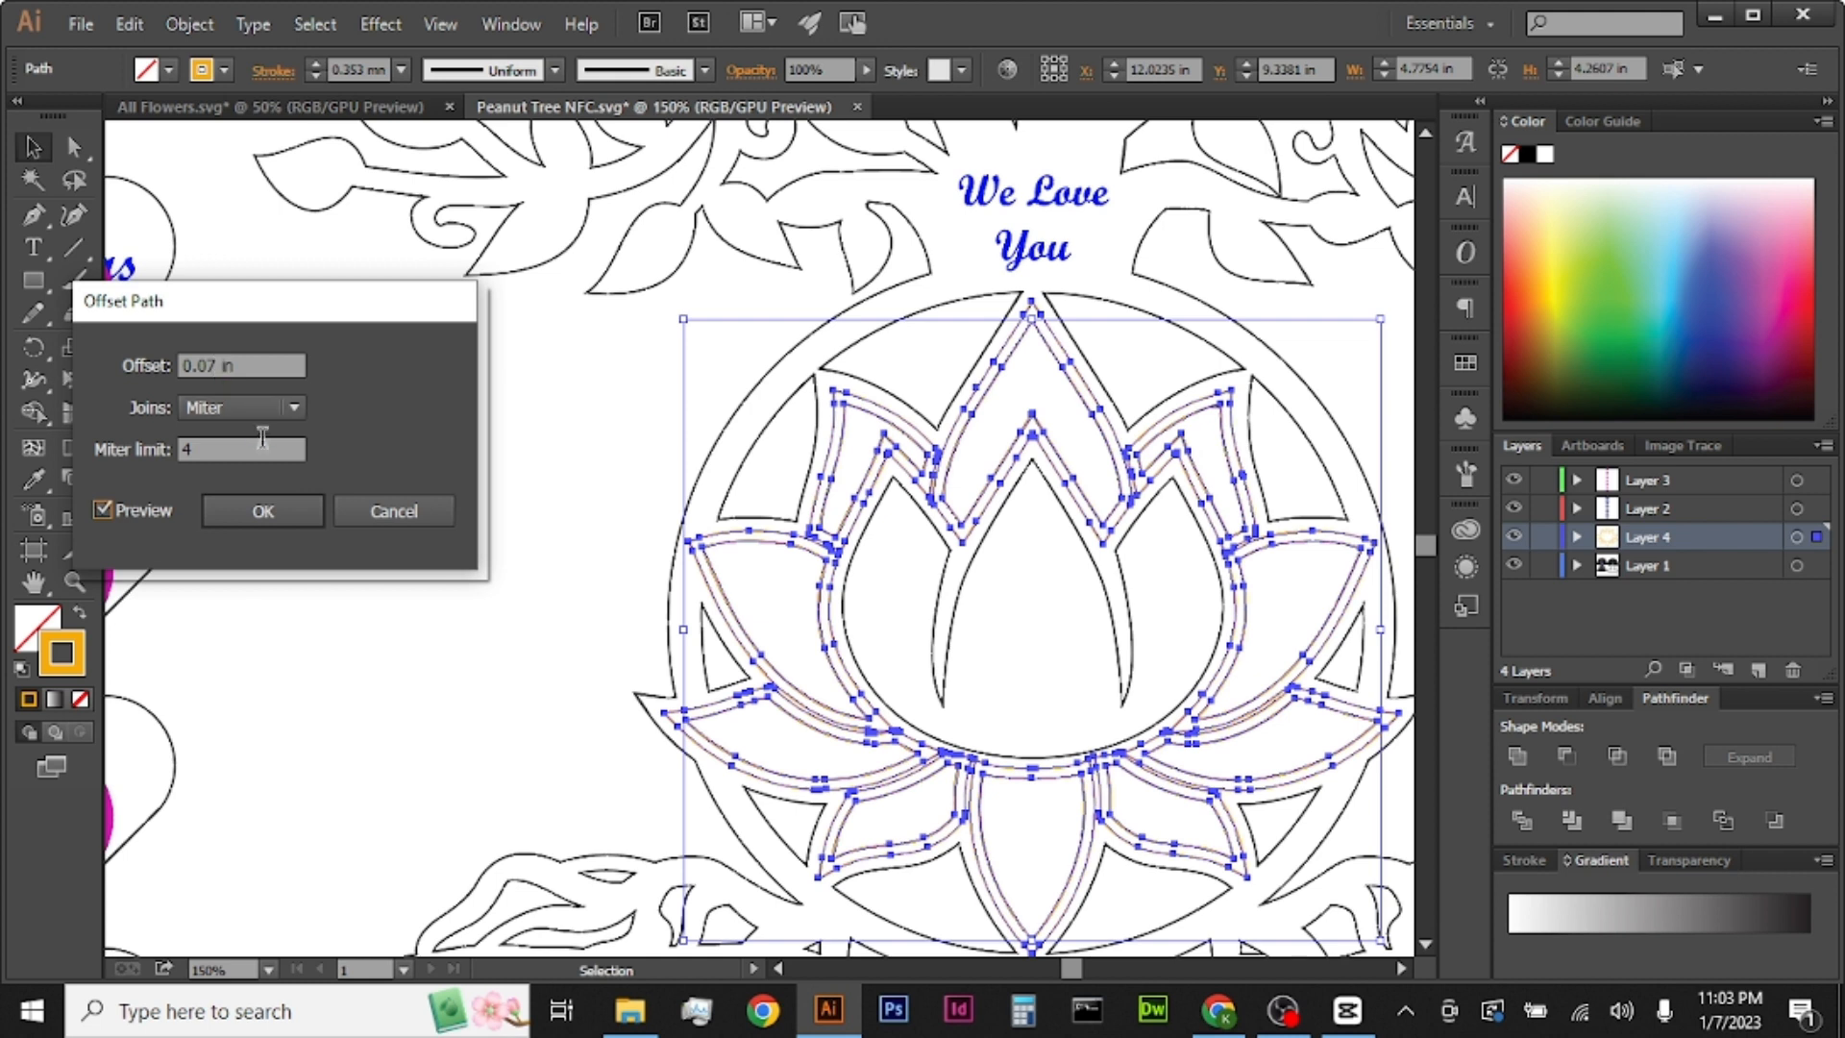
pyautogui.click(259, 509)
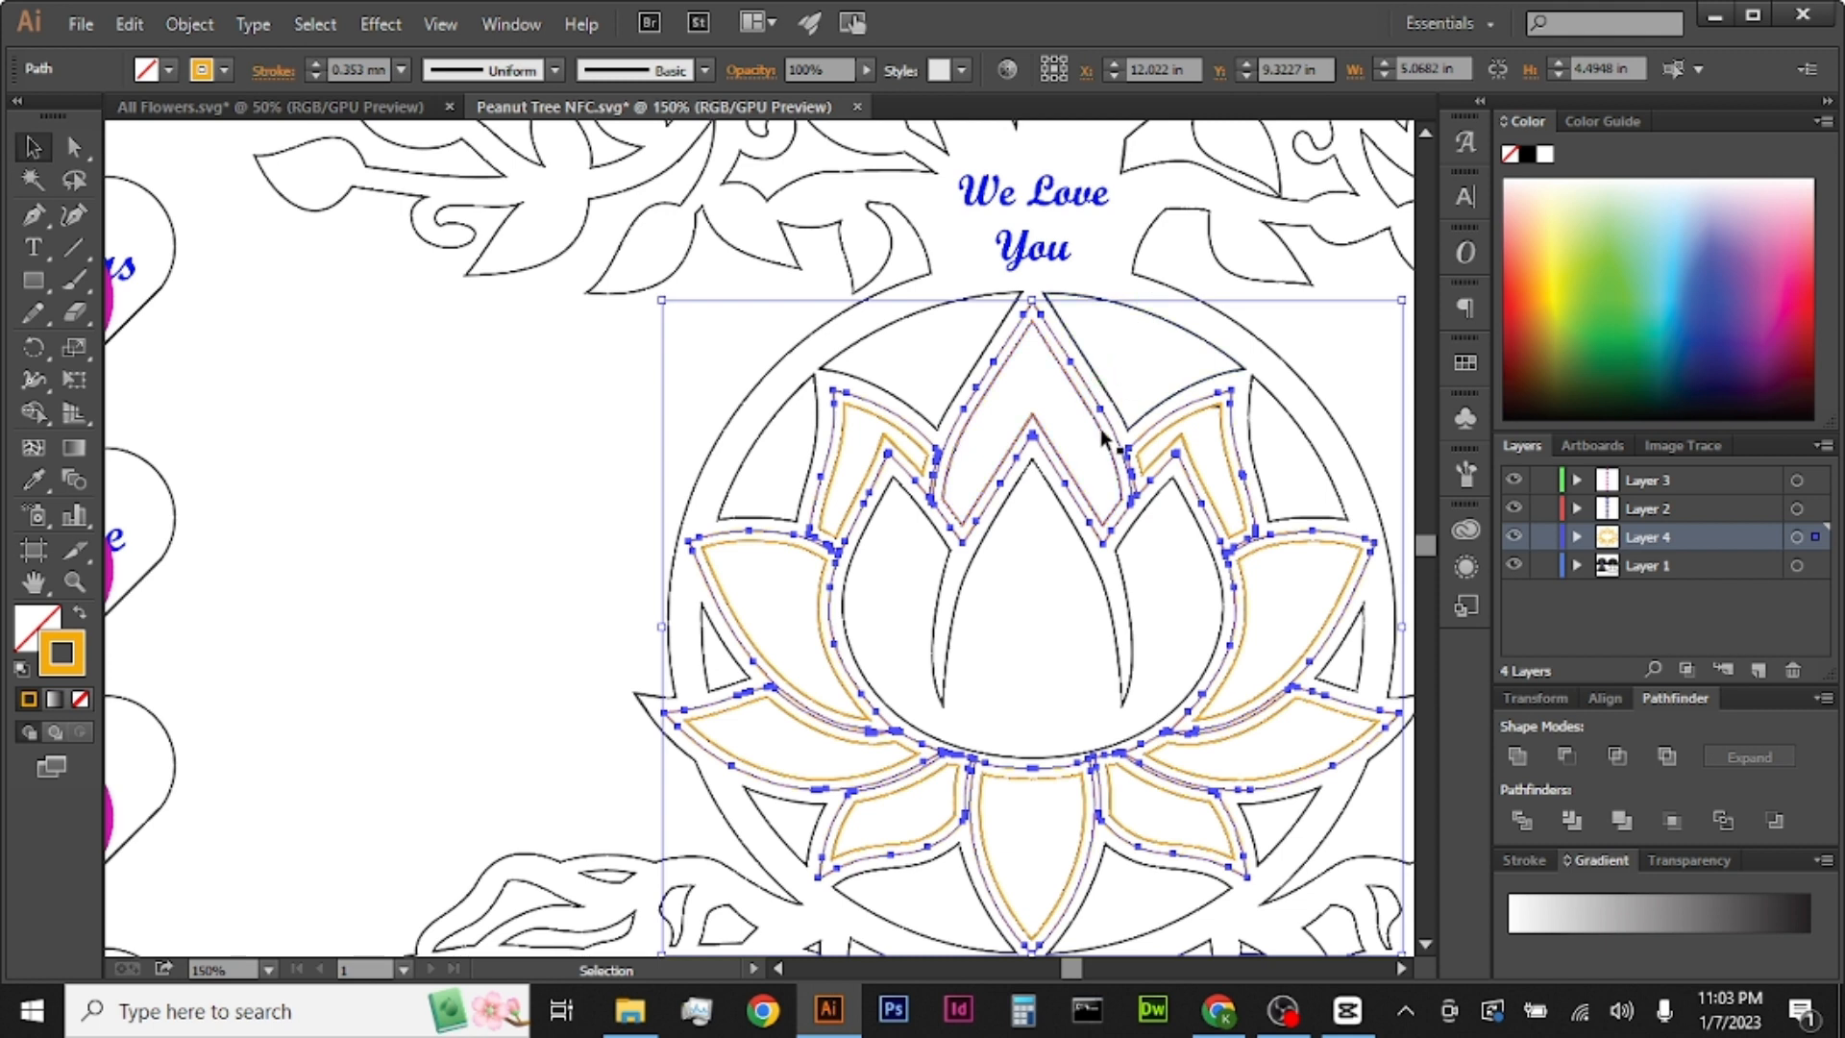
# Step: Select all petal outlines on Layer 4, unite the original and offset shapes, and clear the selection
pyautogui.click(1795, 540)
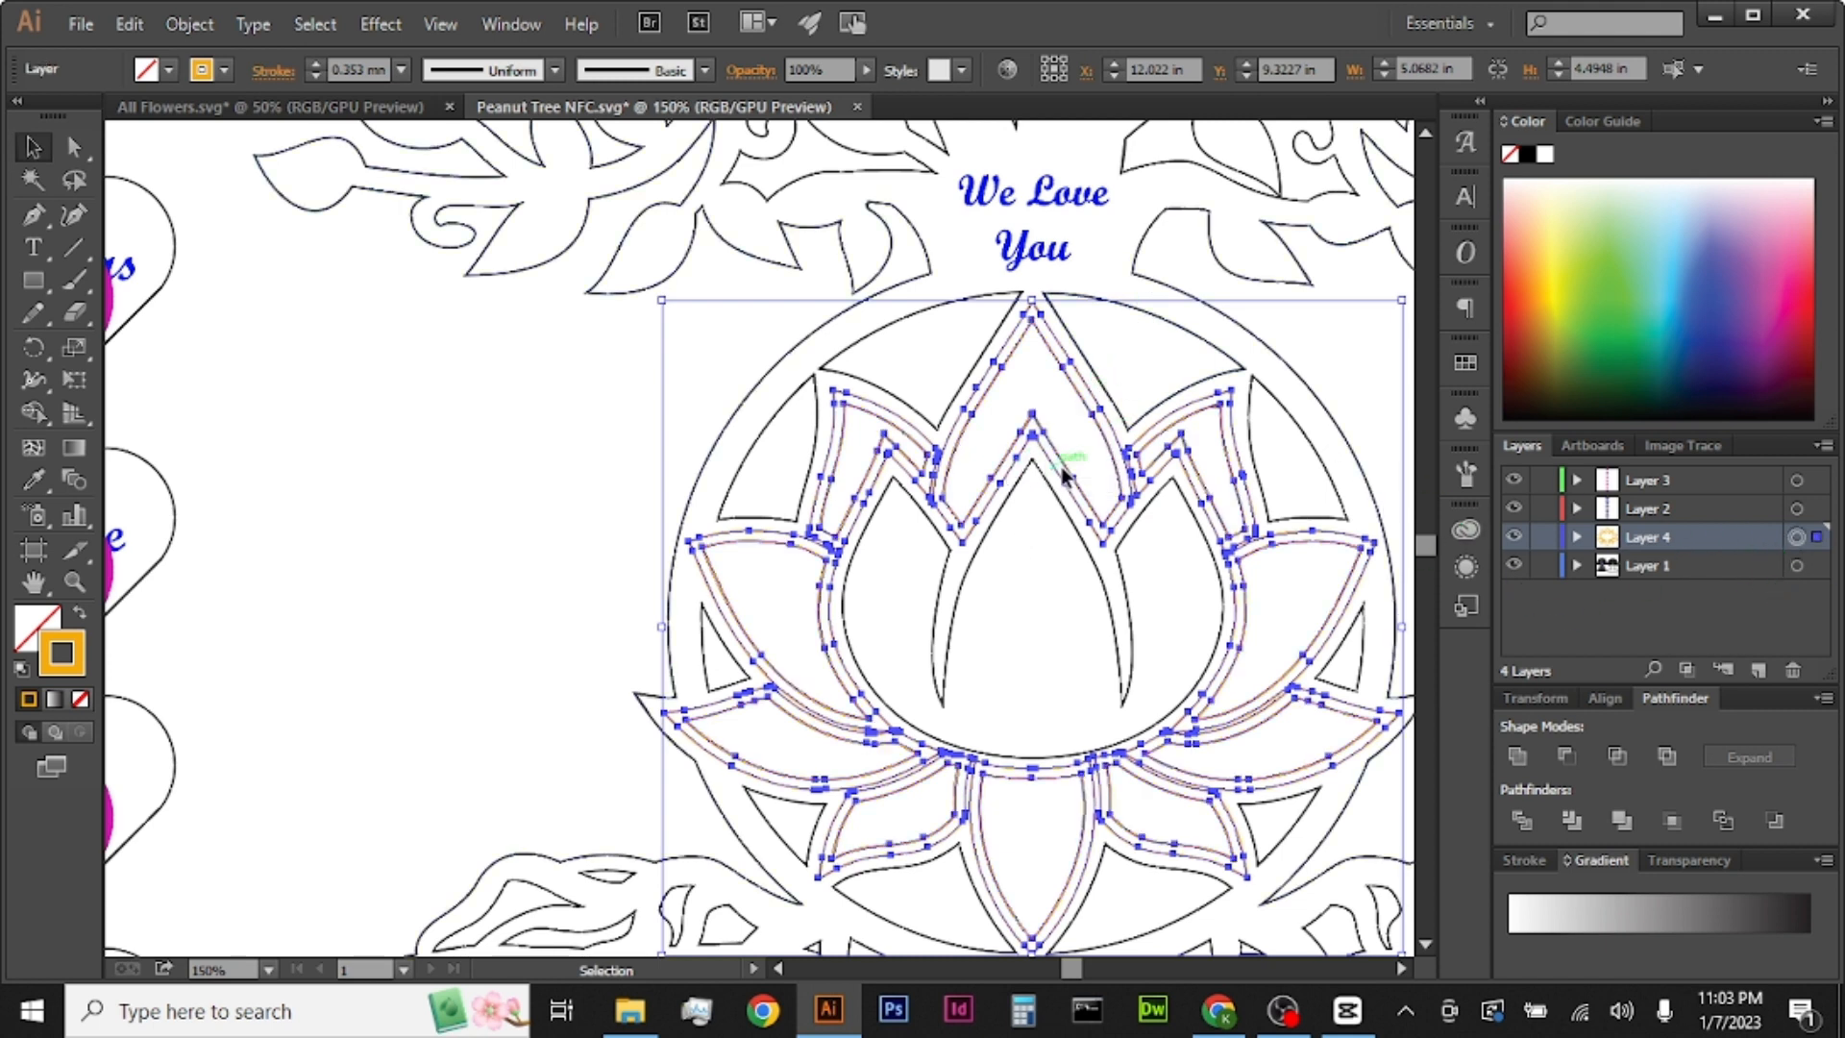
pyautogui.click(1518, 756)
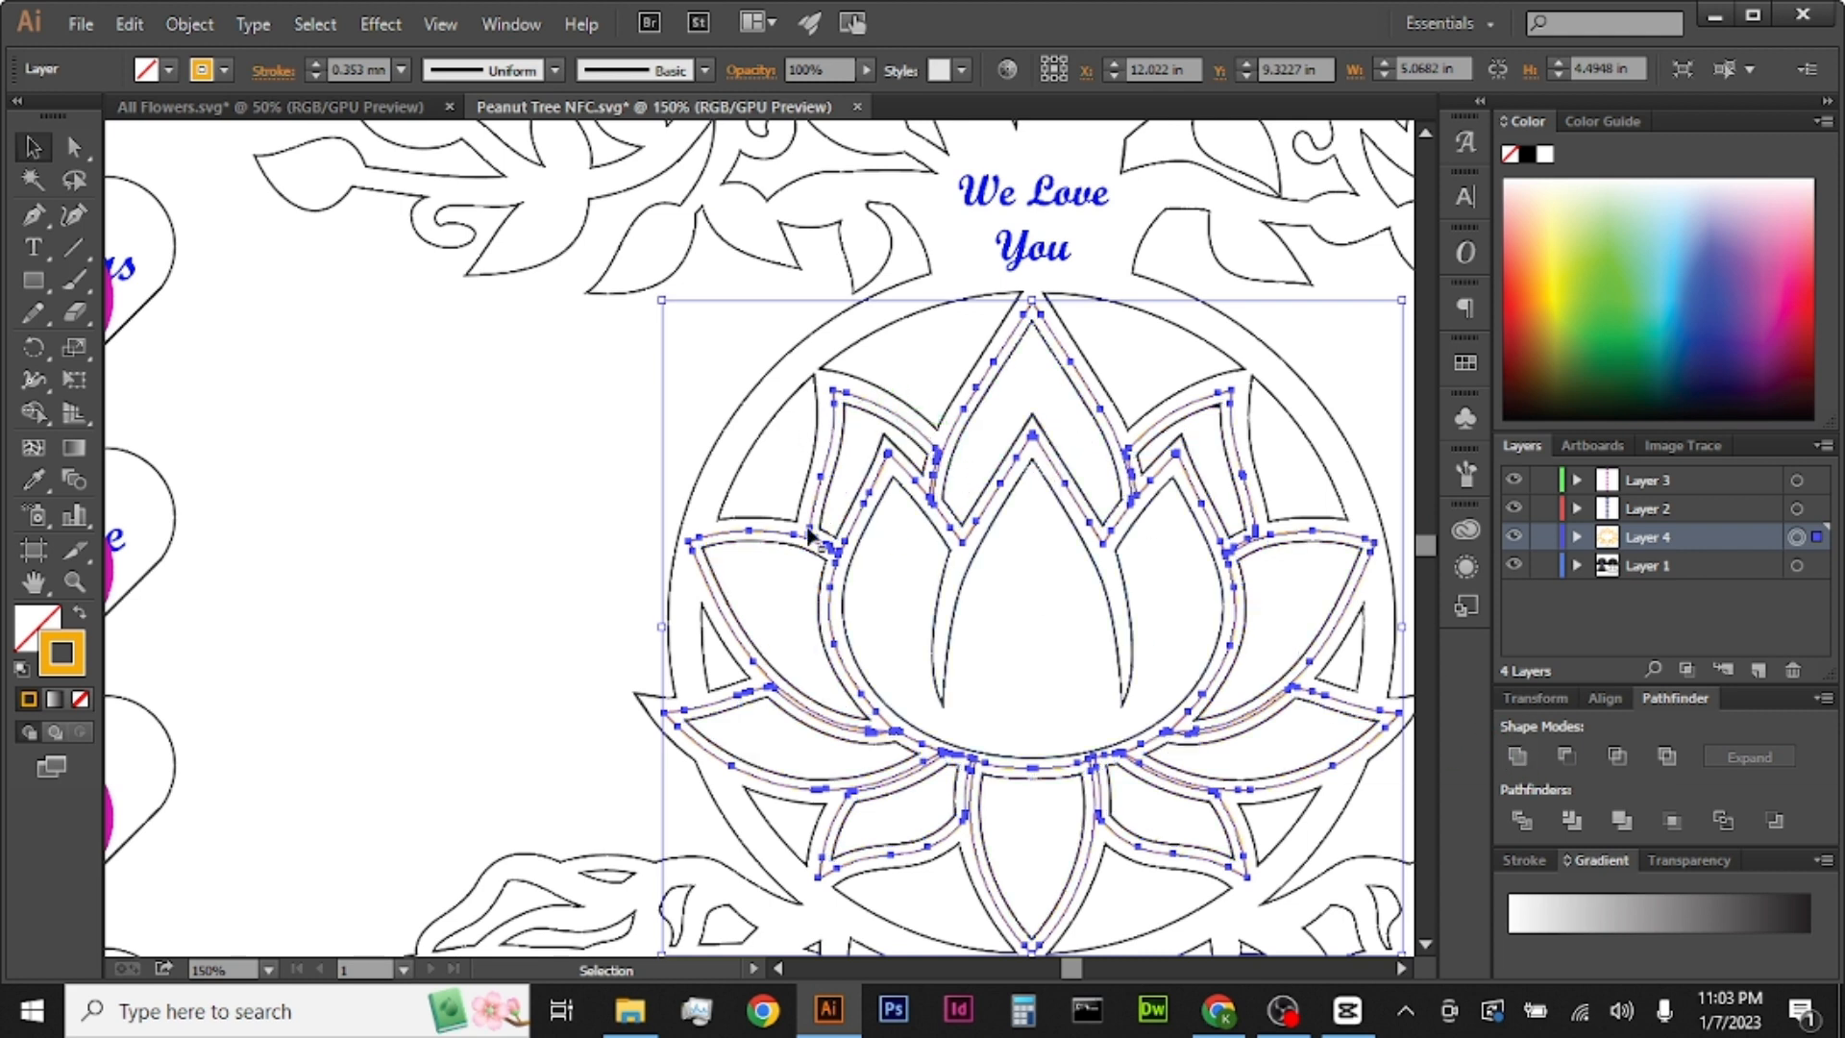
pyautogui.click(544, 488)
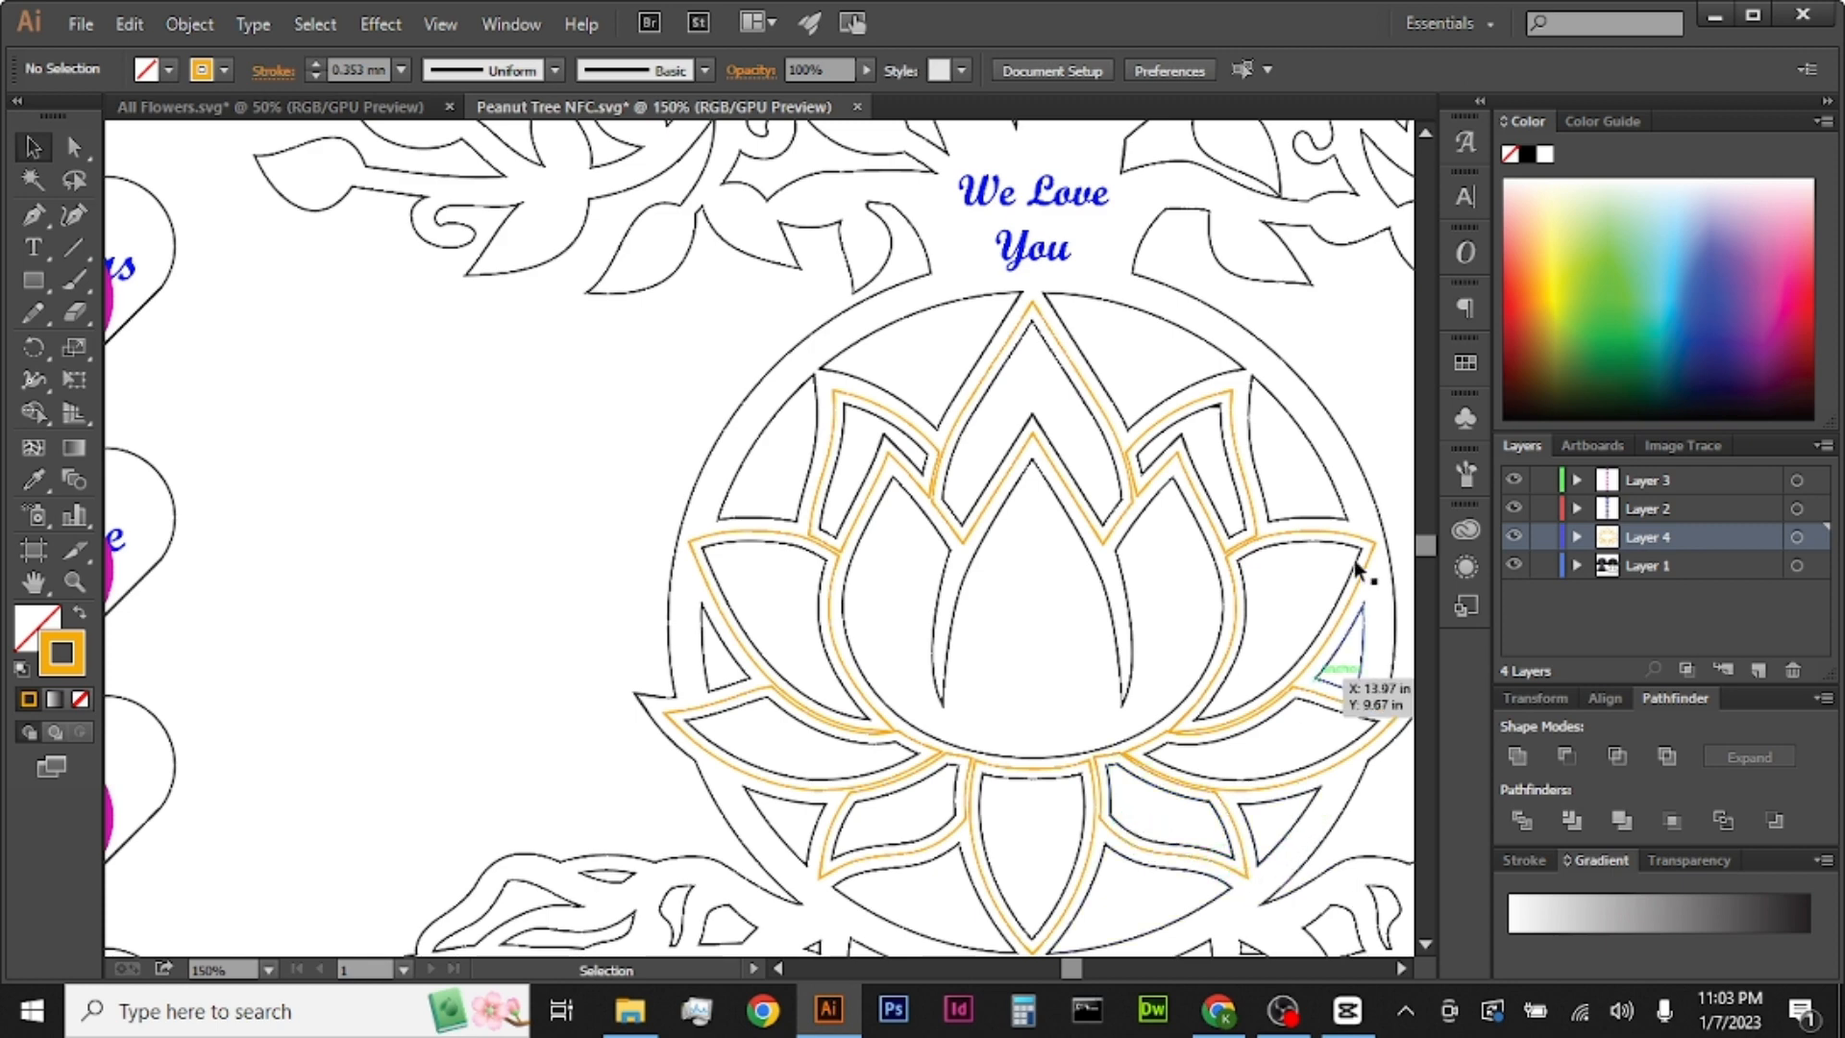
# Step: Move the backing tree with the green circle over the PEANUT tree and align their outlines exactly
pyautogui.click(1403, 969)
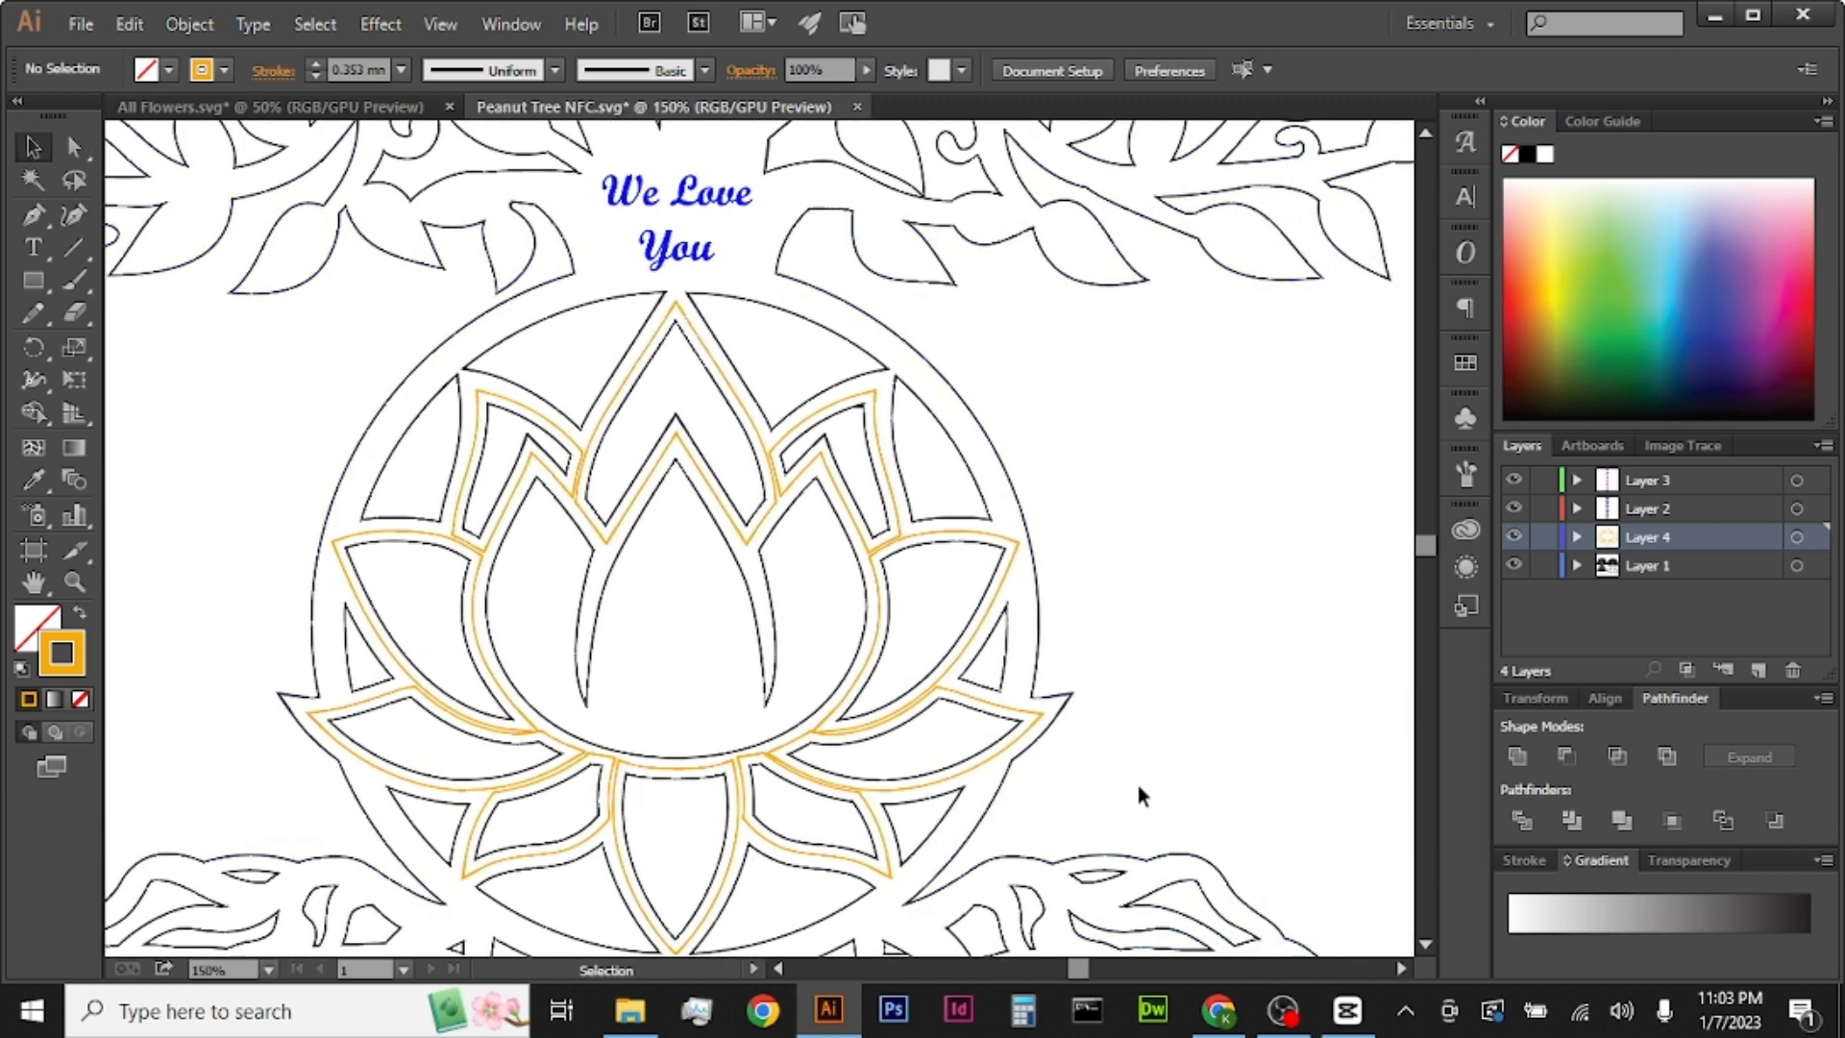
pyautogui.scroll(-3, 1138, 786)
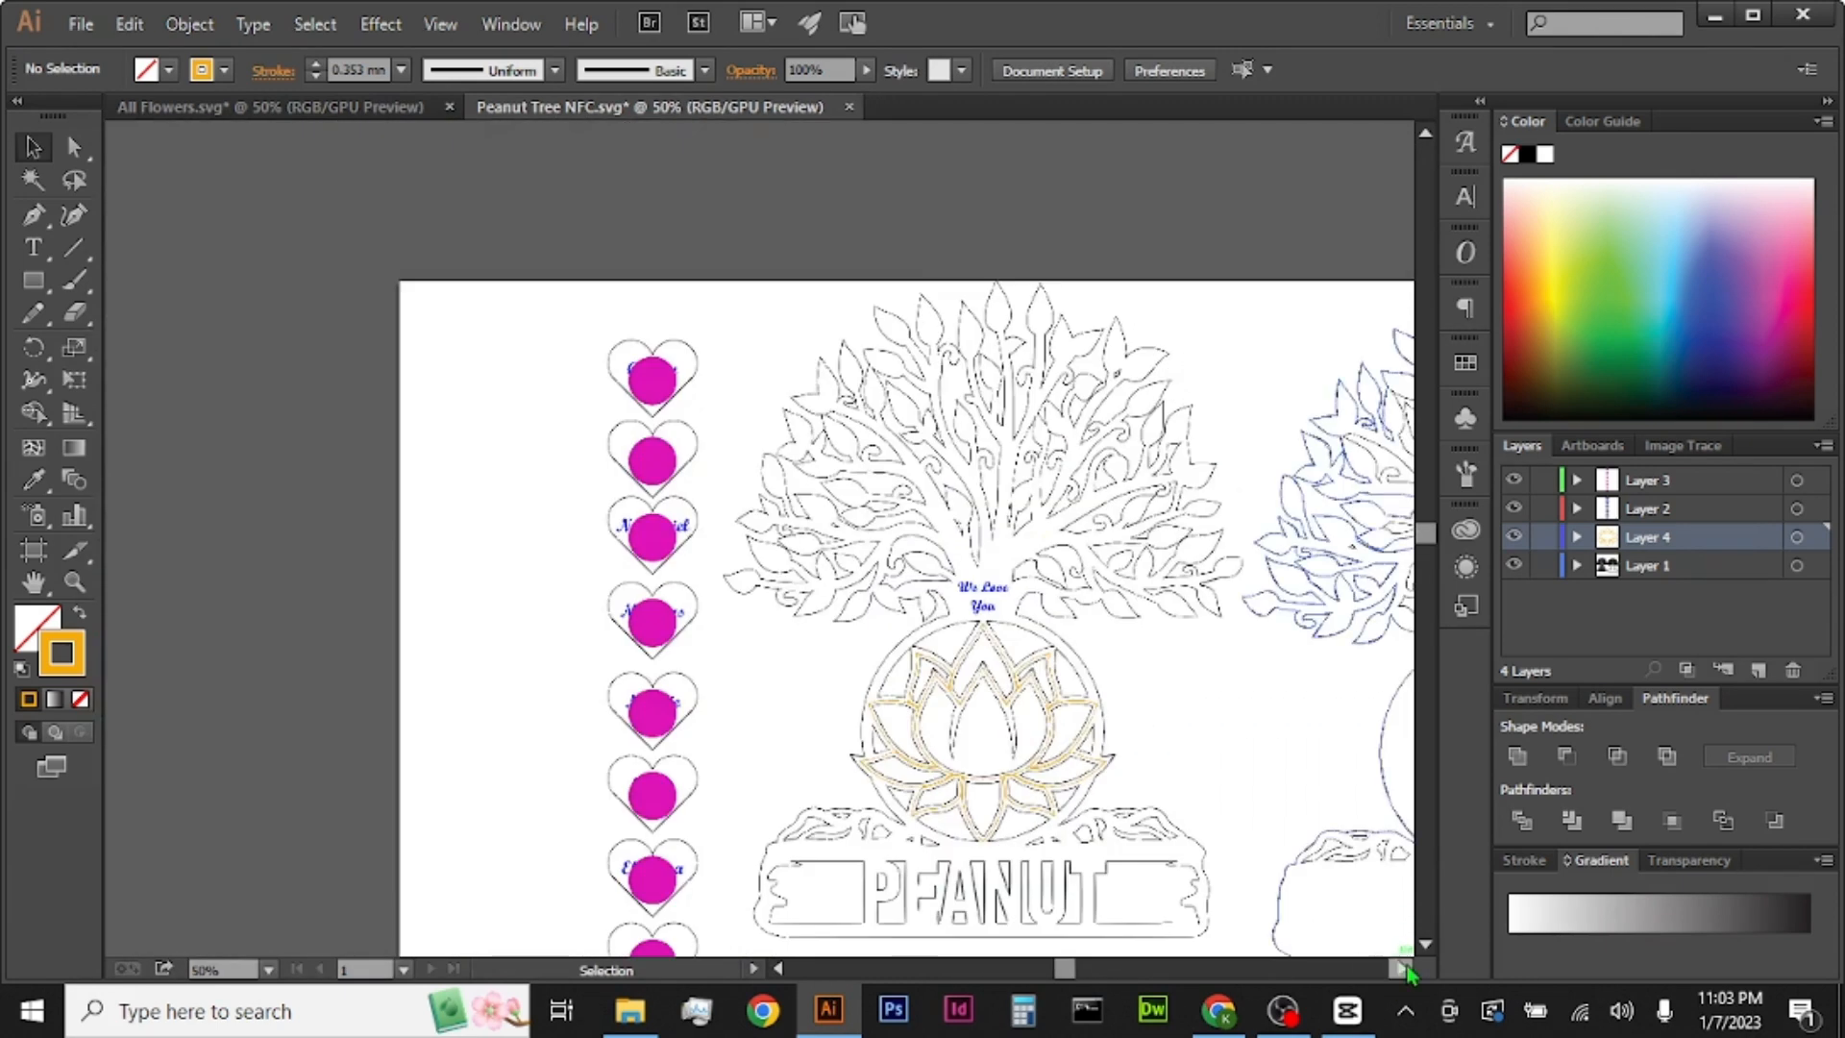
pyautogui.click(1402, 969)
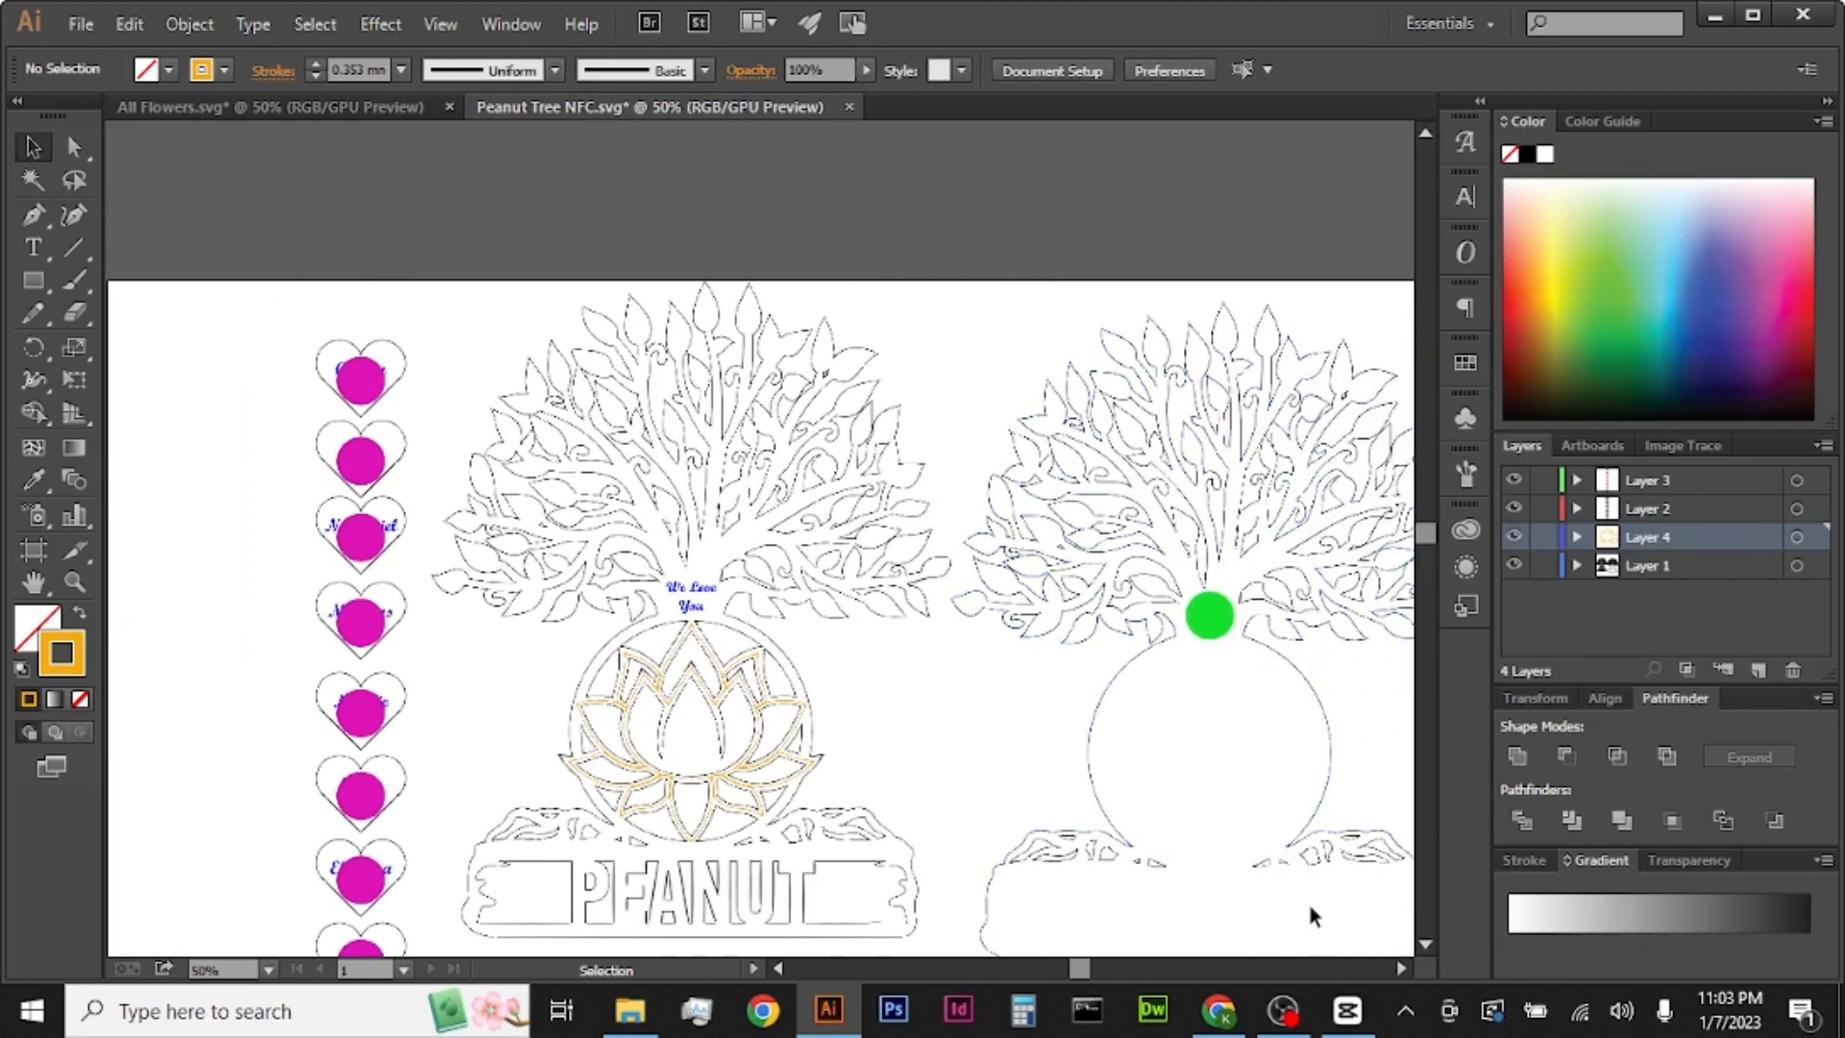
pyautogui.moveTo(1035, 352); pyautogui.dragTo(1344, 750)
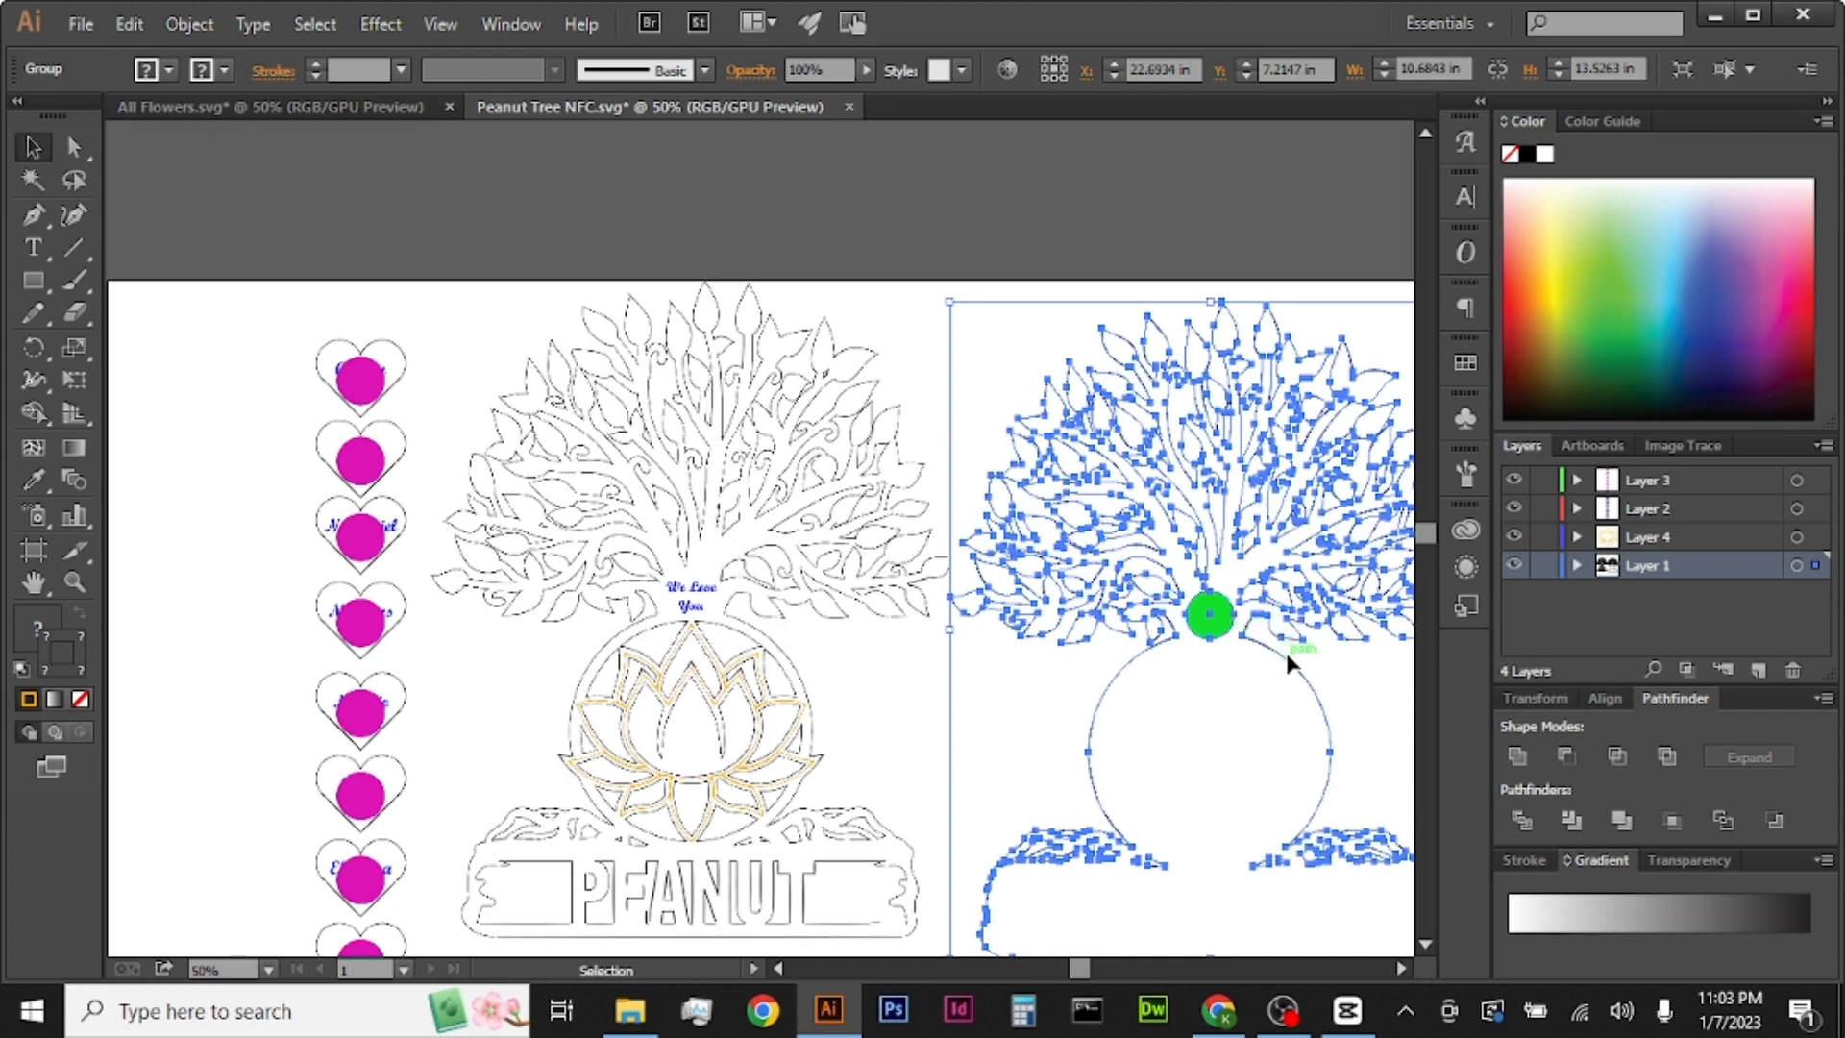
pyautogui.moveTo(1288, 663); pyautogui.dragTo(767, 642)
pyautogui.scroll(6, 451, 852)
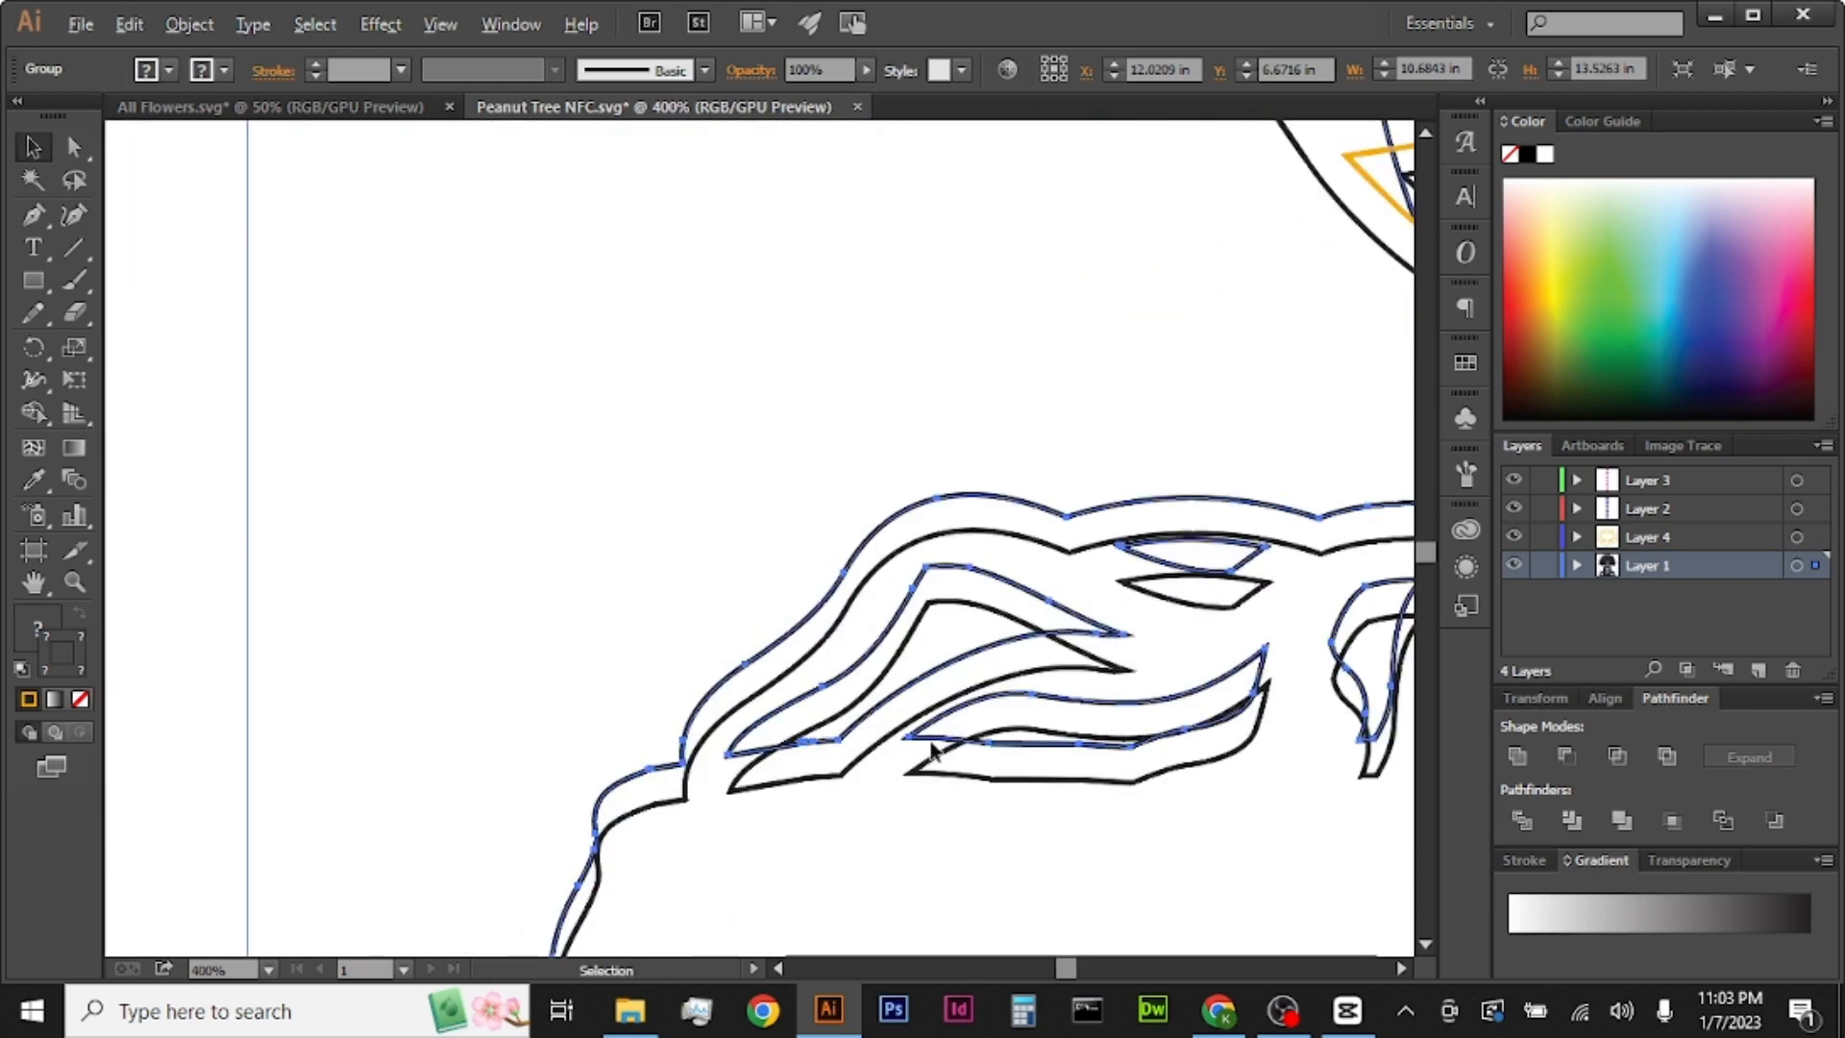
pyautogui.moveTo(1141, 573); pyautogui.dragTo(1146, 603)
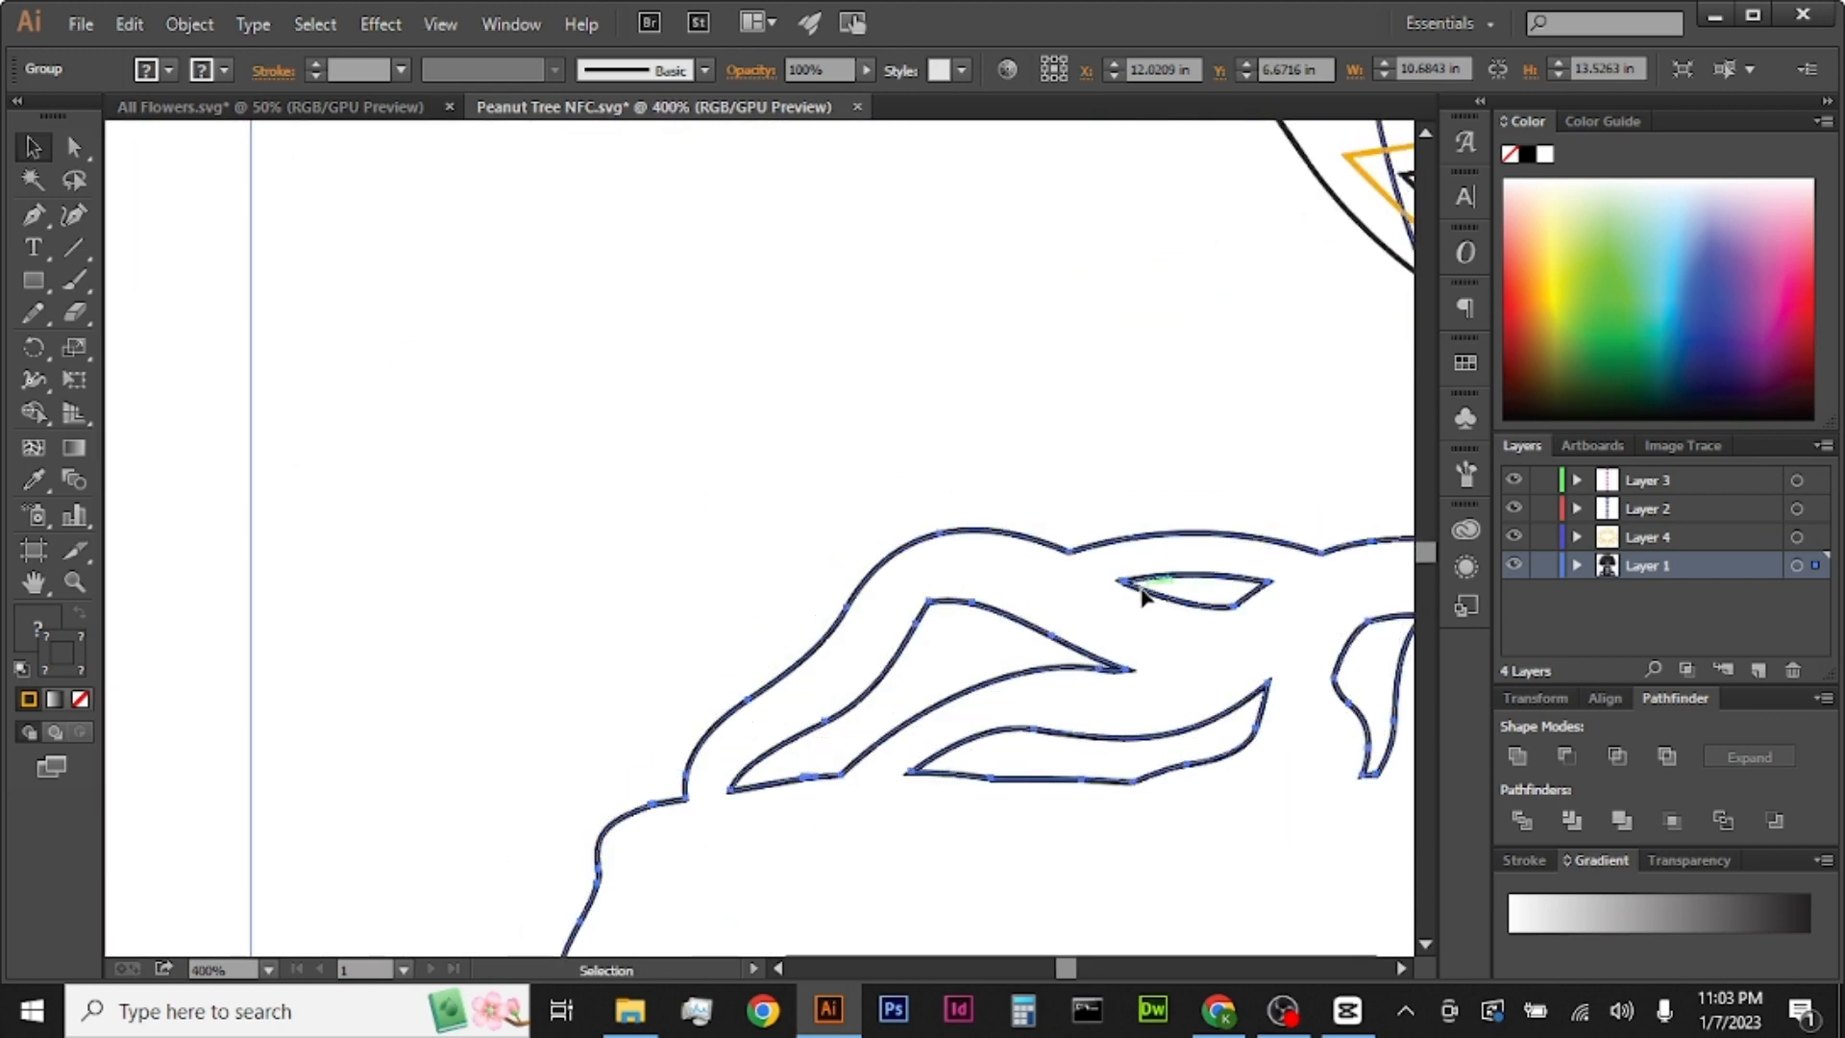
pyautogui.scroll(5, 1165, 591)
pyautogui.moveTo(1081, 344)
pyautogui.mouseDown()
pyautogui.moveTo(1080, 297)
pyautogui.moveTo(1091, 346)
pyautogui.moveTo(1073, 356)
pyautogui.mouseUp()
pyautogui.scroll(-7, 1034, 481)
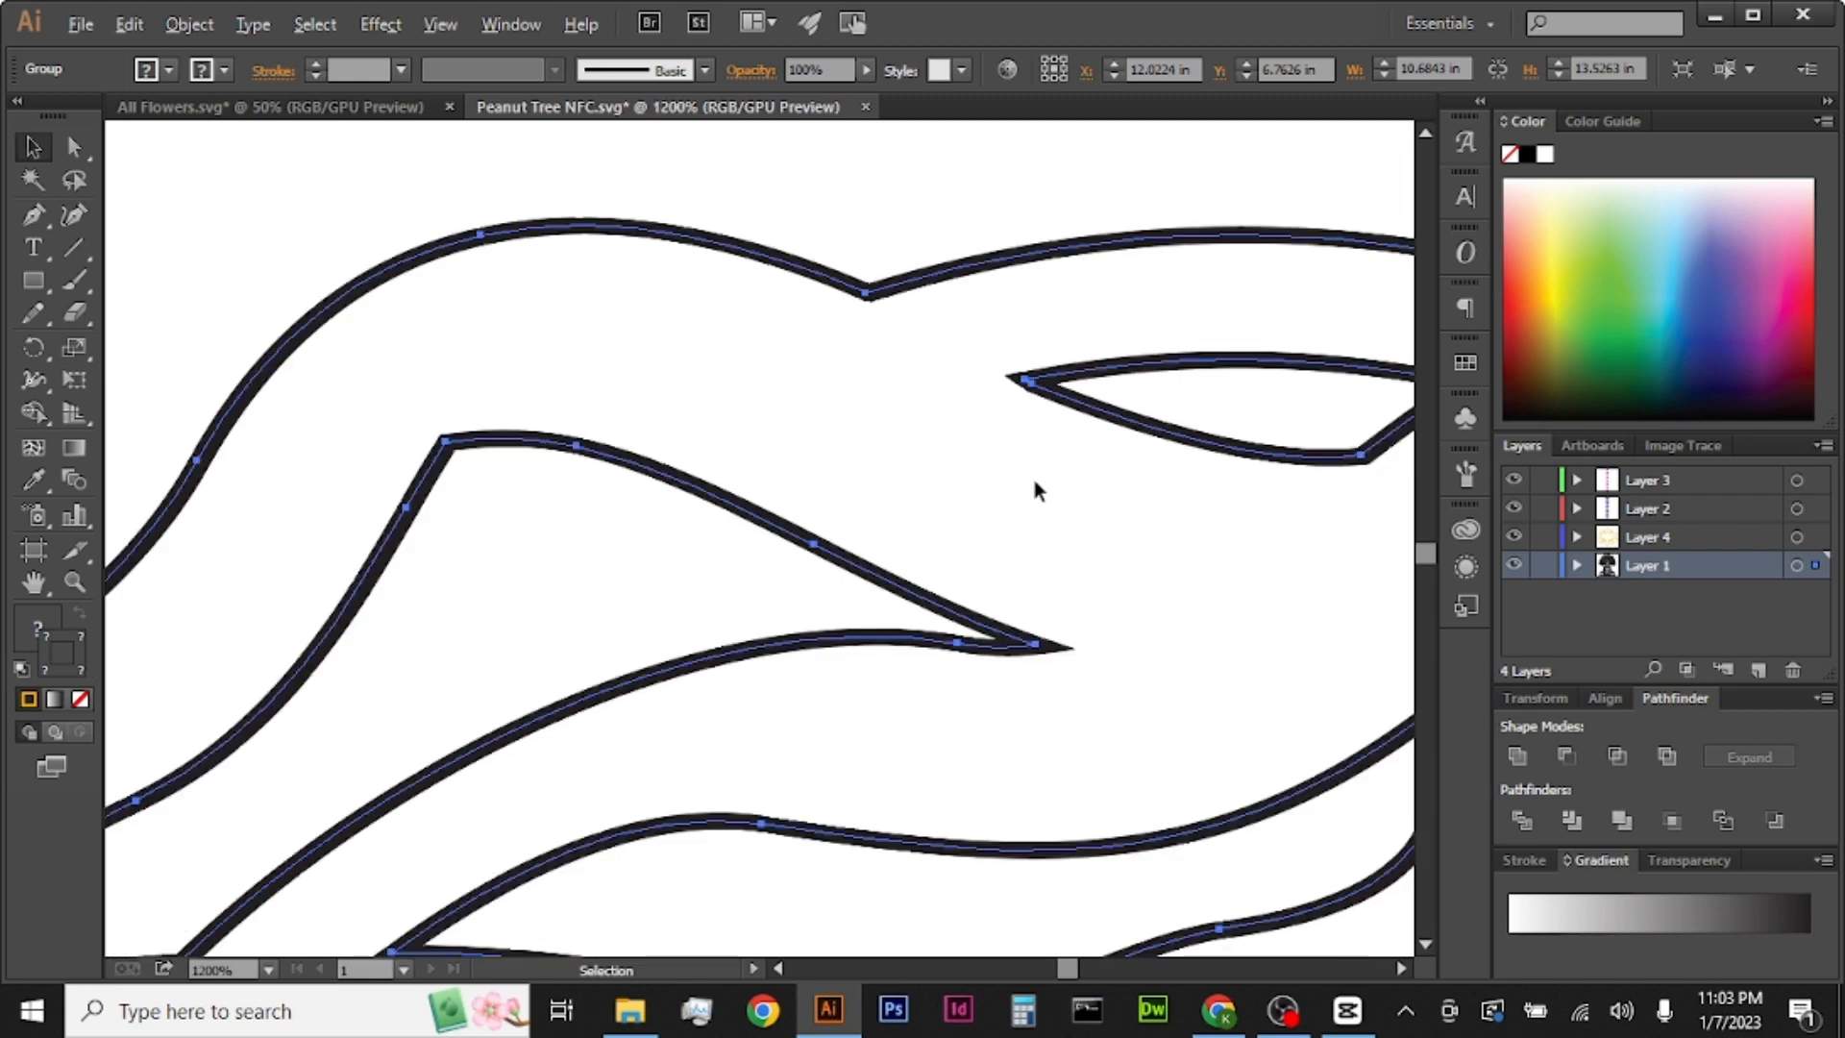
# Step: Add the Layer 4 petals to the backing tree selection and move both together back beside the PEANUT tree
pyautogui.scroll(-2, 1034, 485)
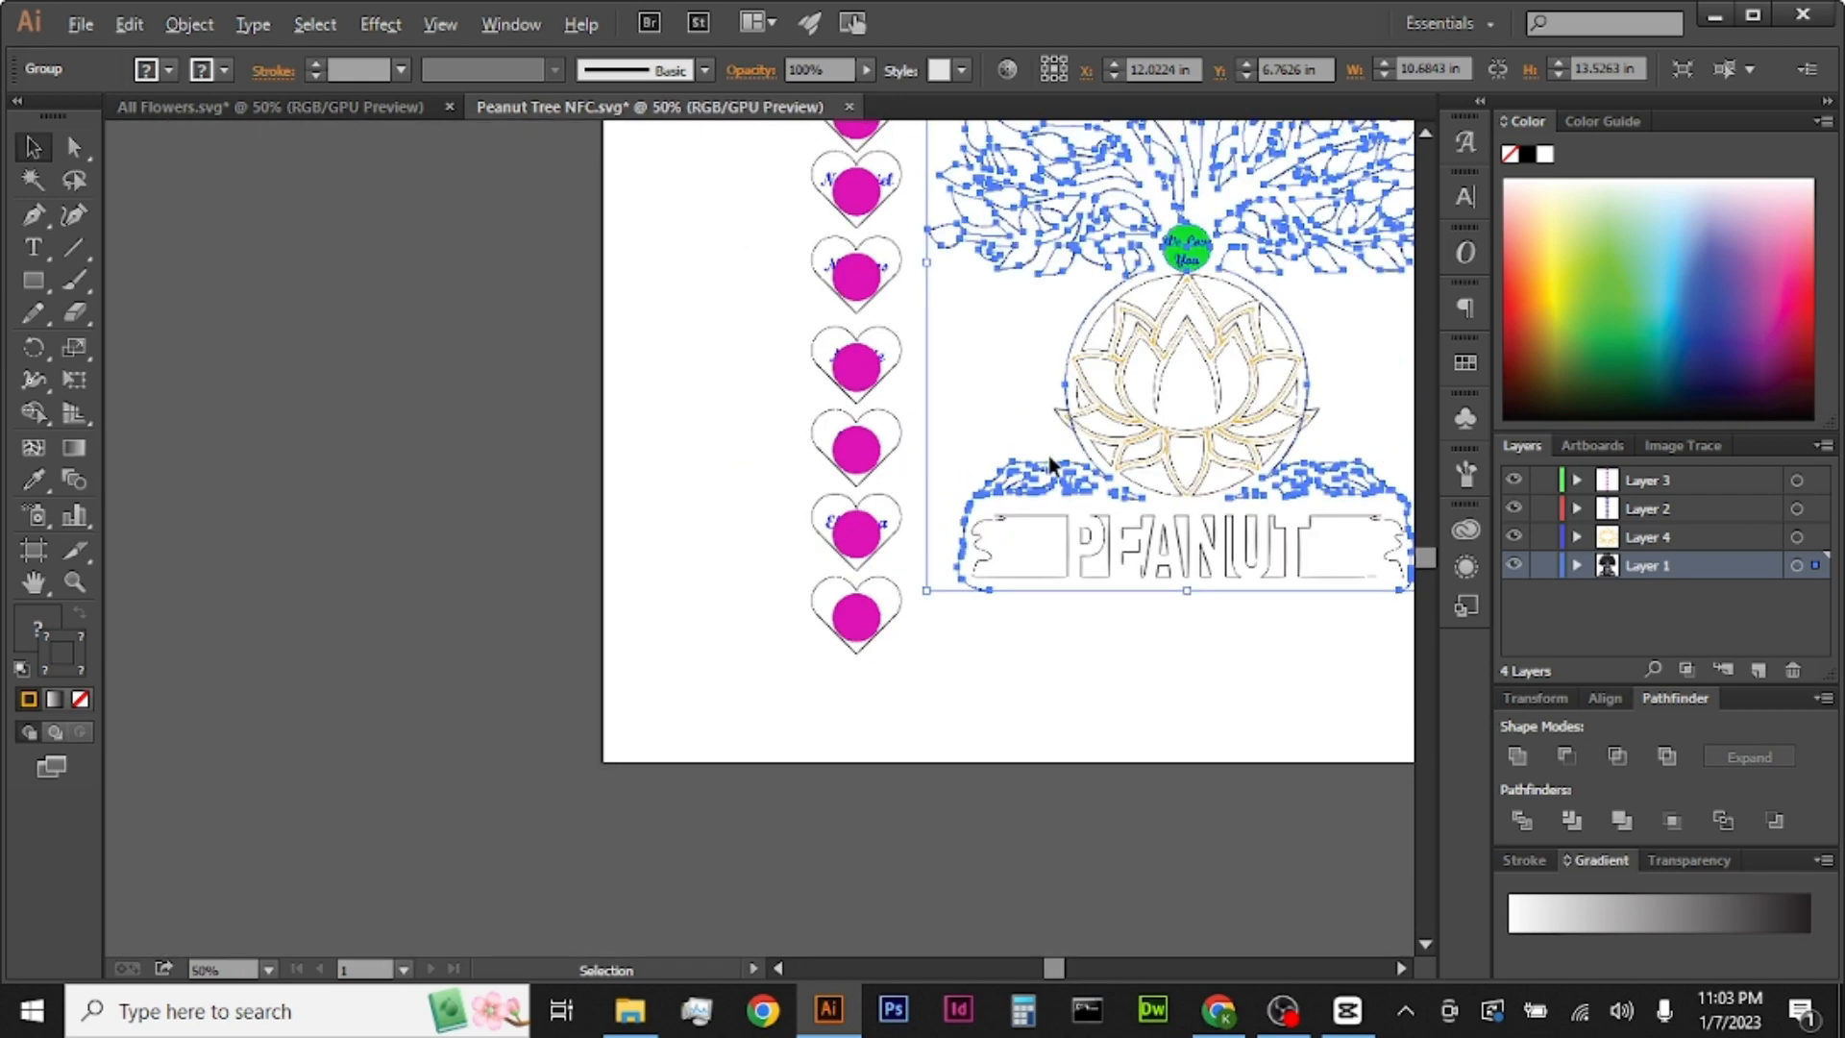
pyautogui.scroll(1, 1326, 346)
pyautogui.scroll(1, 1327, 346)
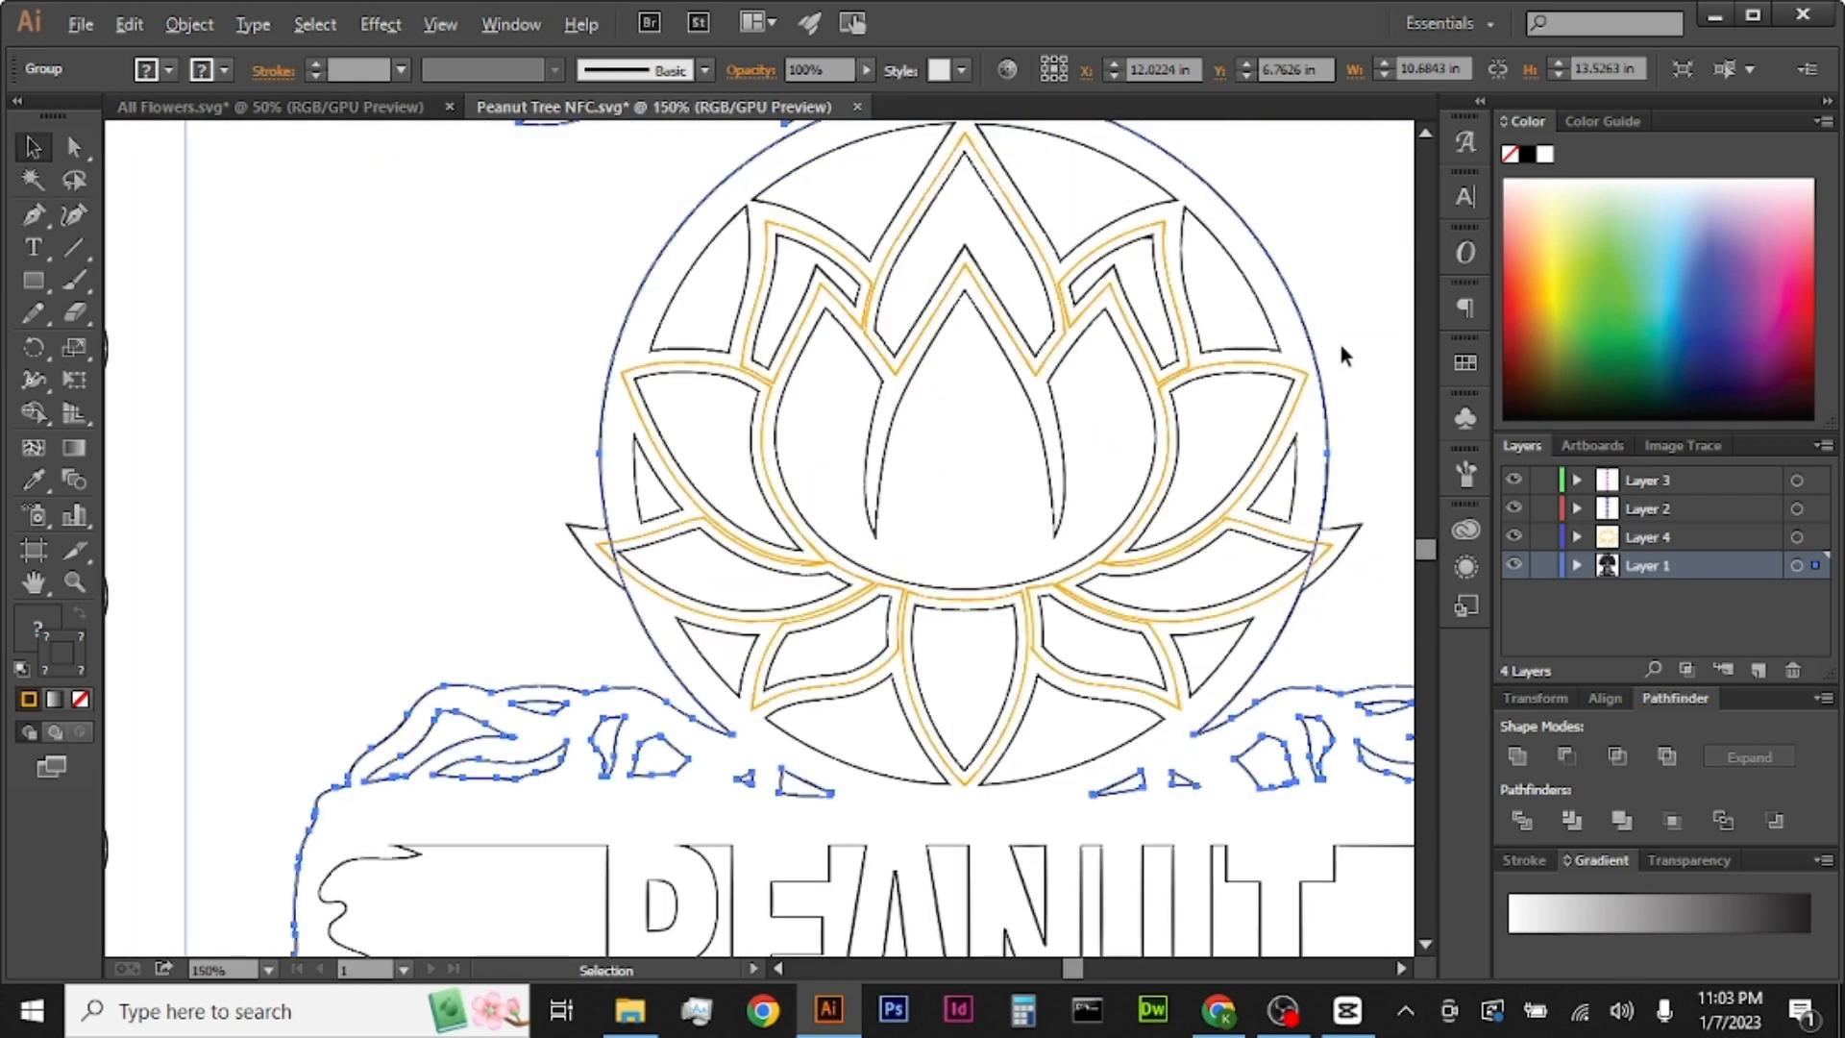
pyautogui.keyDown('shift'); pyautogui.click(1797, 537); pyautogui.keyUp('shift')
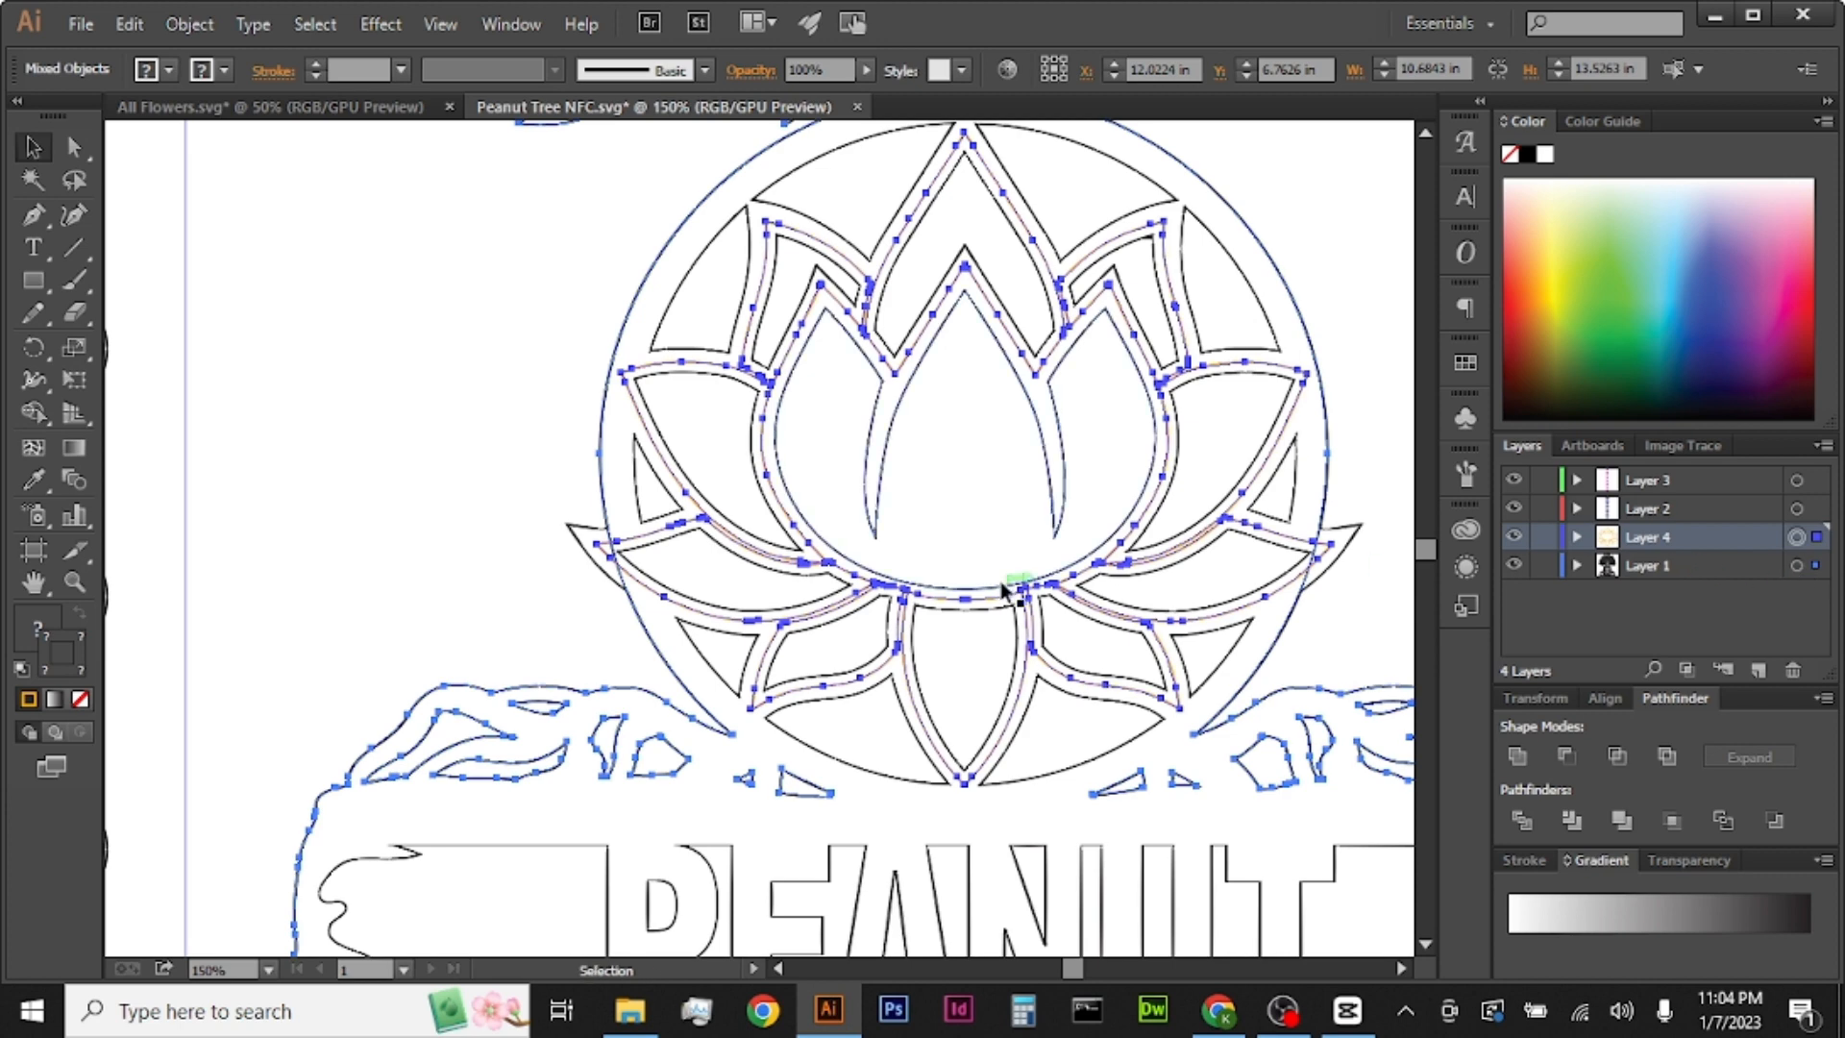
pyautogui.scroll(-5, 1005, 588)
pyautogui.moveTo(985, 497); pyautogui.dragTo(1313, 488)
pyautogui.click(1288, 754)
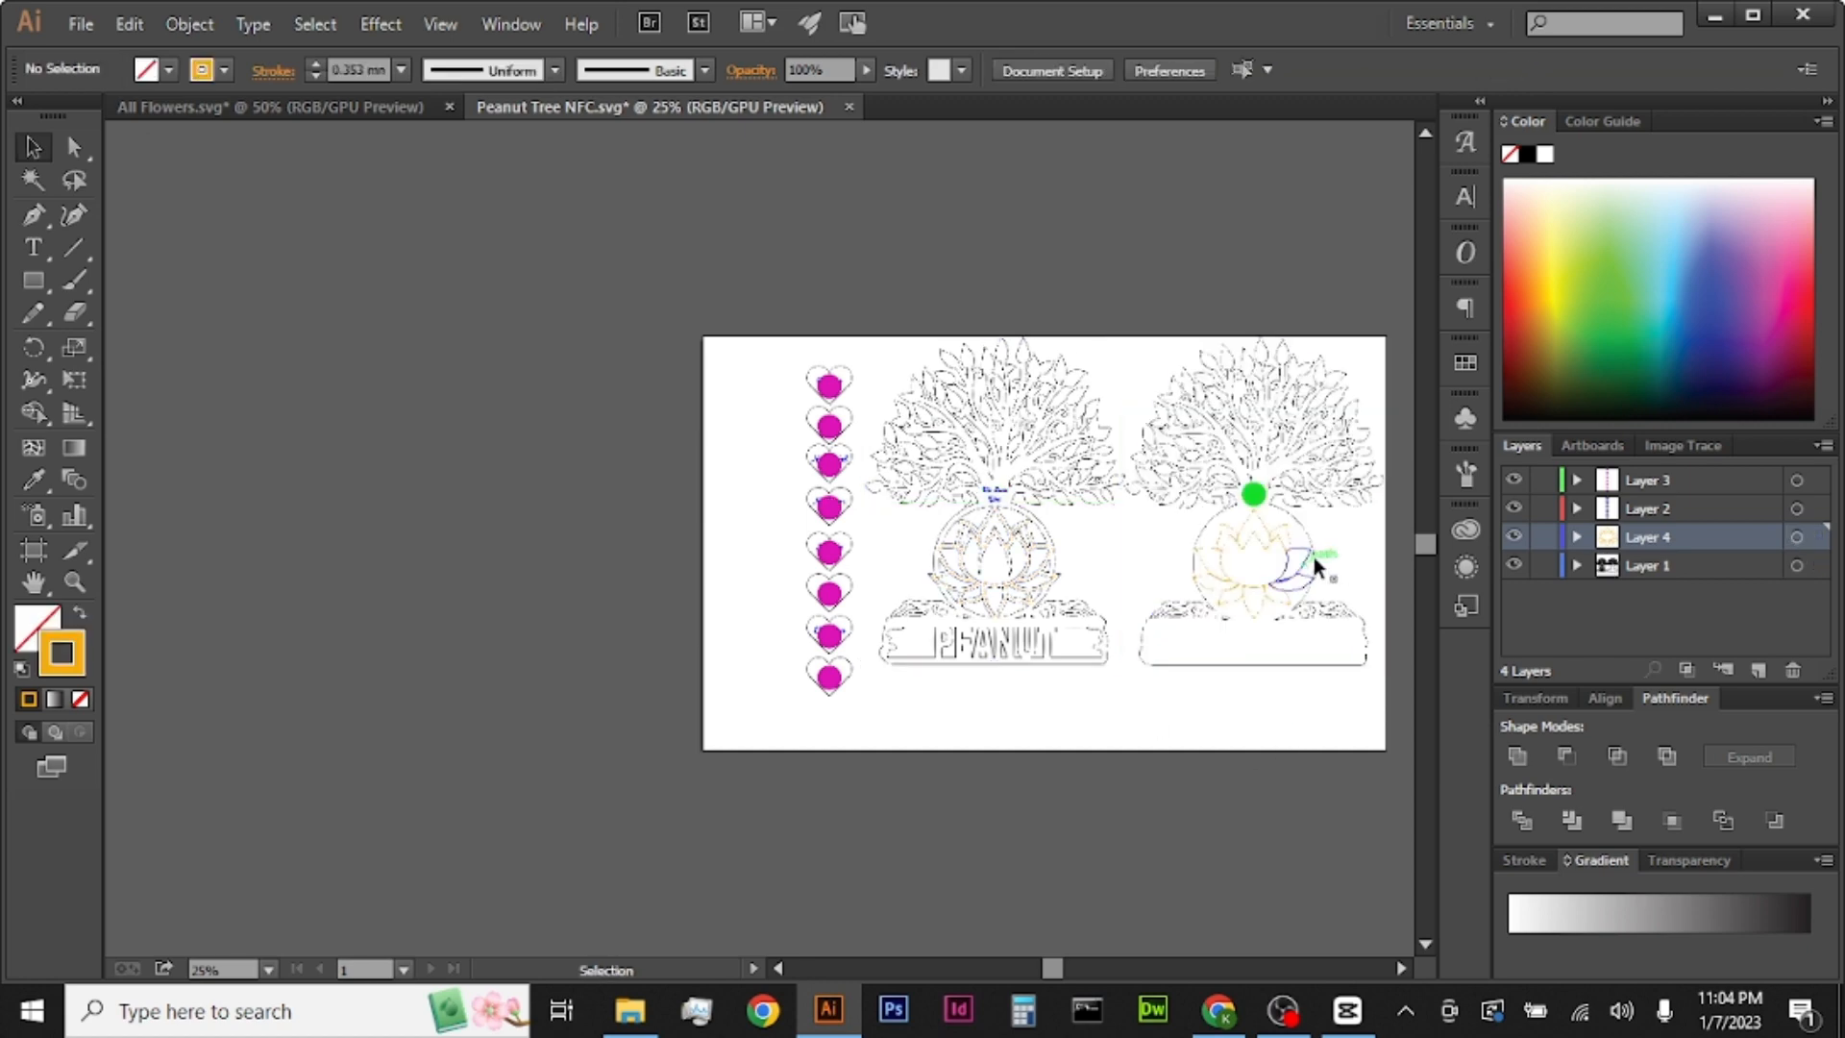
pyautogui.scroll(4, 1334, 550)
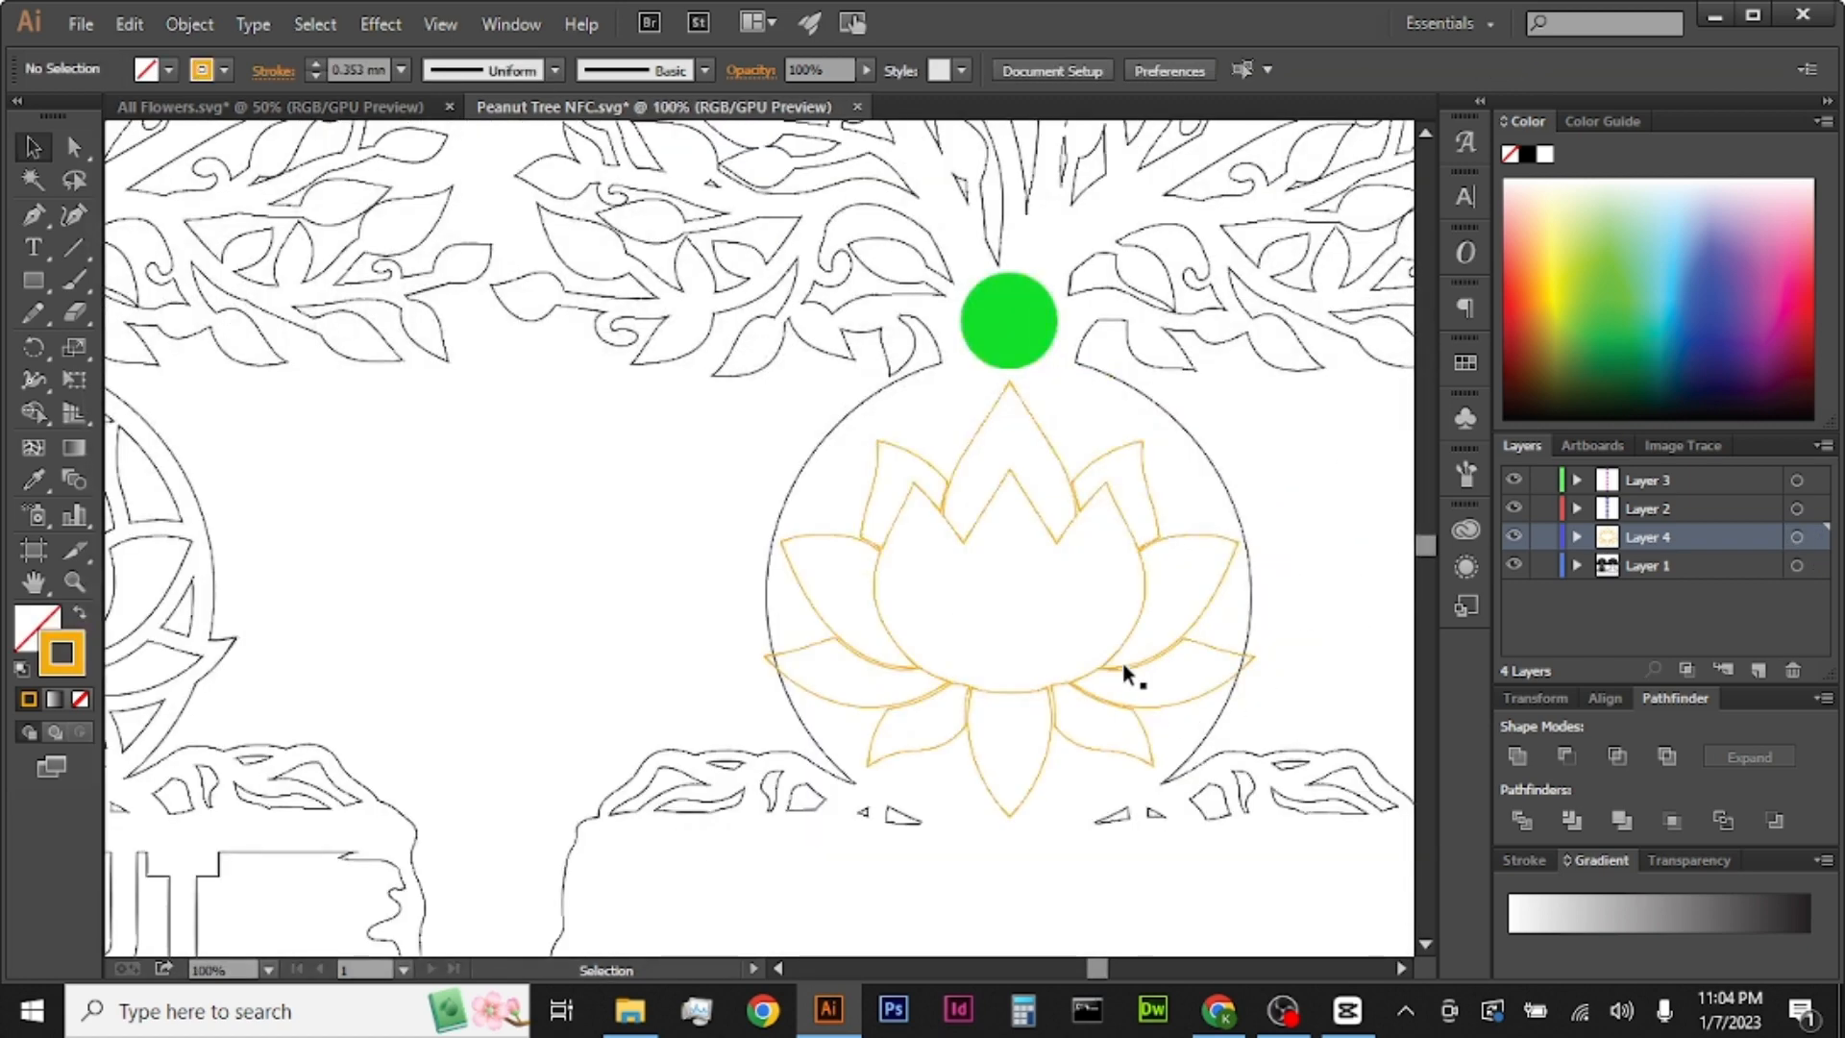